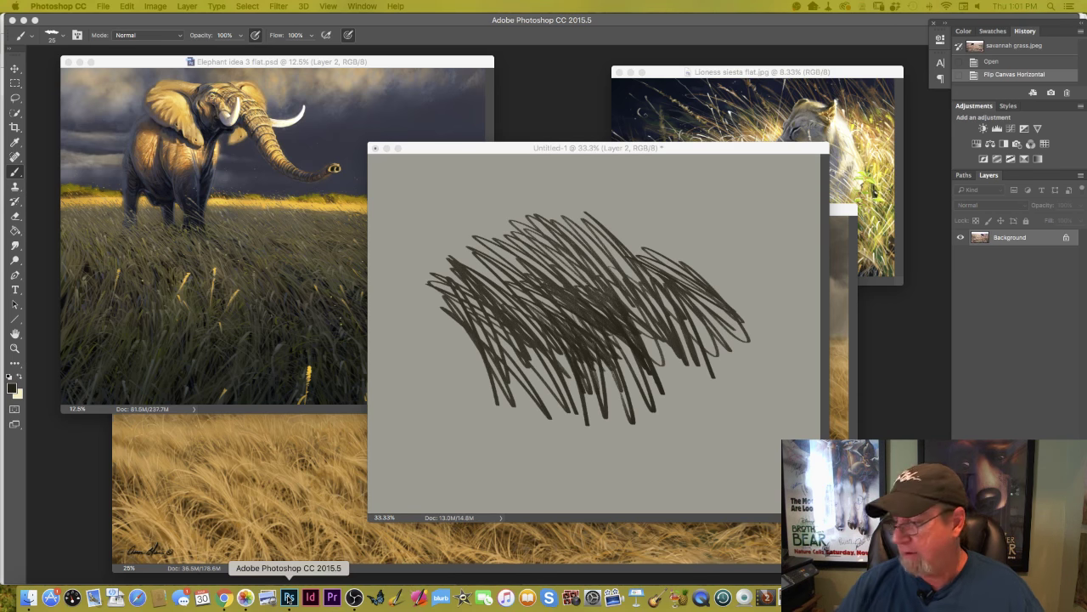
- Close the untitled document containing the dark scribble
left_click(376, 149)
left_click(488, 205)
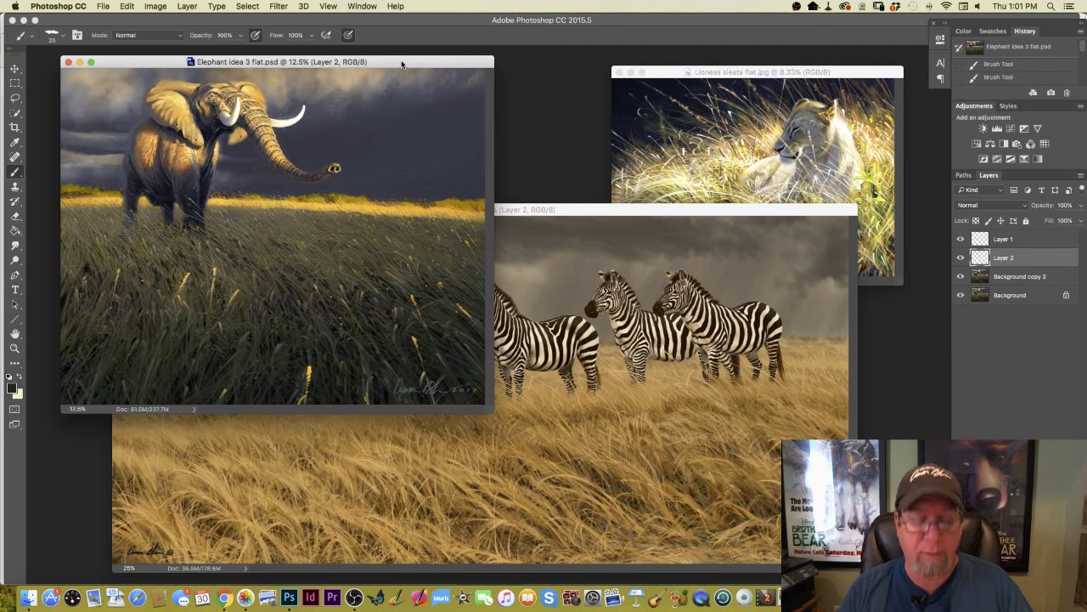
- Show the elephant painting enlarged in full-screen mode and dismiss the birthday reminder
key("super+equal")
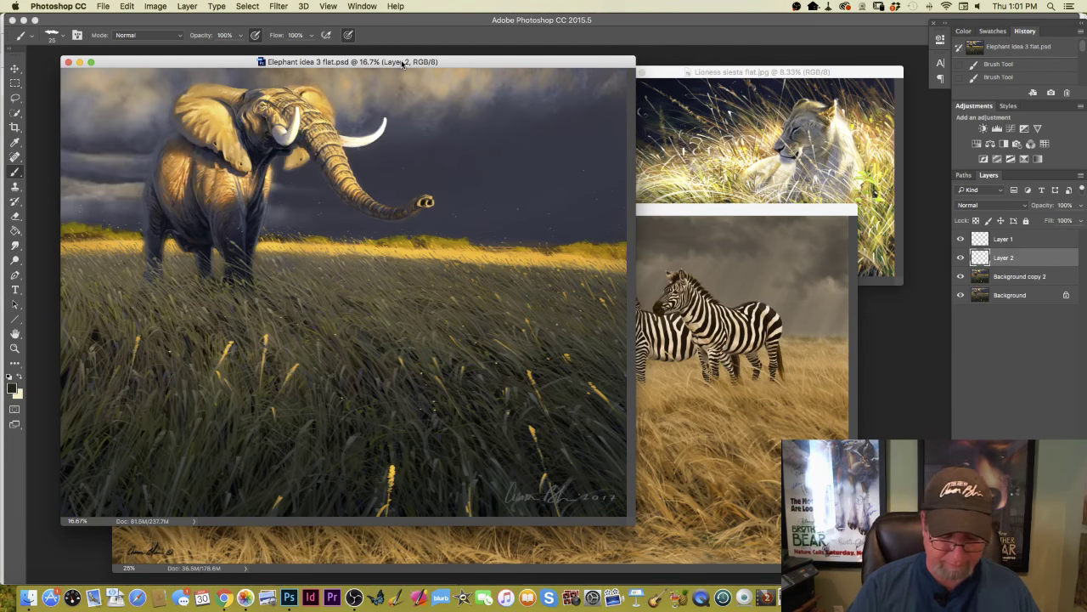
key("f")
key("super+equal")
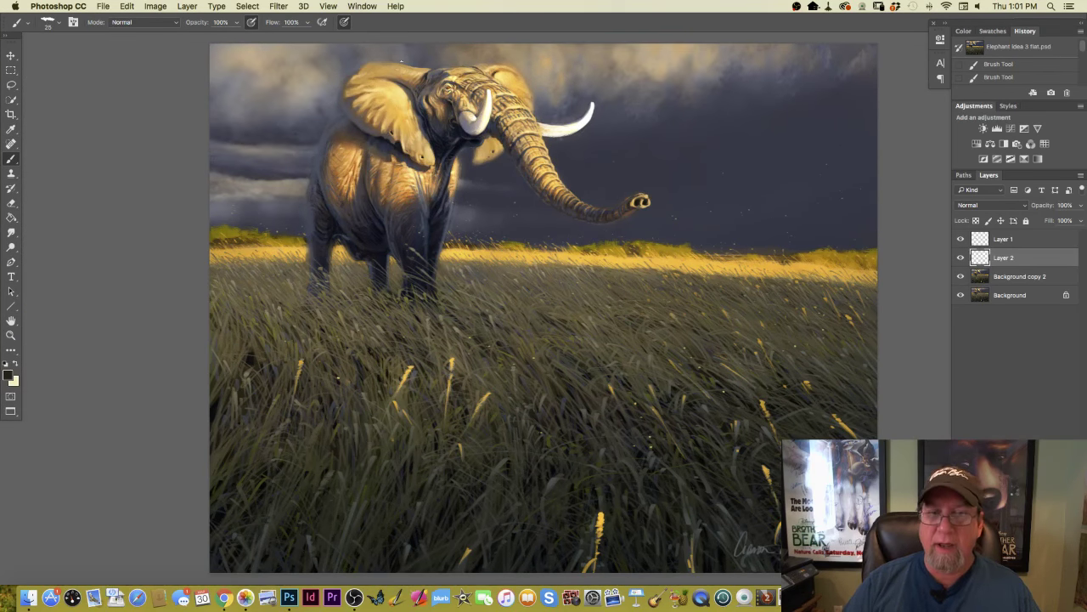
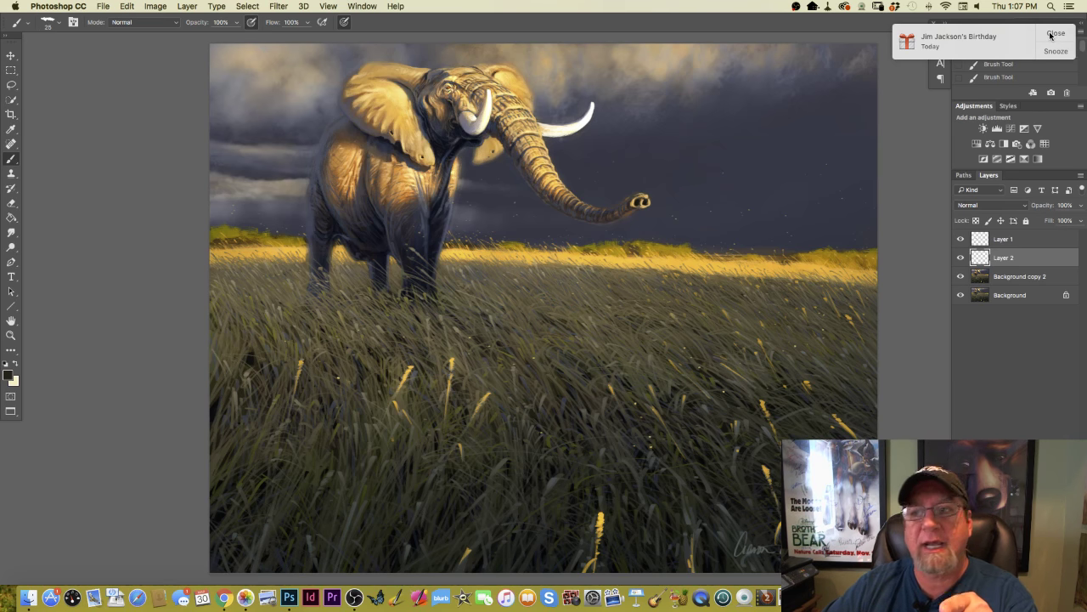
left_click(1051, 34)
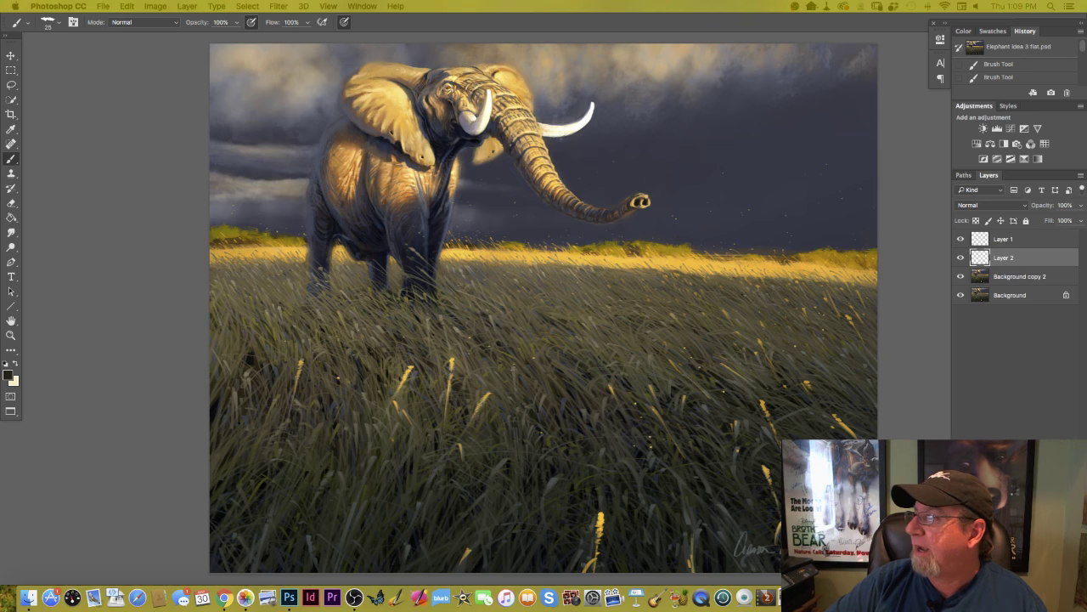
- Open the reference photo of the man in the red plaid wrap, view it full screen, and move its window aside
left_click_drag(514, 194, 358, 165)
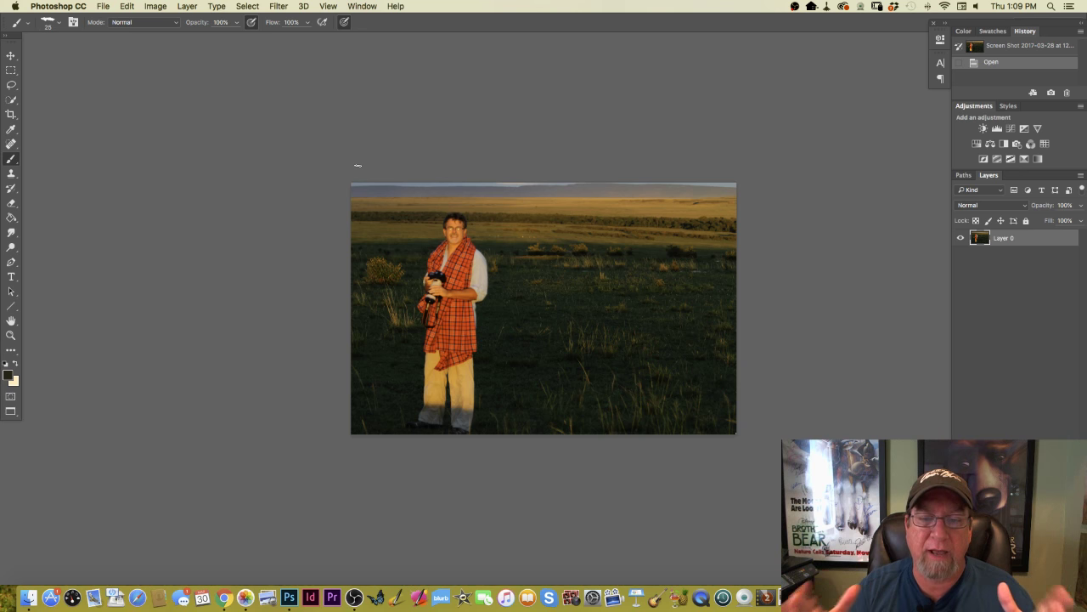
key("f")
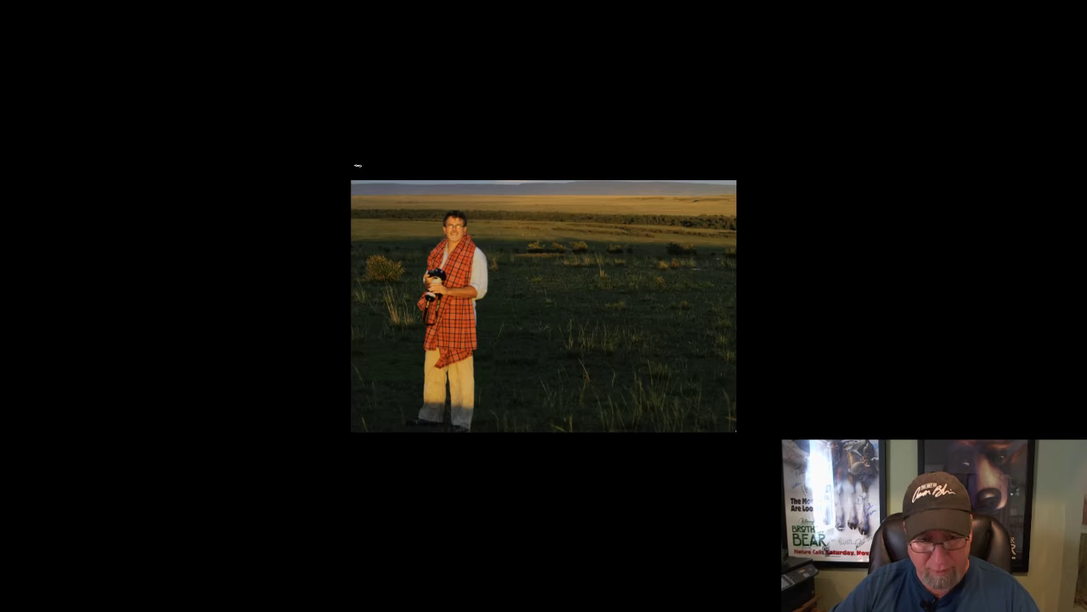
key("f")
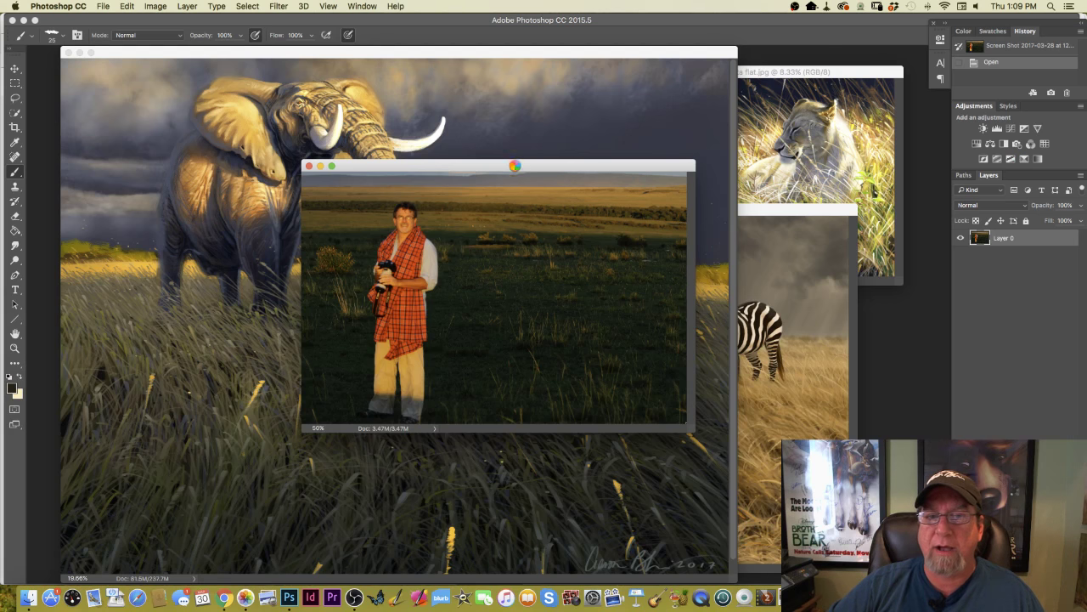
left_click_drag(515, 166, 1067, 222)
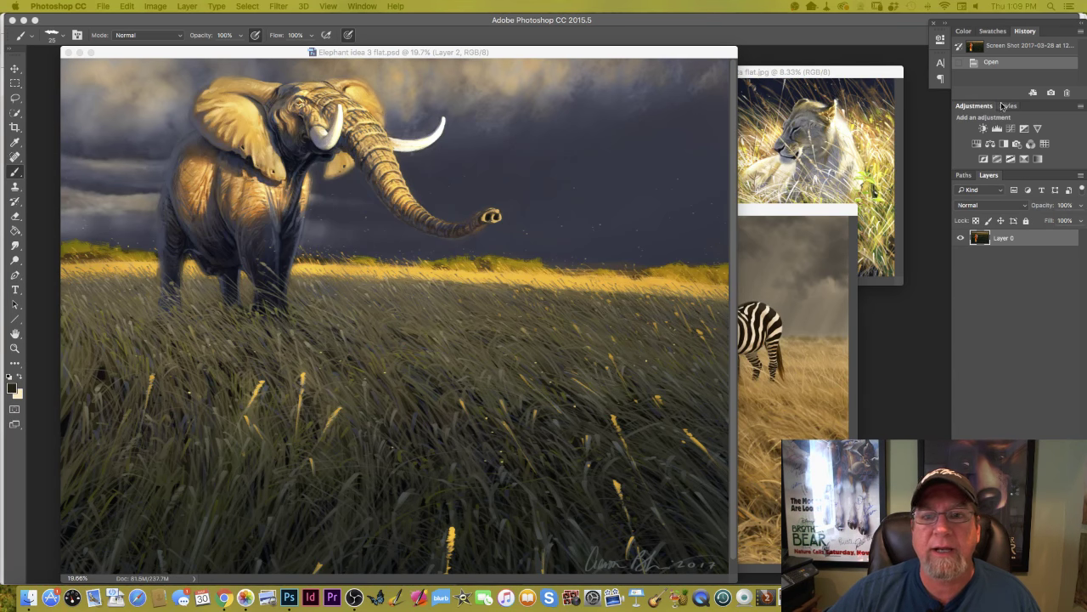
- Reduce the elephant painting's view to 12.5% and move its window over the middle of the zebra painting
left_click(574, 54)
key("super+minus")
key("super+minus")
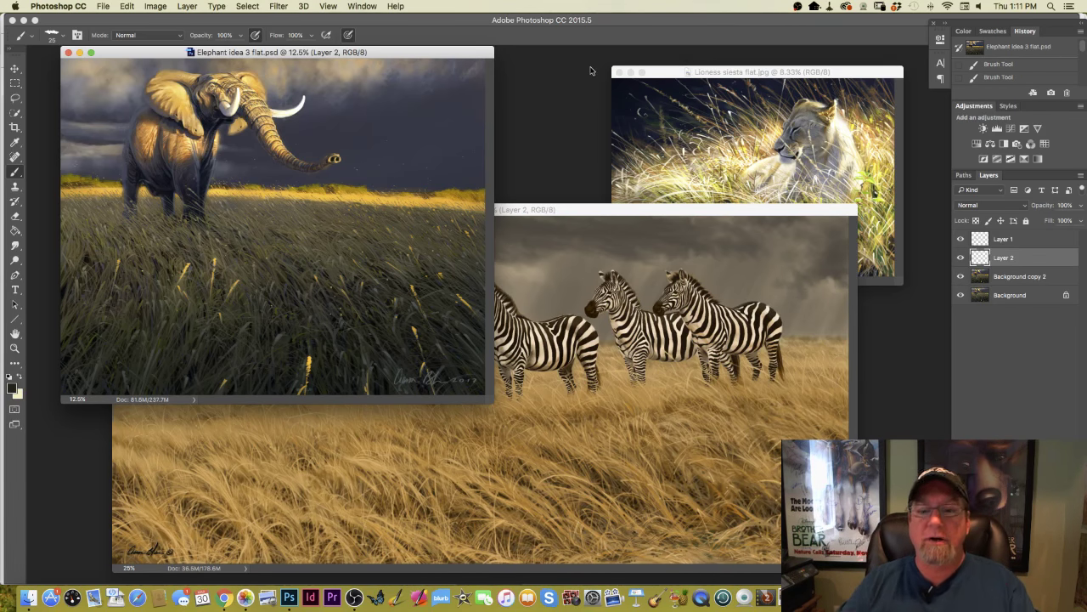
left_click_drag(136, 52, 349, 96)
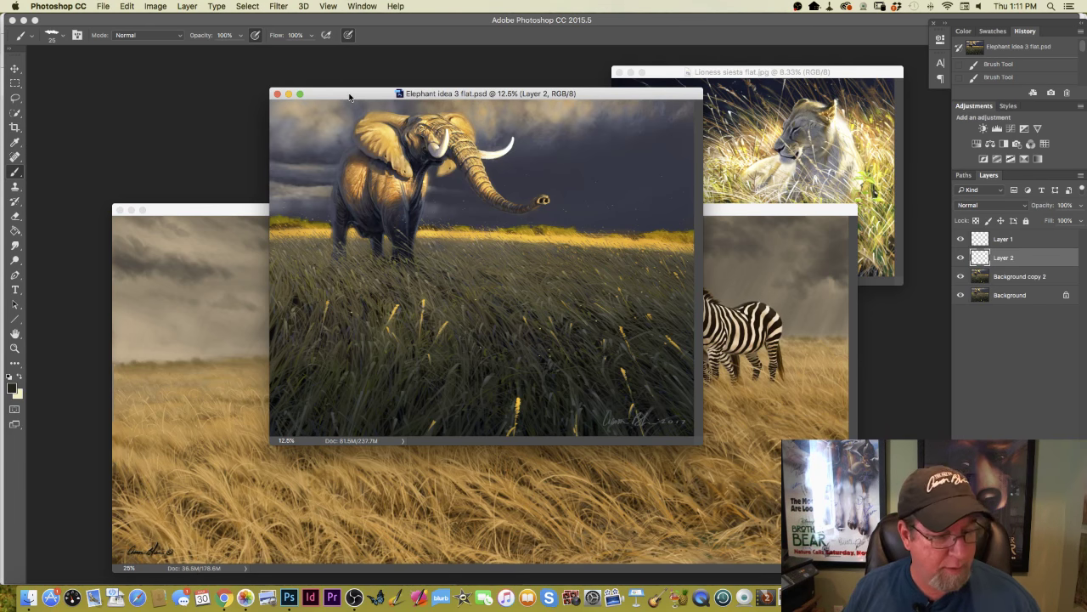
left_click(225, 597)
key("super+t")
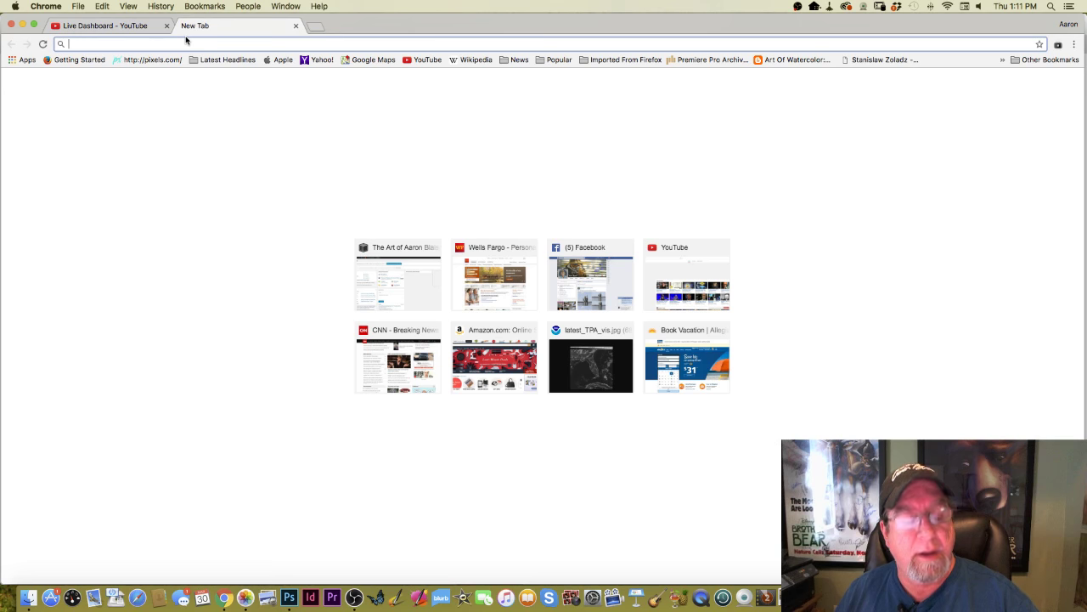
type("wil")
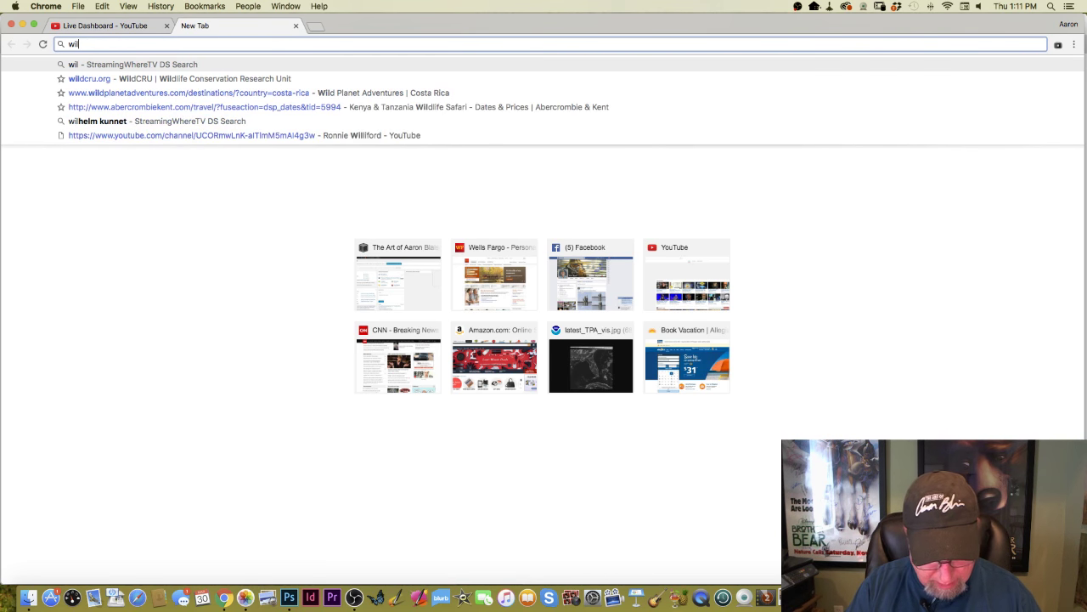
type("helm kun")
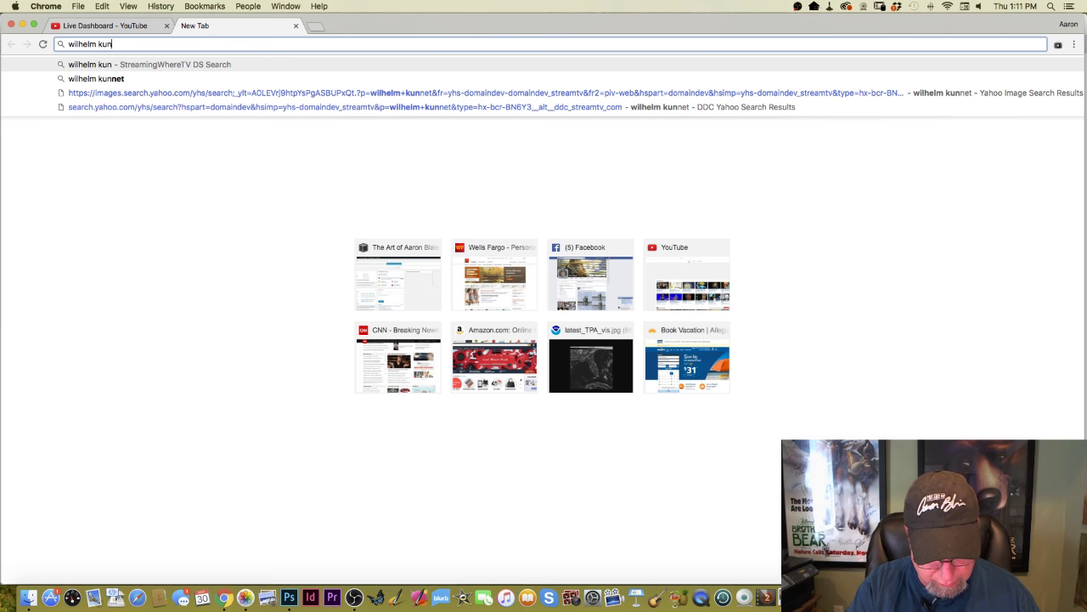
type("het")
key("Return")
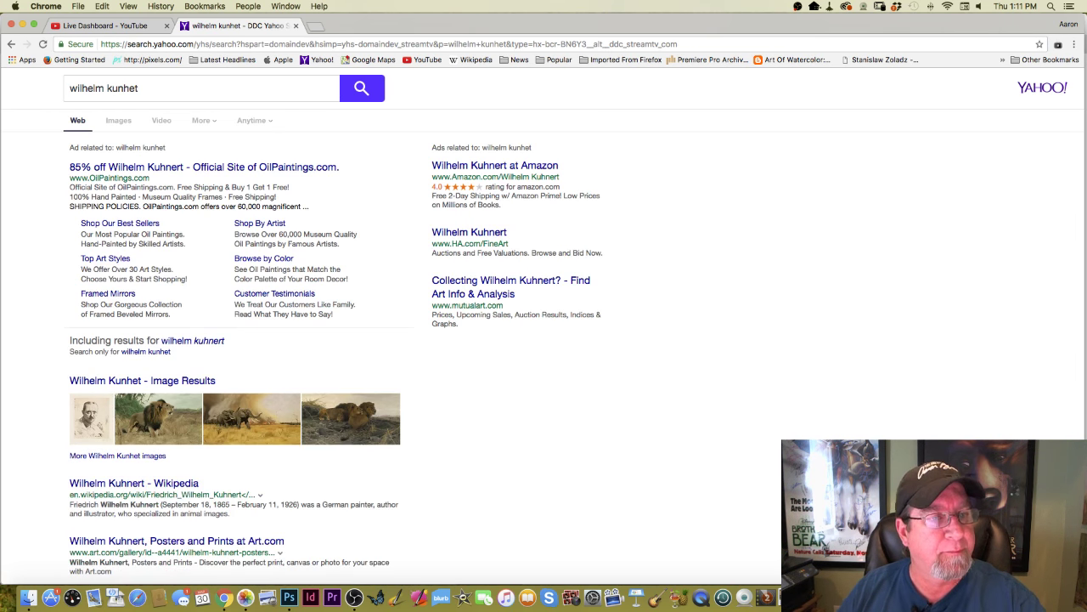
- Enlarge the painting of elephants before a veldt fire from the image results and compare it with the elephant painting in Photoshop
left_click(119, 383)
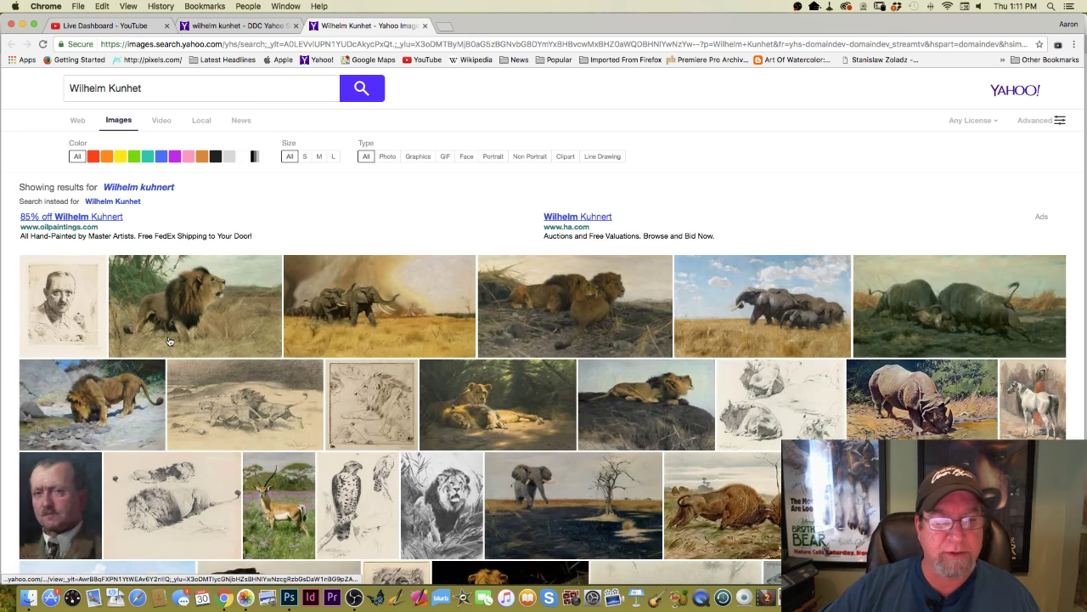
left_click(350, 320)
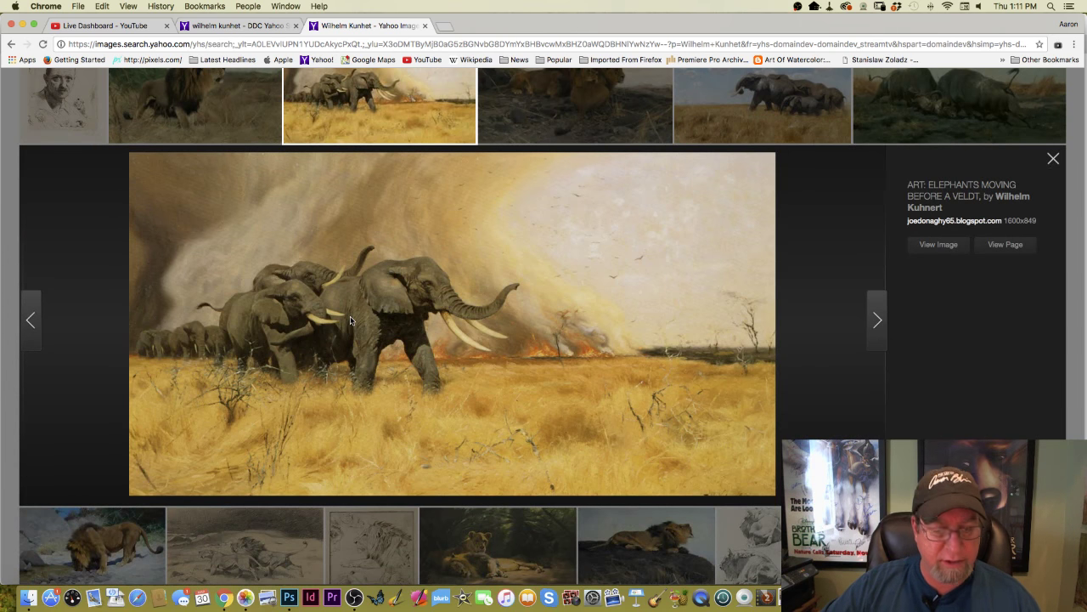
left_click(288, 597)
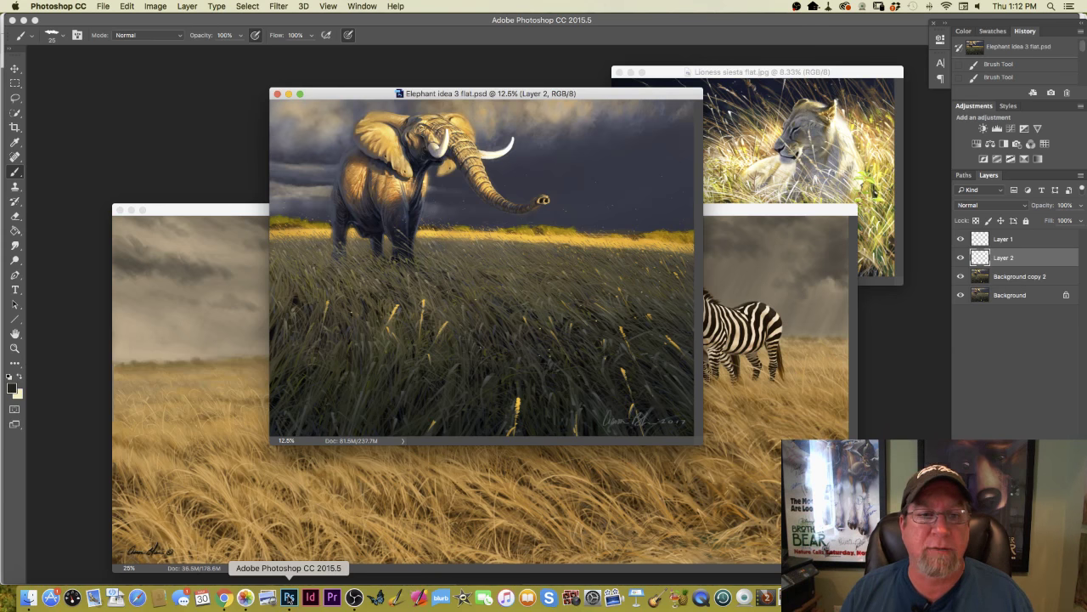
left_click(223, 599)
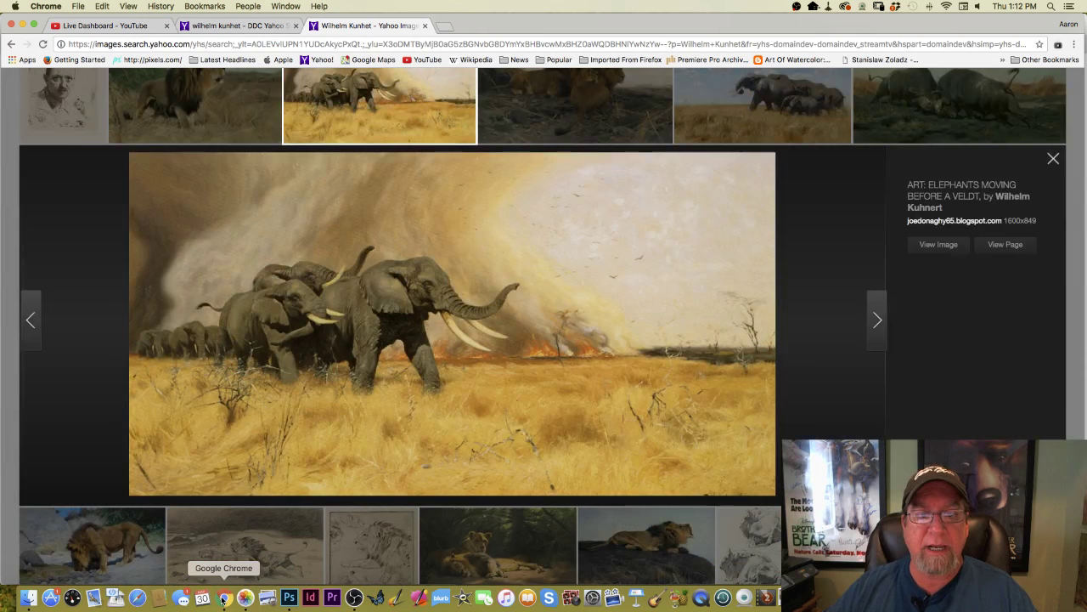
- Preview the standing lion painting and the elephant herd under a blue sky from the image results in Chrome
scroll(271, 429, "up", 2)
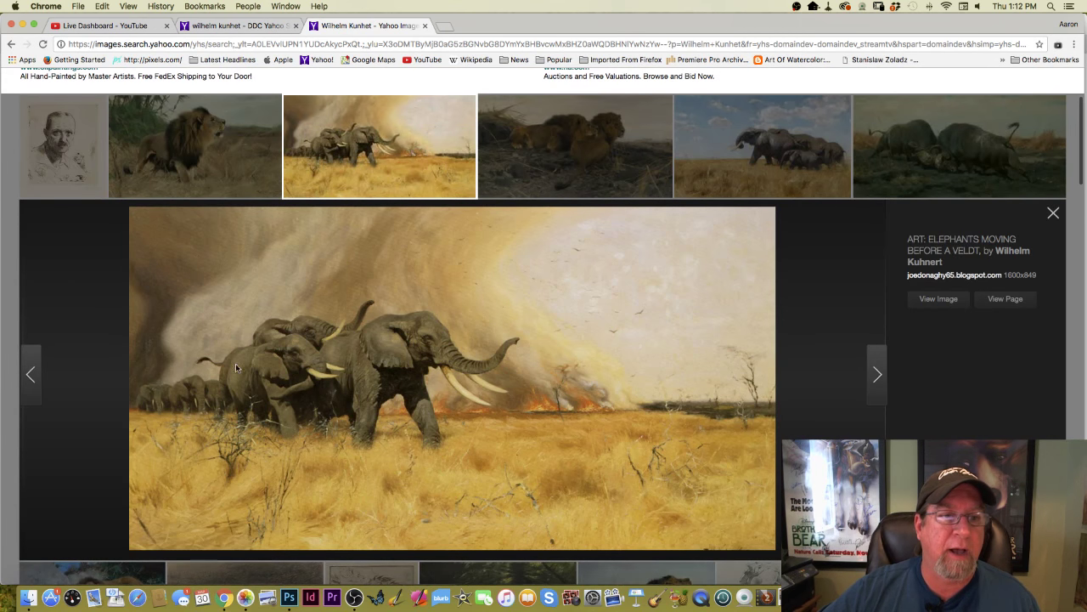
left_click(263, 174)
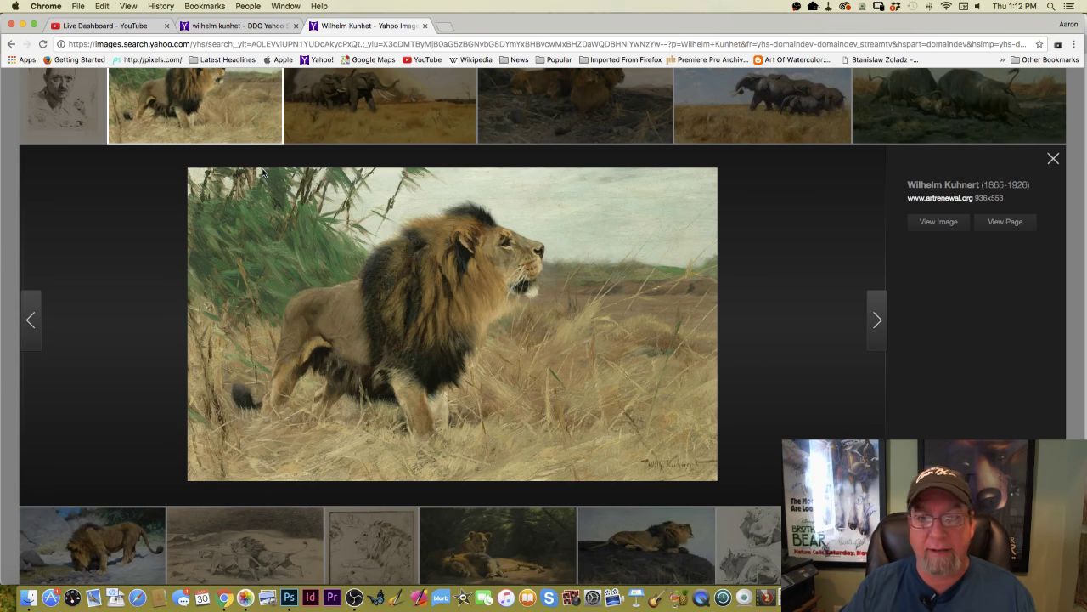
left_click(754, 127)
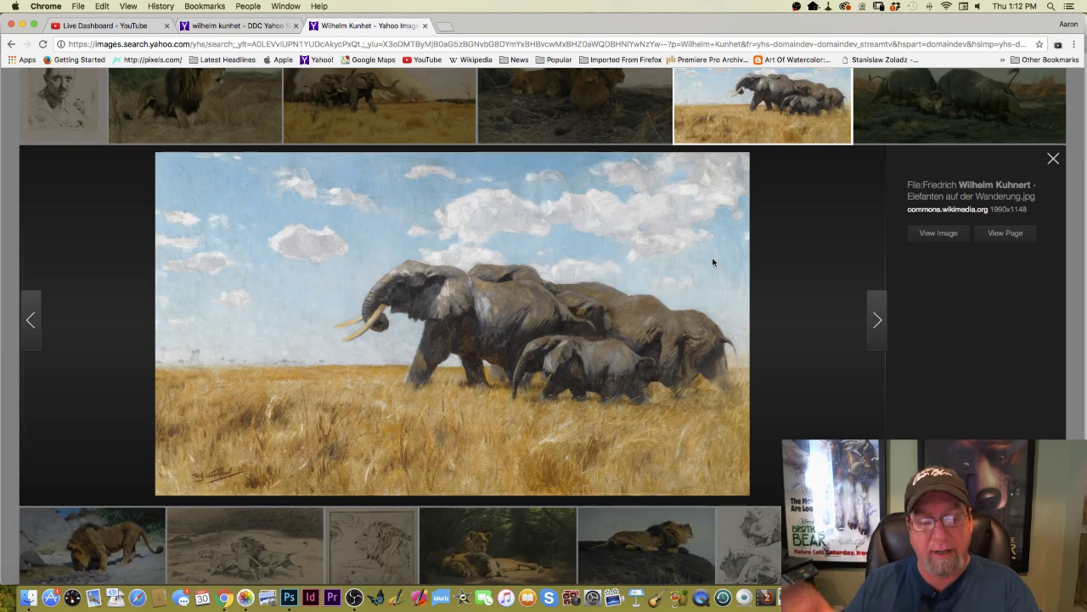
- Switch to Photoshop, enlarge Lioness siesta flat.jpg to 16.7%, and move its window so the whole painting can be viewed
left_click(288, 597)
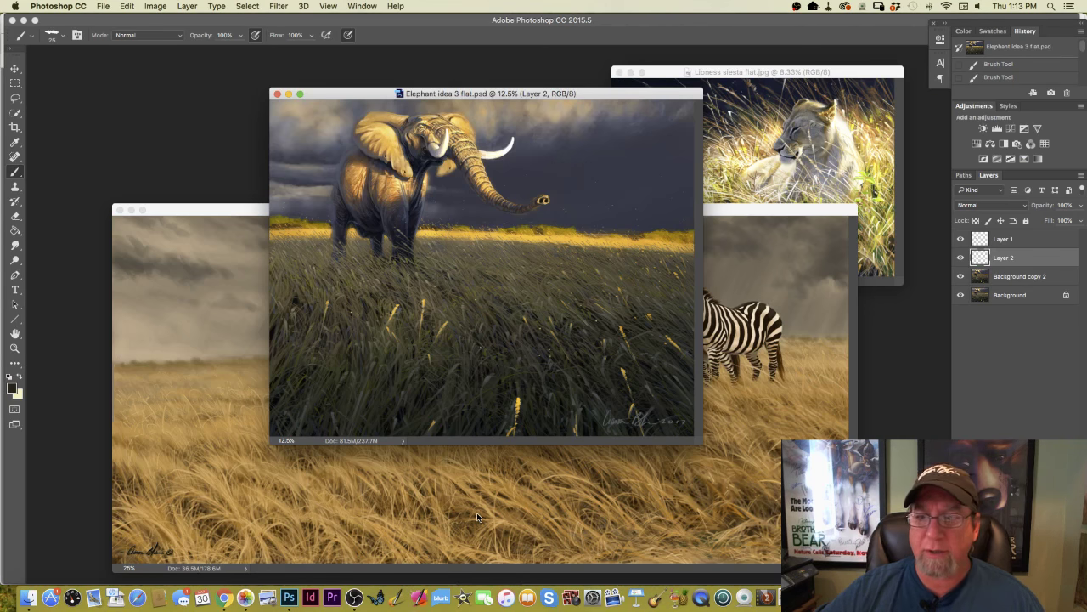
left_click(776, 148)
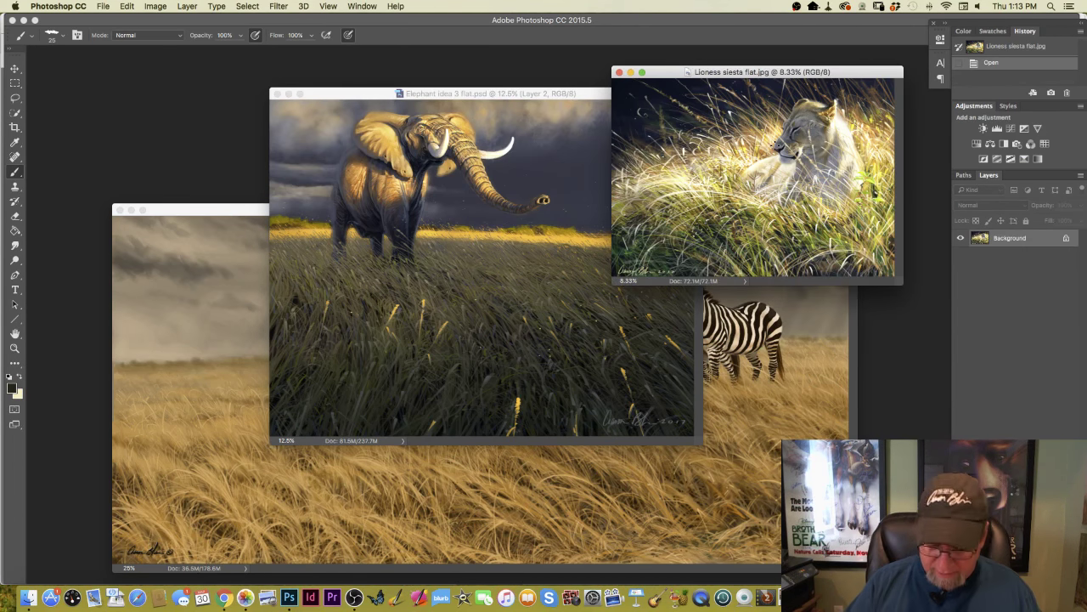
key("super+equal")
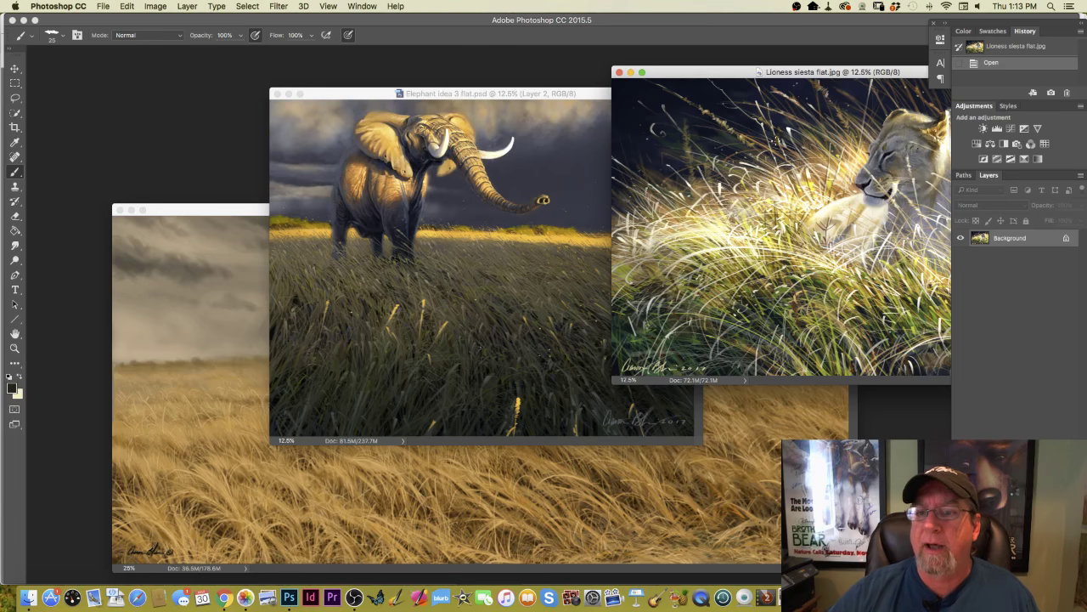
left_click_drag(727, 73, 490, 104)
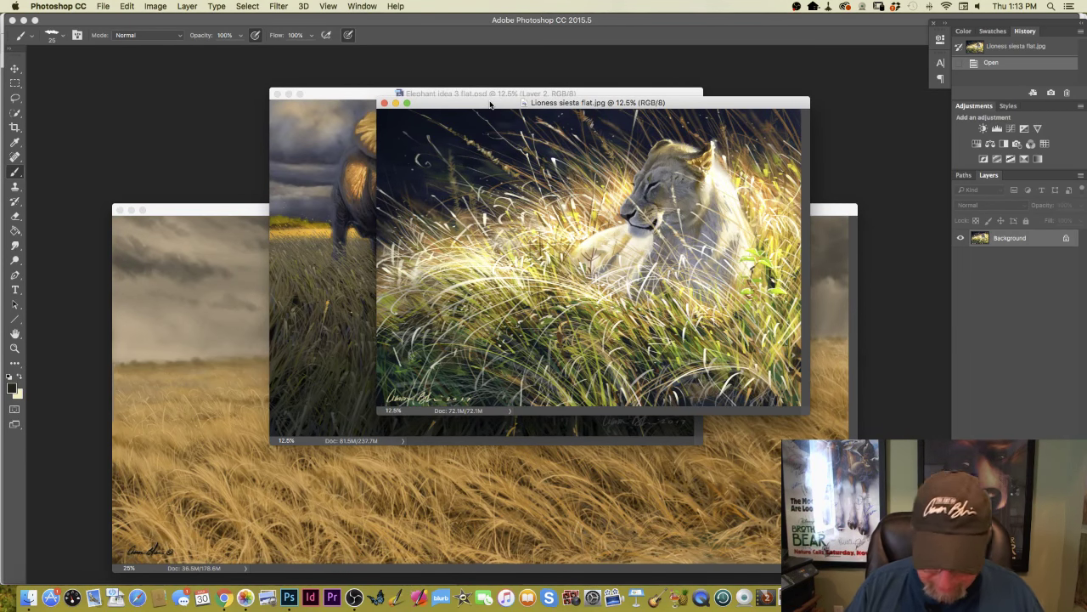
key("super+equal")
left_click_drag(490, 103, 344, 66)
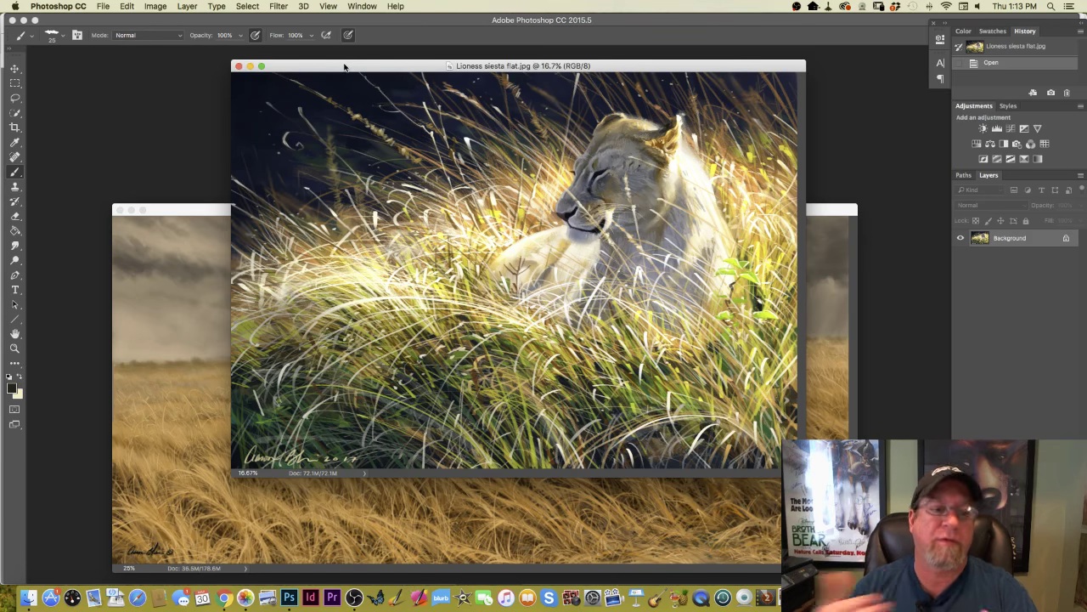
- Bring zebra trio.psd to the front, enlarge it to 33.3% in full-screen mode, and examine its foreground grass
left_click(190, 214)
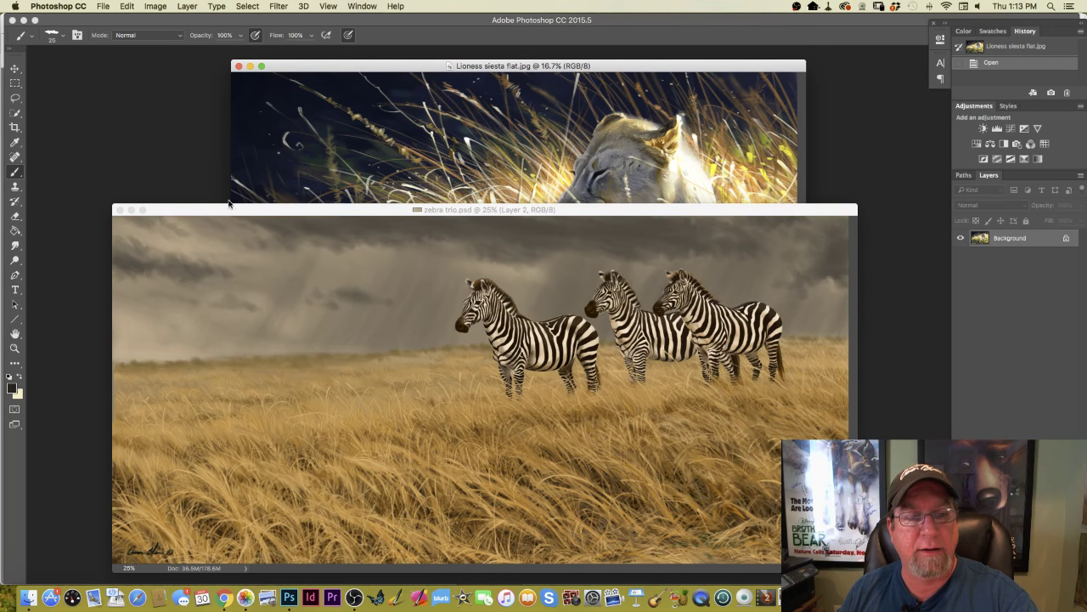
double_click(212, 210)
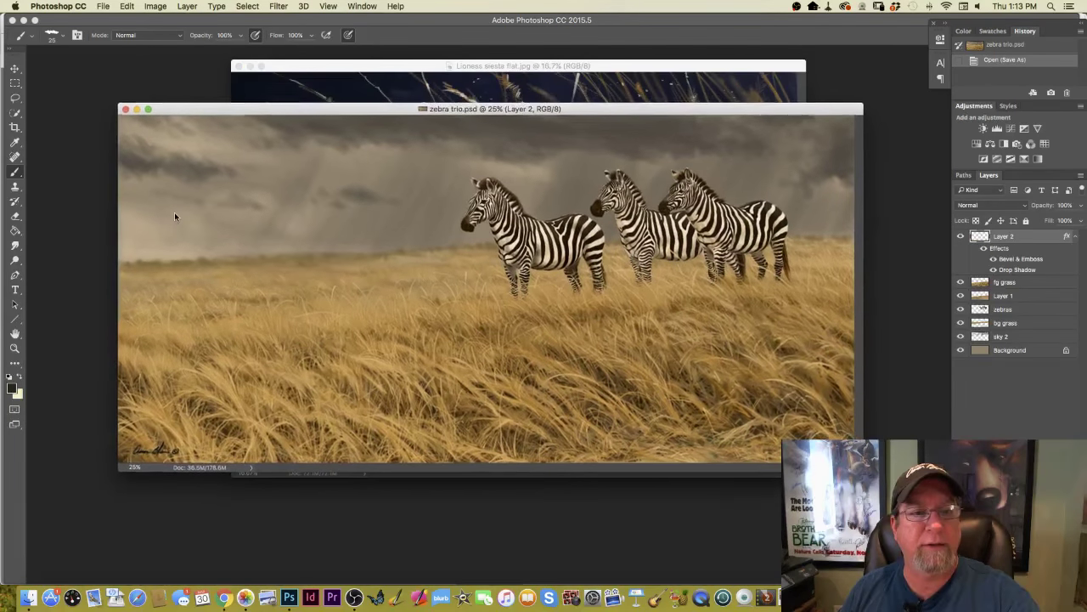
left_click_drag(209, 112, 221, 161)
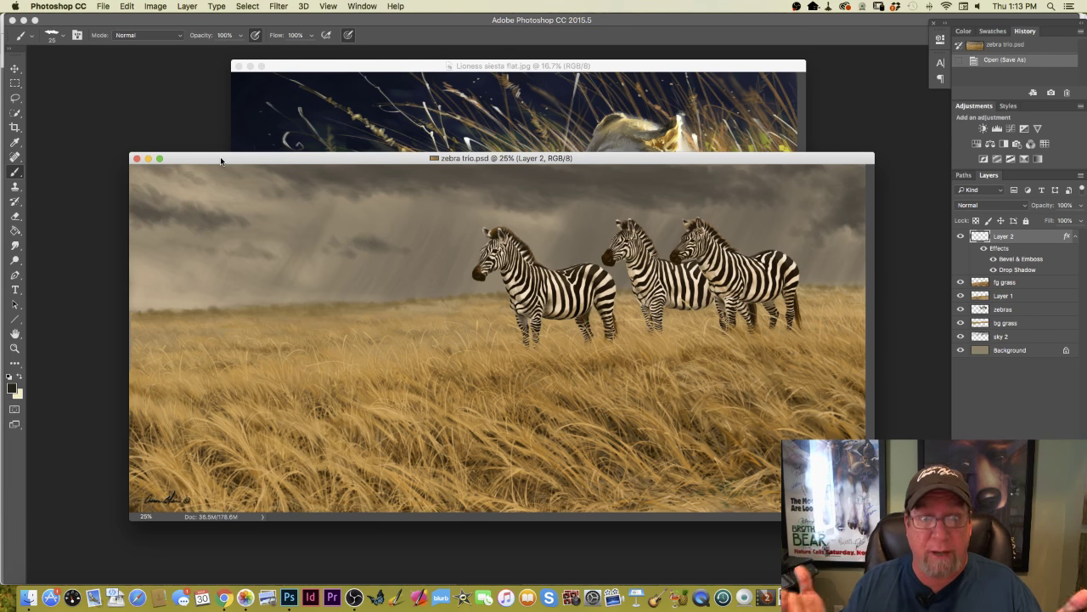
key("super+equal")
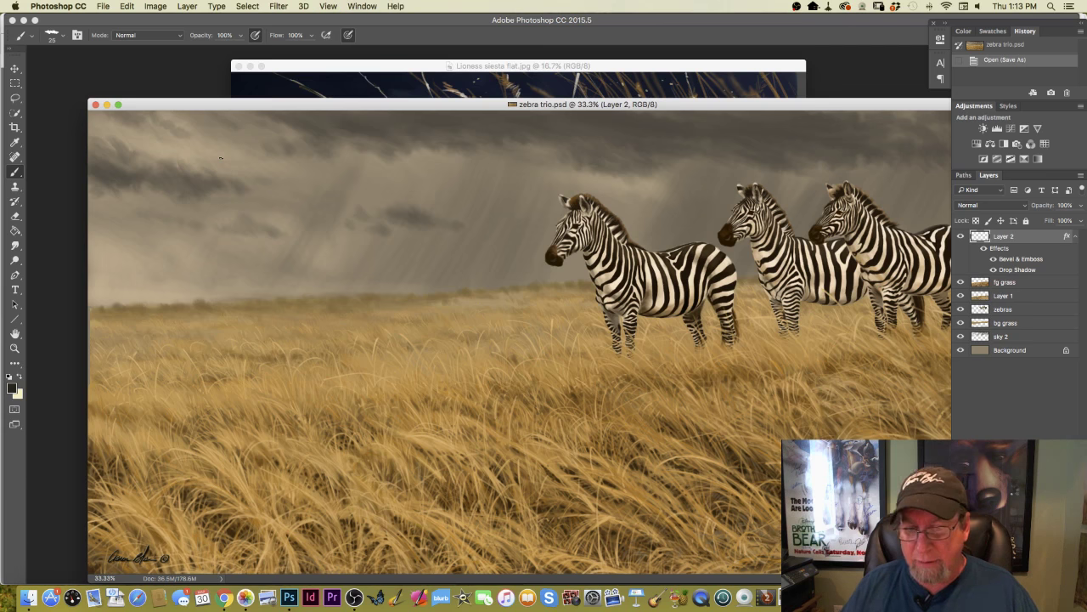
left_click_drag(272, 106, 199, 70)
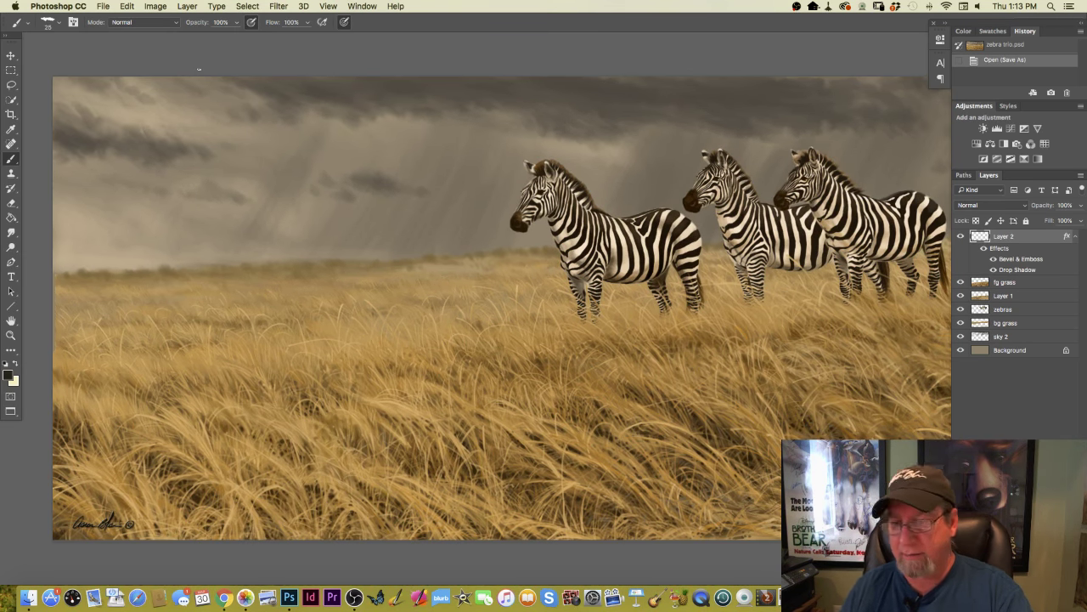
left_click_drag(416, 380, 372, 362)
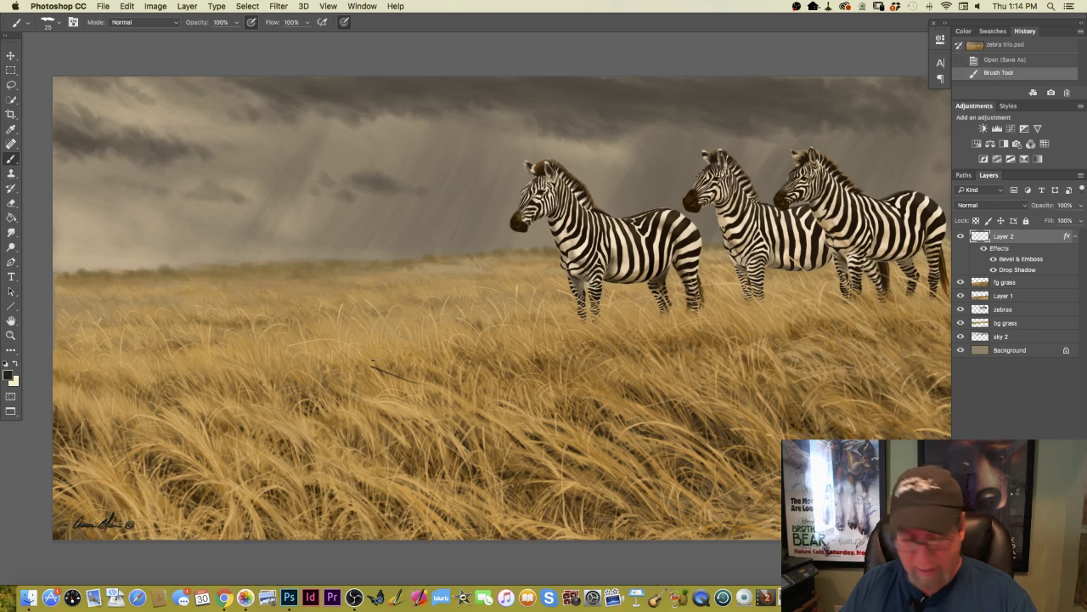
key("super+z")
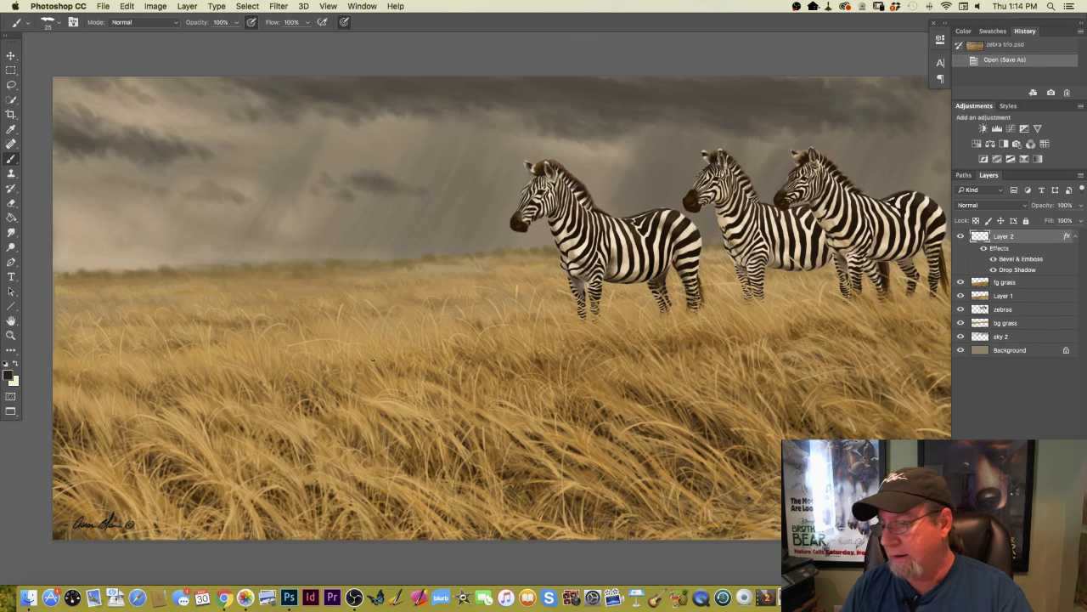
left_click_drag(459, 400, 238, 339)
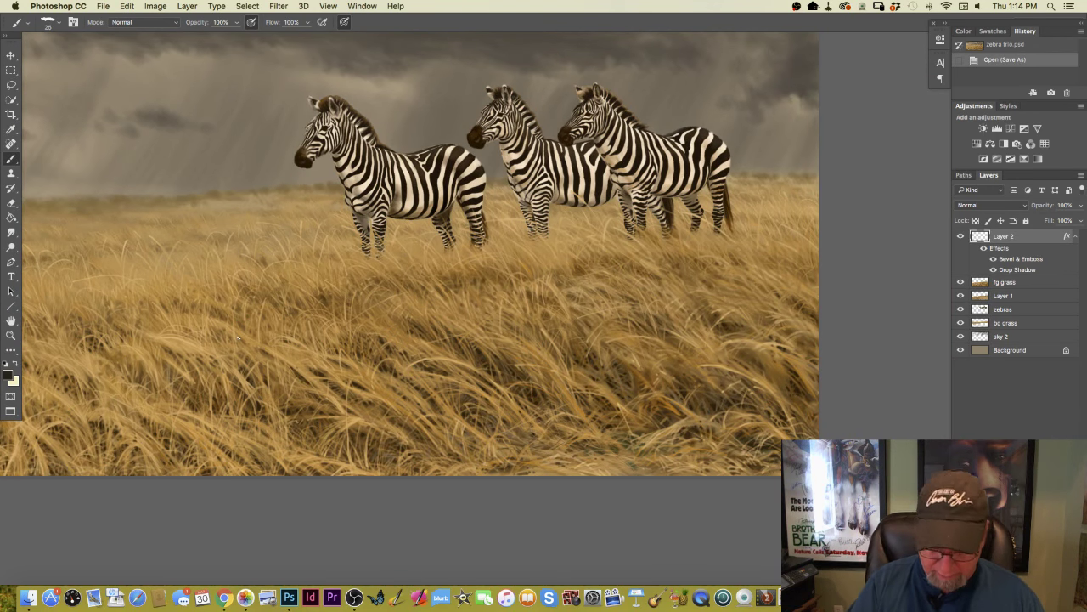
- Inspect the zebra painting's foreground grass up close and reduce zebra trio.psd to 12.5% in a standard floating window
key("super+equal")
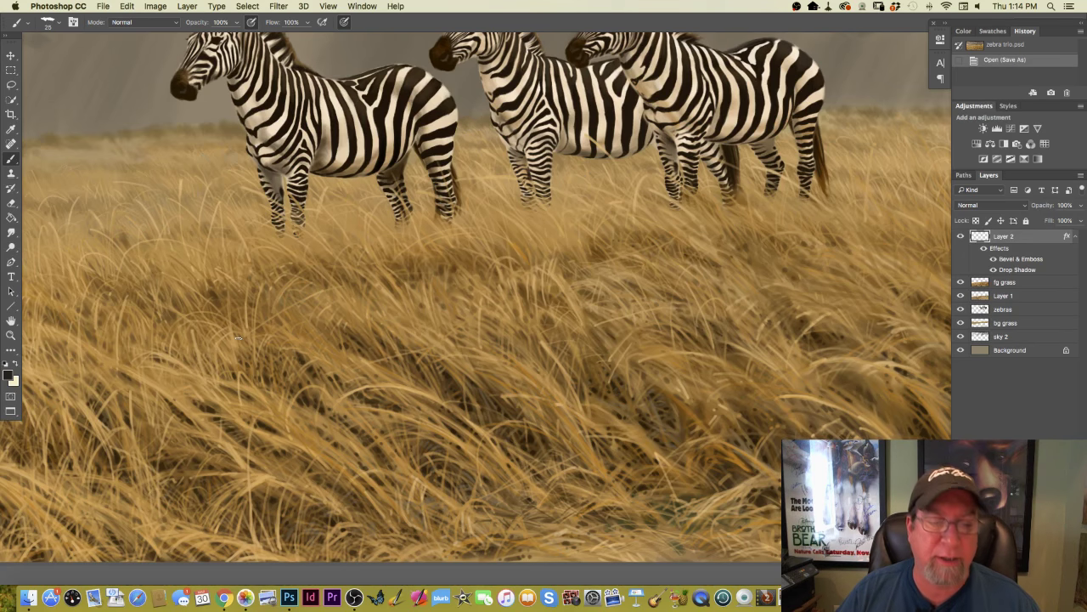
scroll(238, 339, "down", 5)
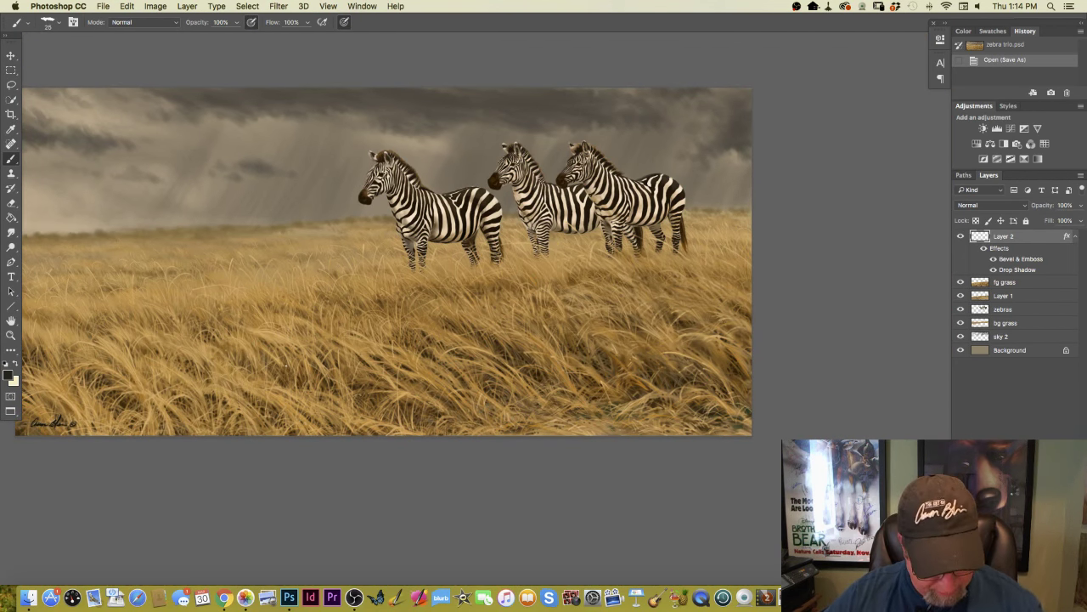
key("f")
key("f")
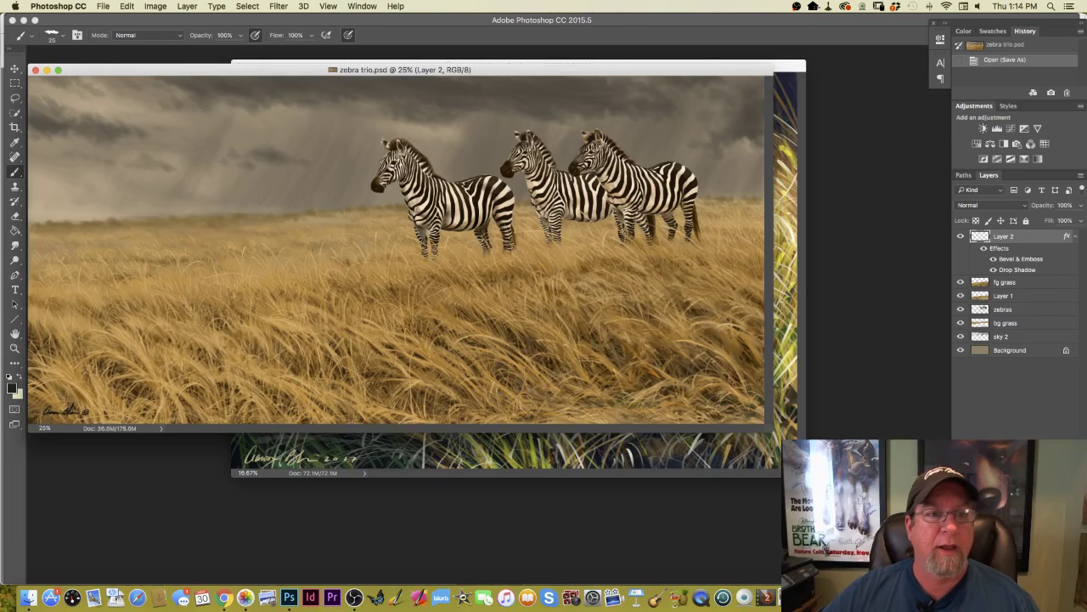
left_click_drag(216, 70, 279, 140)
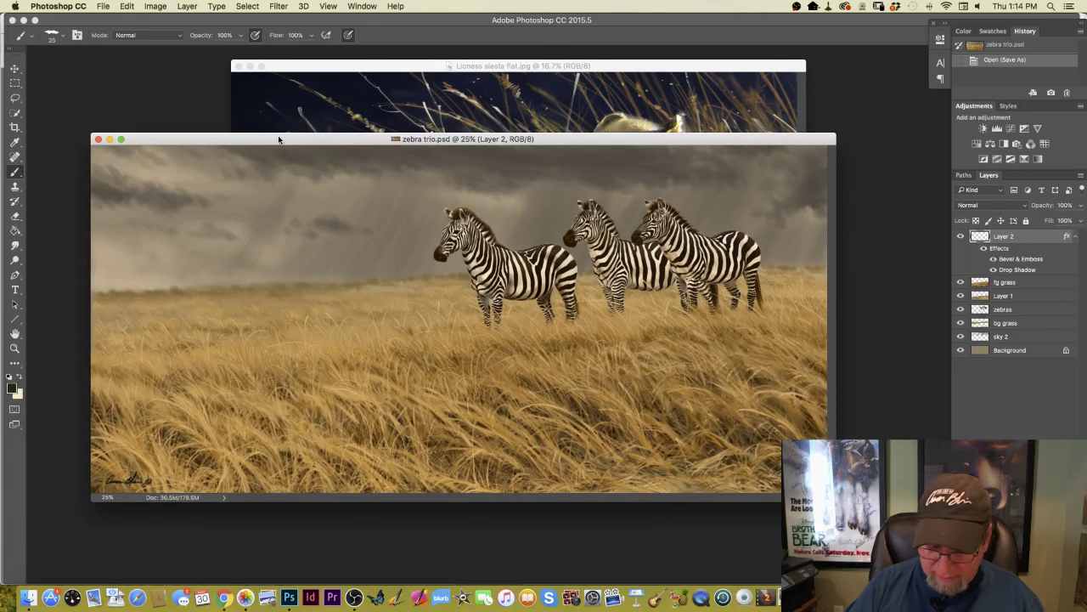
key("super+minus")
key("super+minus")
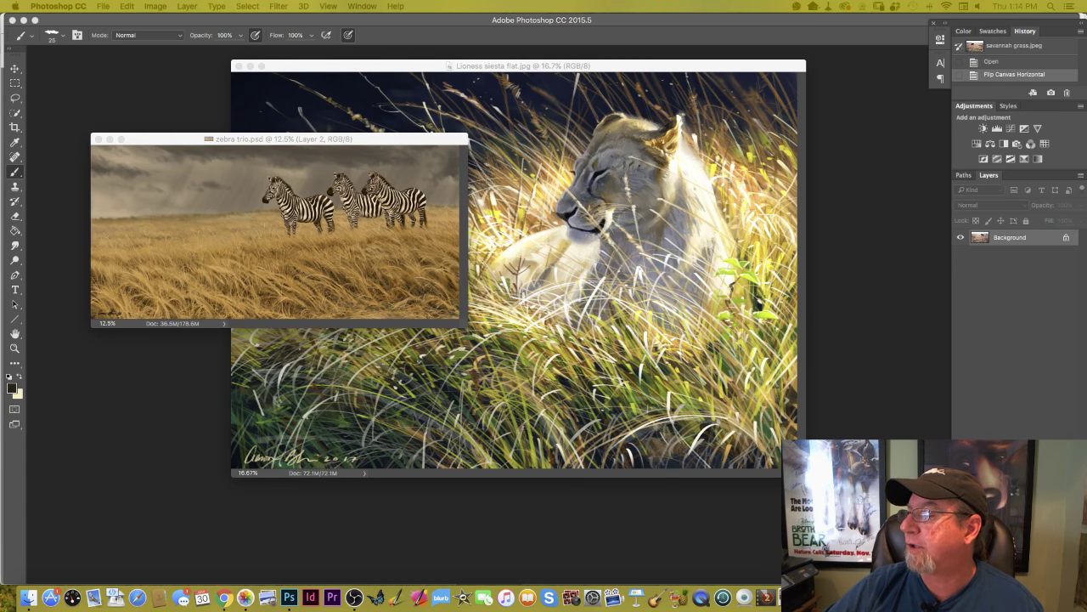
- Bring elephant spar 1.jpeg onto the main screen, enlarge it to 66.7%, and place its window so the grass can be viewed
key("ctrl+Tab")
left_click_drag(1053, 476, 527, 128)
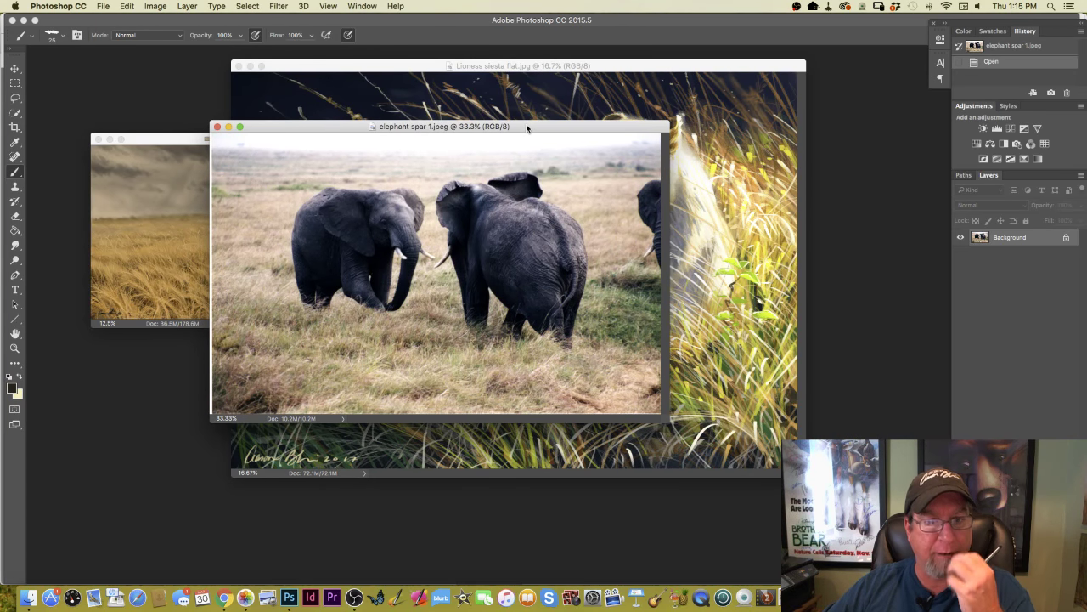
left_click_drag(527, 127, 407, 65)
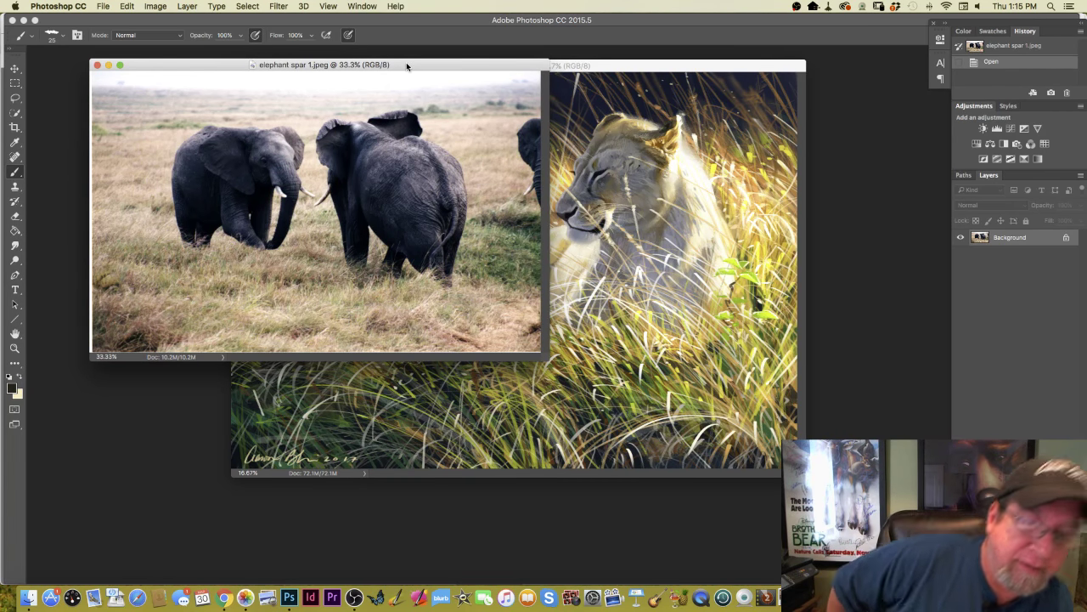
key("super+equal")
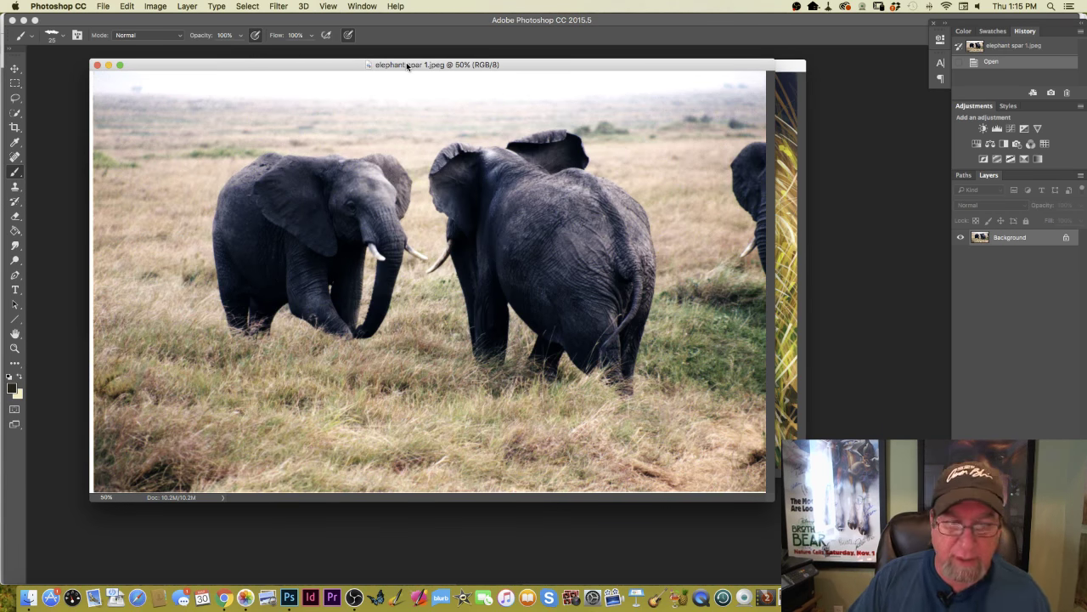
key("super+equal")
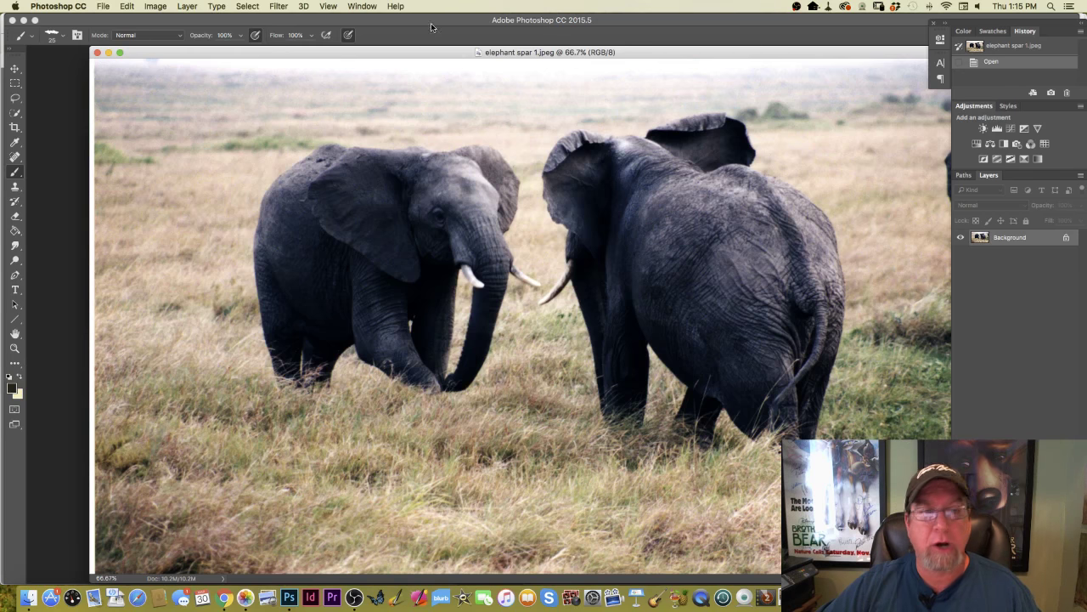
left_click_drag(425, 52, 423, 16)
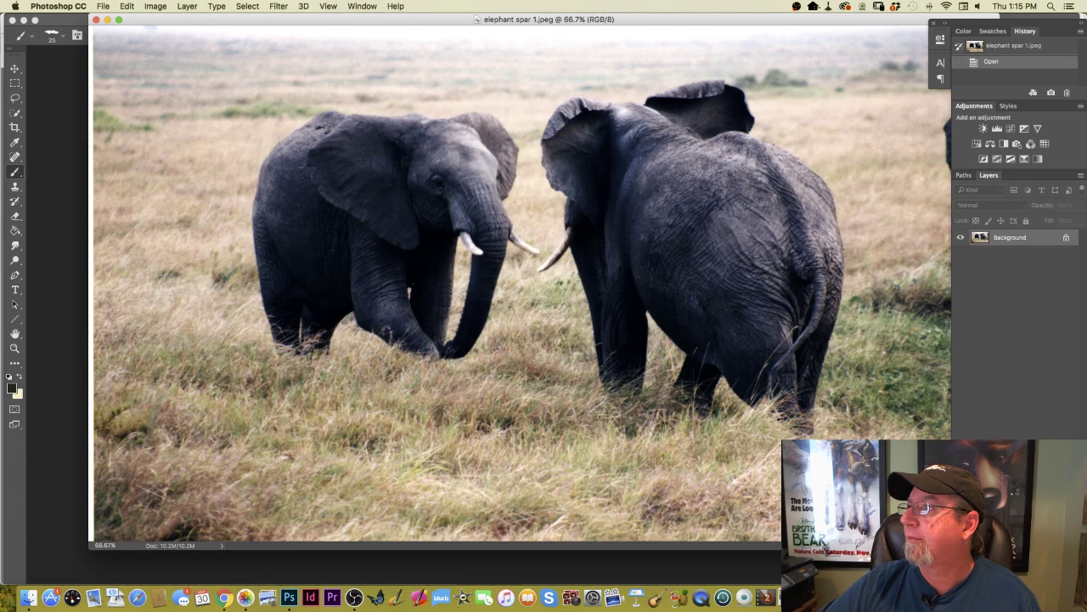
- Bring savannah grass.jpeg in front of the elephant photo and enlarge it to 50% with the whole picture in view
left_click_drag(1011, 143, 396, 117)
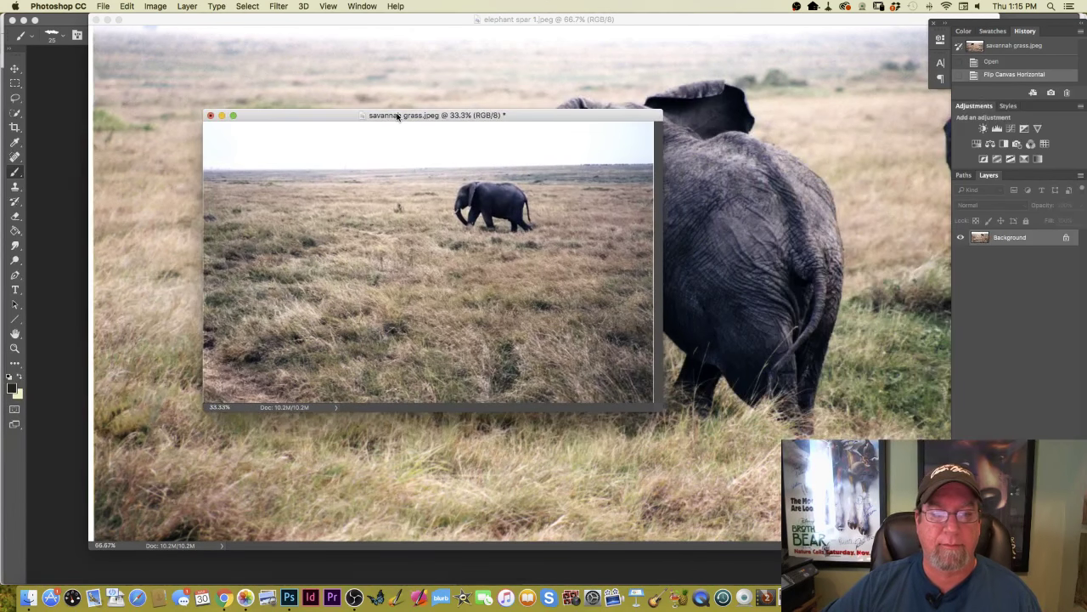
key("super+equal")
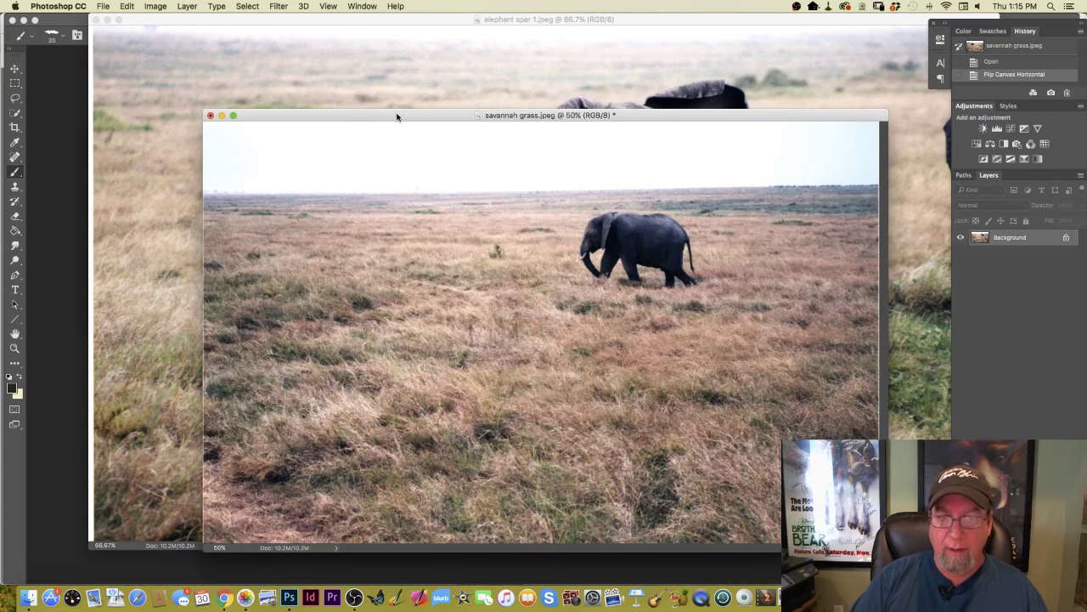
left_click_drag(395, 117, 317, 64)
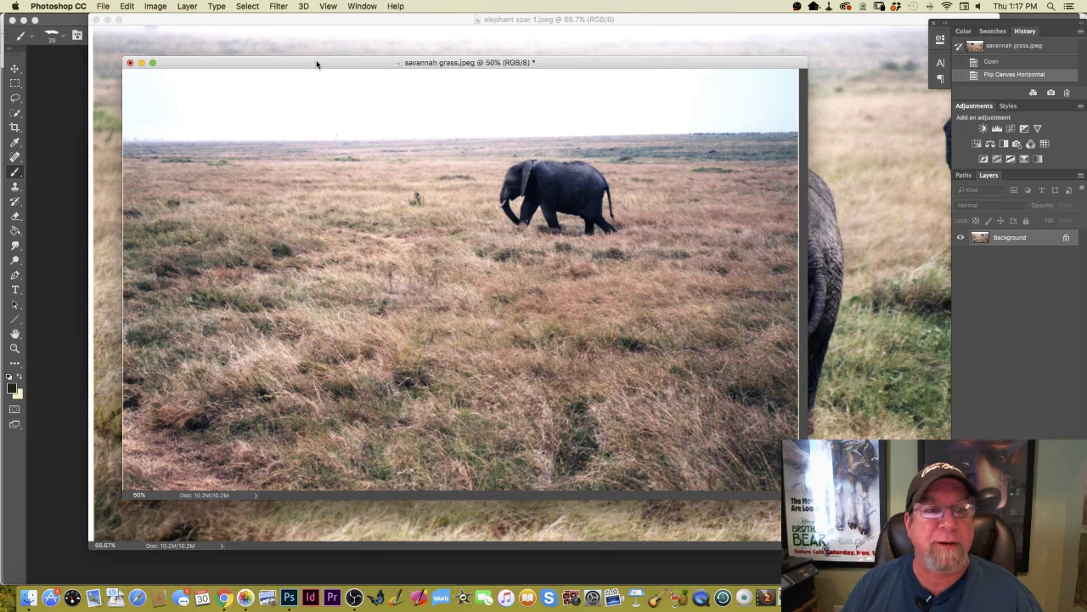
left_click_drag(255, 65, 284, 37)
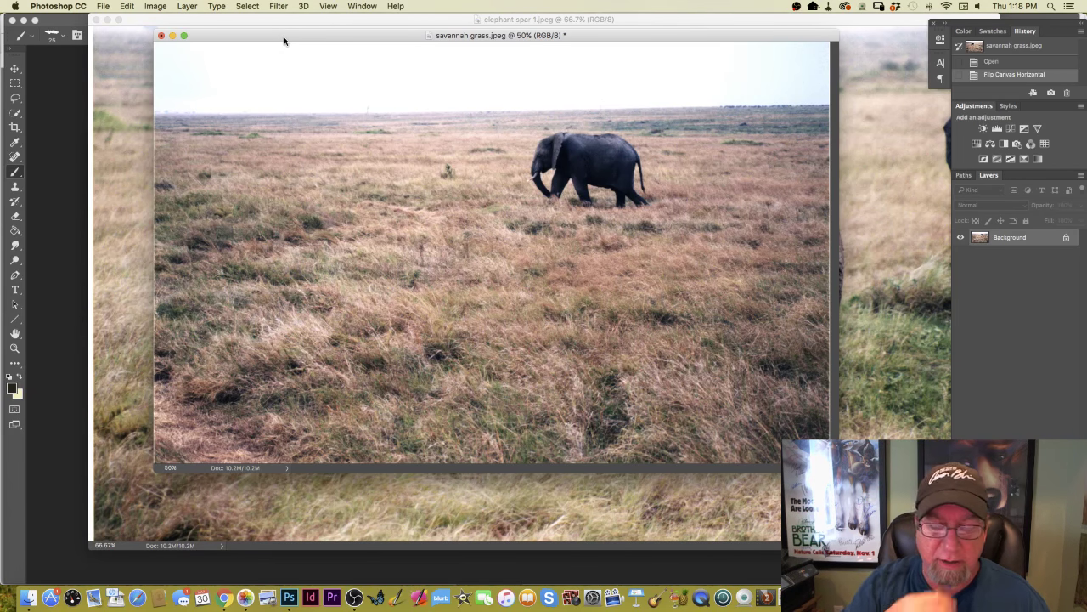
- Examine the grass clumps in savannah grass.jpeg at 66.7% in full-screen mode and return the zoom to 50%
key("super+plus")
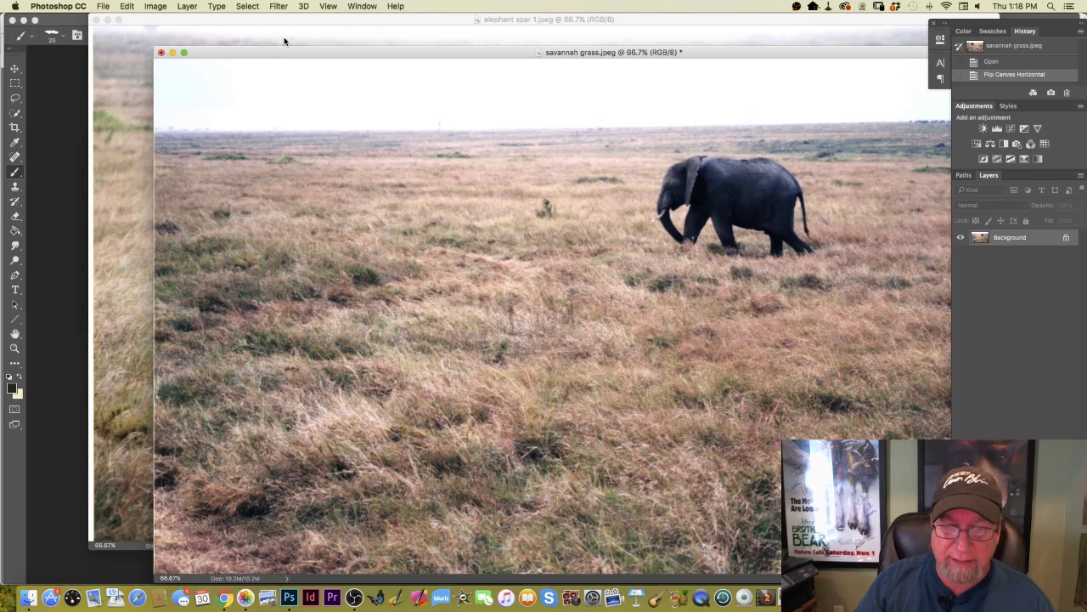
key("f")
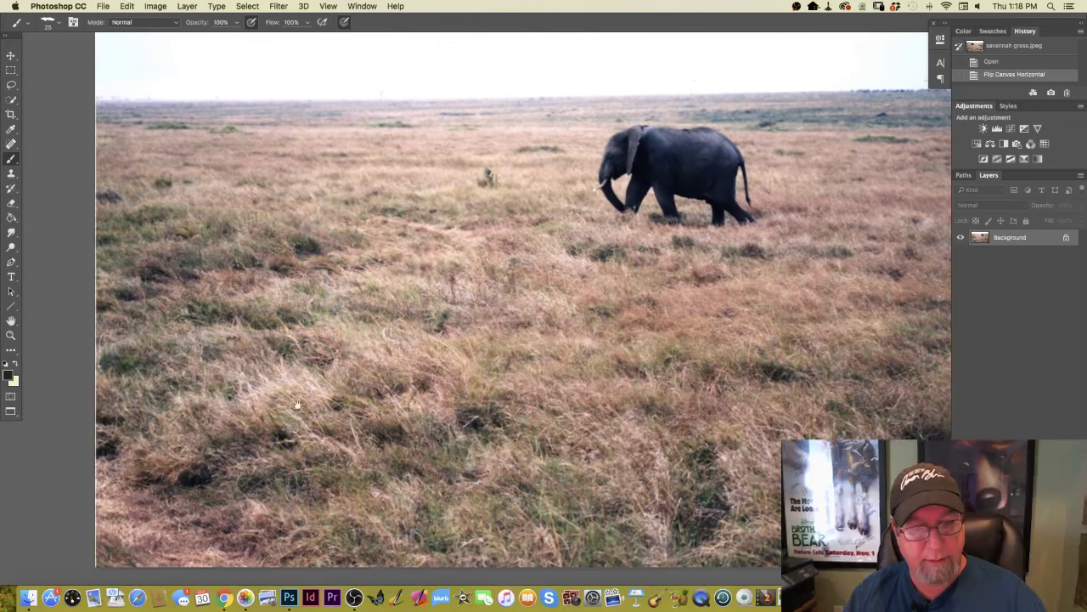
left_click_drag(293, 428, 318, 295)
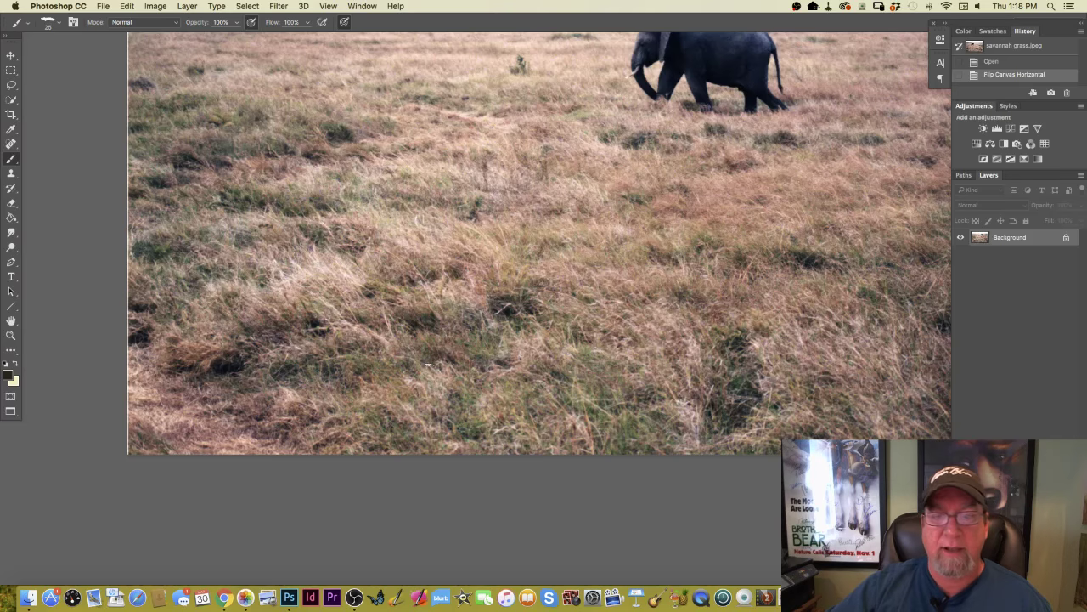
scroll(429, 366, "up", 5)
scroll(429, 365, "right", 3)
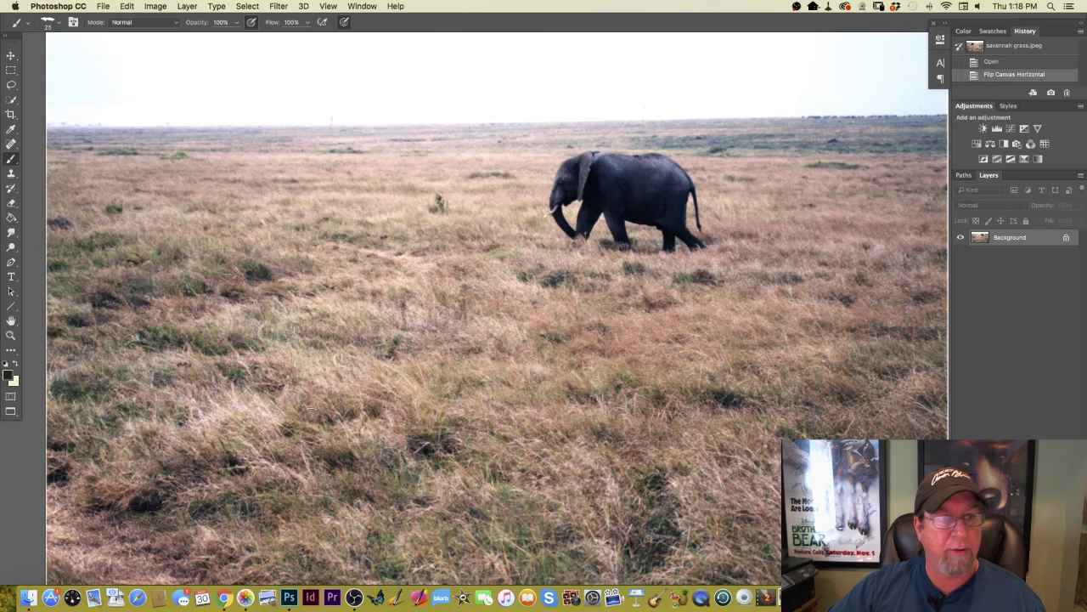
key("super+minus")
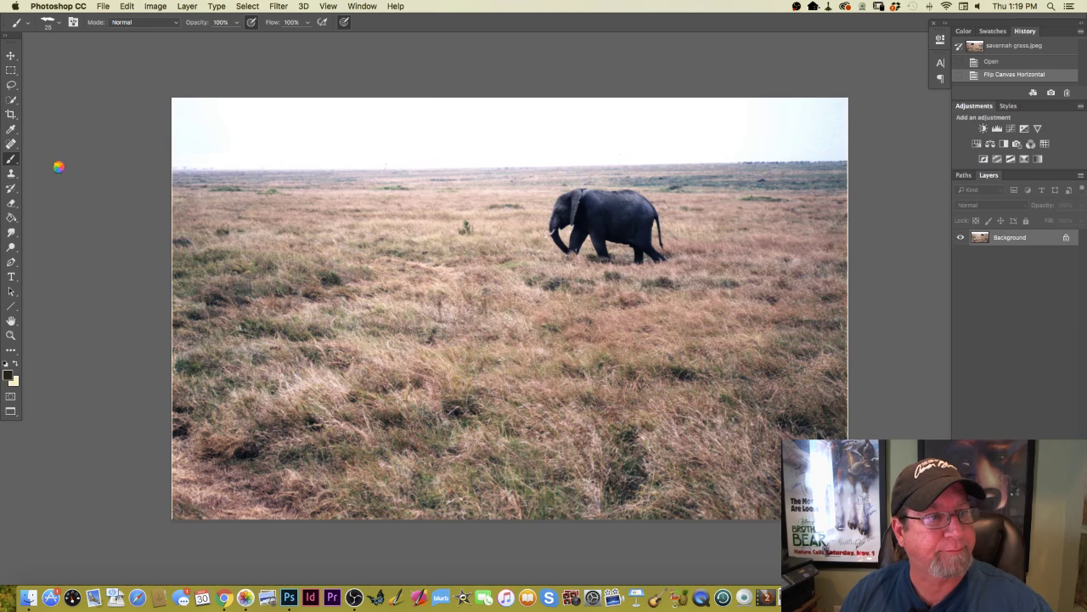
- Crop savannah grass.jpeg to a wide patch of grass from the photo's lower-left area, leaving out the sky and elephant
left_click(11, 115)
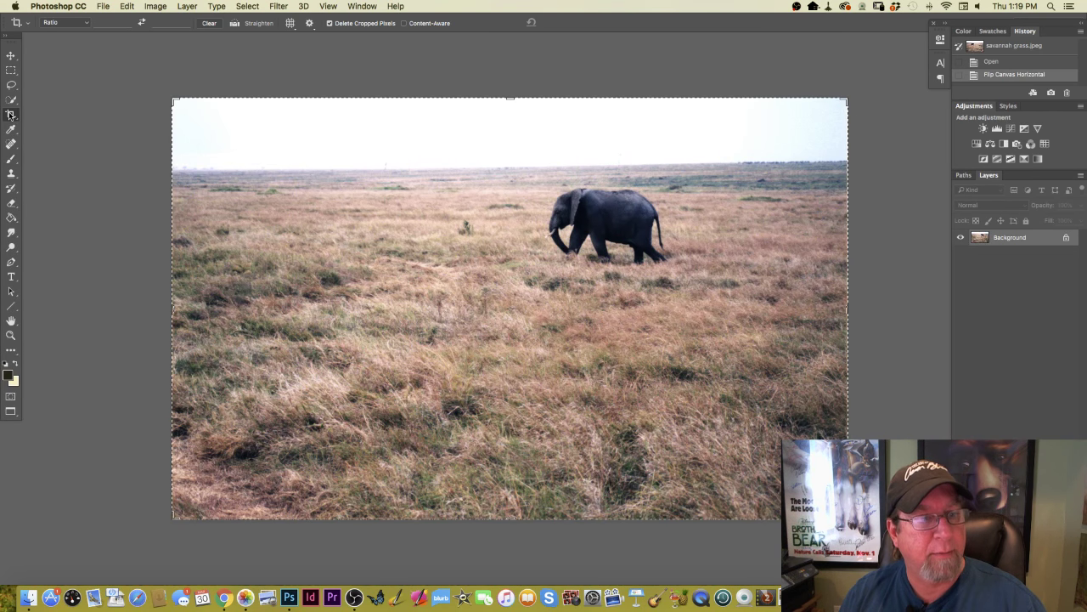
left_click_drag(847, 309, 675, 308)
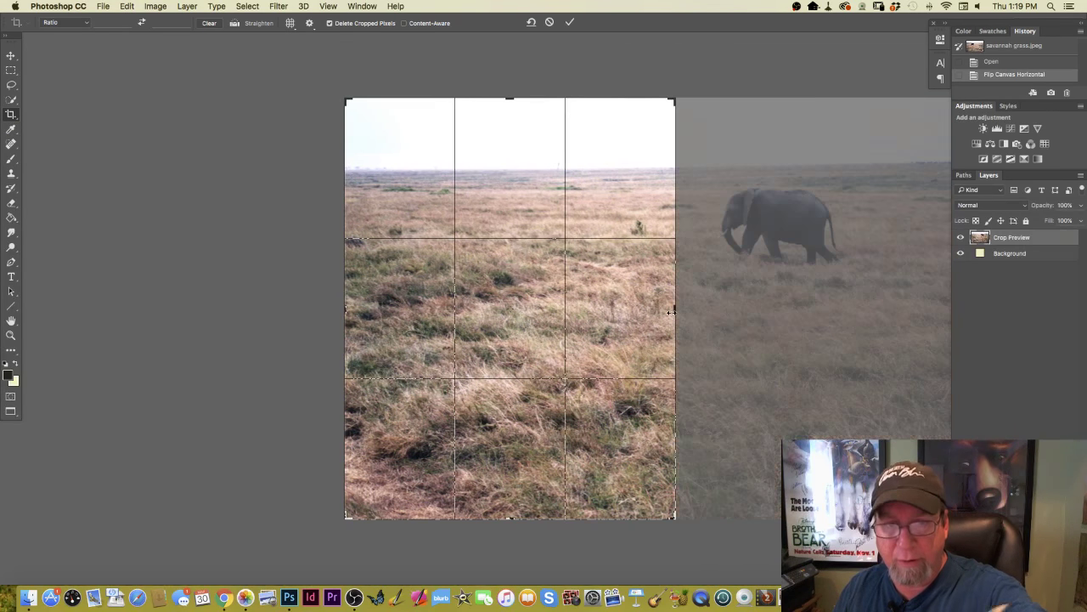
left_click_drag(510, 98, 524, 208)
left_click_drag(515, 406, 506, 398)
left_click_drag(346, 312, 348, 309)
key("Return")
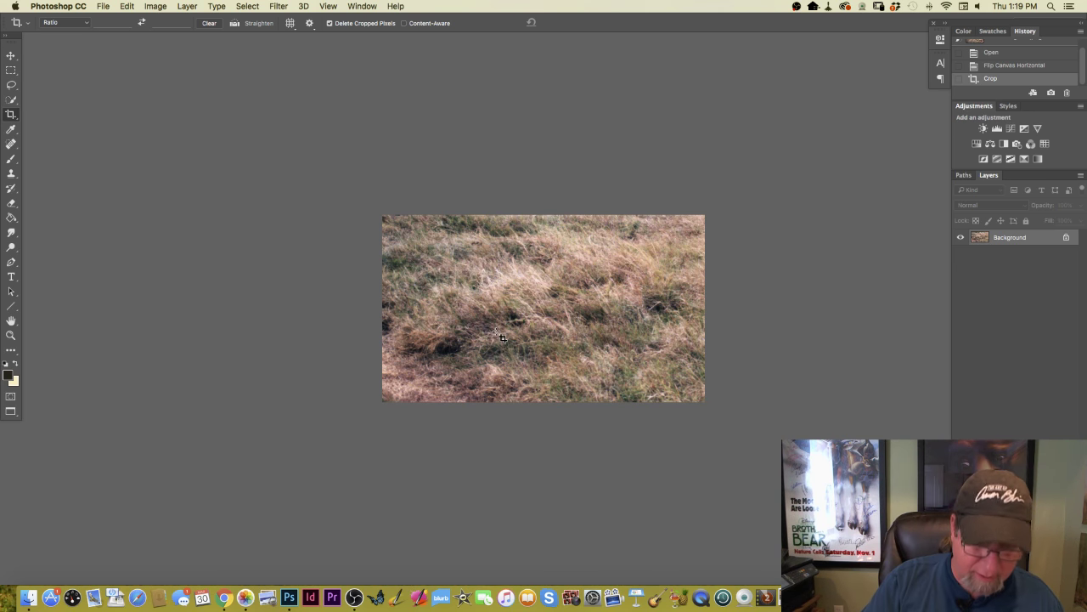
- Return the cropped savannah grass.jpeg to a floating window and move it off the main screen
key("f")
key("f")
key("f")
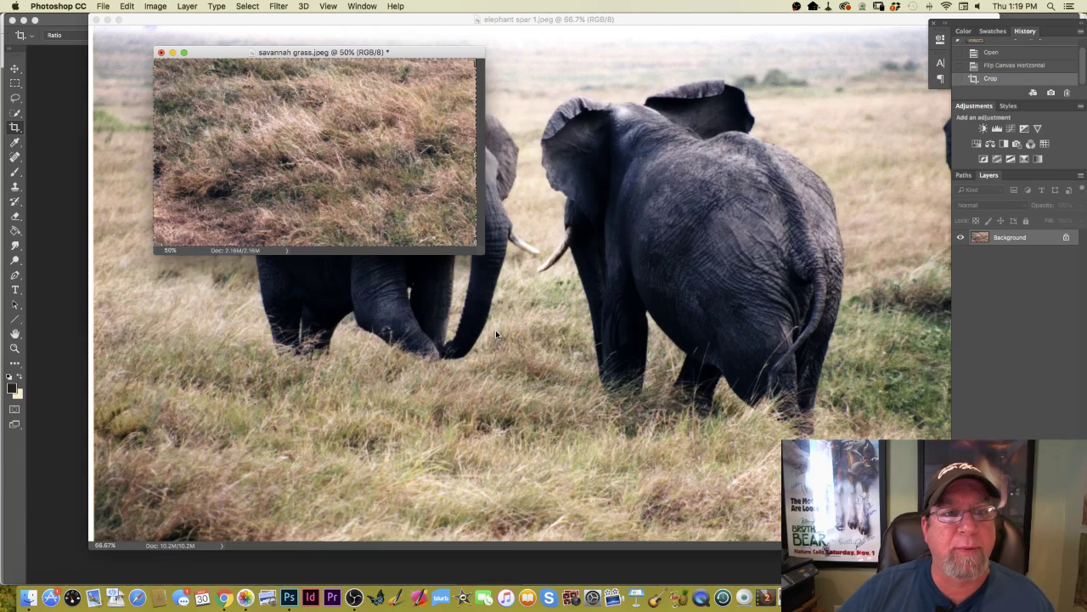
left_click_drag(253, 56, 1011, 272)
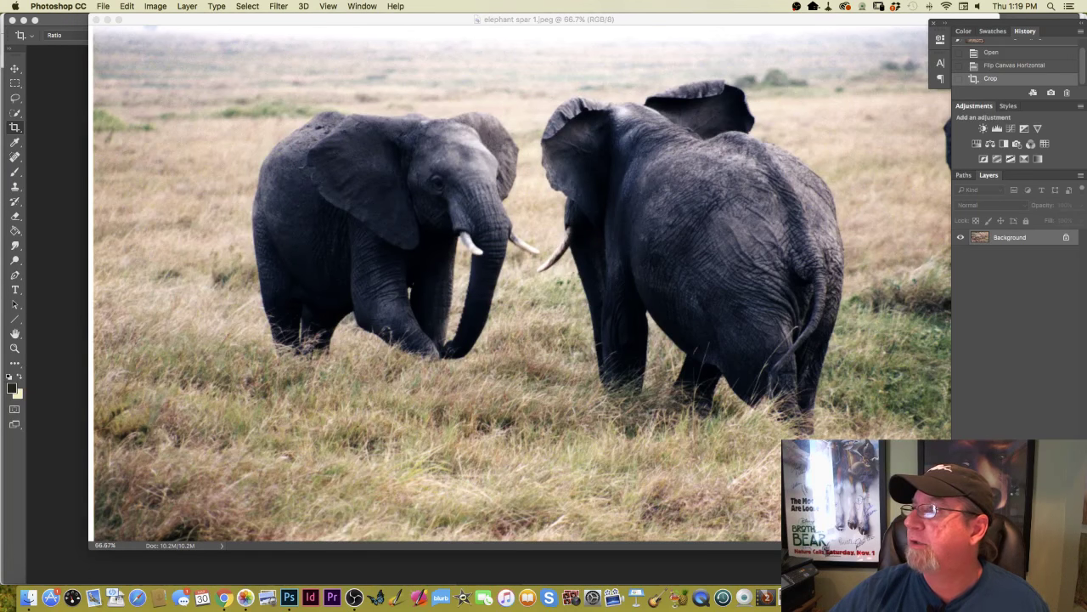
- Close elephant spar 1.jpeg and move the zebra trio.psd window off the main screen
left_click(350, 17)
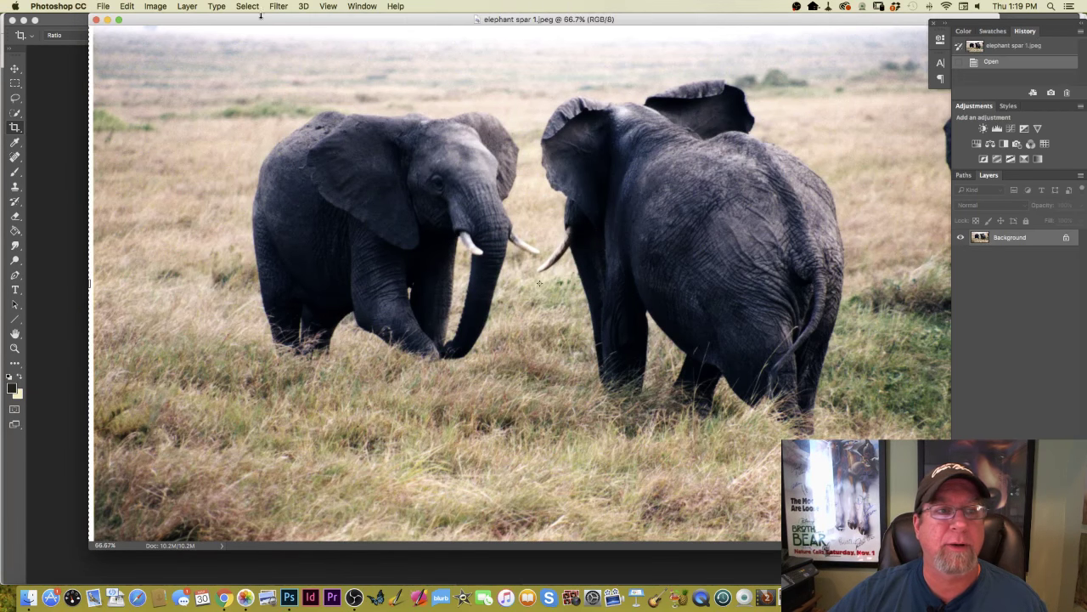
left_click(96, 19)
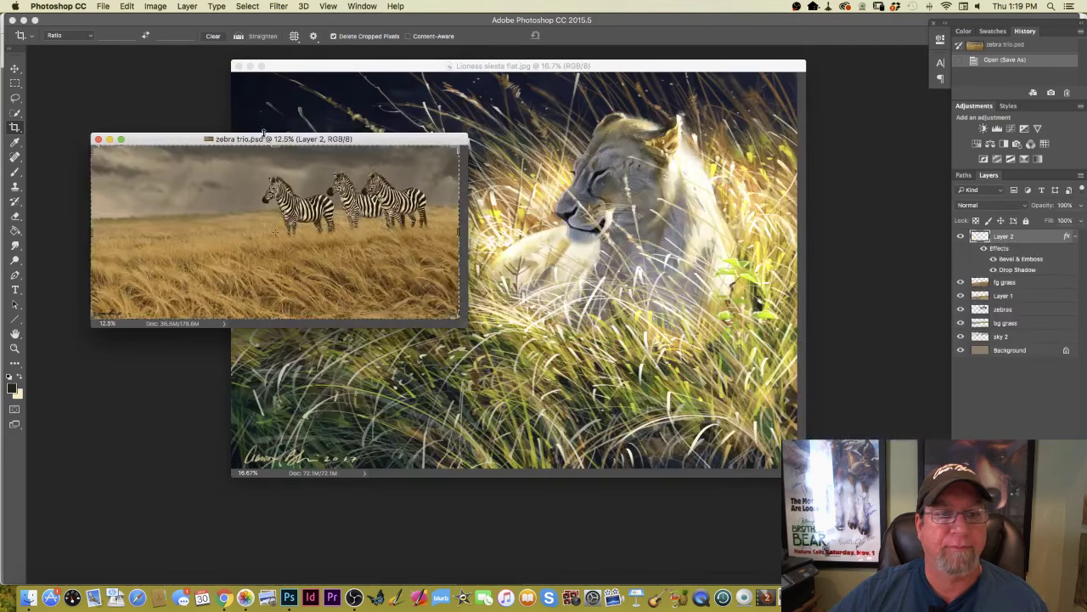
left_click_drag(140, 139, 1006, 208)
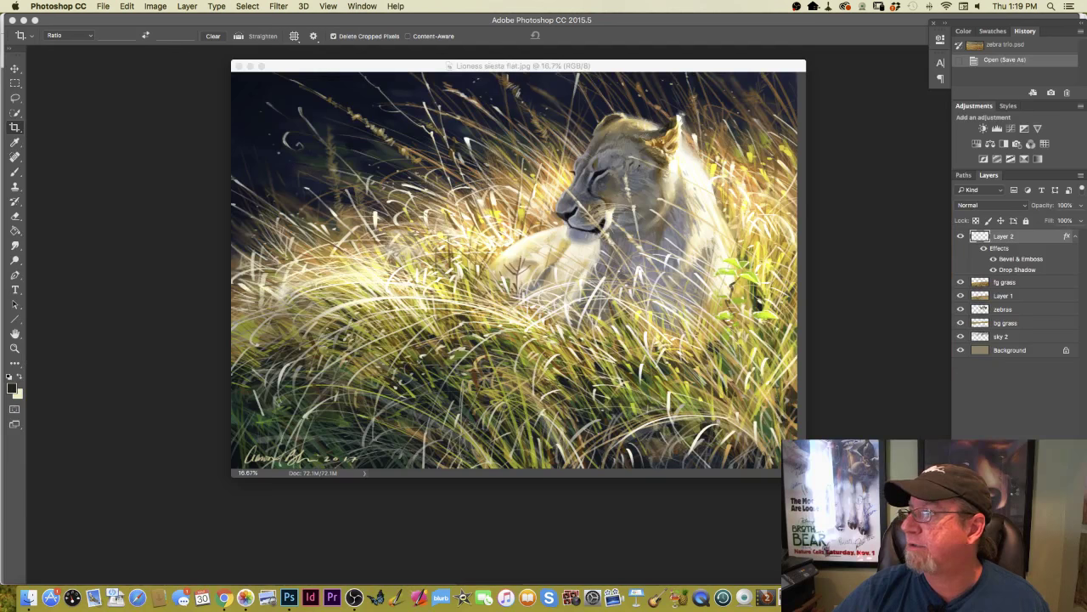
- Reduce Lioness siesta flat.jpg to 8.33% and move its window off the main screen
left_click(309, 68)
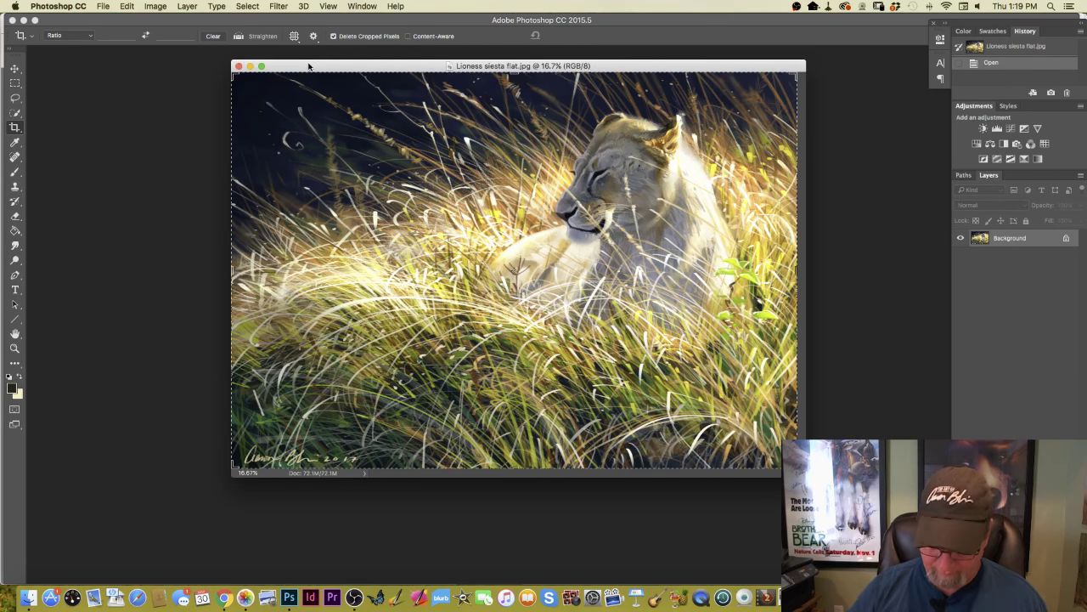
key("super+minus")
key("super+minus")
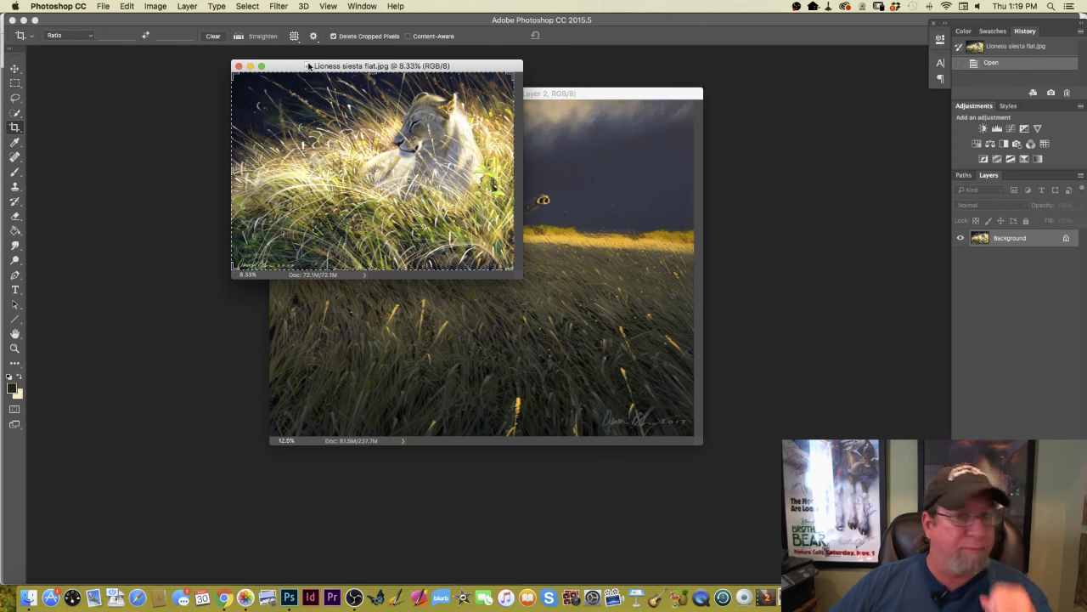
left_click_drag(309, 65, 917, 476)
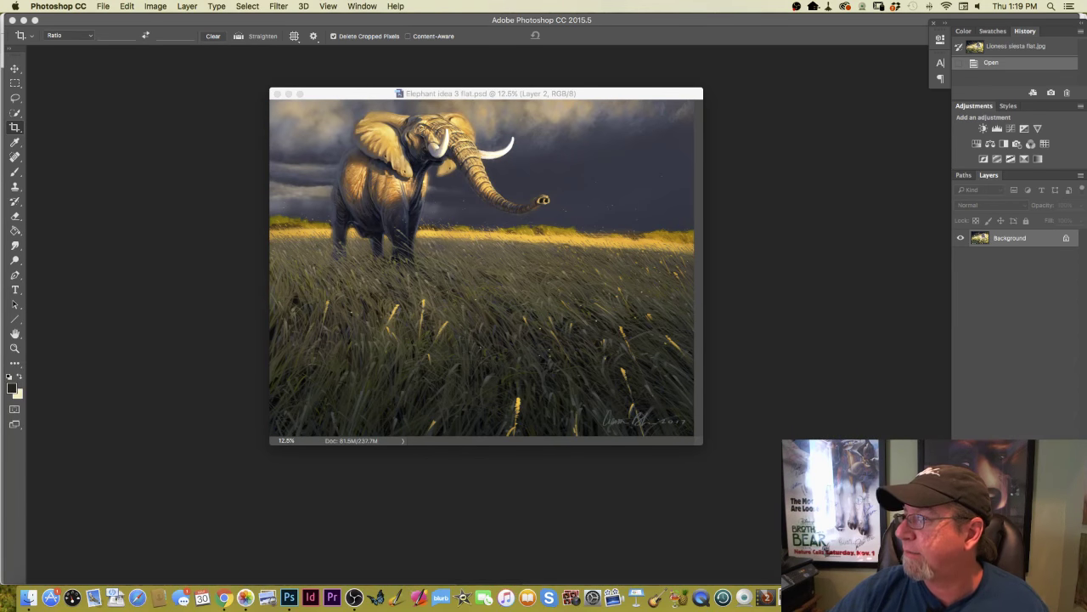
- Reduce Elephant idea 3 flat.psd to 6.25% and move its window off the main screen
left_click(335, 97)
key("super+minus")
key("super+minus")
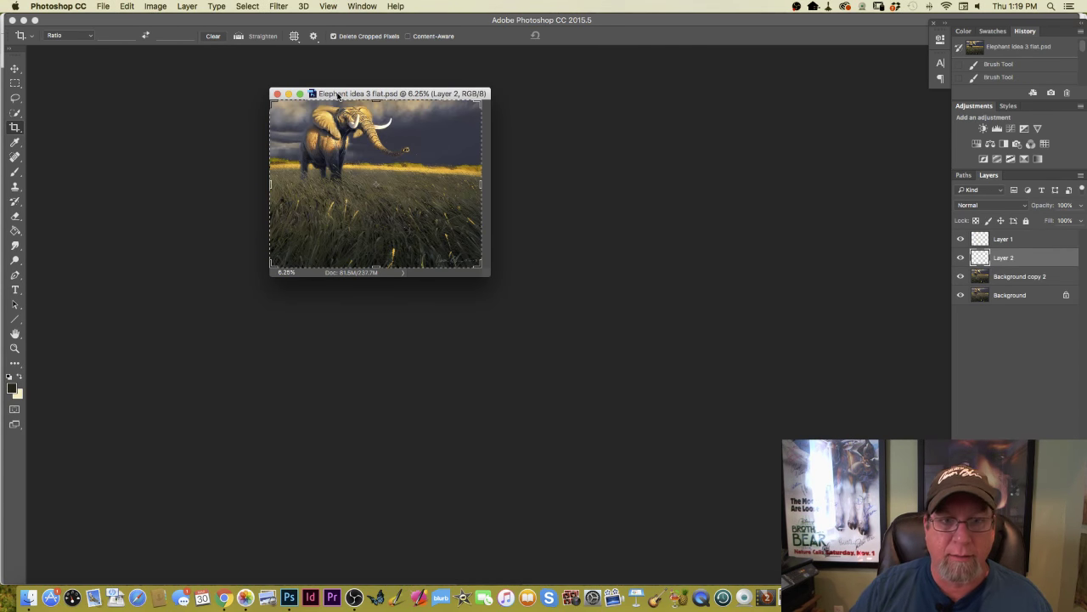
left_click_drag(344, 94, 1032, 238)
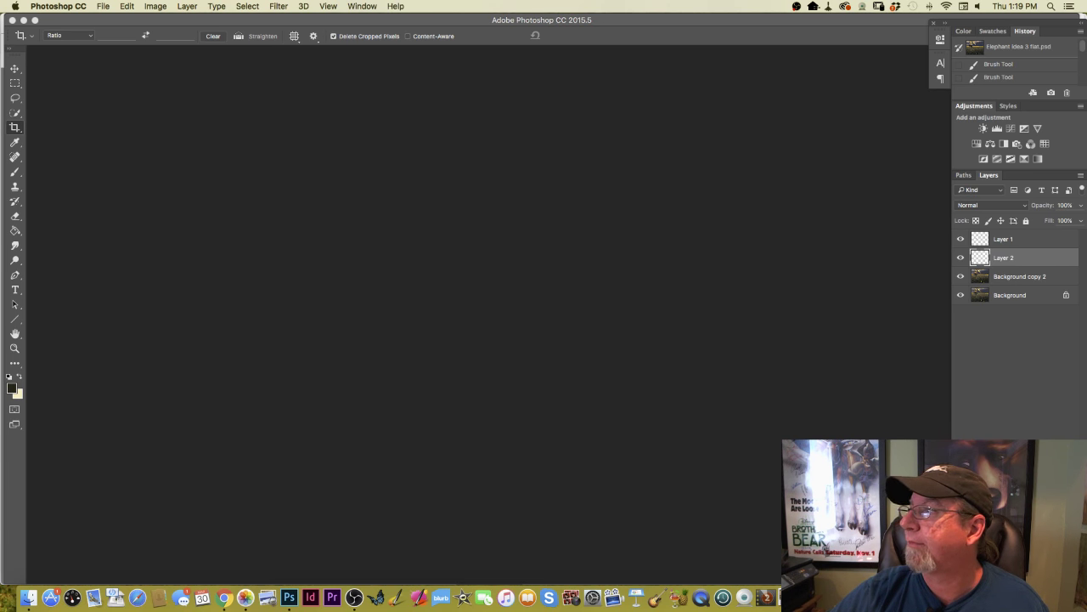
- Create a new 12 x 9.5 inch RGB document at 200 pixels/inch with transparent background contents
left_click(103, 7)
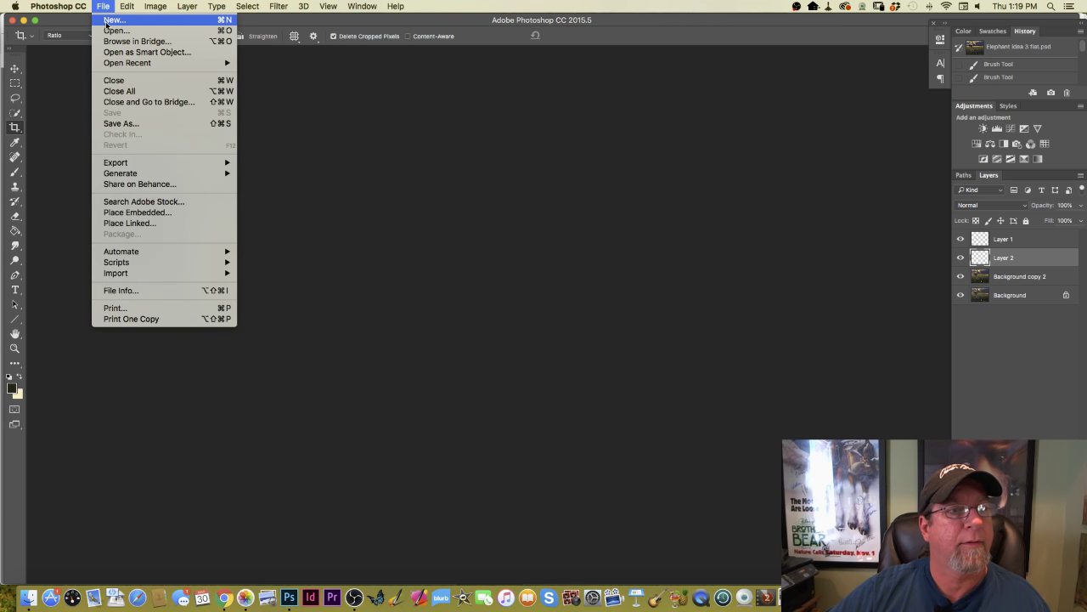
left_click(106, 22)
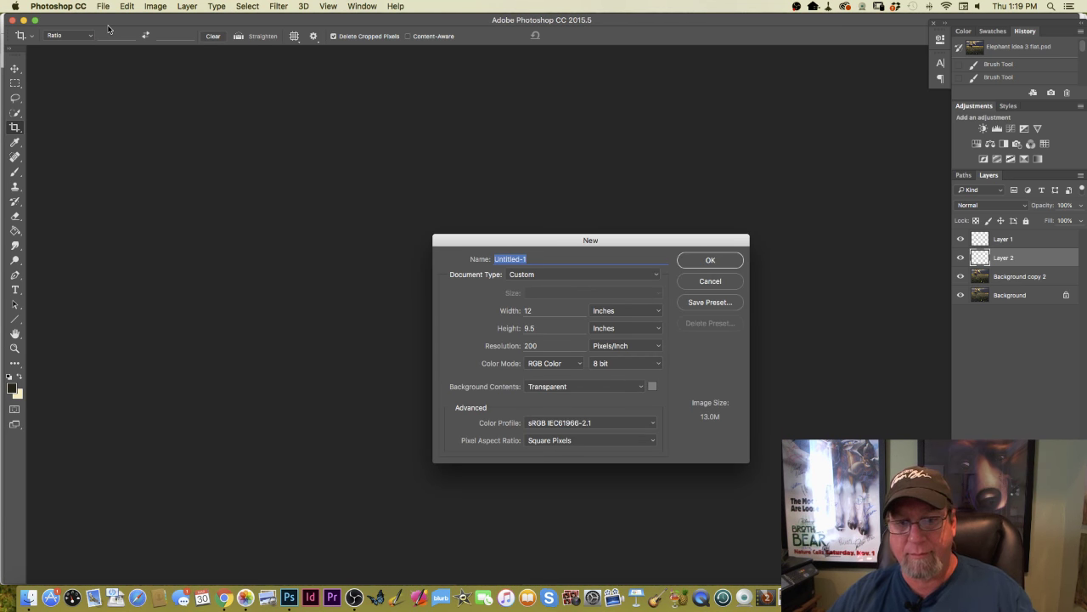
left_click(694, 260)
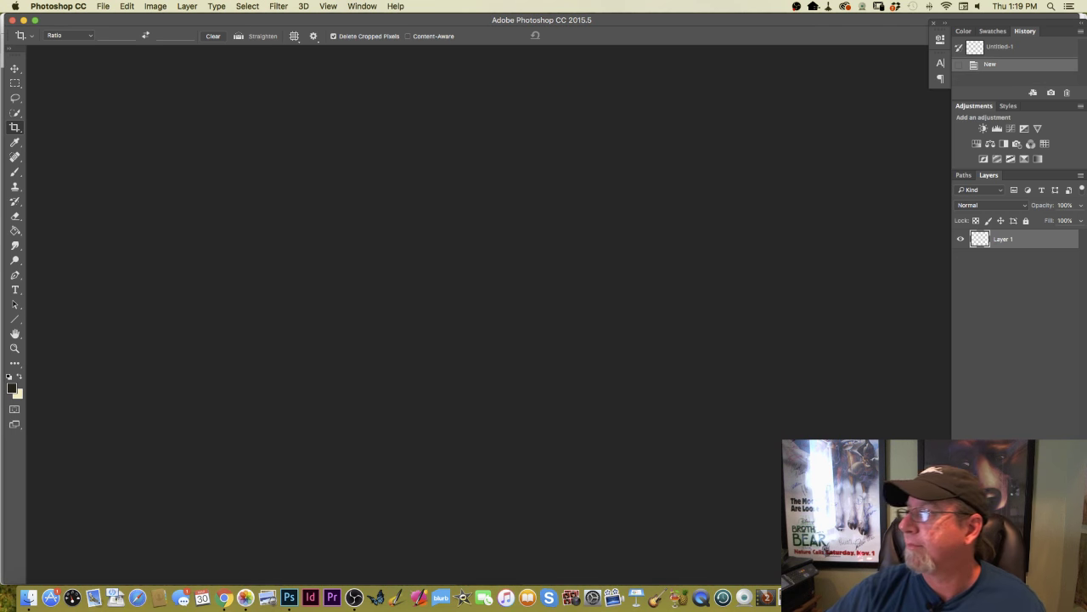
- Bring the new Untitled-1 document onto the main screen, reduce its view to 33.3%, and place it near the middle of the workspace
left_click_drag(948, 167, 336, 77)
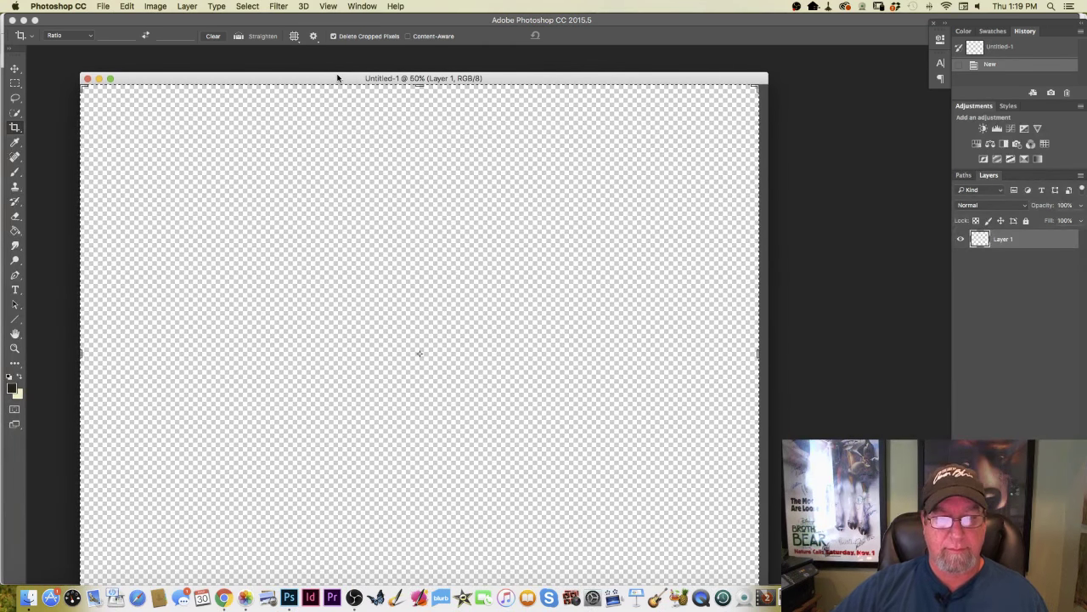
key("super+minus")
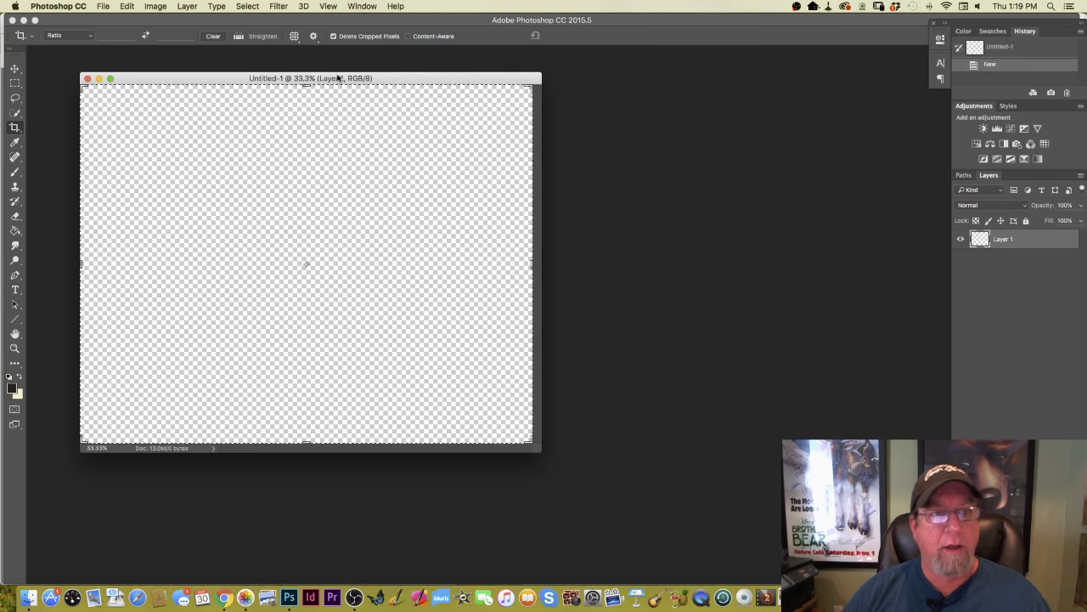
left_click_drag(189, 78, 356, 106)
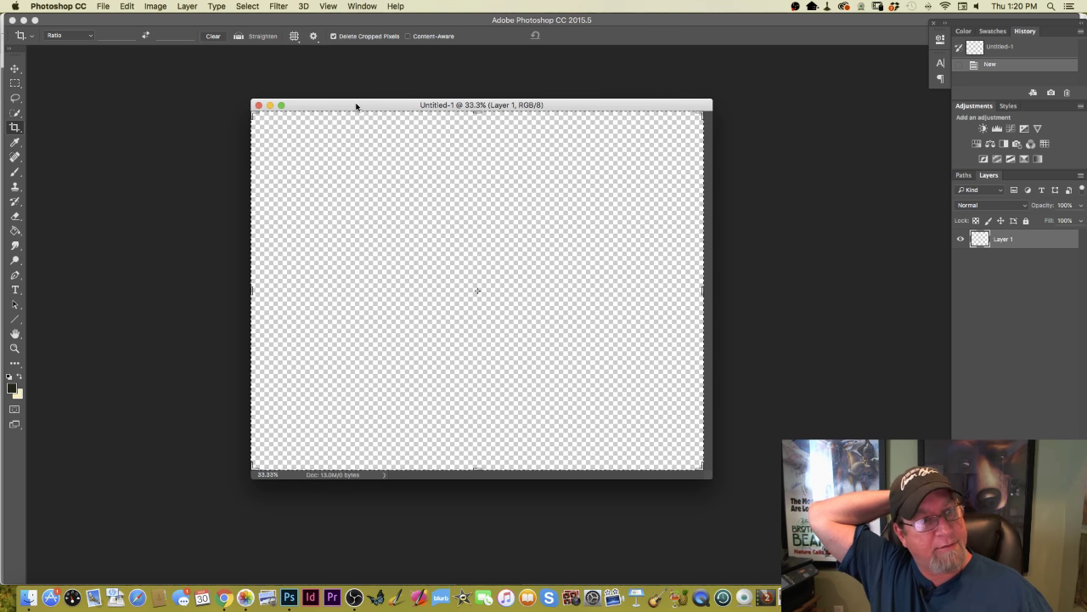
left_click(15, 173)
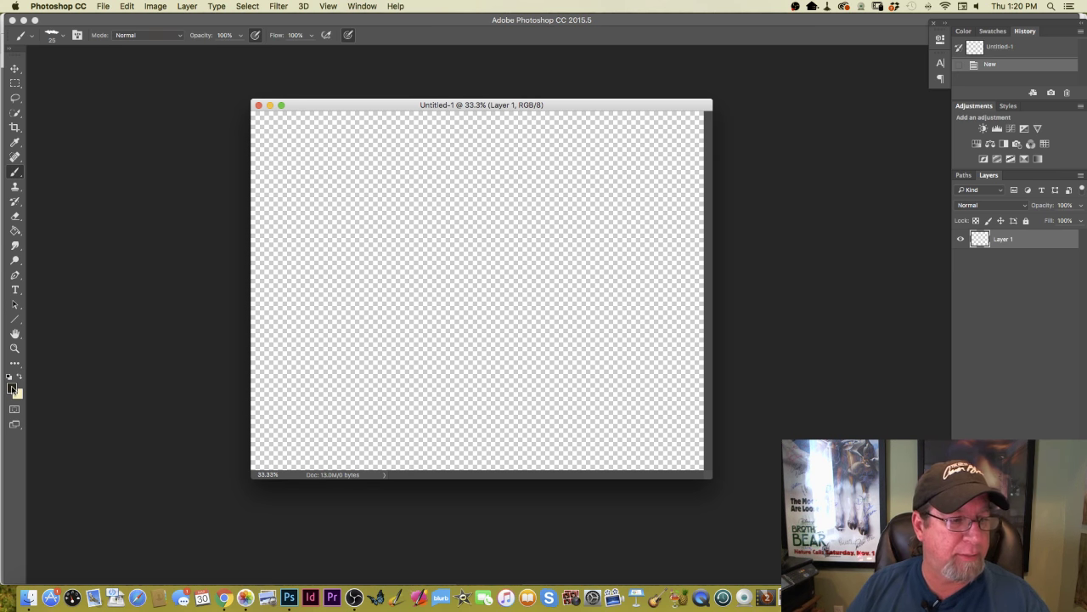
left_click(12, 388)
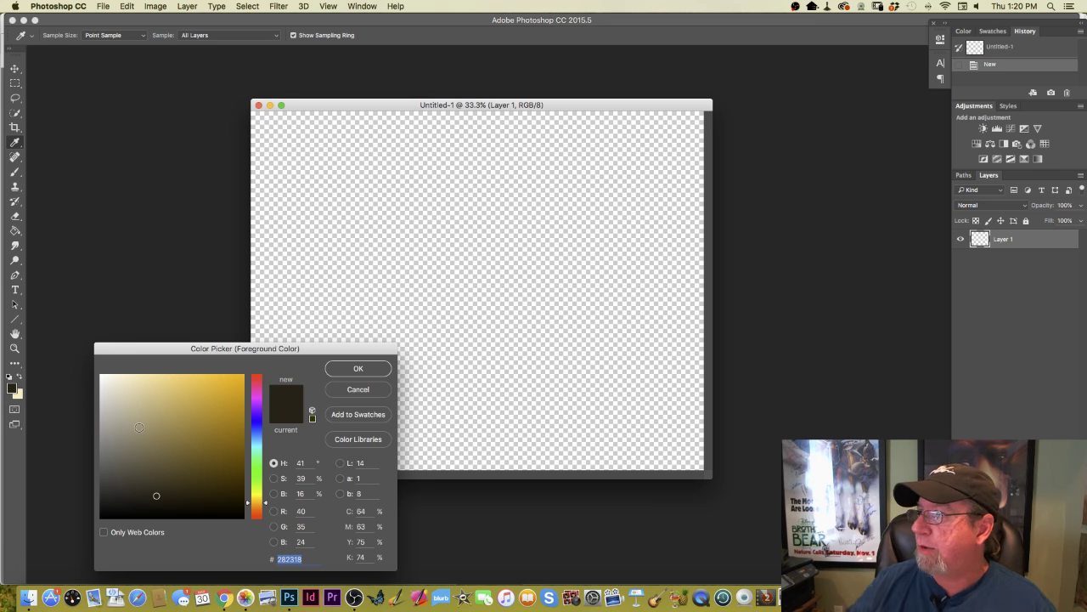
key("Return")
key("b")
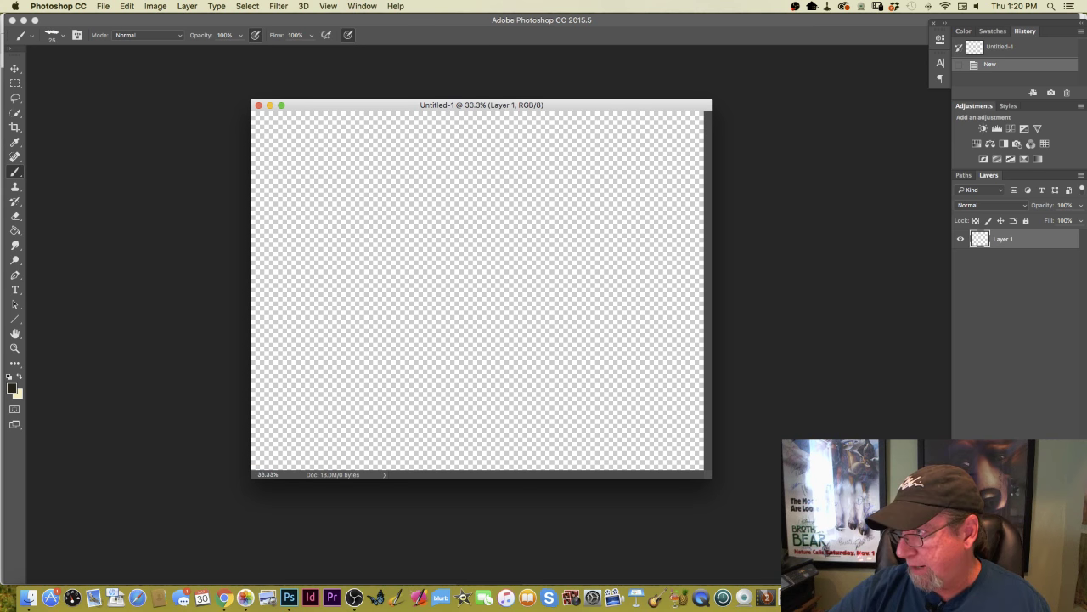
- Bring savannah grass.jpeg beside the blank canvas and set the foreground color to a warm gray, RGB 162, 149, 139
left_click_drag(557, 170, 282, 206)
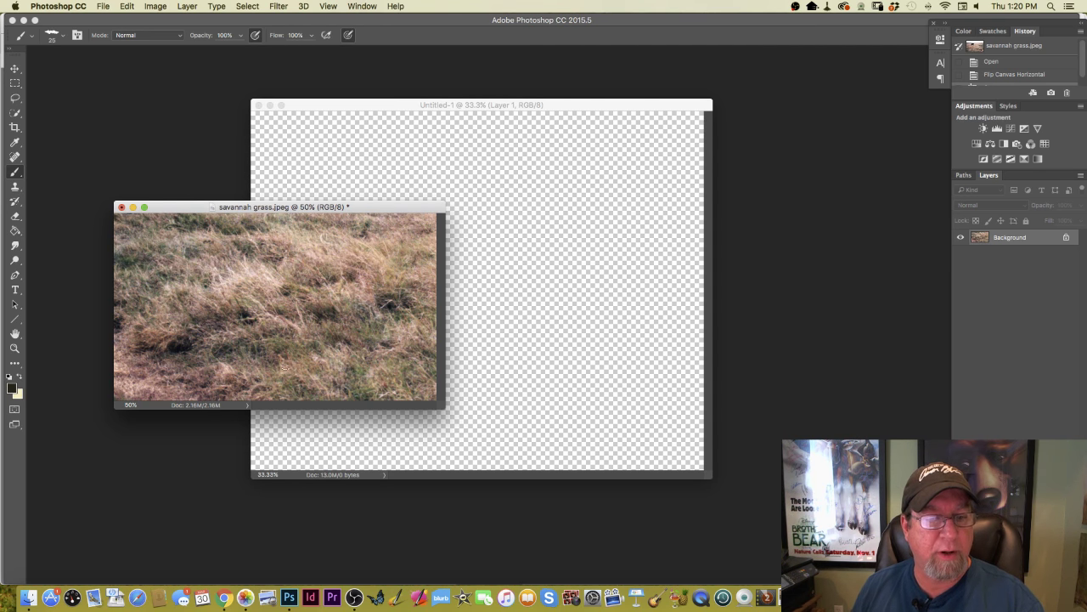
left_click(14, 388)
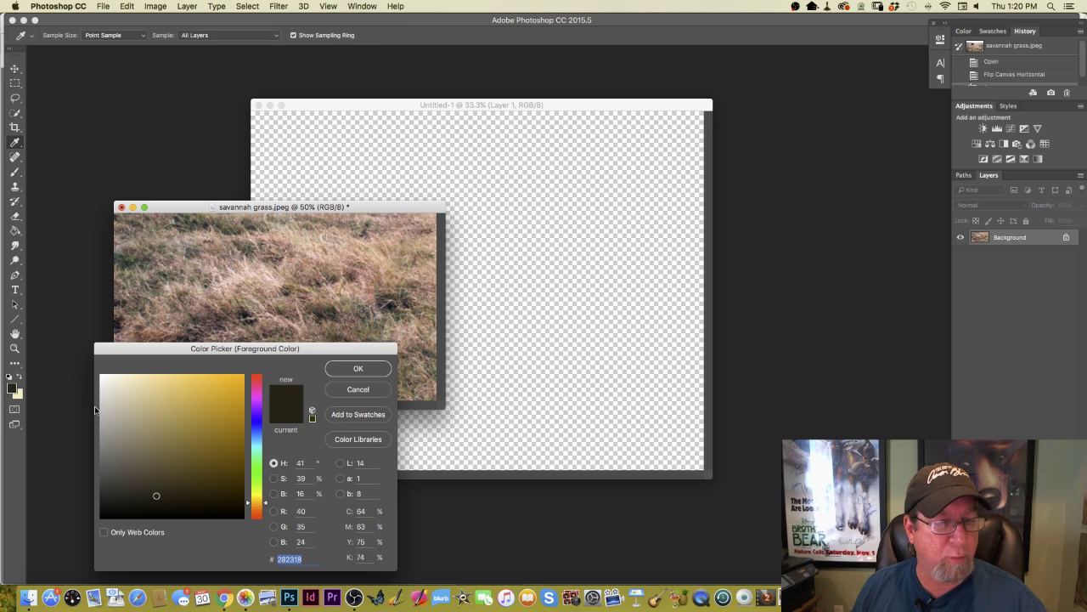
left_click(257, 507)
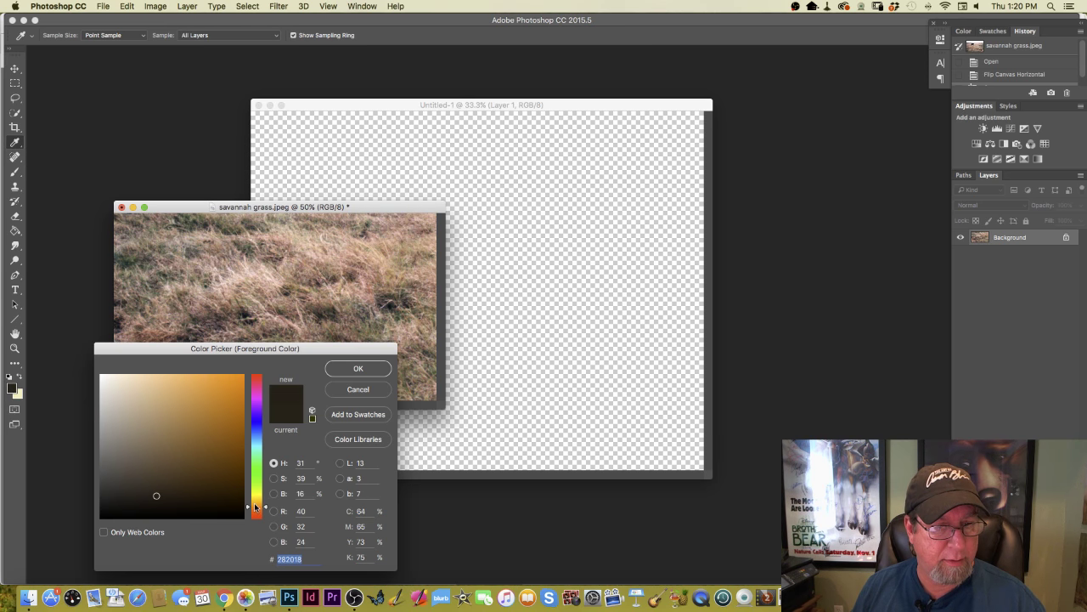
left_click(256, 510)
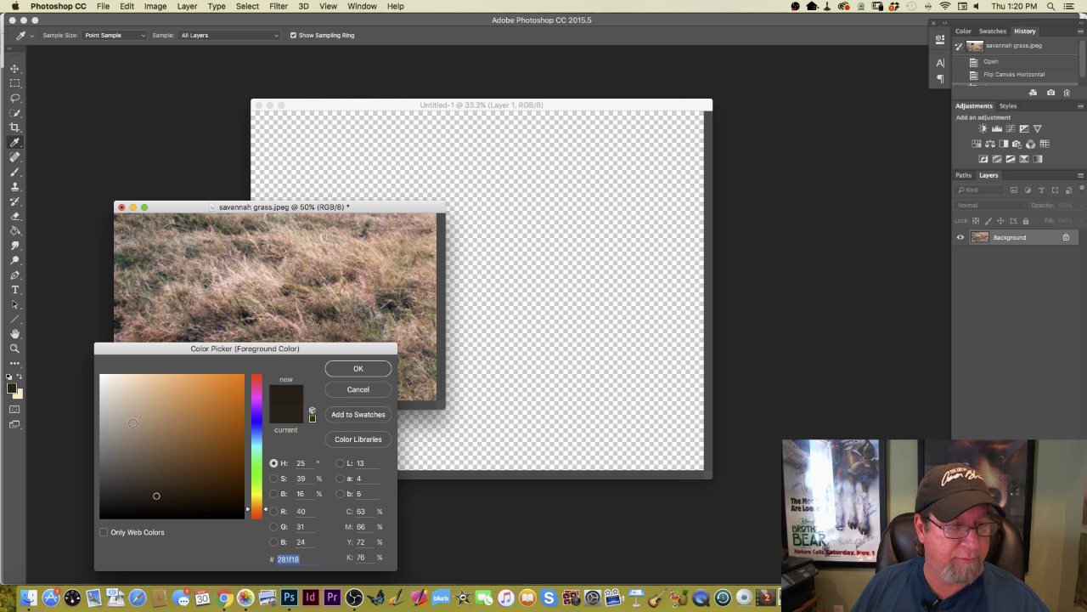
left_click(118, 425)
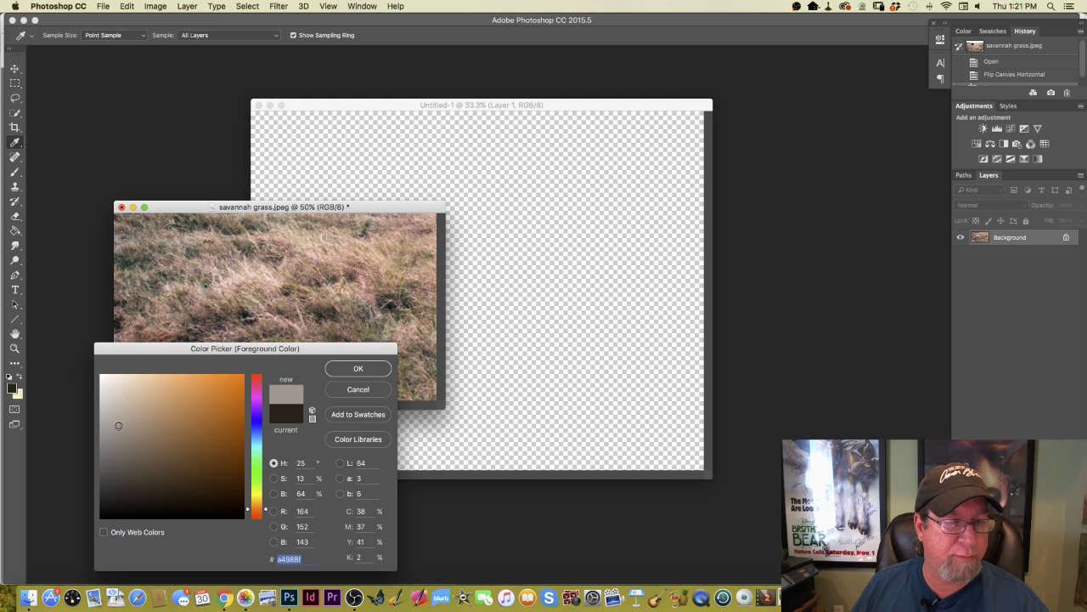
left_click(119, 425)
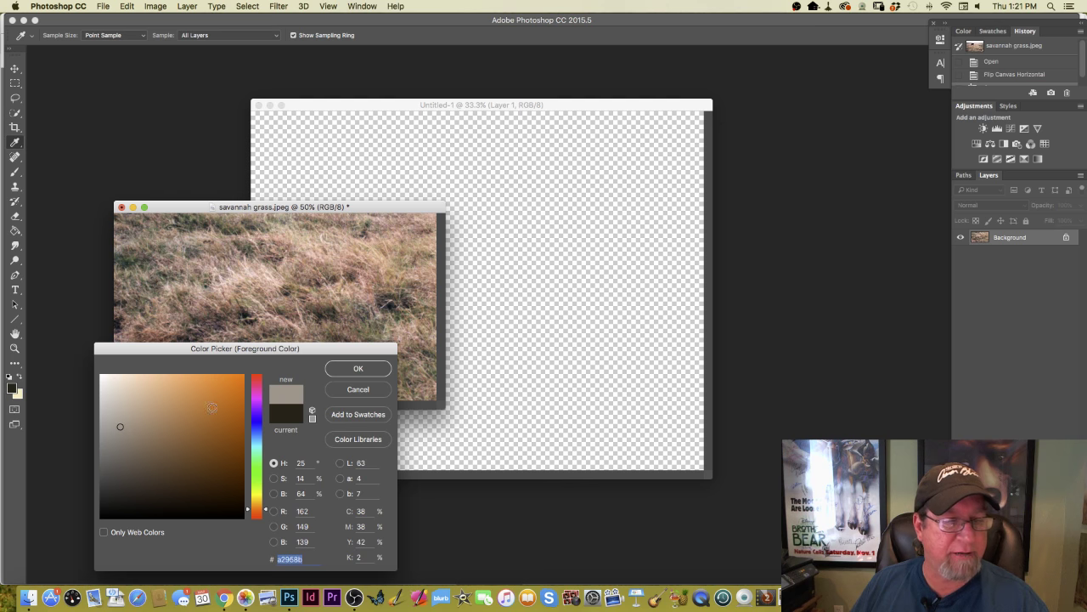
left_click(357, 368)
key("b")
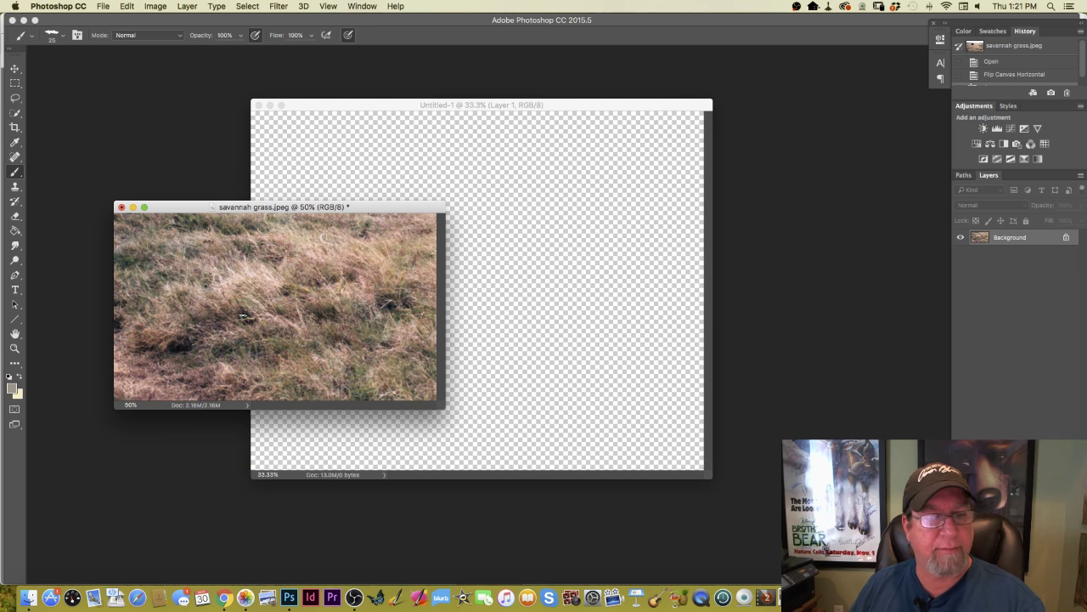
- Fill Layer 1 of Untitled-1 with the warm gray foreground color using the Paint Bucket
left_click(15, 231)
left_click(518, 319)
left_click(468, 356)
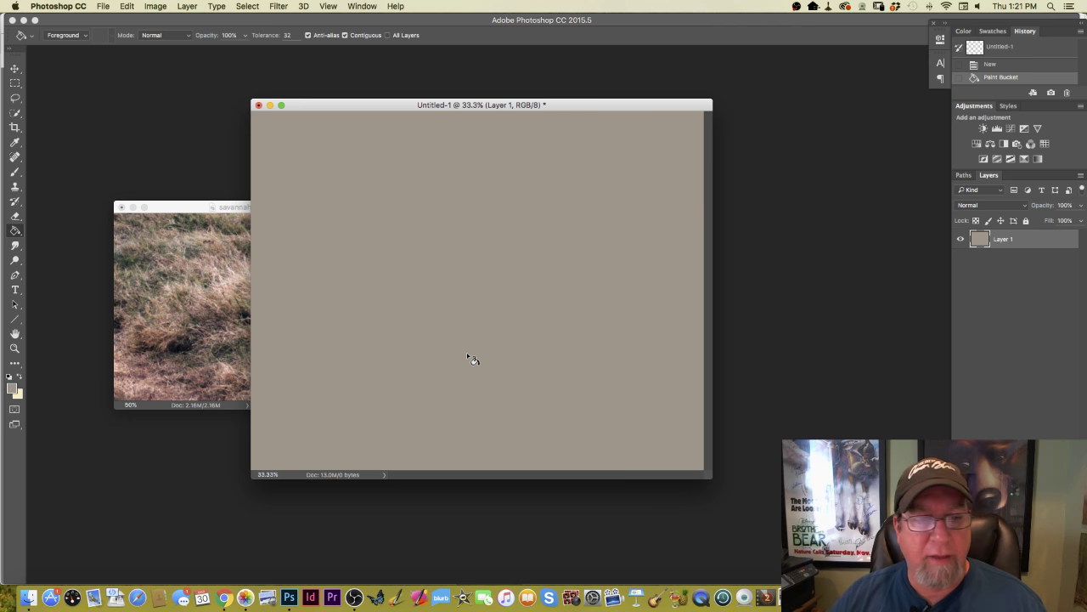
- Move the savannah grass.jpeg window off the main screen and show the gray canvas in full-screen mode
left_click_drag(163, 206, 1020, 154)
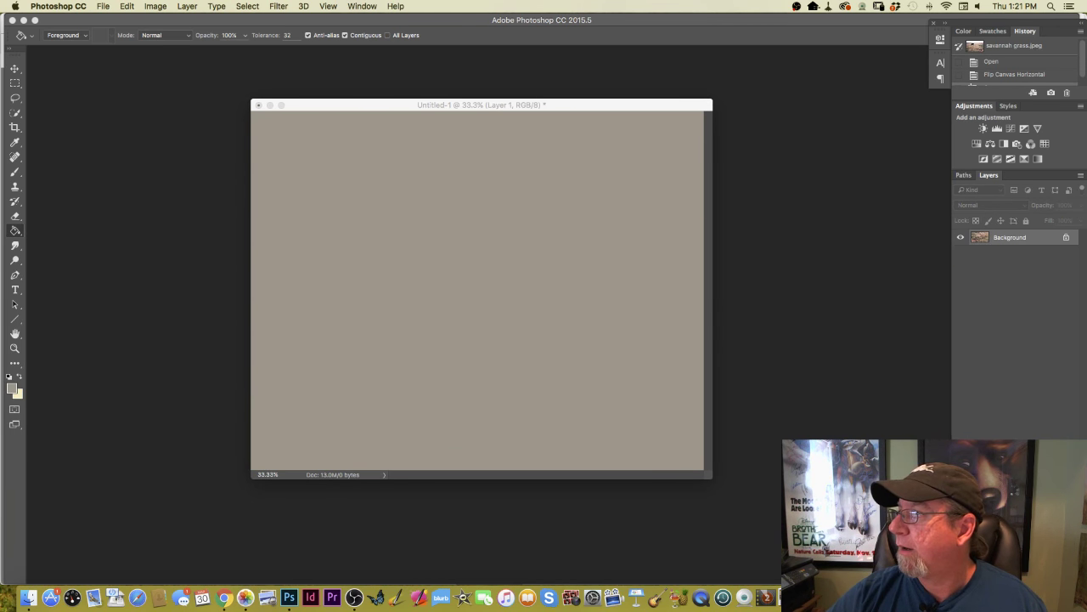
left_click(314, 105)
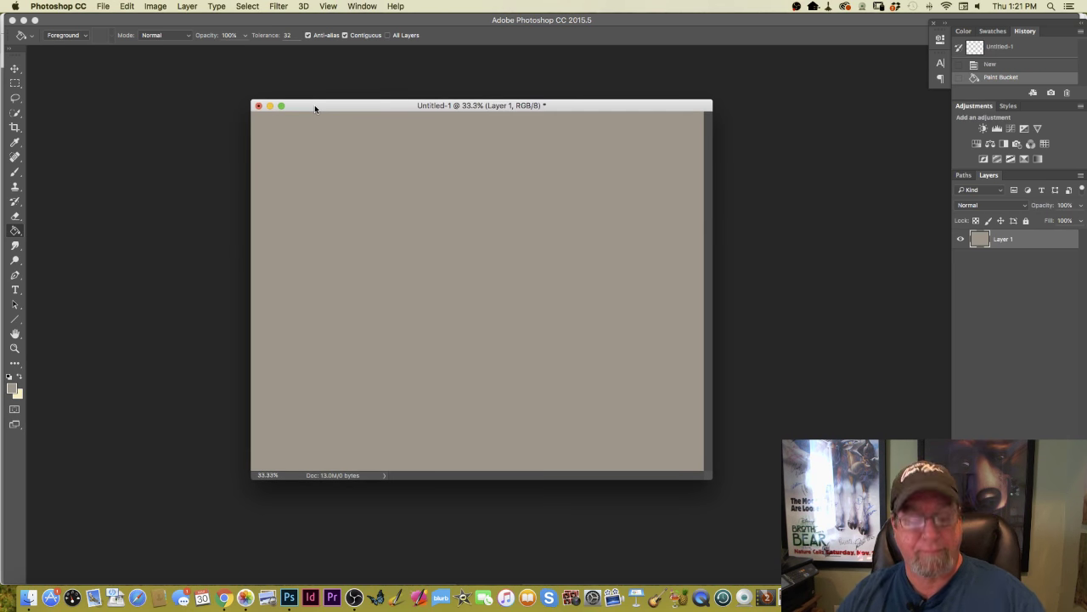
key("f")
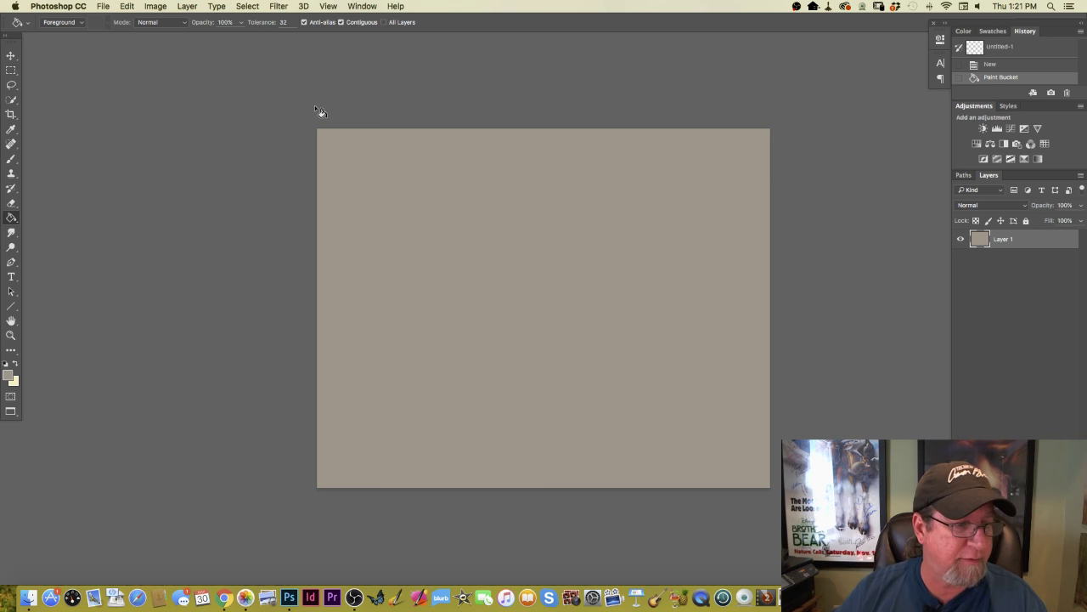
- Set the foreground color to near-black #181310 and ready the Brush tool with the size 25 preset
left_click(8, 375)
left_click(149, 503)
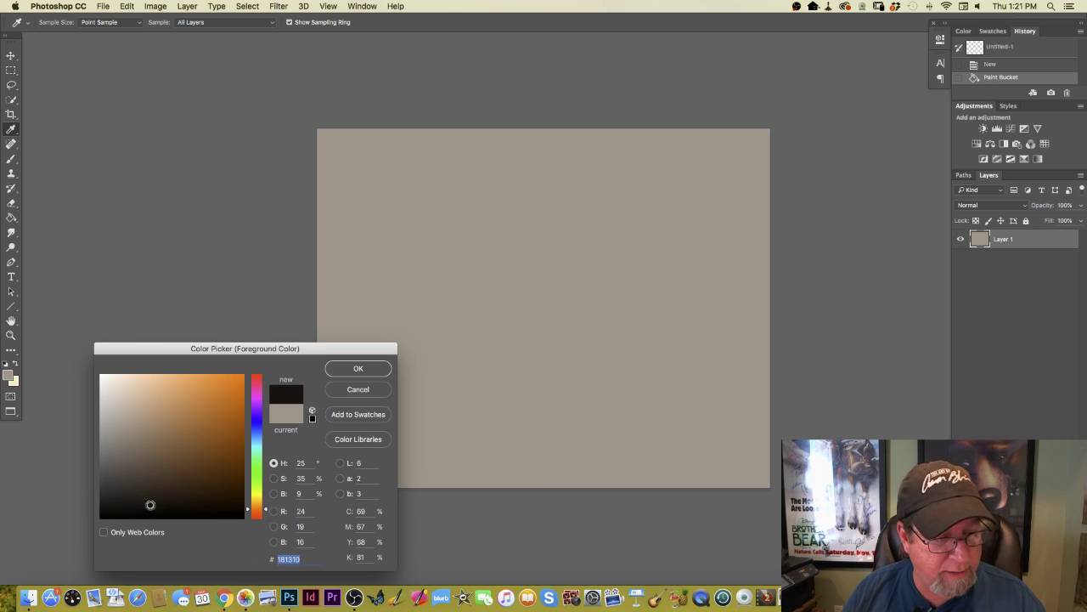
left_click(353, 369)
left_click(11, 161)
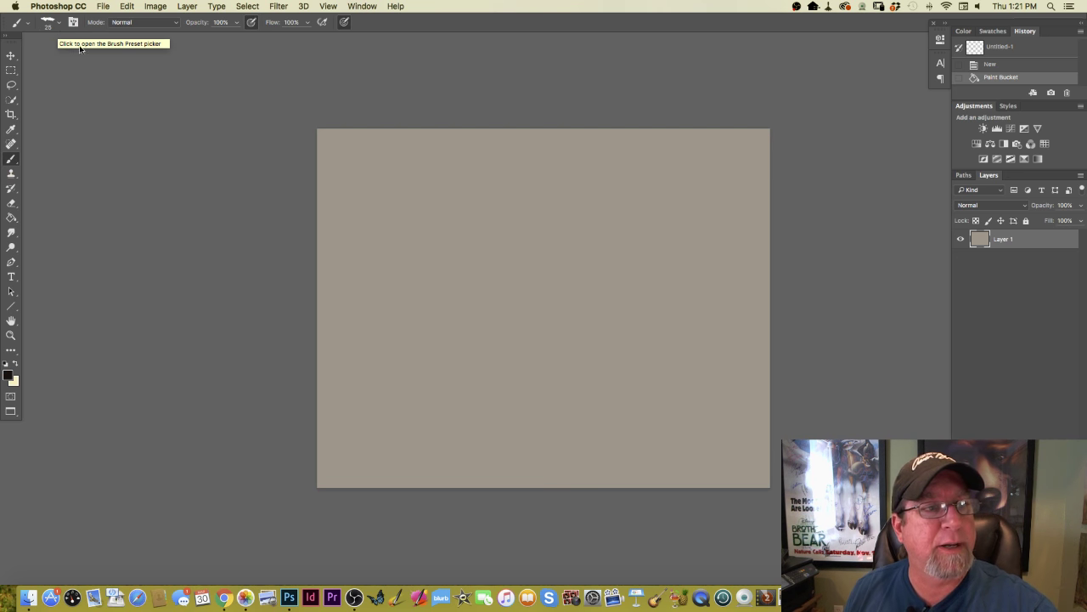
left_click(60, 26)
left_click(153, 339)
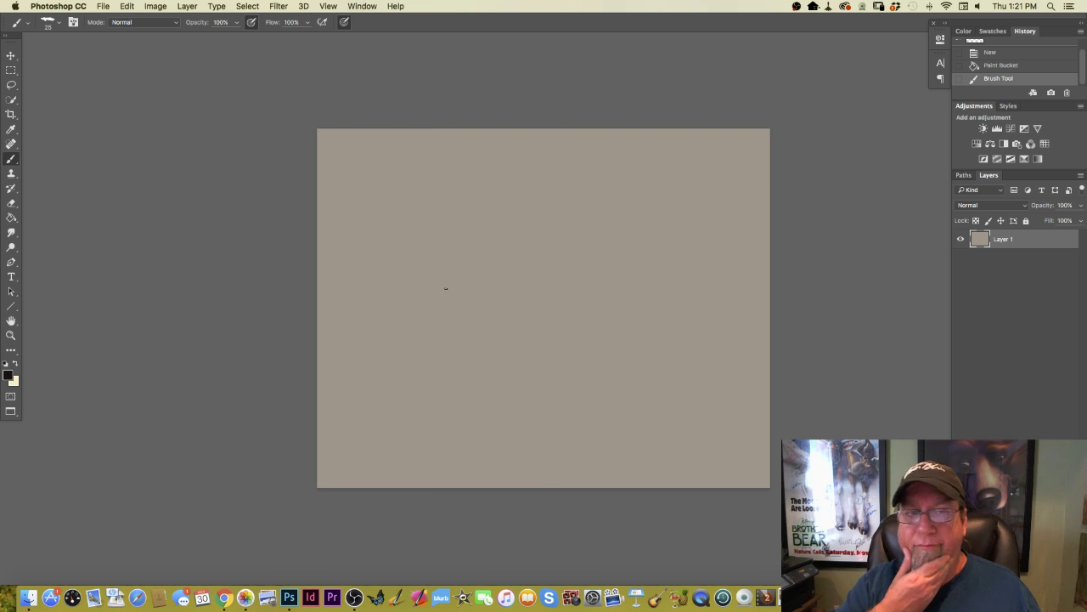
- Add a new layer above the gray-filled layer and reduce the brush size to 20
key("alt+shift+super+n")
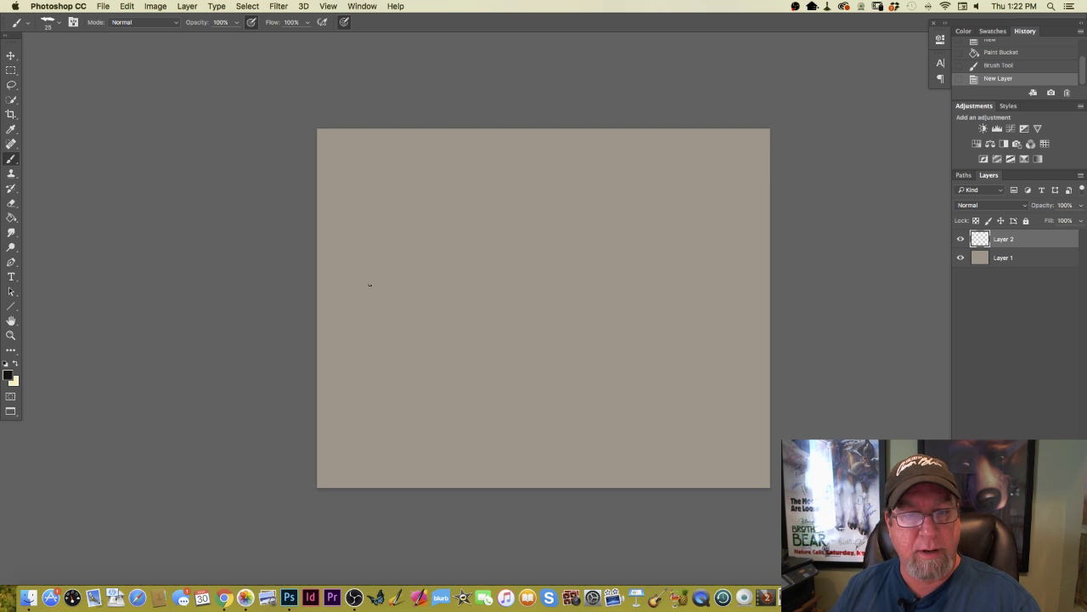
left_click_drag(433, 320, 364, 287)
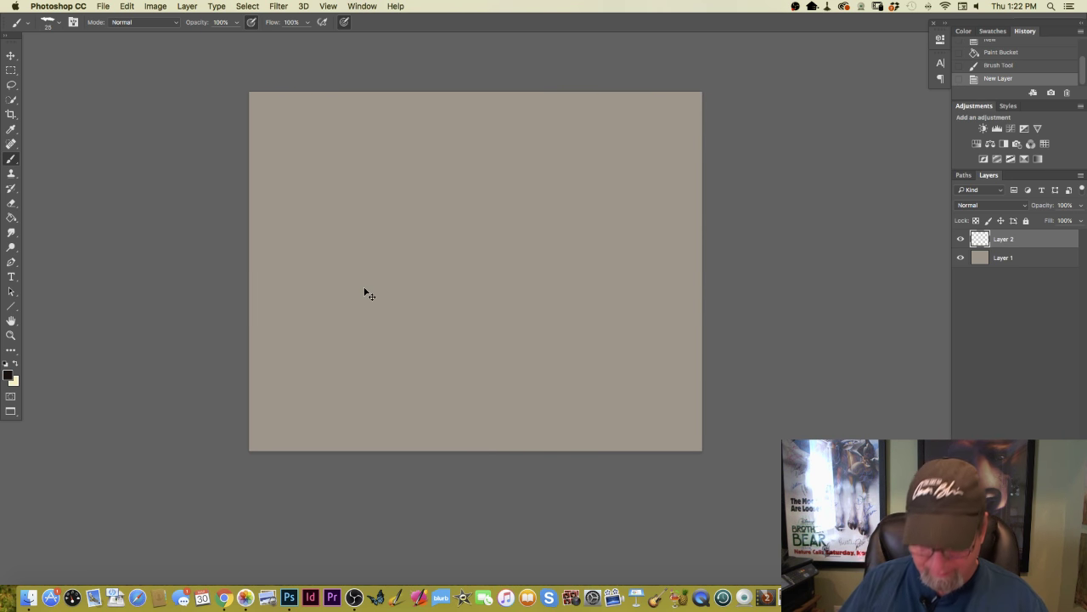
key("super+plus")
scroll(151, 351, "up", 3)
scroll(151, 352, "left", 3)
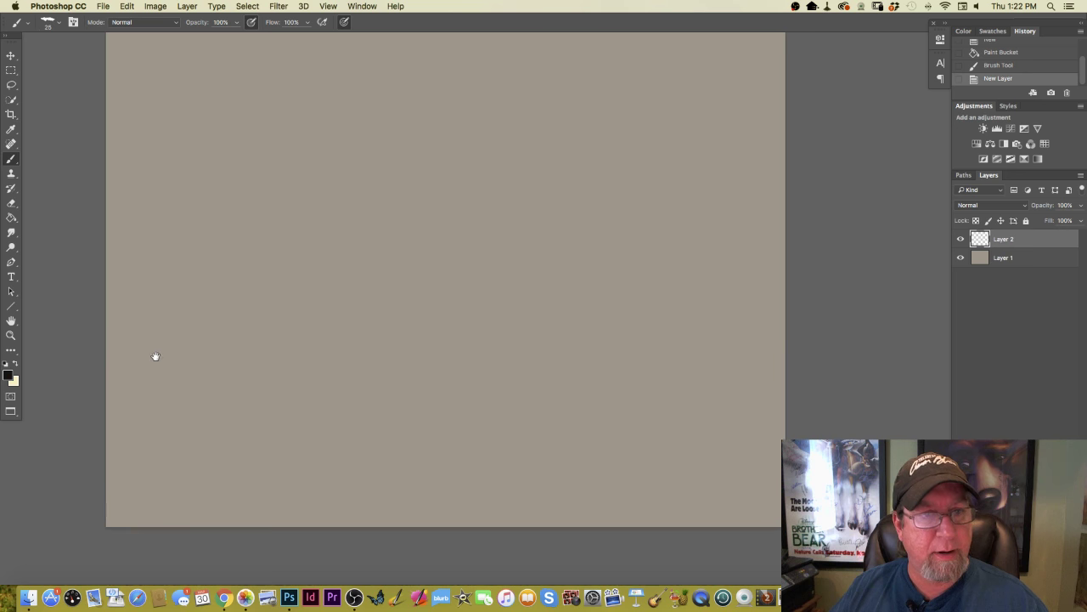
key("super+minus")
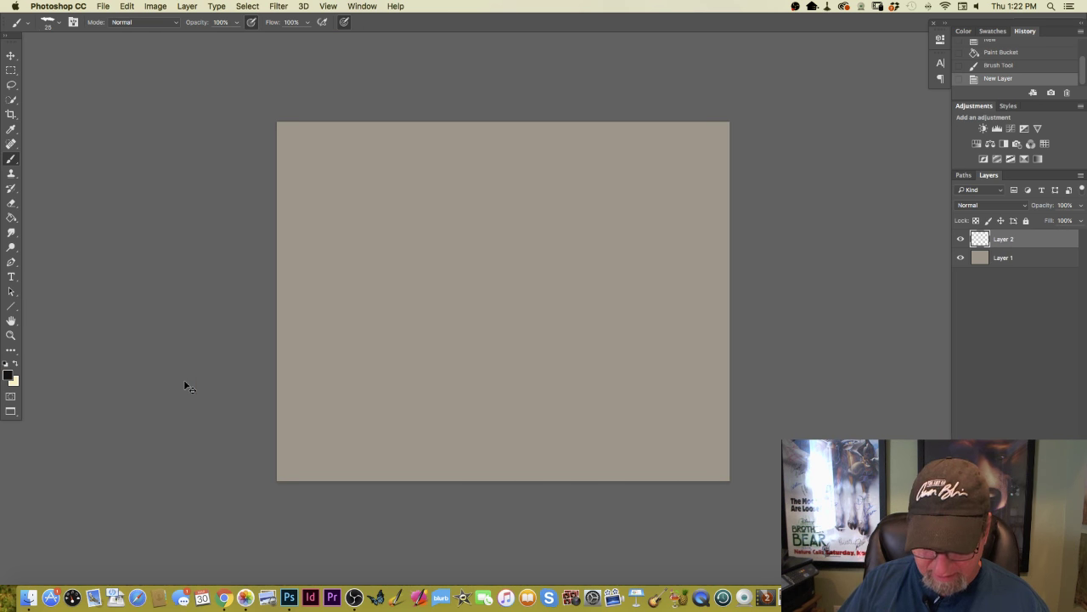
key("super+plus")
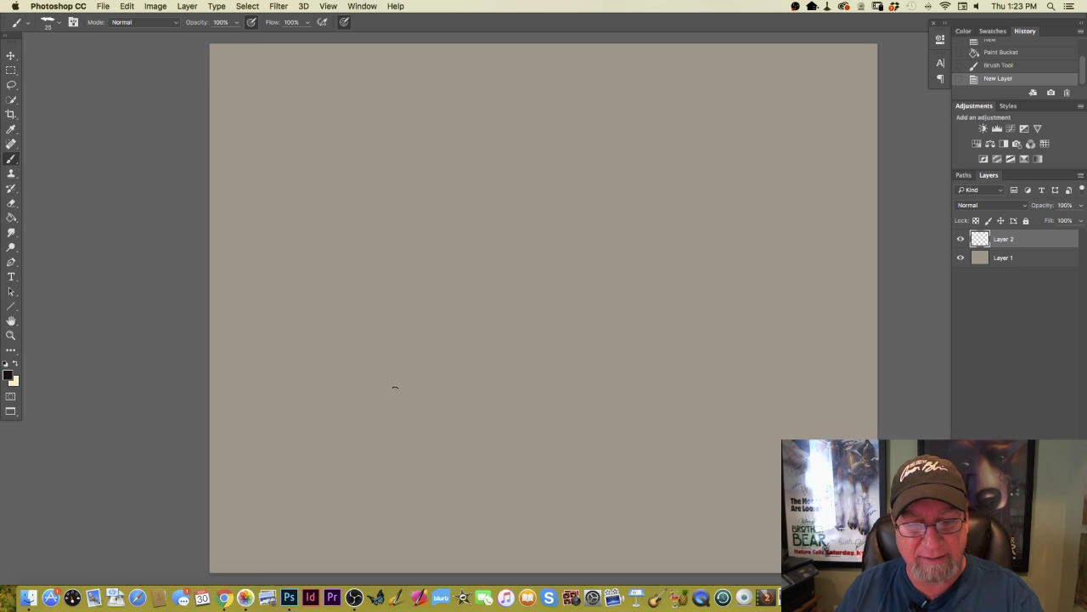
key("bracketleft")
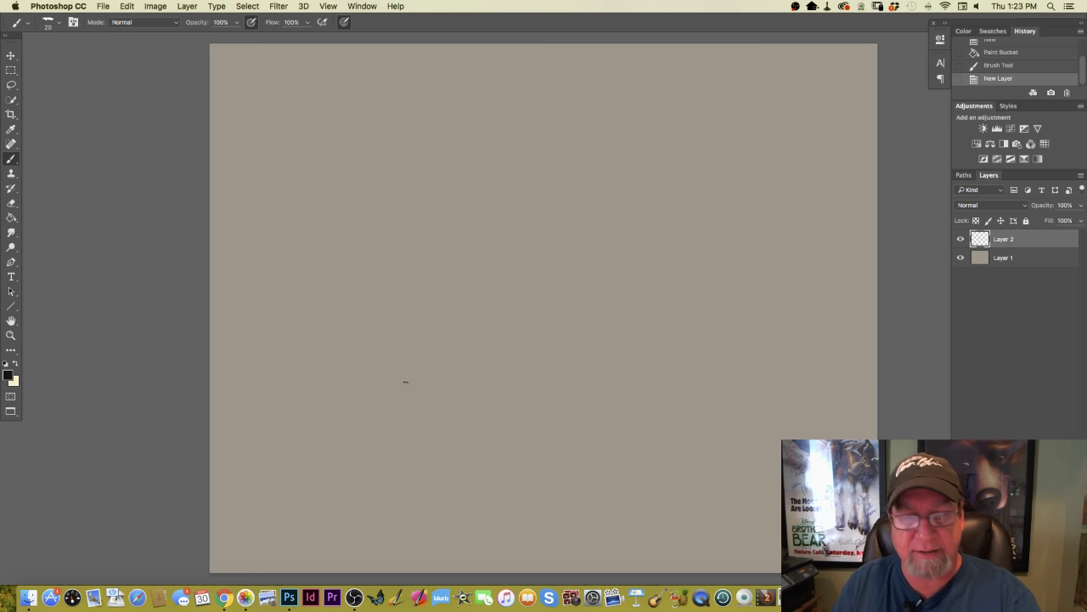
- Sketch thin, sweeping near-black grass blades on Layer 2 across the canvas's upper right area, fanning toward the right edge
left_click(760, 261)
mouse_move(754, 204)
left_mouse_down()
mouse_move(758, 261)
mouse_move(763, 223)
mouse_move(816, 299)
left_mouse_up()
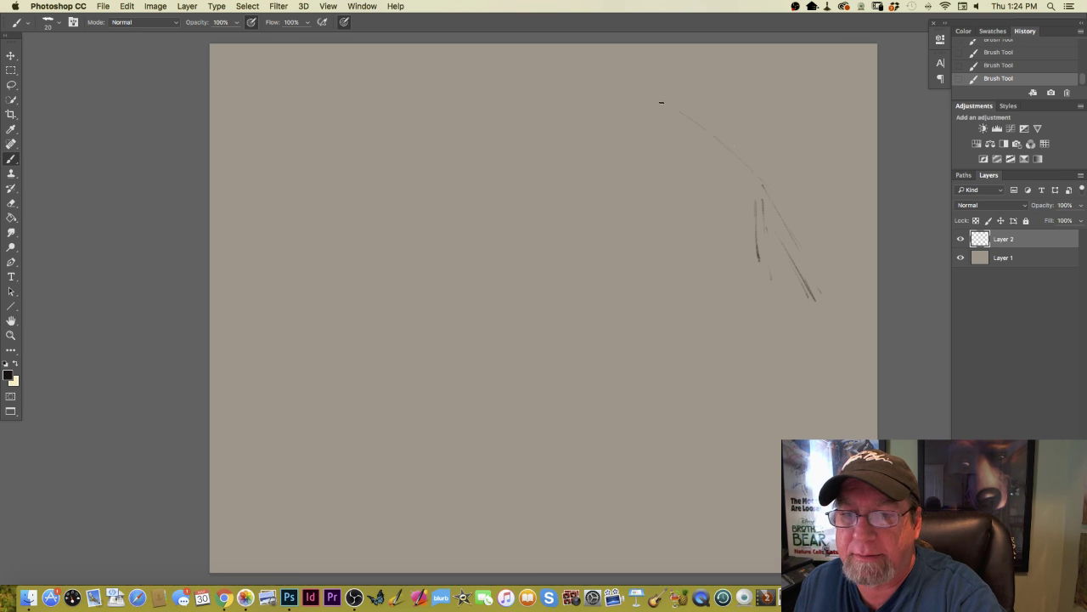
left_click_drag(599, 84, 748, 165)
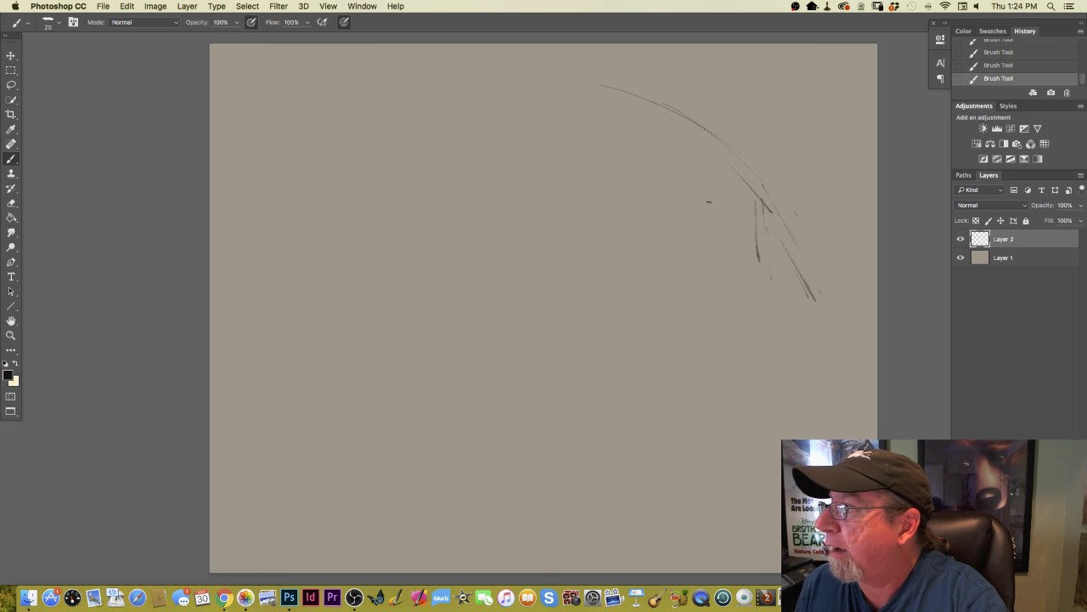
mouse_move(607, 114)
left_mouse_down()
mouse_move(714, 181)
mouse_move(865, 240)
left_mouse_up()
left_click(803, 225)
left_click_drag(807, 229, 824, 239)
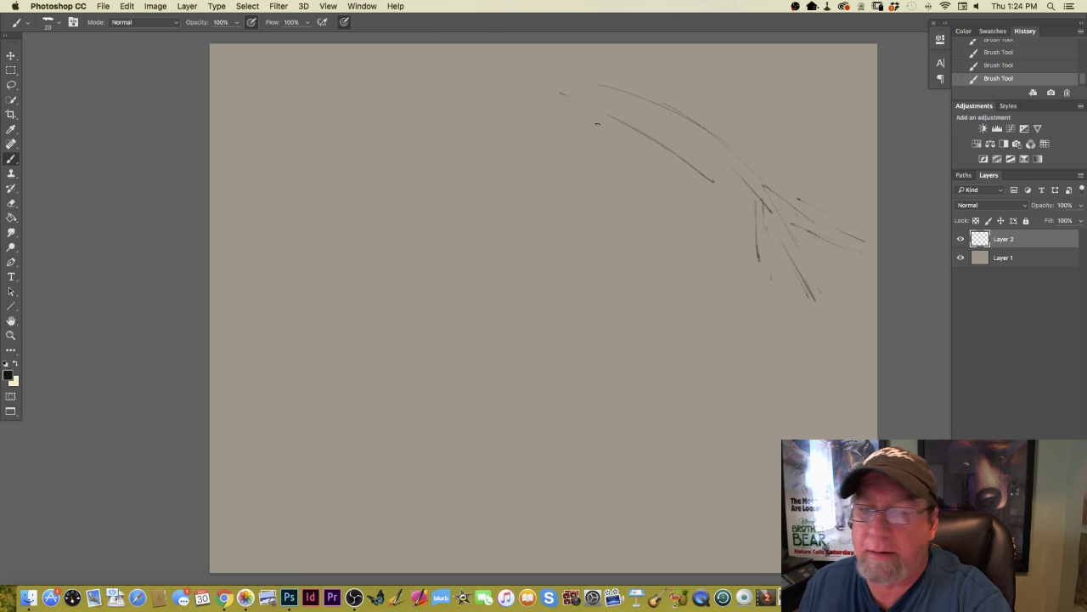
left_click_drag(600, 153, 583, 136)
mouse_move(628, 167)
left_mouse_down()
mouse_move(663, 198)
mouse_move(662, 228)
left_mouse_up()
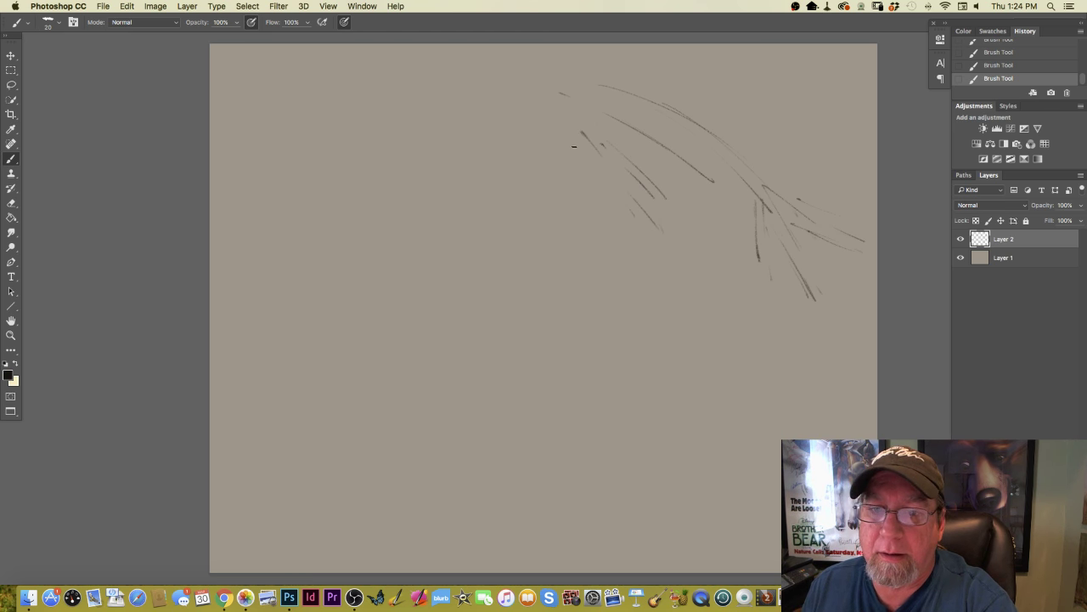
left_click_drag(588, 155, 544, 158)
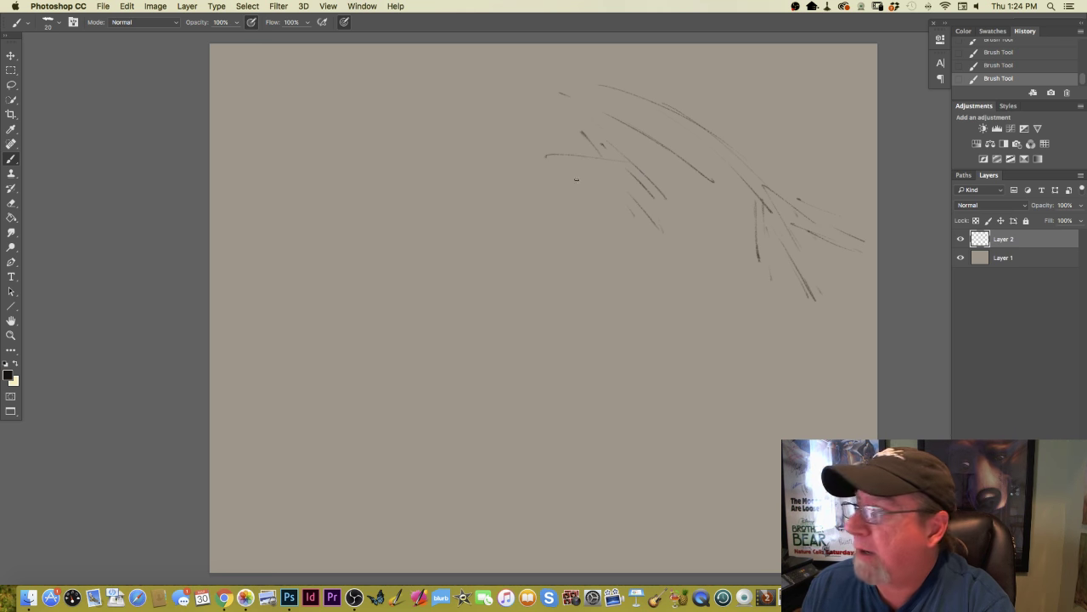
- Sketch diagonal grass blades through the middle right of the canvas, plus a few short ones near the upper center
mouse_move(498, 234)
left_mouse_down()
mouse_move(550, 214)
mouse_move(506, 240)
left_mouse_up()
left_click_drag(766, 313, 675, 236)
mouse_move(598, 241)
left_mouse_down()
mouse_move(689, 266)
mouse_move(717, 289)
left_mouse_up()
mouse_move(759, 260)
left_mouse_down()
mouse_move(724, 236)
mouse_move(678, 236)
left_mouse_up()
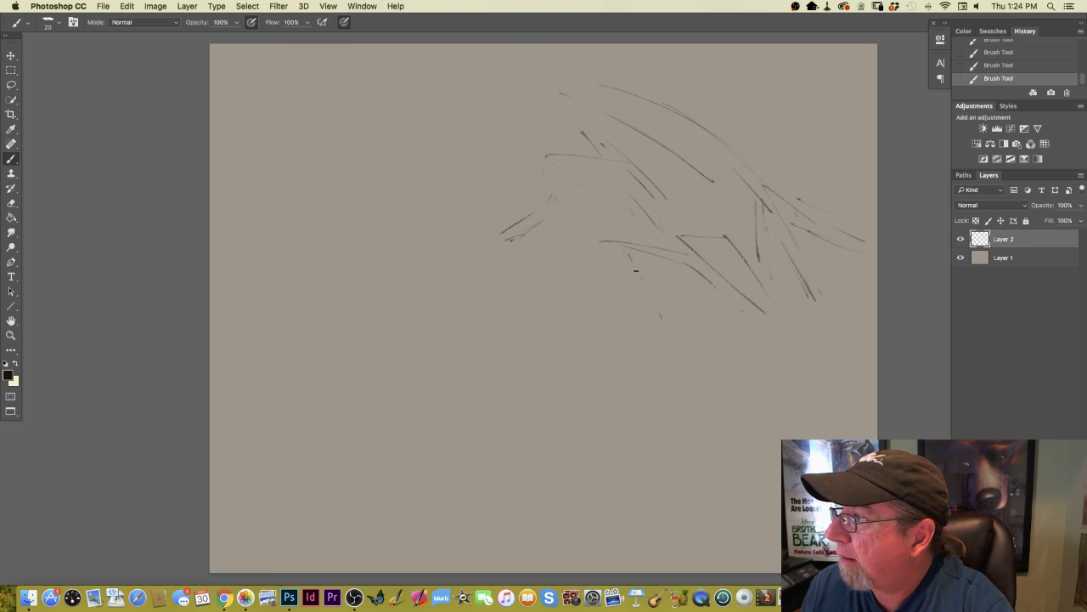
left_click_drag(691, 321, 784, 377)
mouse_move(800, 341)
left_mouse_down()
mouse_move(848, 414)
mouse_move(813, 339)
mouse_move(868, 377)
left_mouse_up()
left_click_drag(767, 304, 868, 326)
left_click_drag(805, 287, 825, 299)
left_click_drag(794, 228, 829, 255)
- Sketch downward-curving grass blades around the canvas center, with lighter arching ones above them
mouse_move(621, 286)
left_mouse_down()
mouse_move(639, 303)
mouse_move(637, 349)
left_mouse_up()
left_click_drag(607, 292, 637, 390)
left_click_drag(503, 296, 595, 357)
left_click_drag(459, 304, 524, 314)
left_click_drag(596, 353, 636, 407)
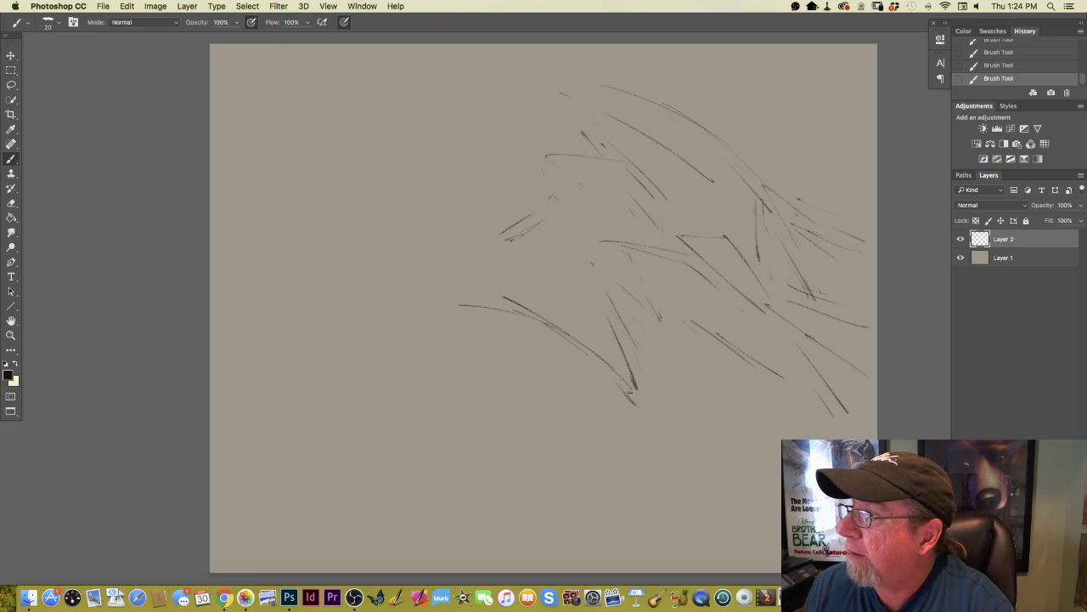
left_click_drag(585, 313, 544, 286)
left_click_drag(733, 306, 653, 234)
mouse_move(702, 284)
left_mouse_down()
mouse_move(651, 252)
mouse_move(575, 245)
mouse_move(542, 269)
left_mouse_up()
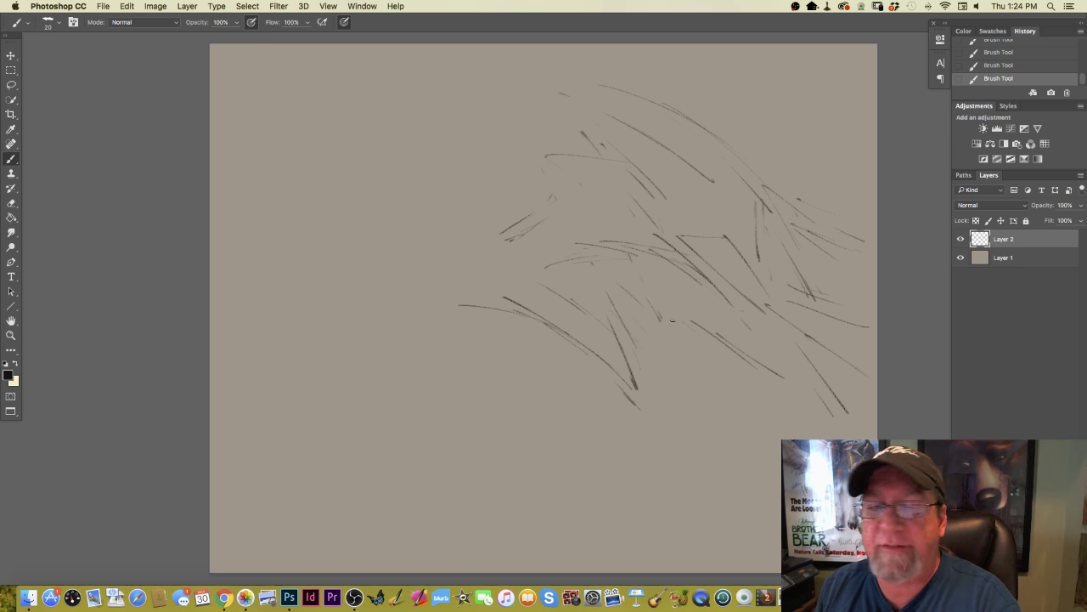
mouse_move(522, 172)
left_mouse_down()
mouse_move(612, 165)
mouse_move(714, 213)
left_mouse_up()
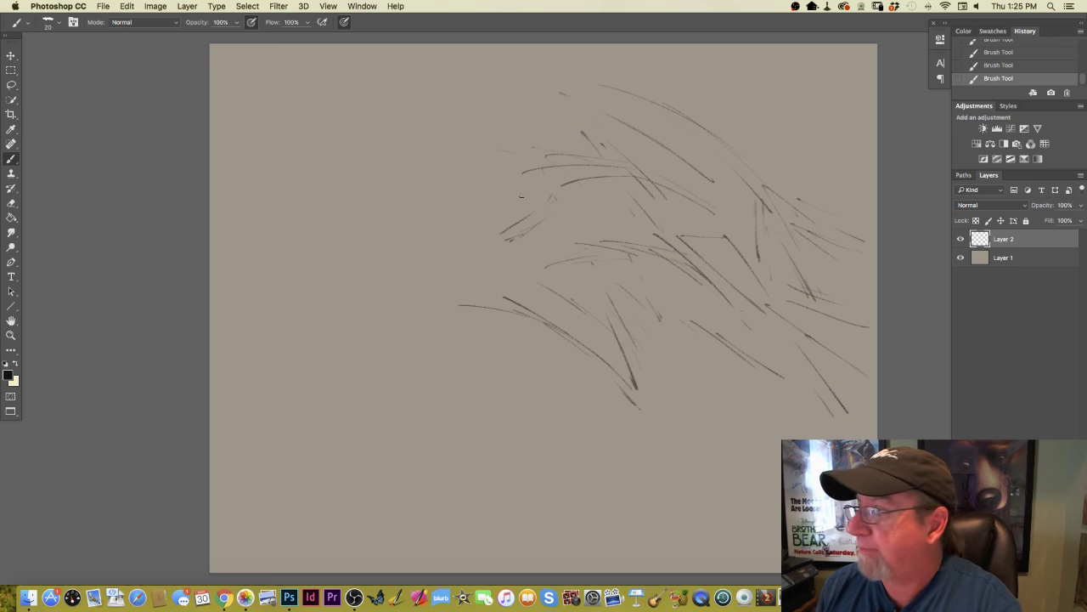
- Sketch a clump of crossing grass blades in the canvas's upper left, leaning in opposite directions
mouse_move(484, 226)
left_mouse_down()
mouse_move(522, 185)
mouse_move(496, 226)
mouse_move(510, 207)
mouse_move(512, 231)
left_mouse_up()
left_click_drag(432, 228, 473, 273)
left_click_drag(419, 187, 476, 266)
left_click_drag(487, 203, 470, 237)
mouse_move(437, 161)
left_mouse_down()
mouse_move(423, 188)
mouse_move(361, 151)
left_mouse_up()
left_click_drag(403, 218, 415, 231)
left_click_drag(331, 196, 433, 253)
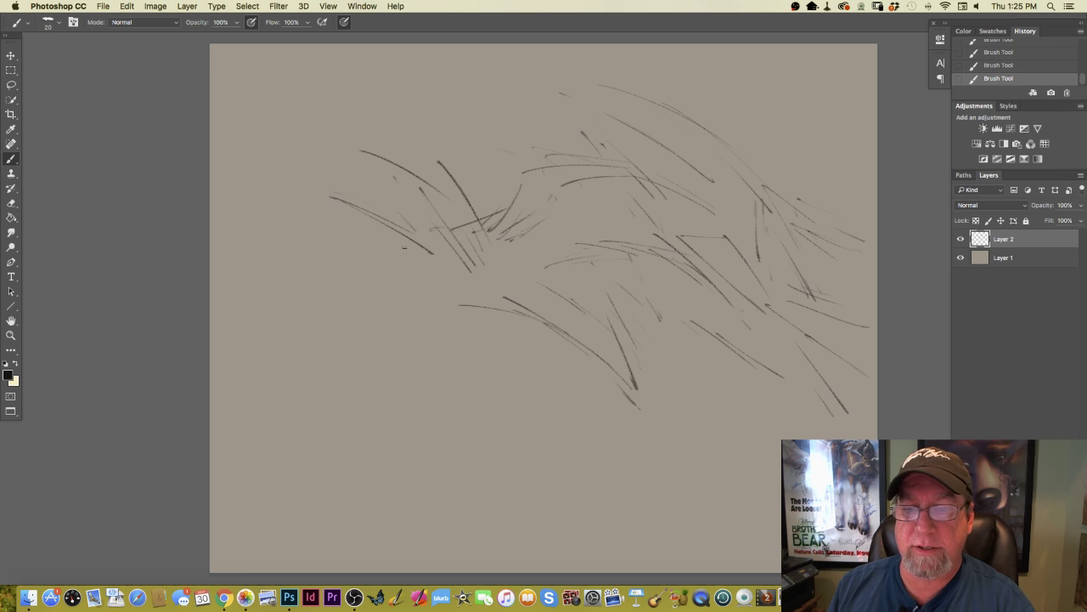
- Sketch long arching blades from the left side toward the canvas center and a near-vertical tuft below them
mouse_move(347, 269)
left_mouse_down()
mouse_move(262, 335)
mouse_move(301, 292)
mouse_move(240, 327)
left_mouse_up()
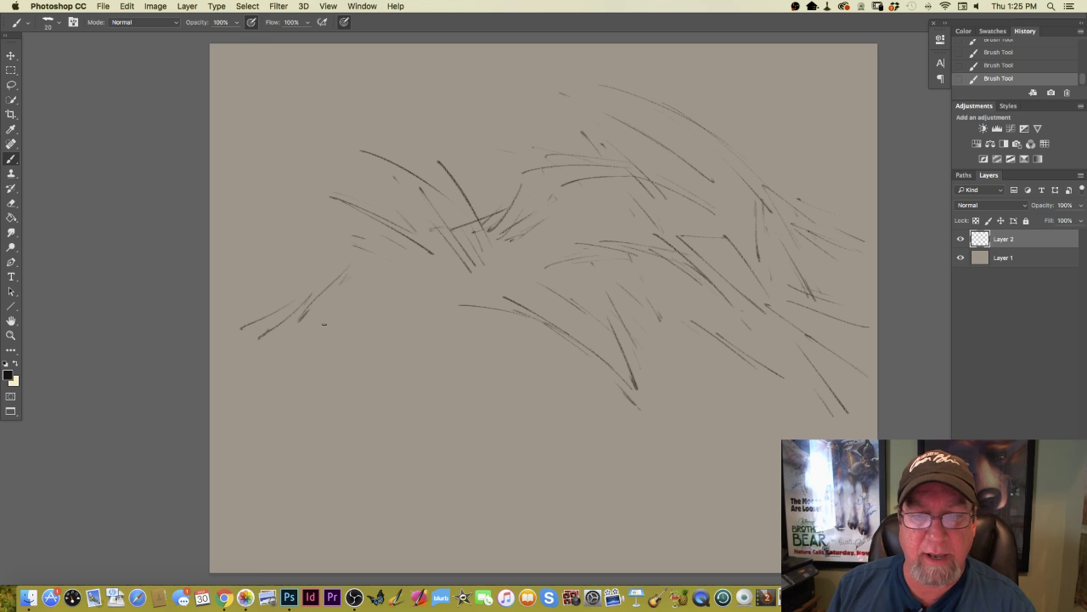
left_click_drag(344, 303, 552, 390)
mouse_move(379, 298)
left_mouse_down()
mouse_move(454, 316)
mouse_move(561, 384)
left_mouse_up()
left_click_drag(578, 393, 611, 454)
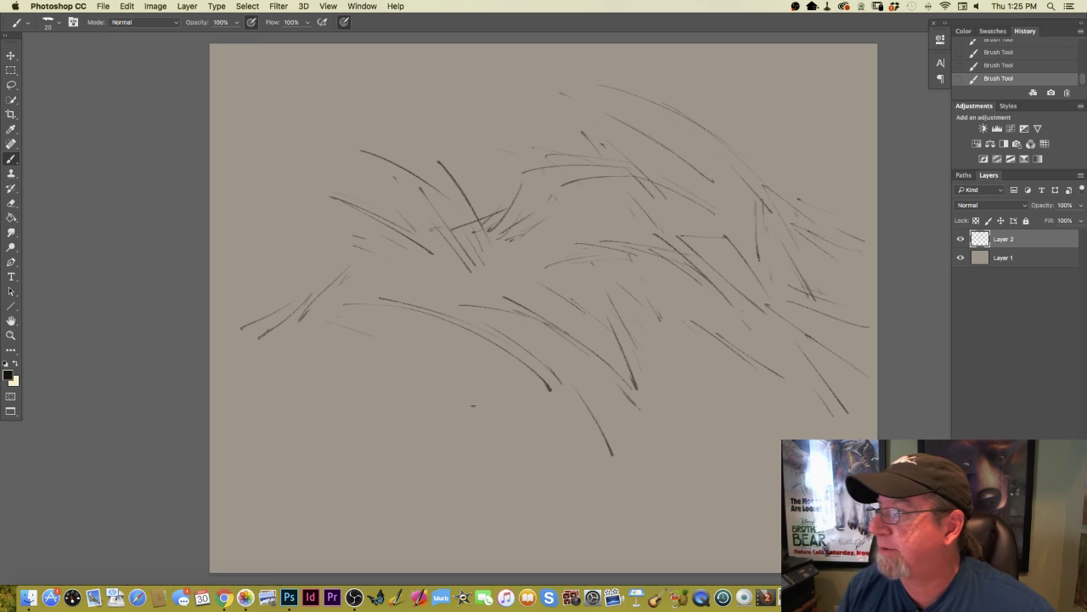
left_click_drag(474, 410, 470, 389)
mouse_move(475, 558)
left_mouse_down()
mouse_move(500, 458)
mouse_move(504, 496)
mouse_move(513, 440)
left_mouse_up()
left_click_drag(500, 387, 520, 443)
left_click_drag(524, 466, 530, 505)
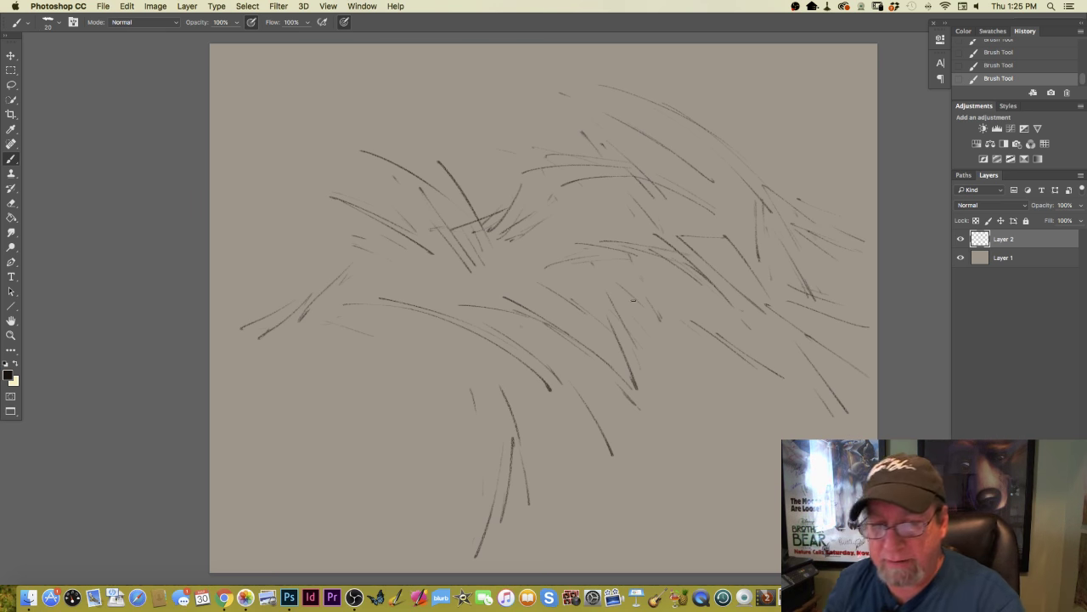
- Sketch tufts of steep, downward-pointing grass blades in the canvas's lower right area
mouse_move(697, 372)
left_mouse_down()
mouse_move(730, 430)
mouse_move(741, 425)
mouse_move(751, 463)
left_mouse_up()
mouse_move(704, 401)
left_mouse_down()
mouse_move(713, 434)
mouse_move(689, 417)
mouse_move(764, 469)
left_mouse_up()
left_click_drag(656, 390, 704, 467)
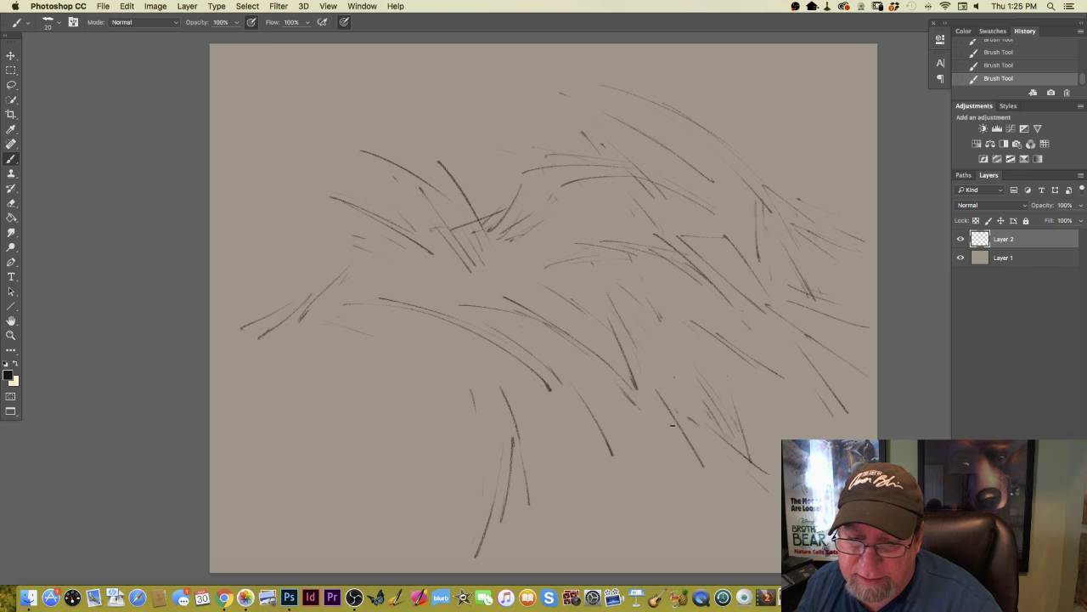
left_click_drag(662, 418, 681, 511)
left_click_drag(668, 447, 675, 522)
mouse_move(668, 483)
left_mouse_down()
mouse_move(667, 516)
mouse_move(713, 539)
left_mouse_up()
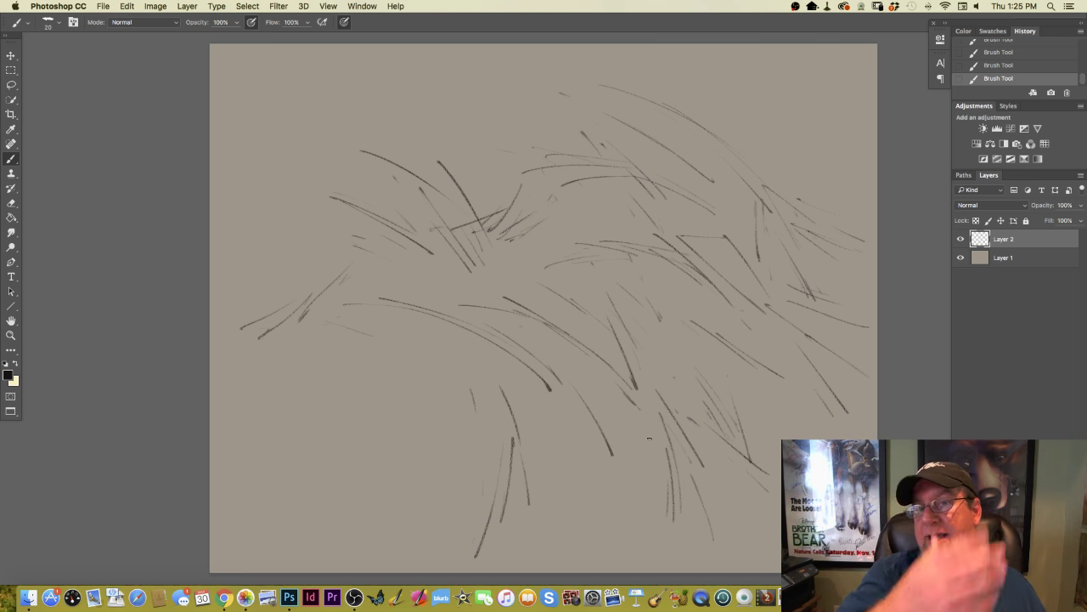
- Add a few grass blades along the upper part of the canvas and reinforce the upper left clump
left_click_drag(753, 133, 714, 77)
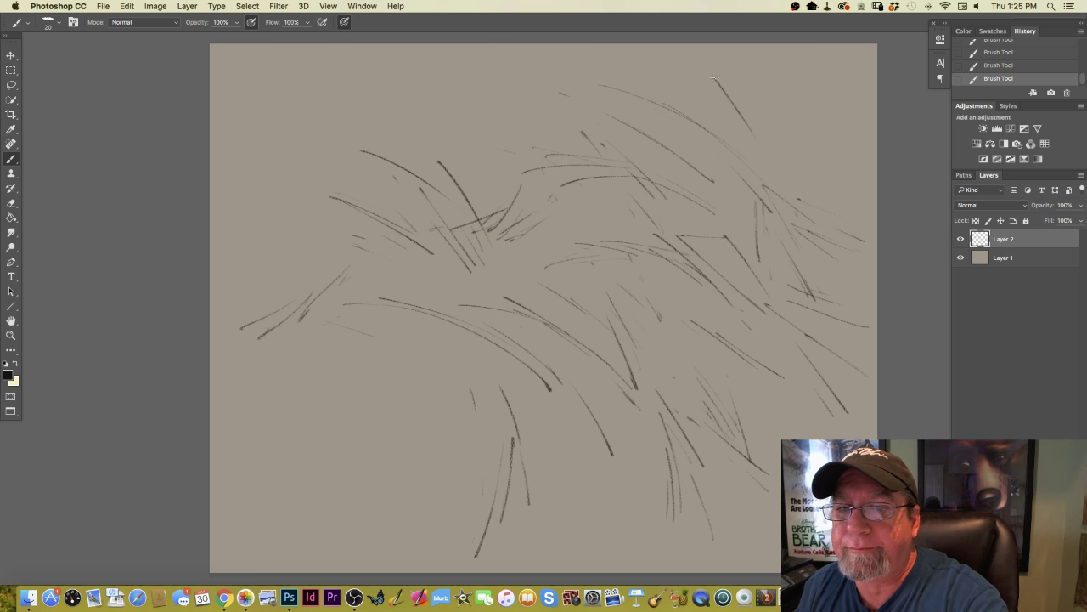
mouse_move(522, 120)
left_mouse_down()
mouse_move(623, 169)
mouse_move(491, 110)
mouse_move(522, 133)
left_mouse_up()
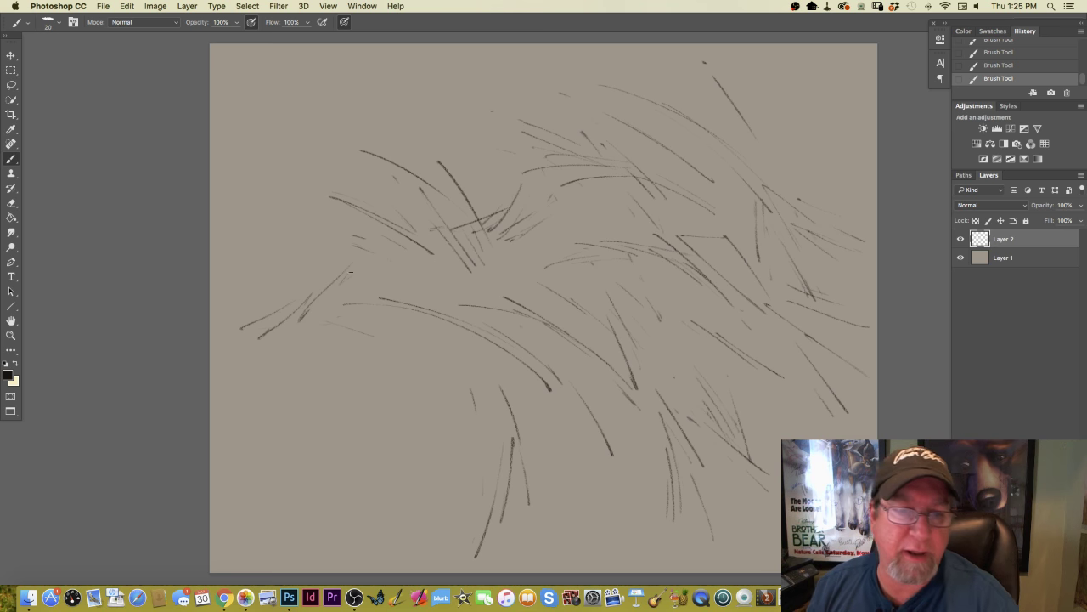
left_click_drag(318, 193, 449, 260)
left_click_drag(402, 213, 433, 227)
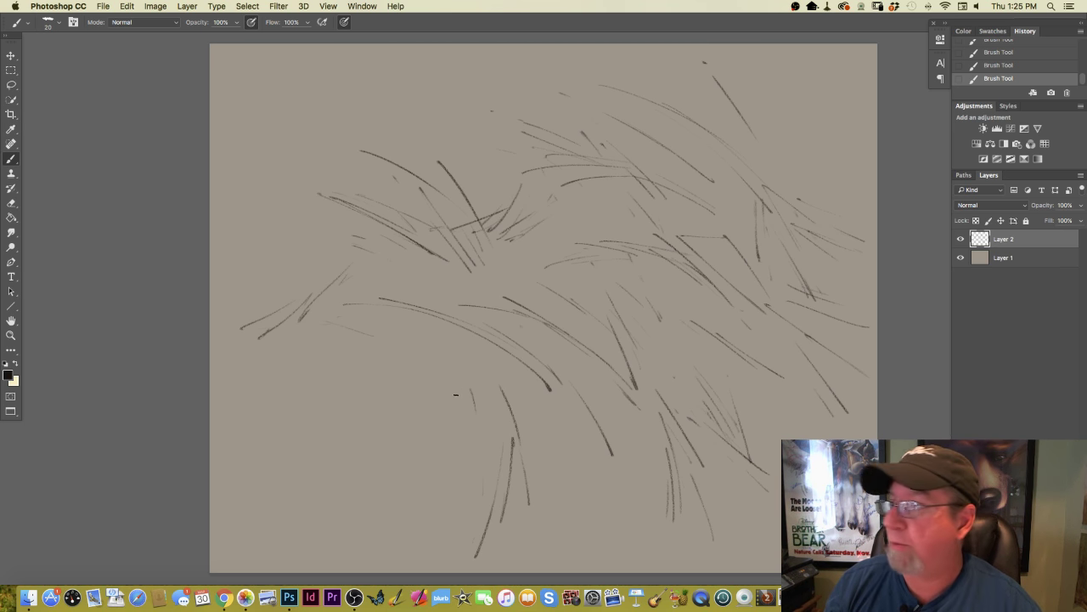
- Sketch a tuft of blades curving down and to the left in the lower center of the canvas
left_click_drag(471, 441, 376, 554)
left_click_drag(450, 523, 427, 549)
left_click_drag(480, 468, 462, 506)
left_click_drag(452, 532, 443, 547)
left_click_drag(459, 462, 419, 520)
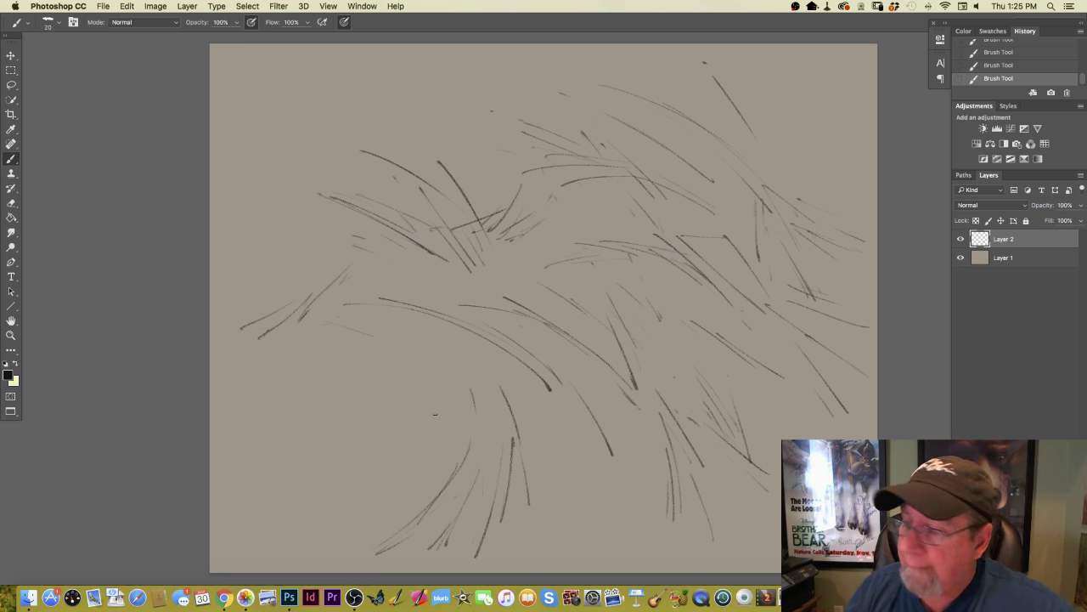
- Sketch a dense group of curved grass blades sweeping outward toward the canvas's left edge
mouse_move(380, 349)
left_mouse_down()
mouse_move(304, 393)
mouse_move(296, 450)
mouse_move(265, 415)
mouse_move(277, 416)
left_mouse_up()
left_click_drag(289, 396, 267, 450)
left_click_drag(309, 355, 245, 437)
left_click_drag(379, 330, 219, 381)
left_click_drag(264, 343, 231, 362)
left_click_drag(296, 324, 218, 360)
left_click_drag(260, 324, 209, 350)
left_click_drag(270, 294, 211, 307)
left_click_drag(310, 274, 231, 294)
mouse_move(255, 243)
left_mouse_down()
mouse_move(297, 255)
mouse_move(295, 245)
left_mouse_up()
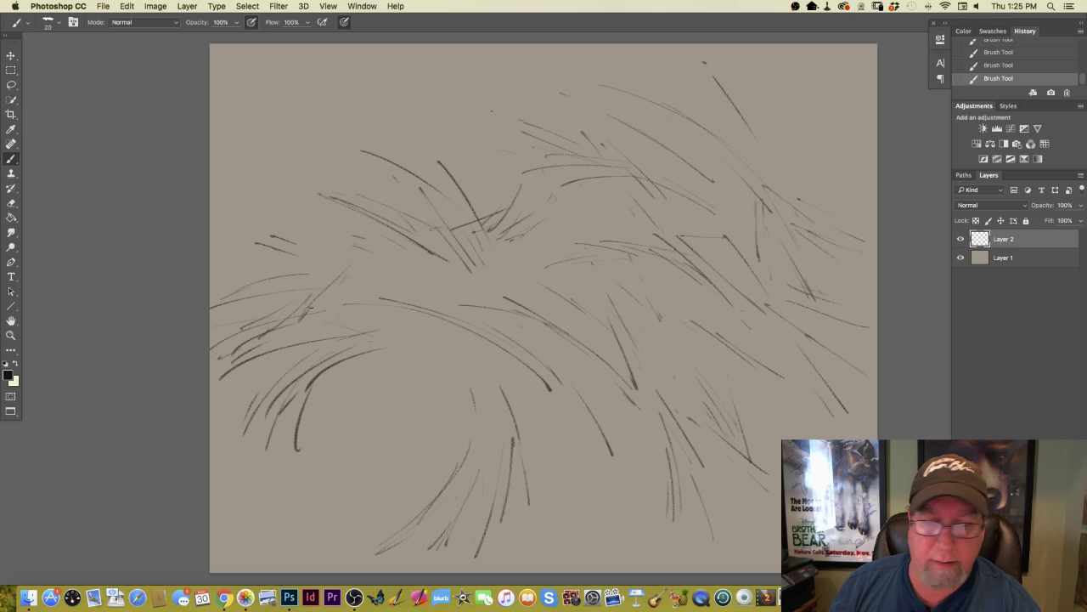
- Sketch curved blades inside the lower left hollow and add scattered strokes along the right side of the canvas
mouse_move(326, 397)
left_mouse_down()
mouse_move(416, 429)
mouse_move(447, 456)
mouse_move(429, 444)
left_mouse_up()
mouse_move(376, 406)
left_mouse_down()
mouse_move(456, 437)
mouse_move(464, 457)
mouse_move(429, 486)
left_mouse_up()
mouse_move(453, 387)
left_mouse_down()
mouse_move(408, 361)
mouse_move(443, 382)
left_mouse_up()
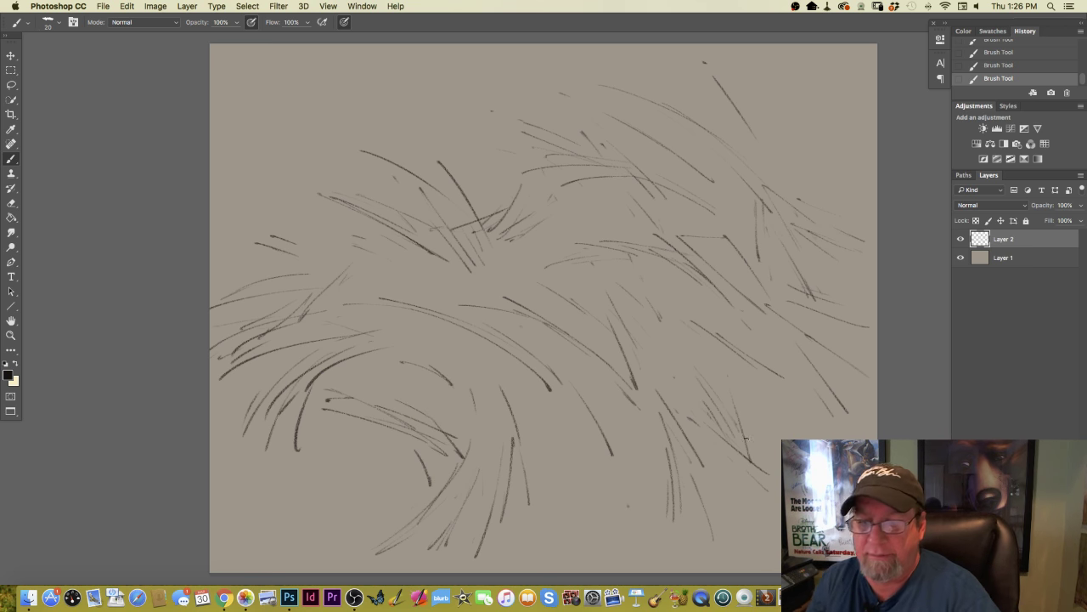
left_click_drag(777, 401, 844, 437)
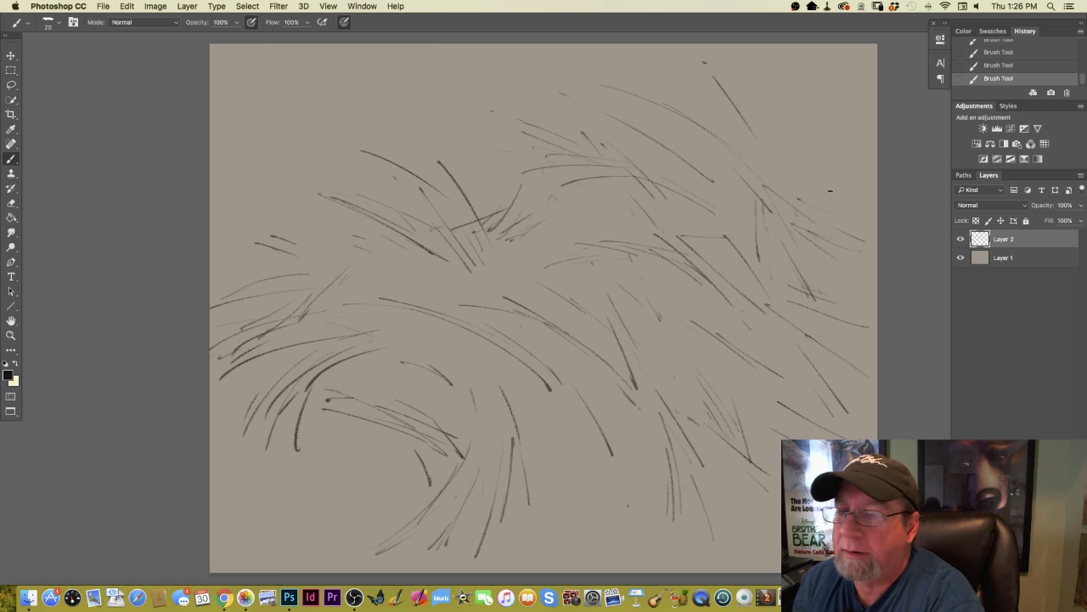
left_click_drag(786, 167, 841, 174)
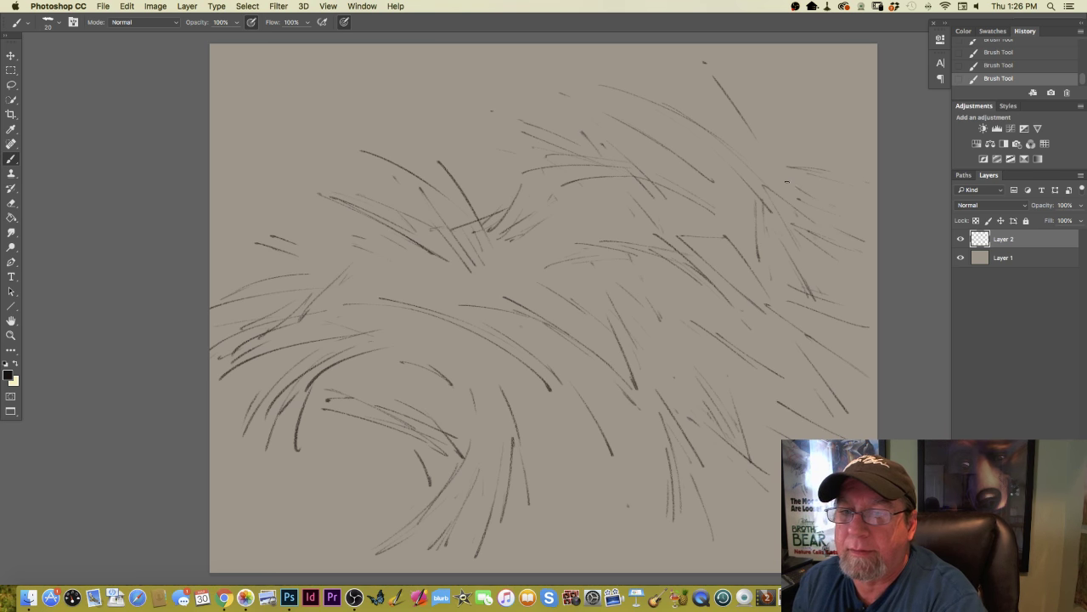
left_click_drag(725, 111, 756, 148)
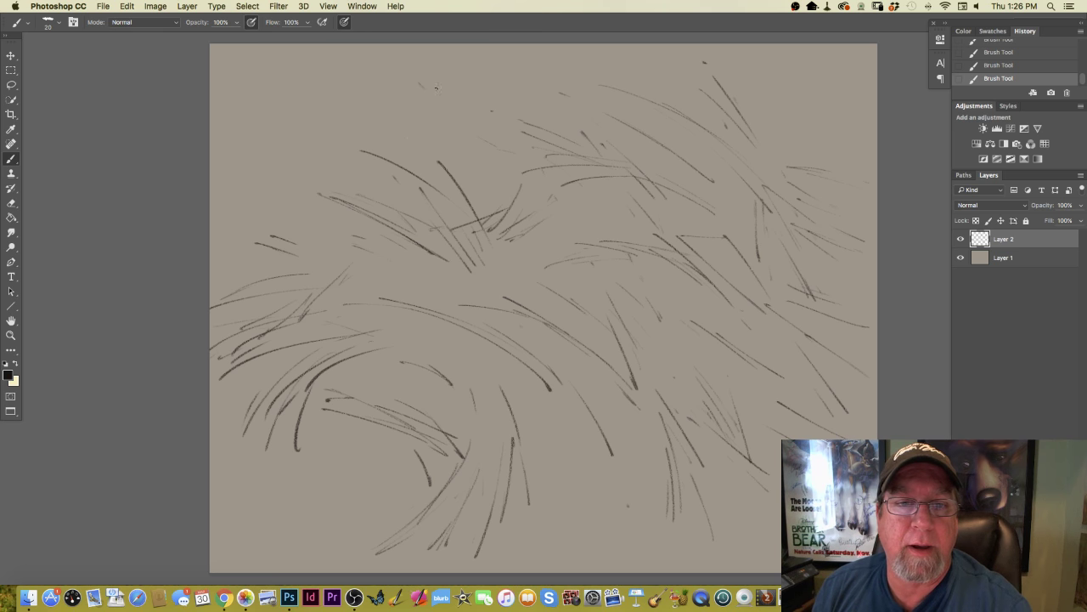
- Add a new layer between Layer 1 and Layer 2 and sketch light background grass blades across the upper canvas
key("super+shift+alt+n")
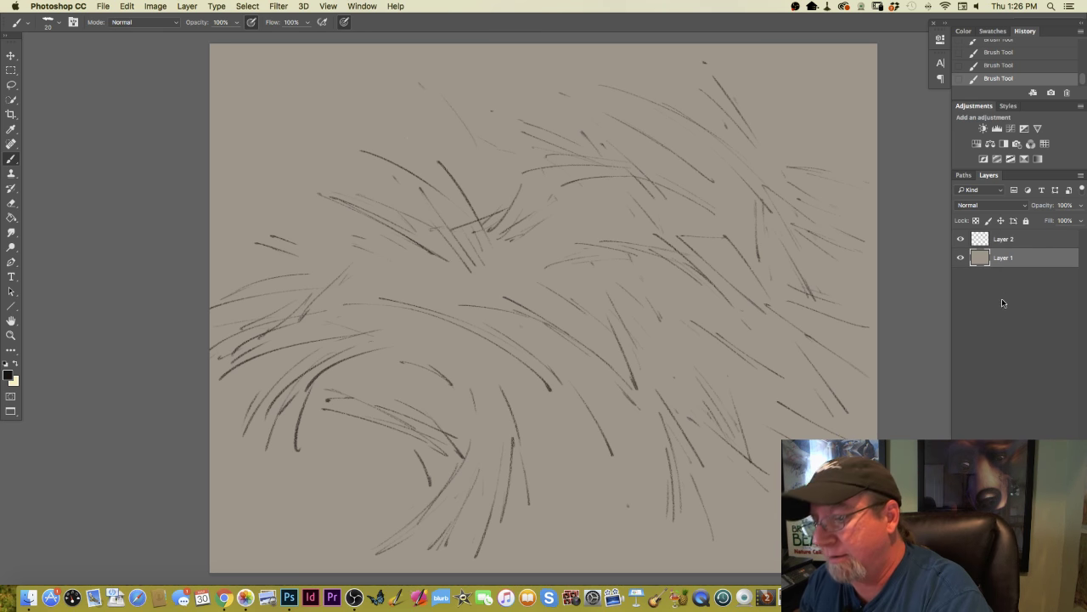
left_click_drag(444, 95, 497, 175)
left_click_drag(410, 105, 463, 125)
left_click_drag(396, 174, 413, 139)
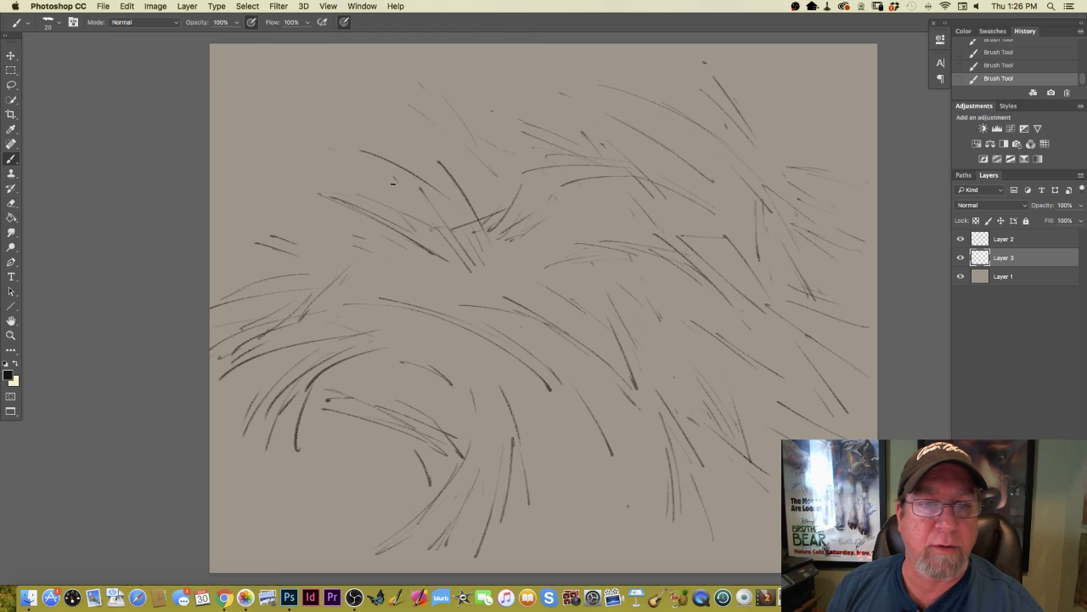
mouse_move(246, 188)
left_mouse_down()
mouse_move(296, 206)
mouse_move(261, 203)
left_mouse_up()
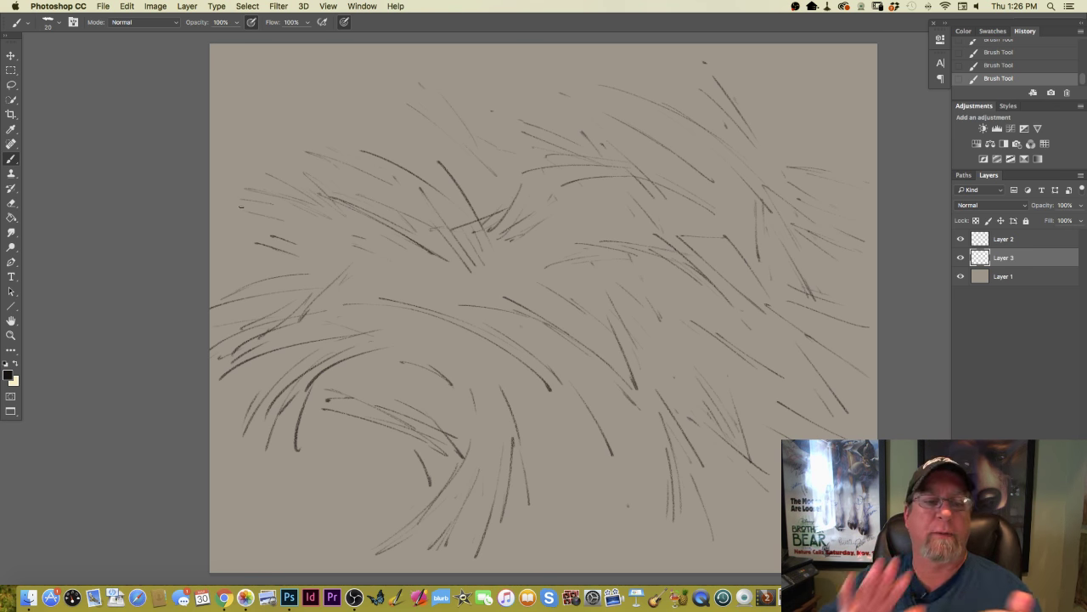
left_click_drag(317, 171, 293, 161)
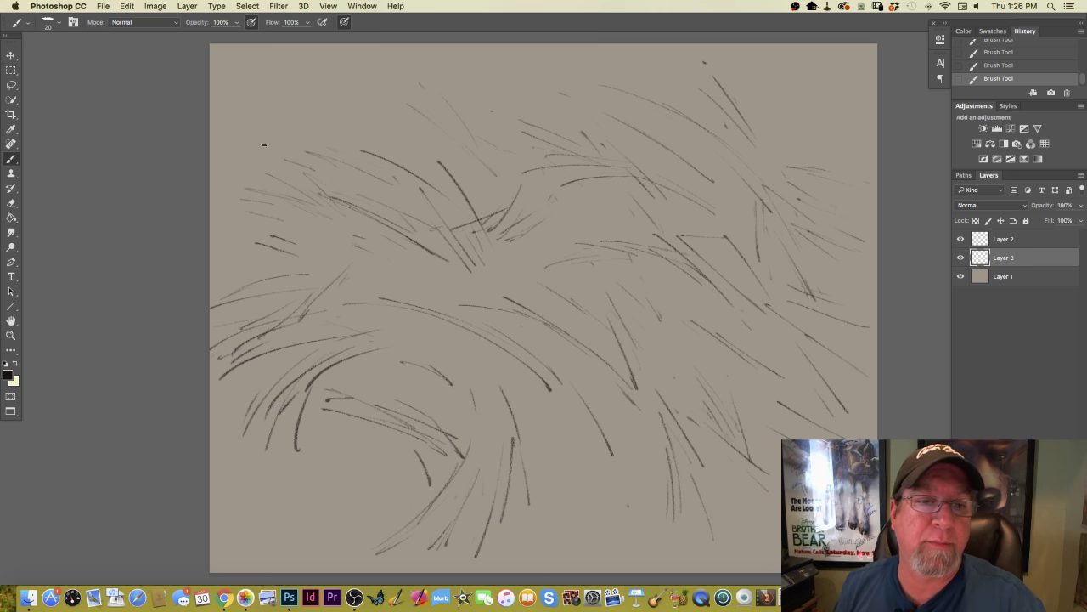
left_click_drag(364, 178, 282, 119)
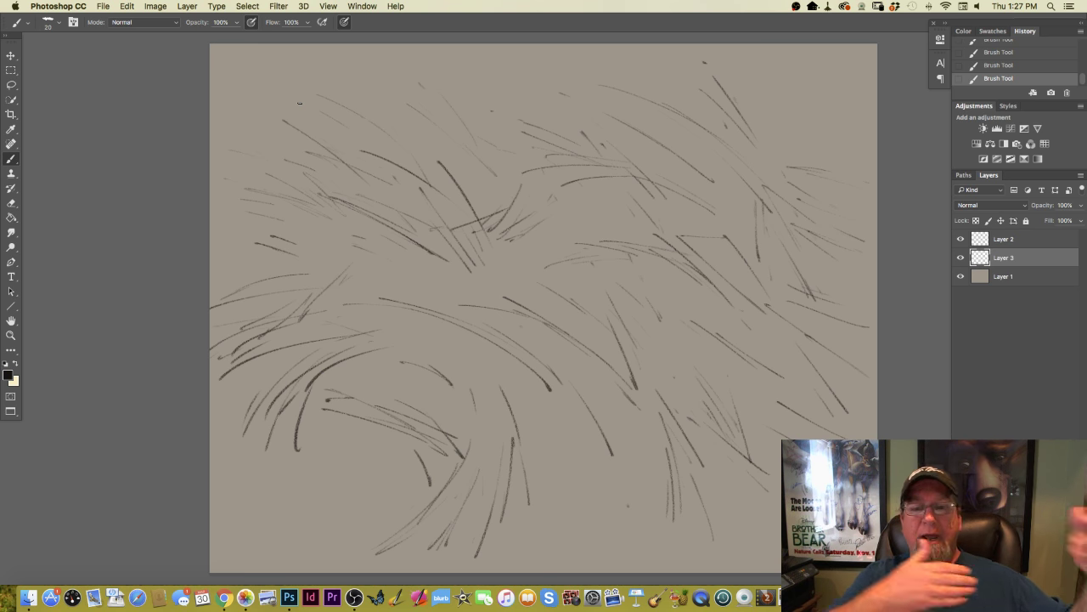
mouse_move(792, 144)
left_mouse_down()
mouse_move(819, 170)
mouse_move(788, 122)
left_mouse_up()
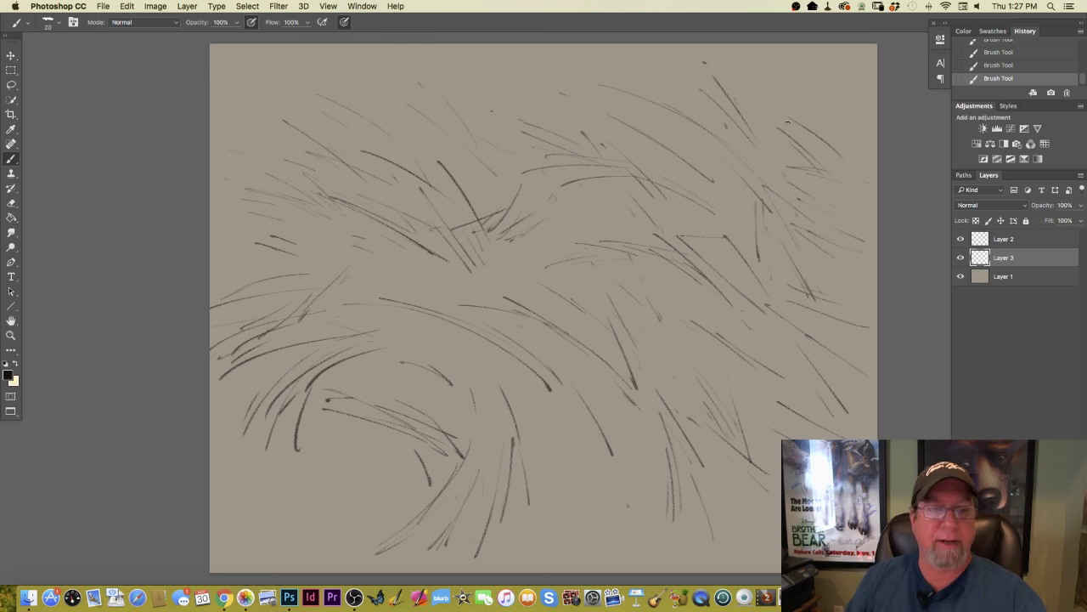
left_click_drag(257, 127, 237, 109)
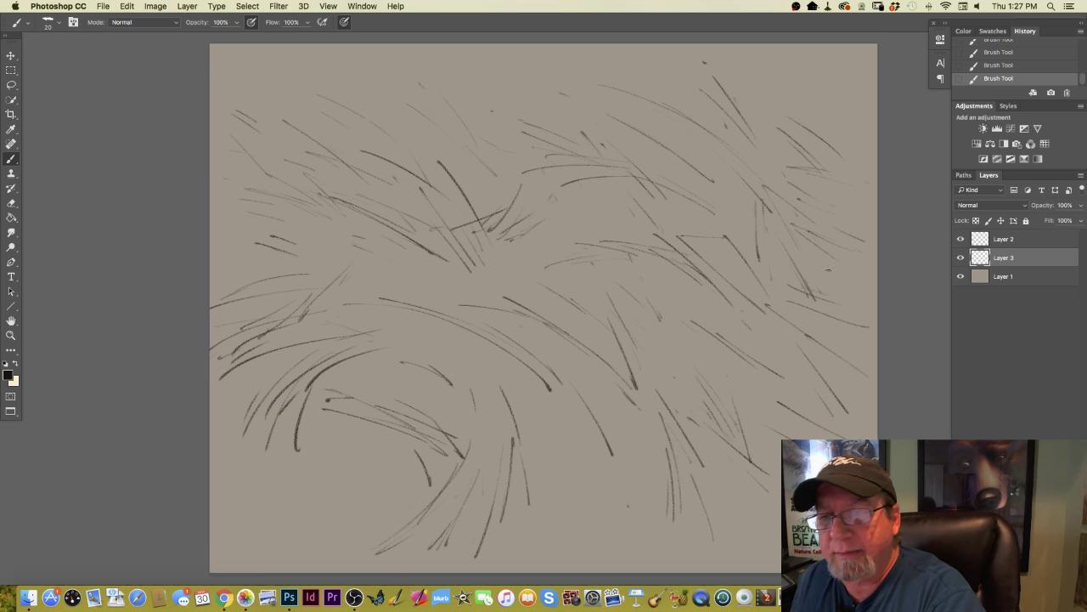
- Hide Layer 3 and draw denser dark blades on Layer 2 in the upper right and upper center
left_click(1003, 244)
left_click(960, 258)
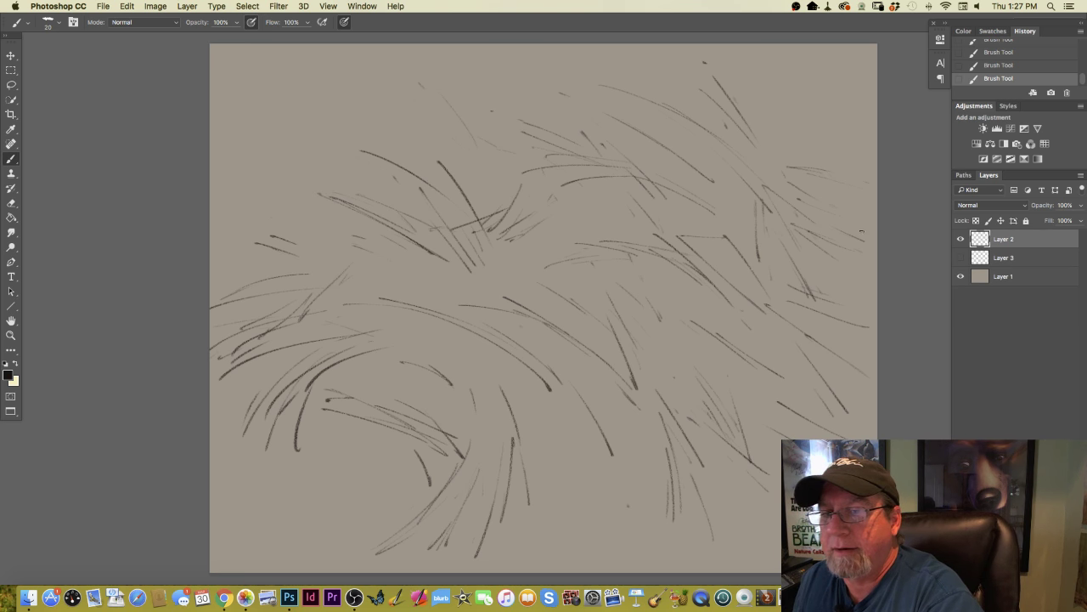
left_click_drag(801, 198, 868, 238)
left_click_drag(737, 126, 839, 236)
left_click_drag(770, 172, 863, 254)
mouse_move(787, 211)
left_mouse_down()
mouse_move(815, 230)
mouse_move(877, 213)
left_mouse_up()
left_click_drag(768, 181, 849, 255)
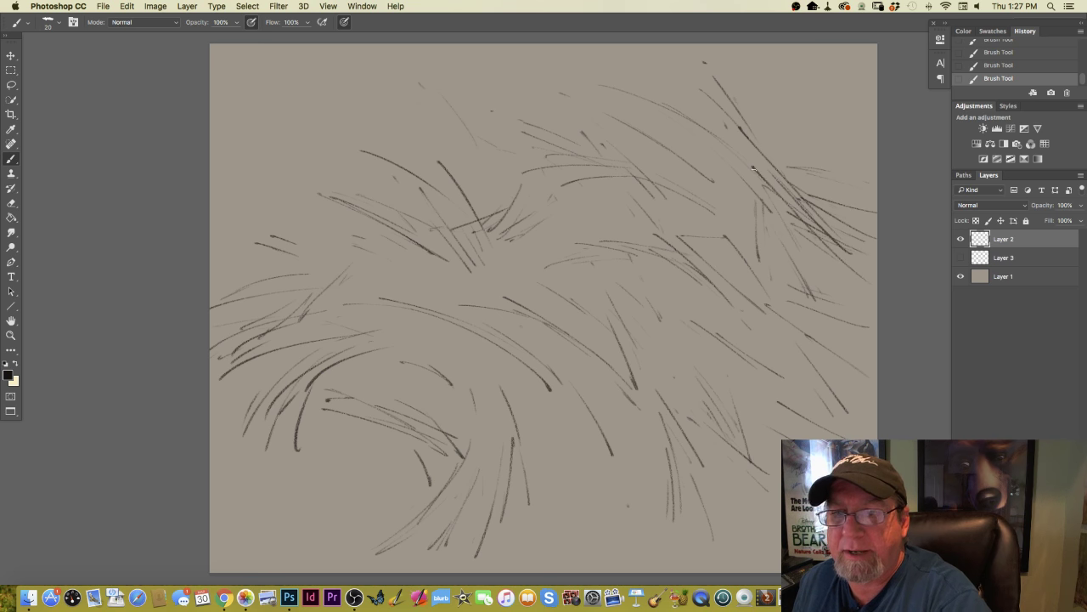
mouse_move(698, 91)
left_mouse_down()
mouse_move(785, 208)
mouse_move(570, 136)
left_mouse_up()
mouse_move(700, 175)
left_mouse_down()
mouse_move(588, 160)
mouse_move(571, 197)
left_mouse_up()
left_click_drag(695, 190, 548, 228)
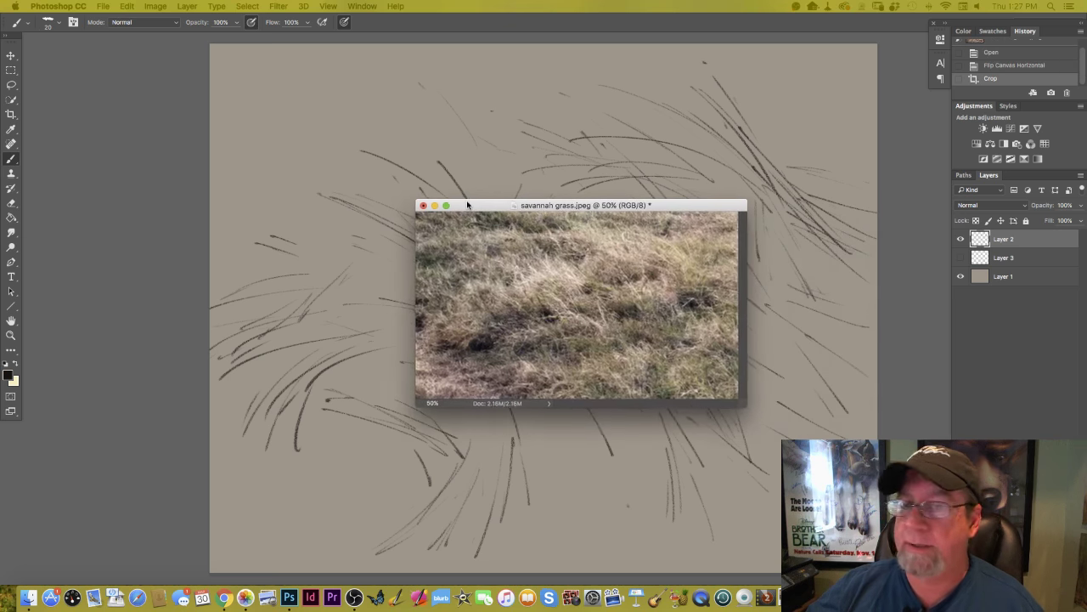
- Bring the savannah grass.jpeg reference back onto the main screen and show it in full-screen mode
left_click_drag(461, 203, 405, 196)
key("f")
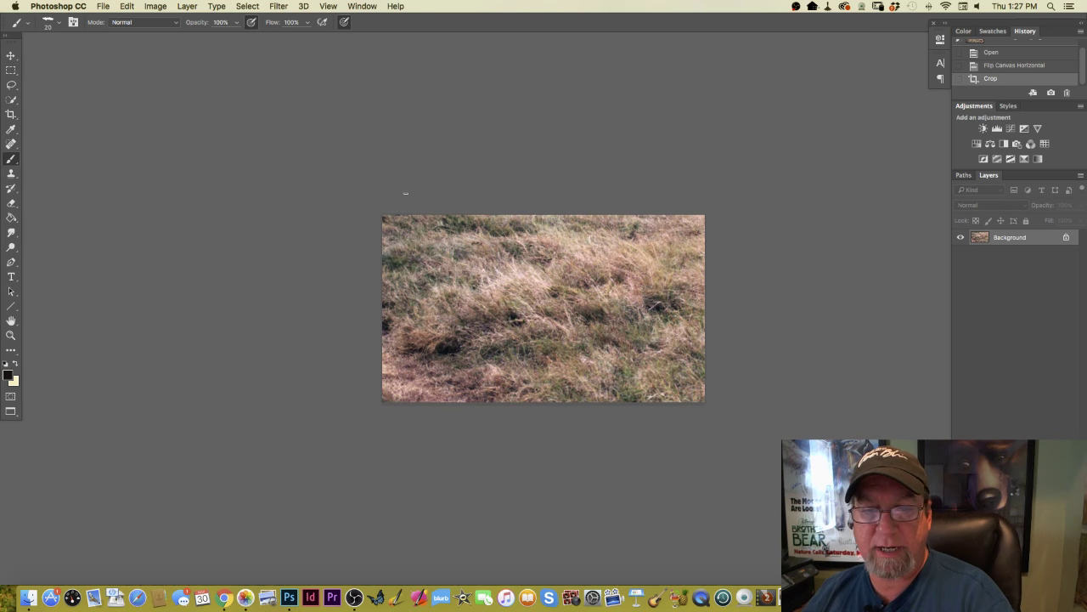
- Add a new layer over the savannah grass reference and trace the curved blades on its right side
key("super+alt+shift+n")
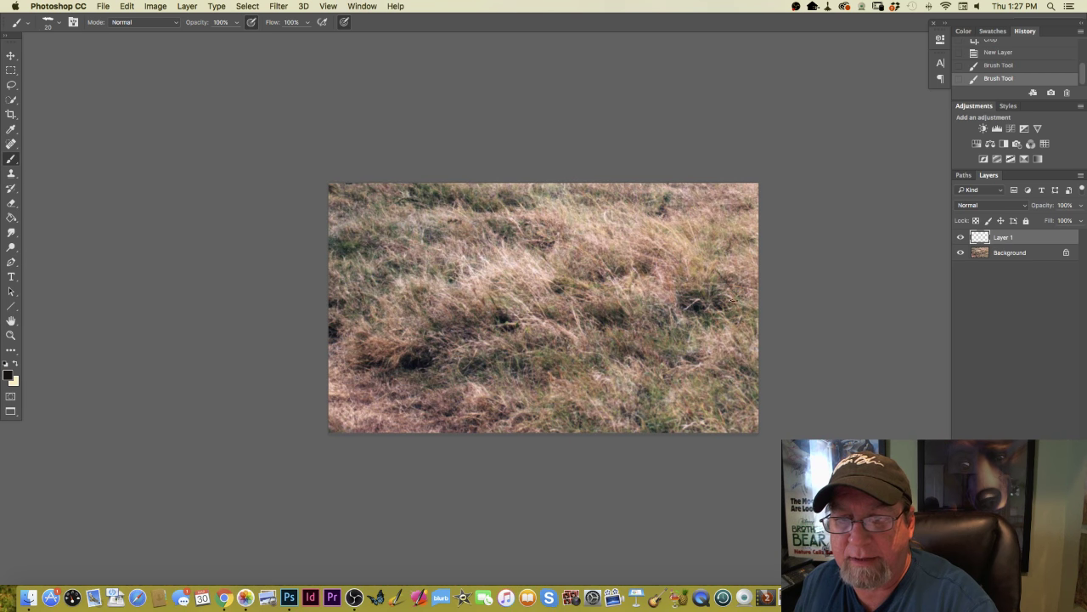
left_click_drag(732, 297, 658, 214)
mouse_move(697, 250)
left_mouse_down()
mouse_move(625, 210)
mouse_move(608, 214)
left_mouse_up()
left_click_drag(727, 278, 757, 293)
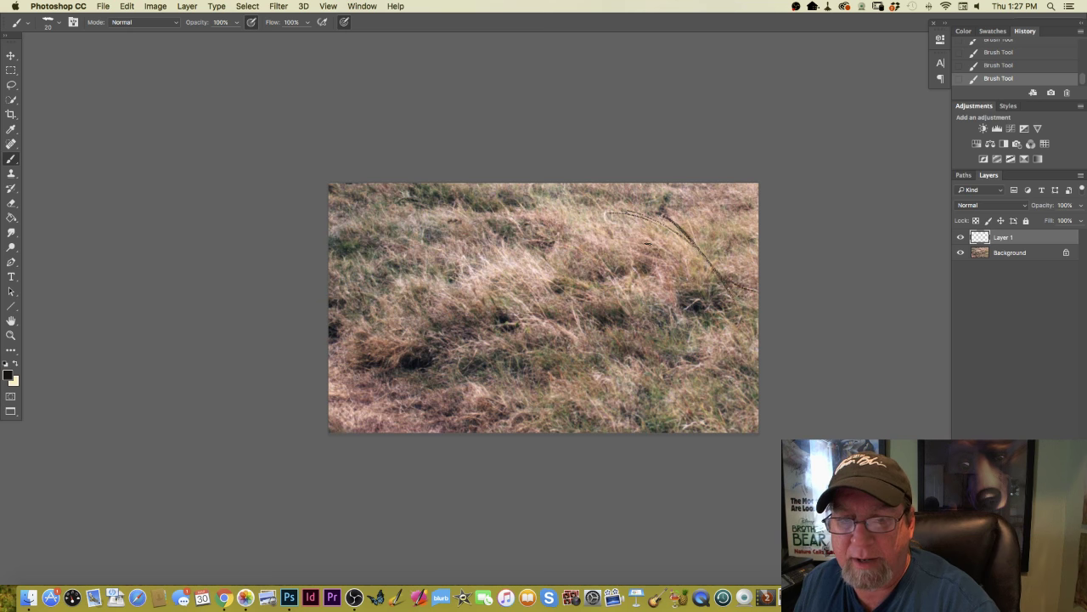
mouse_move(693, 314)
left_mouse_down()
mouse_move(657, 278)
mouse_move(619, 267)
mouse_move(603, 276)
mouse_move(647, 284)
left_mouse_up()
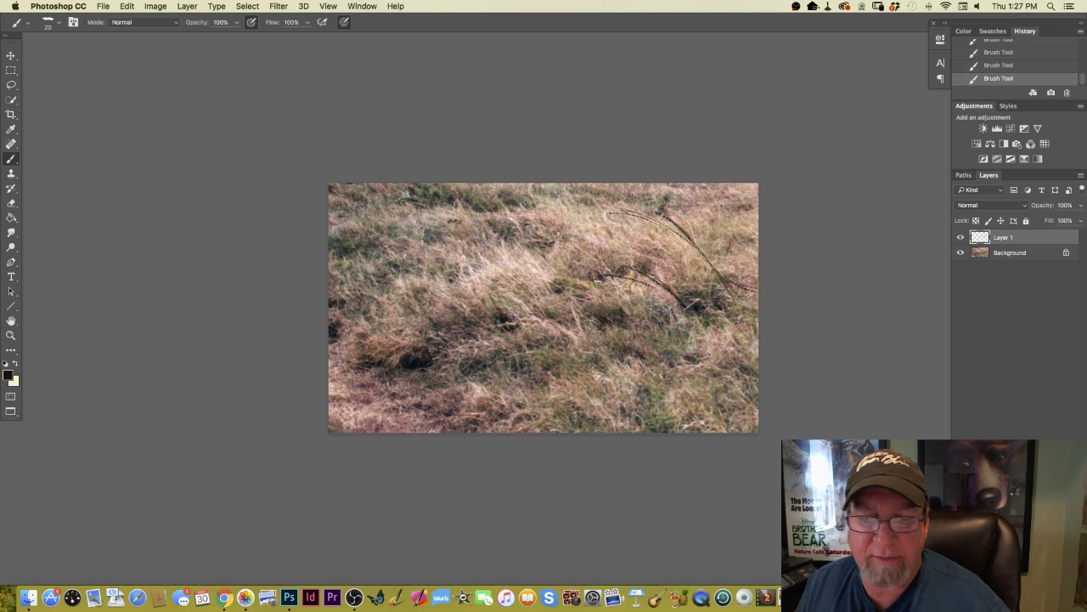
key("super+equal")
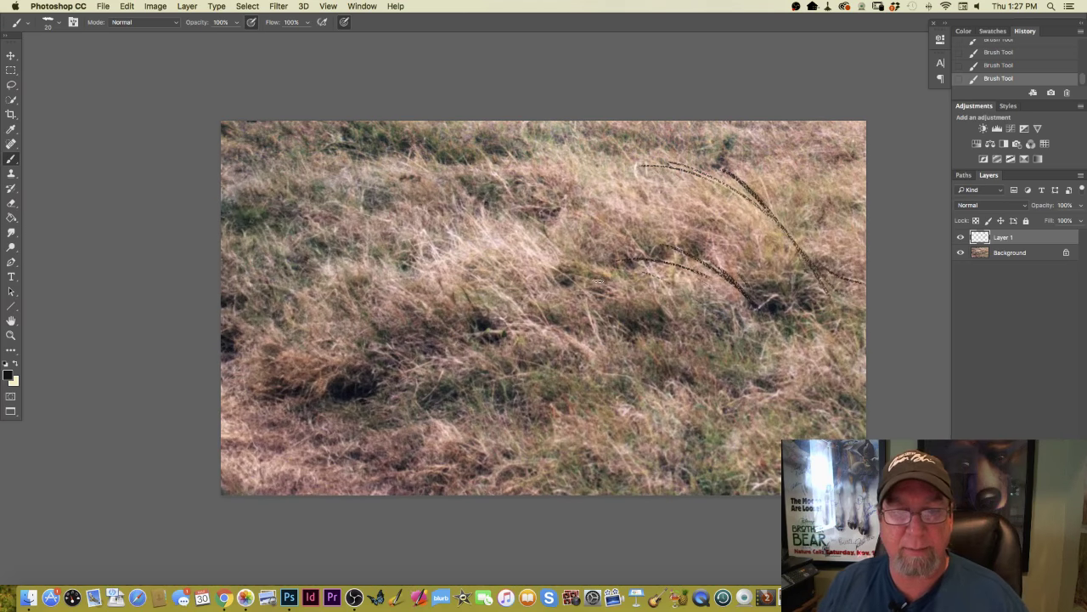
- Trace the flowing grass curves across the reference's center and around the dark hollow at its lower left
mouse_move(621, 384)
left_mouse_down()
mouse_move(554, 326)
mouse_move(518, 317)
left_mouse_up()
left_click_drag(443, 337, 631, 376)
mouse_move(707, 218)
left_mouse_down()
mouse_move(626, 175)
mouse_move(637, 197)
mouse_move(529, 210)
left_mouse_up()
mouse_move(607, 196)
left_mouse_down()
mouse_move(552, 195)
mouse_move(537, 255)
left_mouse_up()
mouse_move(567, 207)
left_mouse_down()
mouse_move(534, 247)
mouse_move(443, 223)
left_mouse_up()
left_click_drag(409, 326, 263, 378)
mouse_move(345, 340)
left_mouse_down()
mouse_move(275, 383)
mouse_move(303, 391)
left_mouse_up()
- Trace the sweeping blades along the reference's lower edge and delete the tracing layer
left_click_drag(425, 387, 379, 467)
left_click_drag(449, 423, 396, 481)
mouse_move(474, 442)
left_mouse_down()
mouse_move(419, 490)
mouse_move(439, 480)
mouse_move(430, 488)
left_mouse_up()
left_click_drag(534, 423, 520, 438)
mouse_move(562, 410)
left_mouse_down()
mouse_move(524, 494)
mouse_move(544, 487)
left_mouse_up()
left_click_drag(598, 416, 564, 478)
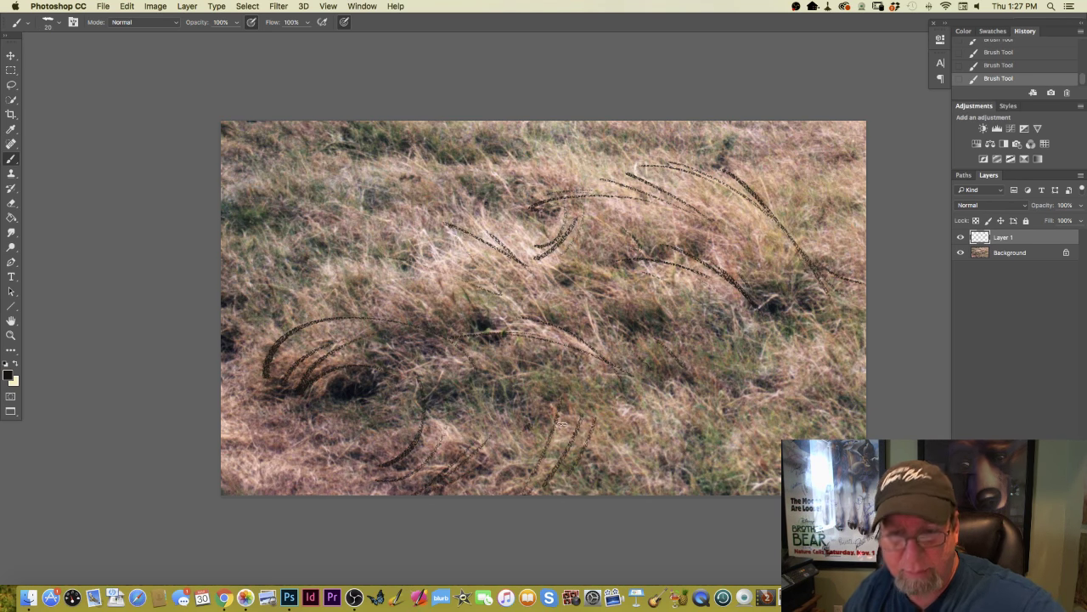
left_click_drag(401, 433, 349, 460)
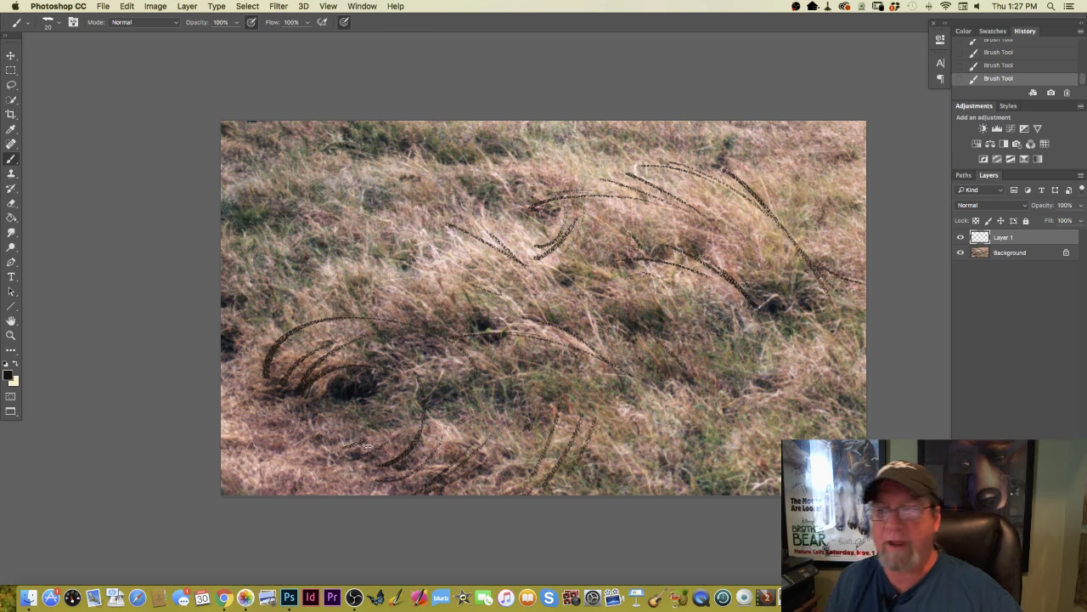
left_click_drag(1007, 239, 1068, 595)
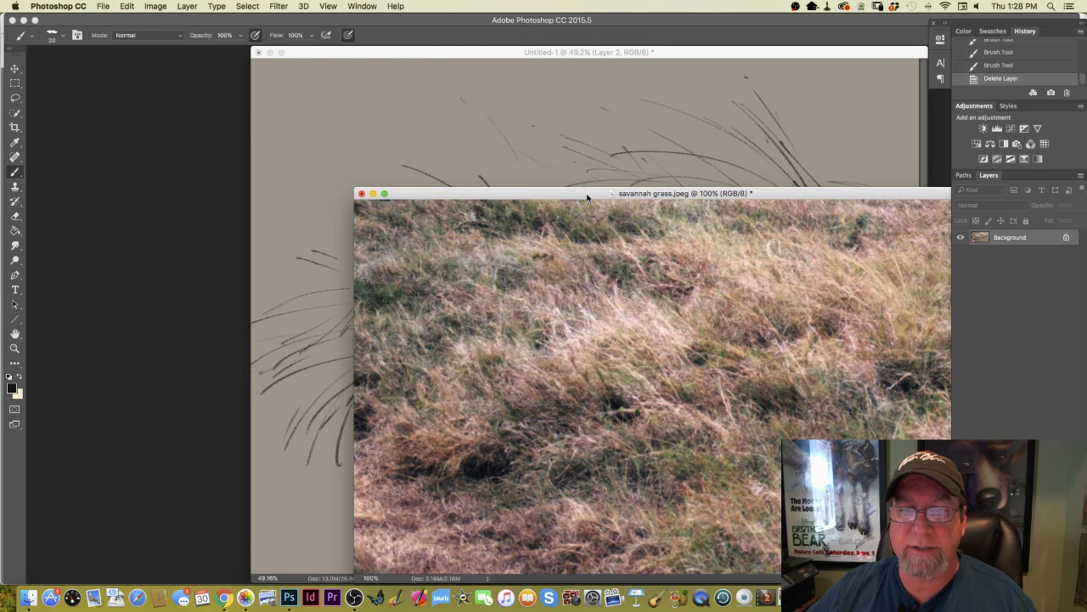
- Move the reference window off the main screen and show the Untitled-1 painting in full-screen mode
left_click_drag(585, 196, 600, 196)
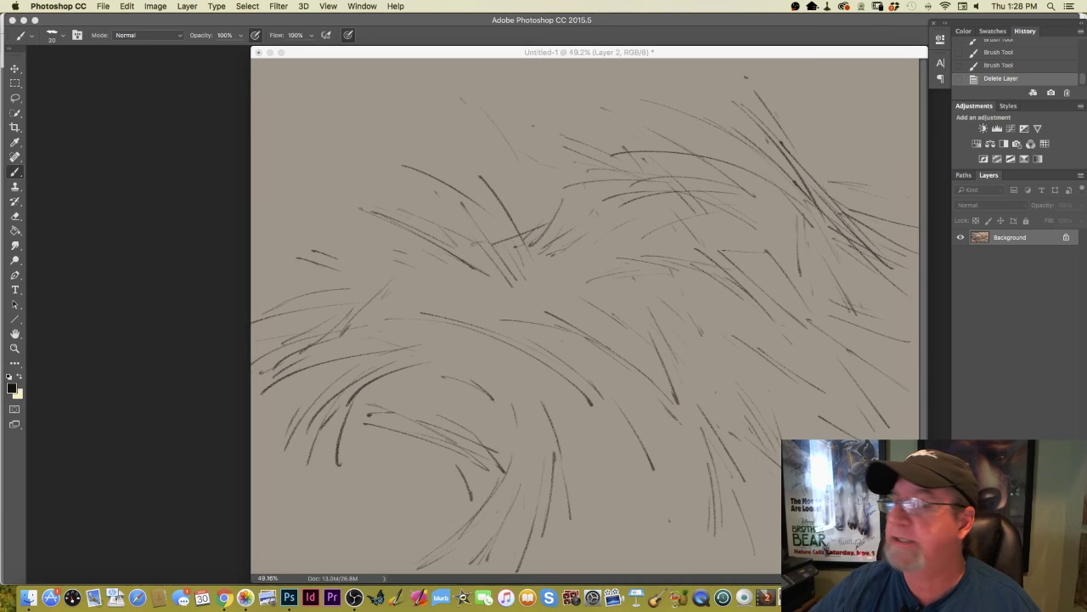
left_click_drag(335, 53, 235, 62)
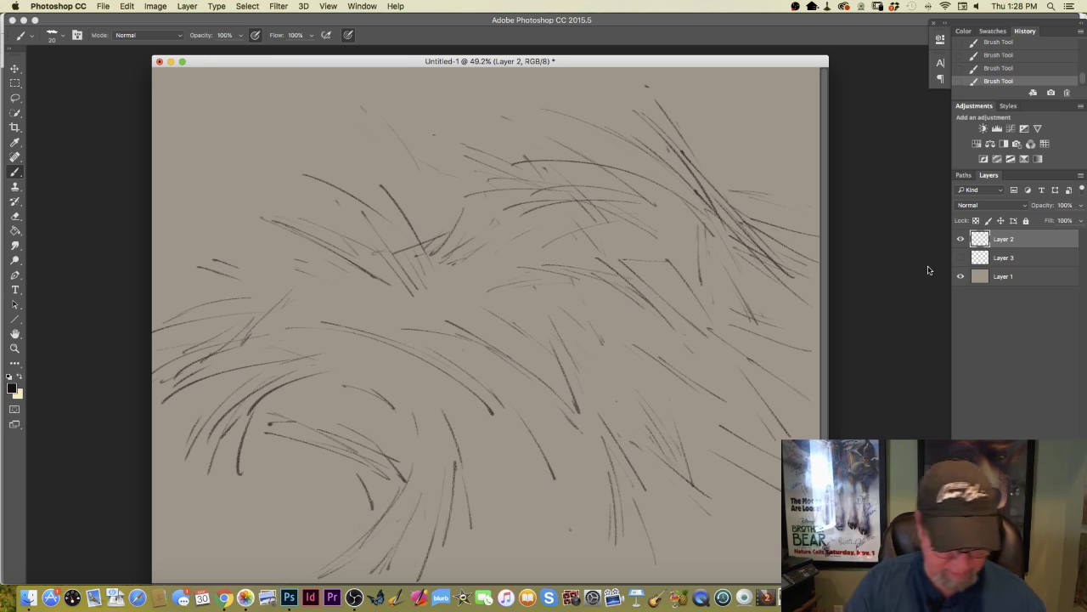
key("f")
- Add dark grass blades on Layer 2 in the lower center and the upper right clump
left_click(587, 473)
left_click_drag(616, 523, 624, 544)
mouse_move(607, 484)
left_mouse_down()
mouse_move(639, 511)
mouse_move(629, 497)
mouse_move(639, 486)
mouse_move(698, 557)
left_mouse_up()
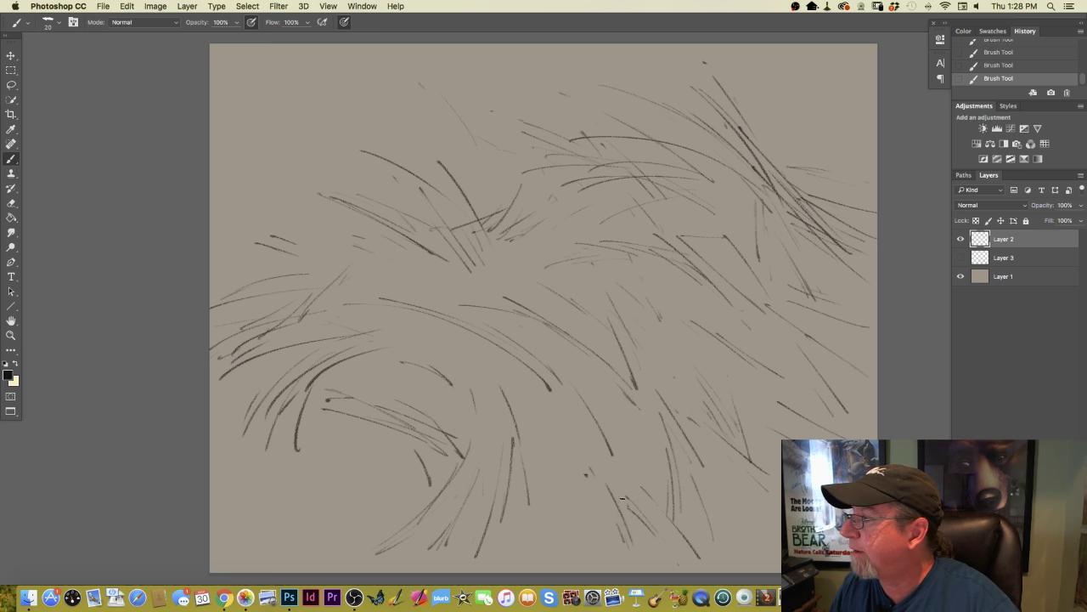
left_click_drag(579, 522, 567, 571)
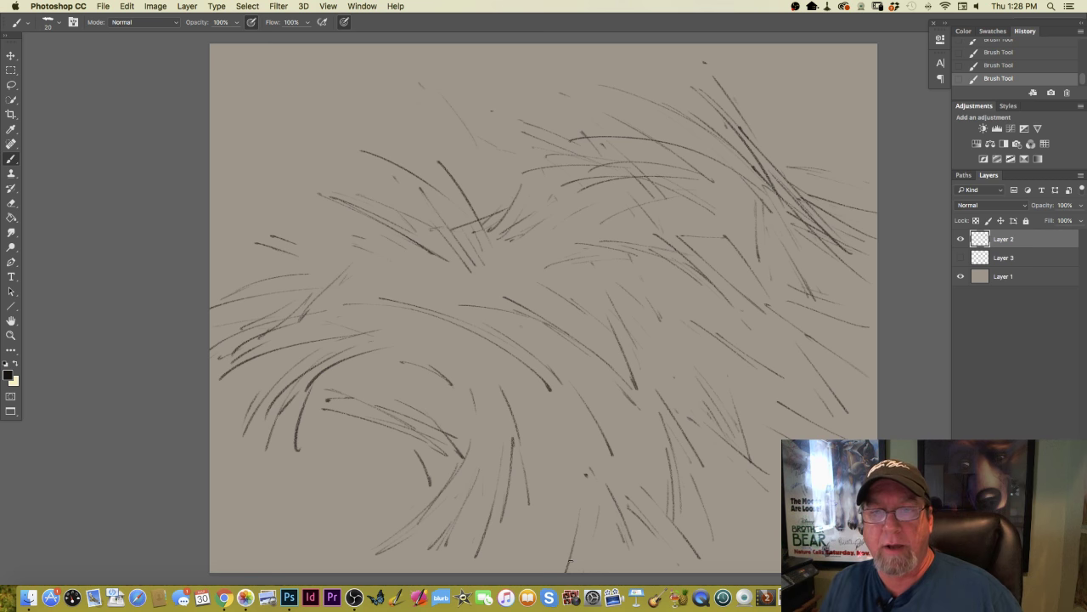
left_click_drag(586, 133, 709, 154)
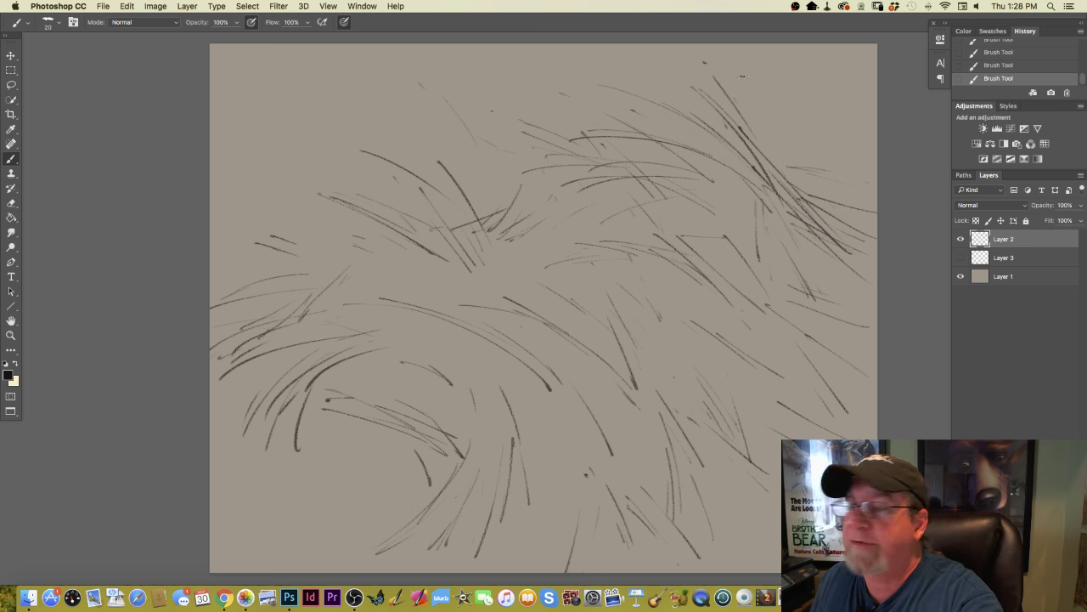
left_click_drag(757, 84, 777, 129)
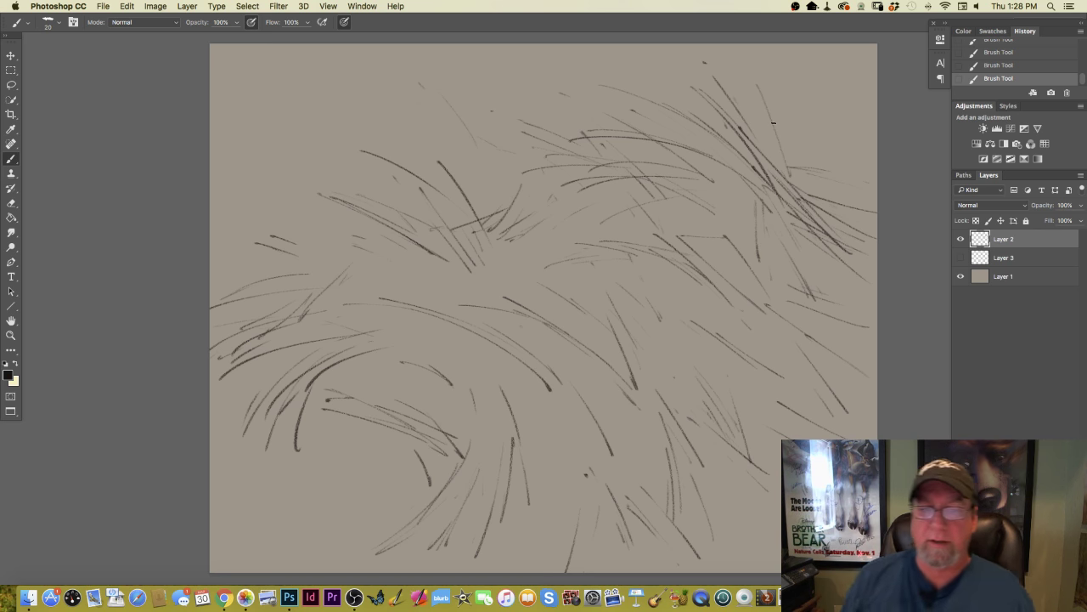
- Sketch more dark blades on Layer 2 through the center, lower left hollow and upper left clump
left_click_drag(486, 247, 515, 260)
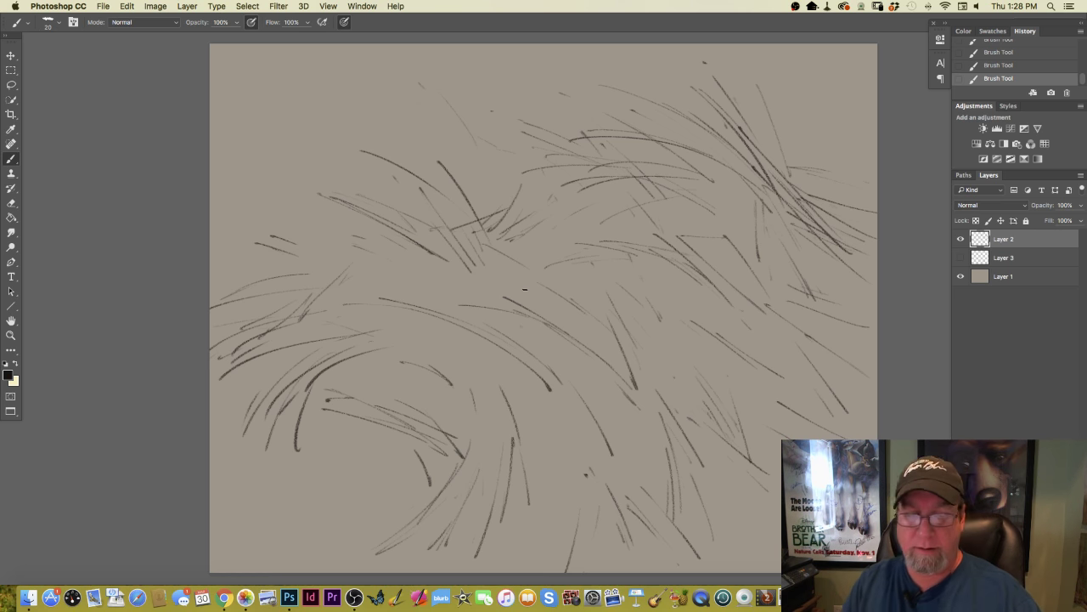
mouse_move(557, 369)
left_mouse_down()
mouse_move(557, 452)
mouse_move(493, 339)
left_mouse_up()
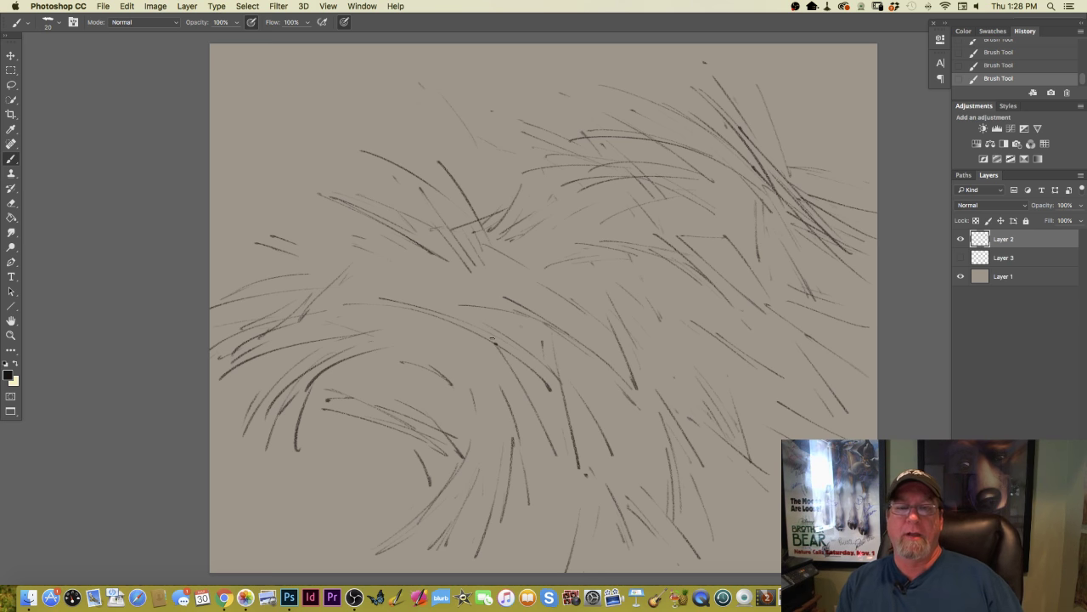
mouse_move(336, 462)
left_mouse_down()
mouse_move(301, 488)
mouse_move(409, 490)
left_mouse_up()
mouse_move(229, 499)
left_mouse_down()
mouse_move(280, 458)
mouse_move(232, 485)
mouse_move(282, 451)
mouse_move(242, 464)
mouse_move(217, 454)
left_mouse_up()
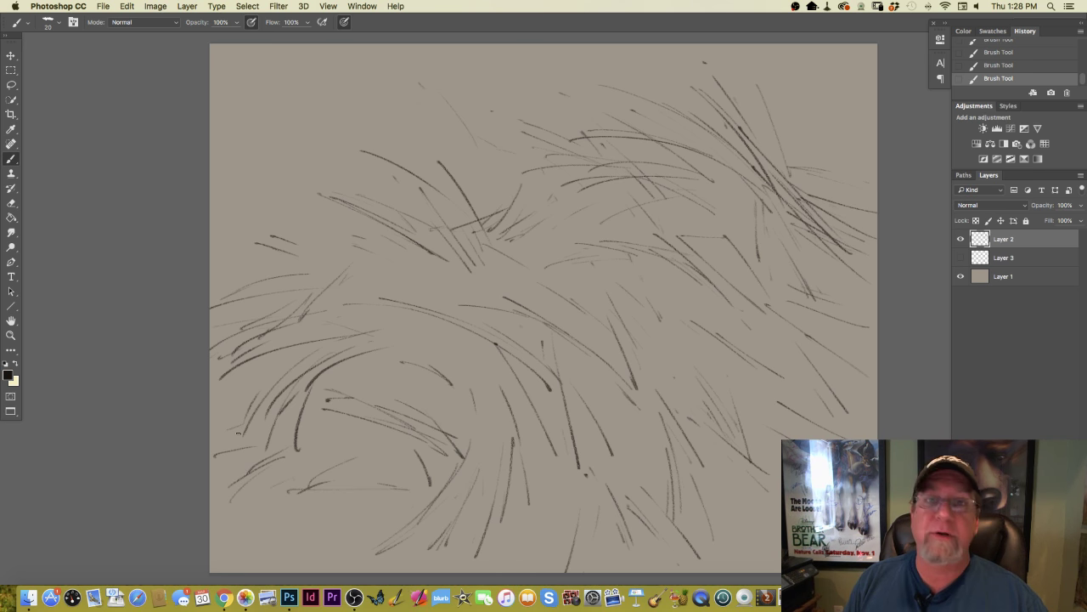
left_click_drag(360, 500, 315, 546)
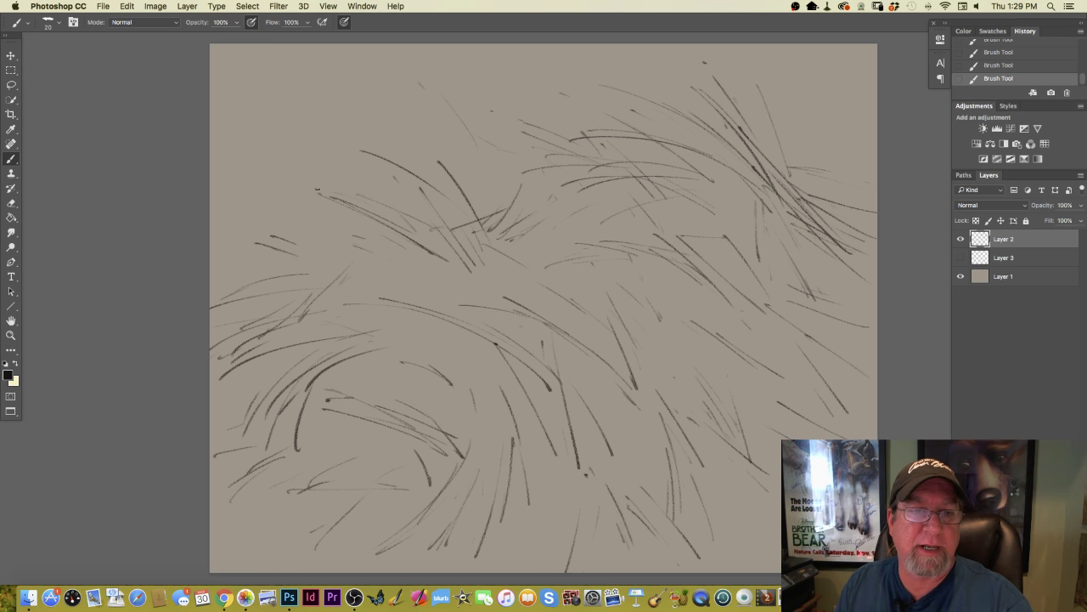
left_click_drag(399, 234, 429, 278)
left_click_drag(362, 248, 282, 216)
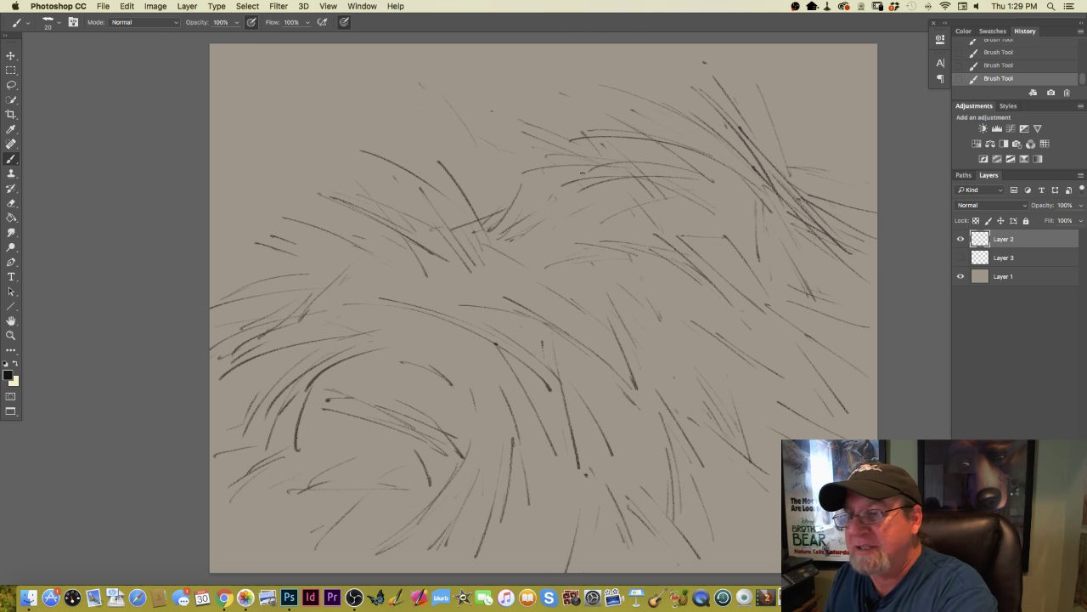
- Add a new layer directly above Layer 1 and set the foreground color to a warm brown, about #a37a5f
left_click(1007, 281)
key("super+alt+shift+n")
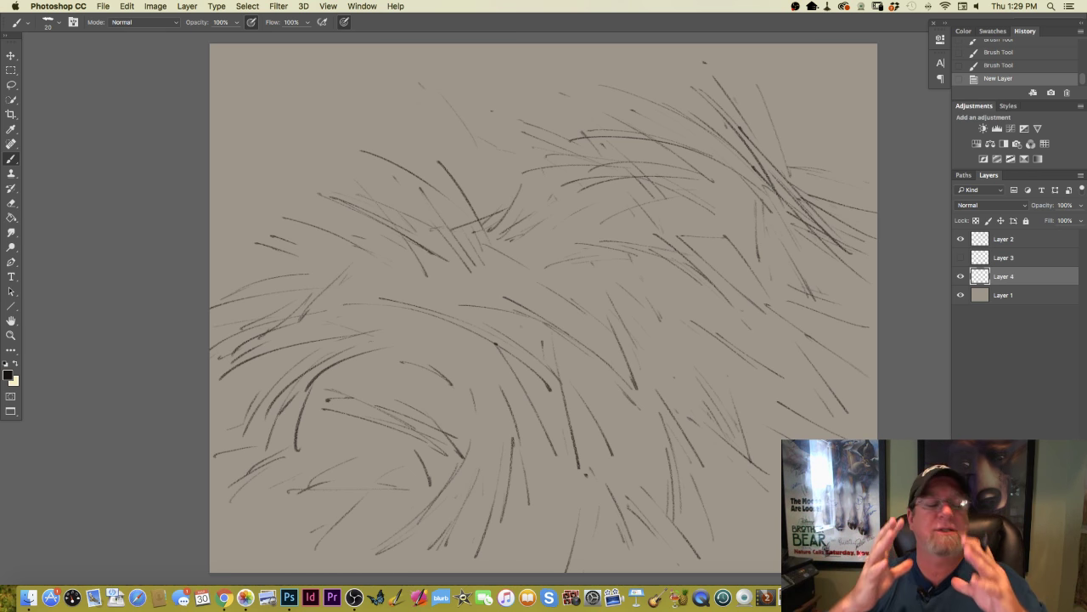
left_click(9, 376)
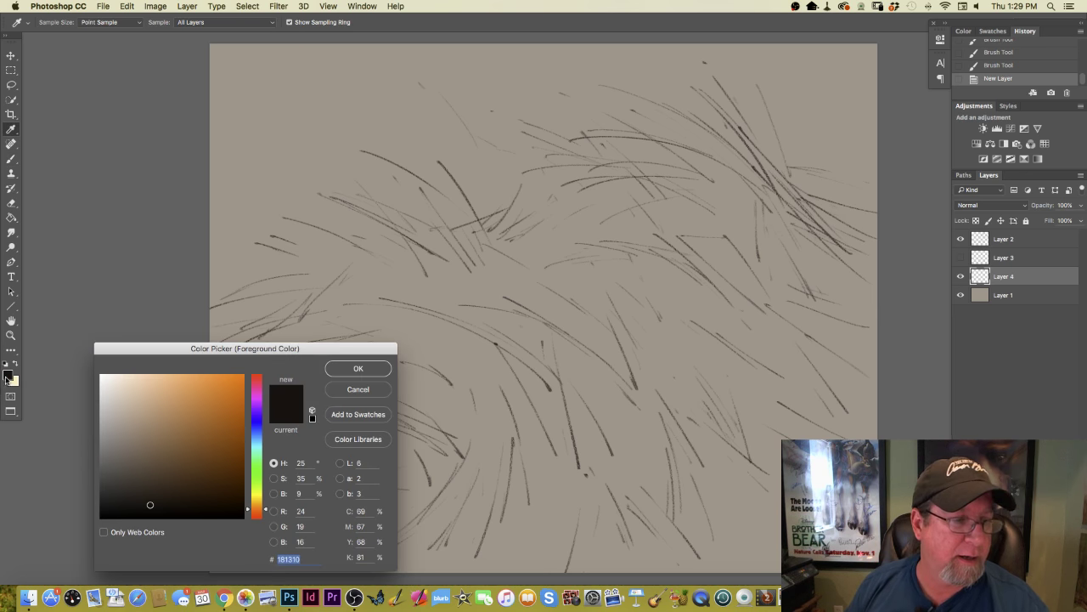
left_click(257, 488)
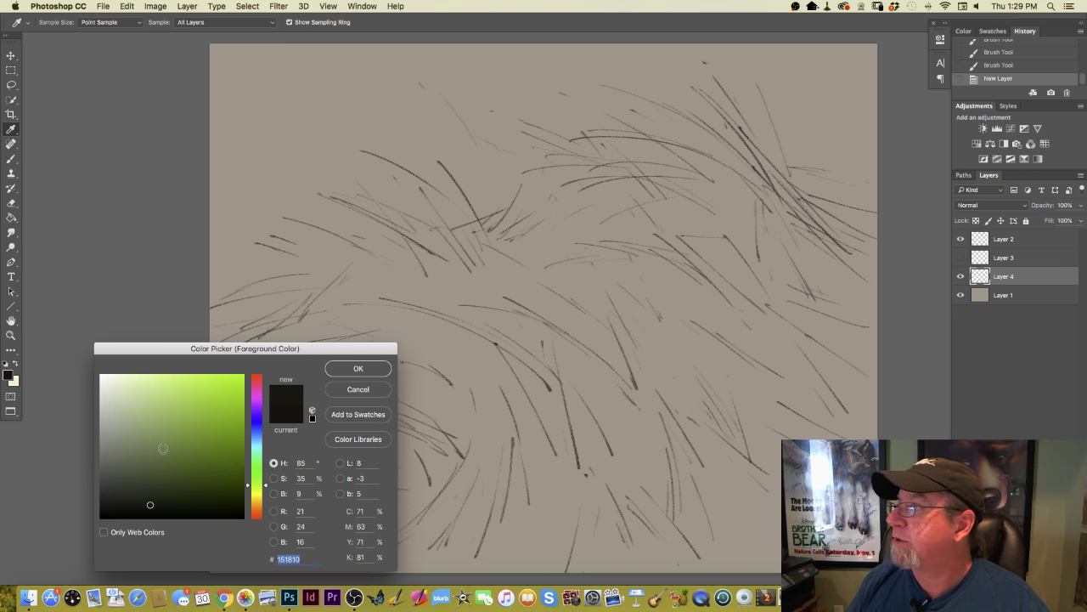
left_click(257, 509)
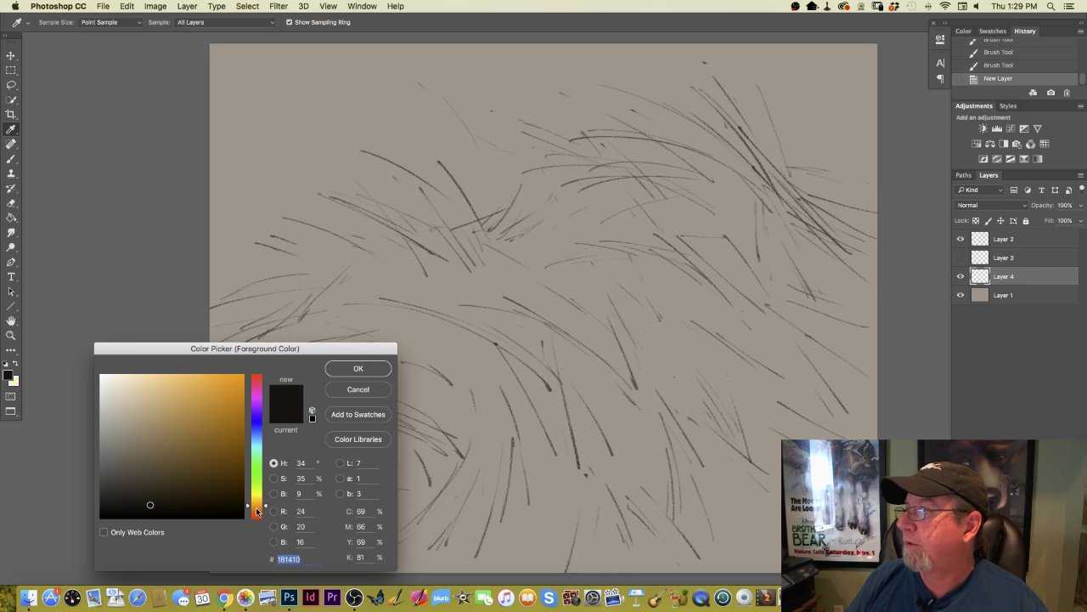
left_click(249, 509)
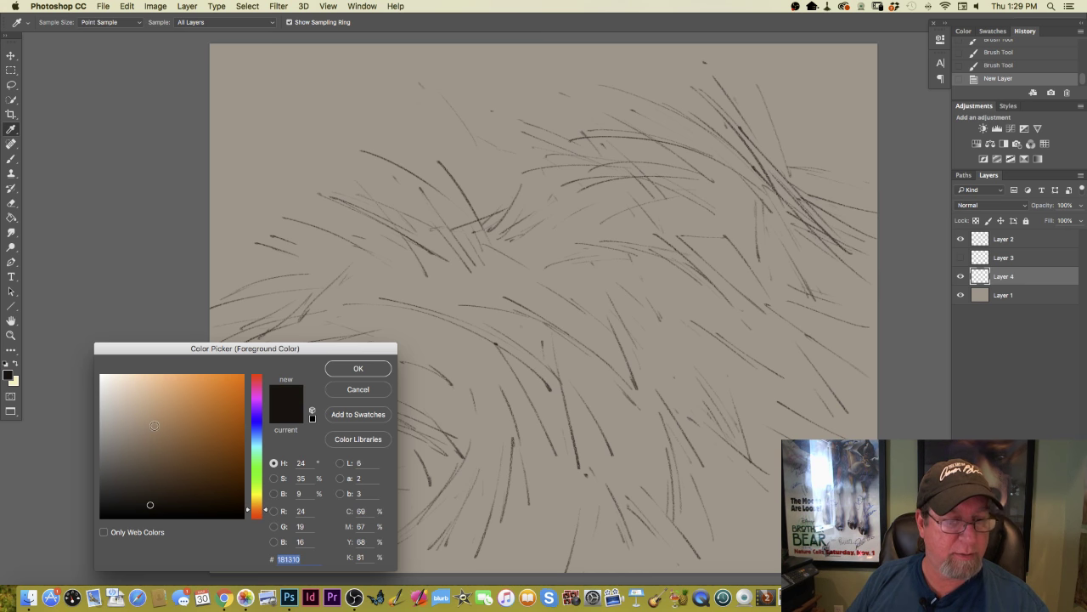
left_click(157, 416)
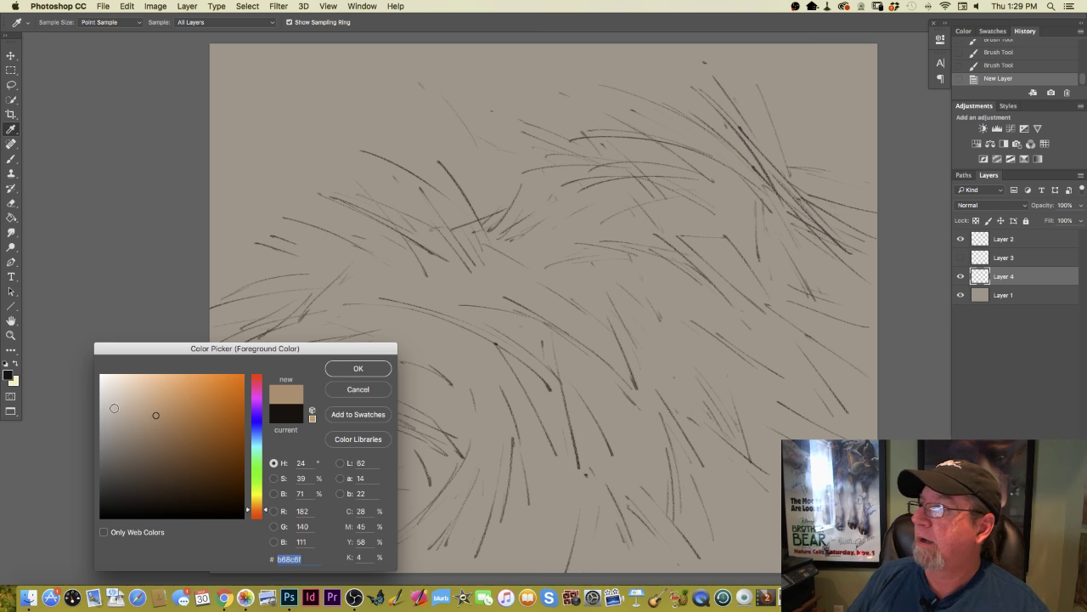
left_click(153, 425)
left_click(158, 423)
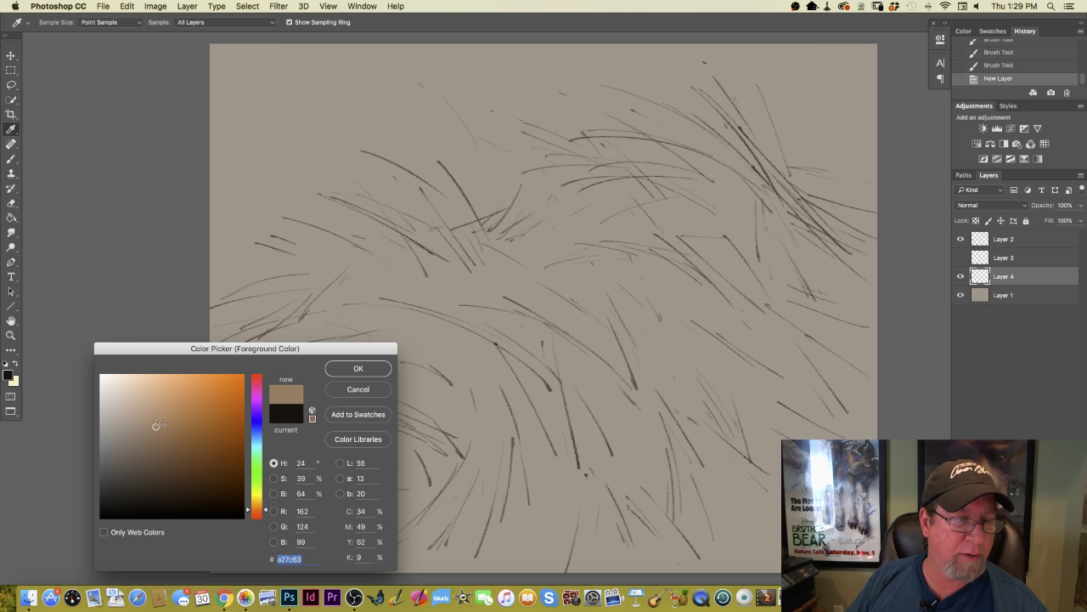
left_click(161, 420)
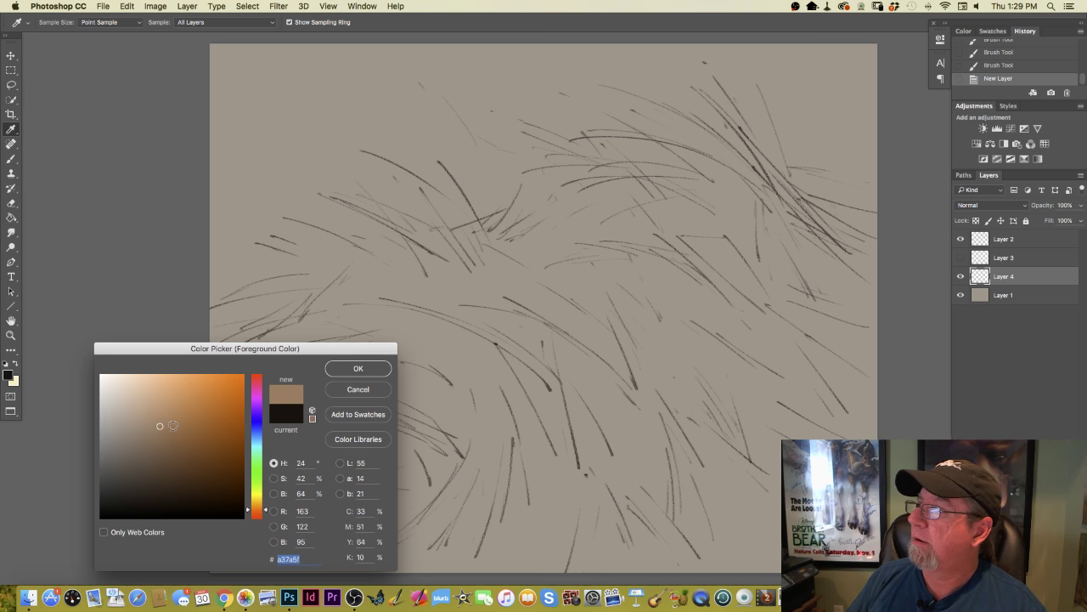
left_click(336, 371)
key("b")
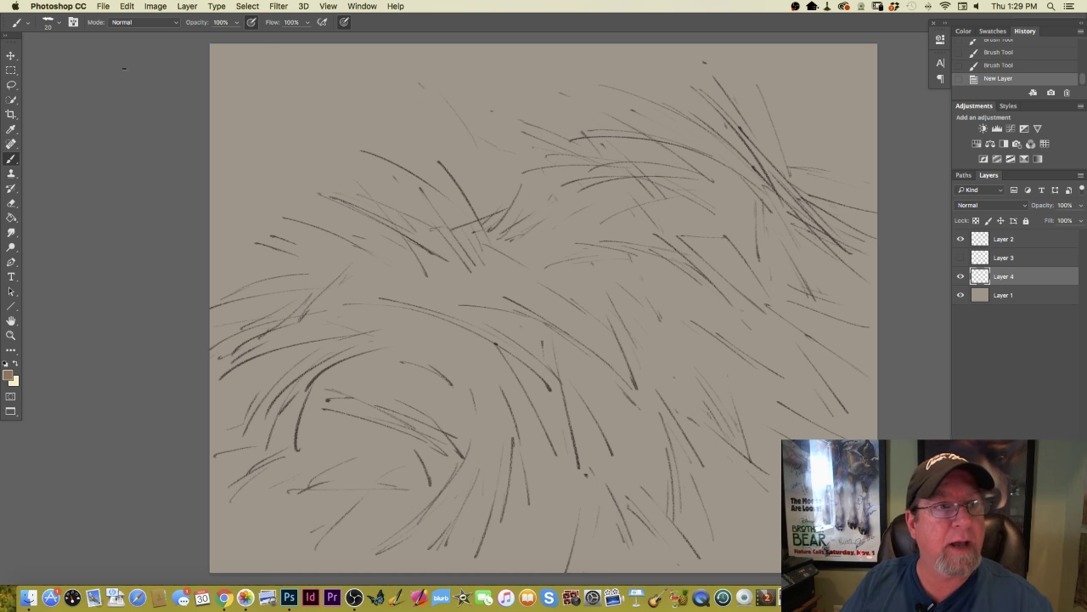
- Choose a broad, soft-edged brush tip and enlarge it to 175 px
left_click(58, 24)
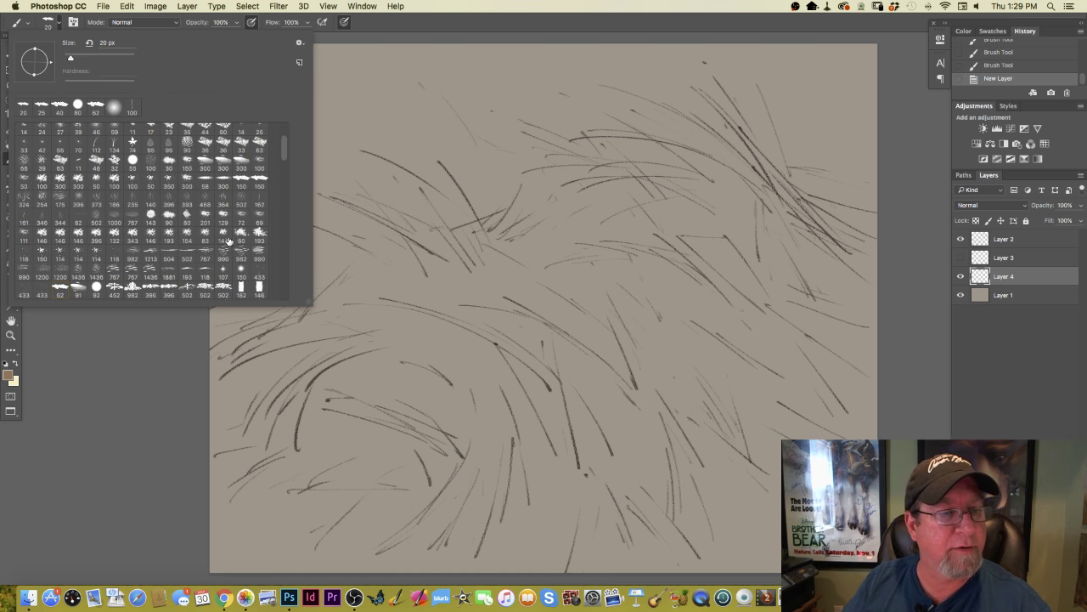
left_click(79, 290)
left_click(125, 338)
key("bracketright")
key("bracketright")
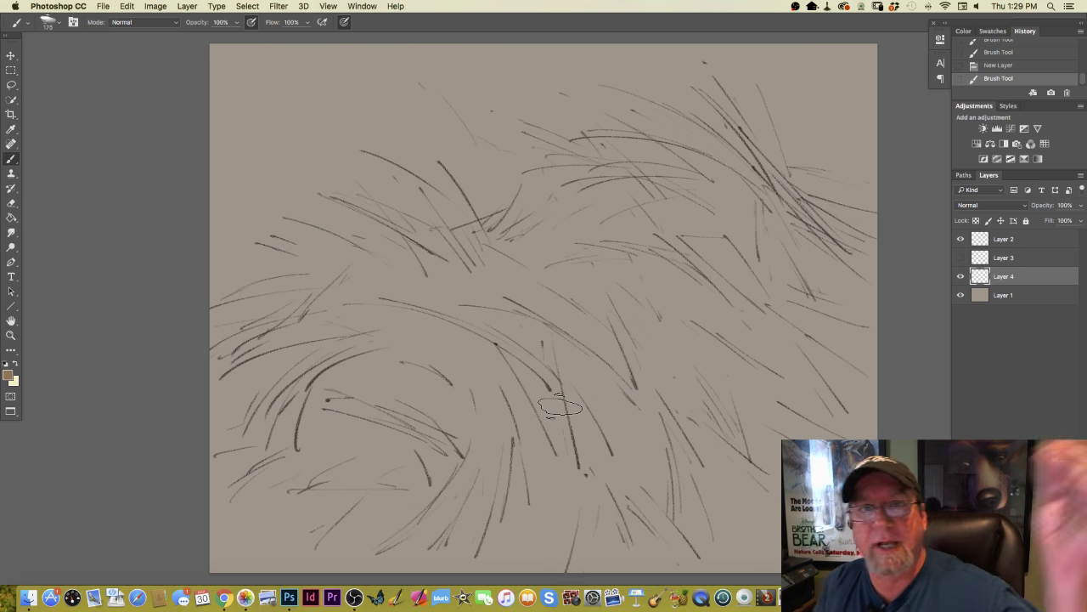
- Block in broad brown strokes on Layer 4 beneath the upper right grass clump, following the direction of the blades
left_click_drag(859, 243, 780, 194)
mouse_move(892, 240)
left_mouse_down()
mouse_move(784, 183)
mouse_move(805, 251)
mouse_move(729, 199)
mouse_move(754, 344)
mouse_move(677, 198)
left_mouse_up()
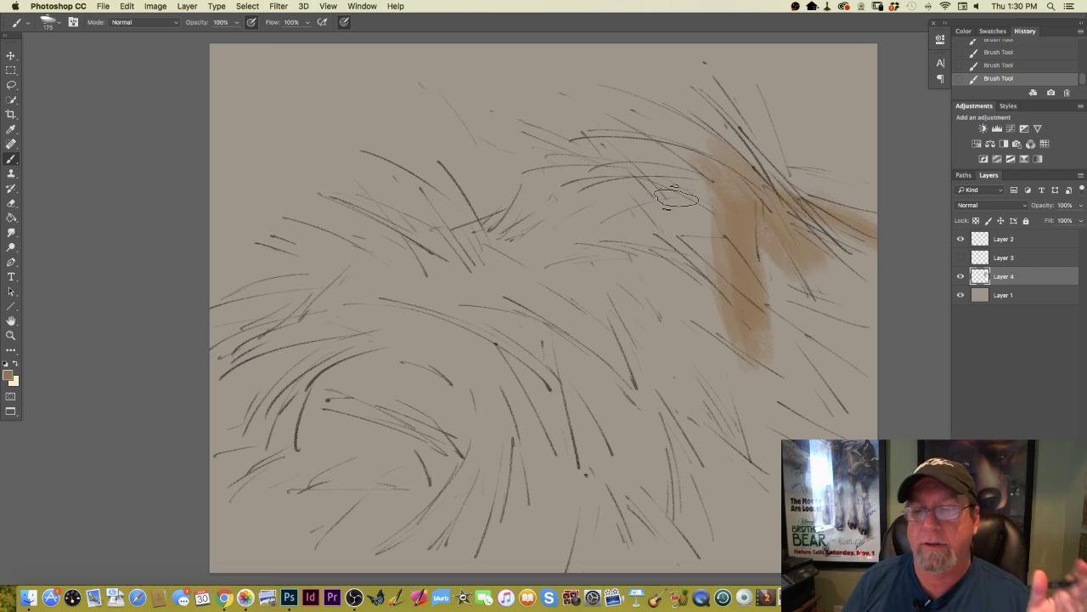
left_click_drag(692, 159, 710, 160)
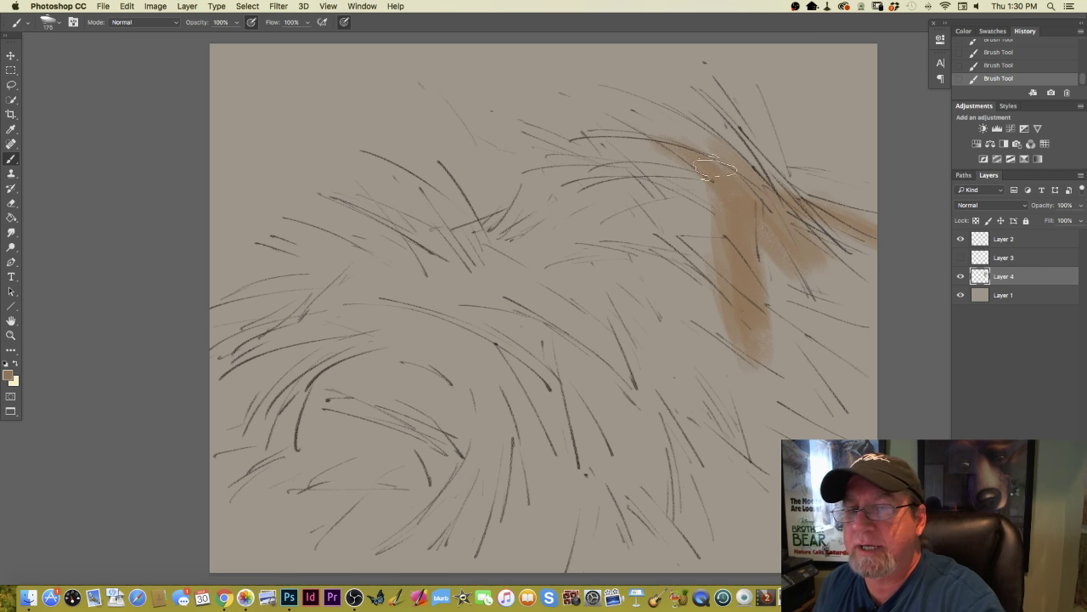
mouse_move(764, 293)
left_mouse_down()
mouse_move(841, 319)
mouse_move(766, 279)
mouse_move(685, 255)
mouse_move(774, 315)
left_mouse_up()
left_click_drag(692, 249, 574, 241)
mouse_move(752, 261)
left_mouse_down()
mouse_move(842, 290)
mouse_move(803, 276)
mouse_move(826, 303)
mouse_move(722, 329)
mouse_move(764, 344)
left_mouse_up()
- Paint broad brown strokes on Layer 4 beneath the curving blades in the center and lower center
mouse_move(644, 389)
left_mouse_down()
mouse_move(611, 343)
mouse_move(633, 344)
mouse_move(721, 417)
mouse_move(651, 297)
mouse_move(735, 458)
mouse_move(647, 375)
mouse_move(523, 300)
mouse_move(661, 424)
mouse_move(514, 311)
left_mouse_up()
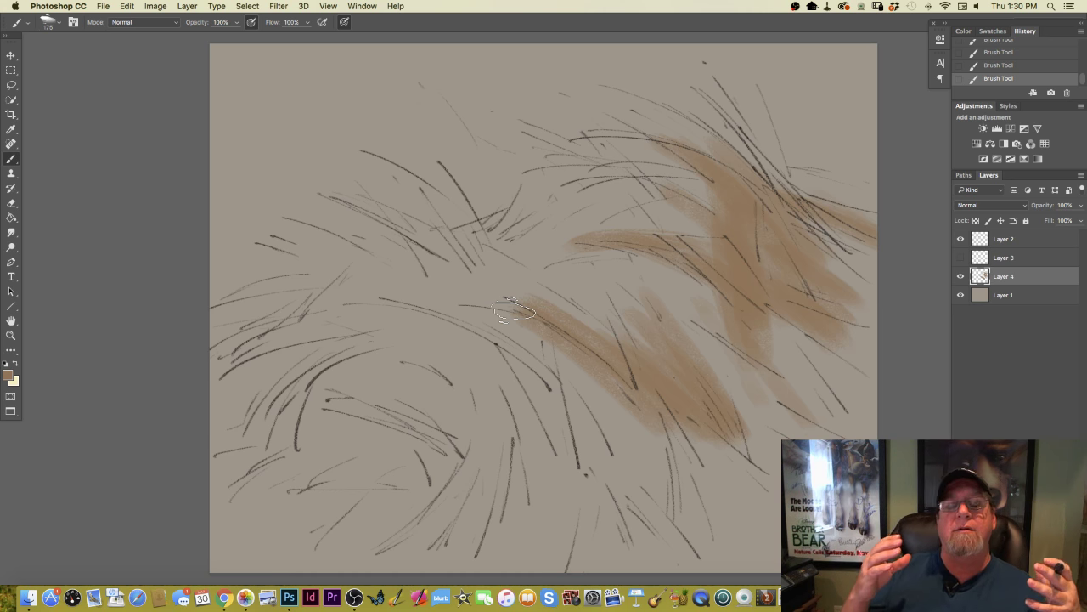
mouse_move(514, 311)
left_mouse_down()
mouse_move(442, 302)
mouse_move(544, 322)
left_mouse_up()
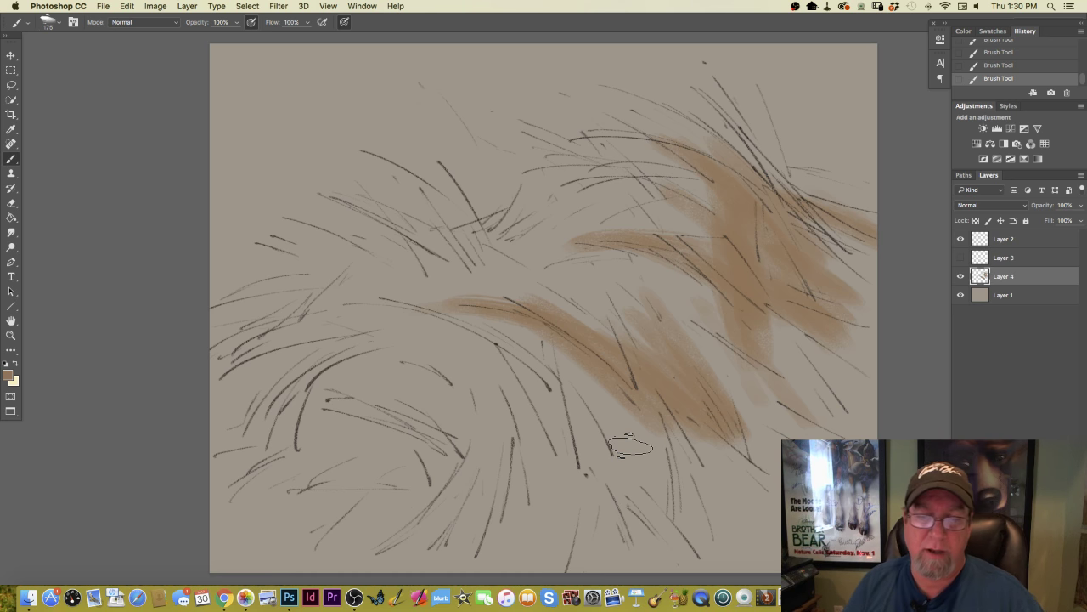
mouse_move(543, 340)
left_mouse_down()
mouse_move(568, 378)
mouse_move(596, 494)
left_mouse_up()
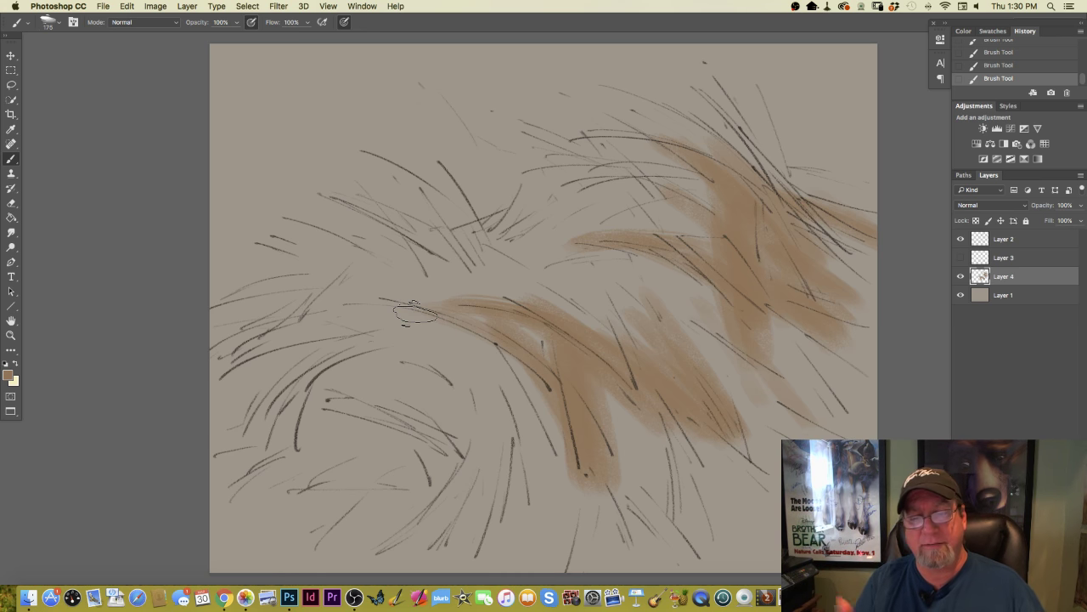
mouse_move(610, 373)
left_mouse_down()
mouse_move(611, 489)
mouse_move(603, 380)
mouse_move(593, 502)
mouse_move(575, 397)
mouse_move(574, 515)
left_mouse_up()
key("super+minus")
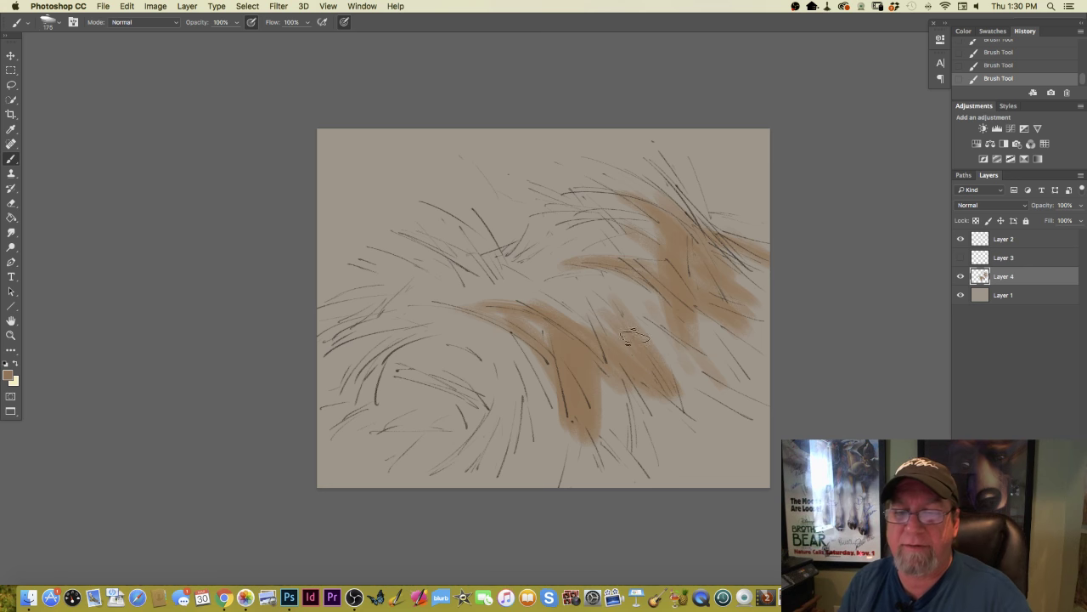
- Paint broad brown strokes on Layer 4 between the center clumps and beneath the curving blades in the lower left
mouse_move(602, 289)
left_mouse_down()
mouse_move(582, 266)
mouse_move(648, 356)
mouse_move(642, 330)
mouse_move(591, 295)
mouse_move(523, 274)
mouse_move(557, 272)
mouse_move(578, 291)
left_mouse_up()
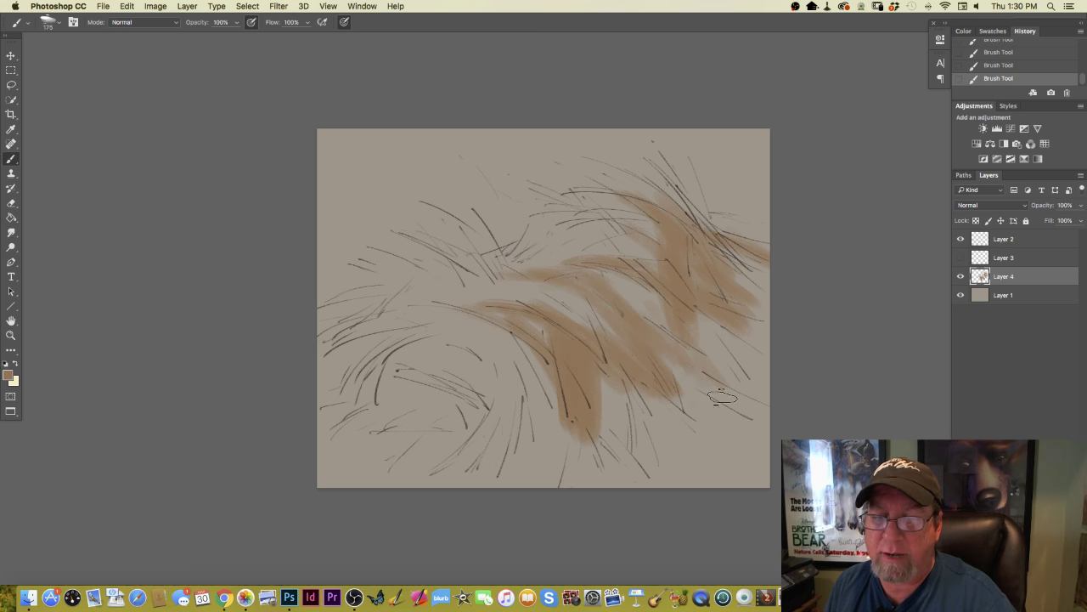
mouse_move(503, 388)
left_mouse_down()
mouse_move(508, 429)
mouse_move(400, 367)
mouse_move(516, 384)
left_mouse_up()
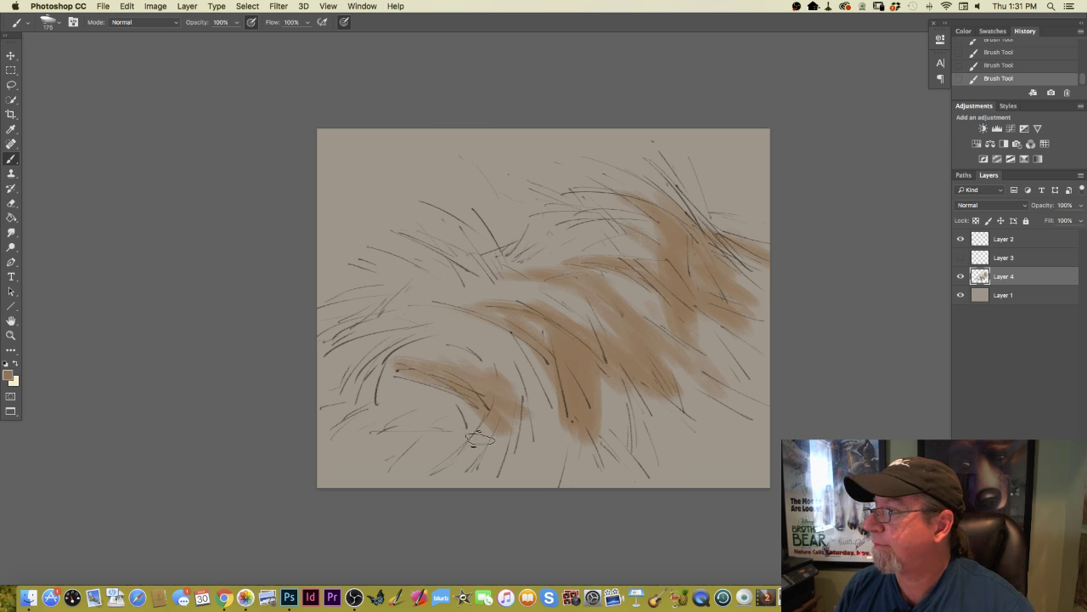
mouse_move(529, 451)
left_mouse_down()
mouse_move(528, 482)
mouse_move(466, 446)
mouse_move(475, 478)
mouse_move(449, 469)
mouse_move(436, 488)
mouse_move(392, 481)
left_mouse_up()
mouse_move(463, 440)
left_mouse_down()
mouse_move(426, 467)
mouse_move(353, 476)
left_mouse_up()
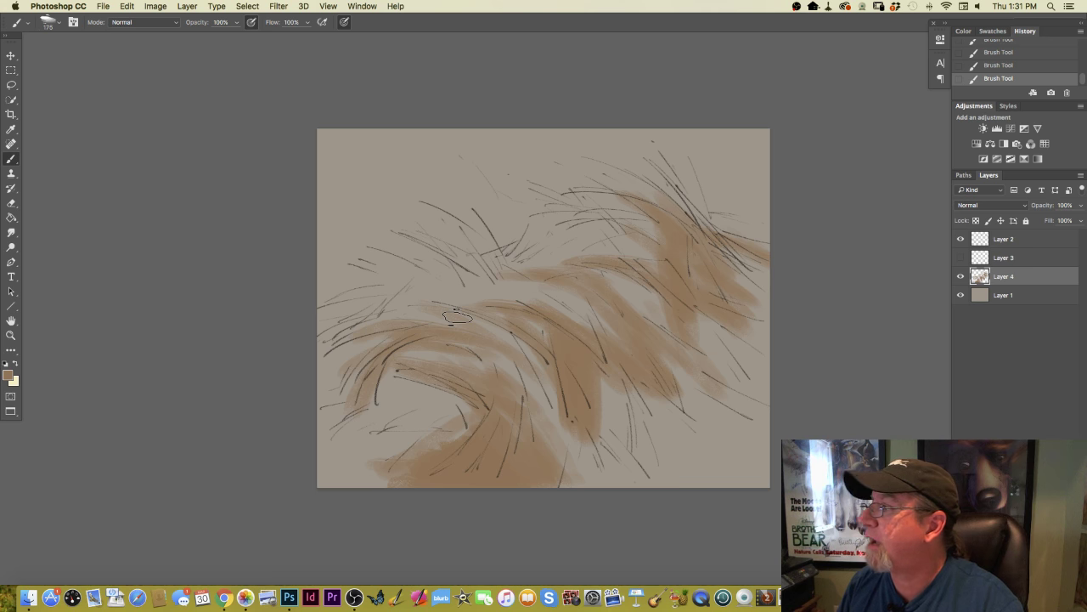
- Extend the brown block-in on Layer 4 beneath the upper left blades, the lower right grass and the top of the upper right clump
mouse_move(749, 240)
left_mouse_down()
mouse_move(719, 267)
mouse_move(724, 289)
left_mouse_up()
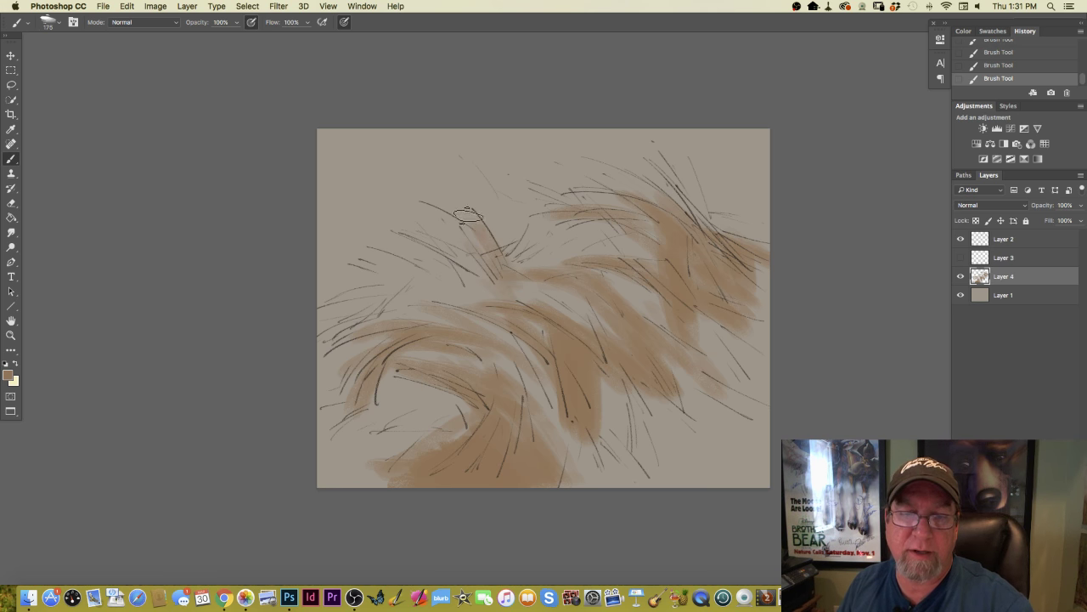
mouse_move(448, 228)
left_mouse_down()
mouse_move(381, 237)
mouse_move(480, 300)
mouse_move(457, 290)
mouse_move(388, 295)
mouse_move(424, 300)
mouse_move(396, 317)
mouse_move(506, 299)
mouse_move(643, 252)
mouse_move(662, 293)
left_mouse_up()
mouse_move(444, 307)
left_mouse_down()
mouse_move(352, 312)
mouse_move(556, 305)
mouse_move(767, 395)
mouse_move(626, 335)
mouse_move(658, 334)
mouse_move(750, 406)
mouse_move(659, 302)
mouse_move(751, 400)
mouse_move(620, 338)
mouse_move(581, 337)
left_mouse_up()
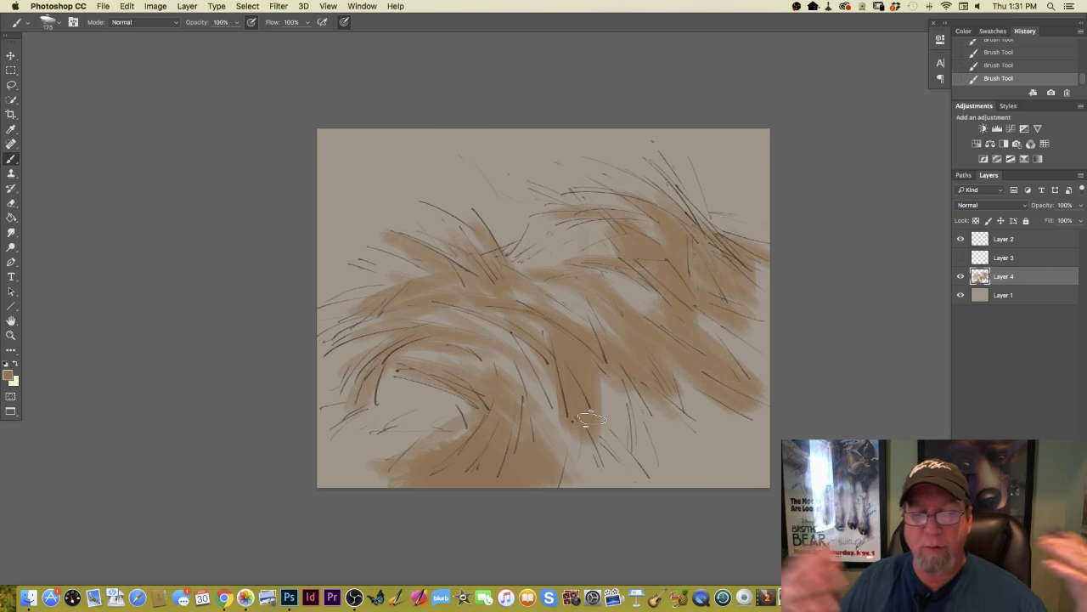
mouse_move(618, 396)
left_mouse_down()
mouse_move(643, 426)
mouse_move(640, 403)
mouse_move(681, 421)
mouse_move(750, 476)
mouse_move(690, 403)
mouse_move(711, 452)
mouse_move(699, 476)
mouse_move(635, 495)
left_mouse_up()
mouse_move(465, 489)
left_mouse_down()
mouse_move(401, 477)
mouse_move(393, 442)
left_mouse_up()
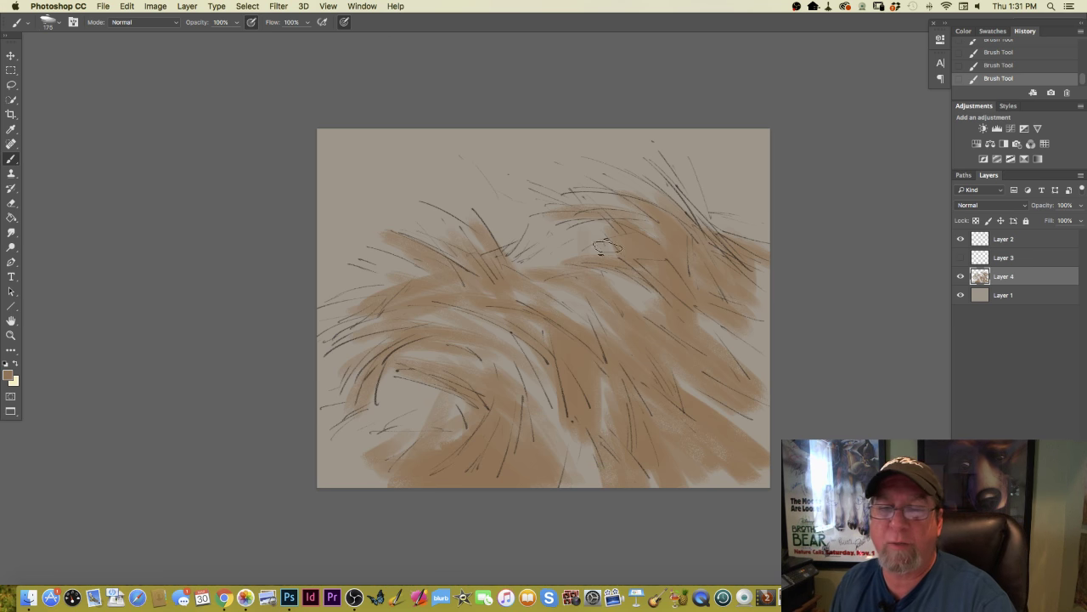
mouse_move(695, 228)
left_mouse_down()
mouse_move(632, 180)
mouse_move(735, 251)
mouse_move(586, 239)
left_mouse_up()
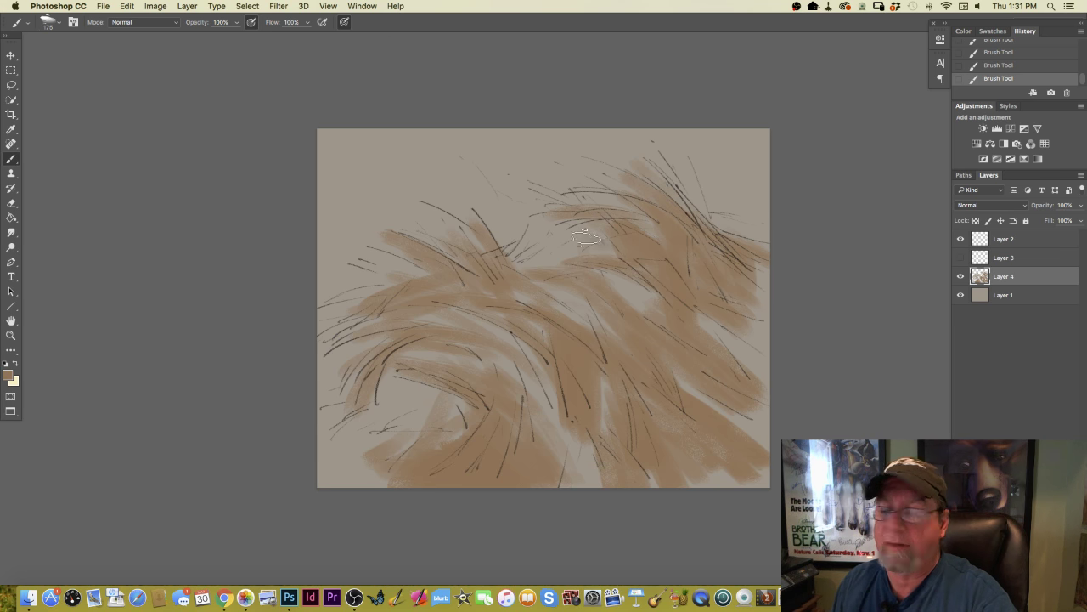
- Set the foreground color to a dark muted green, #475834
left_click(9, 373)
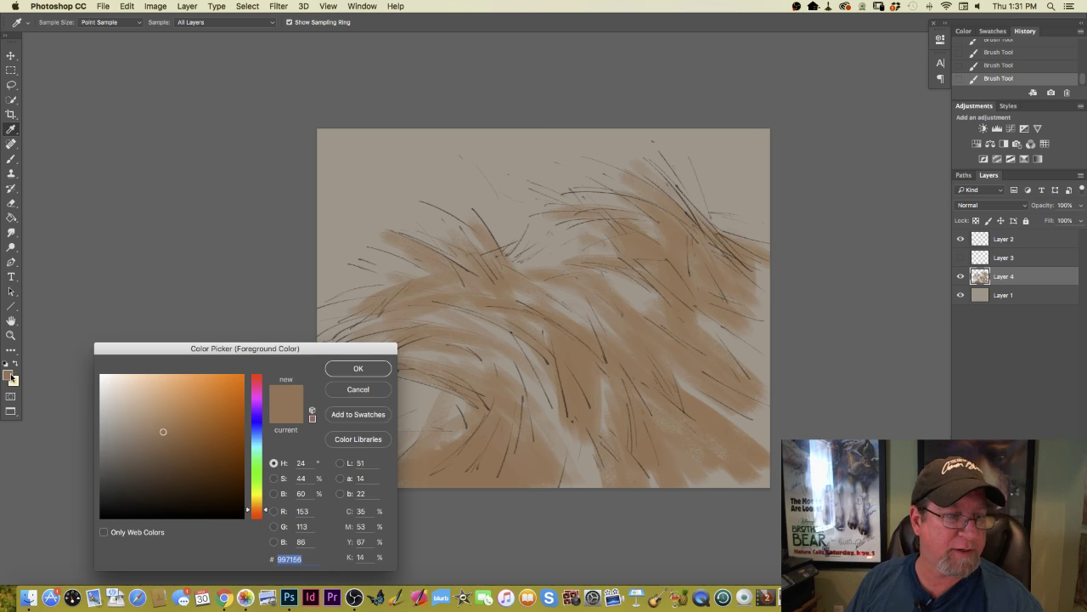
left_click(255, 482)
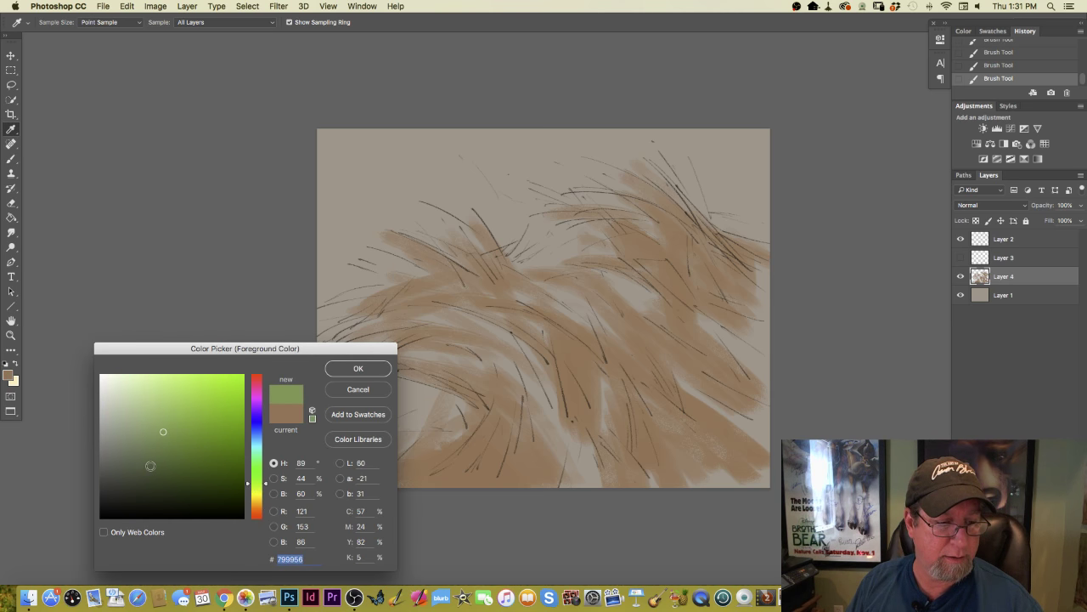
left_click(151, 466)
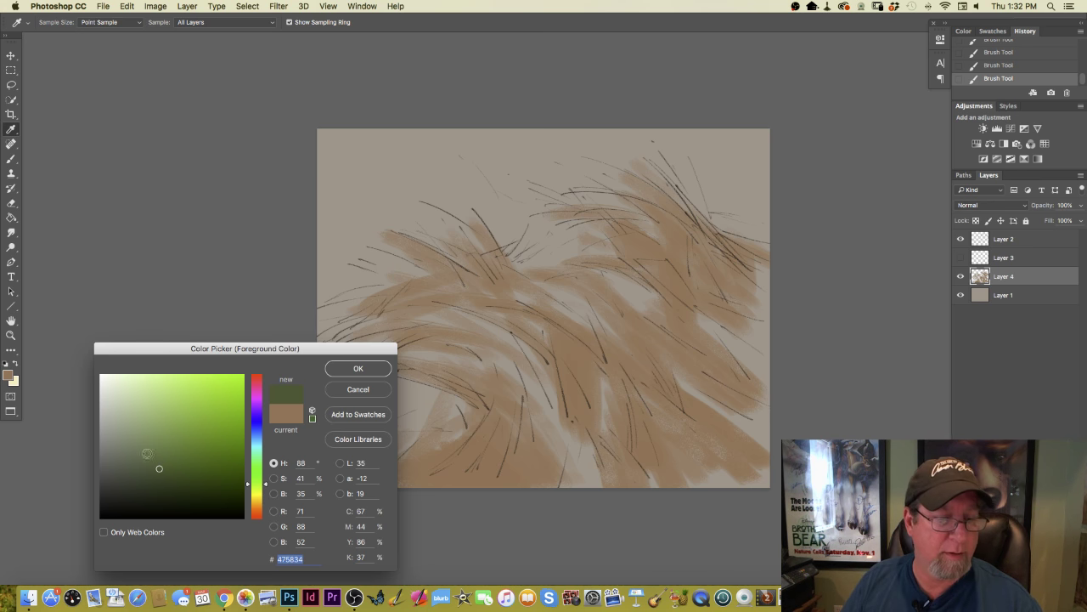
left_click(334, 373)
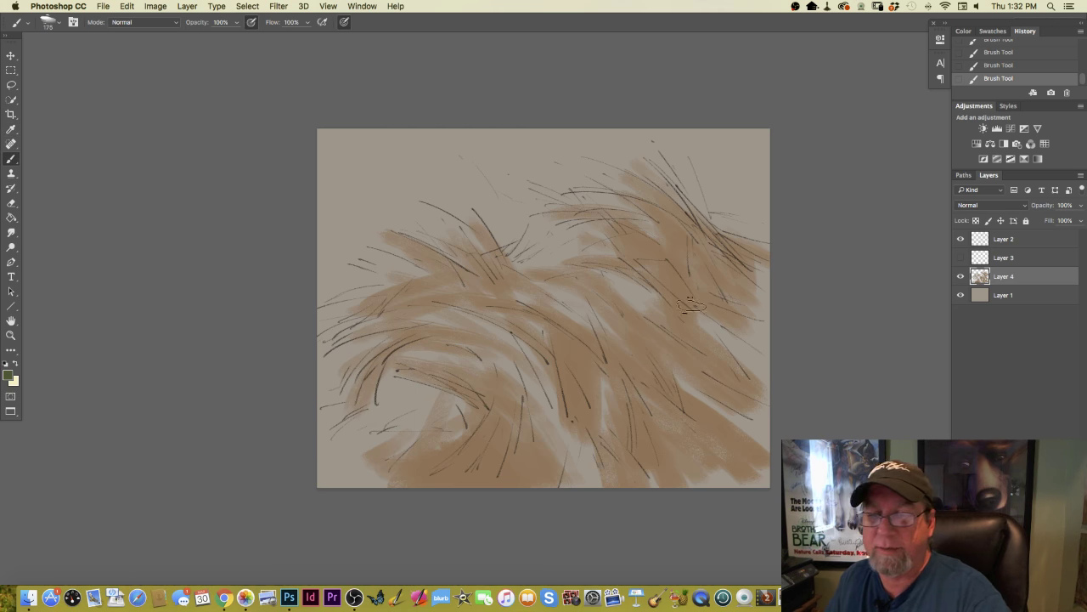
left_click(10, 377)
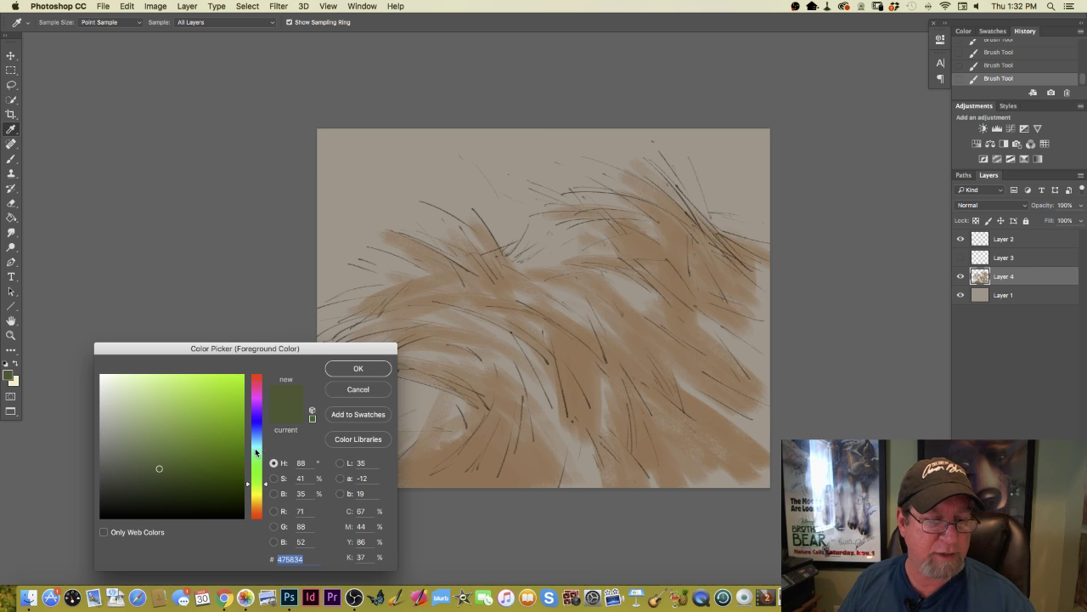
left_click(357, 370)
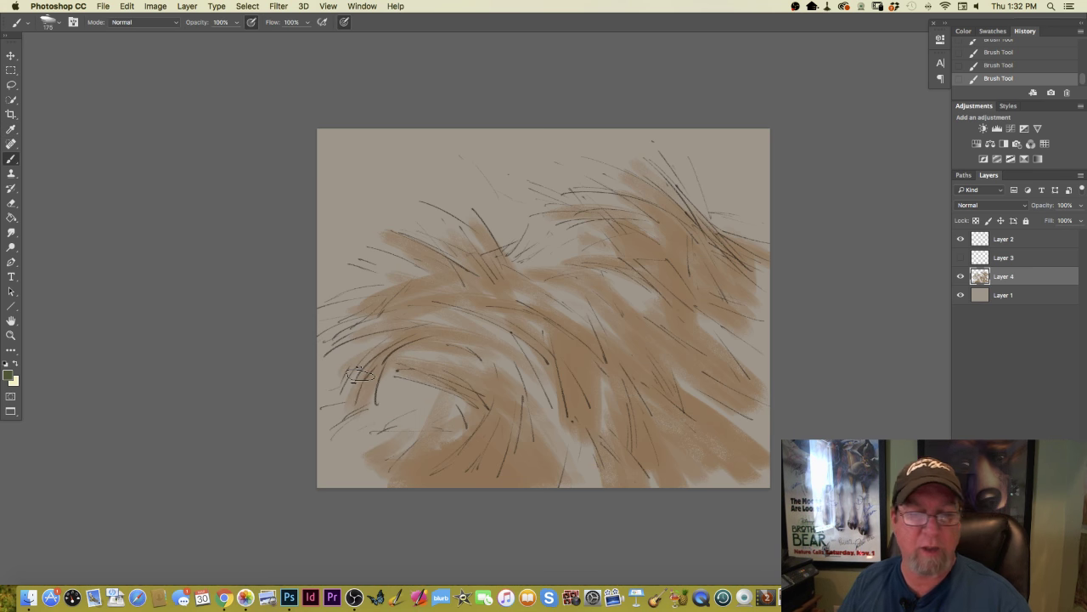
- Turn off pressure-controlled brush size and paint dark green shadow patches on Layer 4 along the right side of the grass
mouse_move(693, 332)
left_mouse_down()
mouse_move(703, 325)
mouse_move(739, 357)
left_mouse_up()
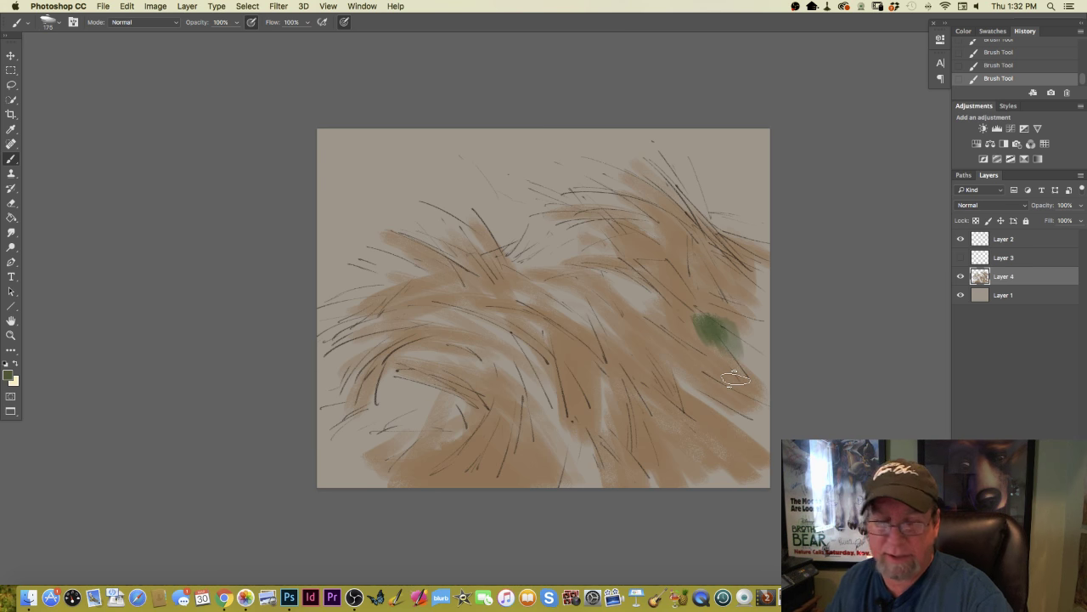
left_click(74, 24)
left_click(720, 29)
mouse_move(722, 363)
left_mouse_down()
mouse_move(740, 322)
mouse_move(743, 390)
mouse_move(753, 369)
mouse_move(761, 396)
mouse_move(676, 298)
mouse_move(765, 371)
left_mouse_up()
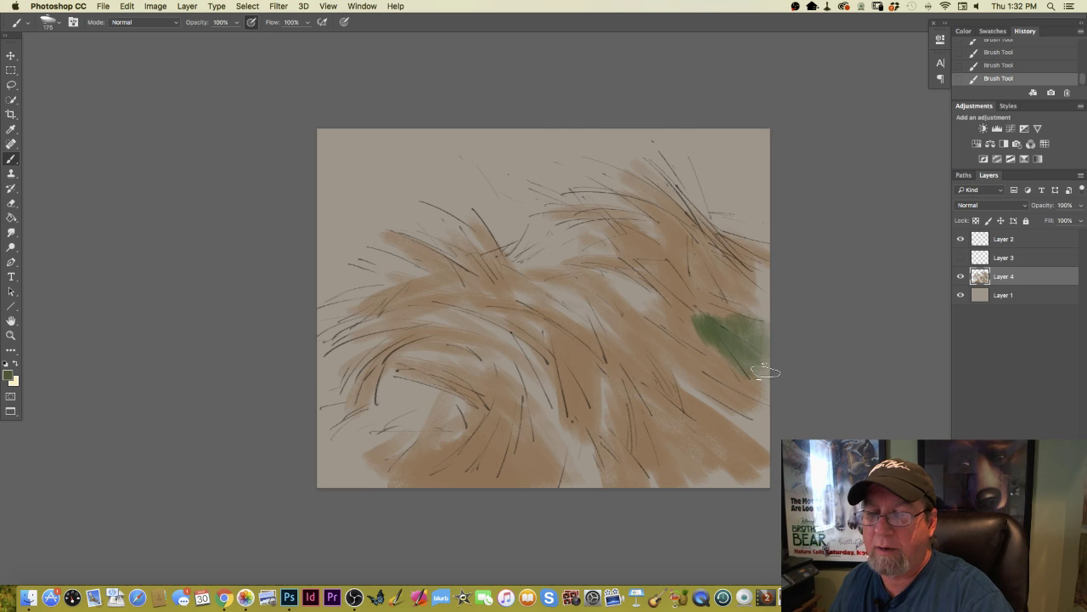
mouse_move(705, 277)
left_mouse_down()
mouse_move(748, 254)
mouse_move(756, 325)
mouse_move(719, 340)
mouse_move(674, 292)
mouse_move(763, 382)
left_mouse_up()
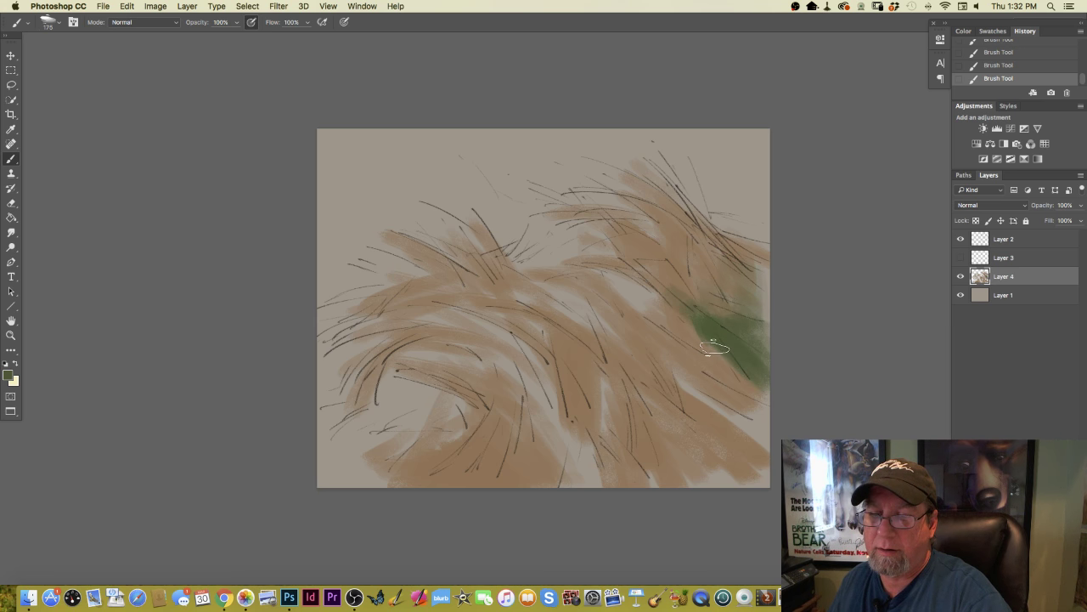
mouse_move(661, 344)
left_mouse_down()
mouse_move(676, 390)
mouse_move(703, 395)
mouse_move(694, 366)
mouse_move(673, 374)
mouse_move(739, 421)
left_mouse_up()
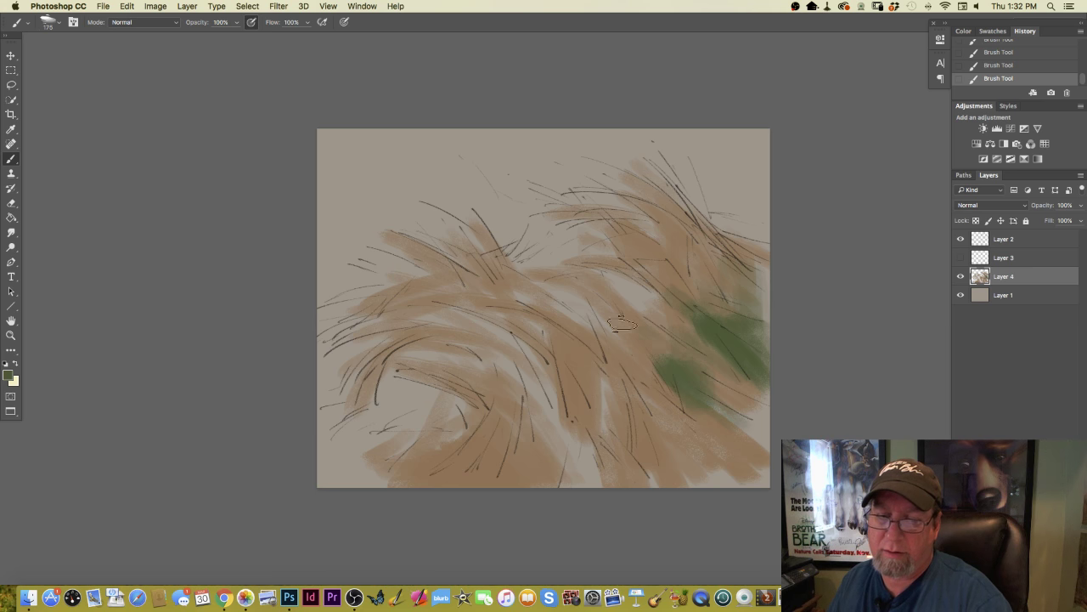
- Paint dark green shadow patches on Layer 4 between the brown strokes in the center, lower center and lower left hollow
mouse_move(591, 323)
left_mouse_down()
mouse_move(570, 307)
mouse_move(629, 340)
mouse_move(646, 281)
mouse_move(655, 359)
mouse_move(615, 291)
mouse_move(651, 292)
mouse_move(679, 319)
left_mouse_up()
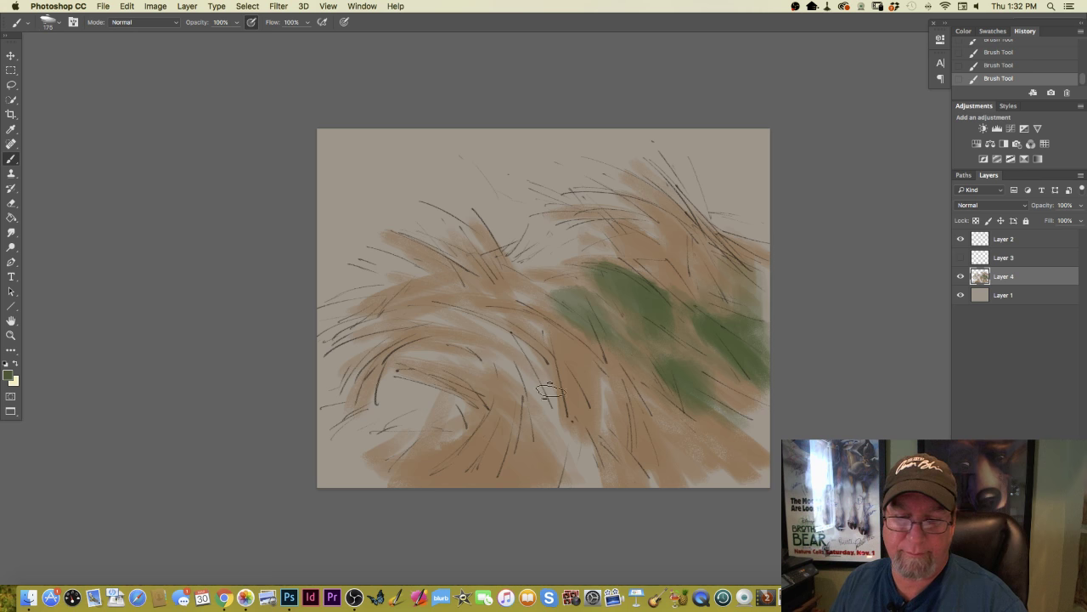
mouse_move(568, 473)
left_mouse_down()
mouse_move(576, 450)
mouse_move(587, 491)
mouse_move(600, 417)
mouse_move(636, 476)
mouse_move(614, 422)
mouse_move(645, 511)
left_mouse_up()
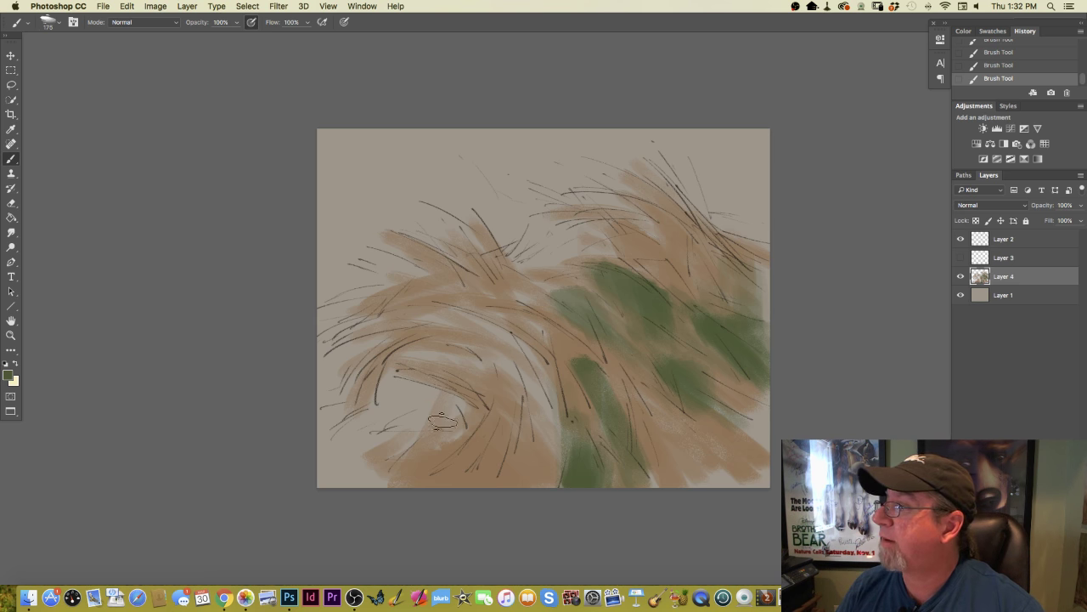
mouse_move(450, 400)
left_mouse_down()
mouse_move(419, 441)
mouse_move(438, 446)
mouse_move(451, 410)
mouse_move(414, 385)
mouse_move(445, 405)
mouse_move(425, 435)
left_mouse_up()
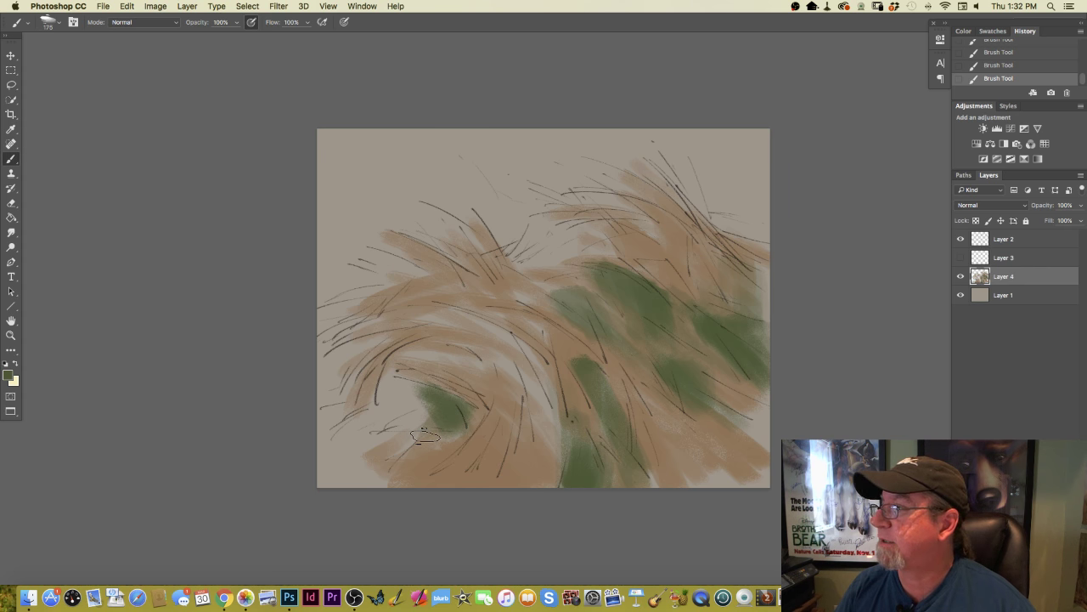
mouse_move(431, 387)
left_mouse_down()
mouse_move(408, 425)
mouse_move(395, 412)
mouse_move(482, 412)
mouse_move(443, 451)
mouse_move(389, 473)
mouse_move(461, 401)
mouse_move(396, 368)
mouse_move(481, 370)
mouse_move(463, 359)
mouse_move(499, 397)
left_mouse_up()
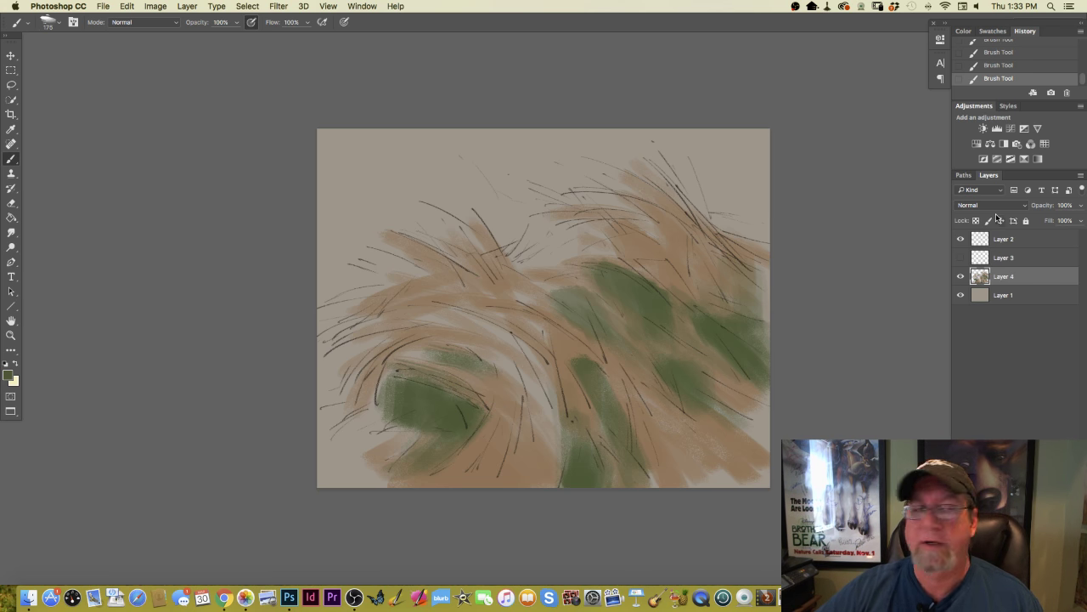
- Try the Multiply and Overlay blend modes on Layer 4 and return it to Normal
left_click(158, 27)
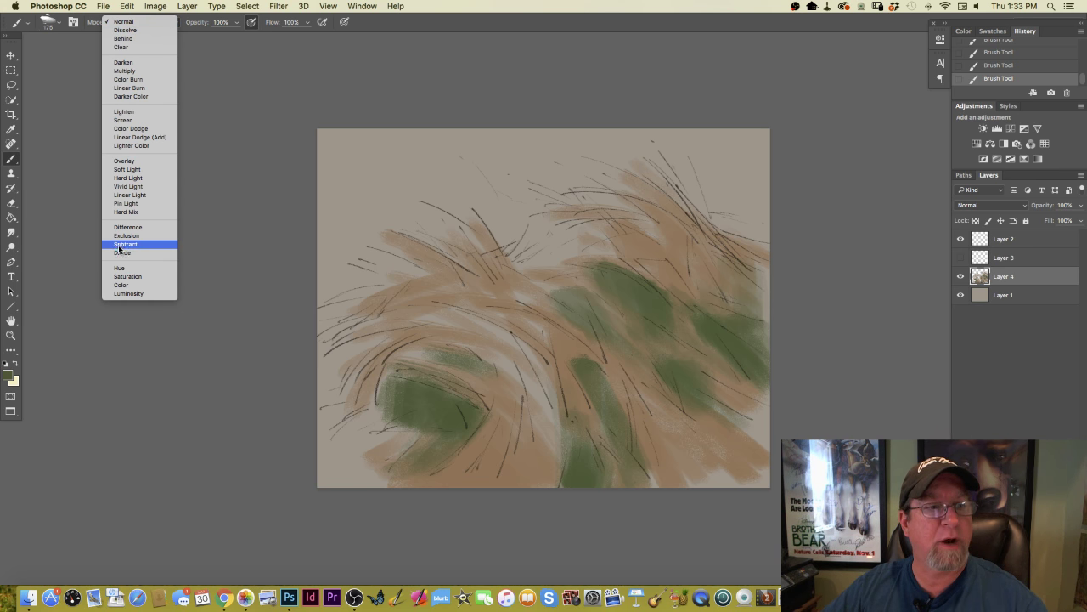
left_click(230, 157)
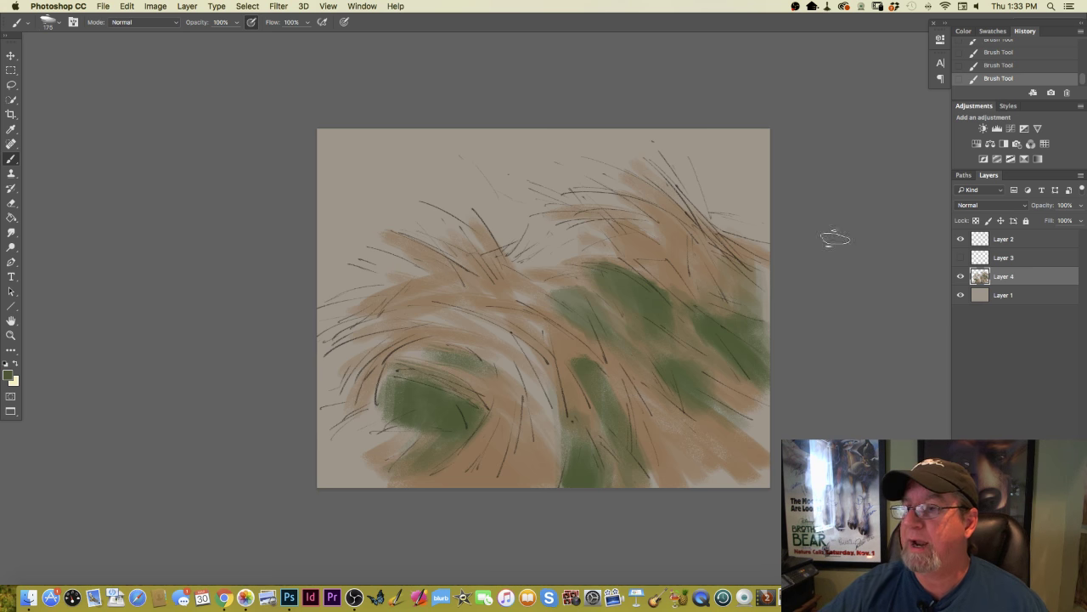
left_click(972, 206)
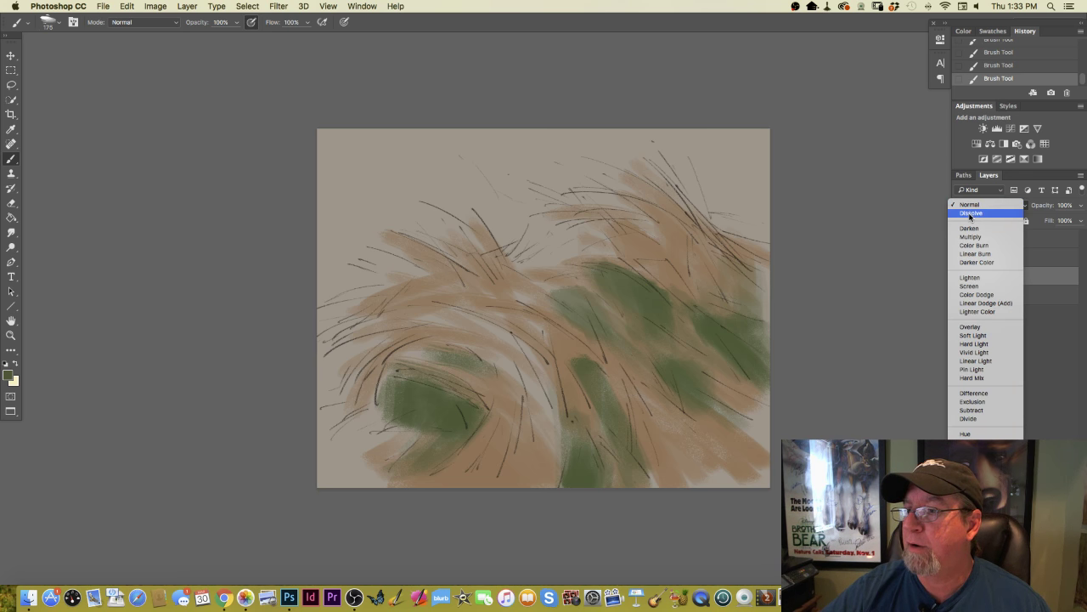
left_click(971, 237)
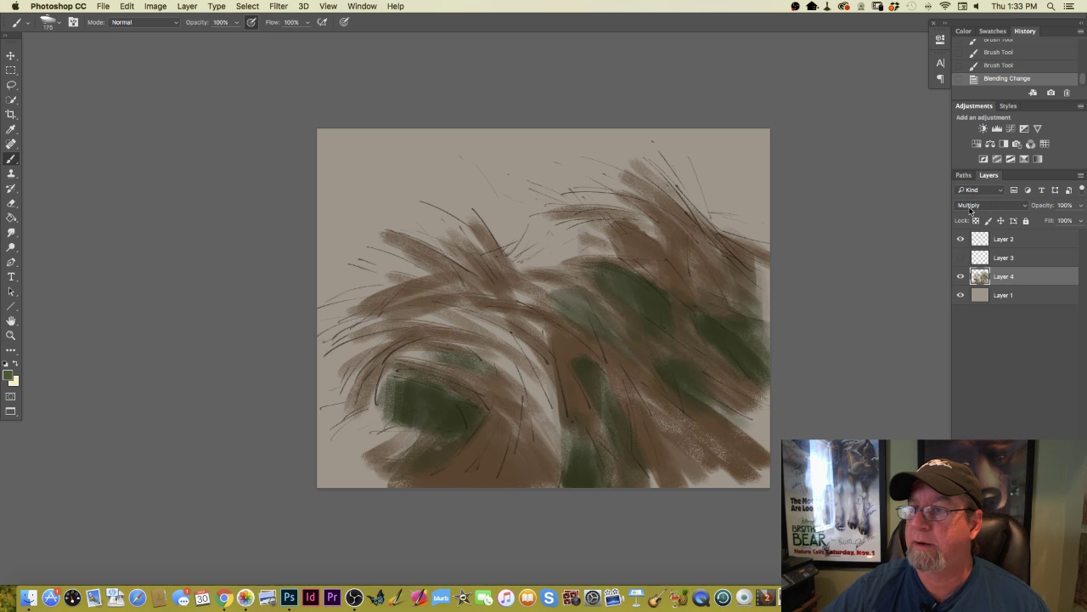
left_click(971, 210)
left_click(965, 174)
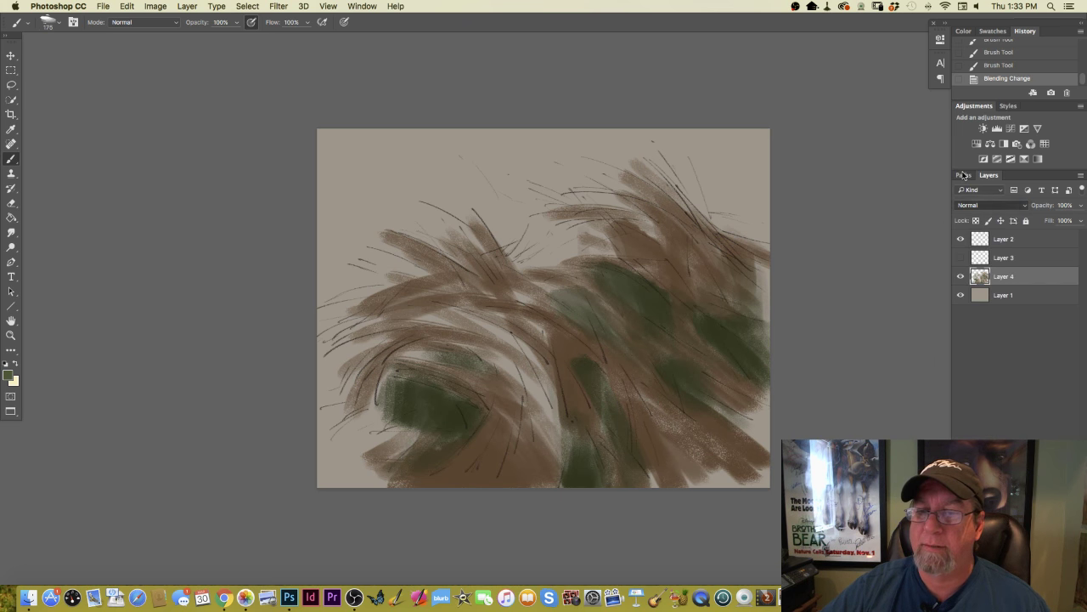
left_click(967, 209)
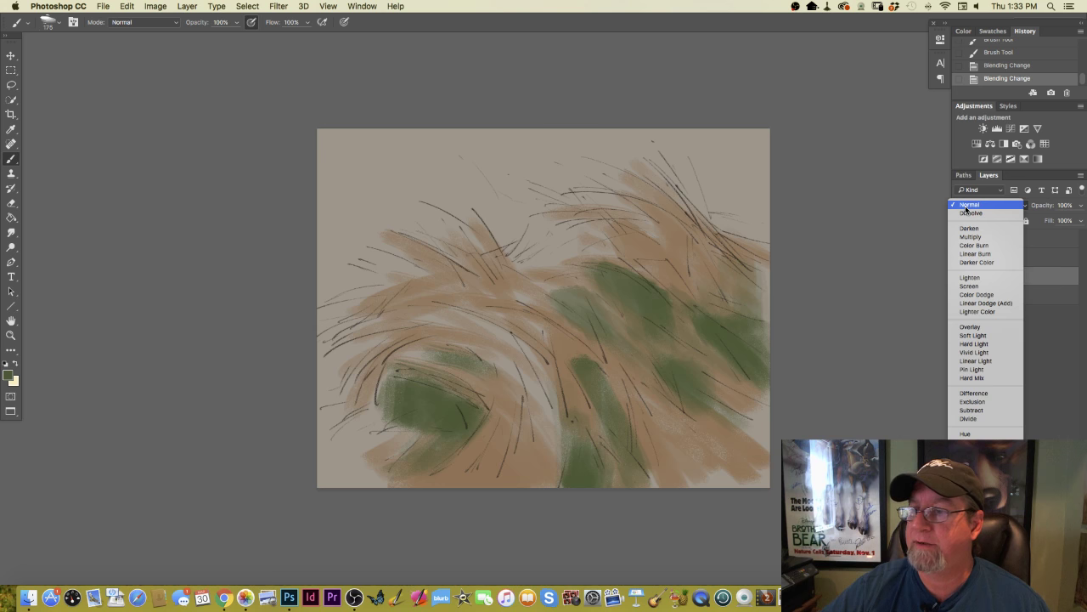
left_click(971, 328)
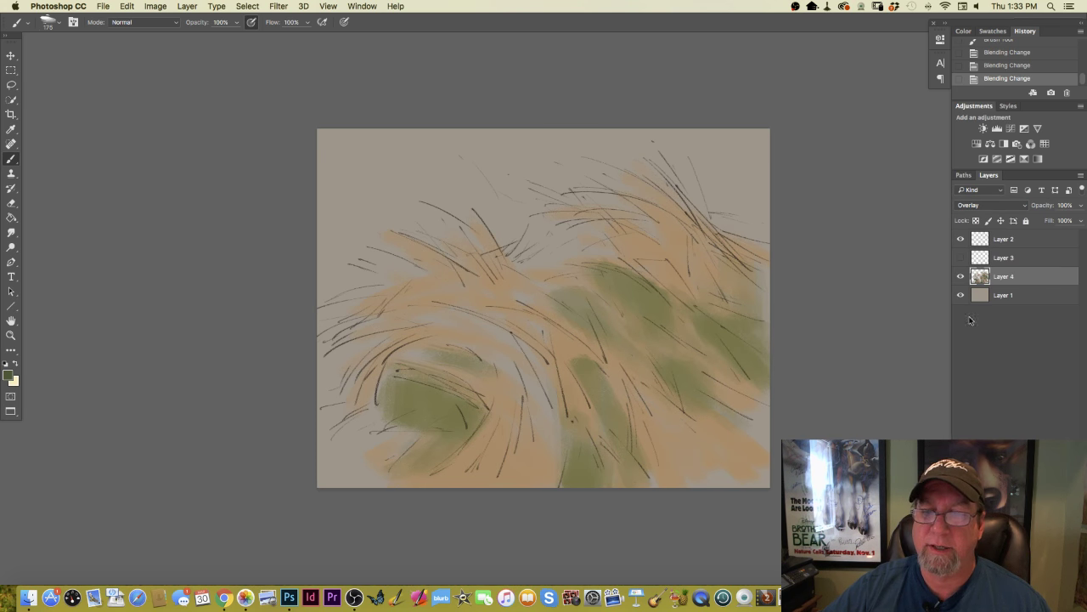
left_click(968, 207)
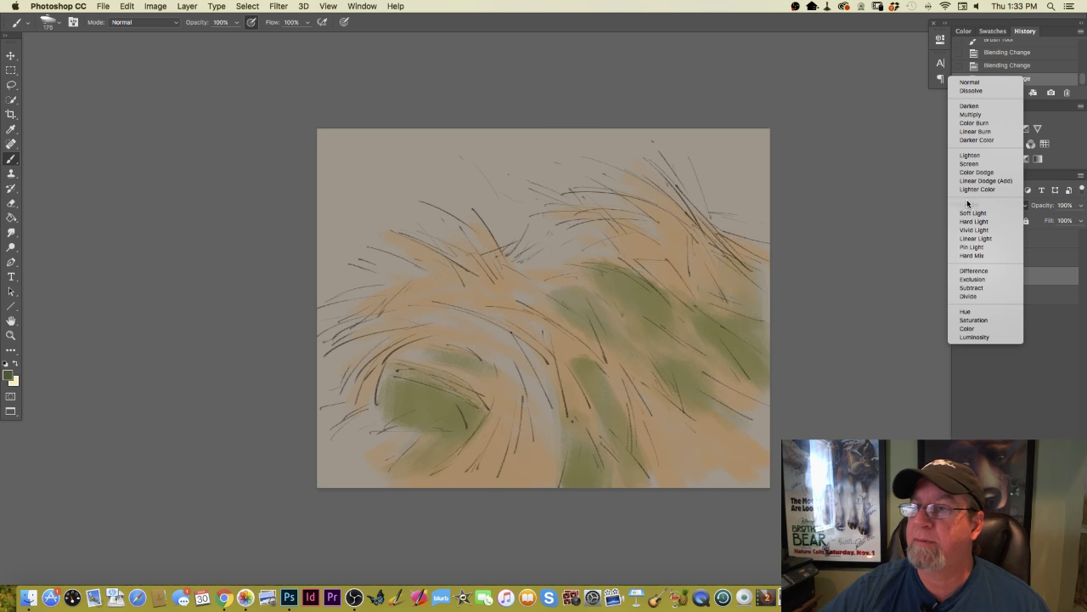
left_click(963, 83)
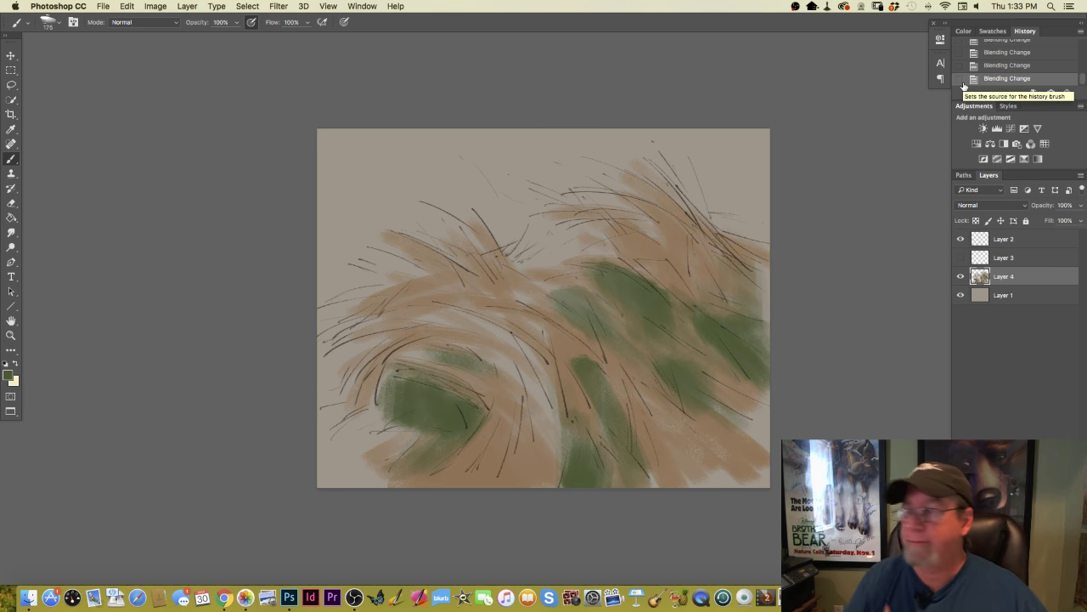
- Reduce the brush to 125 px and fill gaps on Layer 4 with green in the lower right, center and upper center
left_click_drag(692, 459, 748, 463)
mouse_move(722, 395)
left_mouse_down()
mouse_move(765, 450)
mouse_move(773, 442)
mouse_move(701, 424)
mouse_move(709, 471)
mouse_move(735, 484)
mouse_move(643, 416)
mouse_move(692, 466)
mouse_move(660, 466)
mouse_move(520, 346)
mouse_move(548, 429)
mouse_move(535, 393)
mouse_move(497, 356)
mouse_move(533, 391)
left_mouse_up()
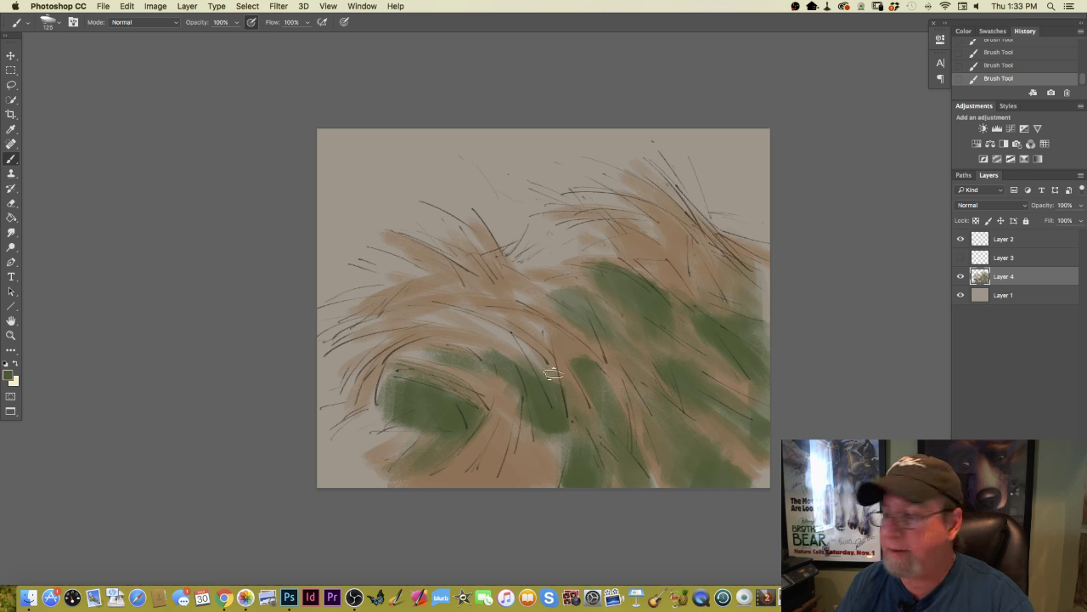
left_click_drag(540, 423, 561, 470)
mouse_move(527, 392)
left_mouse_down()
mouse_move(513, 424)
mouse_move(508, 398)
mouse_move(545, 386)
mouse_move(489, 327)
left_mouse_up()
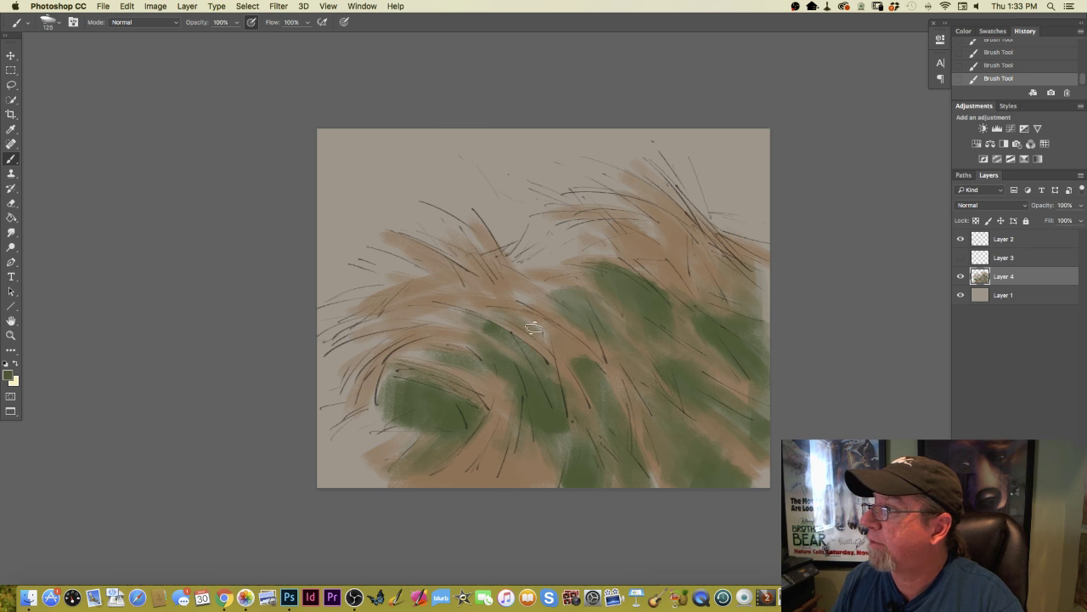
mouse_move(527, 278)
left_mouse_down()
mouse_move(552, 242)
mouse_move(601, 249)
mouse_move(584, 223)
mouse_move(516, 268)
left_mouse_up()
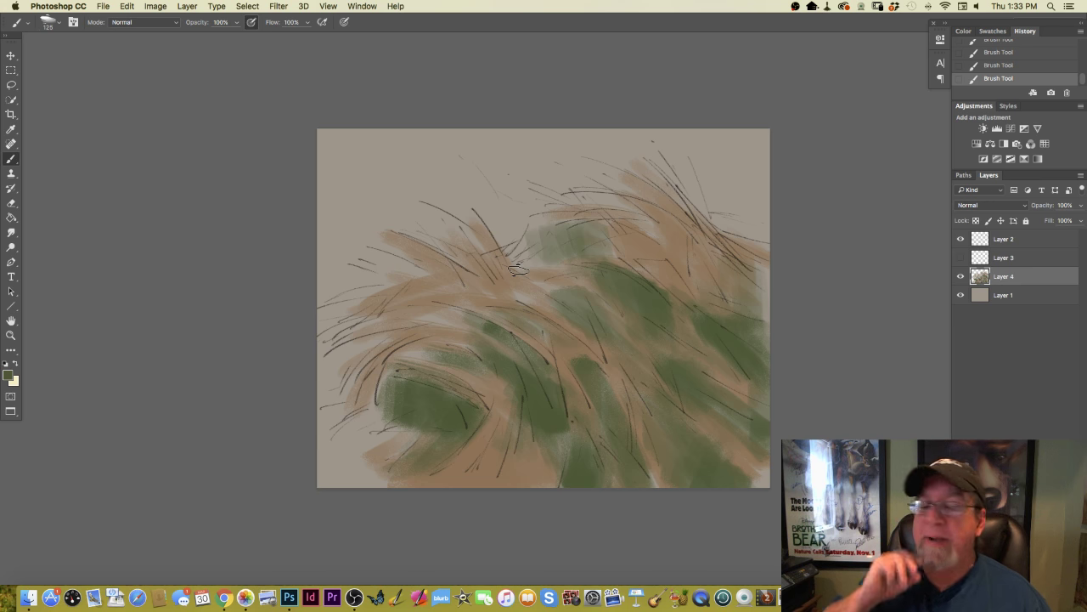
- Add a new layer directly above Layer 1 and paint green background foliage behind the upper right and upper left grass
left_click(1004, 296)
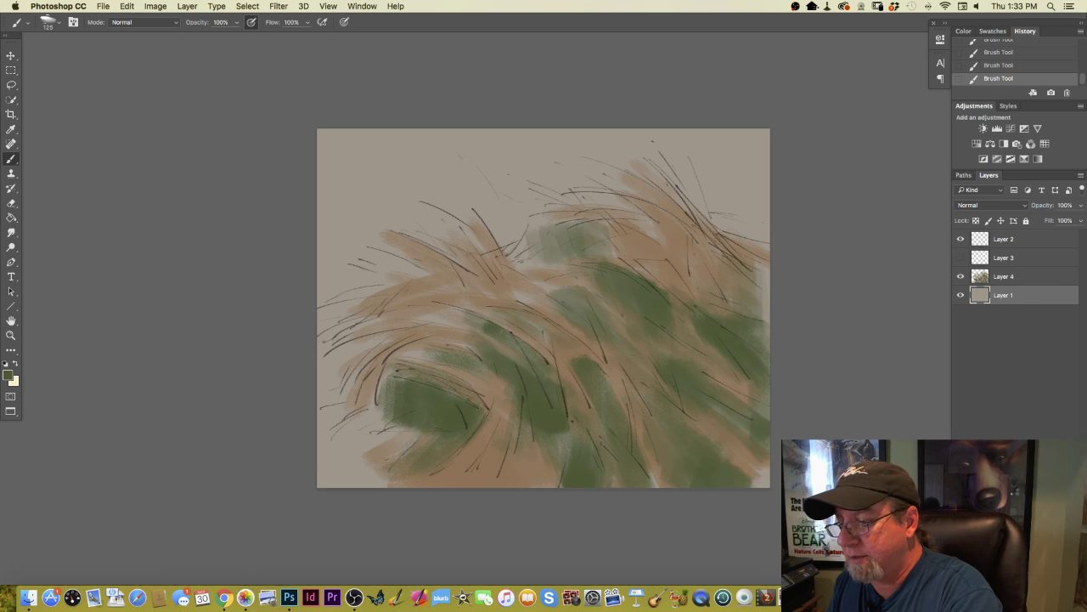
key("super+alt+shift+n")
mouse_move(767, 189)
left_mouse_down()
mouse_move(757, 245)
mouse_move(696, 201)
mouse_move(714, 224)
mouse_move(635, 179)
mouse_move(592, 186)
mouse_move(612, 210)
mouse_move(556, 207)
left_mouse_up()
mouse_move(433, 242)
left_mouse_down()
mouse_move(383, 226)
mouse_move(365, 255)
mouse_move(327, 264)
mouse_move(378, 293)
mouse_move(340, 255)
mouse_move(321, 328)
mouse_move(340, 367)
mouse_move(395, 296)
left_mouse_up()
mouse_move(434, 244)
left_mouse_down()
mouse_move(484, 247)
mouse_move(457, 204)
mouse_move(414, 203)
mouse_move(393, 218)
mouse_move(344, 190)
mouse_move(356, 243)
mouse_move(330, 221)
mouse_move(328, 258)
mouse_move(305, 232)
mouse_move(315, 197)
mouse_move(427, 209)
mouse_move(429, 173)
left_mouse_up()
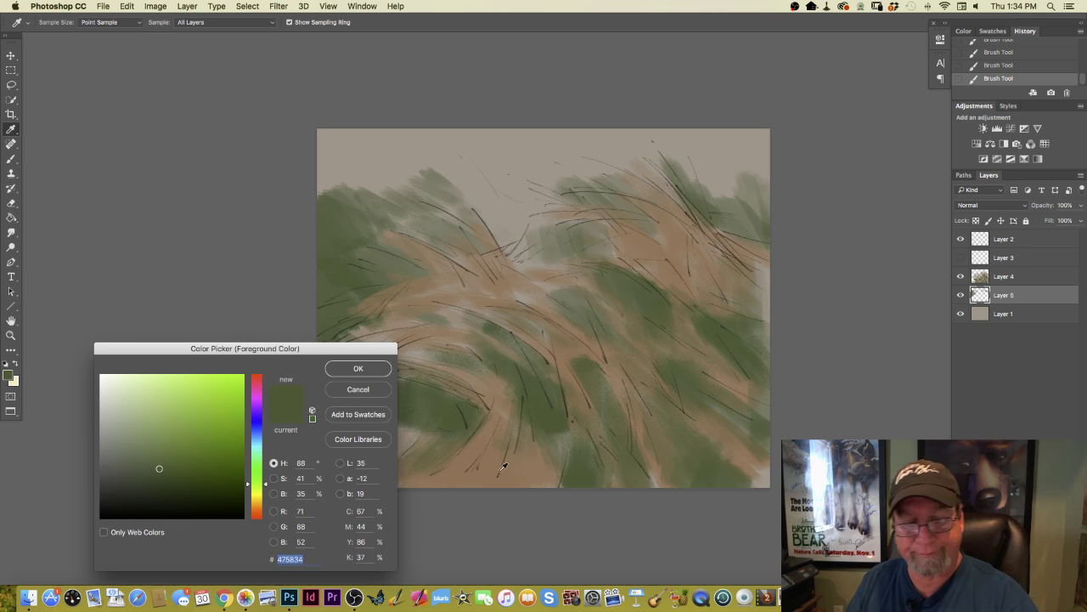
- Sample the brown from the lower grass, enlarge the brush to 220 px and paint brown background behind the upper left grass on Layer 5
left_click(402, 450)
left_click(337, 374)
key("b")
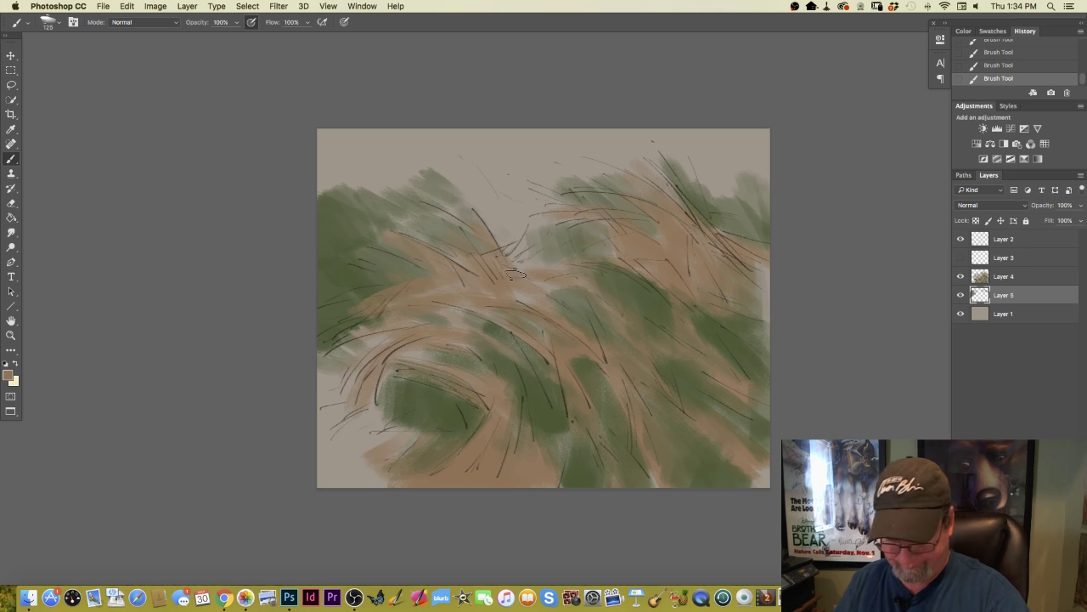
key("bracketright")
key("bracketright")
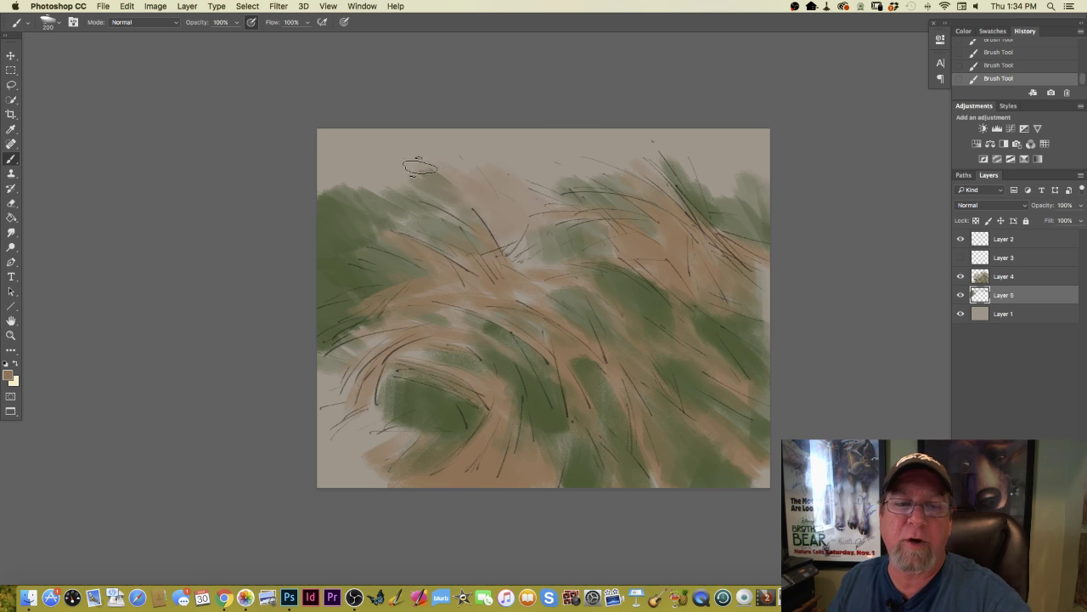
mouse_move(391, 161)
left_mouse_down()
mouse_move(409, 194)
mouse_move(477, 191)
mouse_move(381, 171)
mouse_move(373, 194)
mouse_move(362, 159)
mouse_move(366, 172)
mouse_move(360, 162)
mouse_move(331, 215)
mouse_move(331, 304)
left_mouse_up()
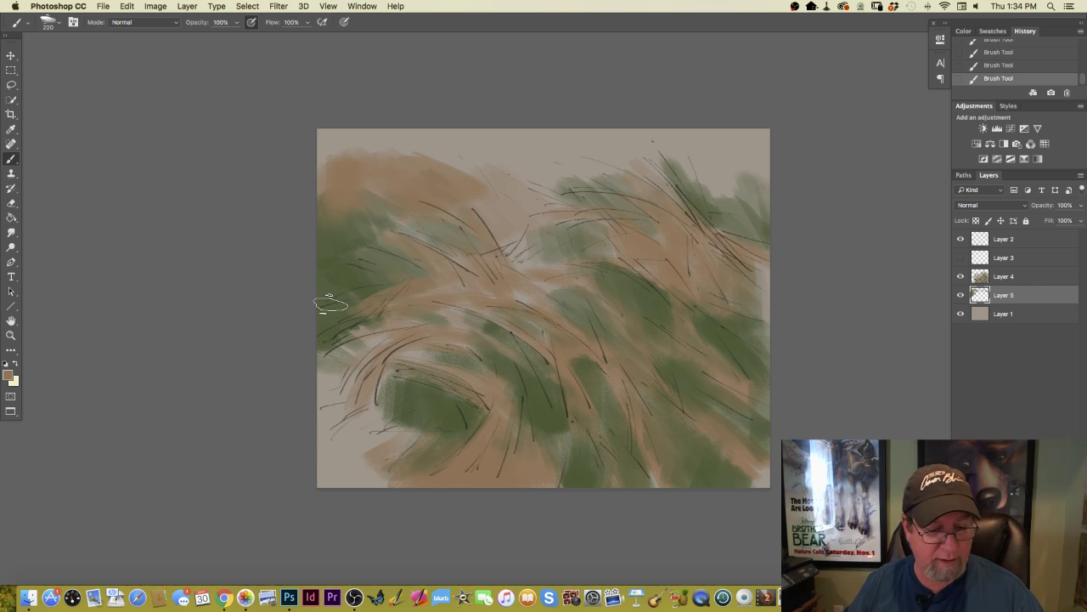
key("f")
key("f")
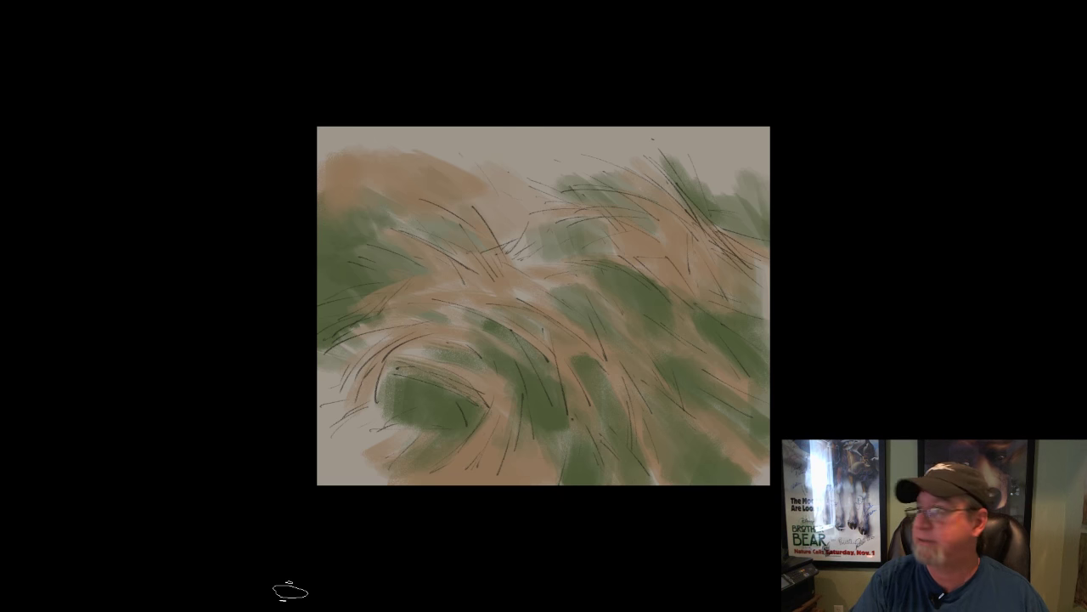
key("f")
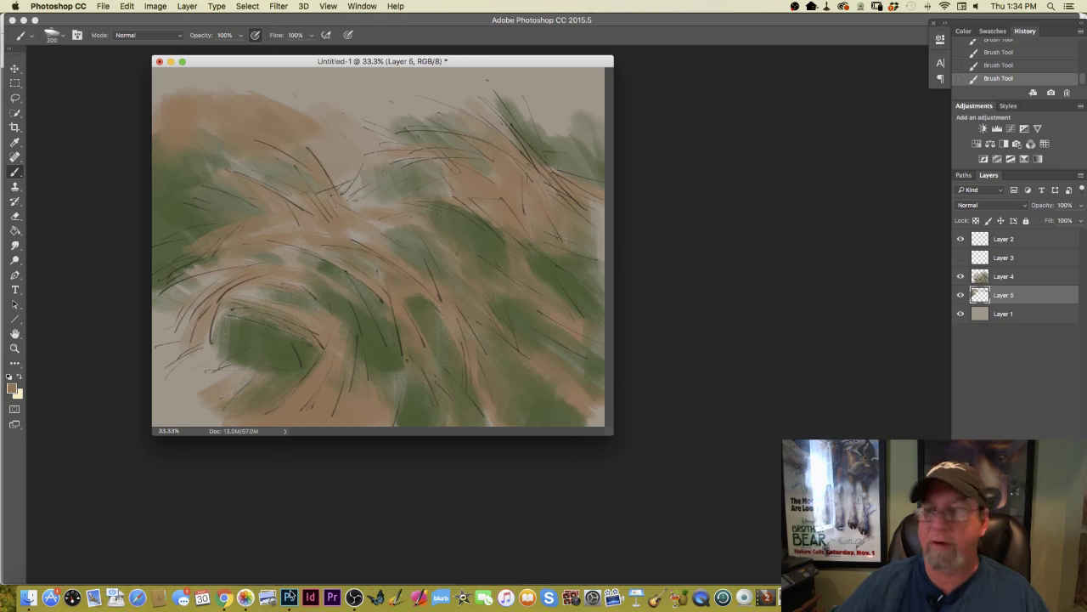
key("f")
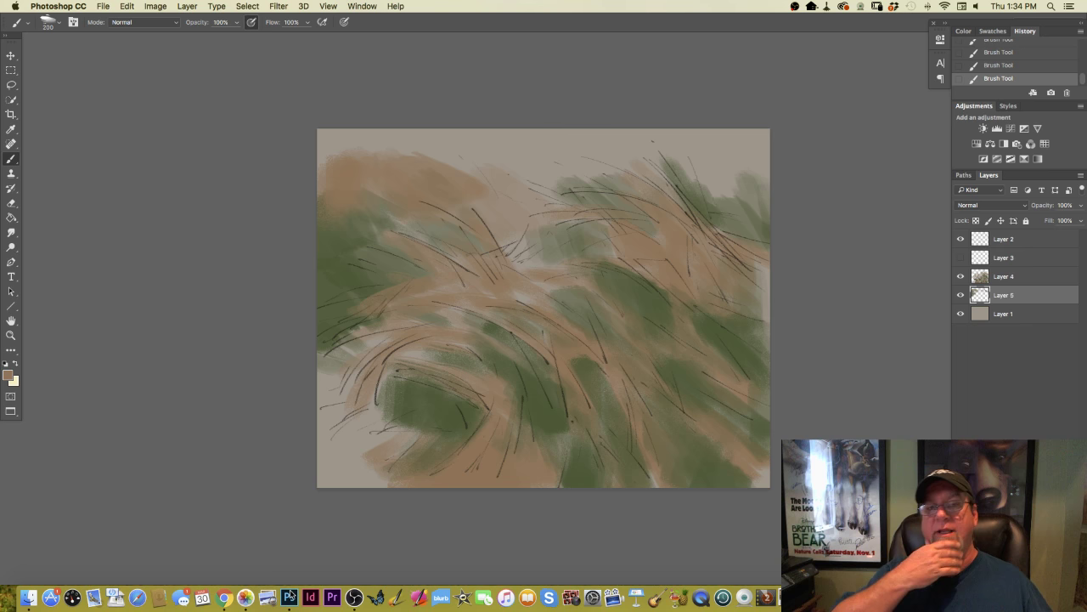
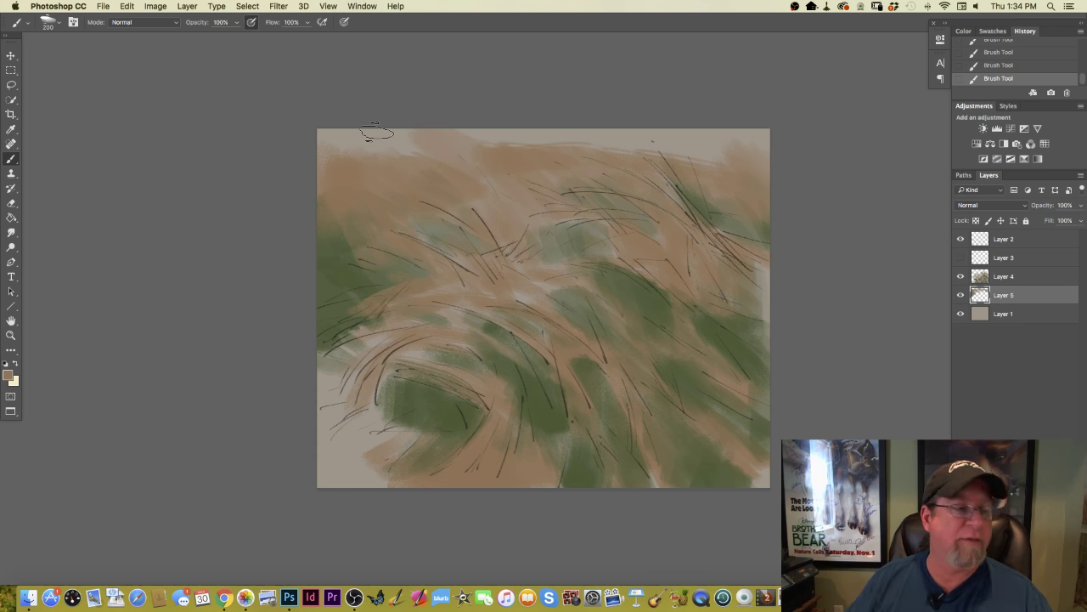
- Set the foreground color to the muted green #607d4e
left_click(8, 375)
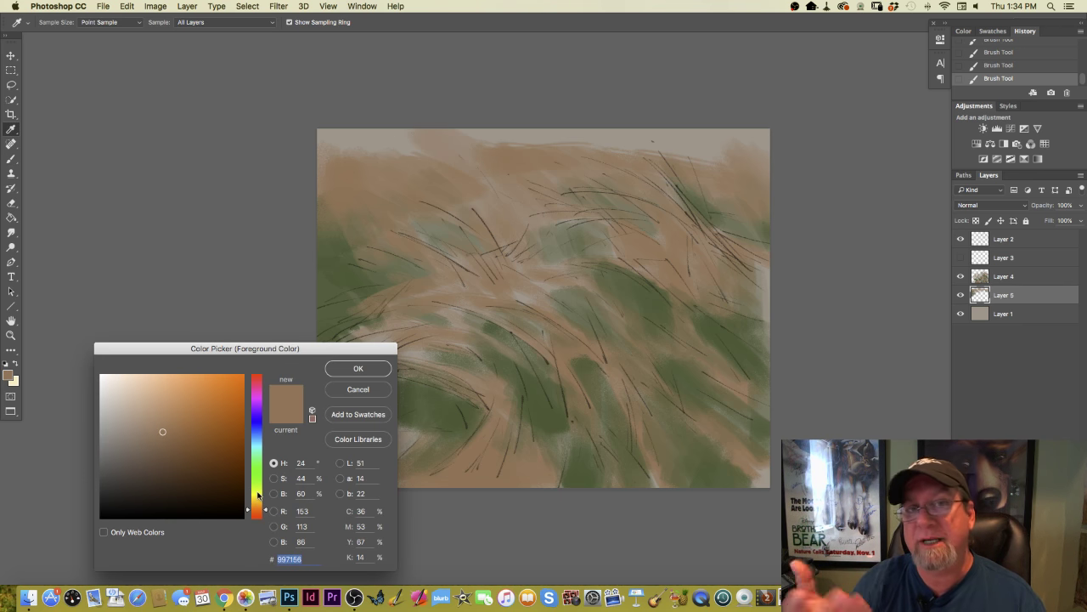
left_click(256, 482)
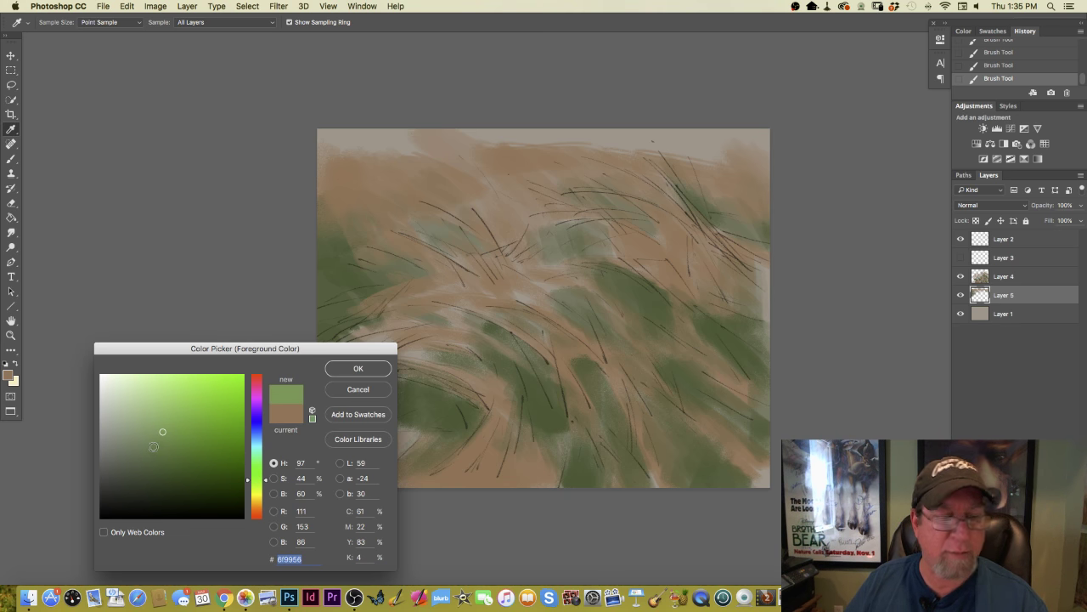
left_click(157, 447)
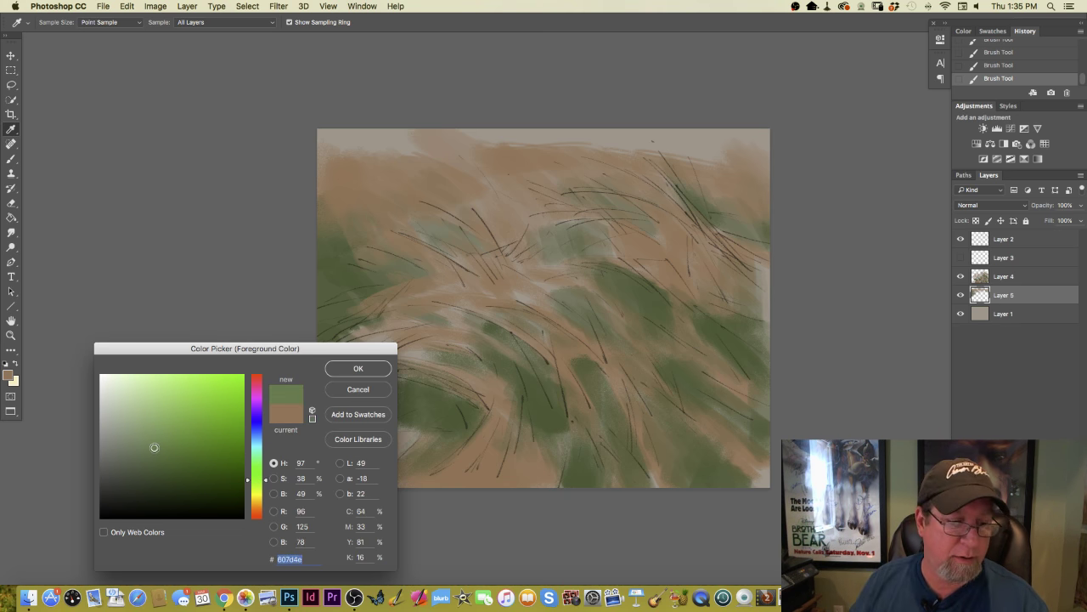
left_click(358, 368)
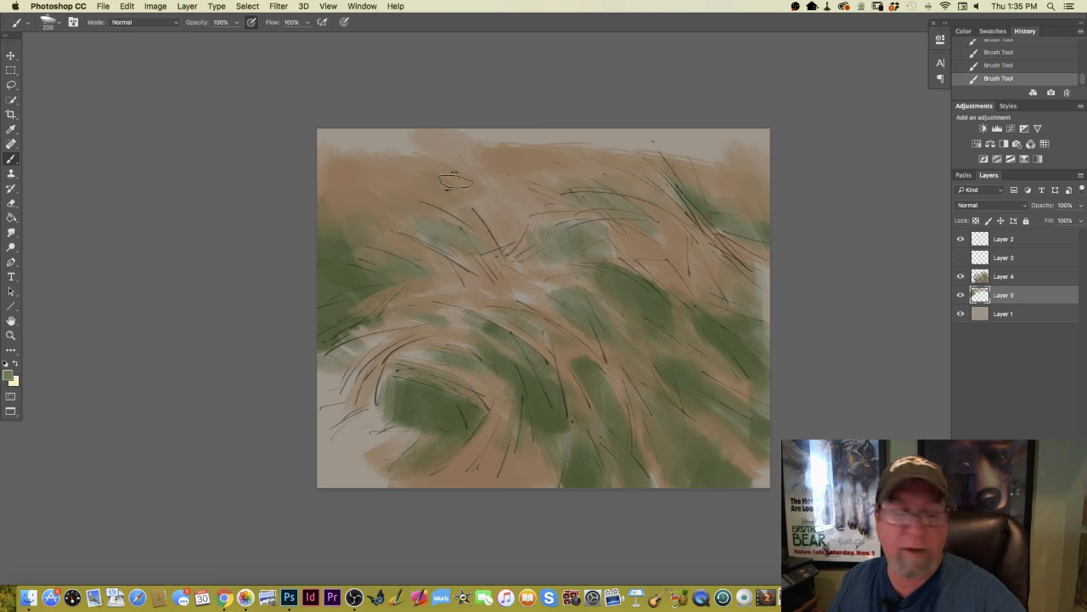
- Set the foreground color to the dark cool green #3a5642 and paint shadow patches on Layer 5 in the upper left, upper center and lower left
left_click(10, 375)
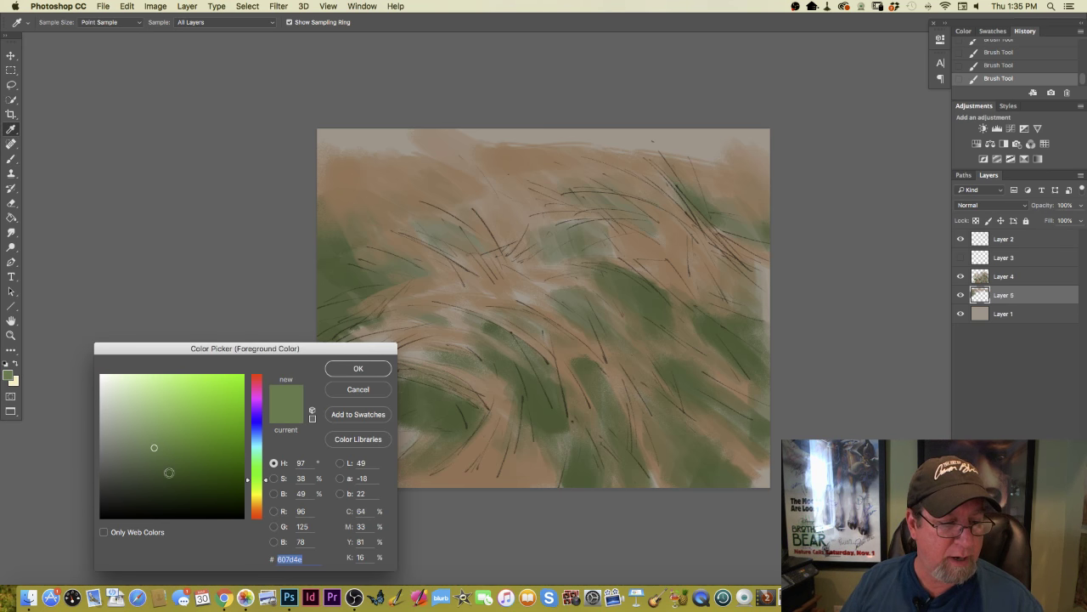
left_click(258, 466)
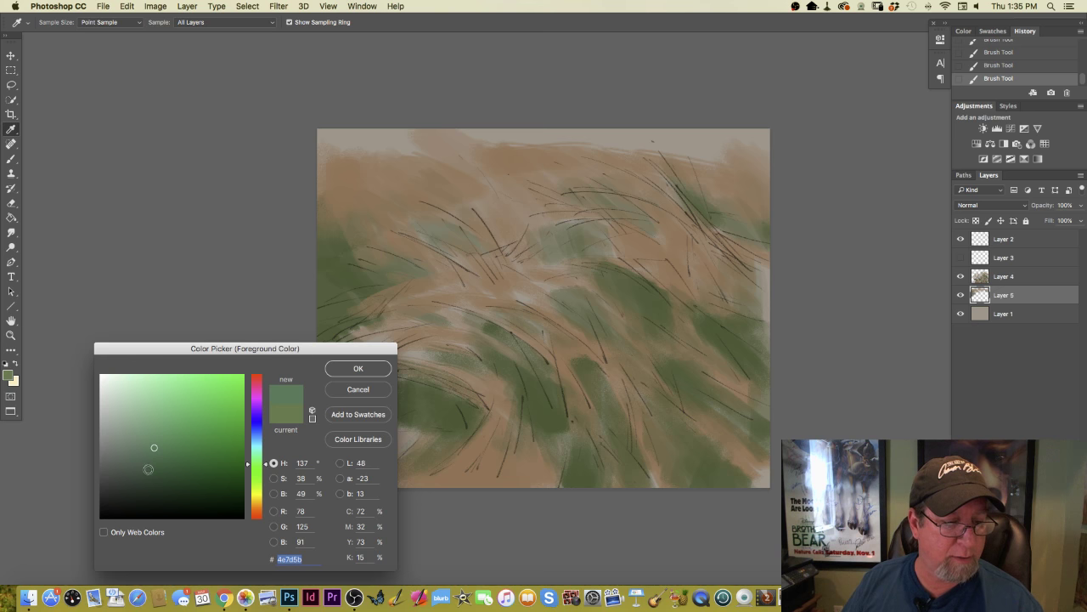
left_click(147, 469)
left_click(358, 368)
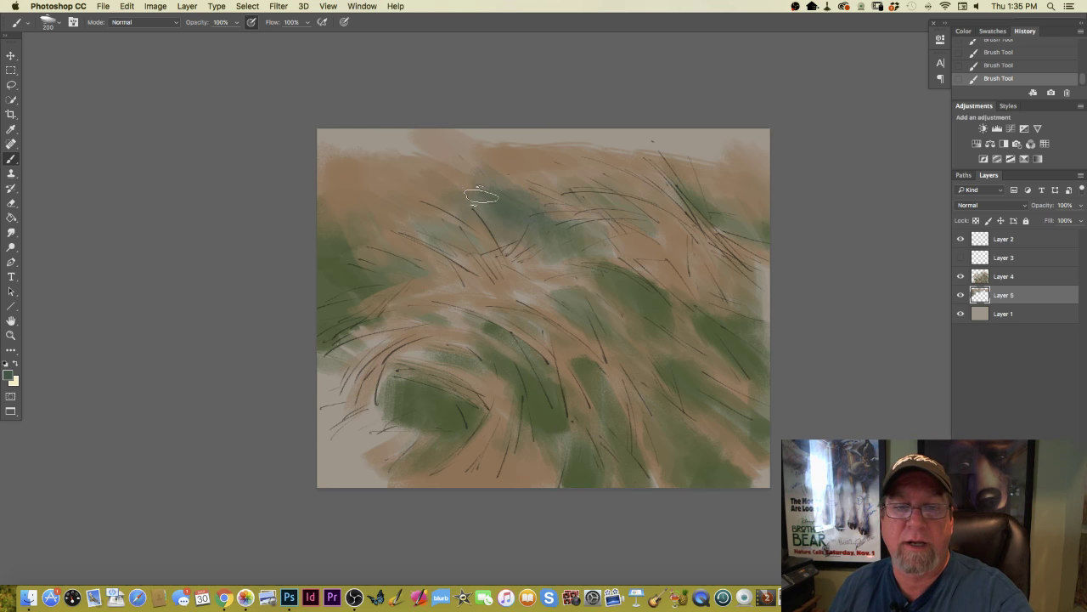
mouse_move(422, 196)
left_mouse_down()
mouse_move(405, 223)
mouse_move(385, 200)
mouse_move(396, 229)
mouse_move(381, 266)
left_mouse_up()
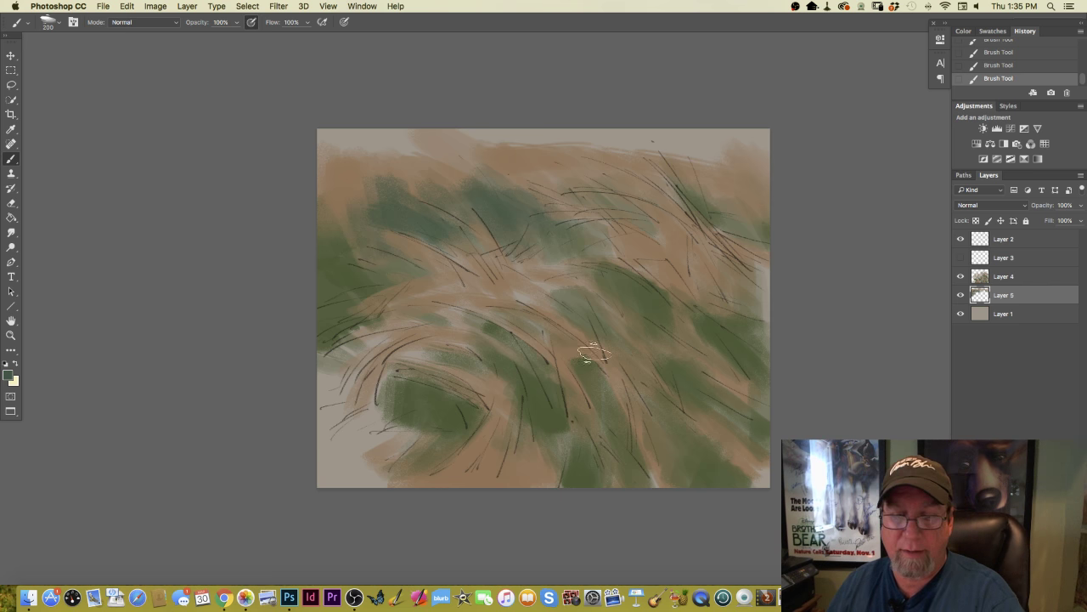
left_click_drag(437, 413, 401, 425)
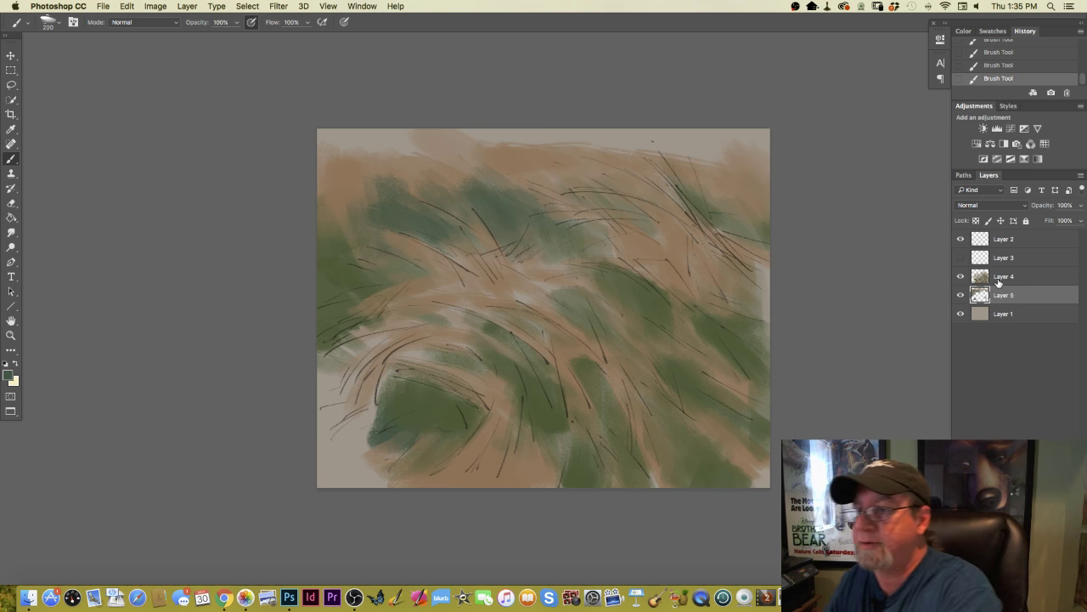
- Select Layer 4 and paint the cool dark green into the lower left hollow, the lower center shadow and the center of the grass
key("alt+bracketright")
mouse_move(393, 424)
left_mouse_down()
mouse_move(386, 470)
mouse_move(350, 457)
mouse_move(445, 422)
mouse_move(332, 463)
left_mouse_up()
mouse_move(535, 407)
left_mouse_down()
mouse_move(552, 387)
mouse_move(522, 336)
mouse_move(565, 339)
left_mouse_up()
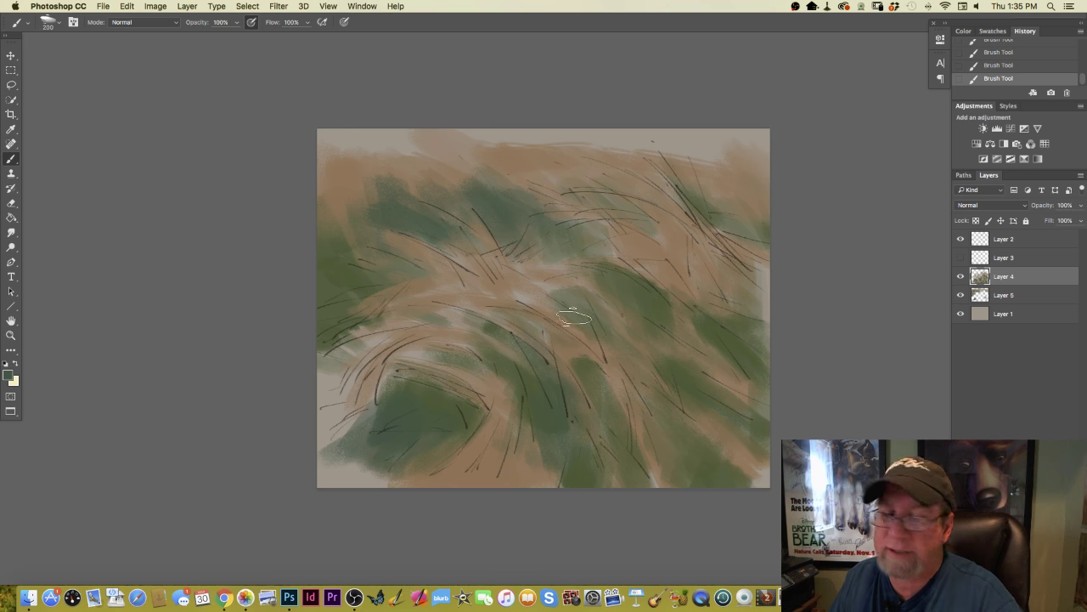
left_click_drag(548, 287, 488, 289)
- Sample the canvas brown, lighten it to #ab8465 and paint lighter grass strokes on Layer 4 through the lower center and upper right with a 175 px brush
left_click(10, 375)
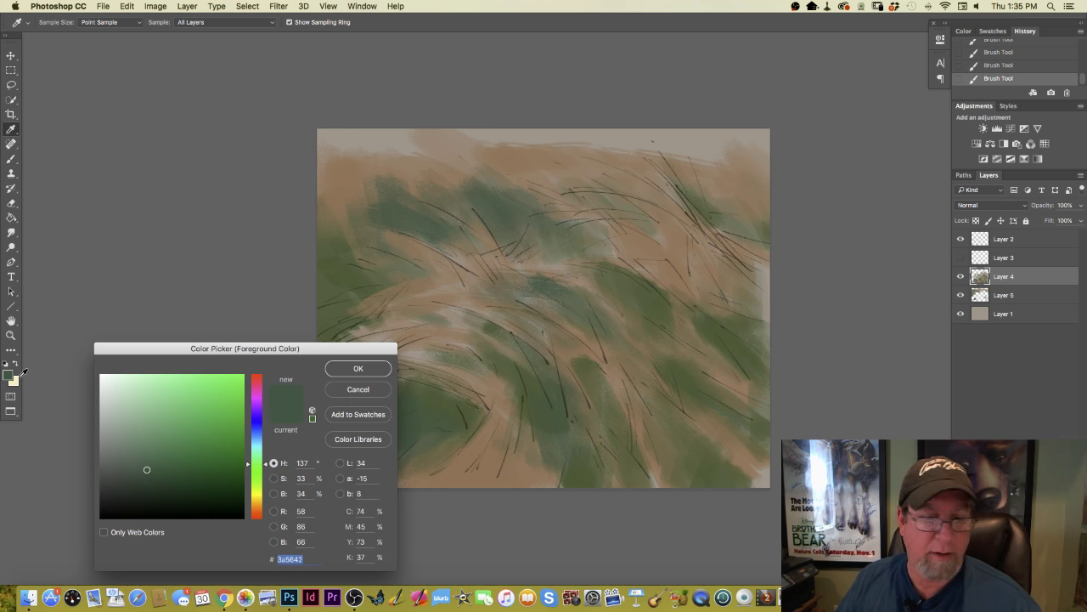
left_click(489, 462)
left_click(342, 374)
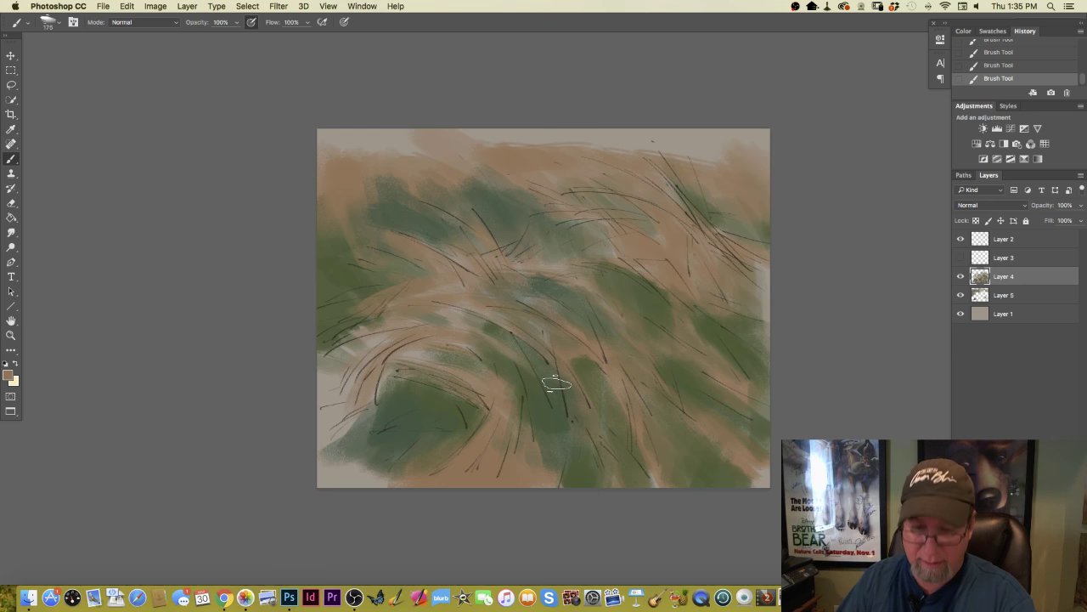
left_click(9, 376)
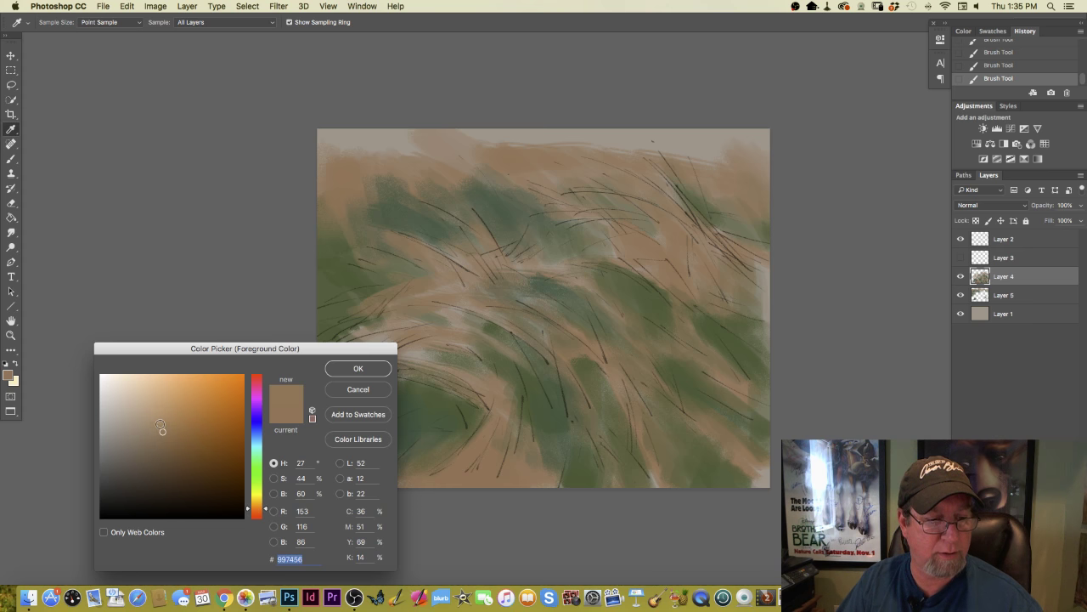
left_click(158, 421)
left_click(328, 372)
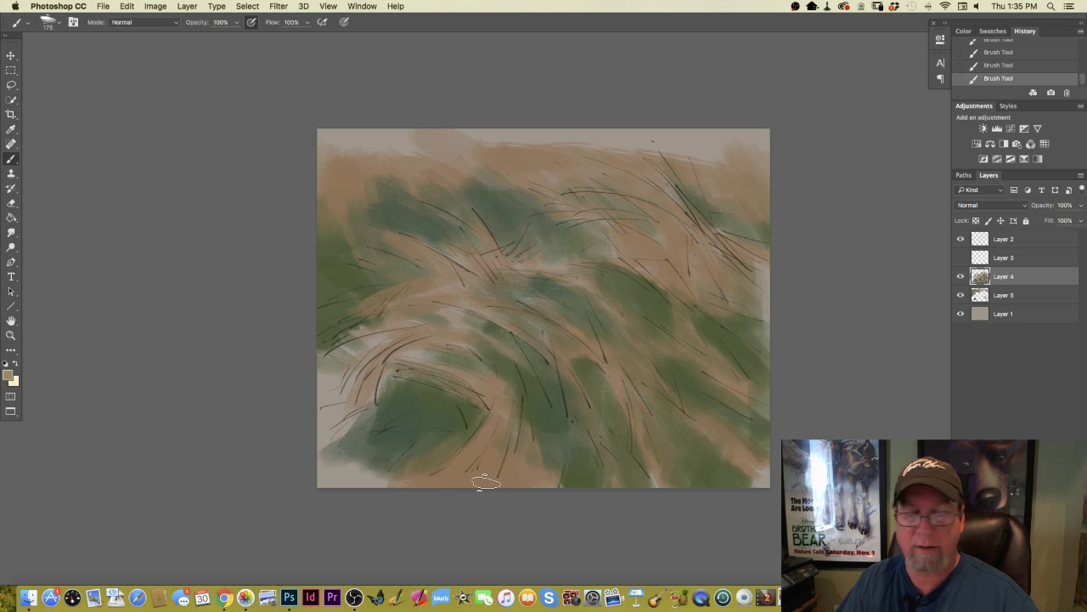
mouse_move(533, 400)
left_mouse_down()
mouse_move(518, 427)
mouse_move(547, 473)
mouse_move(475, 472)
mouse_move(481, 394)
mouse_move(446, 442)
mouse_move(475, 362)
mouse_move(566, 388)
left_mouse_up()
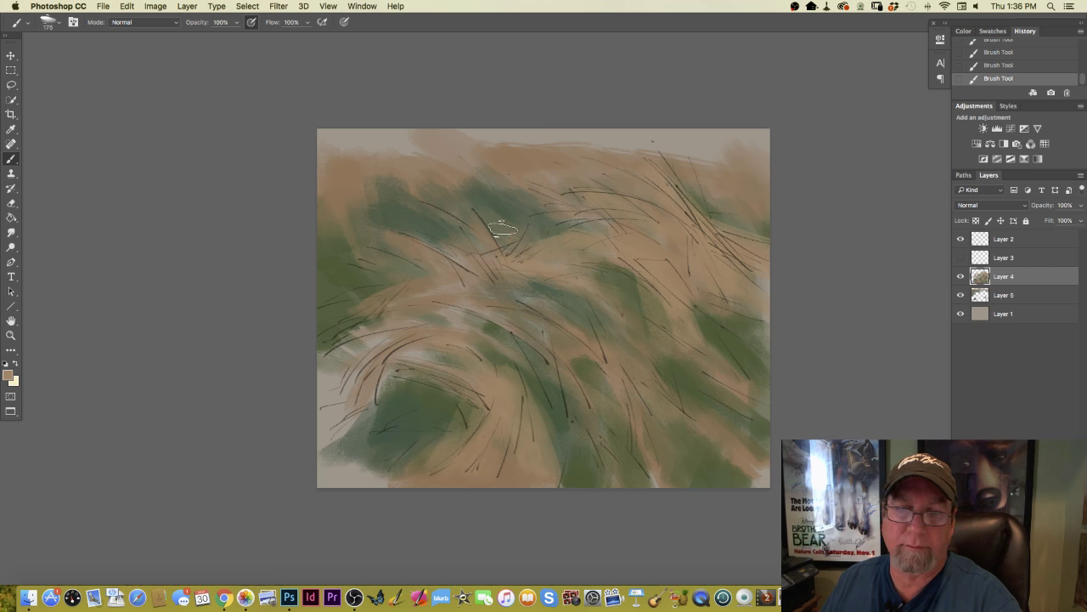
- Shift the foreground color to a darker reddish brown with hue 14 and paint it through the grass on Layer 4 and across the lower left corner
key("i")
left_click(8, 375)
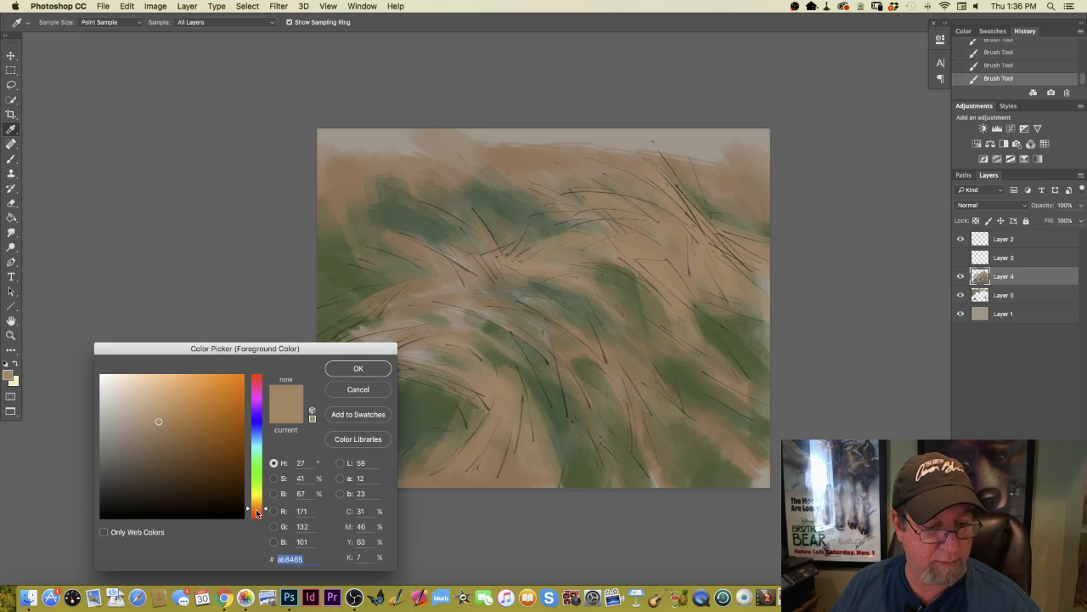
left_click(257, 513)
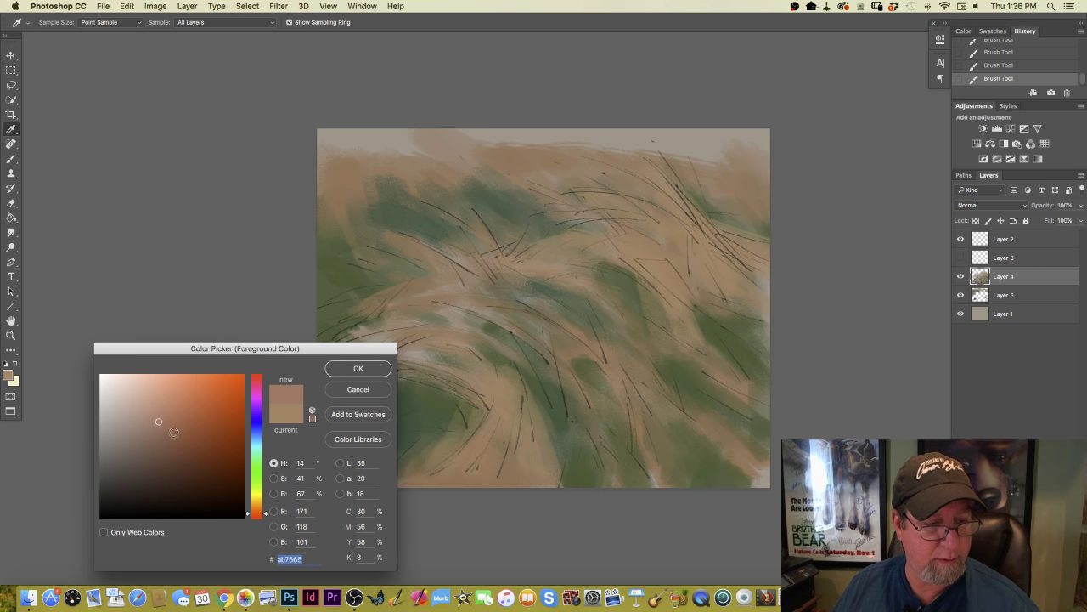
left_click(173, 432)
left_click(358, 367)
key("b")
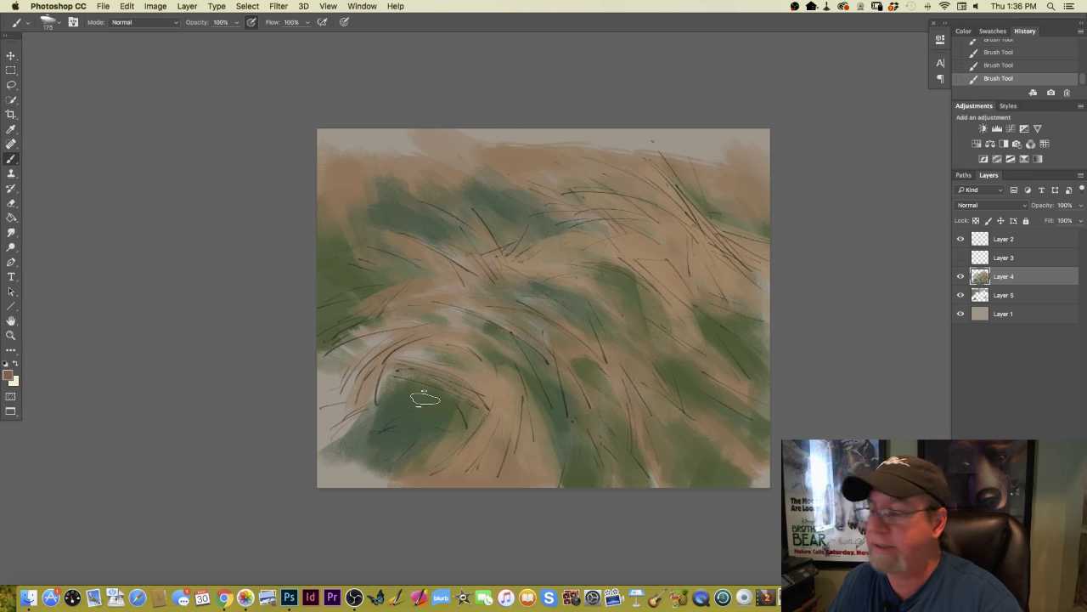
left_click_drag(661, 261, 642, 260)
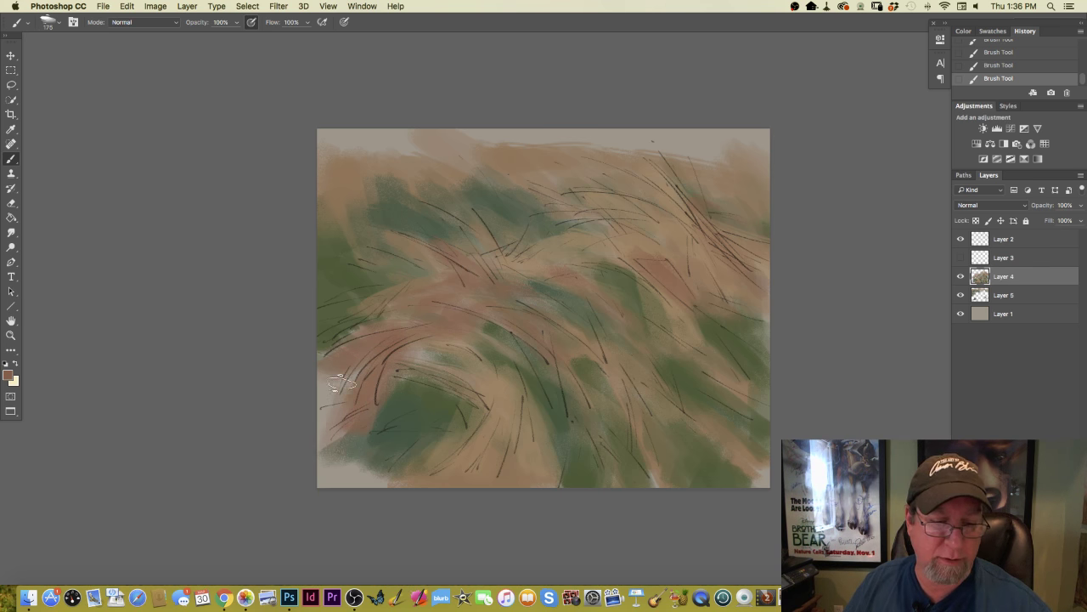
mouse_move(411, 468)
left_mouse_down()
mouse_move(327, 452)
mouse_move(346, 492)
mouse_move(301, 489)
left_mouse_up()
mouse_move(424, 420)
left_mouse_down()
mouse_move(449, 461)
mouse_move(498, 433)
mouse_move(508, 394)
mouse_move(490, 451)
mouse_move(501, 377)
left_mouse_up()
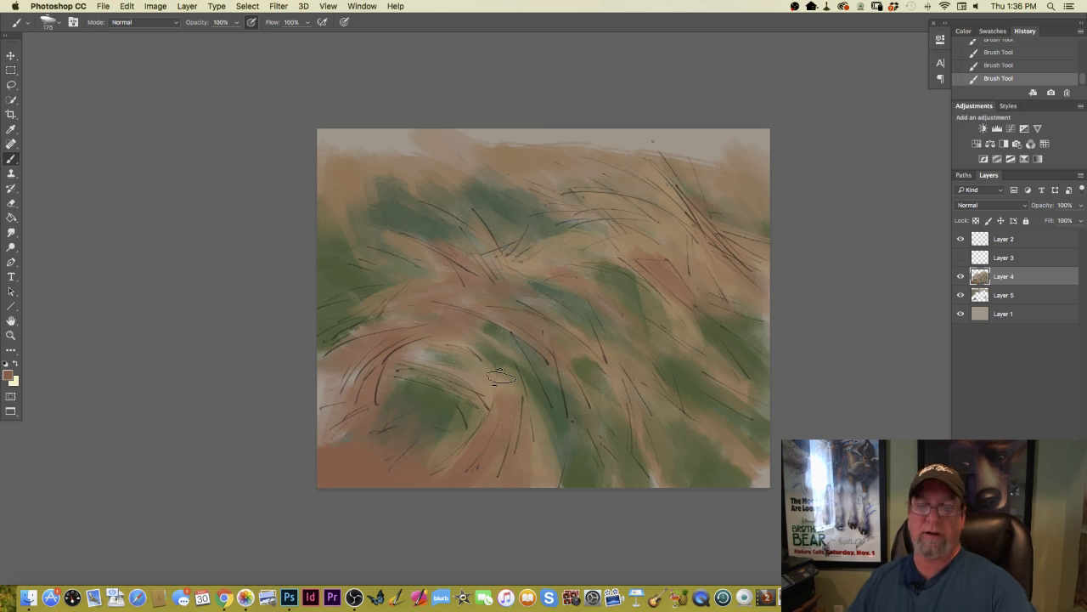
- Set the foreground color to the golden brown #a67d51 and paint golden strokes on Layer 4 over the left, center and upper right grass
left_click(8, 376)
left_click_drag(253, 511, 257, 506)
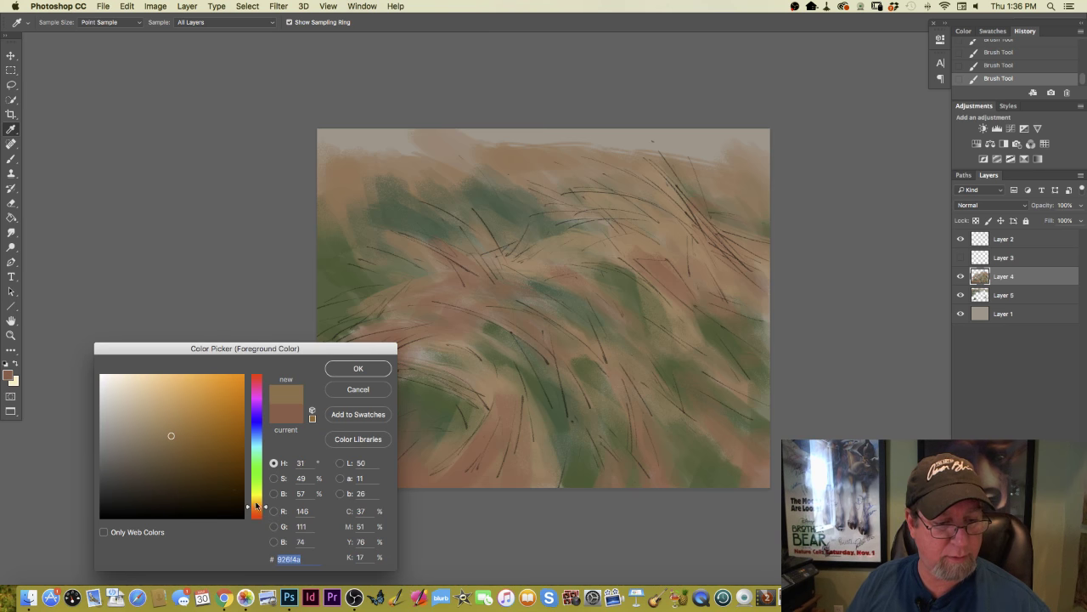
left_click(175, 423)
left_click(348, 369)
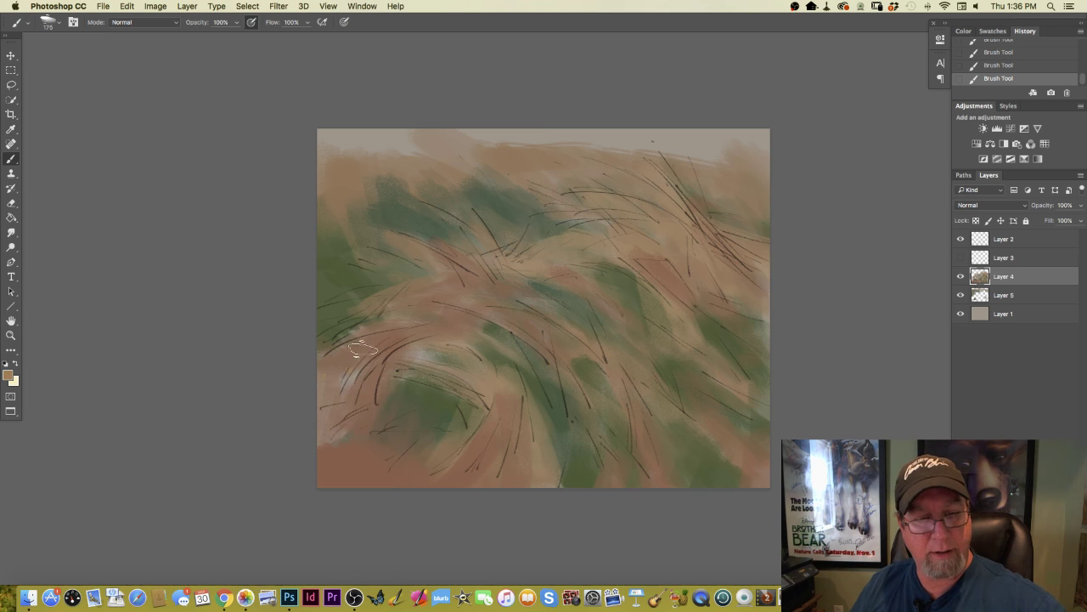
mouse_move(345, 387)
left_mouse_down()
mouse_move(354, 358)
mouse_move(317, 367)
mouse_move(371, 329)
left_mouse_up()
left_click_drag(538, 336, 453, 314)
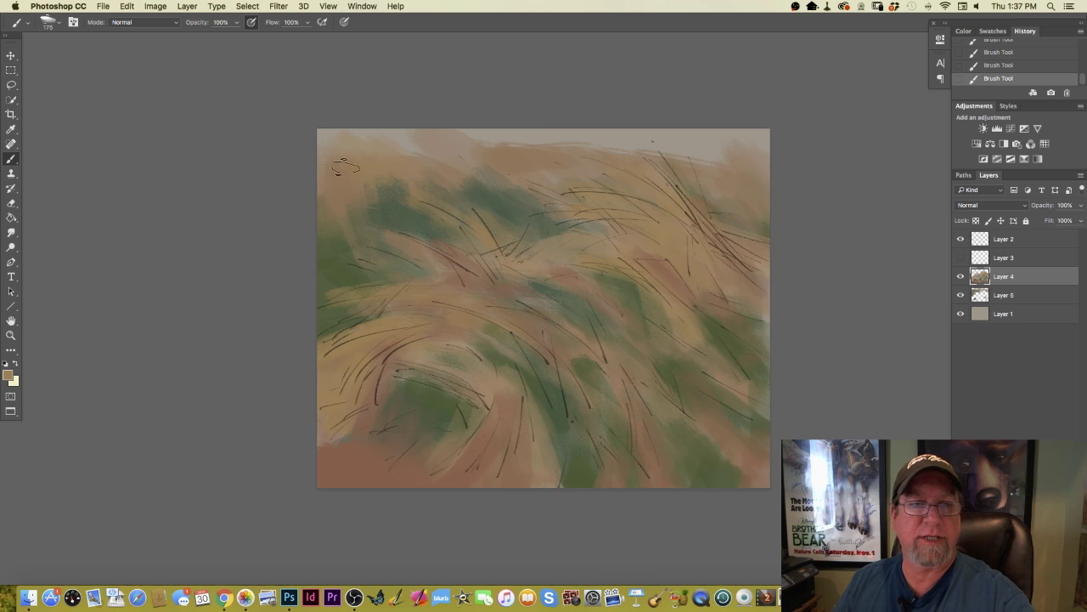
- Set the foreground color to the muted green #4f6f56 and paint foliage on Layer 4 across the upper left corner
left_click(10, 374)
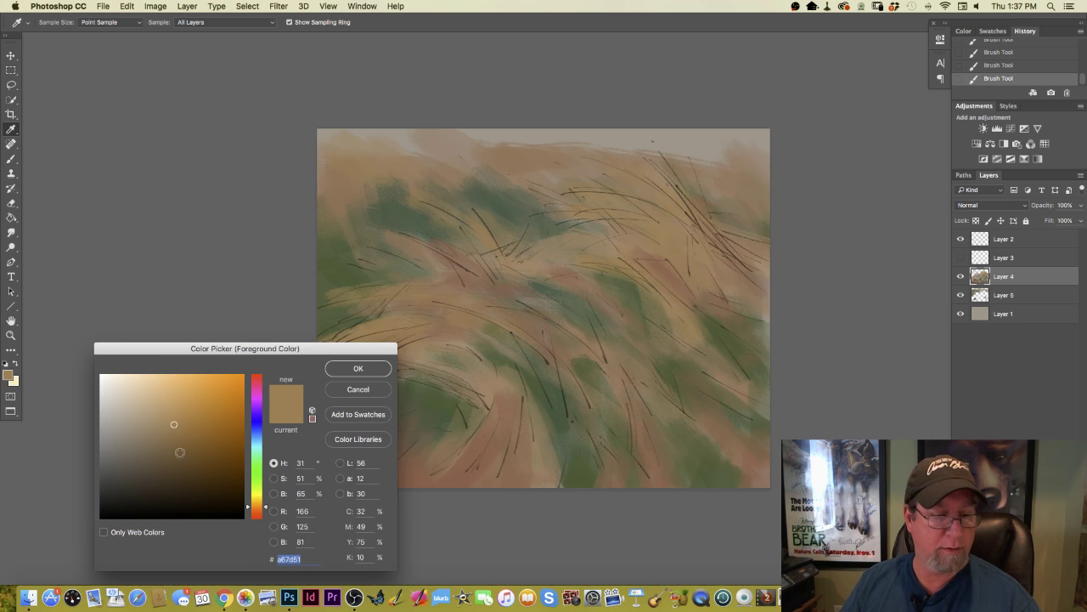
left_click(254, 467)
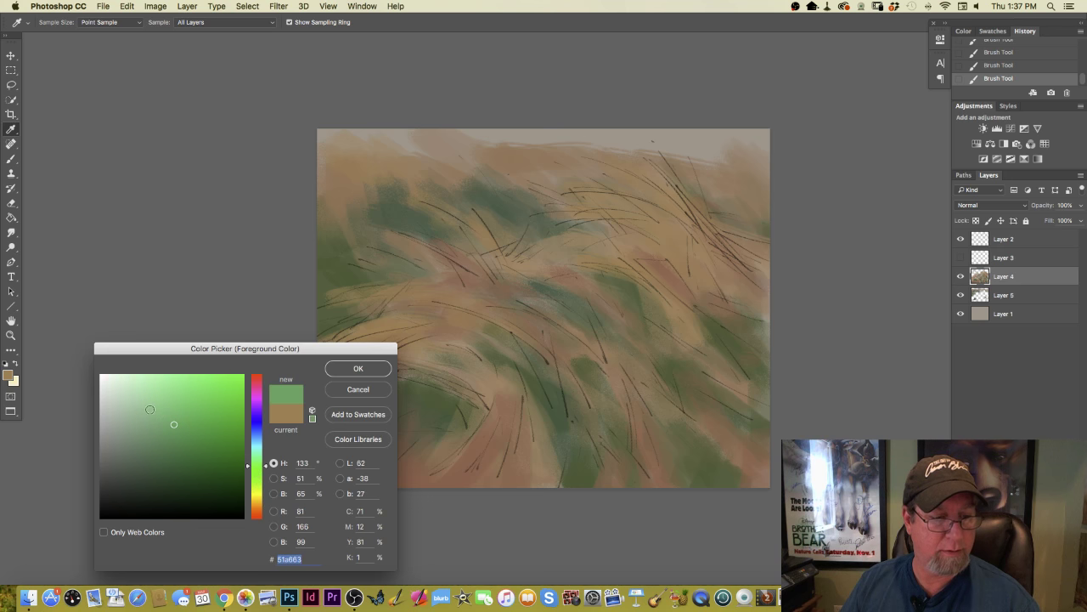
left_click(141, 455)
left_click(348, 371)
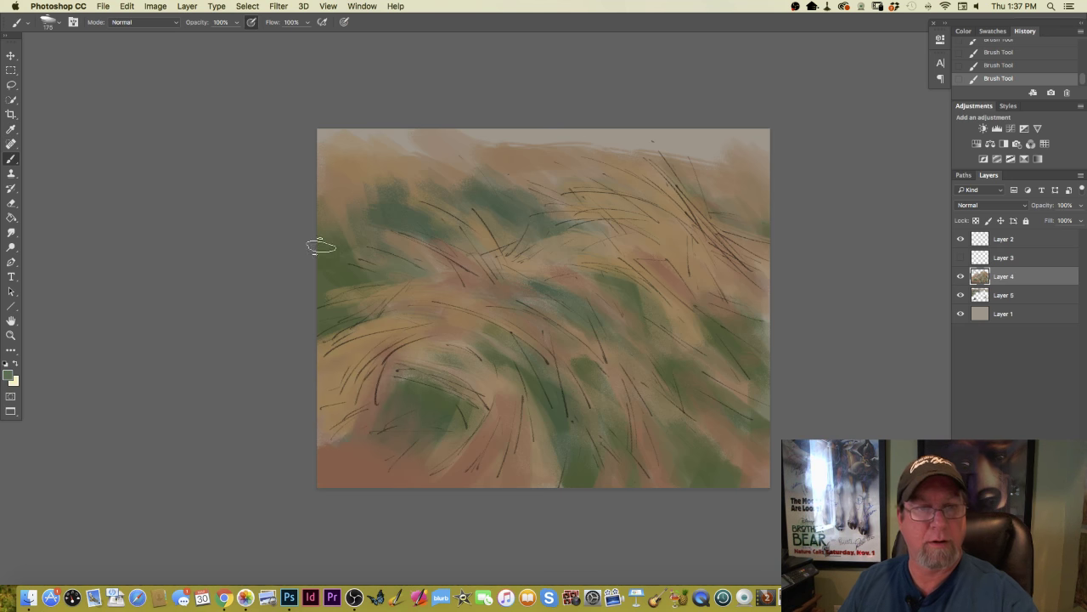
mouse_move(394, 144)
left_mouse_down()
mouse_move(354, 112)
mouse_move(370, 139)
mouse_move(361, 158)
mouse_move(344, 124)
mouse_move(327, 127)
mouse_move(323, 159)
mouse_move(333, 133)
mouse_move(359, 132)
mouse_move(391, 185)
mouse_move(317, 137)
mouse_move(353, 123)
mouse_move(425, 141)
mouse_move(422, 117)
mouse_move(485, 142)
left_mouse_up()
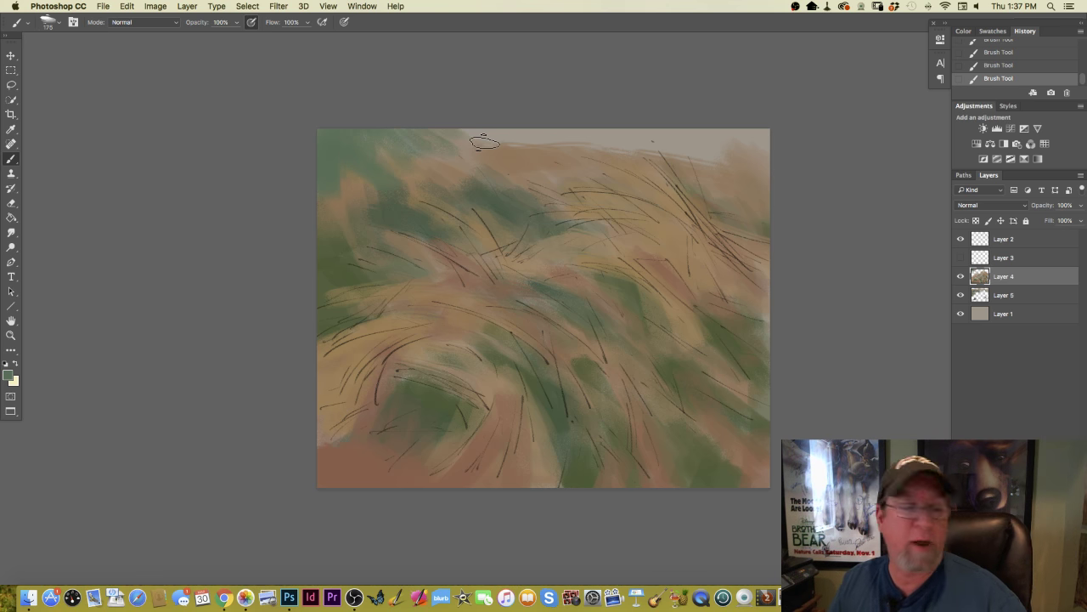
- Keep the muted green #4f6f56 as foreground color and paint it on Layer 4 along the canvas's top edge from the upper right corner leftward
left_click(10, 377)
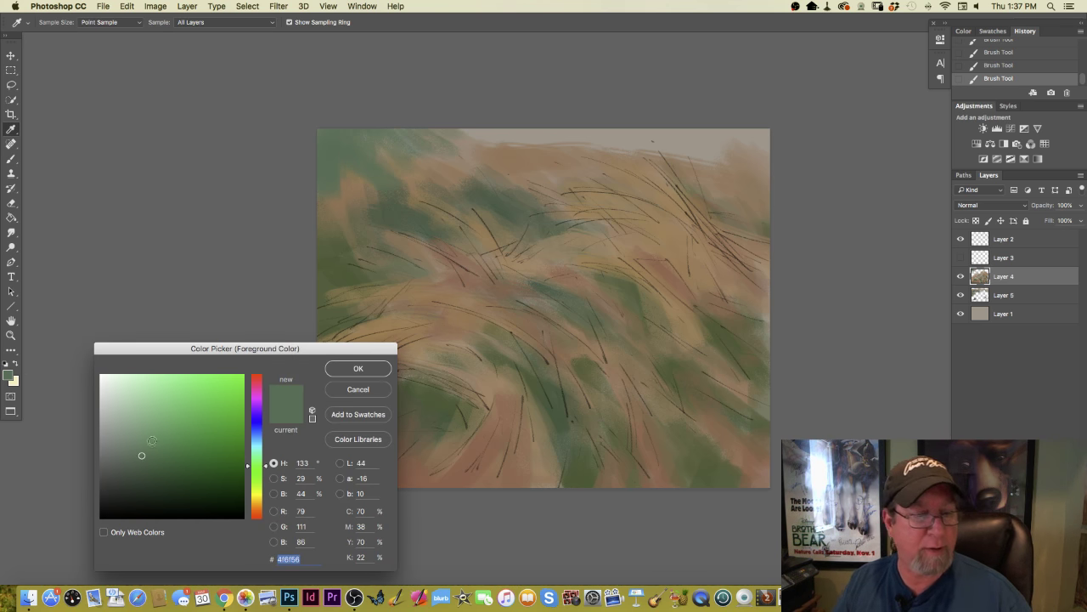
left_click(358, 368)
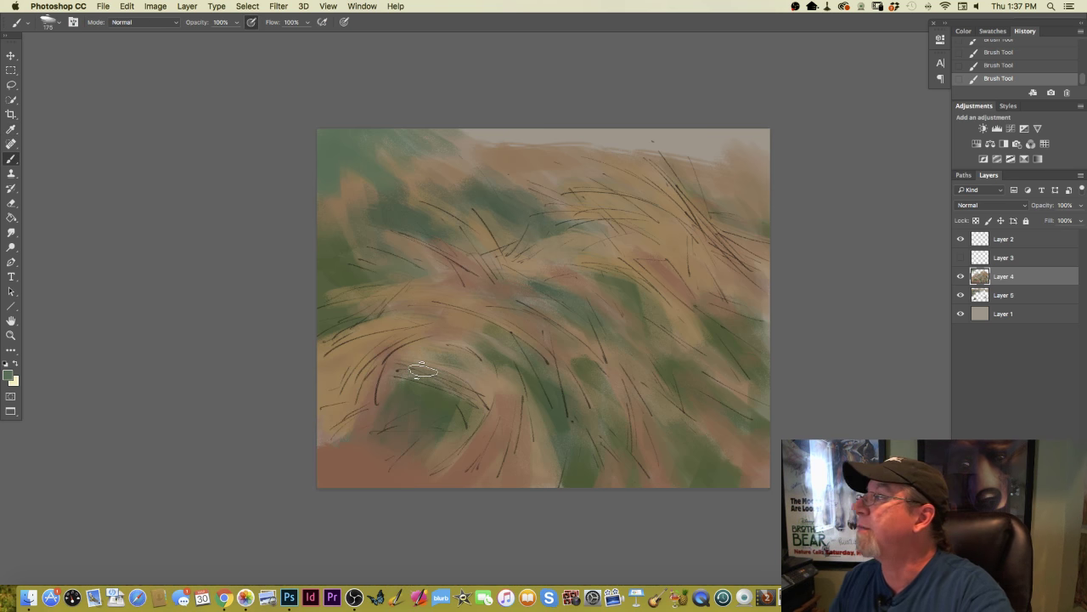
mouse_move(757, 149)
left_mouse_down()
mouse_move(724, 139)
mouse_move(719, 176)
mouse_move(751, 195)
mouse_move(706, 124)
mouse_move(702, 158)
mouse_move(656, 138)
left_mouse_up()
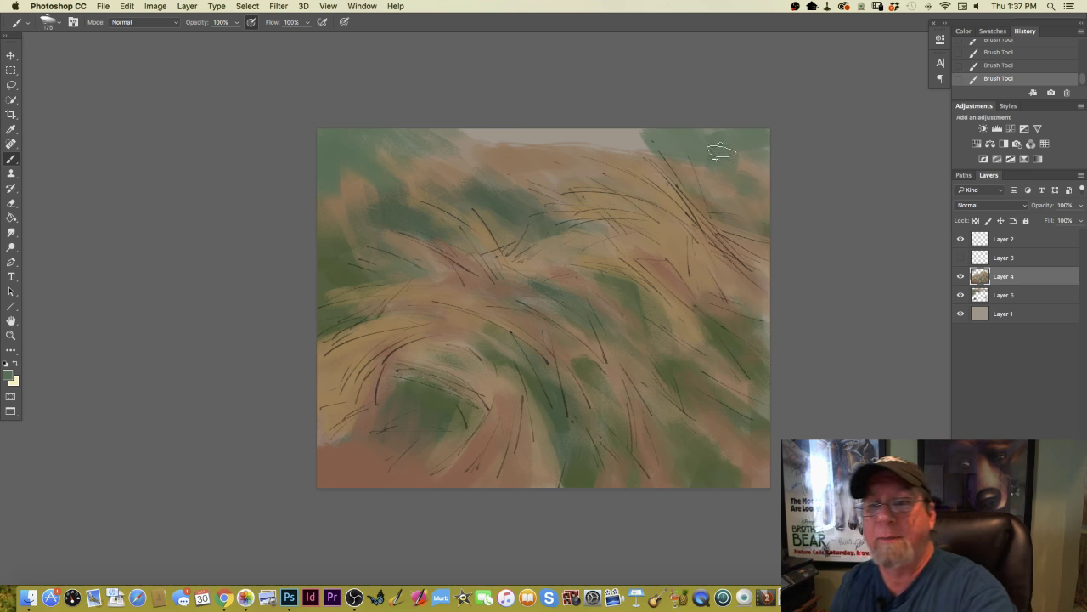
mouse_move(643, 138)
left_mouse_down()
mouse_move(617, 143)
mouse_move(604, 175)
mouse_move(580, 159)
mouse_move(583, 141)
mouse_move(555, 128)
mouse_move(541, 143)
mouse_move(553, 185)
mouse_move(500, 111)
mouse_move(476, 159)
mouse_move(427, 175)
mouse_move(498, 114)
mouse_move(489, 159)
mouse_move(519, 178)
mouse_move(425, 128)
left_mouse_up()
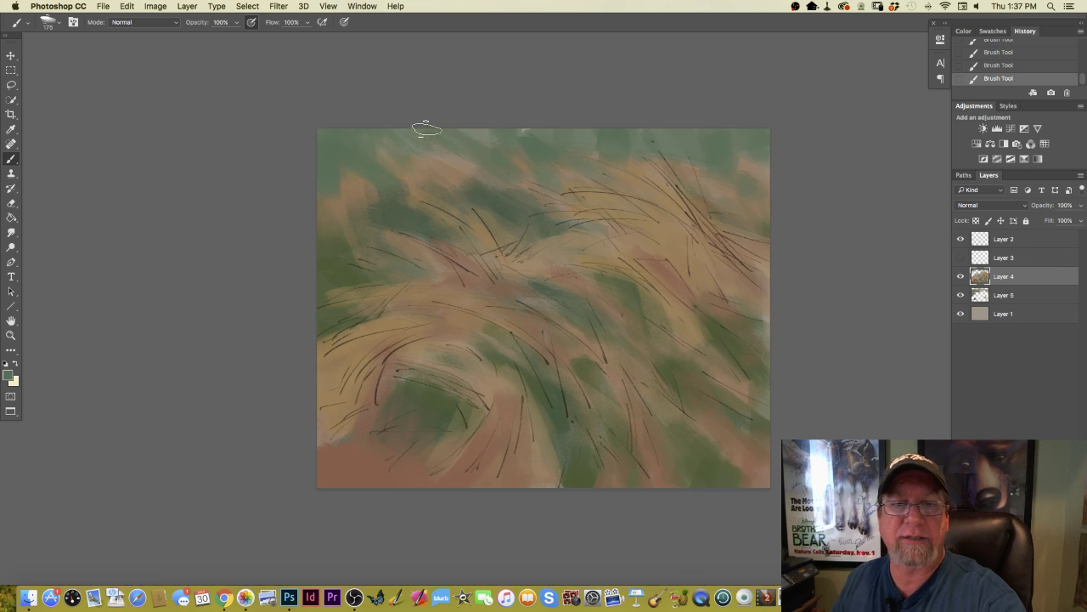
- Set the foreground color to the light tan #a5947c and paint soft strokes on Layer 4 over the green background grass and the center highlight
left_click(7, 375)
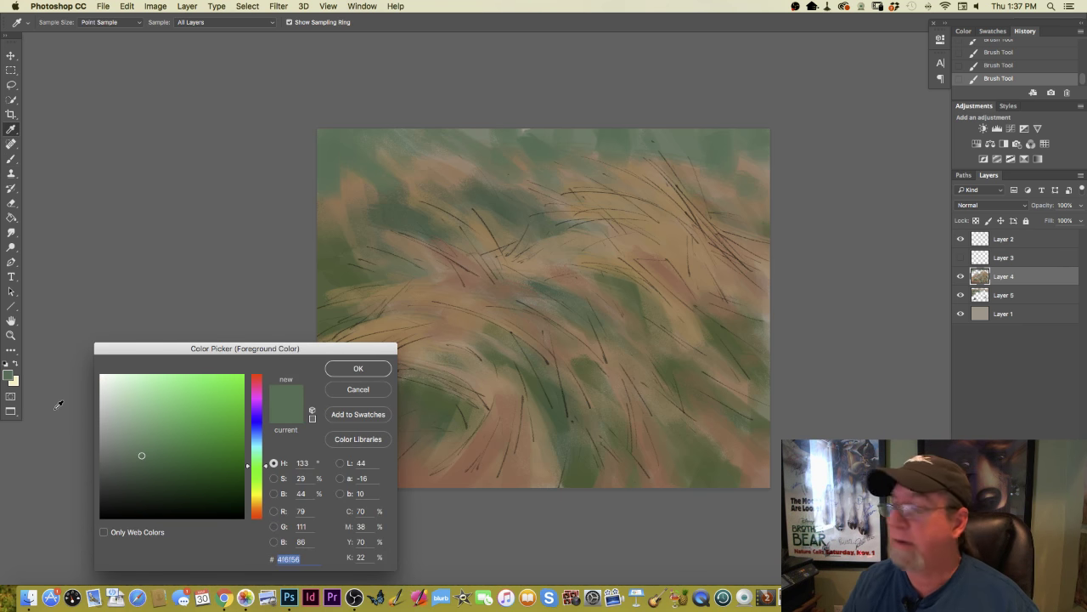
left_click(259, 509)
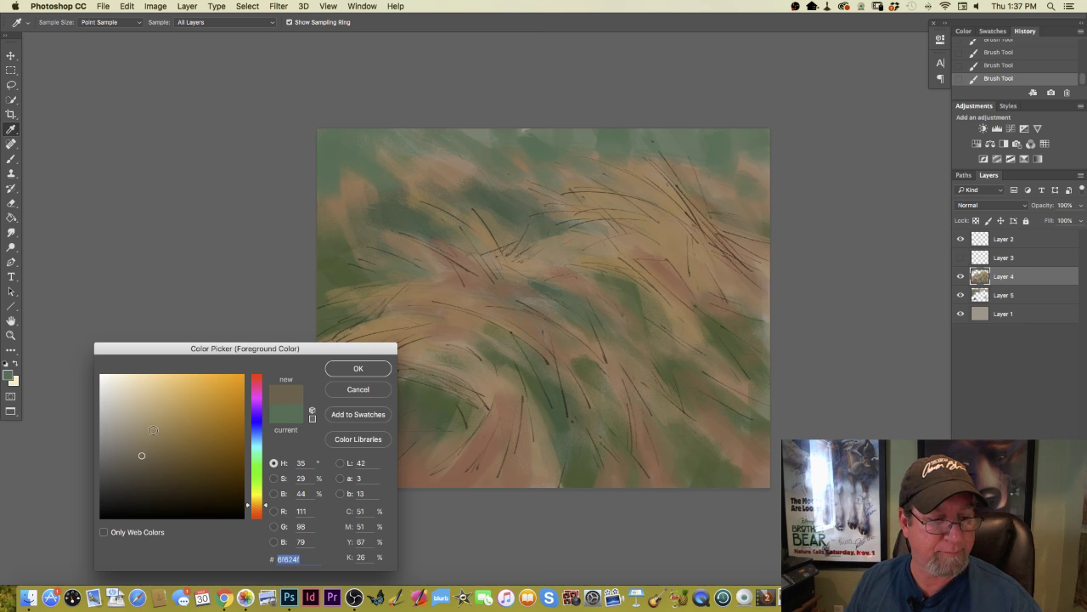
left_click(141, 429)
left_click(358, 368)
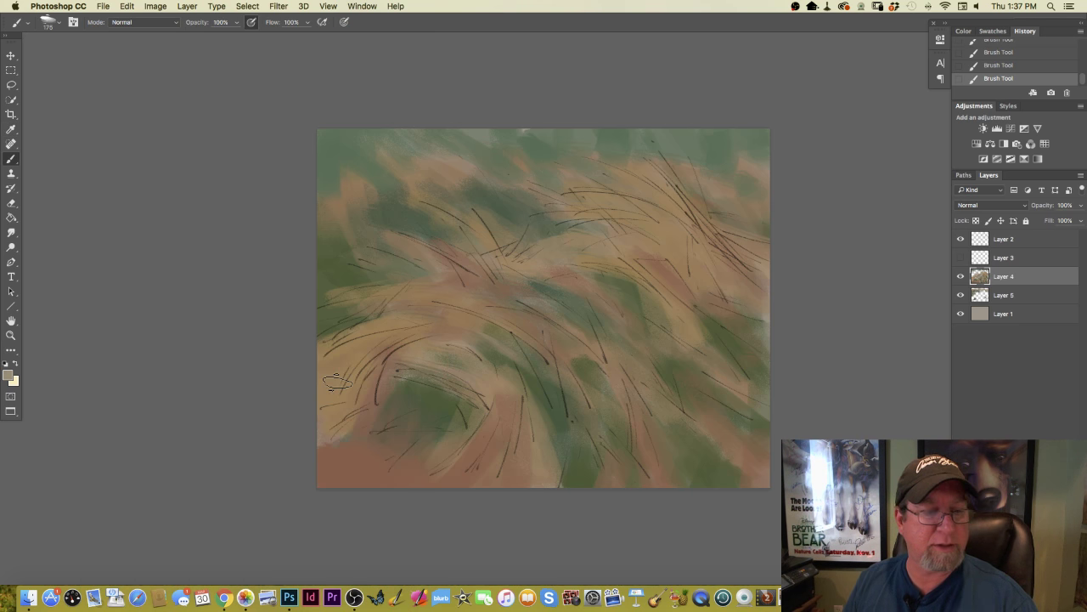
mouse_move(408, 170)
left_mouse_down()
mouse_move(390, 157)
mouse_move(378, 168)
left_mouse_up()
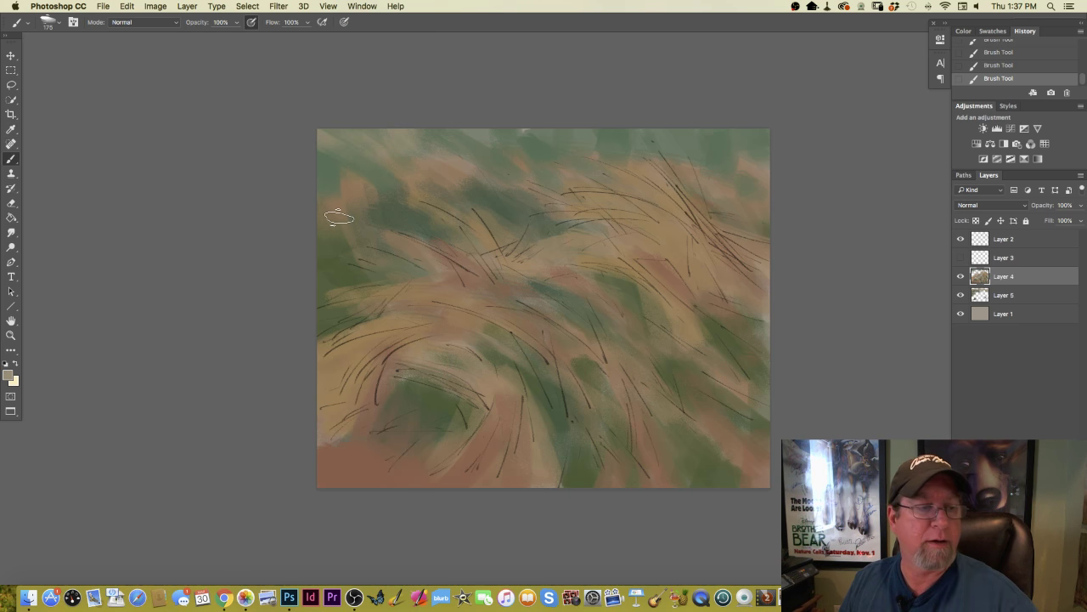
left_click(9, 375)
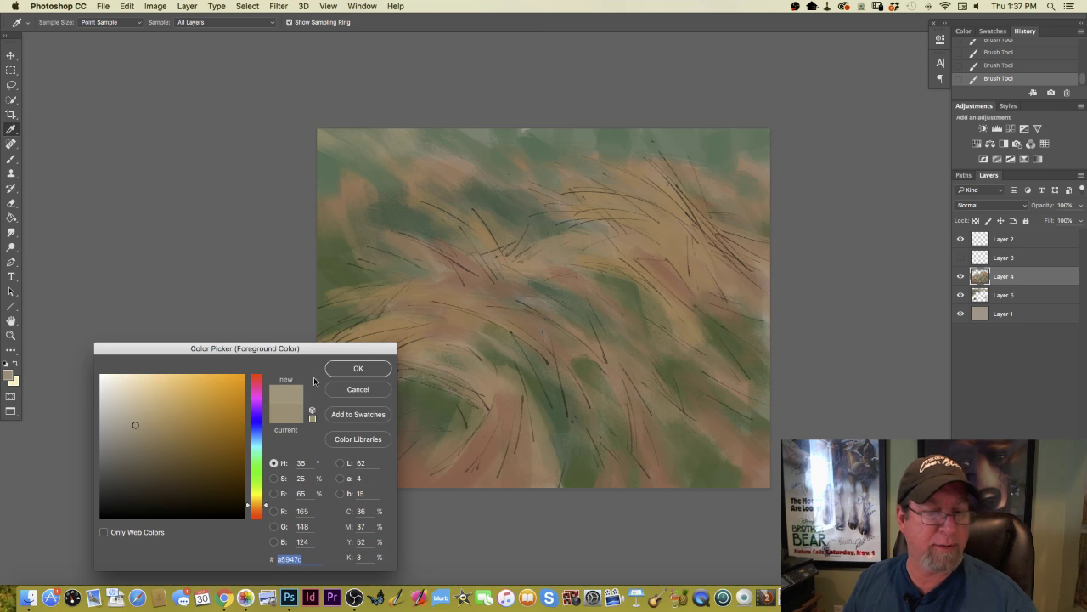
left_click(358, 369)
mouse_move(373, 151)
left_mouse_down()
mouse_move(387, 220)
mouse_move(371, 189)
mouse_move(328, 154)
mouse_move(394, 148)
left_mouse_up()
mouse_move(463, 121)
left_mouse_down()
mouse_move(601, 150)
mouse_move(551, 129)
mouse_move(608, 146)
mouse_move(613, 132)
mouse_move(683, 125)
mouse_move(735, 139)
mouse_move(764, 201)
mouse_move(730, 167)
left_mouse_up()
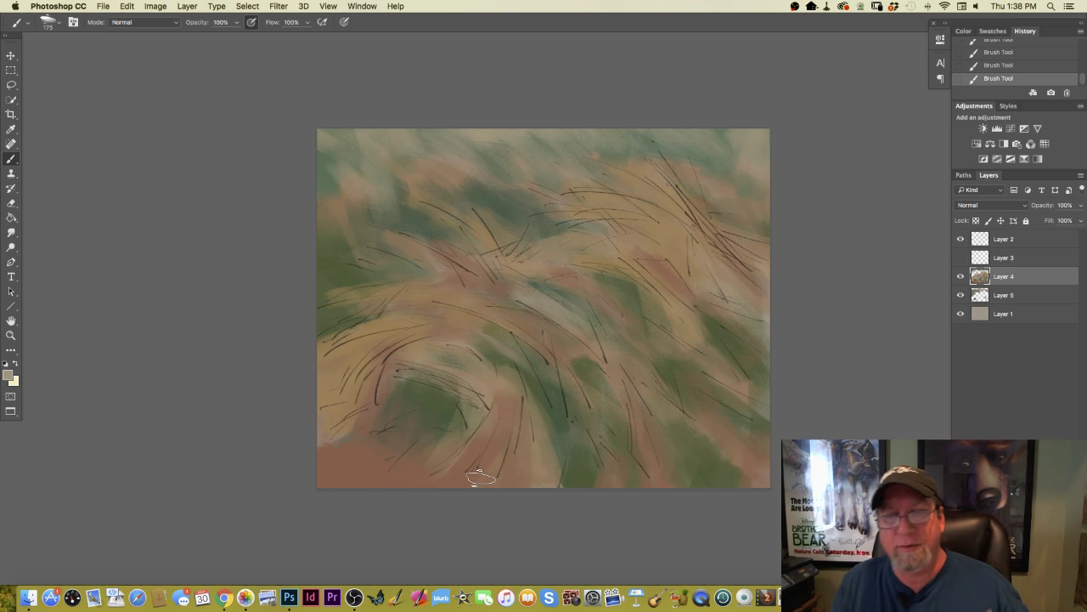
- Add a new layer above Layer 2 and set its blending mode to Multiply
left_click(1002, 239)
left_click(1056, 189)
left_click(990, 204)
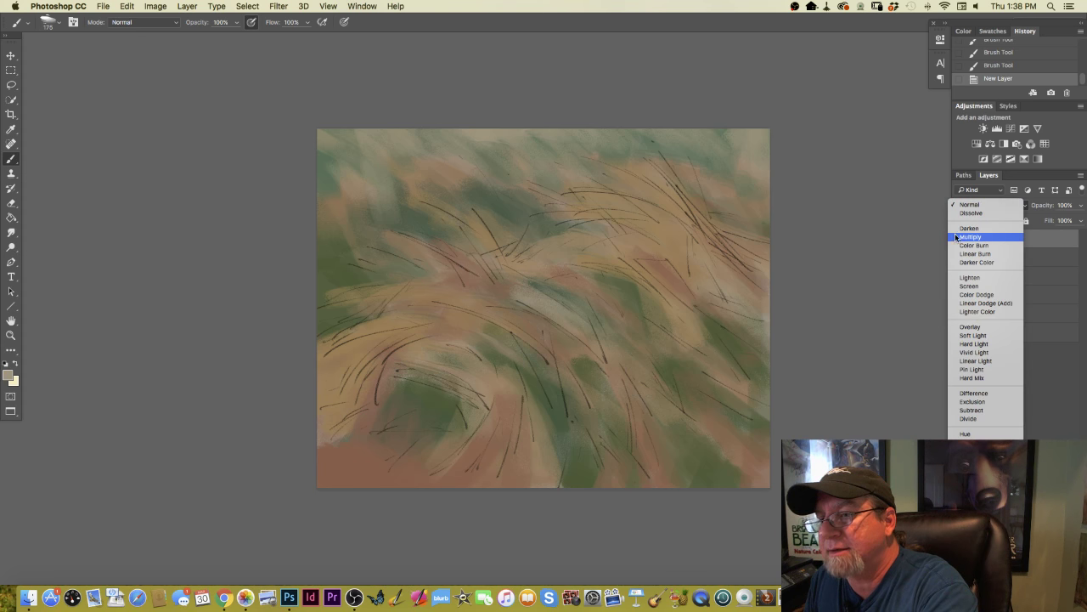
left_click(970, 235)
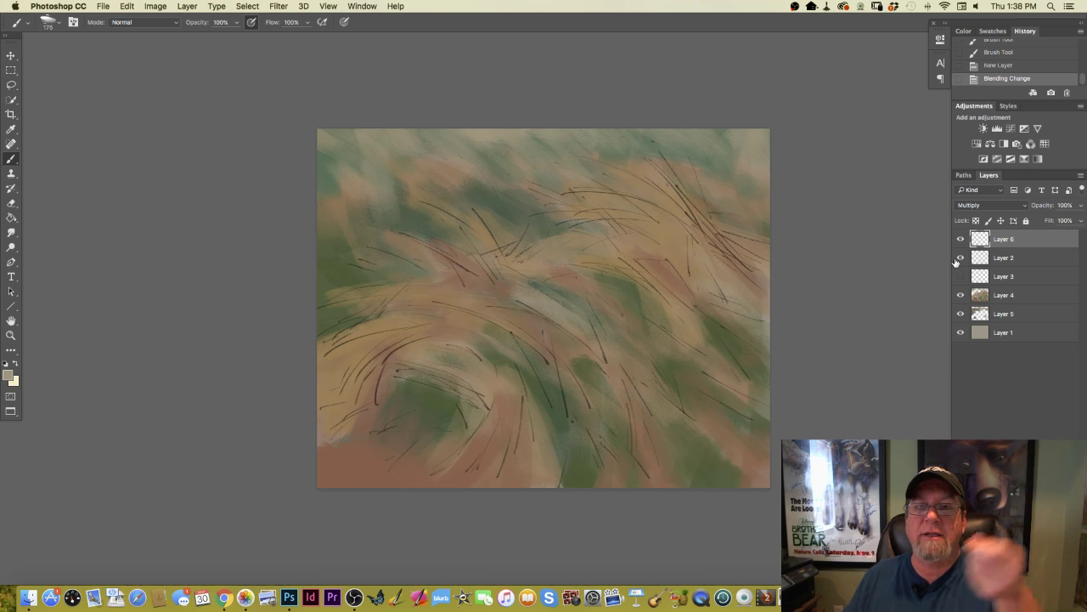
- Set the foreground color to the muted blue #6e8795 and choose the 62 px textured brush preset
left_click(8, 376)
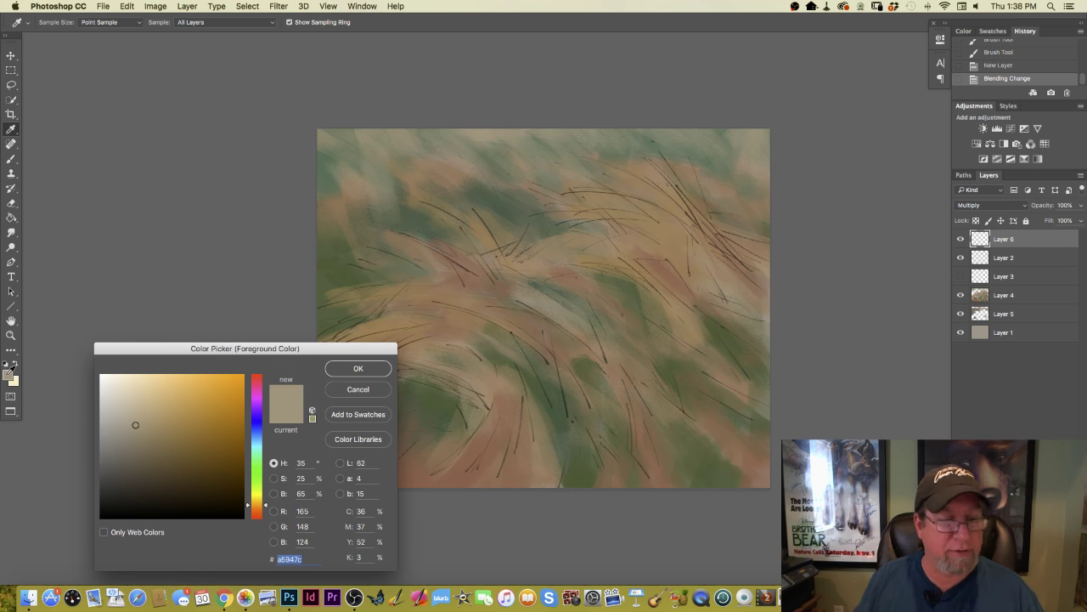
left_click(258, 438)
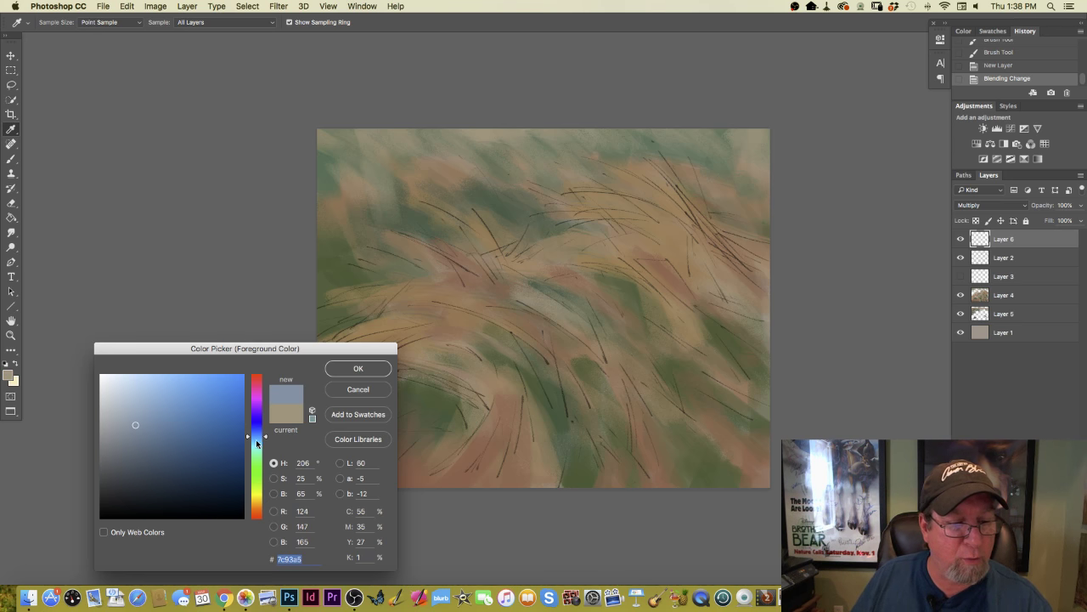
left_click(135, 437)
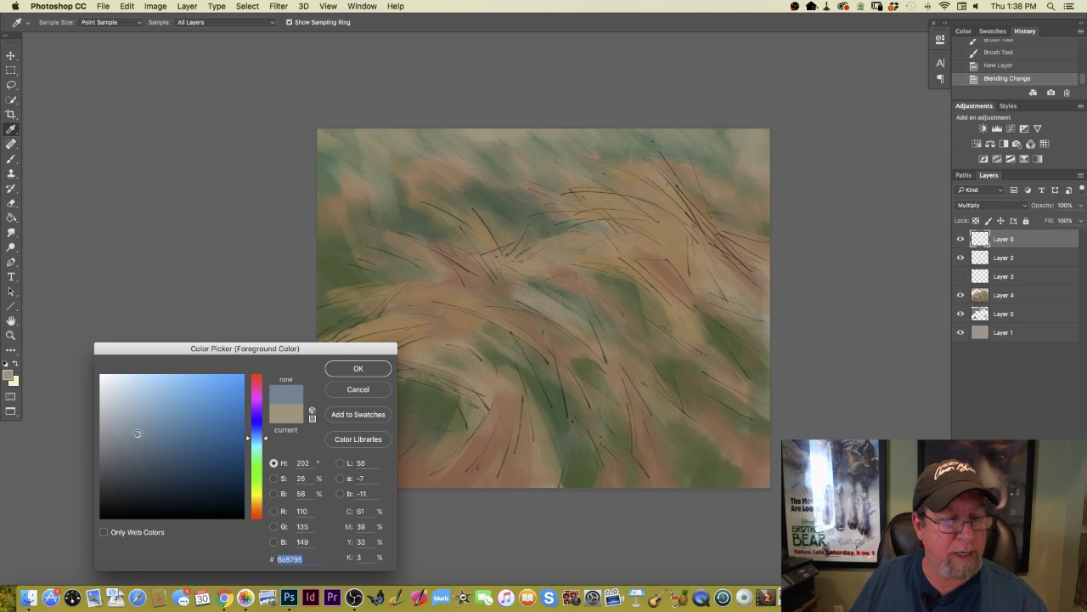
left_click(344, 372)
left_click(56, 24)
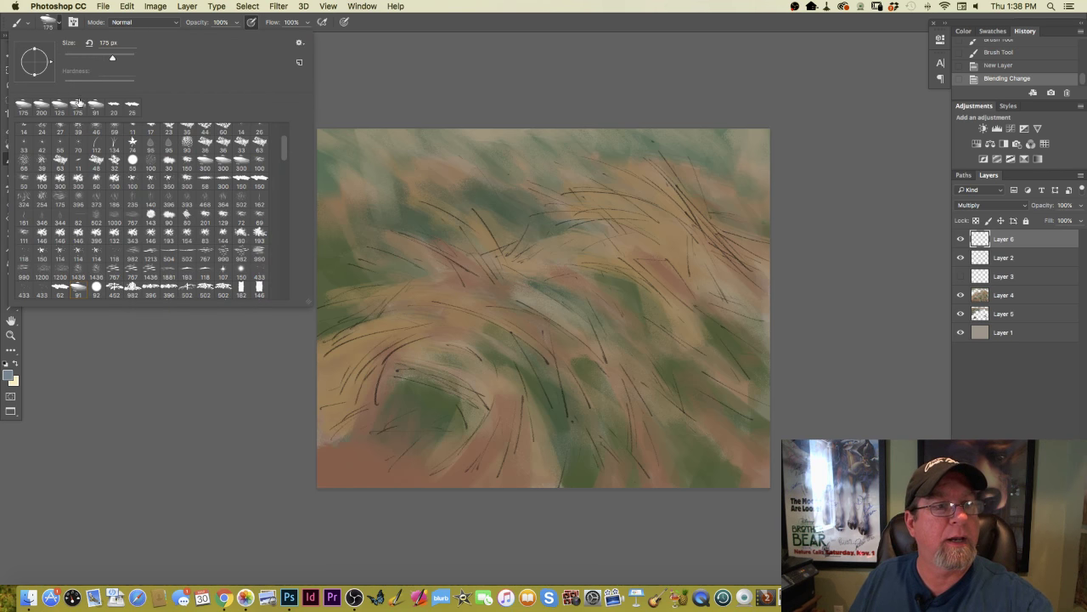
left_click(65, 289)
left_click(241, 416)
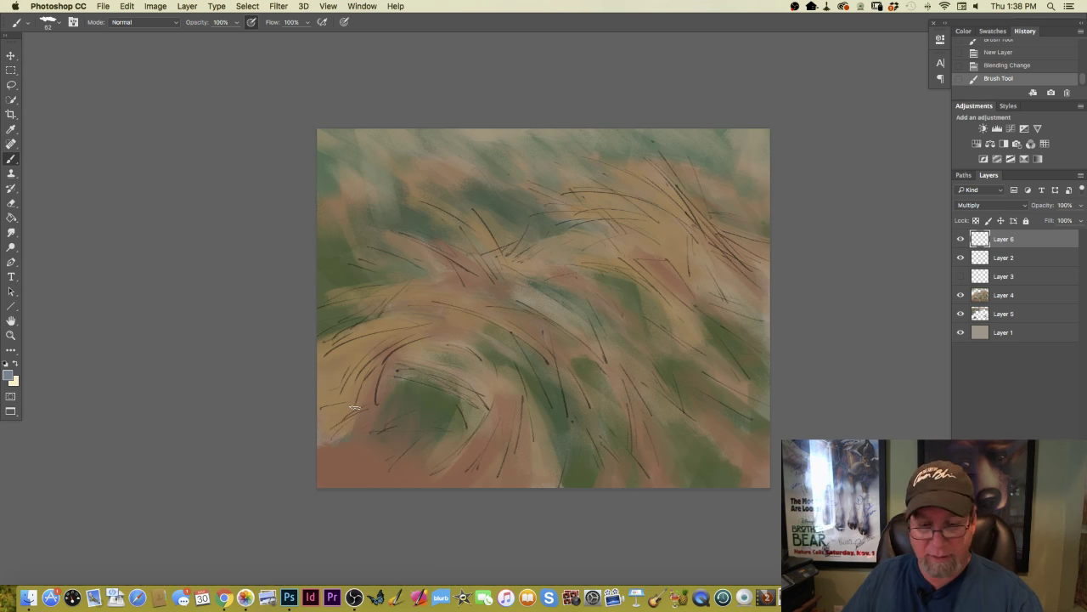
- Paint dark shadows on Layer 6 between the center-right grass clumps with a 50 px brush, enabling pen pressure for size
key("super+plus")
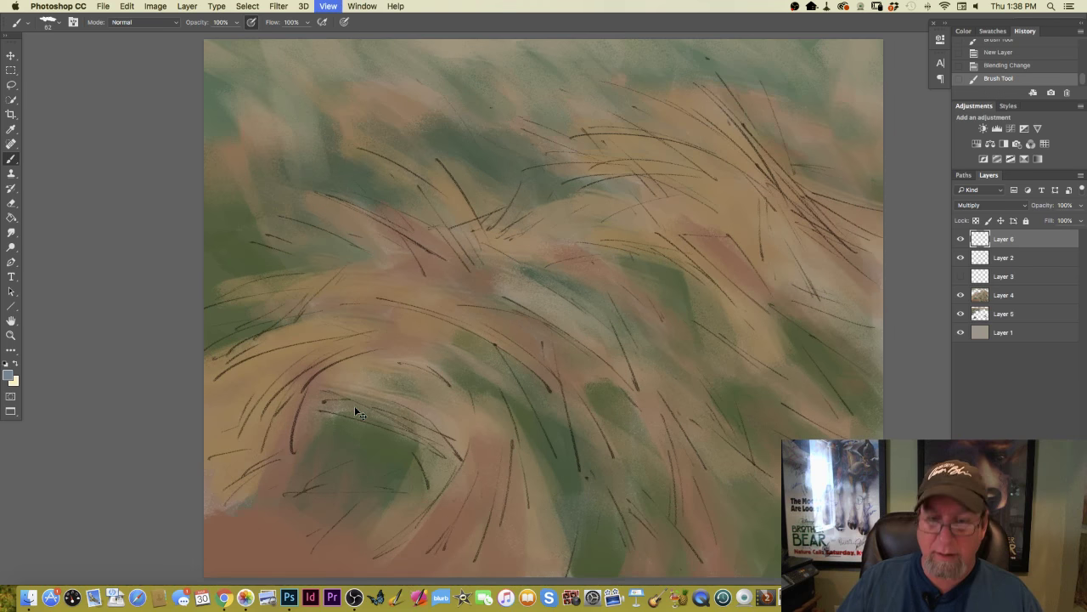
key("super+minus")
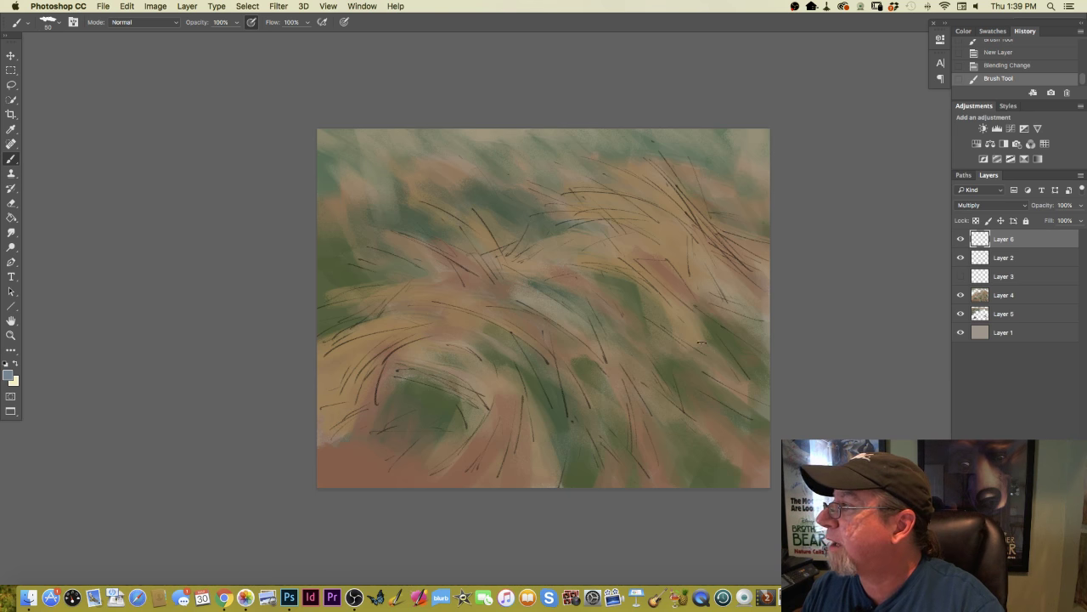
mouse_move(675, 276)
left_mouse_down()
mouse_move(642, 262)
mouse_move(697, 299)
mouse_move(695, 310)
mouse_move(668, 269)
mouse_move(731, 308)
mouse_move(710, 271)
left_mouse_up()
left_click(344, 24)
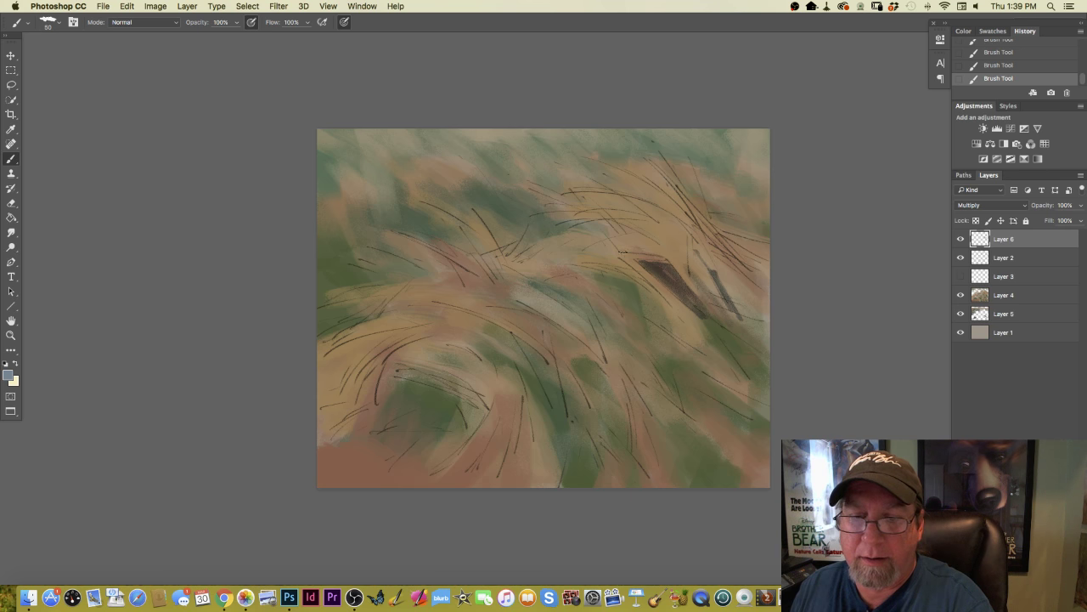
left_click_drag(658, 266, 655, 270)
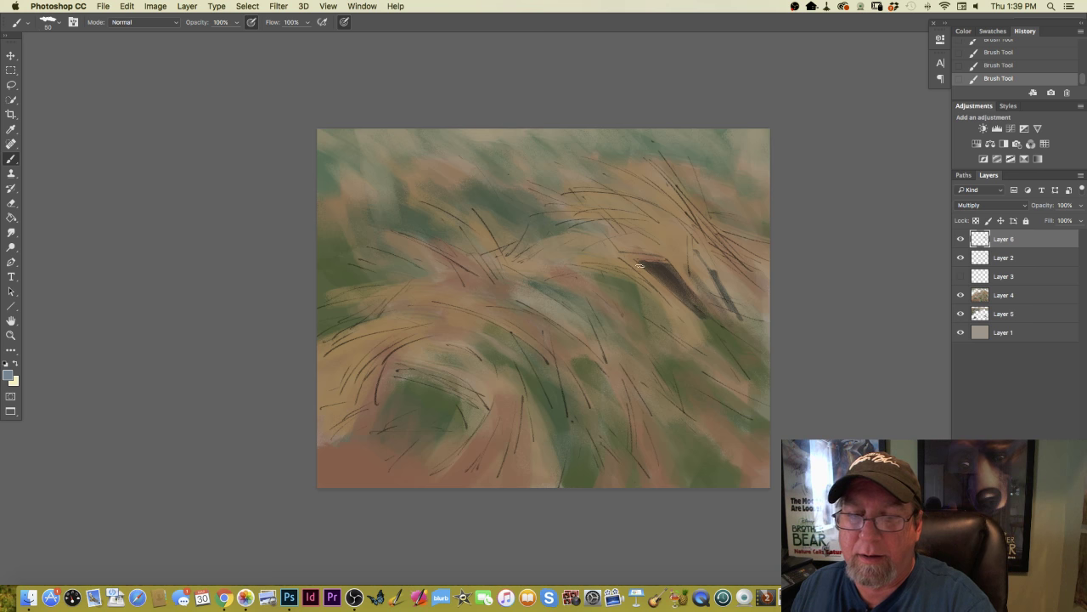
mouse_move(712, 326)
left_mouse_down()
mouse_move(686, 274)
mouse_move(724, 327)
mouse_move(683, 295)
left_mouse_up()
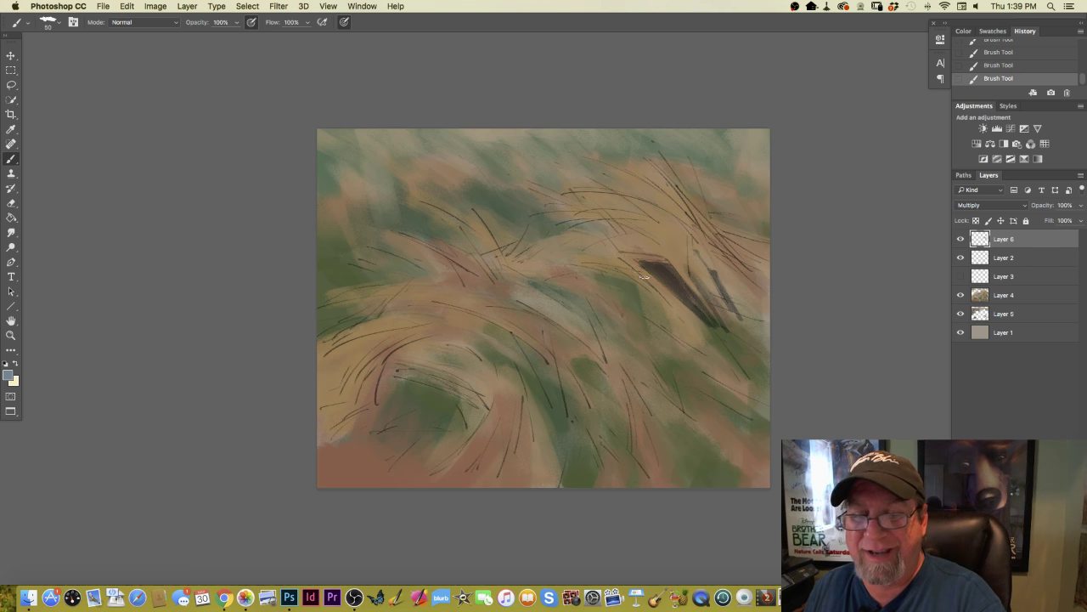
mouse_move(625, 270)
left_mouse_down()
mouse_move(594, 263)
mouse_move(632, 276)
left_mouse_up()
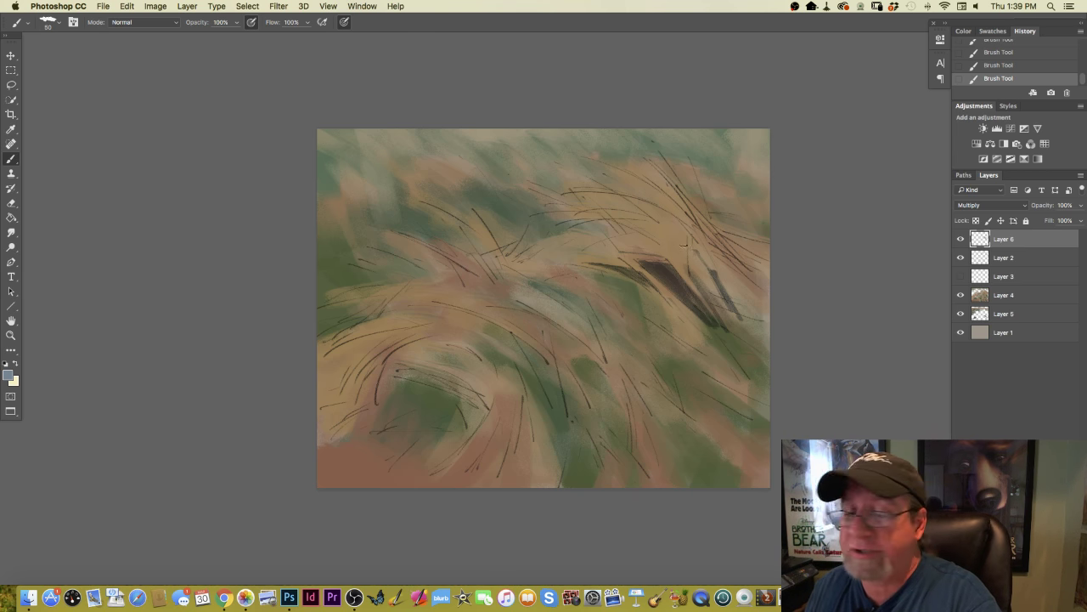
left_click_drag(766, 331, 718, 310)
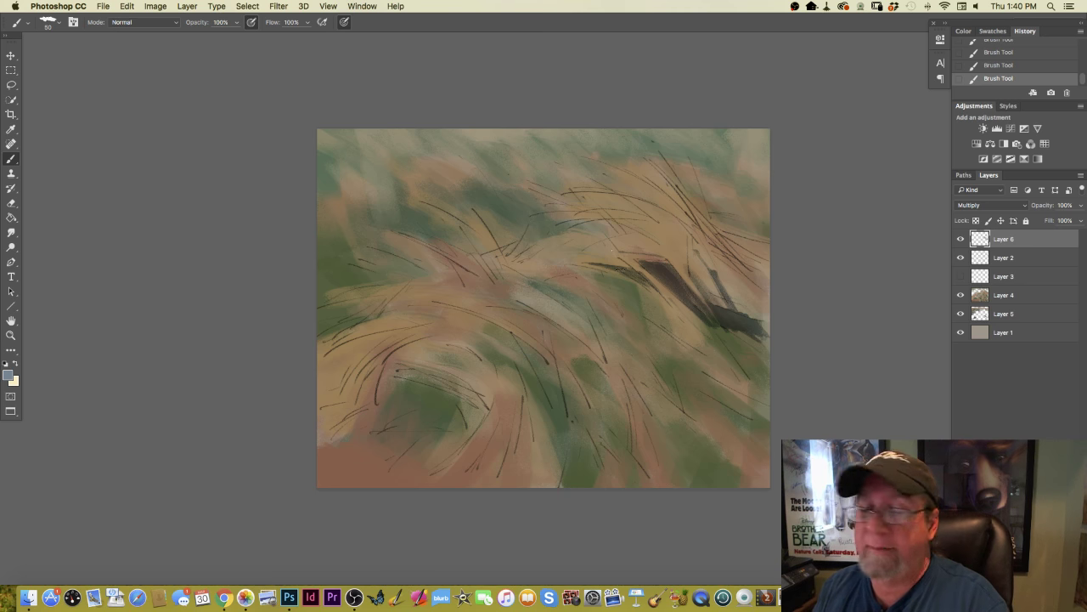
- Paint shadow strokes on Layer 6 under the upper right grass arcs, along the right edge blades and within the lower right green patch
mouse_move(625, 238)
left_mouse_down()
mouse_move(615, 246)
mouse_move(636, 241)
mouse_move(567, 246)
mouse_move(663, 255)
mouse_move(616, 213)
left_mouse_up()
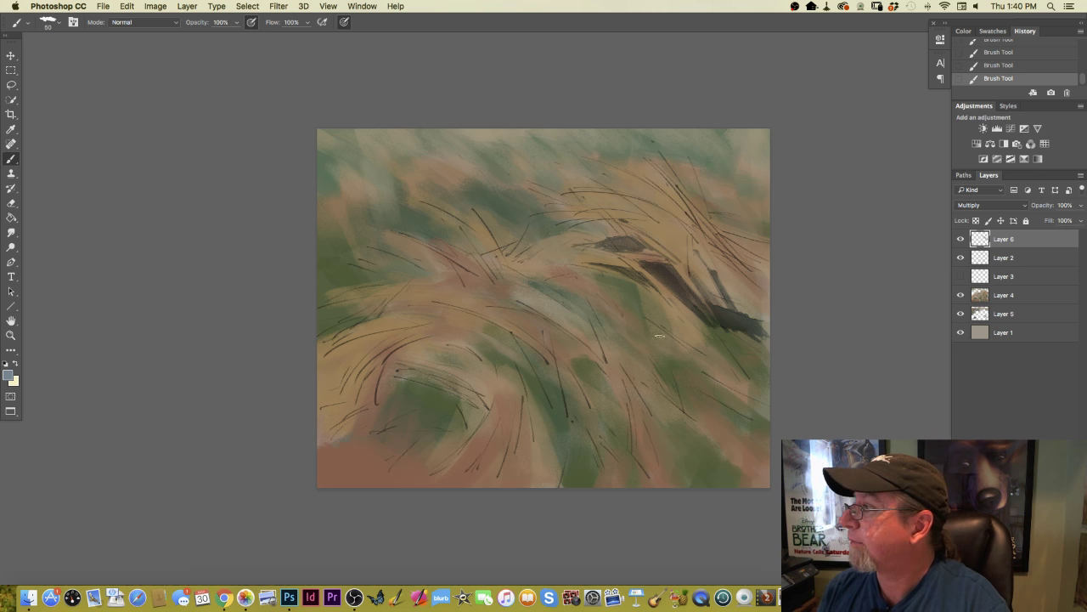
mouse_move(673, 365)
left_mouse_down()
mouse_move(675, 400)
mouse_move(641, 347)
mouse_move(711, 376)
mouse_move(701, 370)
mouse_move(684, 388)
mouse_move(696, 387)
mouse_move(681, 376)
mouse_move(666, 393)
mouse_move(673, 403)
mouse_move(684, 395)
mouse_move(696, 418)
mouse_move(645, 367)
mouse_move(663, 417)
left_mouse_up()
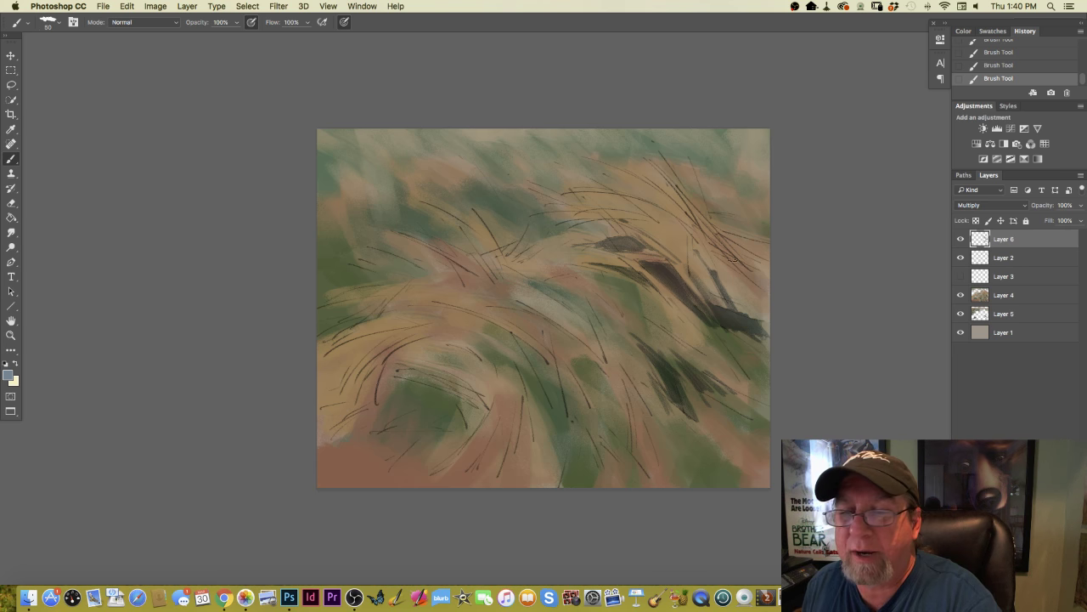
mouse_move(733, 238)
left_mouse_down()
mouse_move(711, 219)
mouse_move(734, 227)
mouse_move(748, 259)
mouse_move(721, 238)
mouse_move(747, 272)
mouse_move(739, 283)
mouse_move(672, 203)
mouse_move(692, 231)
mouse_move(623, 192)
left_mouse_up()
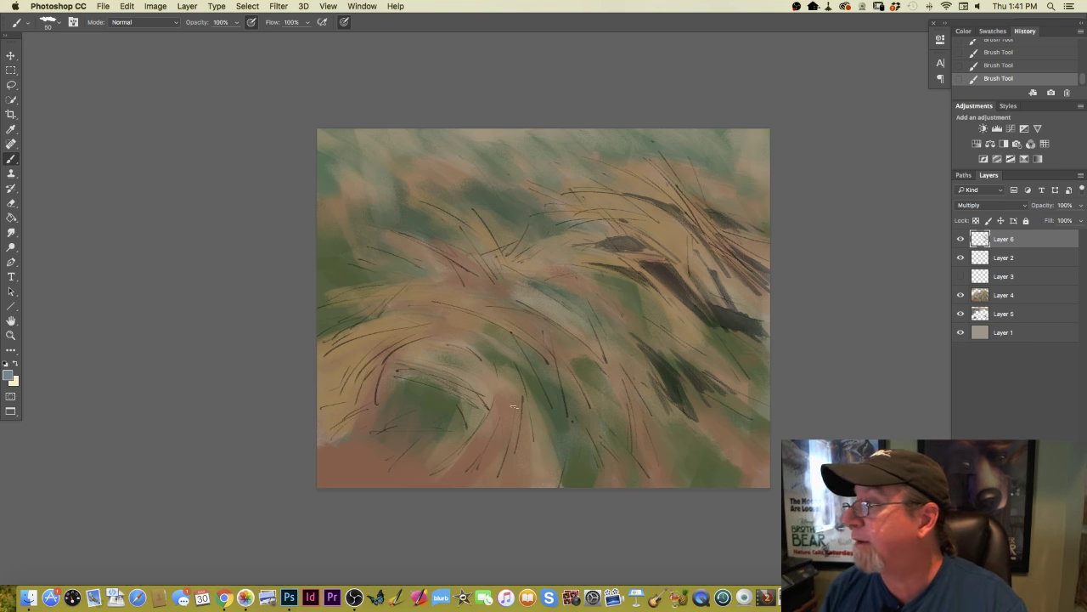
- Enlarge the brush to 90 px and shade the lower left hollow, the bottom grass stems and the central and right clumps on Layer 6
mouse_move(456, 392)
left_mouse_down()
mouse_move(401, 372)
mouse_move(446, 395)
mouse_move(385, 389)
mouse_move(464, 435)
mouse_move(387, 400)
mouse_move(447, 424)
mouse_move(429, 469)
mouse_move(450, 452)
mouse_move(417, 468)
mouse_move(418, 411)
mouse_move(379, 415)
mouse_move(381, 393)
mouse_move(478, 414)
mouse_move(400, 429)
mouse_move(391, 454)
left_mouse_up()
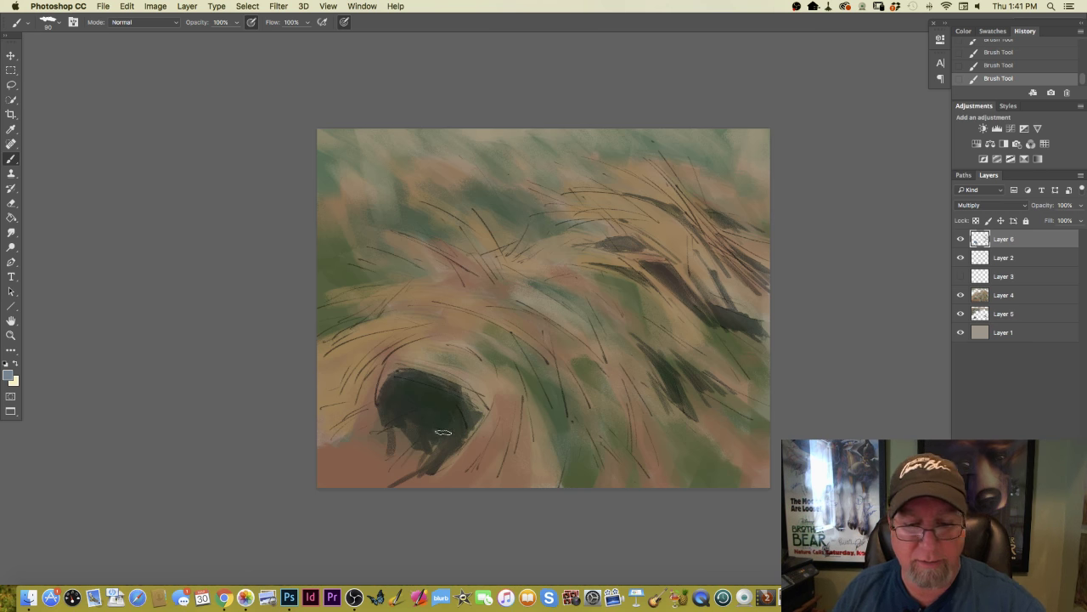
mouse_move(497, 425)
left_mouse_down()
mouse_move(451, 481)
mouse_move(508, 427)
mouse_move(536, 463)
mouse_move(557, 469)
mouse_move(580, 449)
mouse_move(595, 472)
mouse_move(586, 476)
mouse_move(614, 487)
mouse_move(635, 438)
mouse_move(667, 450)
mouse_move(645, 391)
mouse_move(655, 442)
mouse_move(633, 450)
mouse_move(746, 459)
mouse_move(719, 462)
mouse_move(693, 446)
mouse_move(695, 472)
mouse_move(685, 466)
left_mouse_up()
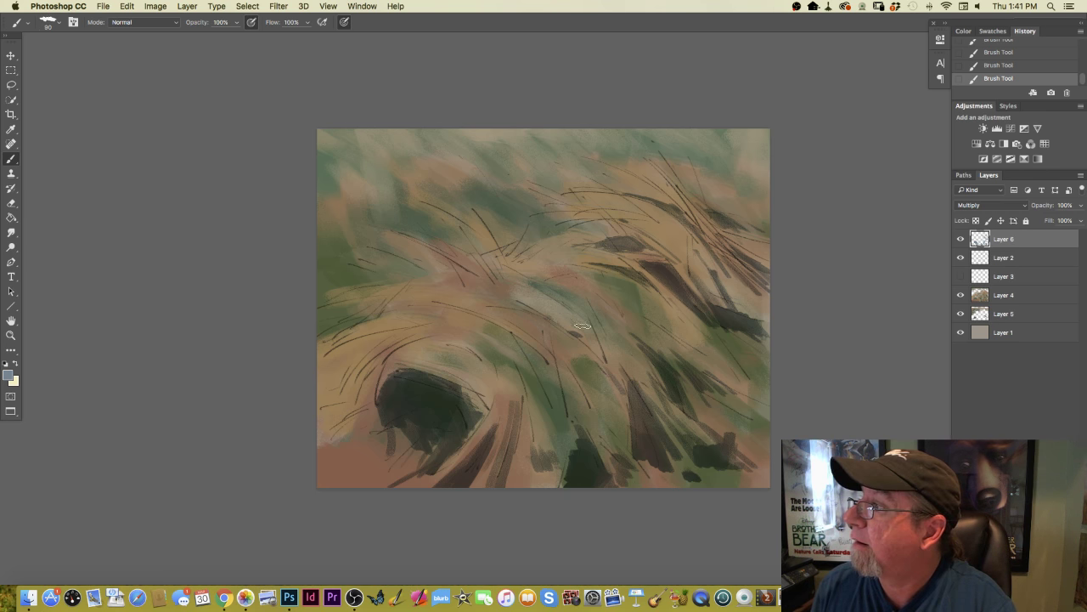
mouse_move(566, 297)
left_mouse_down()
mouse_move(589, 344)
mouse_move(548, 304)
mouse_move(565, 325)
mouse_move(540, 310)
mouse_move(551, 299)
mouse_move(516, 288)
mouse_move(598, 344)
mouse_move(608, 364)
mouse_move(618, 327)
mouse_move(600, 306)
mouse_move(525, 276)
mouse_move(623, 300)
mouse_move(578, 272)
left_mouse_up()
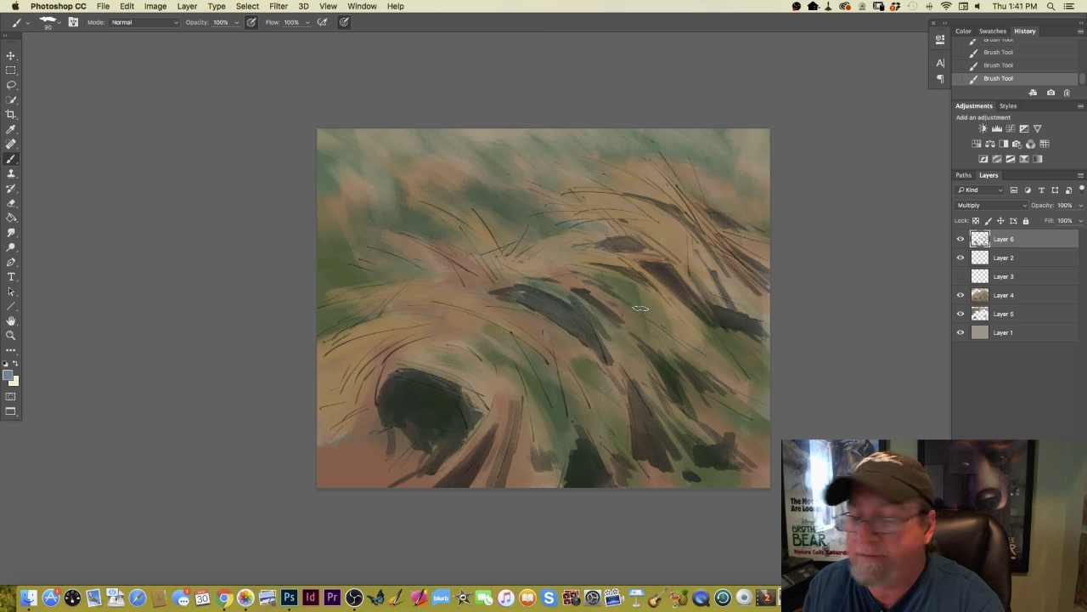
mouse_move(650, 314)
left_mouse_down()
mouse_move(692, 352)
mouse_move(686, 330)
mouse_move(705, 348)
mouse_move(646, 310)
left_mouse_up()
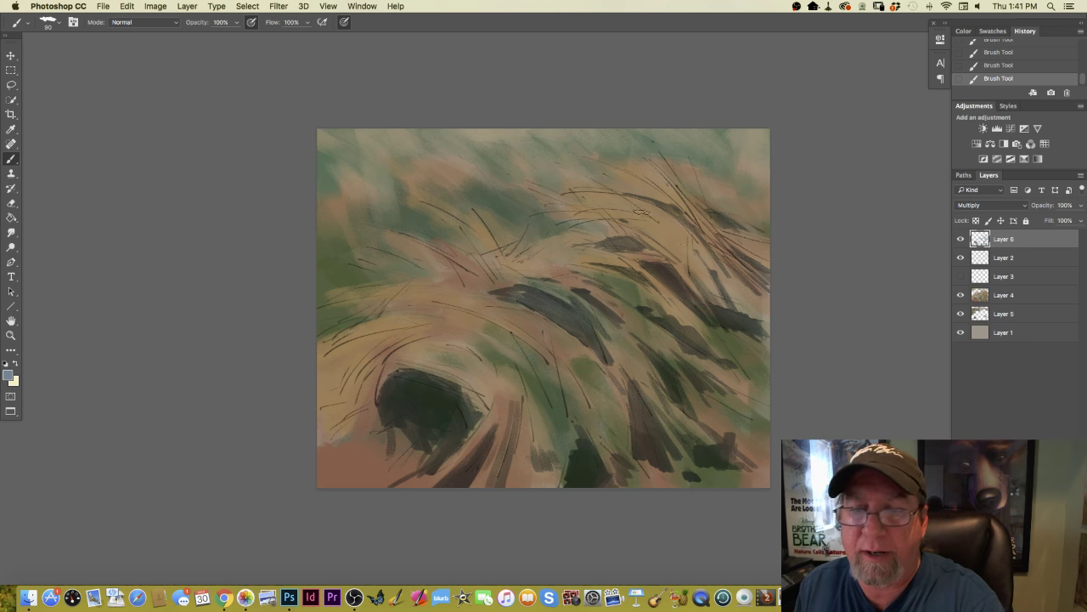
- Paint curved shadow strokes on Layer 6 through the arching grass around the hollow, the lower center stems and the lower left corner
mouse_move(507, 341)
left_mouse_down()
mouse_move(446, 309)
mouse_move(465, 319)
mouse_move(432, 319)
mouse_move(466, 337)
mouse_move(432, 320)
mouse_move(334, 350)
mouse_move(499, 341)
mouse_move(570, 352)
mouse_move(524, 322)
mouse_move(501, 323)
mouse_move(525, 364)
mouse_move(478, 339)
mouse_move(431, 338)
mouse_move(487, 358)
mouse_move(480, 365)
mouse_move(498, 383)
mouse_move(441, 351)
mouse_move(405, 351)
mouse_move(389, 364)
mouse_move(457, 364)
mouse_move(477, 380)
mouse_move(454, 347)
mouse_move(480, 409)
mouse_move(513, 372)
left_mouse_up()
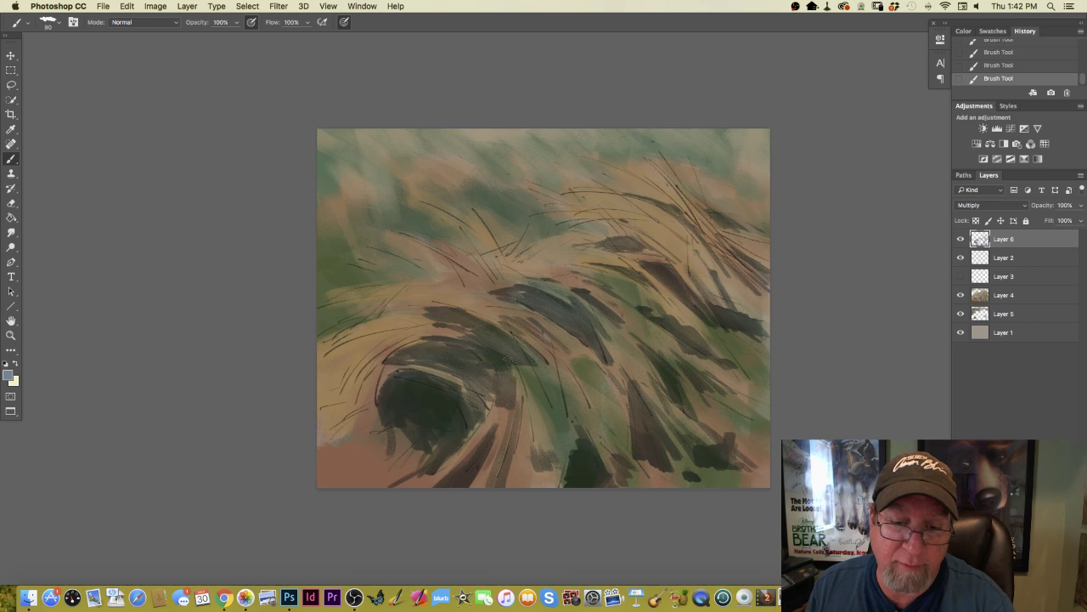
mouse_move(531, 427)
left_mouse_down()
mouse_move(534, 459)
mouse_move(541, 422)
mouse_move(556, 428)
mouse_move(555, 391)
mouse_move(580, 387)
mouse_move(528, 324)
mouse_move(596, 396)
mouse_move(589, 370)
mouse_move(600, 374)
mouse_move(548, 328)
mouse_move(598, 391)
mouse_move(606, 466)
mouse_move(593, 349)
left_mouse_up()
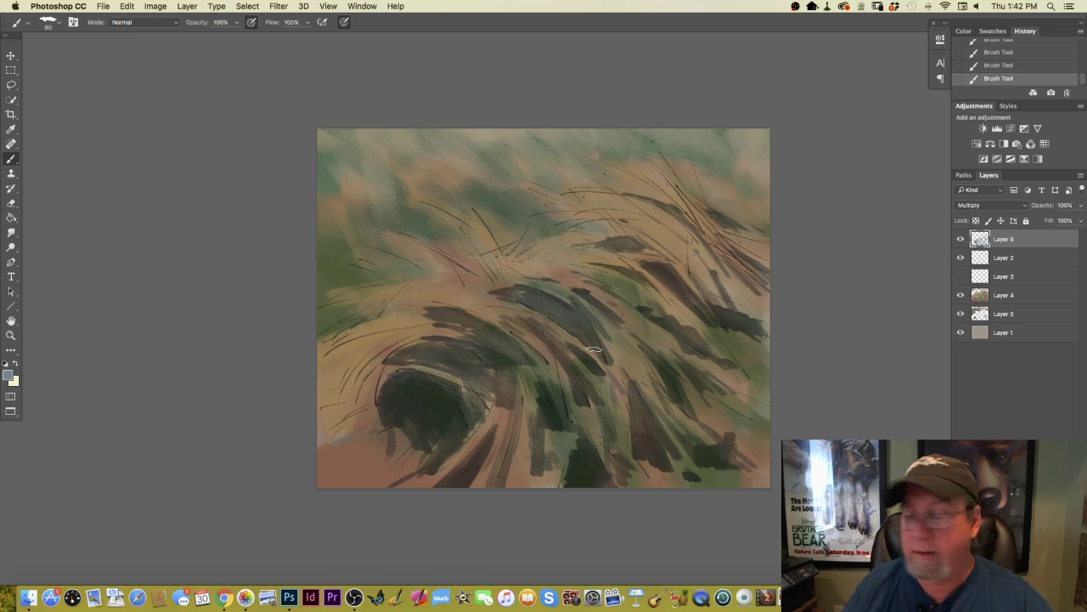
mouse_move(384, 357)
left_mouse_down()
mouse_move(360, 408)
mouse_move(364, 392)
mouse_move(352, 403)
mouse_move(380, 357)
mouse_move(359, 330)
mouse_move(354, 356)
mouse_move(454, 330)
mouse_move(355, 334)
mouse_move(365, 334)
mouse_move(317, 372)
mouse_move(346, 347)
mouse_move(352, 317)
mouse_move(437, 295)
left_mouse_up()
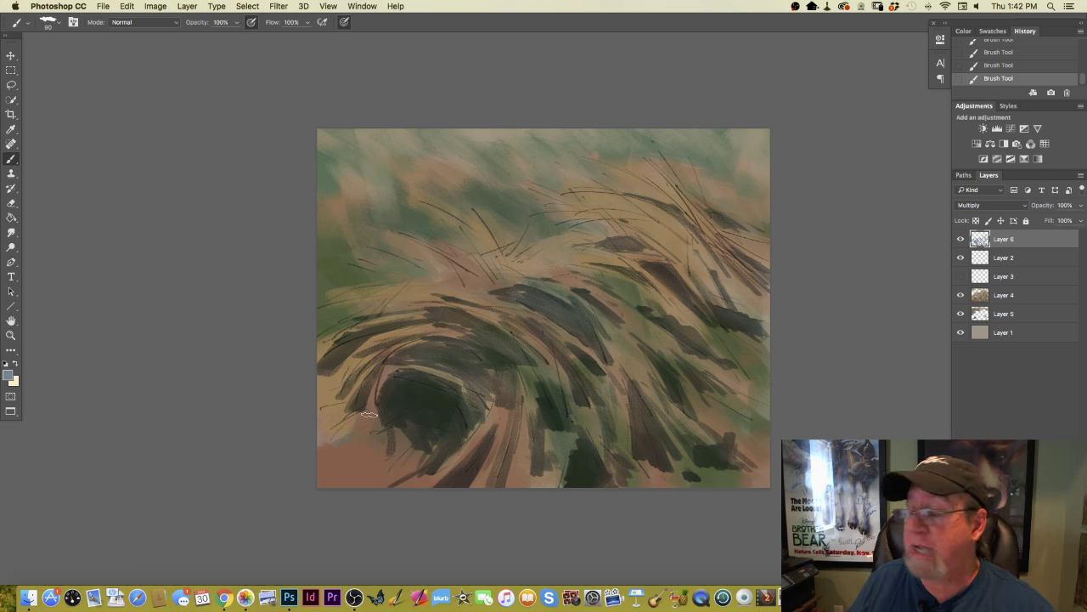
mouse_move(372, 422)
left_mouse_down()
mouse_move(410, 395)
mouse_move(374, 461)
mouse_move(366, 467)
mouse_move(374, 437)
mouse_move(358, 462)
mouse_move(354, 445)
mouse_move(342, 457)
mouse_move(364, 443)
mouse_move(355, 446)
mouse_move(374, 455)
mouse_move(368, 448)
mouse_move(378, 476)
mouse_move(391, 464)
mouse_move(398, 475)
mouse_move(366, 470)
left_mouse_up()
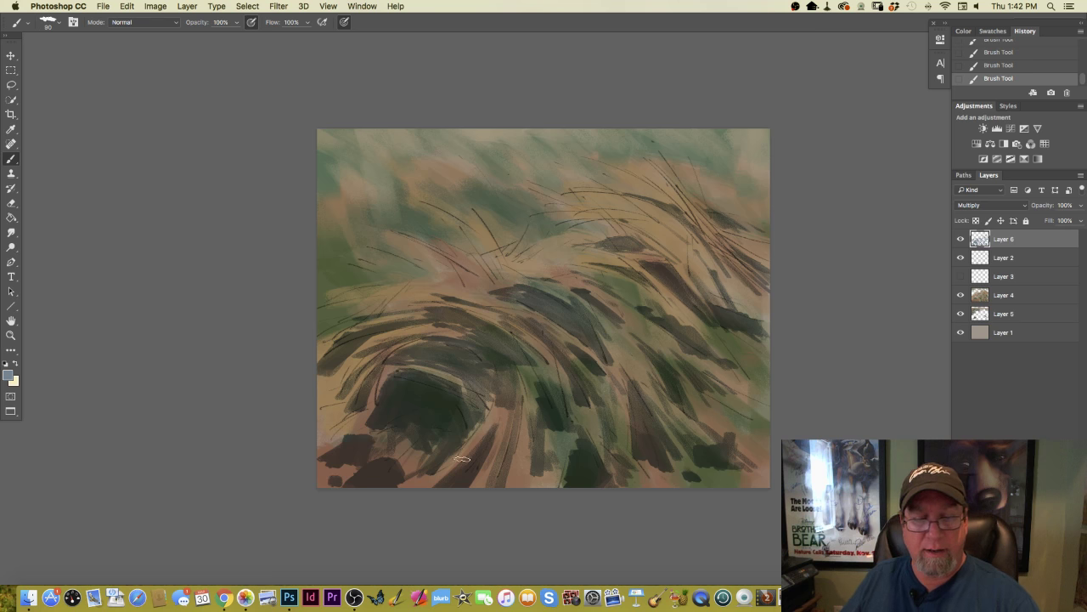
- Paint shadow strokes on Layer 6 through the lower center stems, the arches above the hollow and the clumps behind them
mouse_move(521, 461)
left_mouse_down()
mouse_move(528, 475)
mouse_move(531, 413)
left_mouse_up()
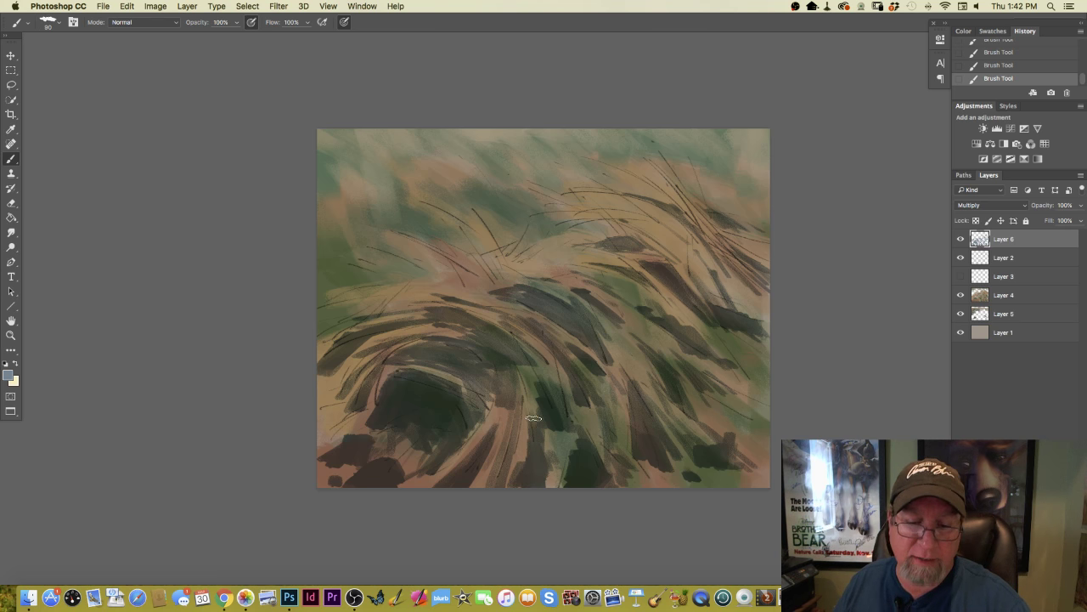
left_click_drag(500, 348, 437, 355)
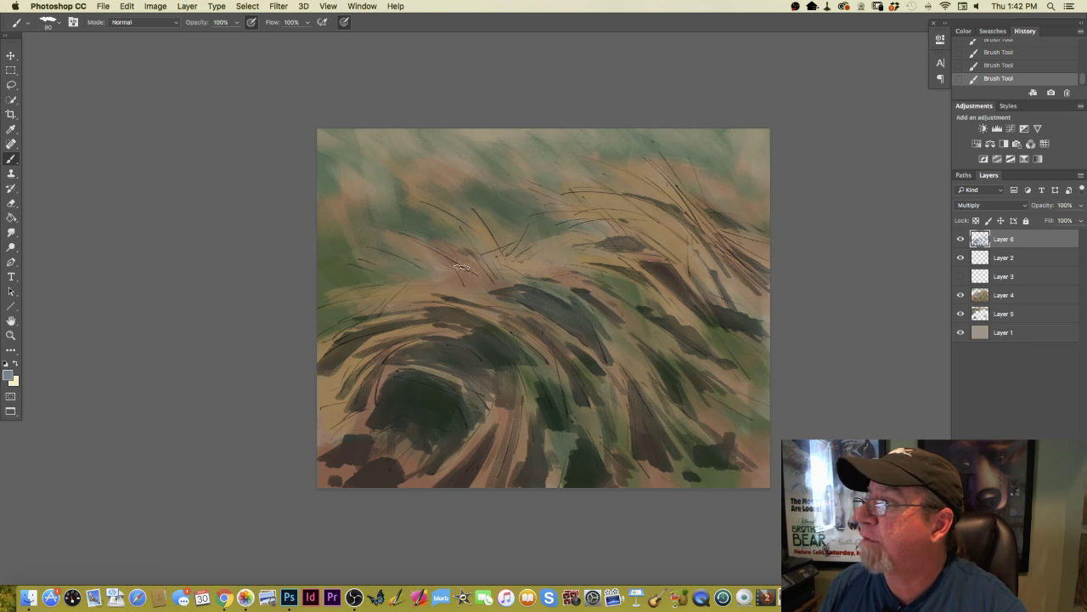
mouse_move(465, 270)
left_mouse_down()
mouse_move(486, 292)
mouse_move(435, 269)
mouse_move(447, 285)
mouse_move(427, 277)
mouse_move(403, 285)
left_mouse_up()
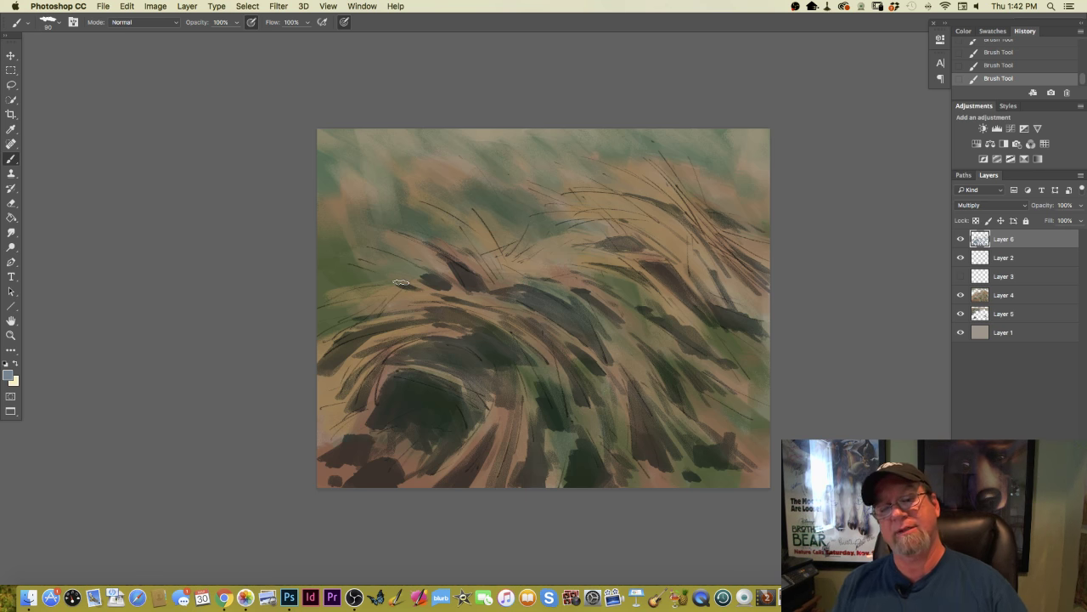
mouse_move(497, 269)
left_mouse_down()
mouse_move(526, 268)
mouse_move(502, 264)
mouse_move(513, 265)
mouse_move(523, 293)
mouse_move(581, 328)
left_mouse_up()
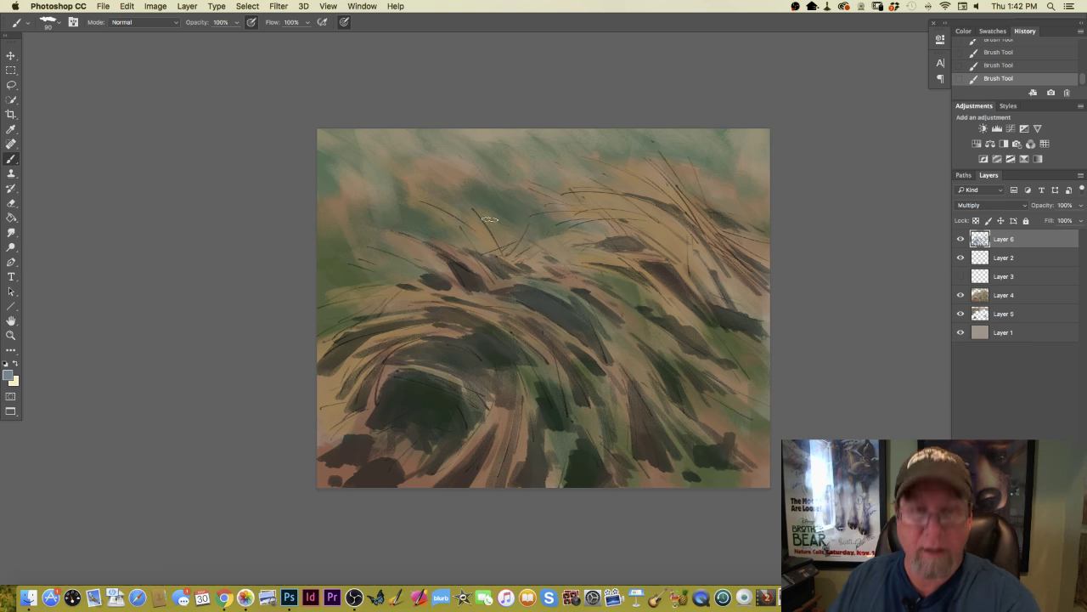
mouse_move(613, 217)
left_mouse_down()
mouse_move(612, 238)
mouse_move(595, 243)
left_mouse_up()
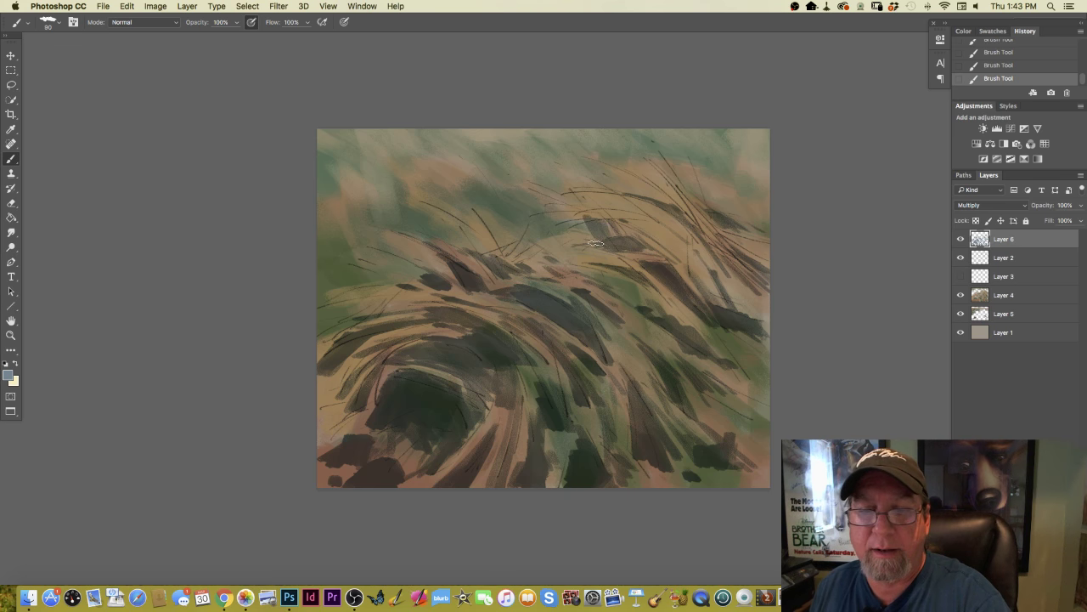
- Turn off the brush's Shape Dynamics and block in broad shadows on Layer 6 behind the upper center and upper right grass
left_click(73, 23)
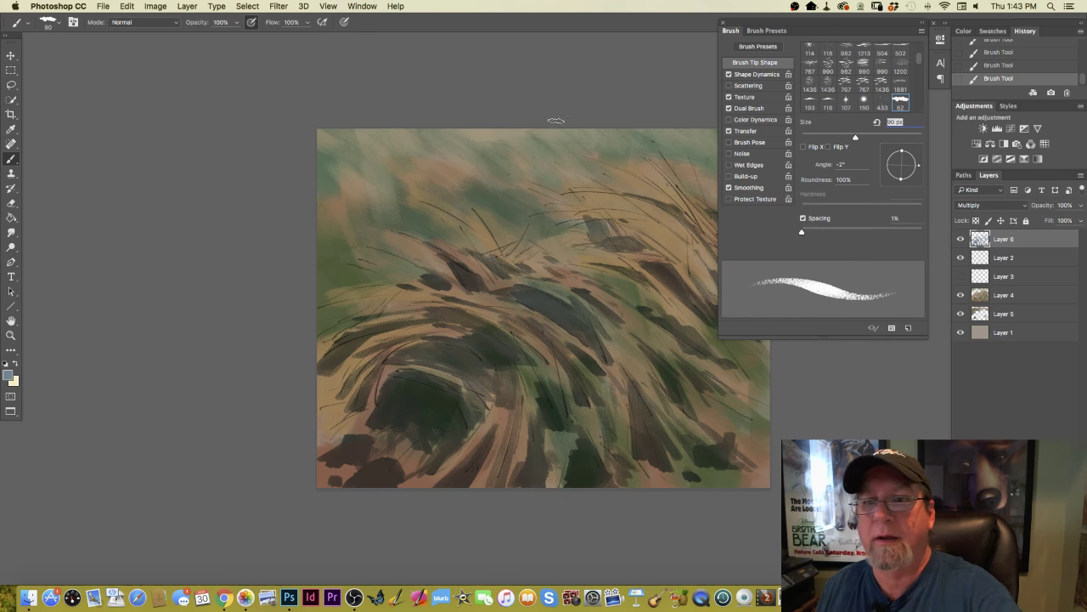
left_click(729, 75)
key("F5")
mouse_move(602, 224)
left_mouse_down()
mouse_move(526, 225)
mouse_move(536, 208)
mouse_move(565, 204)
mouse_move(527, 200)
mouse_move(515, 217)
mouse_move(484, 185)
mouse_move(467, 194)
mouse_move(506, 237)
left_mouse_up()
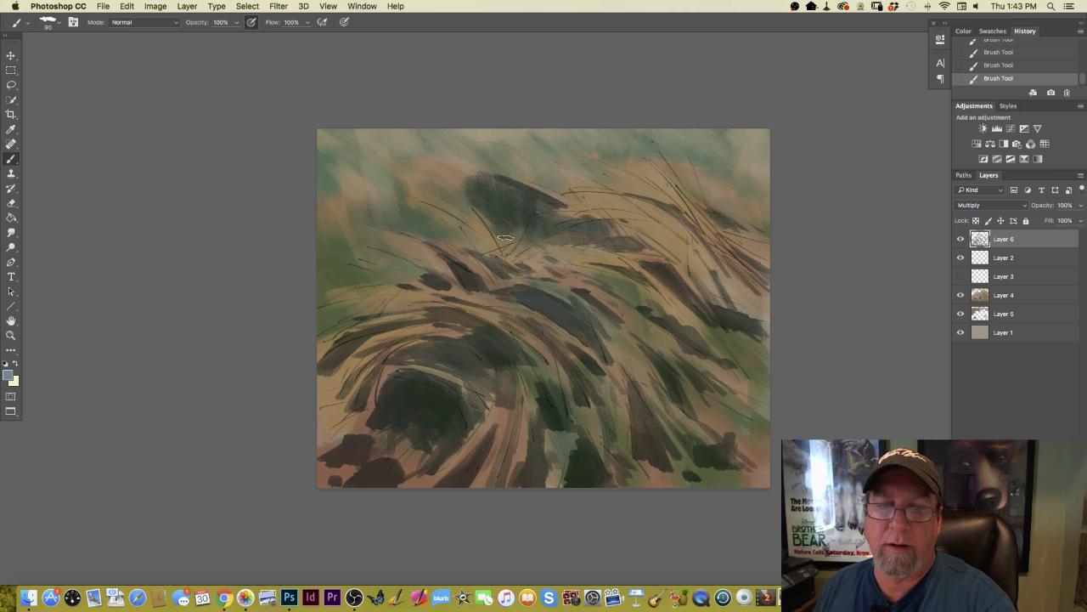
mouse_move(464, 180)
left_mouse_down()
mouse_move(458, 205)
mouse_move(436, 172)
mouse_move(433, 211)
left_mouse_up()
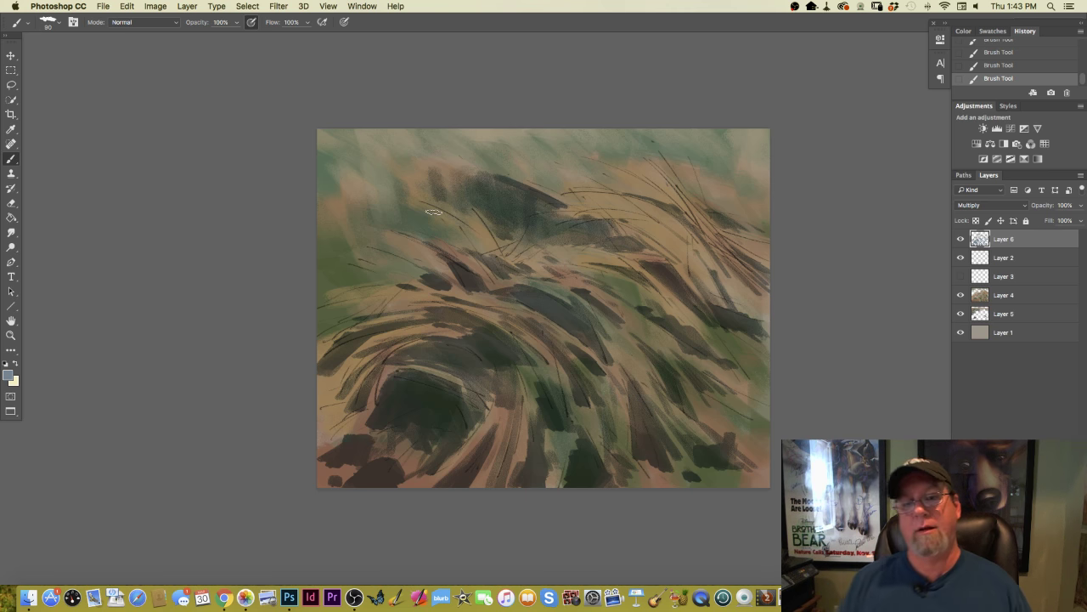
mouse_move(704, 184)
left_mouse_down()
mouse_move(746, 210)
mouse_move(705, 192)
mouse_move(757, 210)
mouse_move(736, 197)
mouse_move(762, 193)
mouse_move(766, 215)
mouse_move(747, 166)
mouse_move(739, 183)
mouse_move(726, 189)
mouse_move(716, 170)
mouse_move(707, 186)
mouse_move(666, 149)
mouse_move(757, 160)
mouse_move(727, 173)
left_mouse_up()
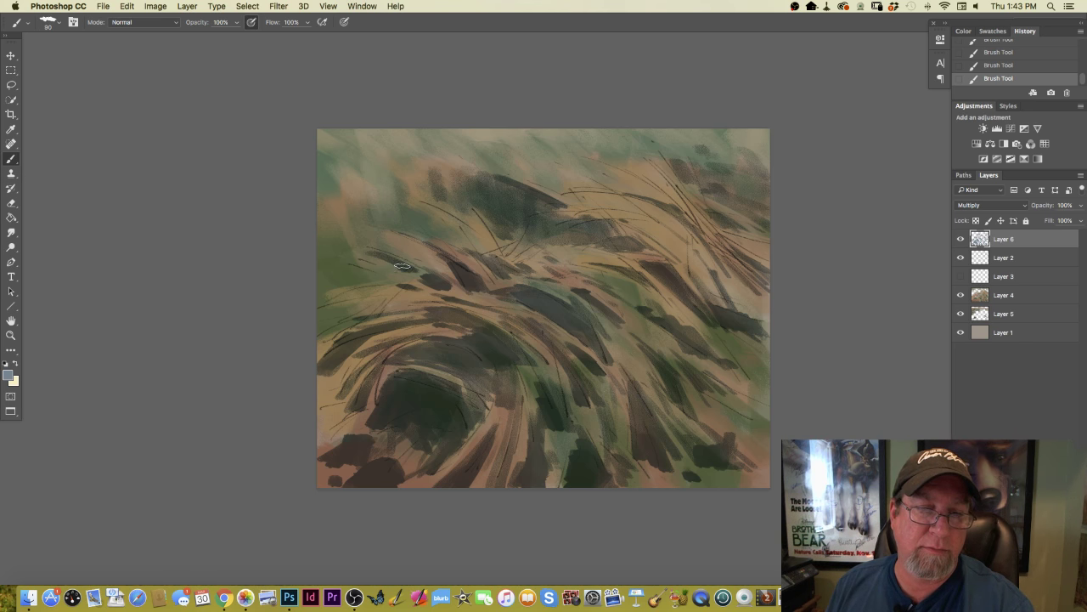
- Darken the left edge and the background band across the top of the canvas with broad shadow strokes on Layer 6
mouse_move(385, 262)
left_mouse_down()
mouse_move(339, 247)
mouse_move(328, 257)
mouse_move(357, 278)
mouse_move(347, 284)
mouse_move(364, 285)
mouse_move(334, 290)
mouse_move(318, 257)
mouse_move(321, 321)
left_mouse_up()
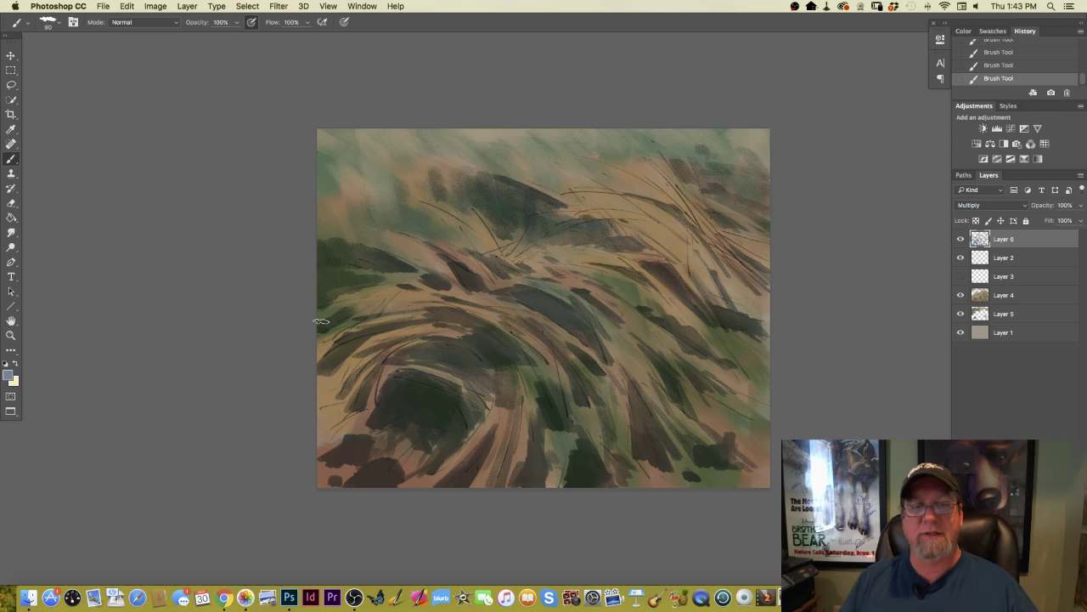
mouse_move(433, 223)
left_mouse_down()
mouse_move(380, 201)
mouse_move(398, 203)
mouse_move(395, 191)
mouse_move(387, 209)
mouse_move(372, 196)
mouse_move(352, 208)
mouse_move(333, 191)
mouse_move(331, 229)
mouse_move(304, 241)
left_mouse_up()
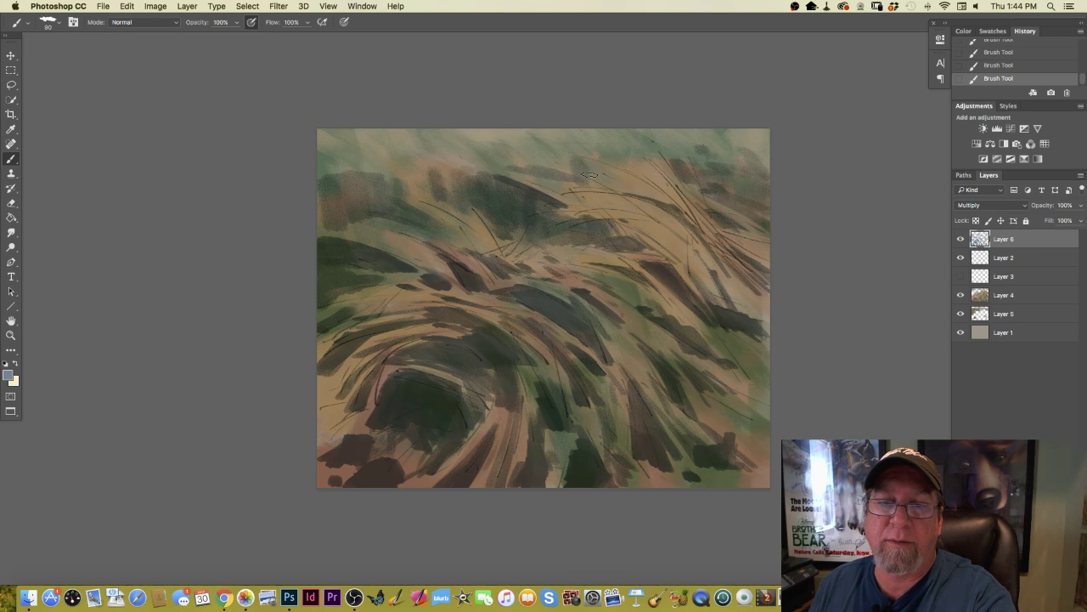
mouse_move(595, 171)
left_mouse_down()
mouse_move(555, 155)
mouse_move(553, 172)
mouse_move(538, 151)
mouse_move(526, 173)
mouse_move(508, 148)
mouse_move(498, 163)
mouse_move(473, 163)
mouse_move(454, 144)
mouse_move(460, 155)
mouse_move(422, 145)
mouse_move(457, 181)
mouse_move(405, 146)
mouse_move(384, 158)
mouse_move(416, 175)
mouse_move(316, 153)
mouse_move(345, 134)
mouse_move(340, 161)
mouse_move(315, 141)
mouse_move(315, 161)
mouse_move(618, 145)
mouse_move(643, 183)
left_mouse_up()
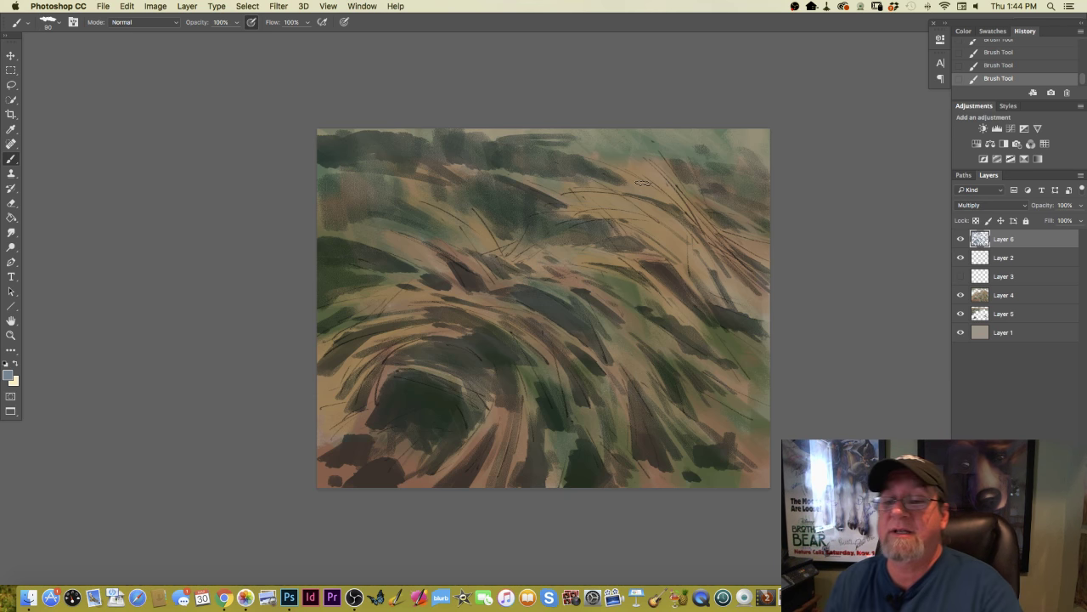
mouse_move(758, 126)
left_mouse_down()
mouse_move(756, 167)
mouse_move(741, 123)
mouse_move(734, 149)
mouse_move(716, 124)
mouse_move(710, 155)
mouse_move(710, 145)
mouse_move(742, 186)
mouse_move(673, 126)
mouse_move(683, 168)
mouse_move(650, 130)
mouse_move(648, 156)
mouse_move(625, 136)
mouse_move(638, 168)
mouse_move(603, 145)
mouse_move(627, 154)
mouse_move(612, 128)
mouse_move(608, 159)
mouse_move(528, 143)
mouse_move(513, 184)
left_mouse_up()
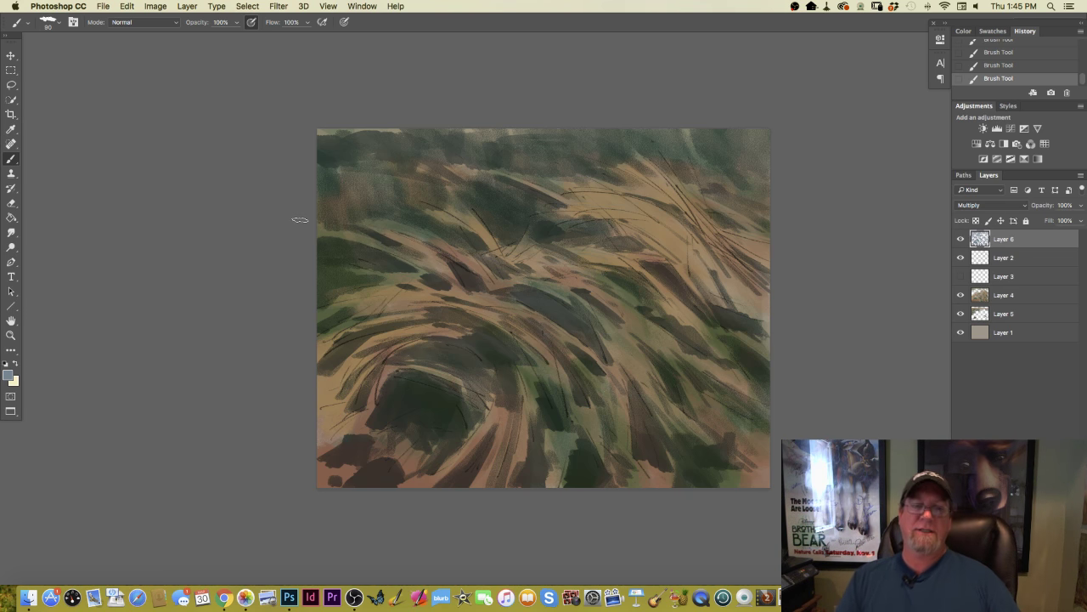
mouse_move(378, 234)
left_mouse_down()
mouse_move(345, 220)
mouse_move(336, 259)
mouse_move(322, 220)
mouse_move(369, 263)
left_mouse_up()
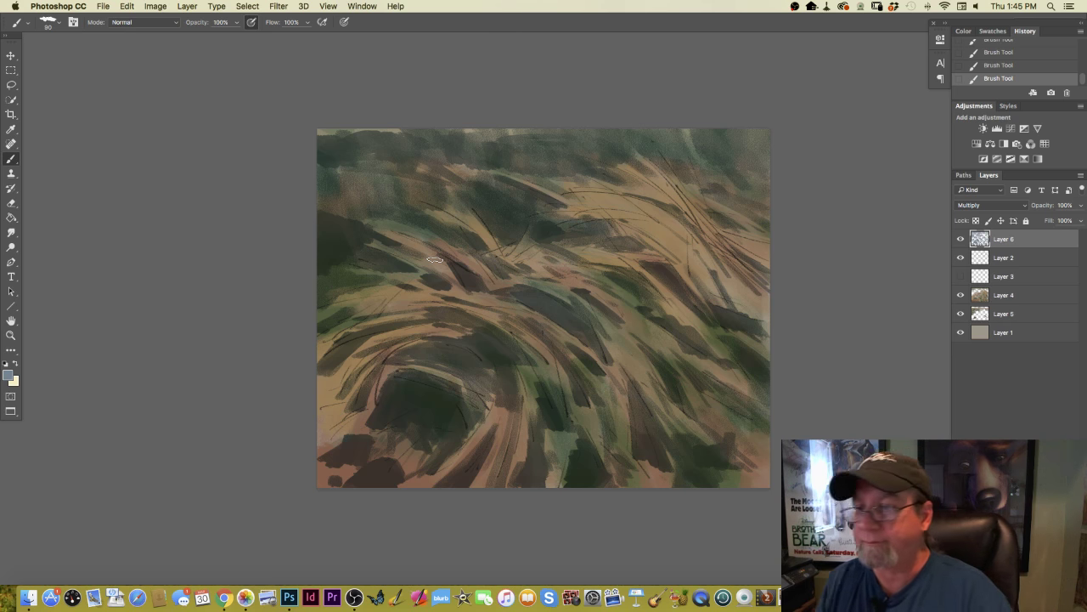
- Add a new layer above Layer 6 and fill it with the lighter blue-gray 7ca0b5
key("super+alt+shift+n")
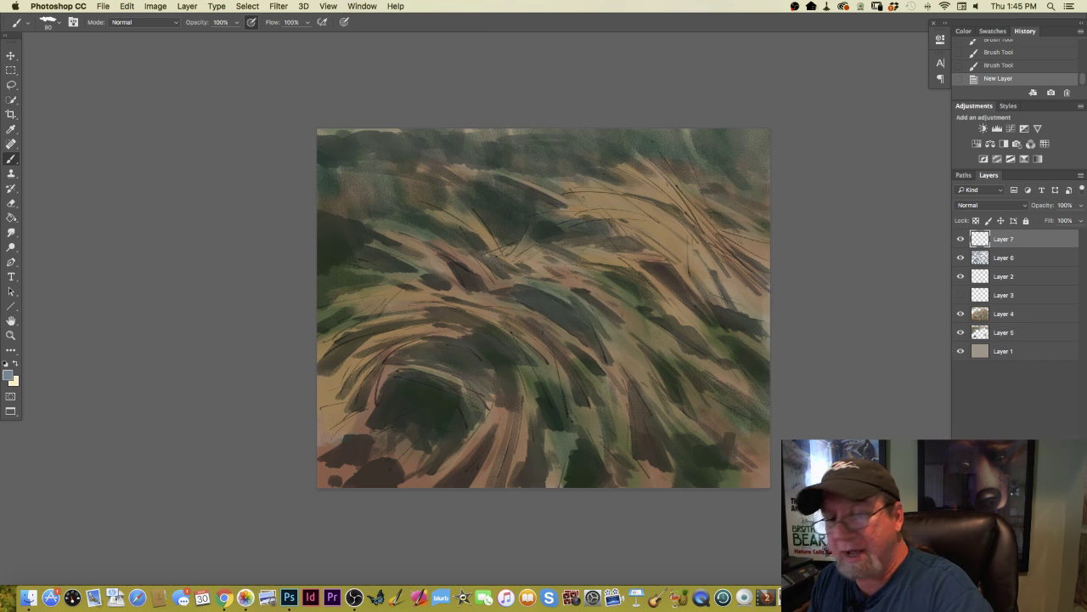
left_click(10, 377)
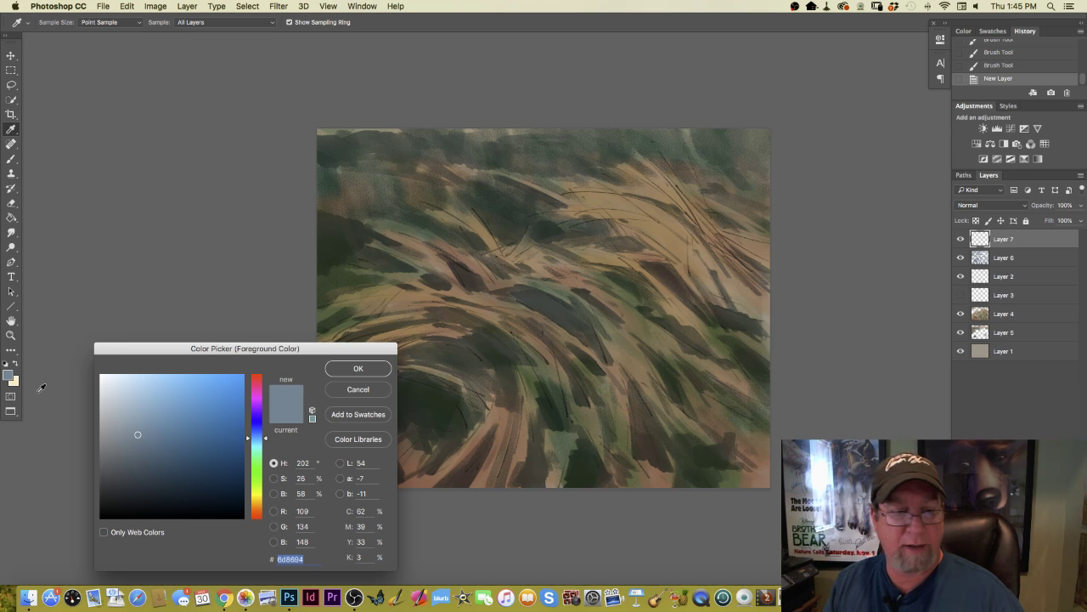
left_click(357, 389)
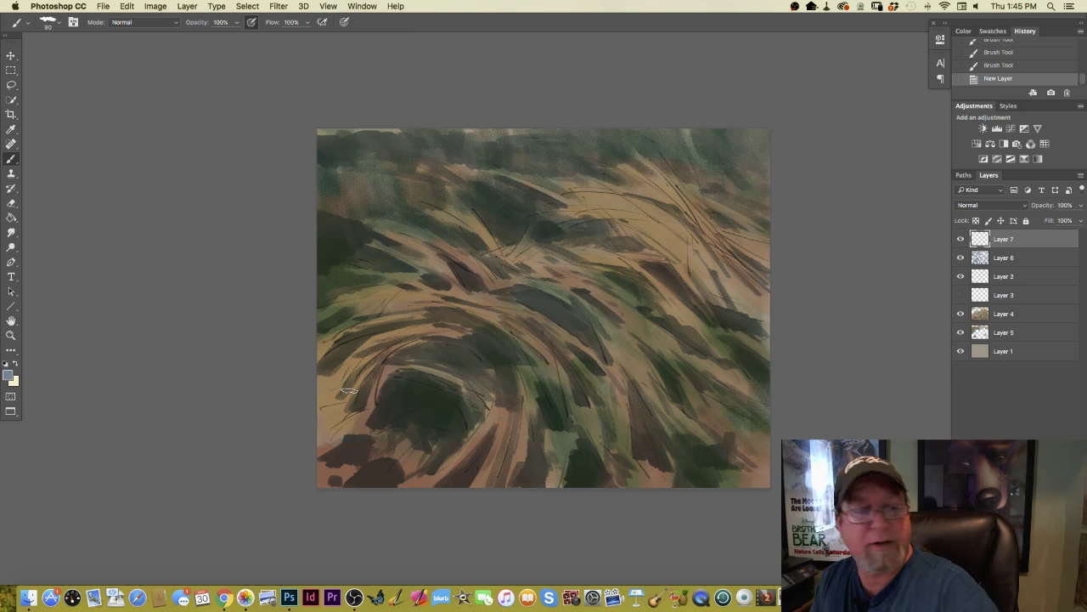
left_click(9, 376)
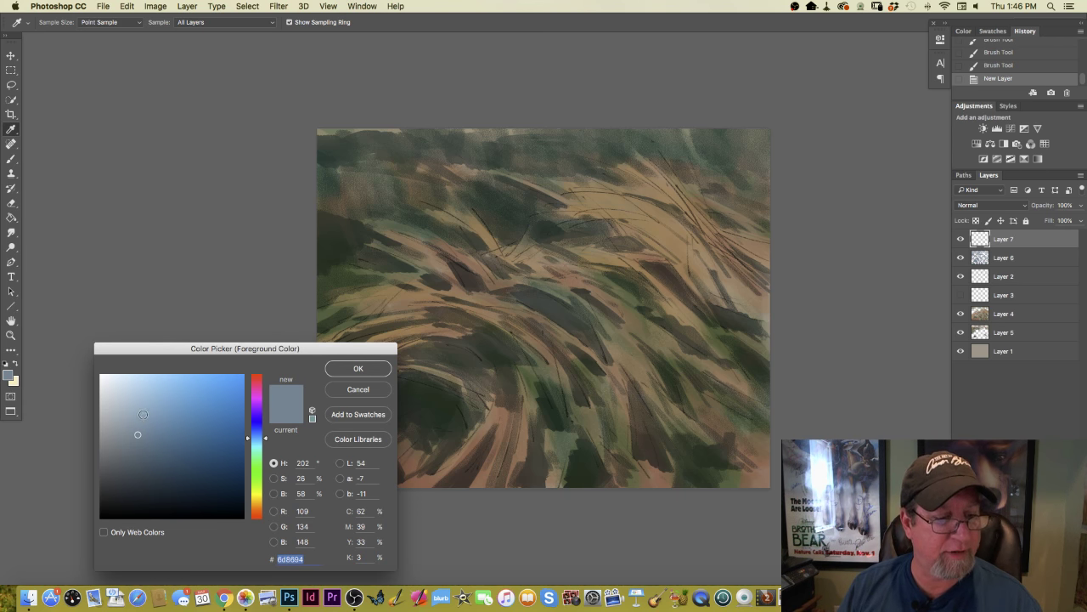
left_click(144, 413)
left_click(350, 371)
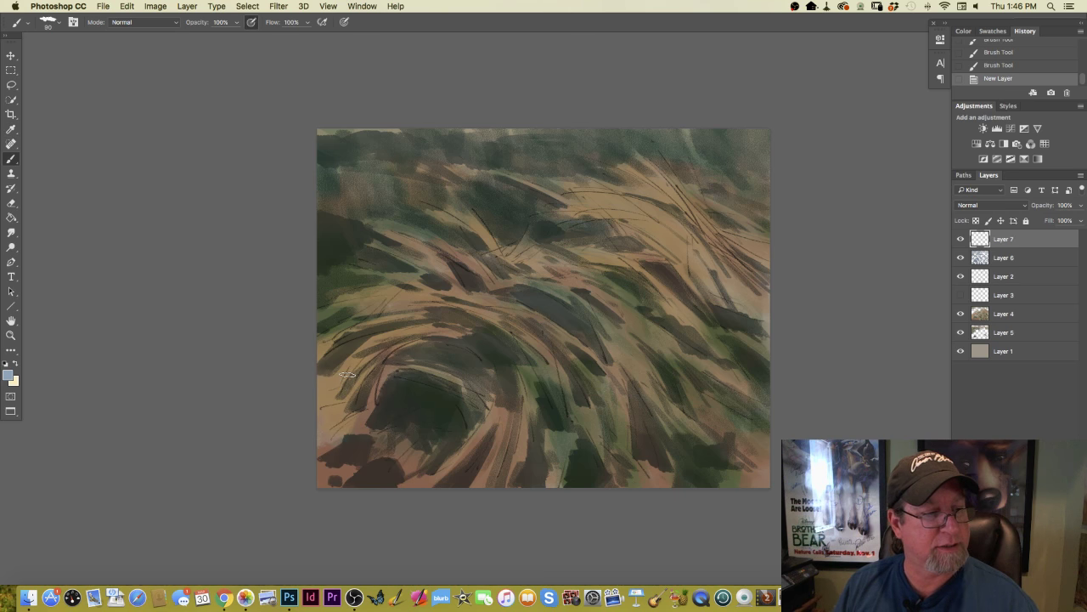
left_click(10, 377)
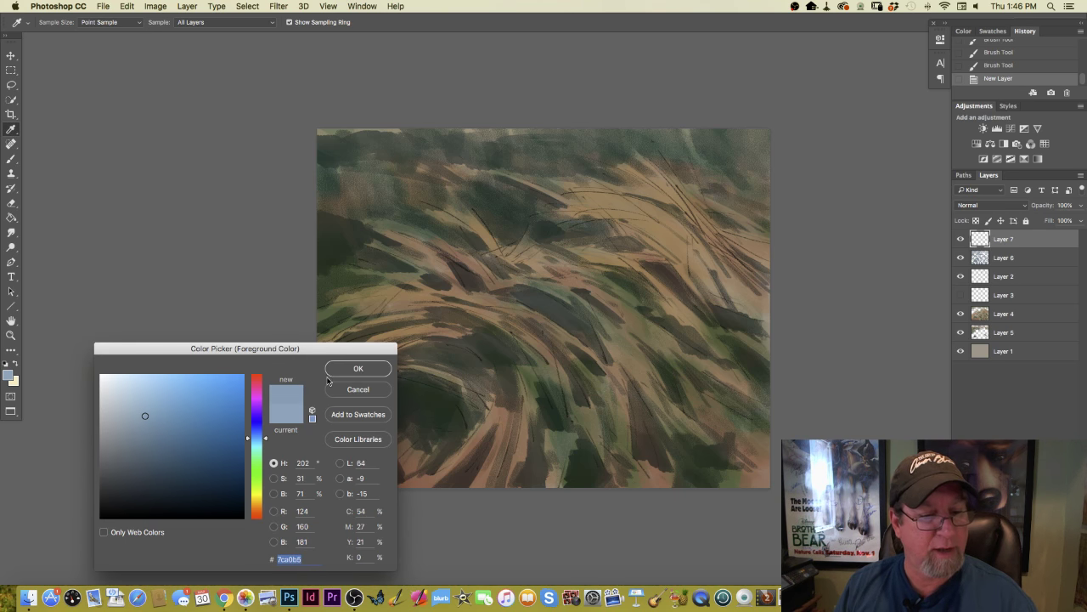
left_click(347, 374)
key("g")
left_click(466, 413)
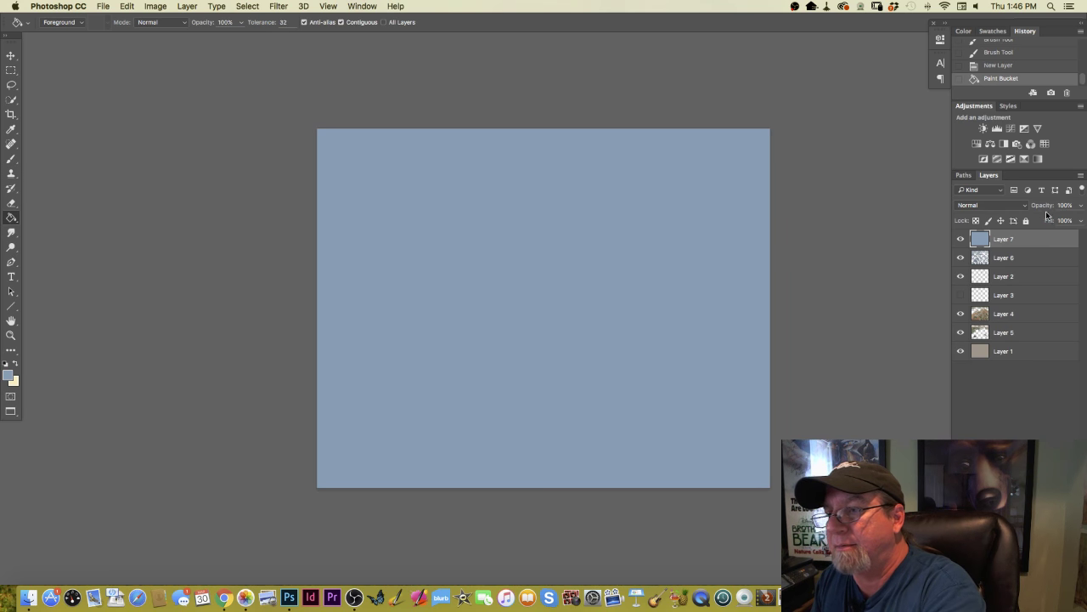
- Set the blue-gray fill layer to Multiply blending and lower its opacity to 38%
left_click(1081, 205)
left_click_drag(1077, 218, 1058, 219)
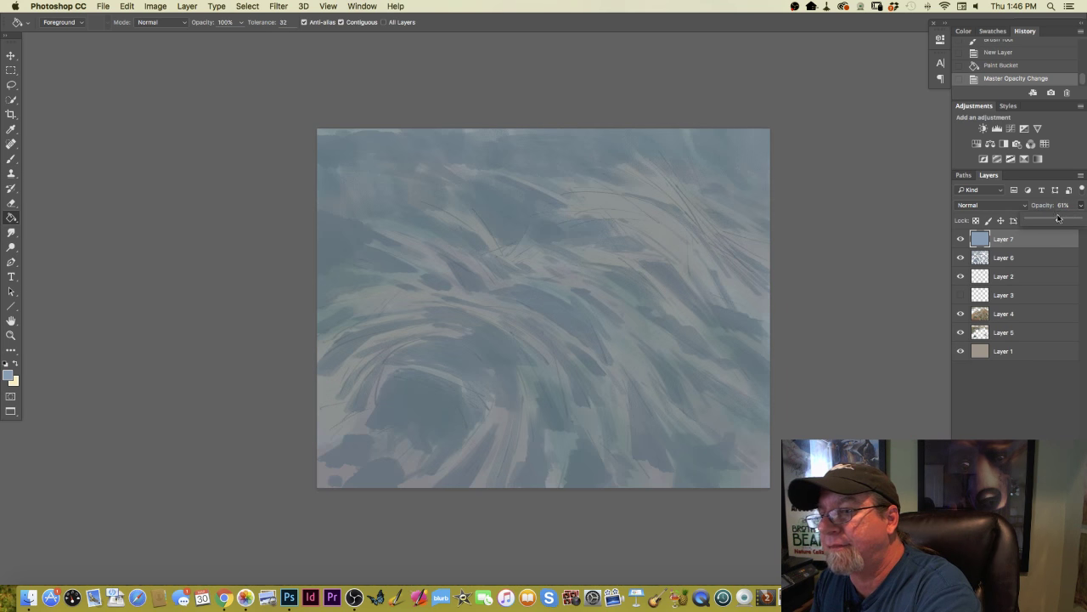
left_click(990, 205)
left_click(977, 238)
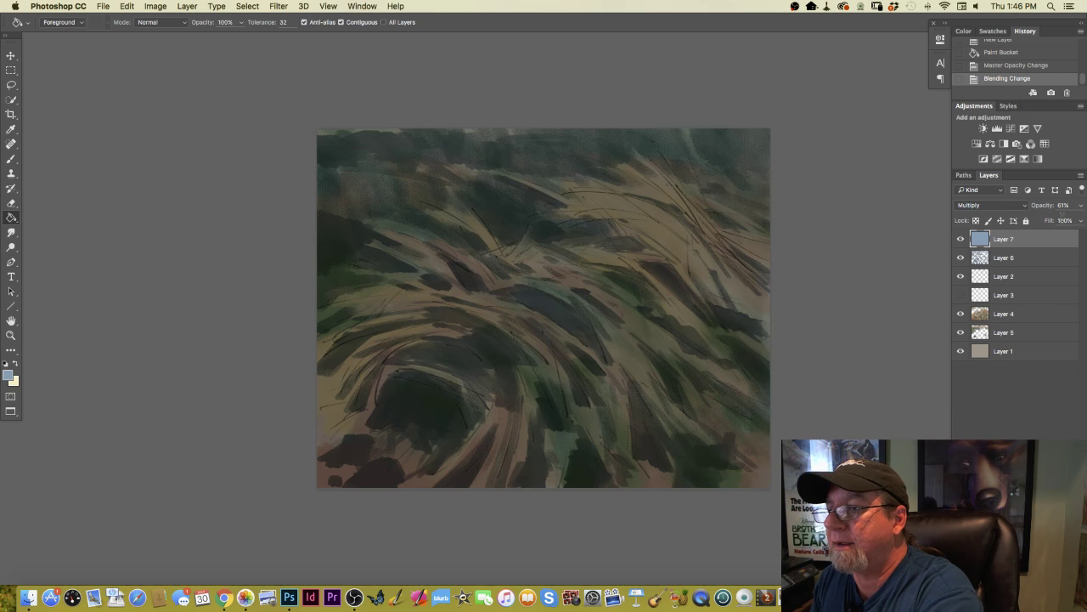
left_click(1080, 205)
left_click_drag(1069, 220, 1047, 220)
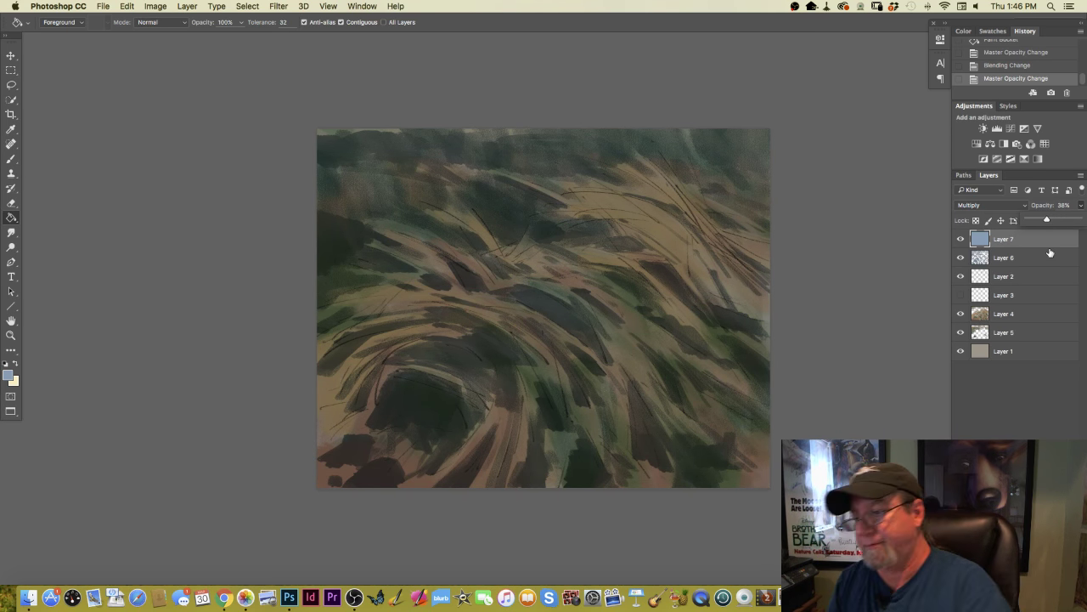
- Add a new layer above the blue-gray fill and set the foreground color to the warm tan bf8e62
key("super+alt+shift+n")
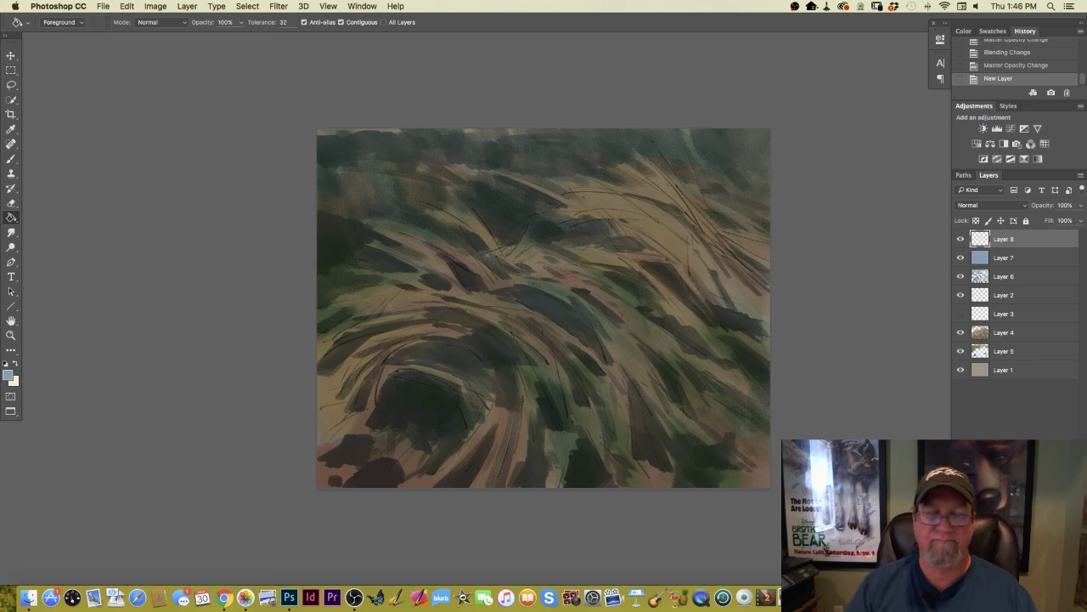
left_click(9, 376)
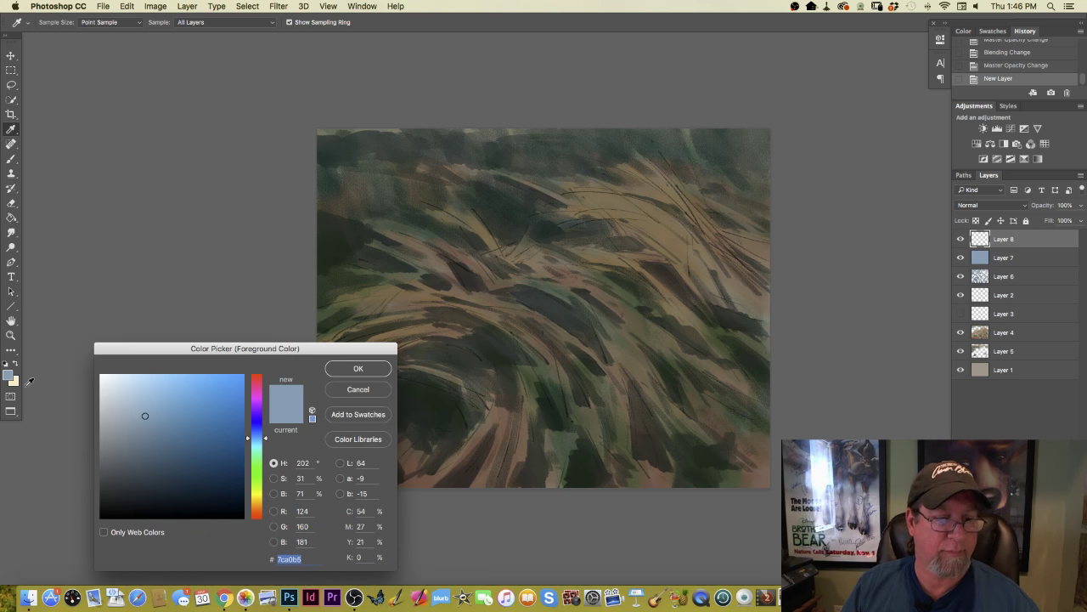
left_click(258, 508)
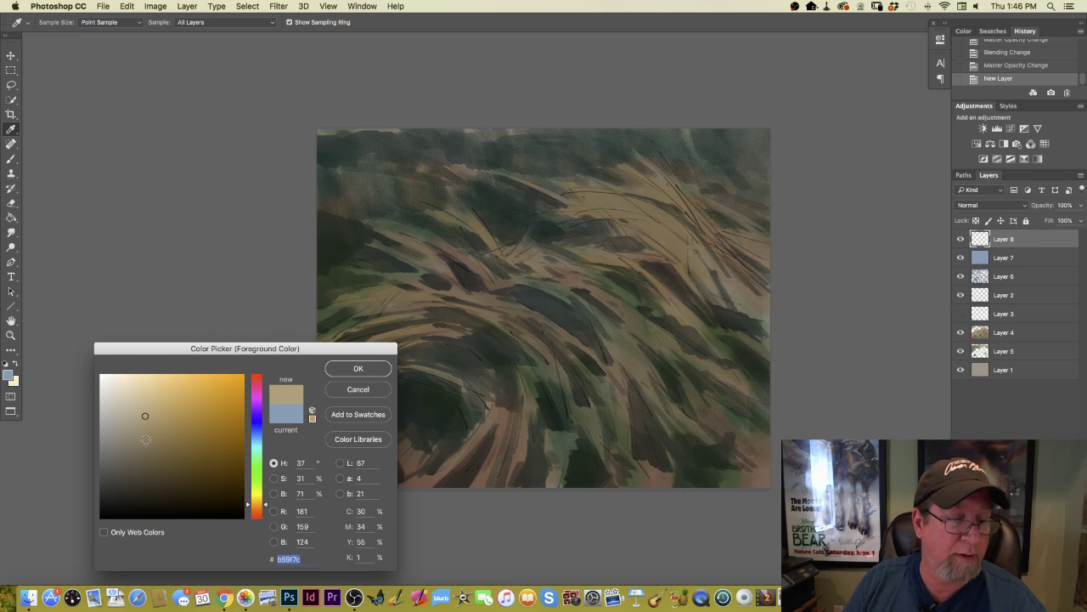
left_click(255, 507)
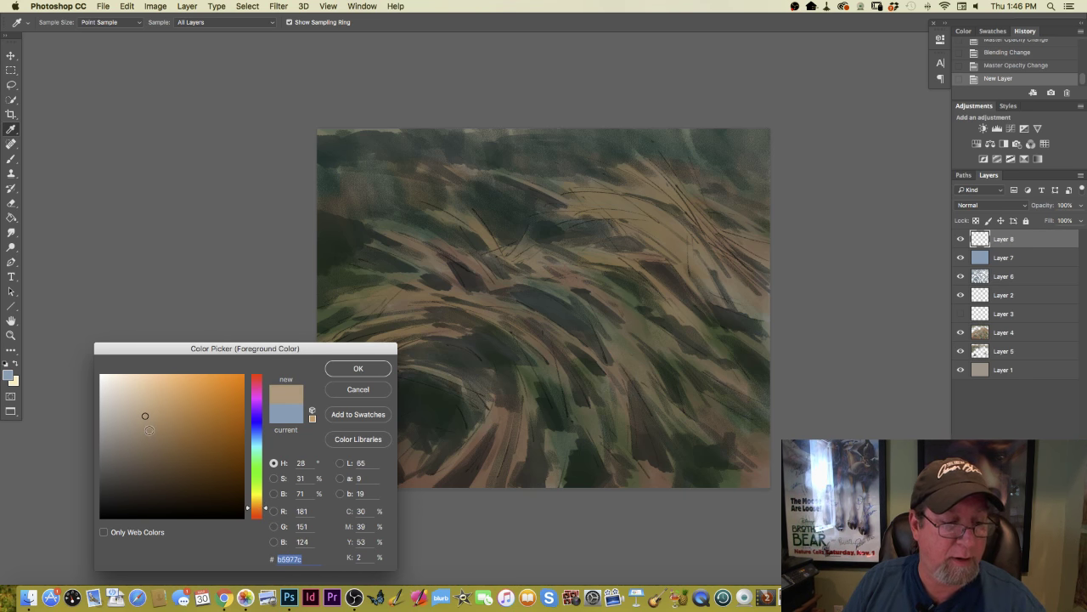
left_click_drag(152, 432, 156, 427)
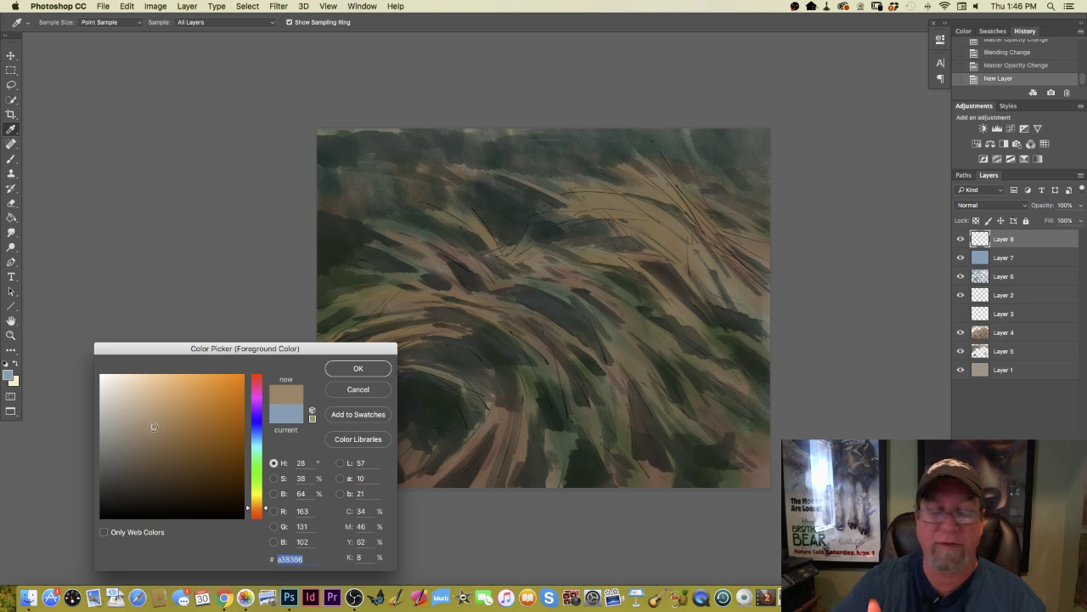
left_click_drag(154, 422, 154, 417)
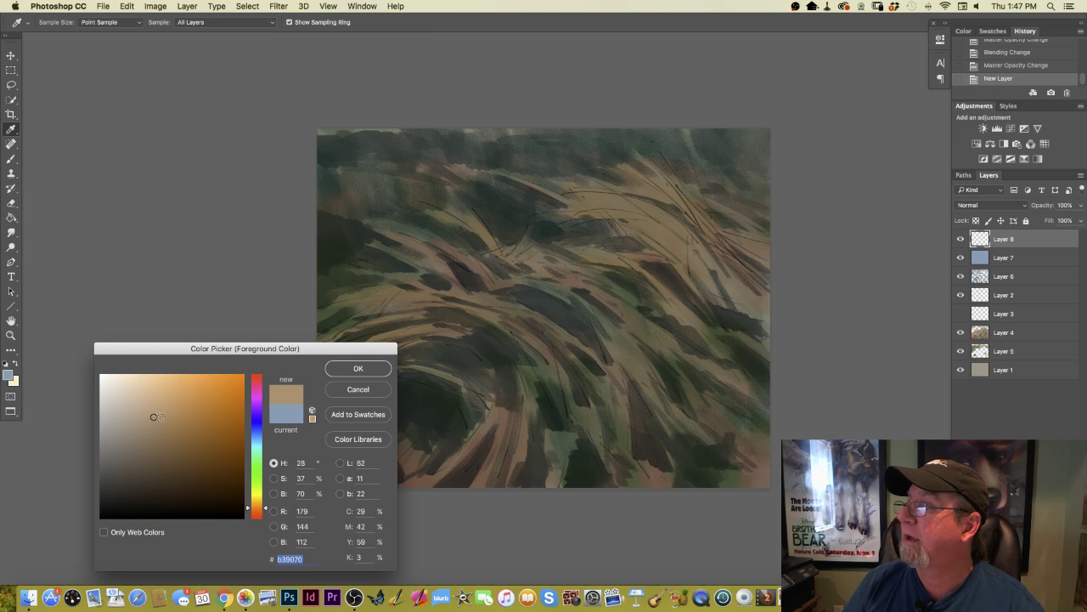
left_click(161, 417)
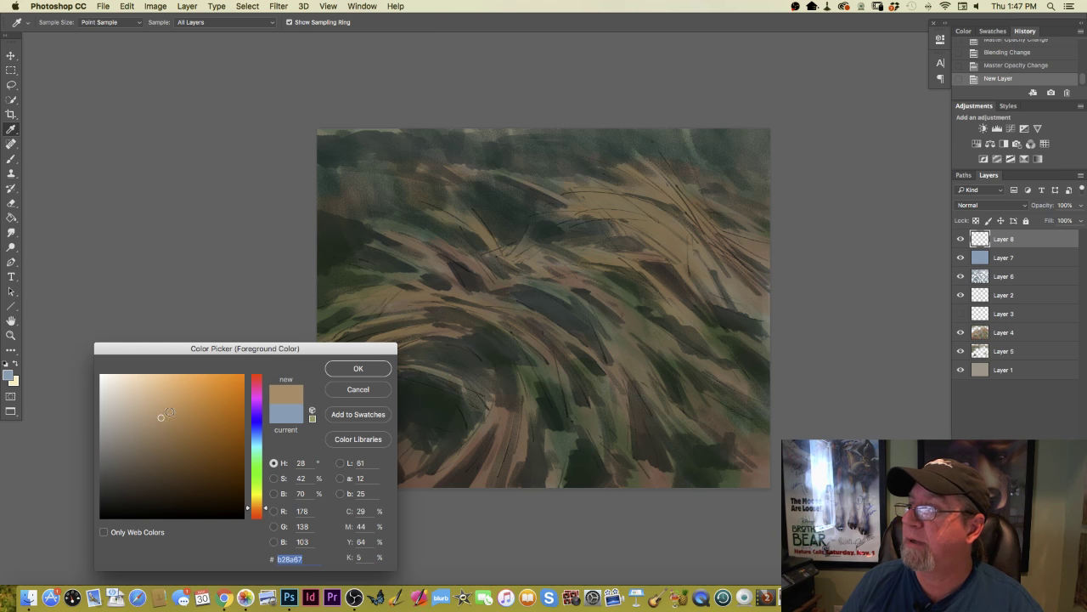
left_click_drag(162, 419, 168, 409)
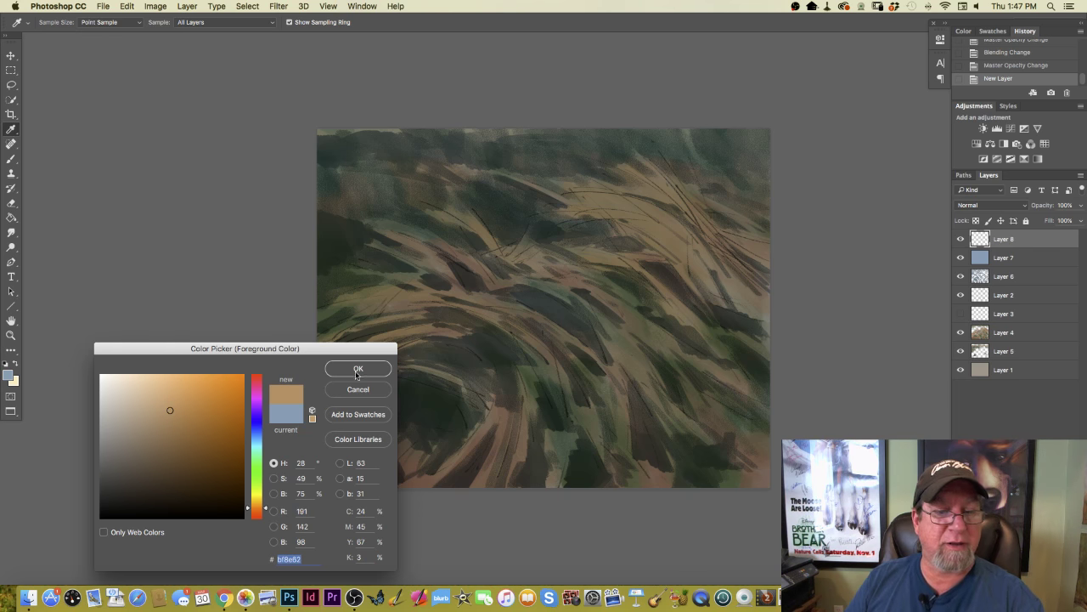
key("Return")
- Paint thin tan highlights on Layer 8 along the right edge blades with a 45 px pressure-sized brush, then reduce it to 35 px
key("g")
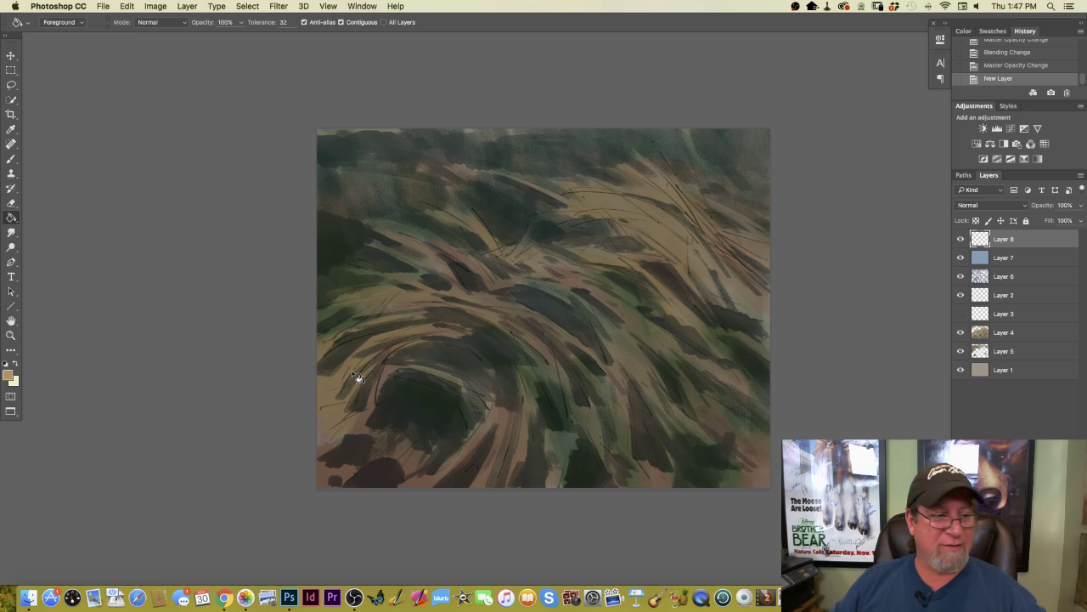
key("b")
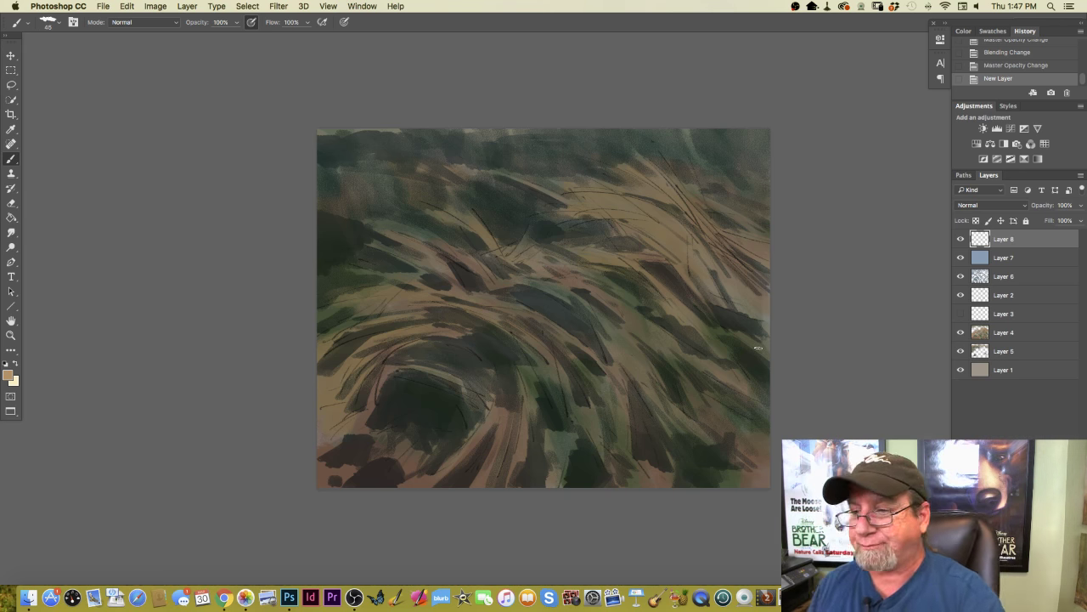
left_click_drag(752, 276, 767, 310)
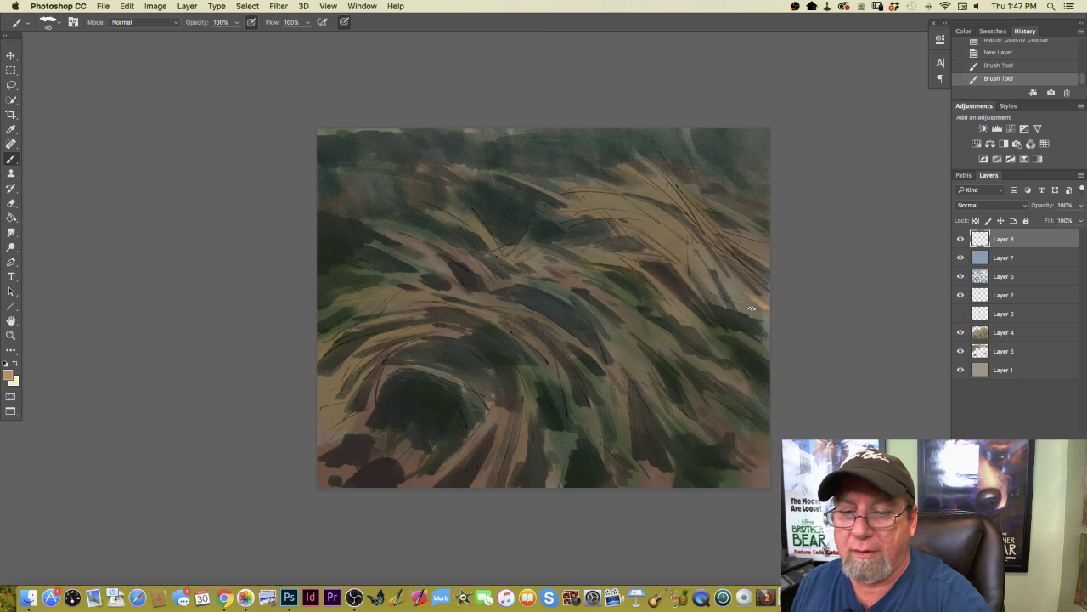
mouse_move(769, 310)
left_mouse_down()
mouse_move(700, 253)
mouse_move(748, 304)
mouse_move(705, 254)
mouse_move(751, 308)
left_mouse_up()
mouse_move(715, 266)
left_mouse_down()
mouse_move(753, 290)
mouse_move(718, 245)
mouse_move(768, 272)
mouse_move(769, 255)
left_mouse_up()
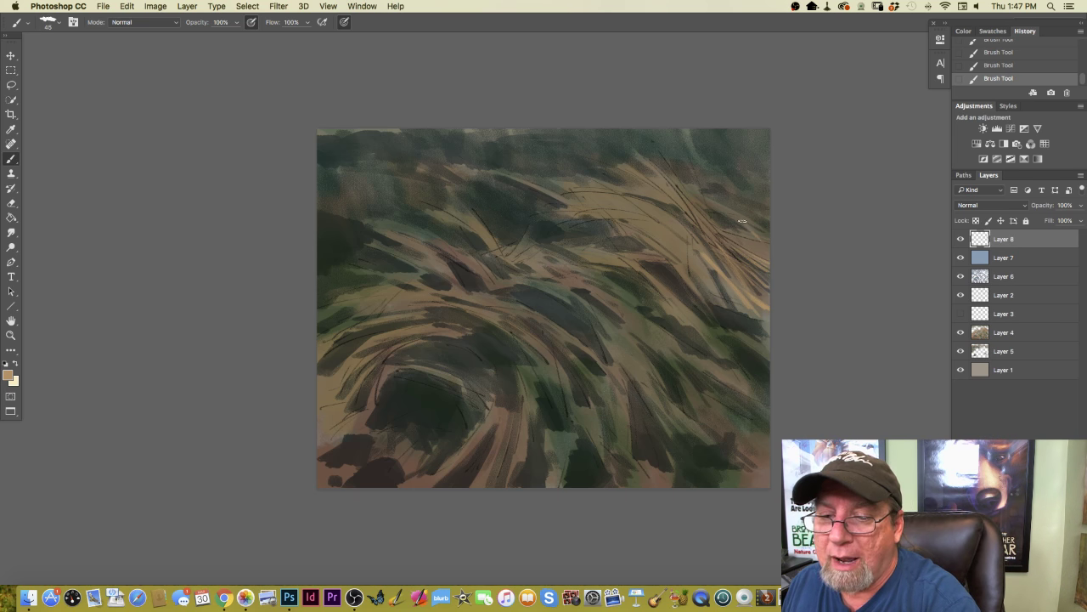
key("bracketleft")
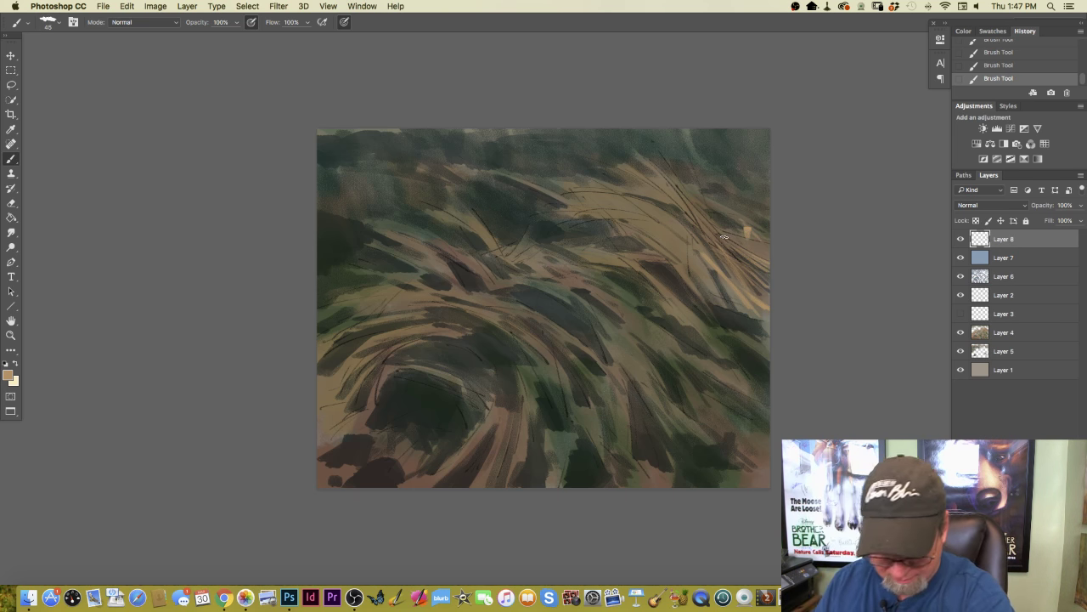
left_click_drag(740, 228, 729, 243)
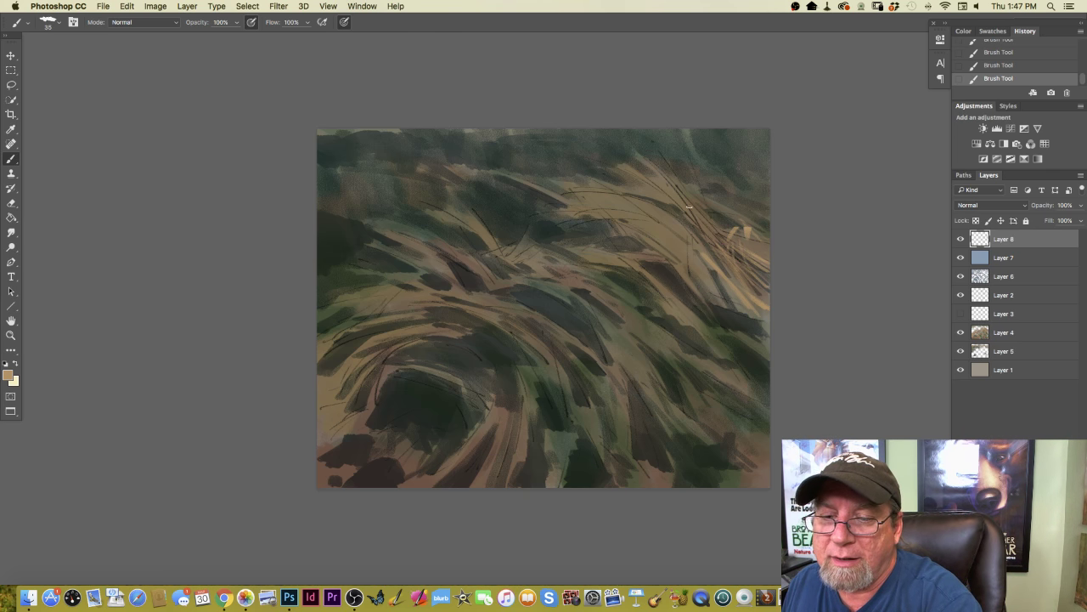
- Paint thin tan grass blades and seed heads over the upper-right clump on Layer 8, extending them toward the upper centre of the painting
left_click_drag(718, 234, 673, 176)
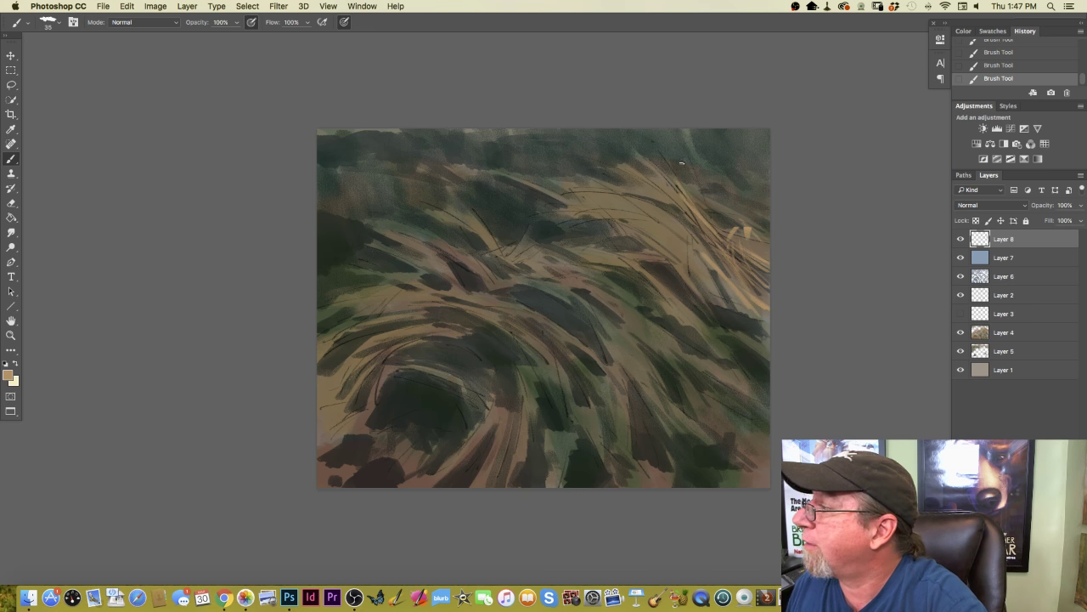
left_click_drag(702, 197, 662, 129)
mouse_move(671, 173)
left_mouse_down()
mouse_move(647, 147)
mouse_move(729, 228)
mouse_move(710, 225)
left_mouse_up()
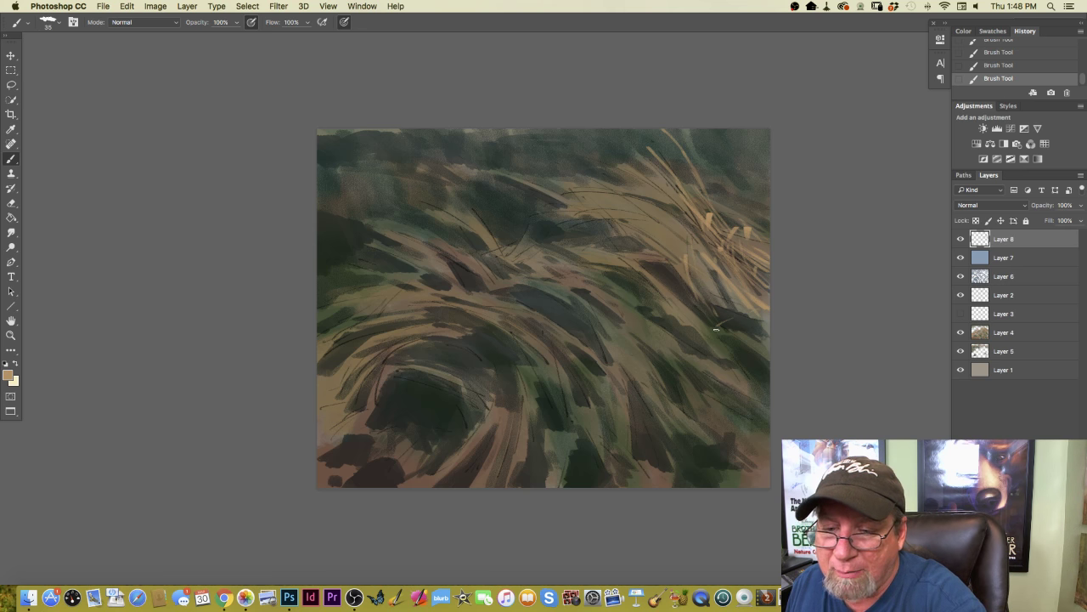
left_click_drag(746, 320, 698, 301)
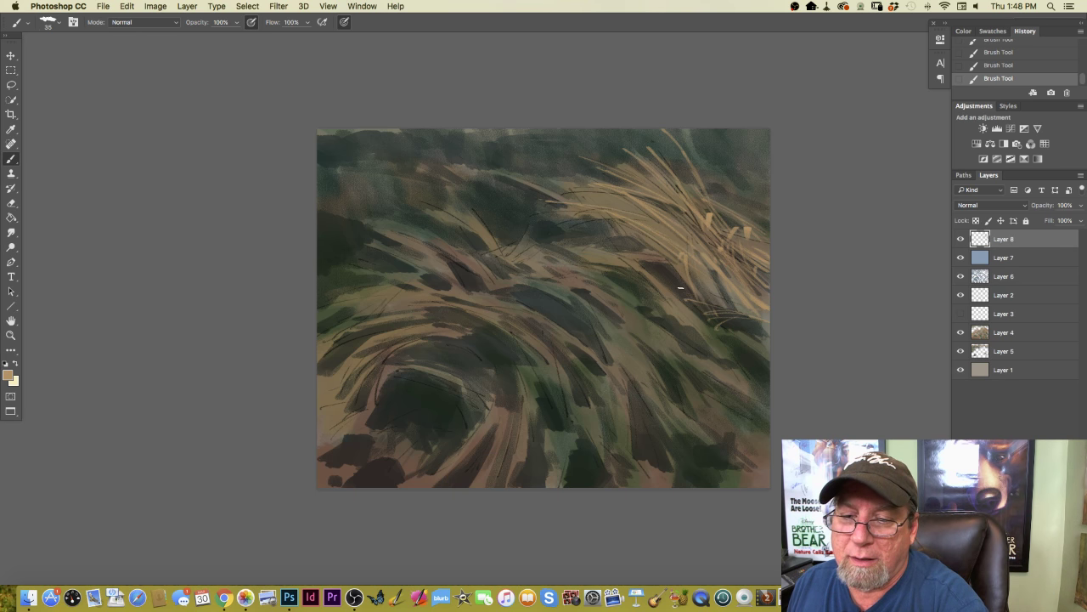
mouse_move(686, 282)
left_mouse_down()
mouse_move(689, 305)
mouse_move(676, 296)
mouse_move(692, 288)
left_mouse_up()
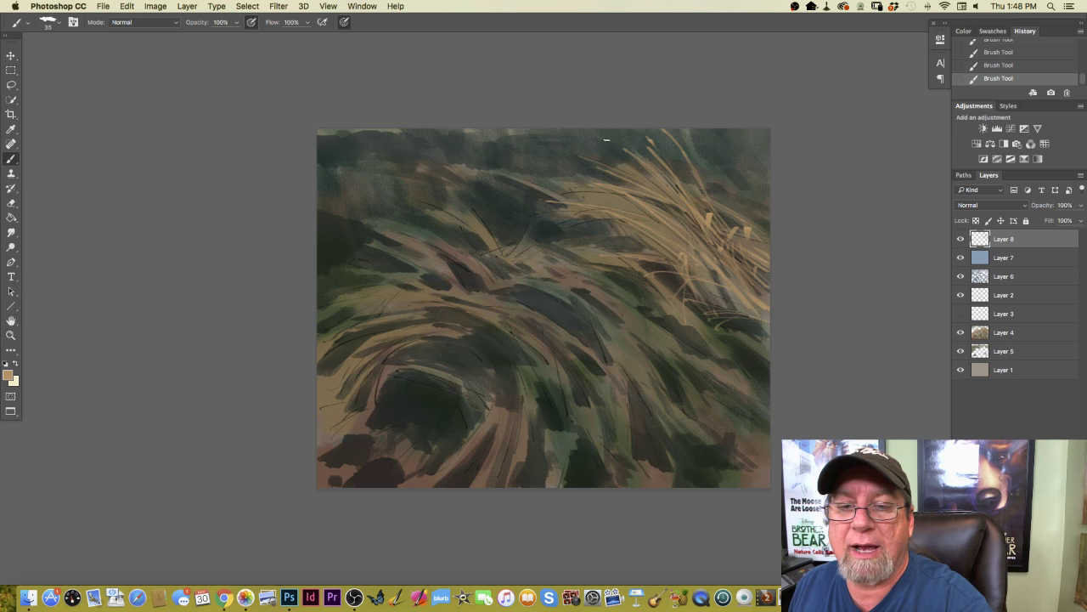
left_click_drag(599, 136, 629, 151)
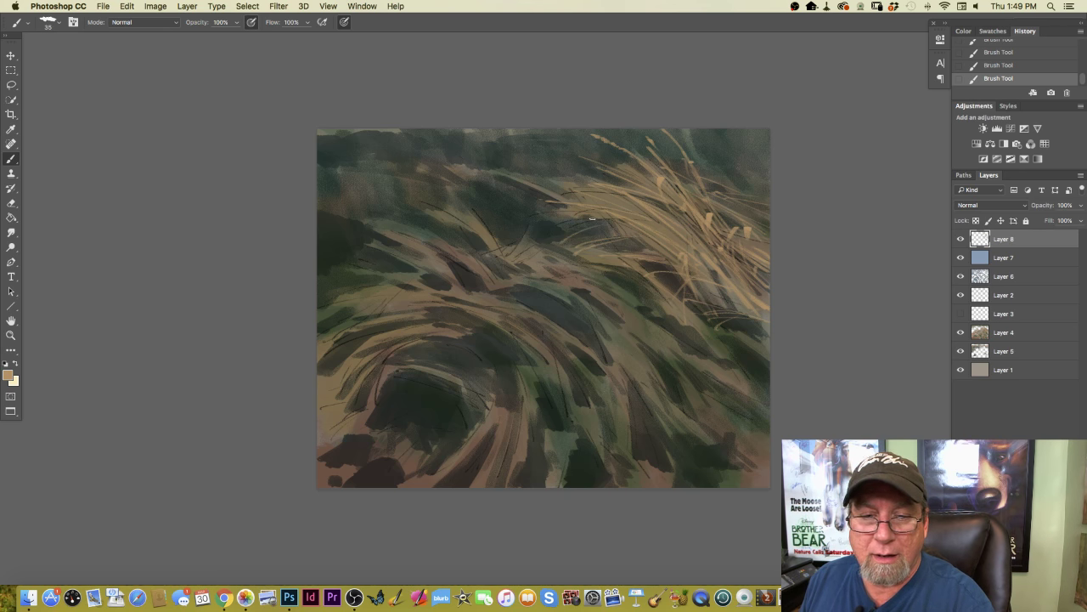
left_click_drag(551, 251, 583, 225)
mouse_move(530, 247)
left_mouse_down()
mouse_move(573, 225)
mouse_move(638, 224)
mouse_move(598, 217)
left_mouse_up()
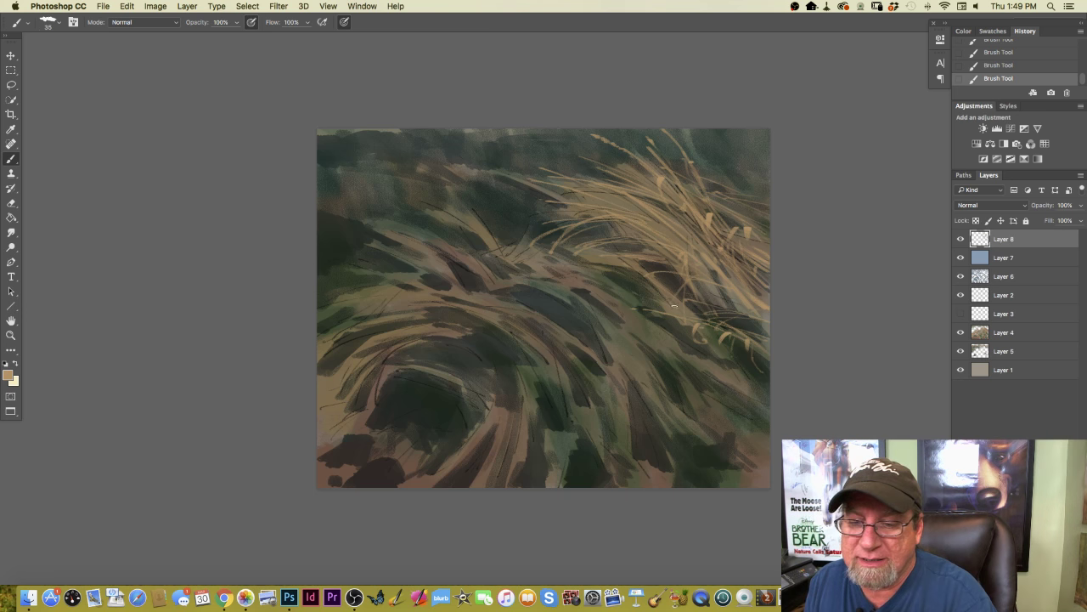
- Paint long tan blades down the right-hand slope and arching blades across the painting's lower-right corner
mouse_move(706, 330)
left_mouse_down()
mouse_move(753, 386)
mouse_move(780, 385)
left_mouse_up()
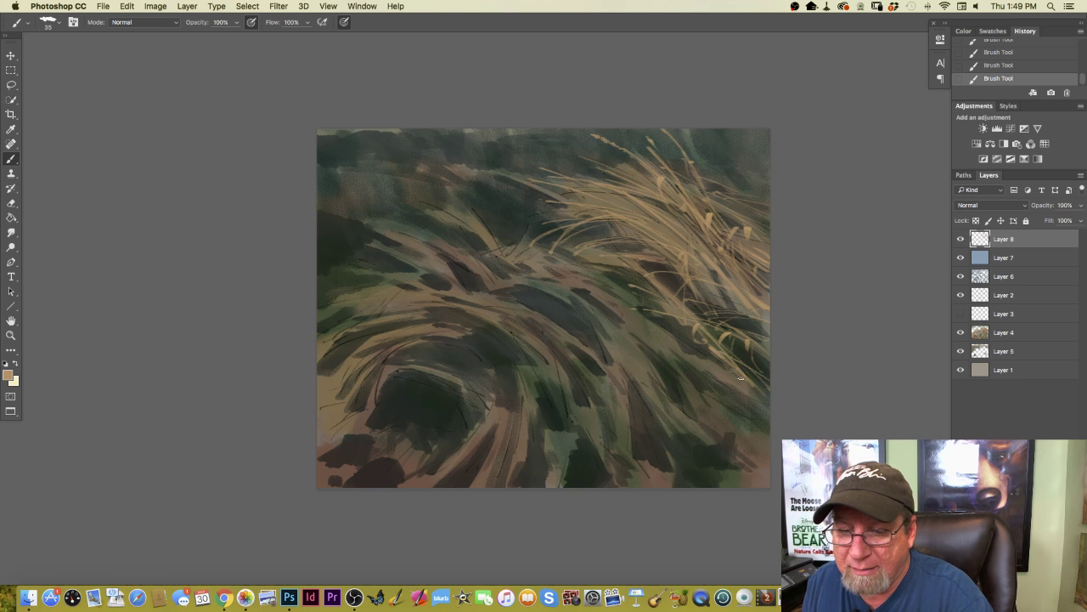
left_click_drag(636, 329, 736, 379)
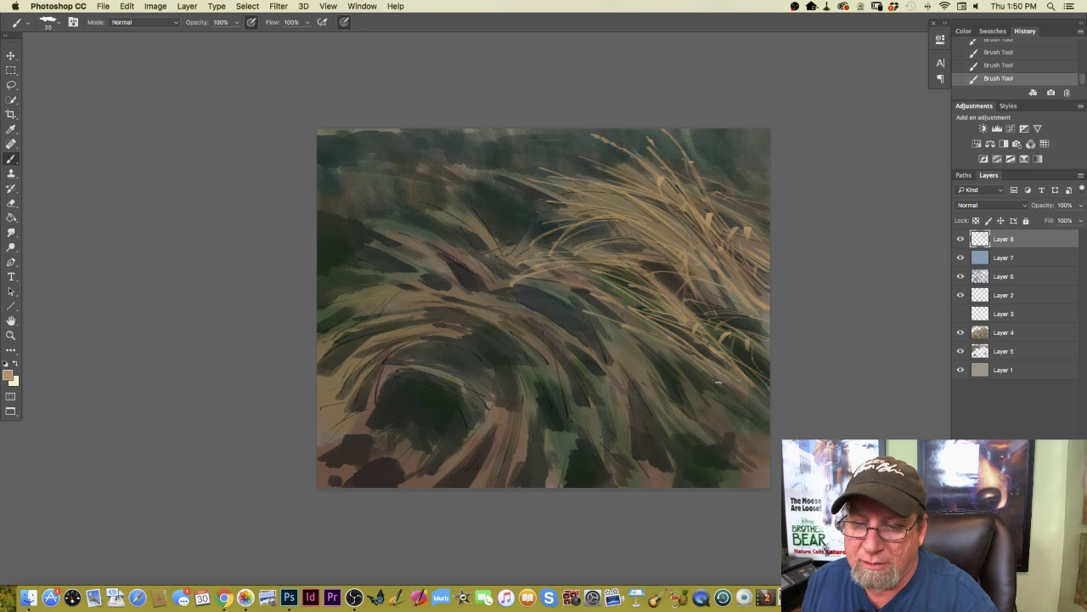
mouse_move(710, 397)
left_mouse_down()
mouse_move(731, 373)
mouse_move(765, 384)
mouse_move(684, 364)
left_mouse_up()
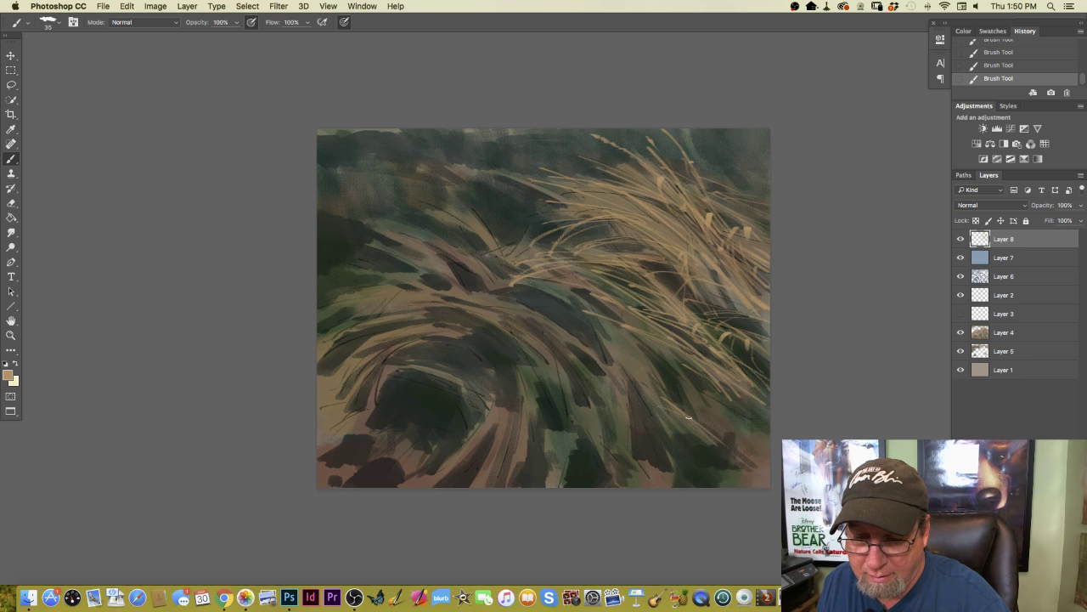
mouse_move(731, 456)
left_mouse_down()
mouse_move(670, 420)
mouse_move(640, 436)
mouse_move(742, 459)
mouse_move(647, 444)
mouse_move(710, 449)
mouse_move(614, 455)
left_mouse_up()
left_click_drag(755, 478, 666, 448)
mouse_move(644, 447)
left_mouse_down()
mouse_move(588, 464)
mouse_move(591, 486)
left_mouse_up()
mouse_move(753, 474)
left_mouse_down()
mouse_move(674, 454)
mouse_move(598, 486)
mouse_move(632, 450)
mouse_move(680, 435)
left_mouse_up()
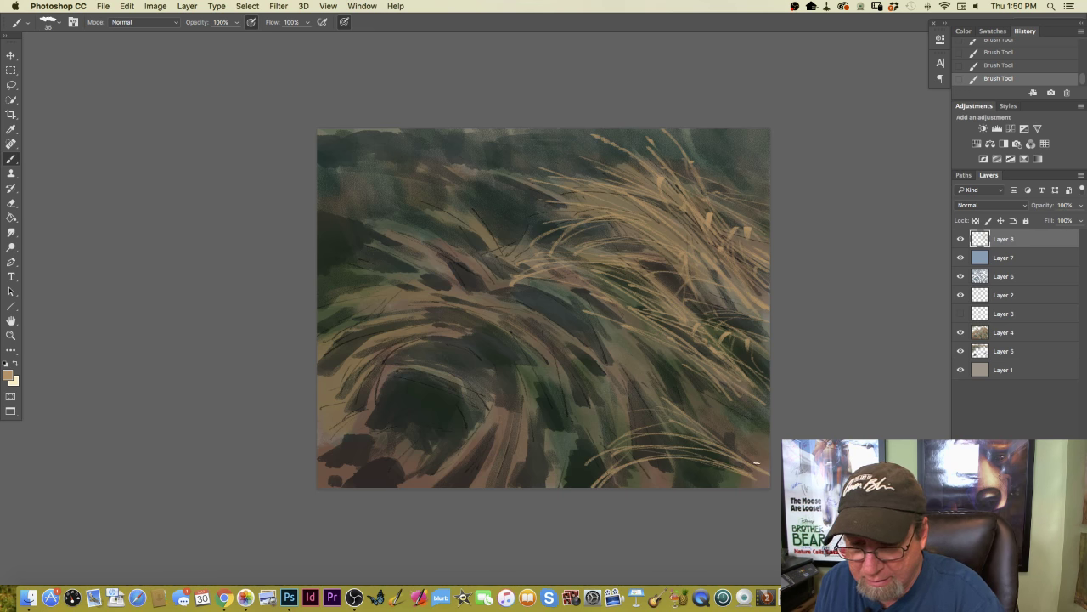
- Fill the lower-right slope with overlapping diagonal tan blades between the corner arcs and the grass above
left_click_drag(757, 456, 678, 411)
left_click_drag(739, 439, 625, 389)
left_click_drag(758, 466, 644, 338)
mouse_move(719, 415)
left_mouse_down()
mouse_move(673, 358)
mouse_move(680, 370)
left_mouse_up()
left_click_drag(766, 443, 647, 364)
left_click_drag(711, 440, 694, 394)
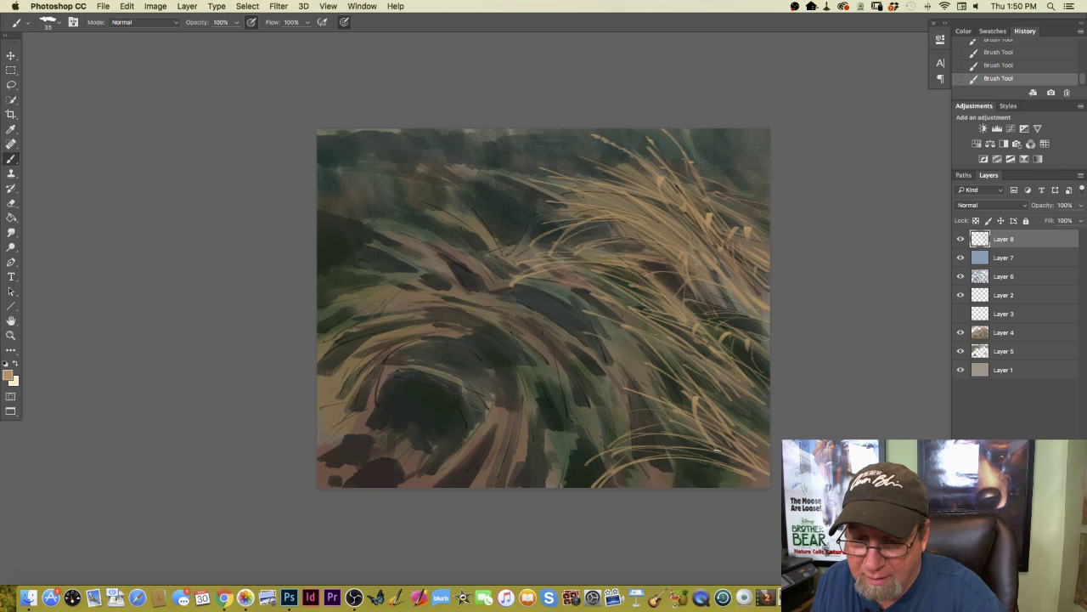
mouse_move(711, 481)
left_mouse_down()
mouse_move(701, 486)
mouse_move(678, 425)
left_mouse_up()
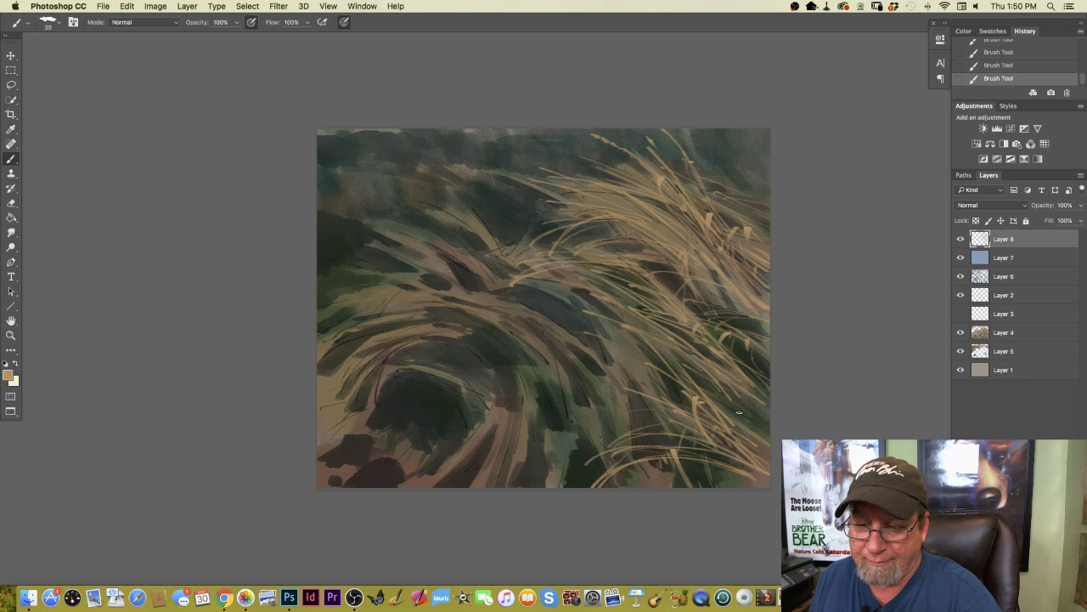
left_click_drag(738, 412, 741, 408)
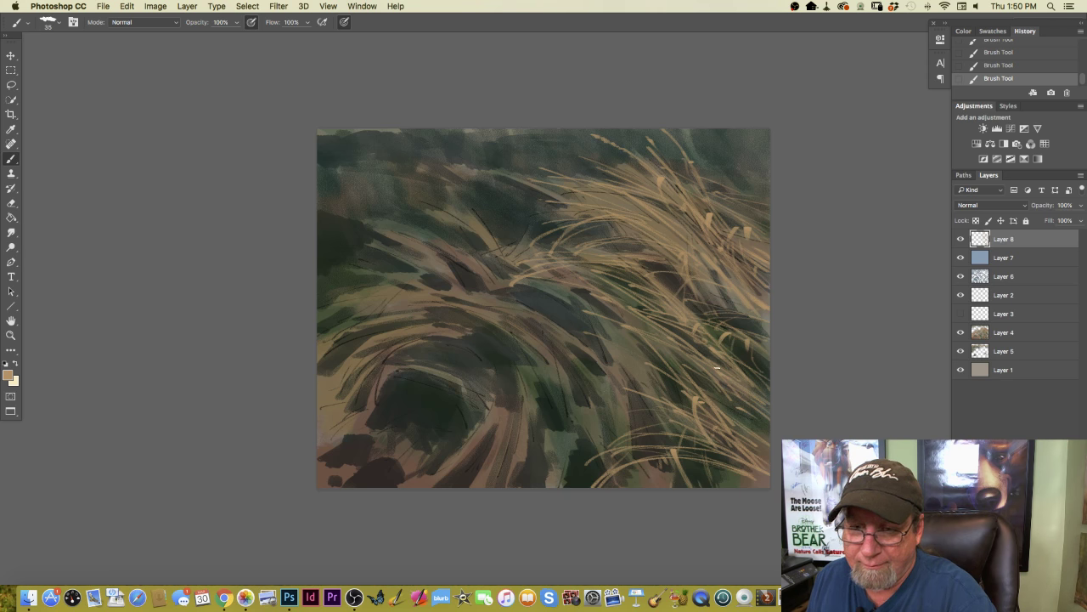
- Add tan seed heads to the upper clump and sweep long blades from the upper left through the painting's centre
mouse_move(748, 223)
left_mouse_down()
mouse_move(767, 220)
mouse_move(750, 205)
left_mouse_up()
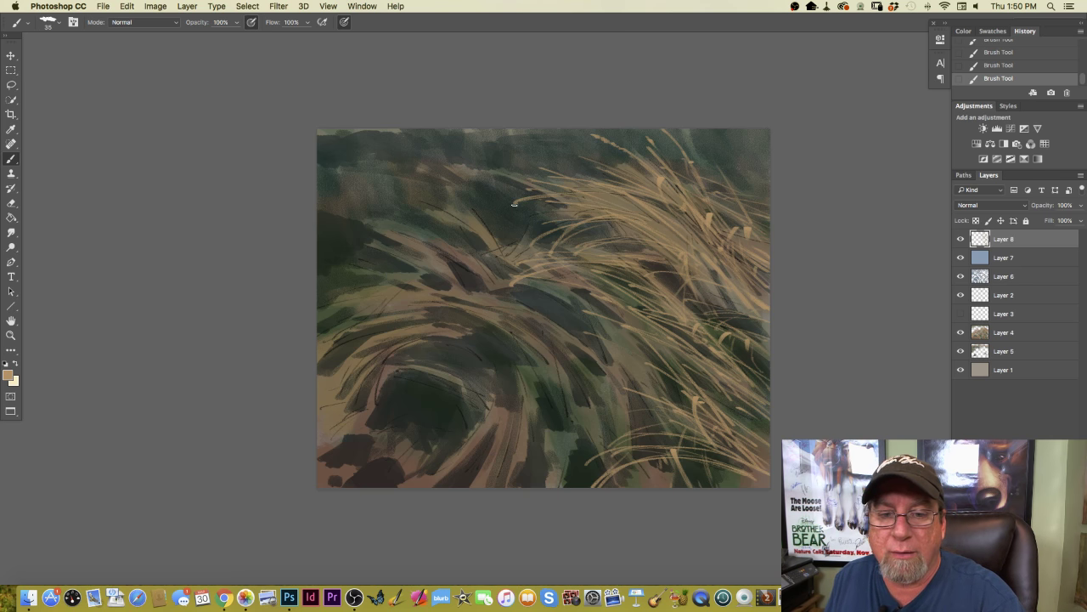
left_click_drag(500, 207, 514, 203)
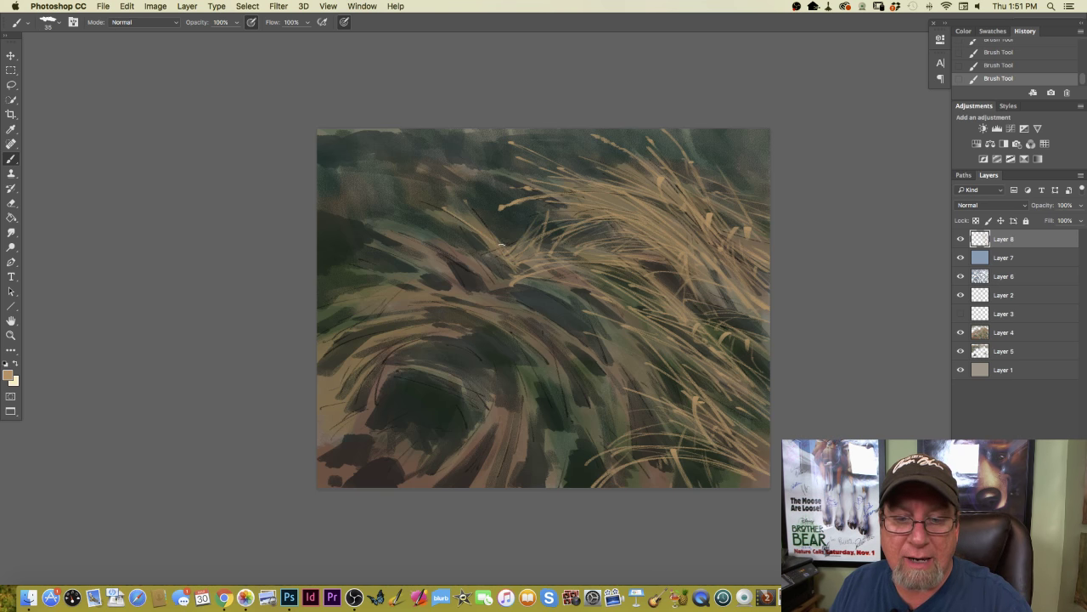
left_click_drag(505, 293, 560, 354)
left_click_drag(466, 272, 549, 348)
mouse_move(503, 294)
left_mouse_down()
mouse_move(568, 394)
mouse_move(476, 265)
mouse_move(570, 355)
mouse_move(497, 294)
left_mouse_up()
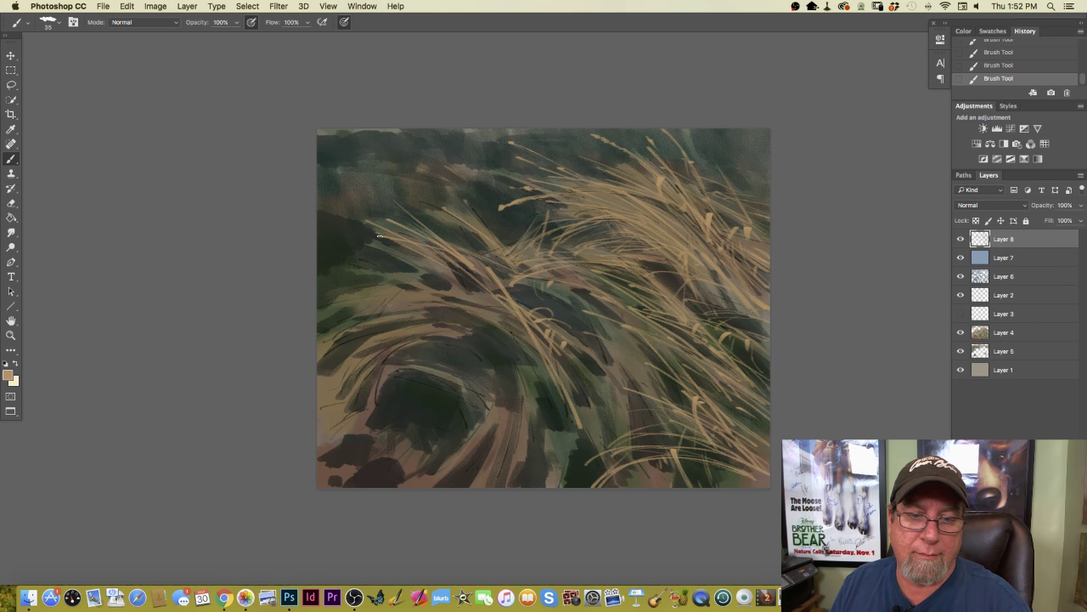
left_click_drag(349, 252, 464, 281)
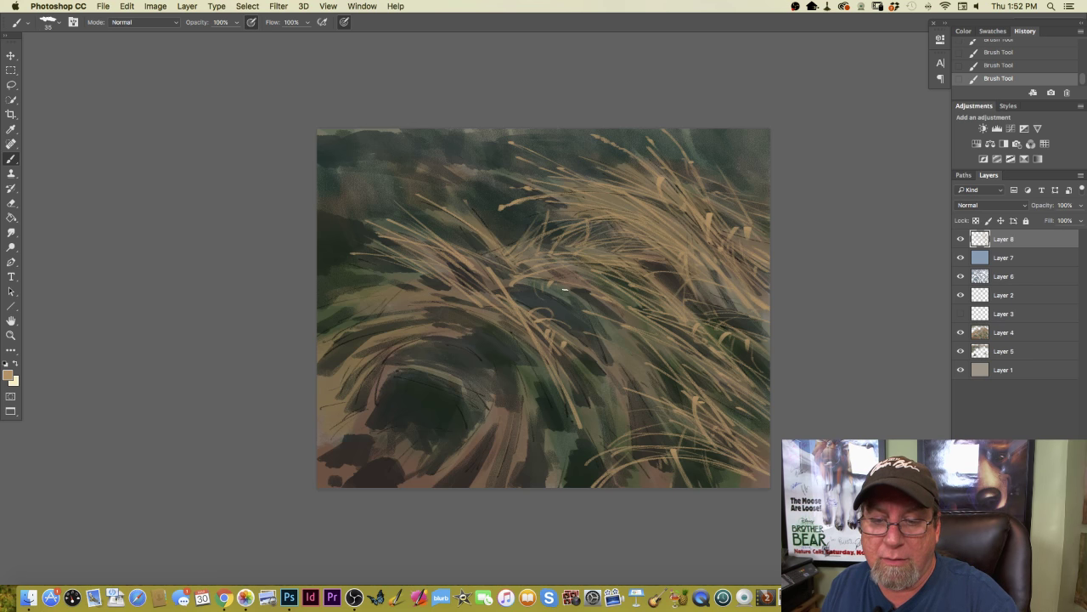
left_click_drag(549, 287, 612, 319)
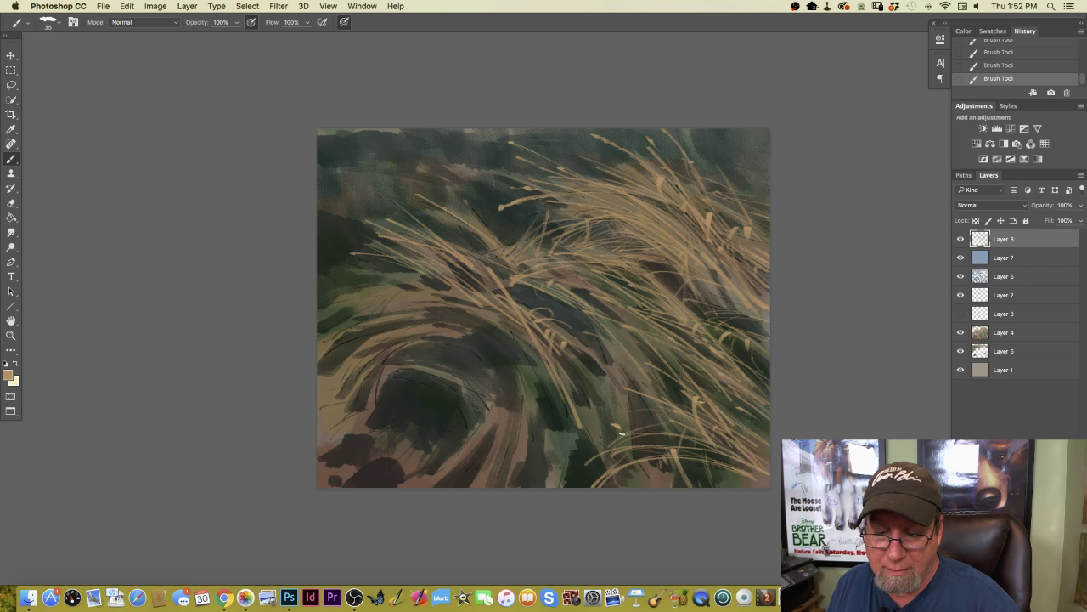
- Paint near-vertical tan blades rising from the bottom centre edge of the painting into the central grass
mouse_move(636, 481)
left_mouse_down()
mouse_move(624, 389)
mouse_move(634, 478)
left_mouse_up()
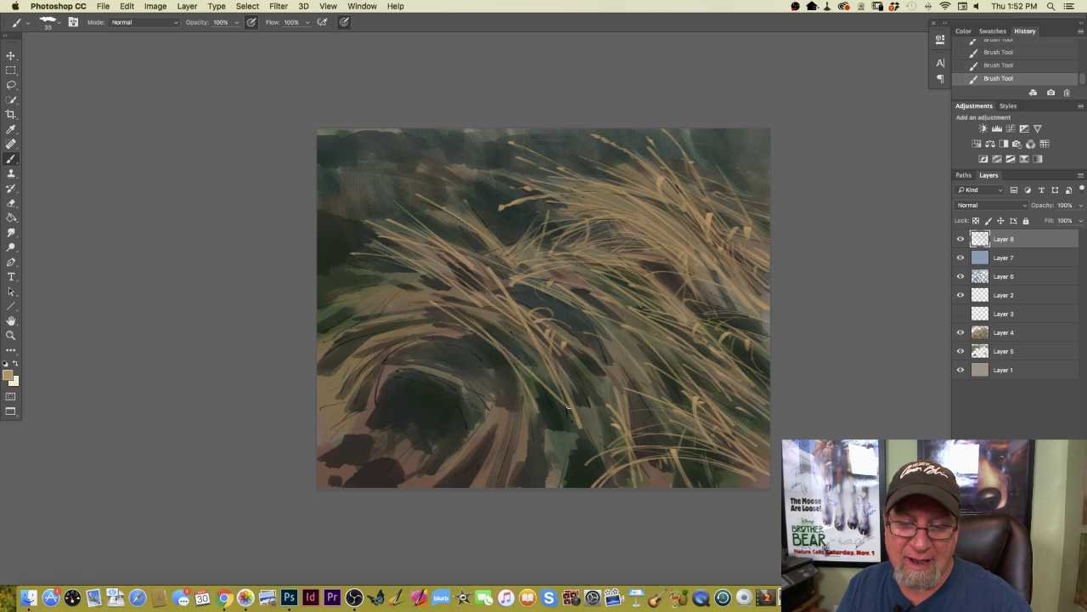
mouse_move(553, 470)
left_mouse_down()
mouse_move(542, 415)
mouse_move(550, 434)
mouse_move(557, 395)
left_mouse_up()
left_click_drag(562, 435, 545, 374)
mouse_move(559, 481)
left_mouse_down()
mouse_move(544, 361)
mouse_move(561, 463)
mouse_move(578, 416)
mouse_move(568, 374)
left_mouse_up()
left_click_drag(595, 460, 571, 379)
left_click_drag(615, 485, 583, 396)
left_click_drag(610, 447, 571, 360)
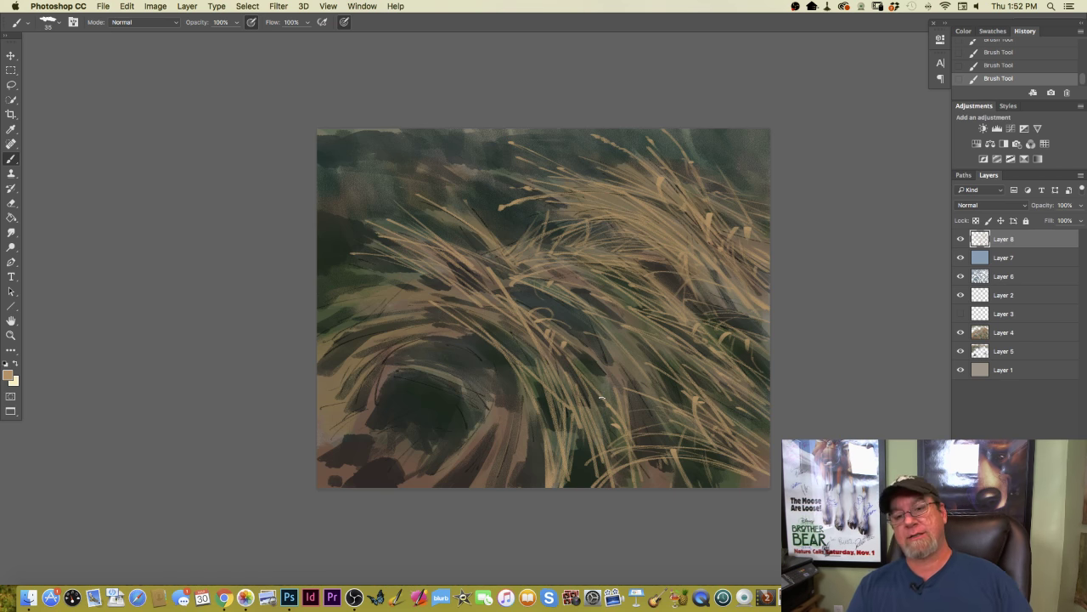
- Thicken the central grass with curved tan blades sweeping down toward the lower right
mouse_move(623, 382)
left_mouse_down()
mouse_move(587, 311)
mouse_move(600, 320)
mouse_move(510, 293)
left_mouse_up()
left_click_drag(551, 323, 620, 389)
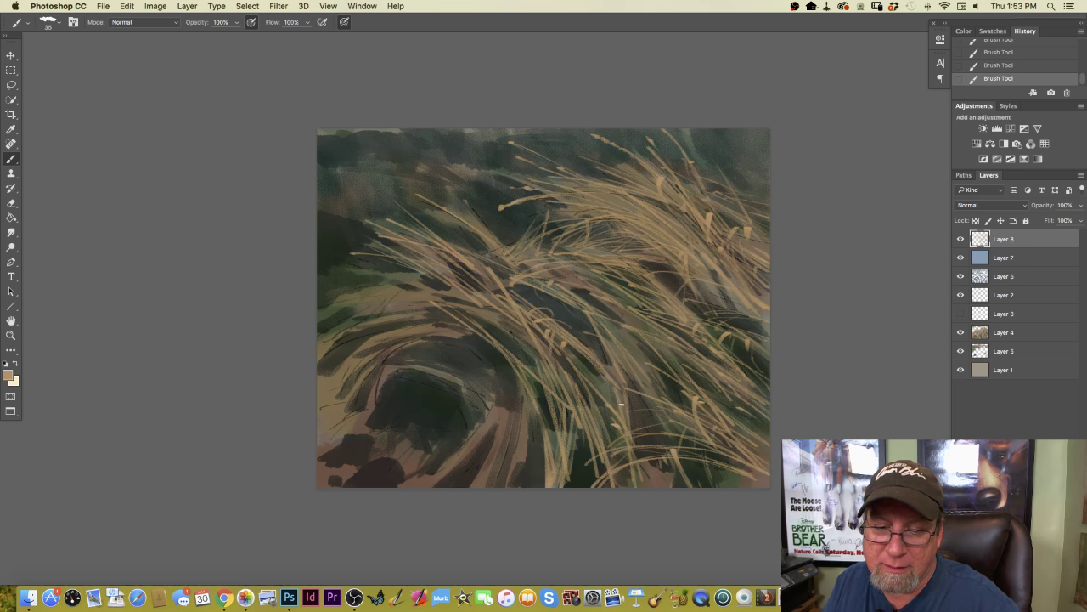
left_click_drag(548, 390, 590, 337)
left_click_drag(650, 387, 605, 321)
mouse_move(633, 355)
left_mouse_down()
mouse_move(556, 287)
mouse_move(601, 321)
left_mouse_up()
mouse_move(649, 392)
left_mouse_down()
mouse_move(604, 328)
mouse_move(619, 364)
left_mouse_up()
left_click_drag(630, 409, 617, 369)
mouse_move(676, 432)
left_mouse_down()
mouse_move(660, 382)
mouse_move(605, 315)
mouse_move(550, 281)
left_mouse_up()
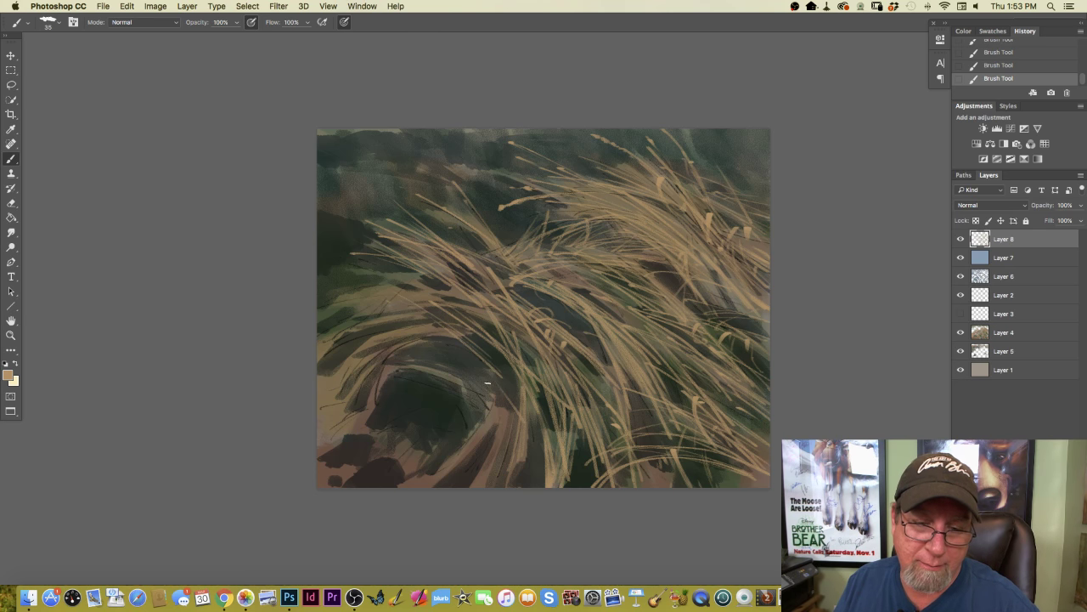
- Add seed-headed tan blades along the painting's left side and fan blades down the right side of the dark hollow
left_click_drag(319, 294, 422, 326)
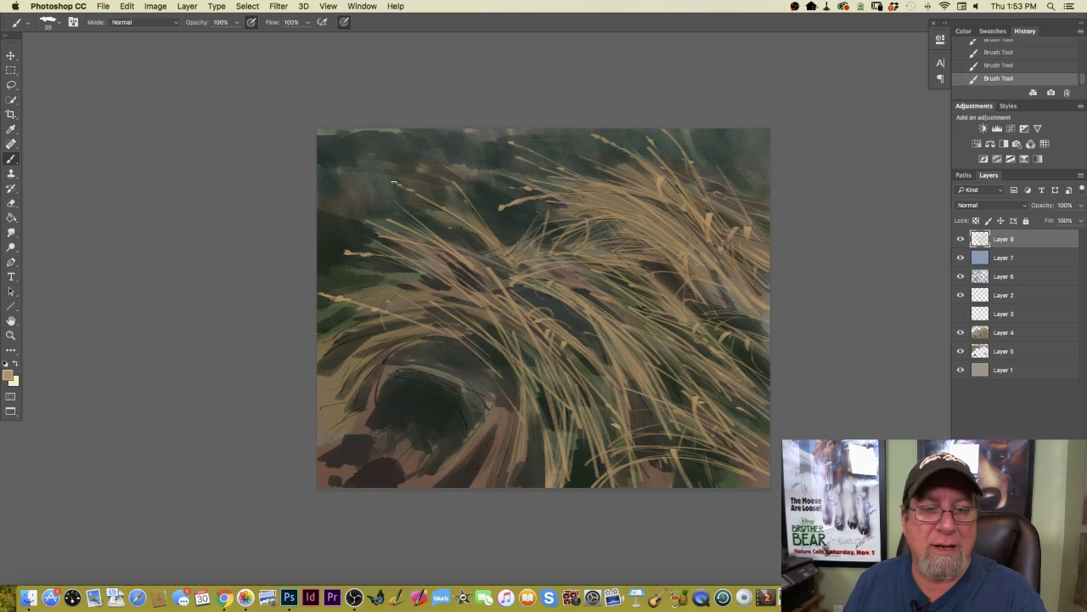
mouse_move(393, 182)
left_mouse_down()
mouse_move(437, 208)
mouse_move(477, 192)
left_mouse_up()
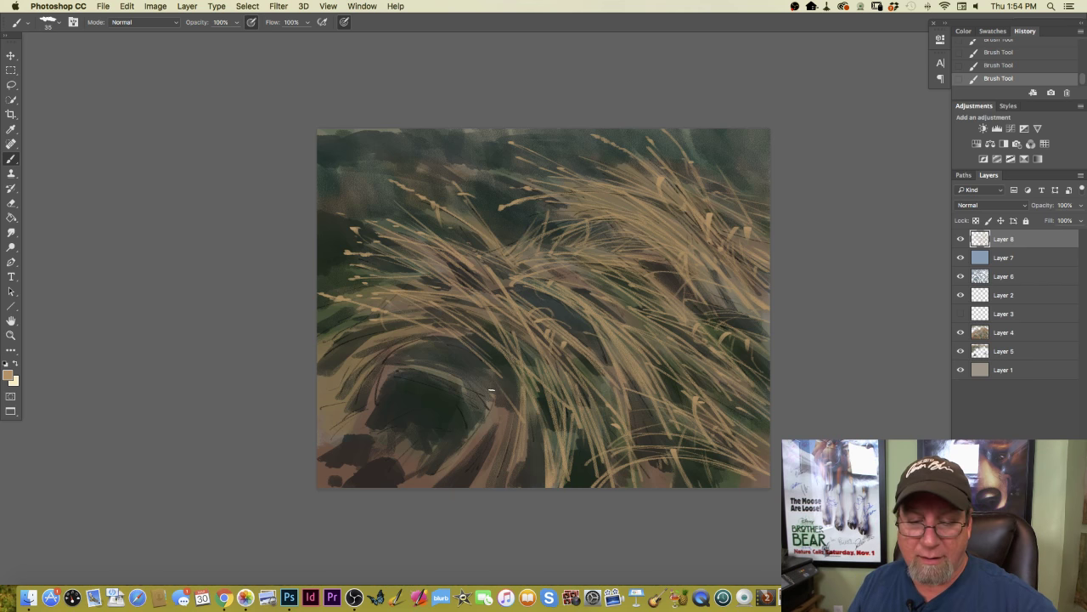
left_click_drag(503, 370, 508, 343)
left_click_drag(505, 409, 520, 375)
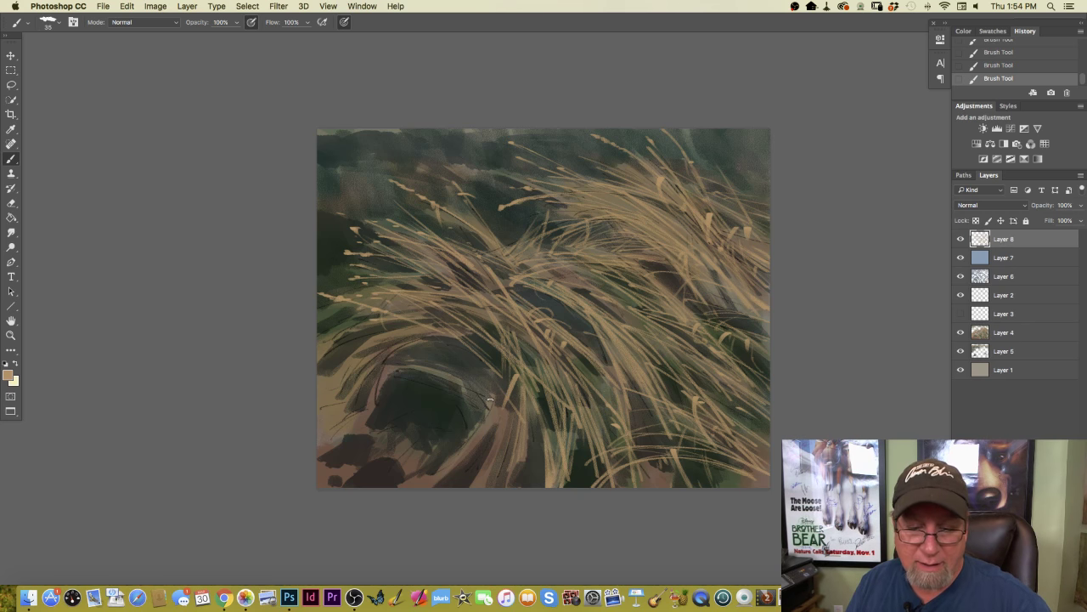
mouse_move(502, 402)
left_mouse_down()
mouse_move(489, 470)
mouse_move(483, 429)
mouse_move(482, 450)
mouse_move(499, 431)
mouse_move(416, 486)
left_mouse_up()
mouse_move(489, 409)
left_mouse_down()
mouse_move(447, 473)
mouse_move(417, 477)
left_mouse_up()
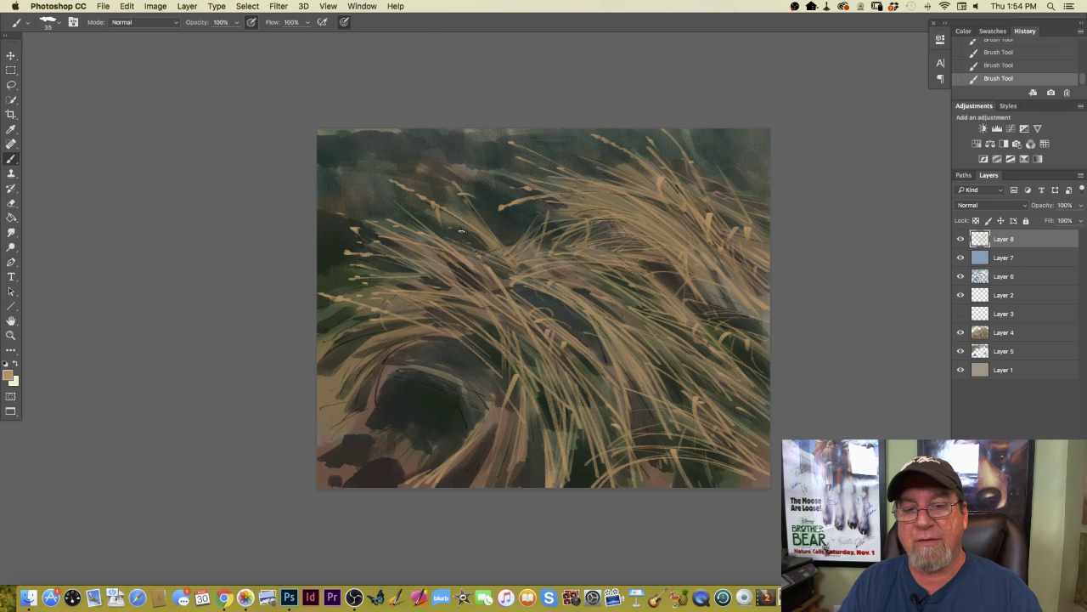
mouse_move(540, 229)
left_mouse_down()
mouse_move(536, 206)
mouse_move(549, 219)
mouse_move(503, 158)
left_mouse_up()
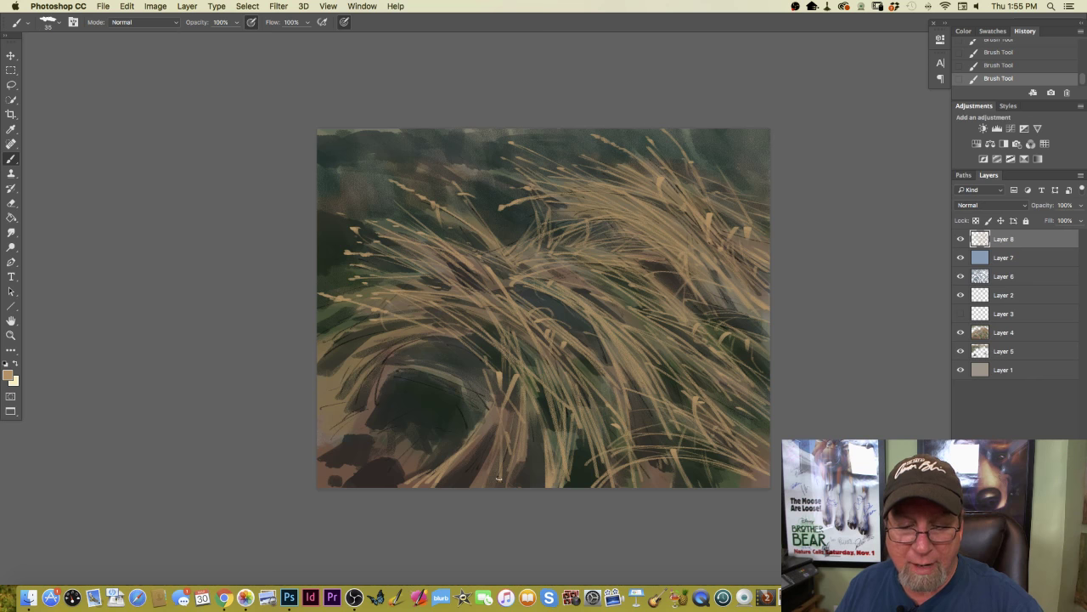
left_click_drag(517, 480, 520, 382)
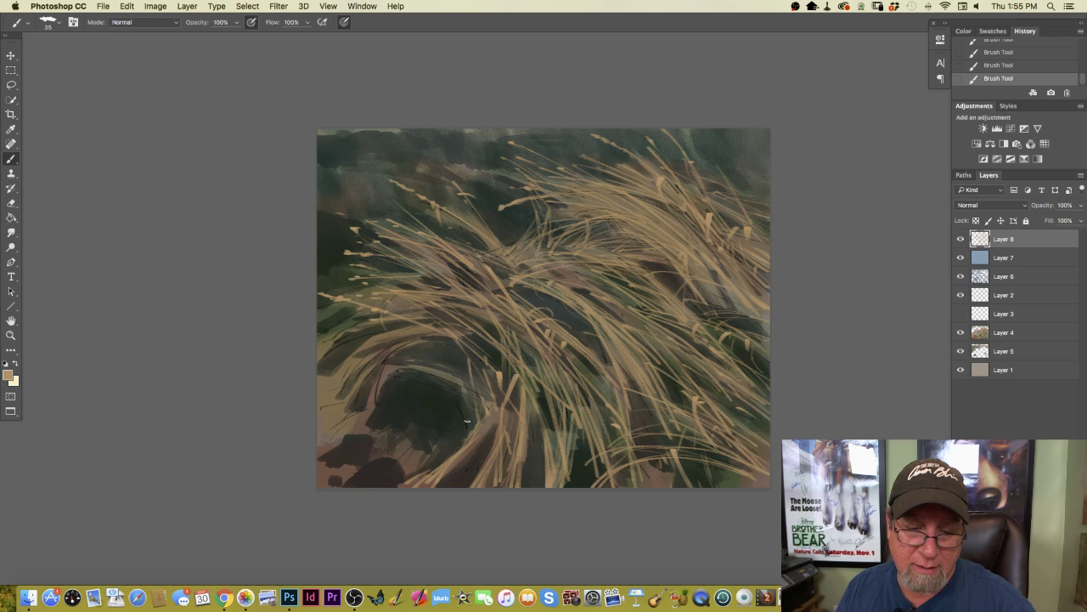
left_click_drag(464, 480, 469, 459)
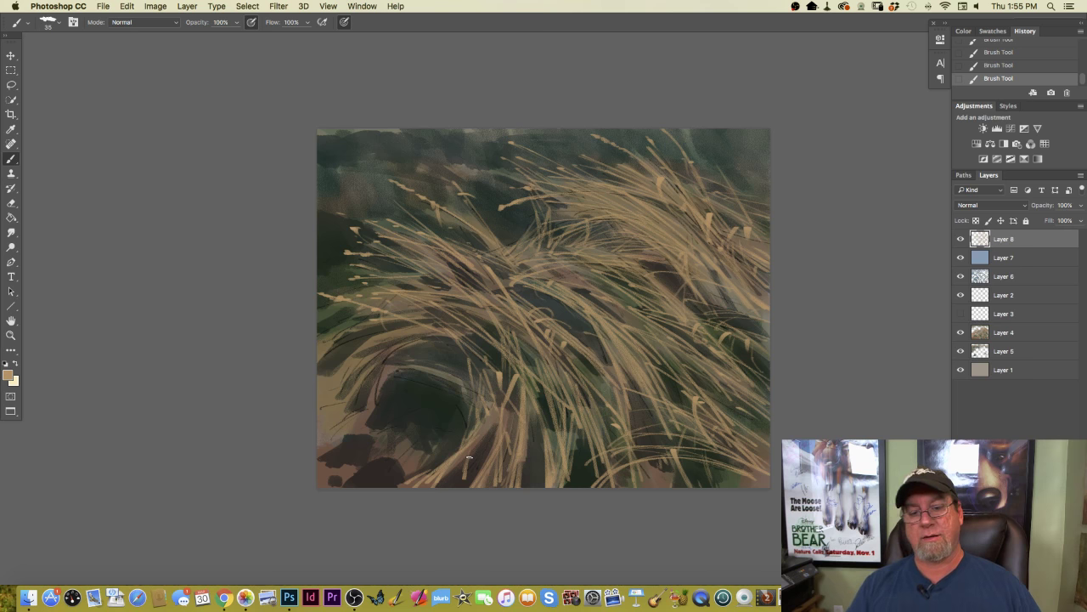
left_click_drag(540, 410, 474, 308)
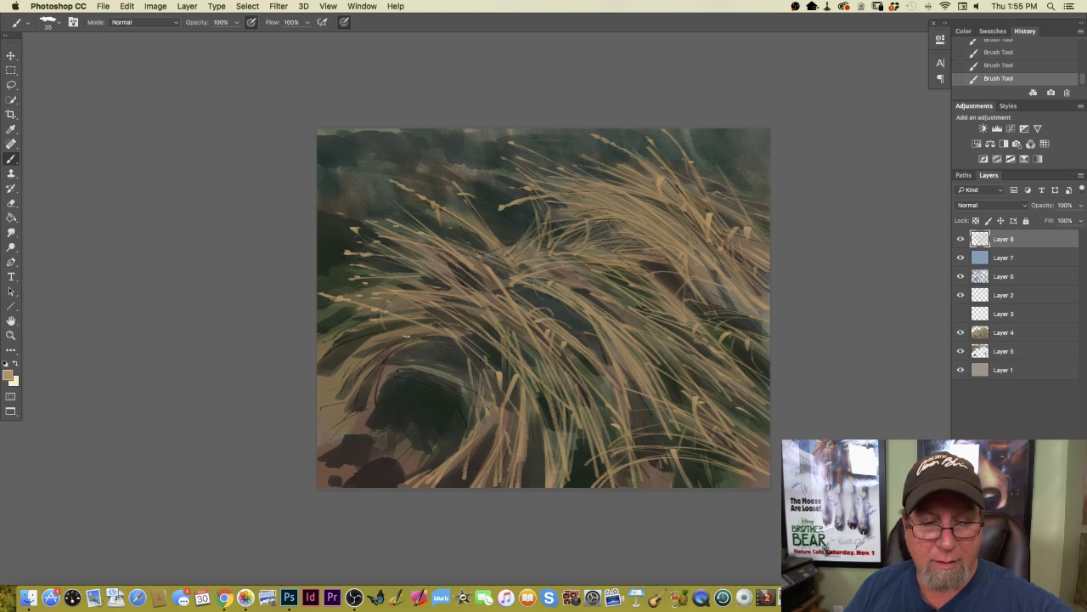
- Pick a darker, browner tan foreground color, reduce the brush size to 25, and paint fine blades at the painting's left edge
left_click(8, 374)
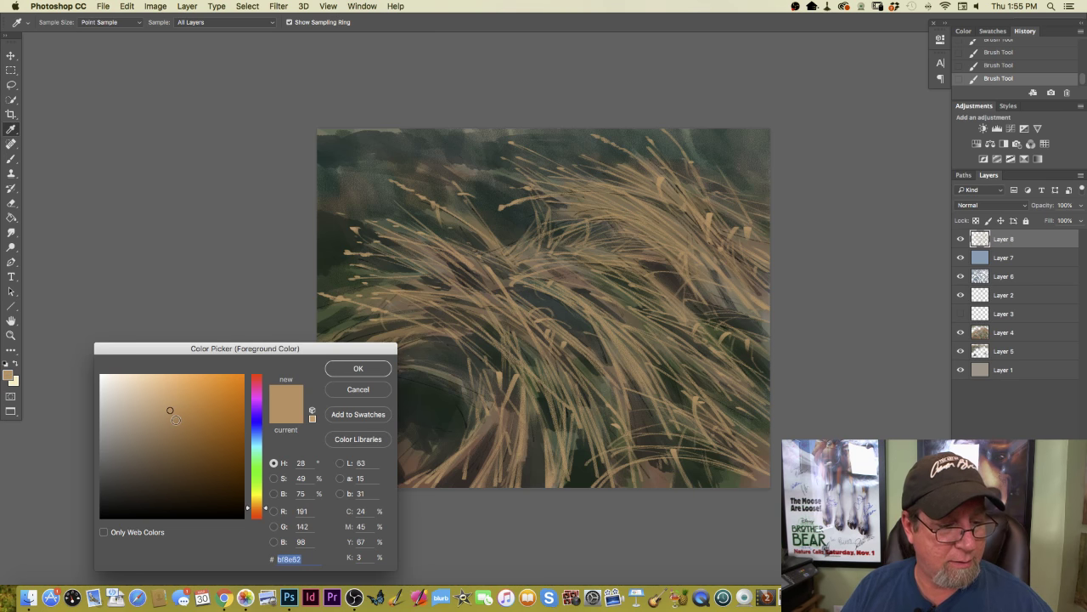
left_click(175, 419)
left_click(338, 372)
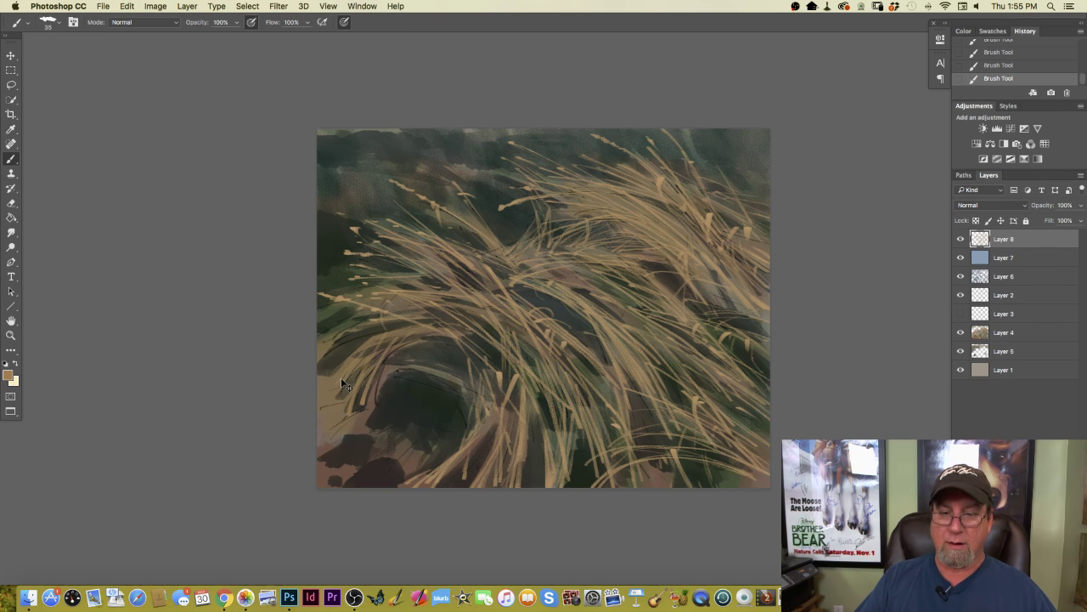
key("super+plus")
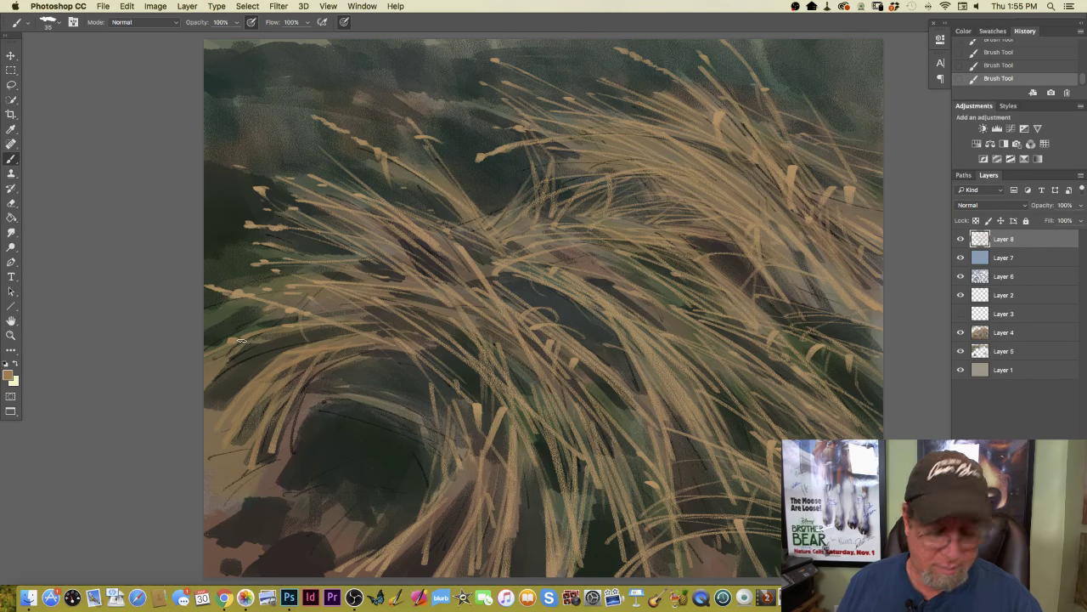
key("bracketleft")
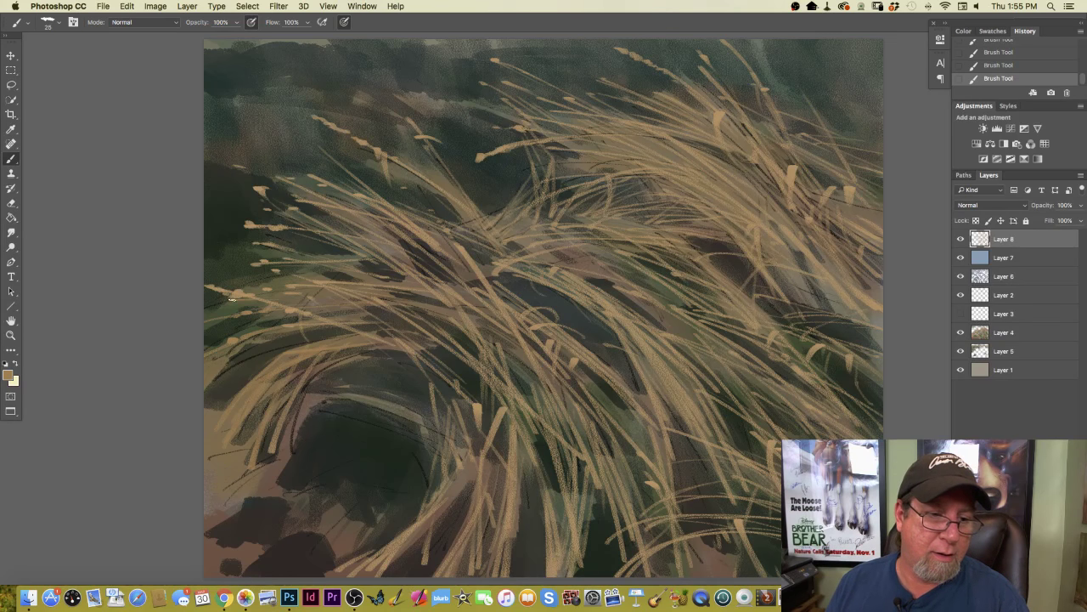
left_click_drag(208, 302, 313, 299)
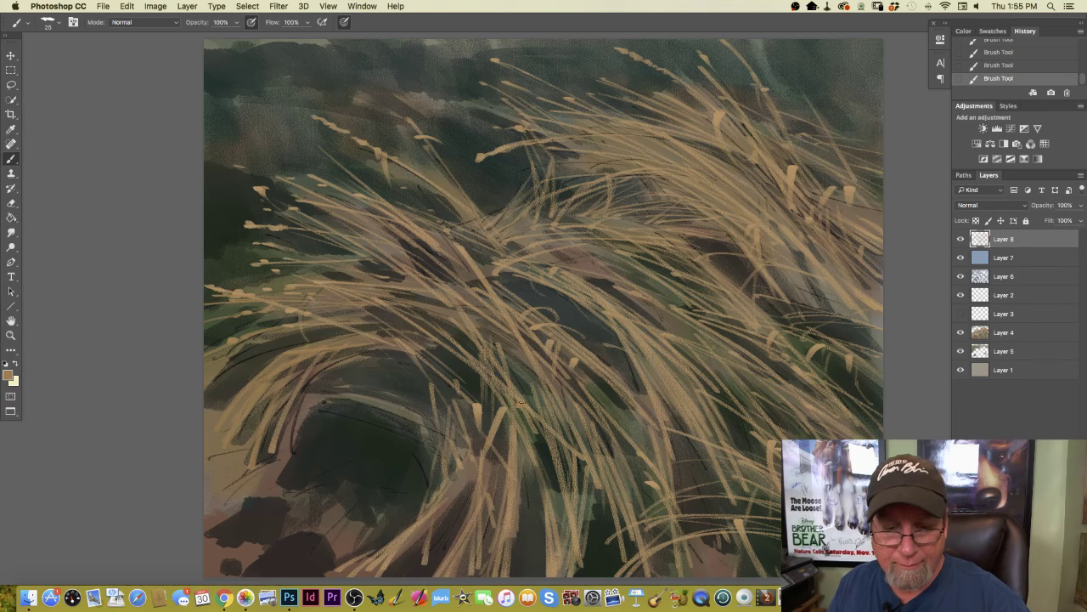
- Paint fine brown blades through the central grass and around the dark hollow in the painting's lower left
left_click_drag(497, 371, 490, 431)
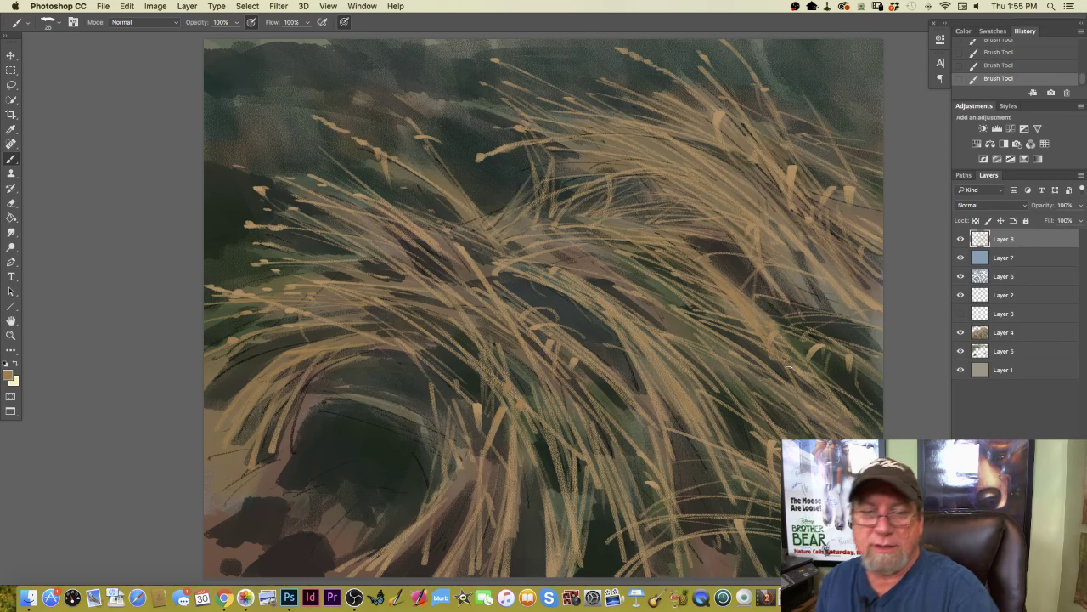
key("super+minus")
key("super+minus")
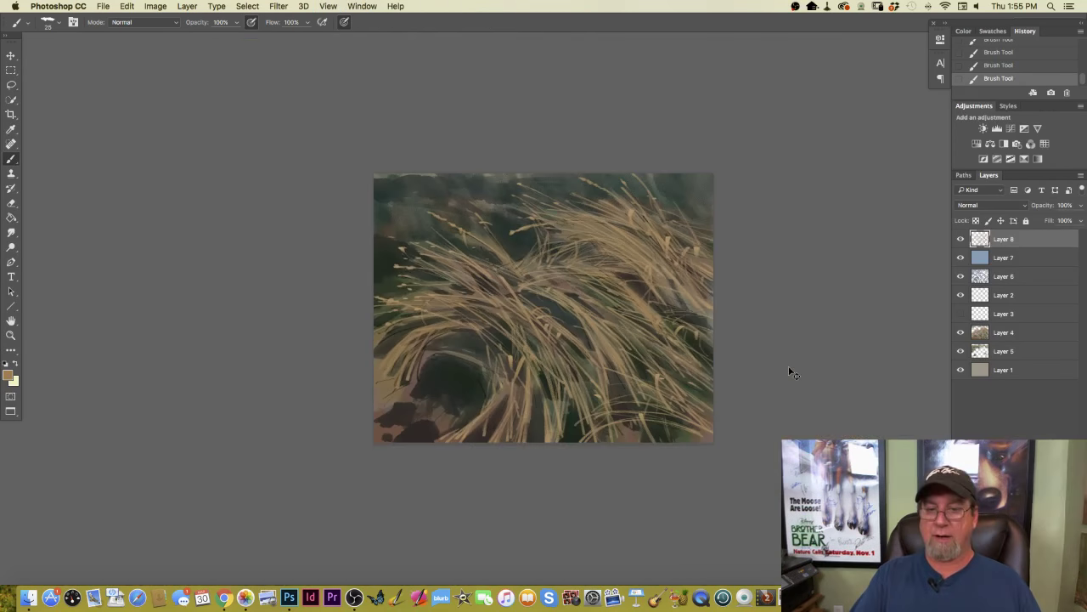
key("super+plus")
key("super+plus")
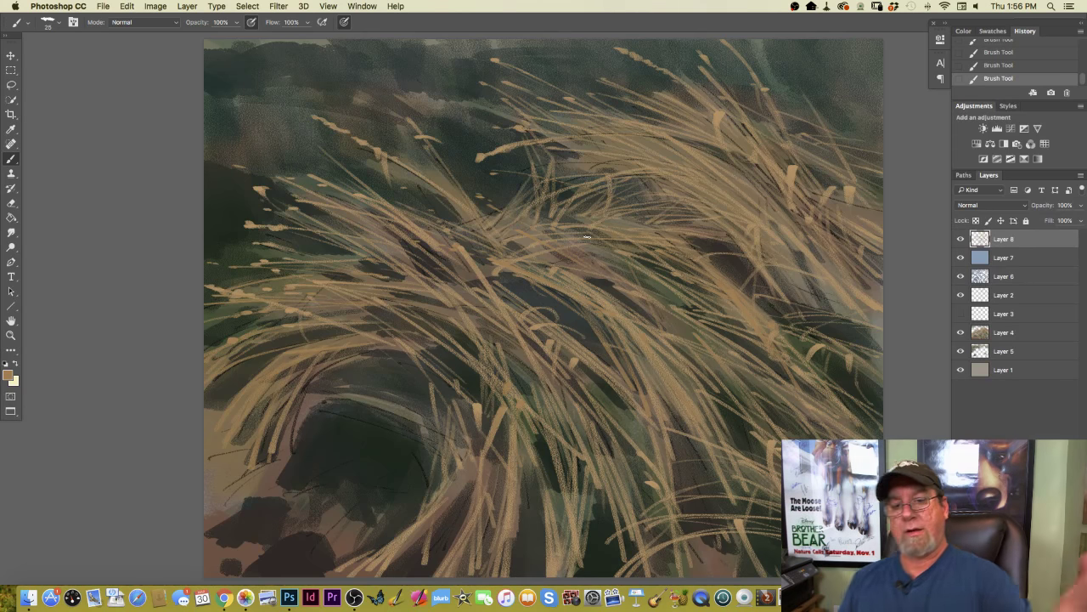
key("super+minus")
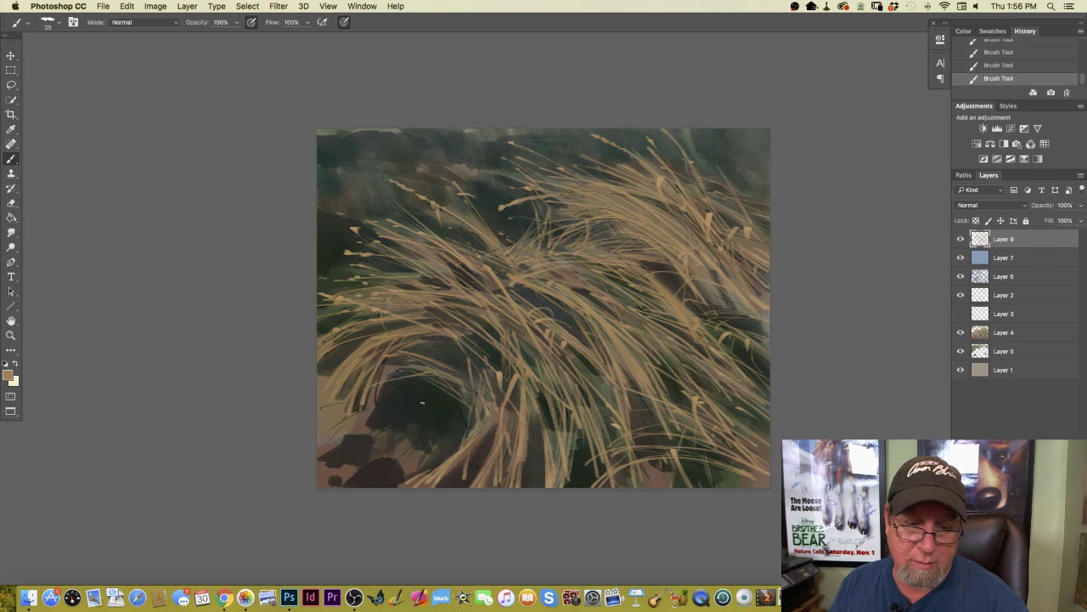
left_click_drag(443, 389, 451, 462)
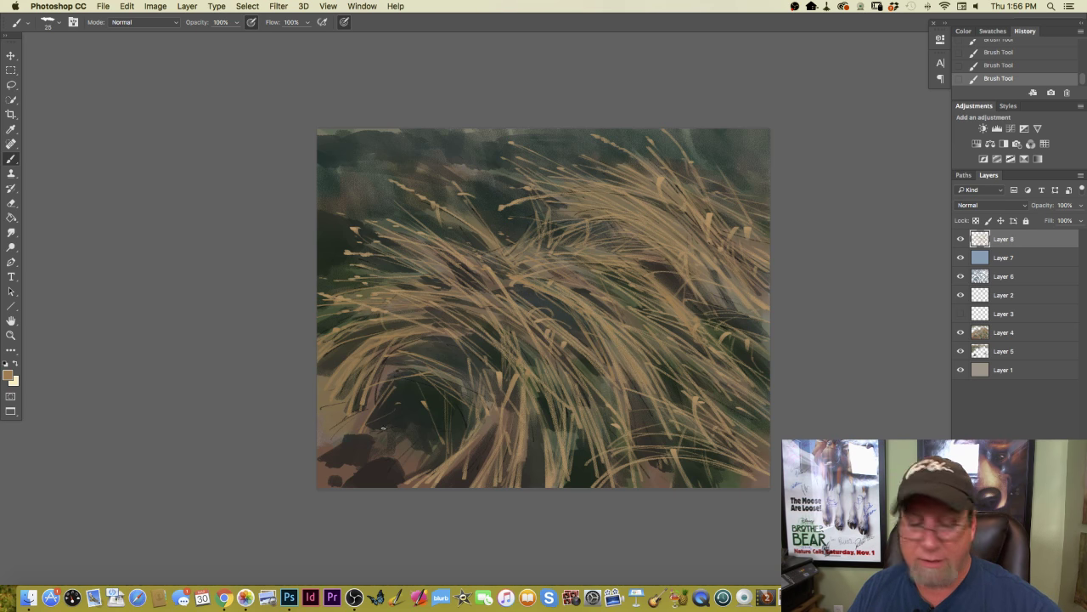
left_click_drag(378, 425, 330, 454)
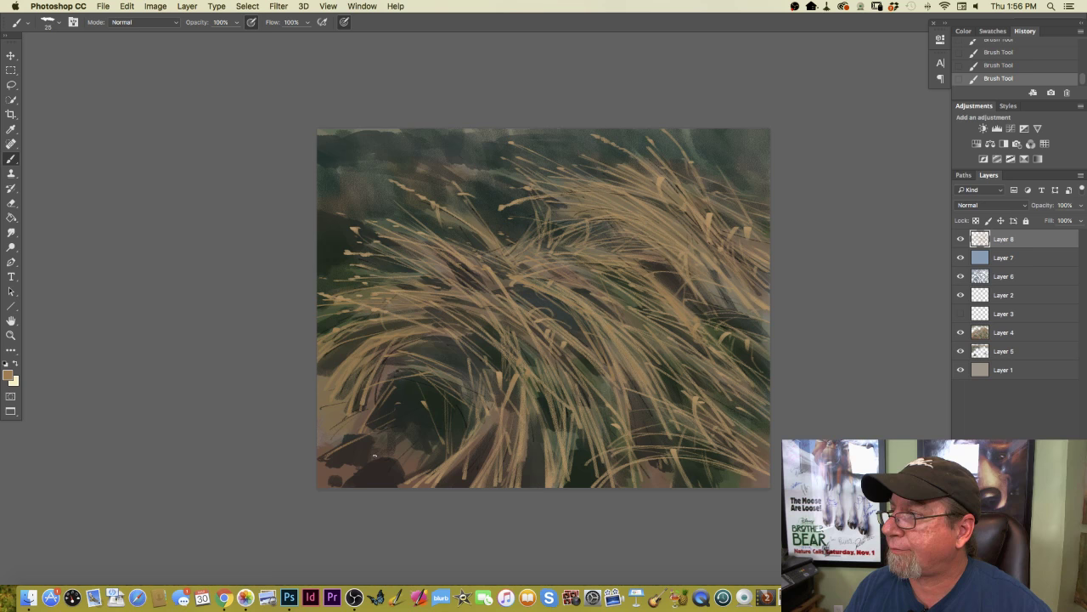
- Set the foreground color to reddish brown #bd735c and paint blades around the lower-left hollow and through the lower-right grass
left_click(9, 374)
left_click(255, 513)
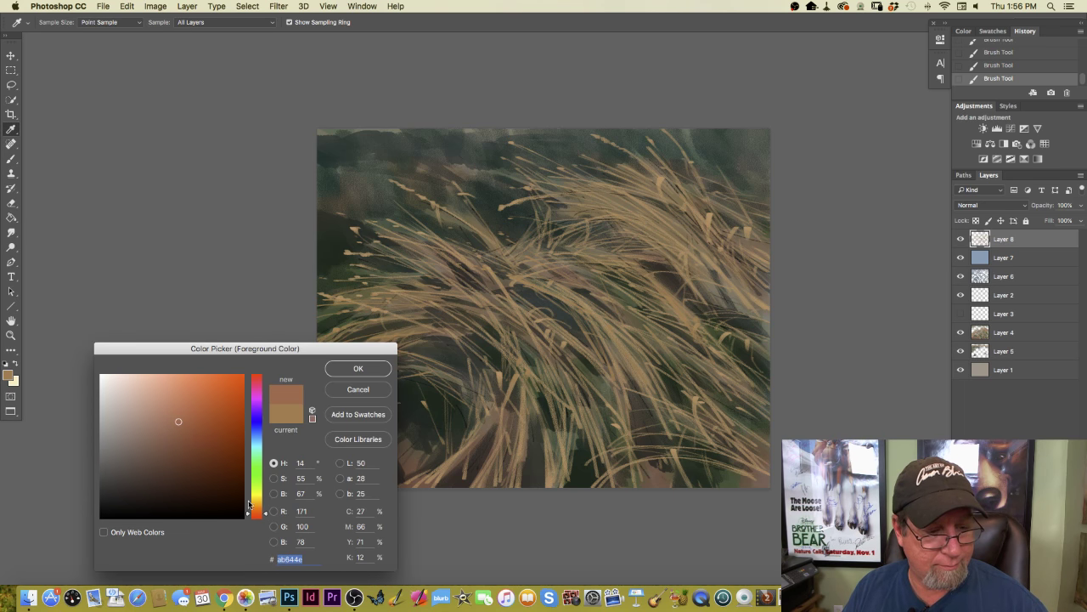
left_click(173, 412)
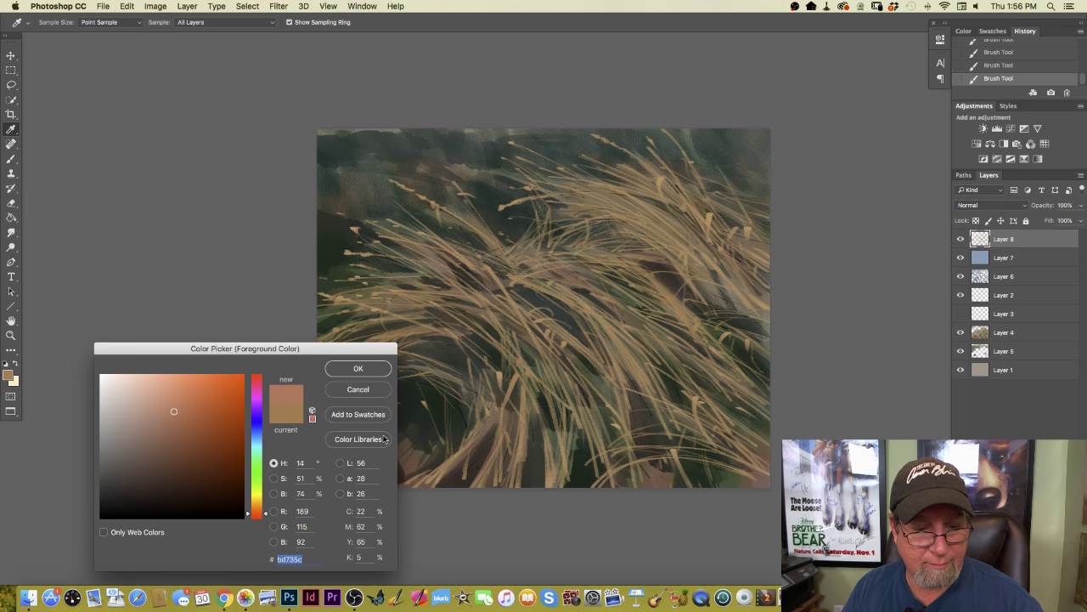
left_click(338, 372)
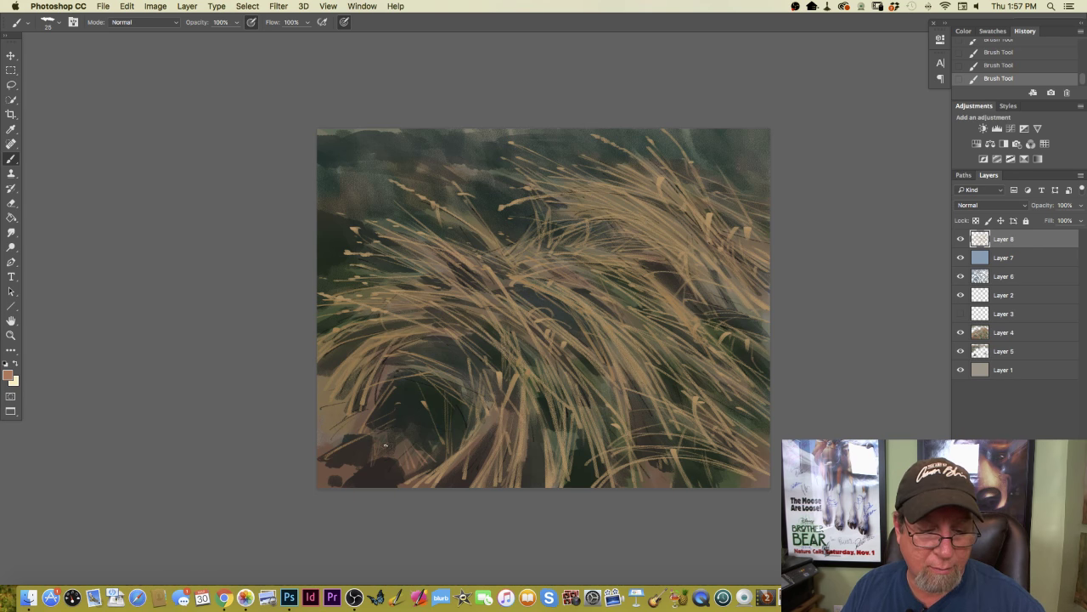
left_click_drag(337, 455, 329, 421)
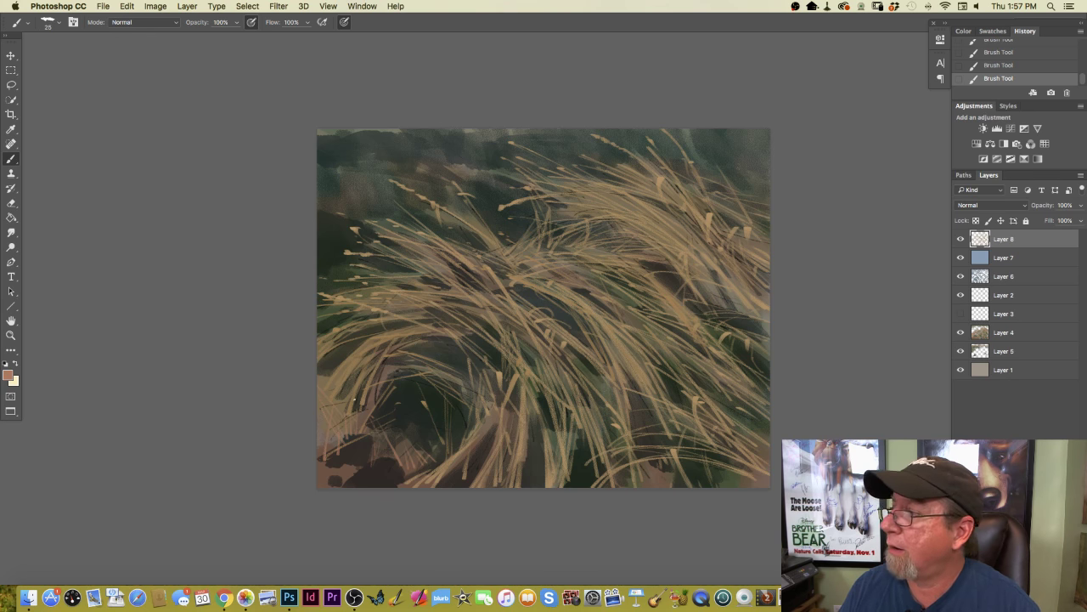
left_click_drag(431, 446, 385, 411)
mouse_move(659, 476)
left_mouse_down()
mouse_move(587, 370)
mouse_move(636, 470)
left_mouse_up()
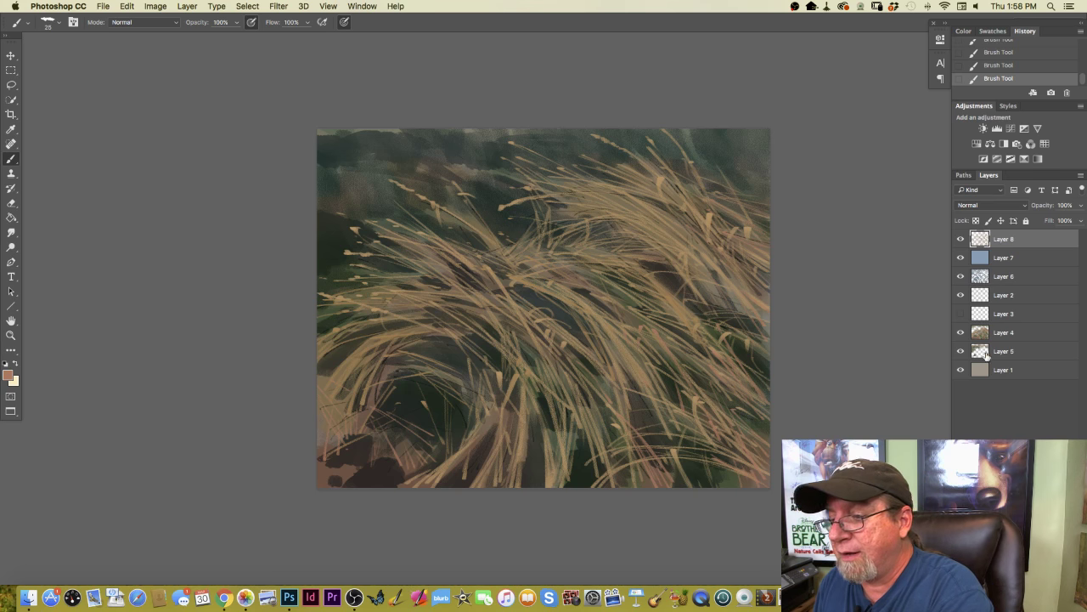
- Add a new layer directly above Layer 7 and paint thin muted tan (#ad957e) blades in the painting's upper left
left_click(1007, 258)
key("super+shift+alt+n")
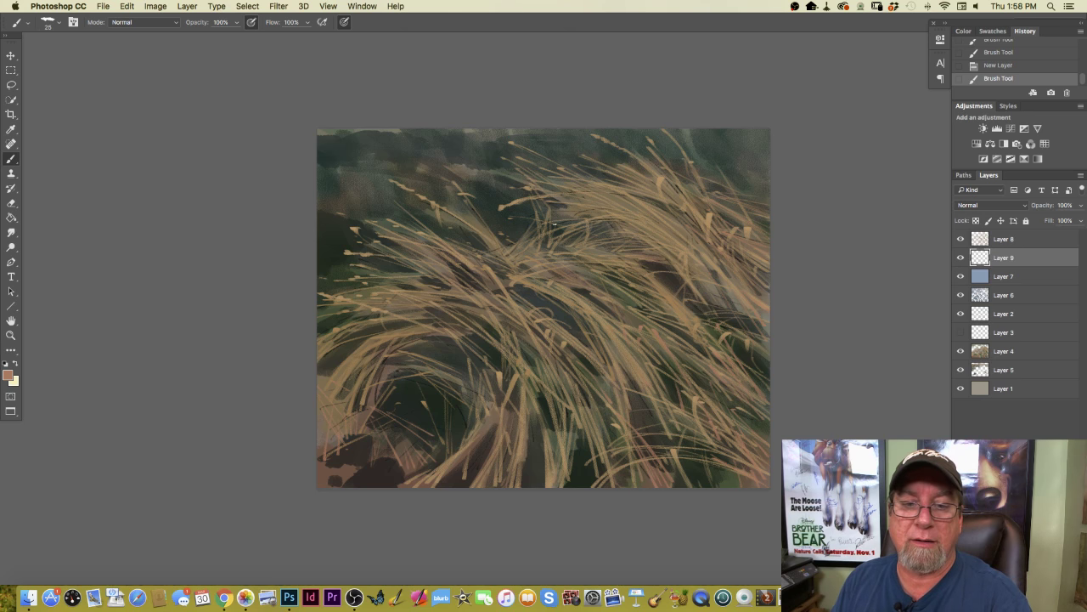
key("i")
left_click(9, 375)
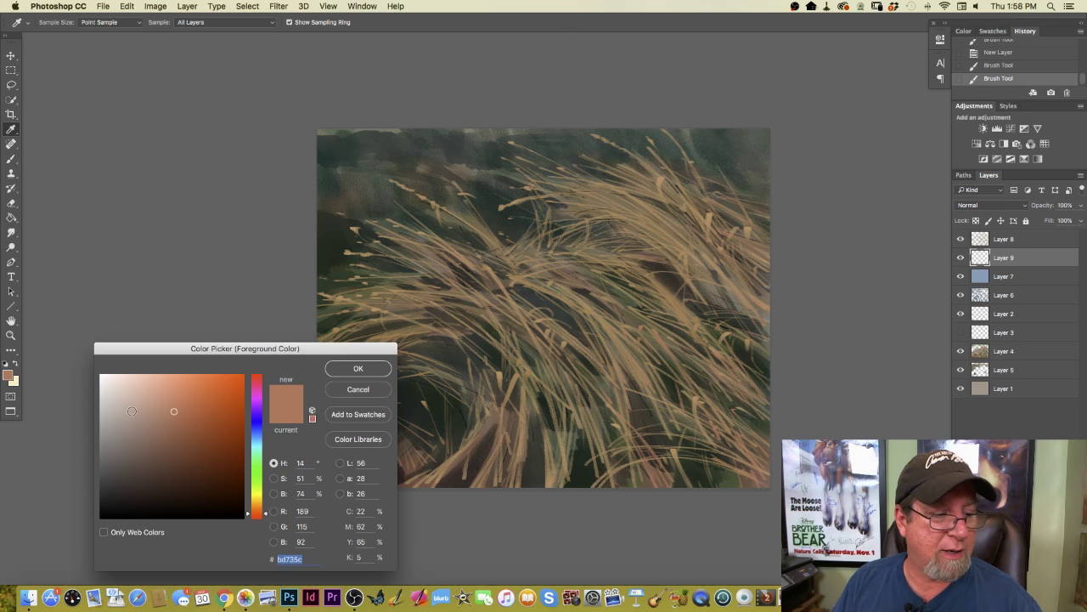
left_click_drag(255, 513, 255, 507)
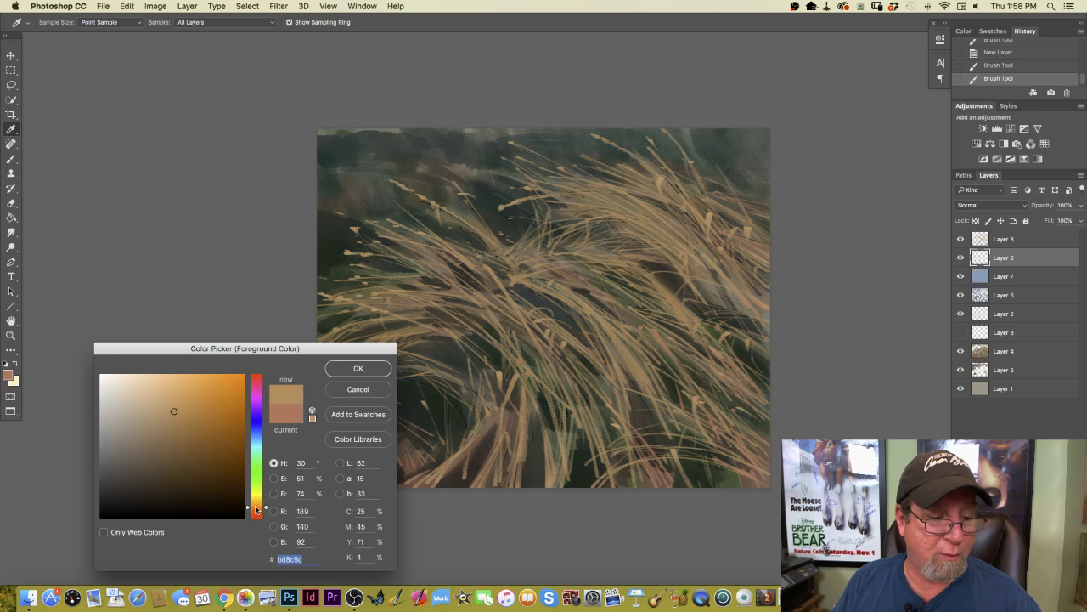
left_click(136, 419)
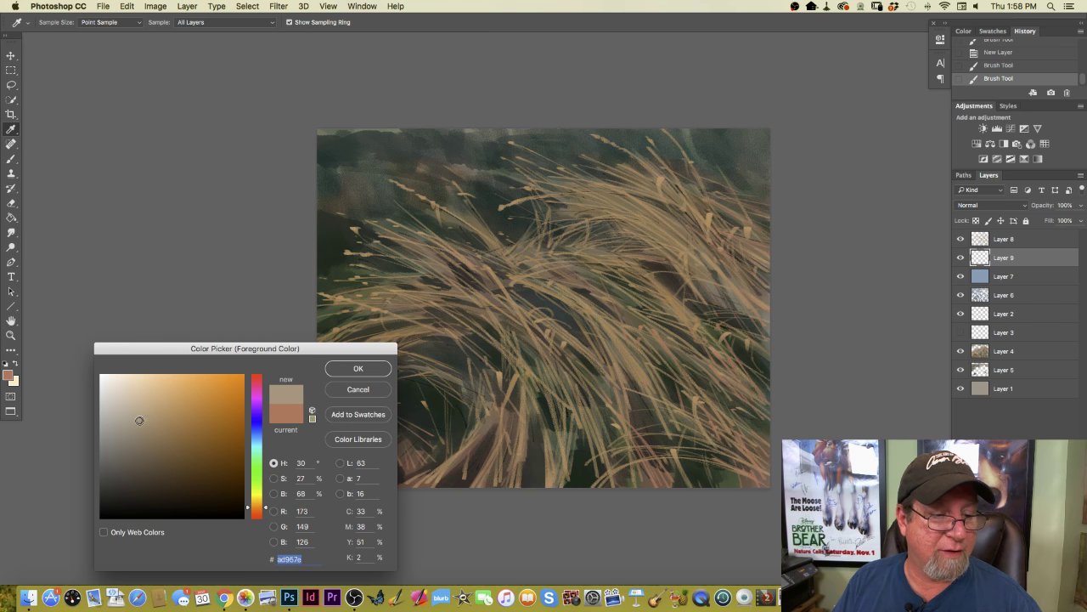
left_click(341, 371)
key("b")
mouse_move(372, 215)
left_mouse_down()
mouse_move(399, 234)
mouse_move(321, 205)
mouse_move(415, 226)
left_mouse_up()
- Change the foreground color to warmer tan #b6916c and cover the painting's dark upper background with thin windswept blades
left_click(8, 375)
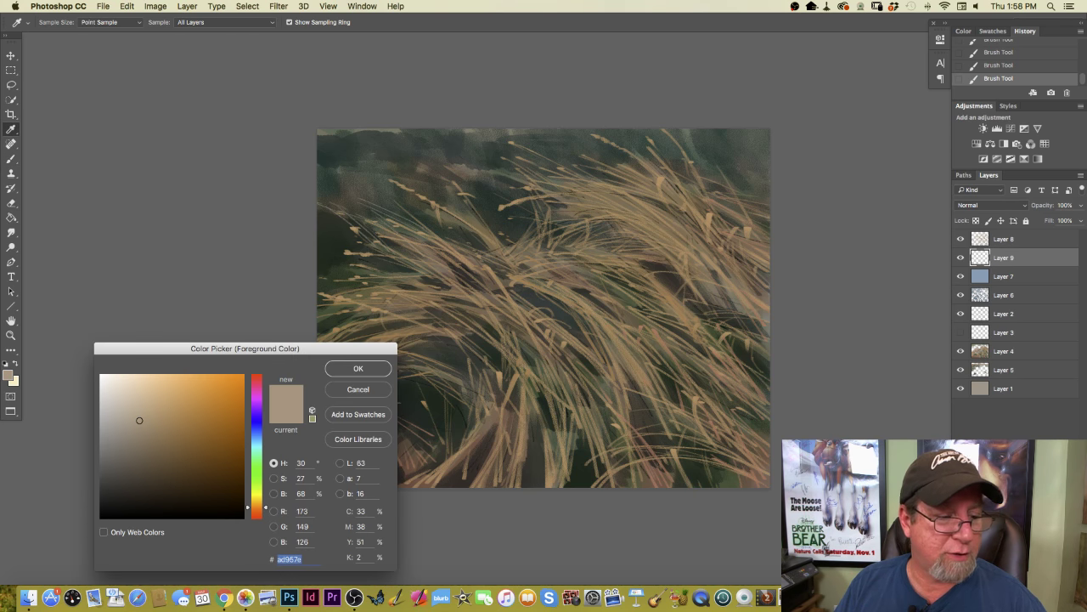
left_click(357, 369)
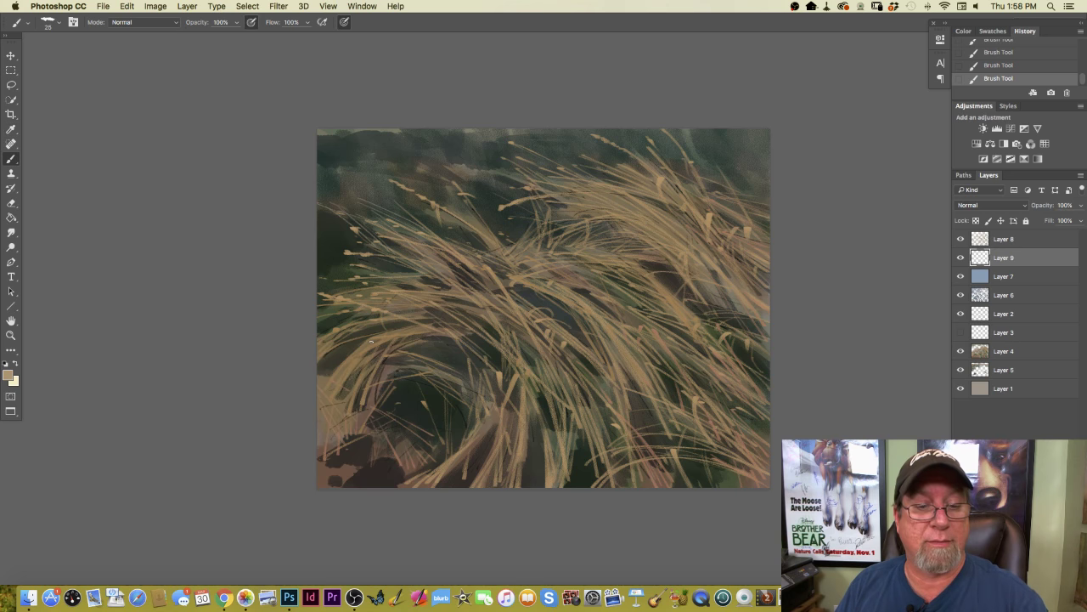
mouse_move(367, 240)
left_mouse_down()
mouse_move(350, 217)
mouse_move(360, 202)
left_mouse_up()
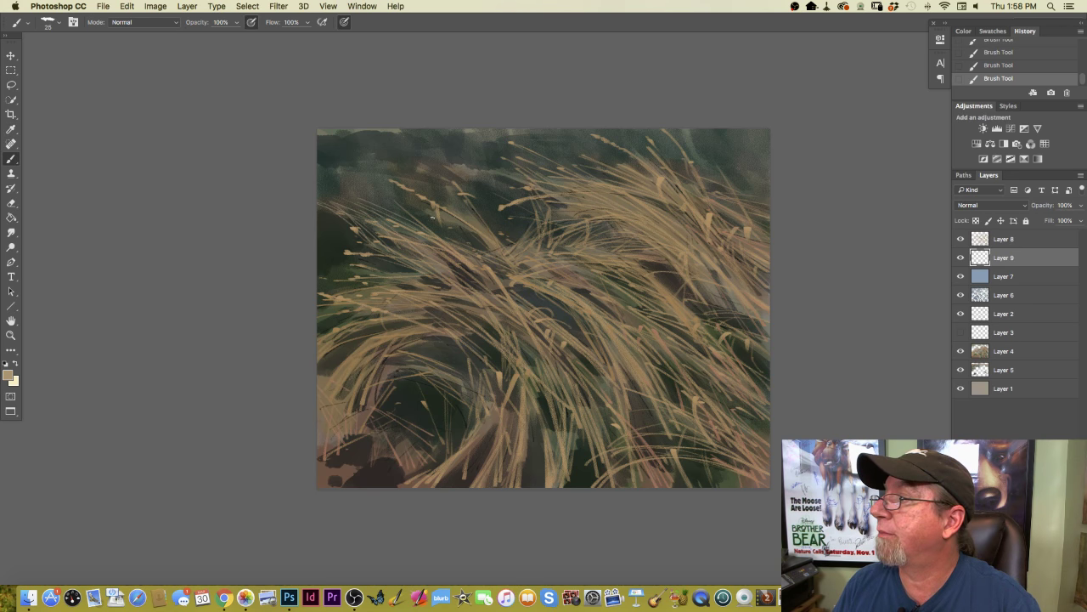
left_click_drag(447, 228, 412, 194)
mouse_move(496, 238)
left_mouse_down()
mouse_move(493, 209)
mouse_move(473, 197)
mouse_move(488, 186)
mouse_move(476, 172)
mouse_move(411, 155)
mouse_move(416, 170)
left_mouse_up()
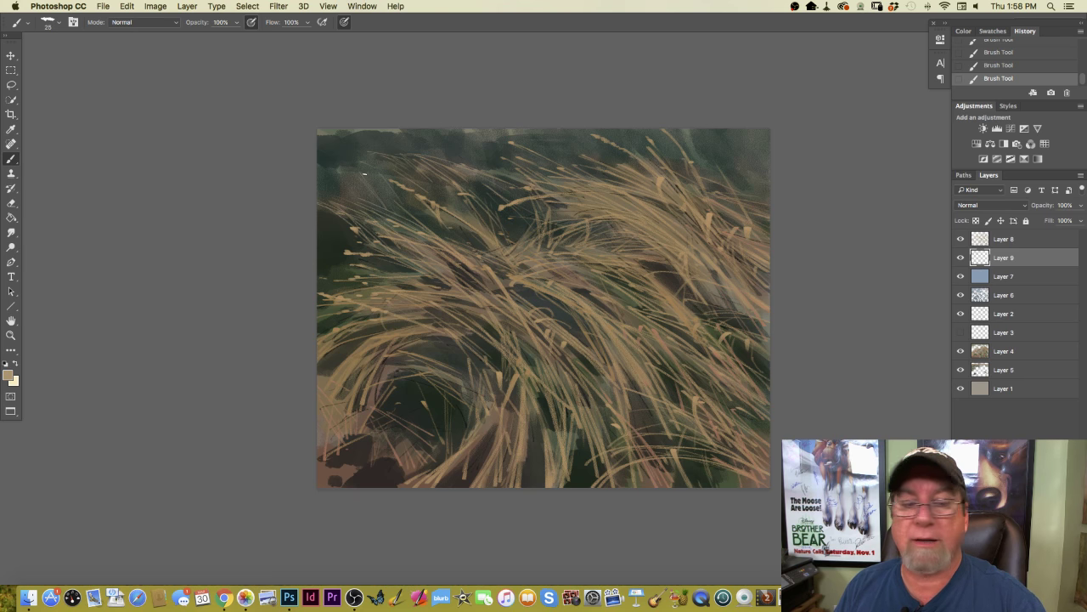
mouse_move(344, 165)
left_mouse_down()
mouse_move(370, 175)
mouse_move(319, 162)
mouse_move(399, 203)
mouse_move(364, 172)
left_mouse_up()
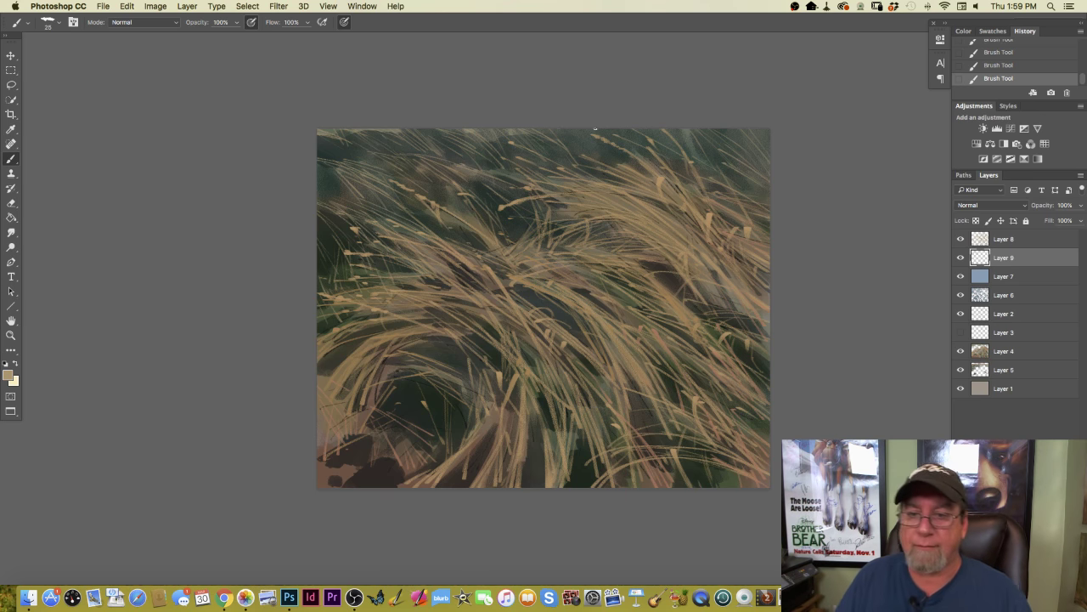
- Set the foreground color to dark green #4a6c37 and paint green blades among the tan grass on Layer 9
left_click(10, 377)
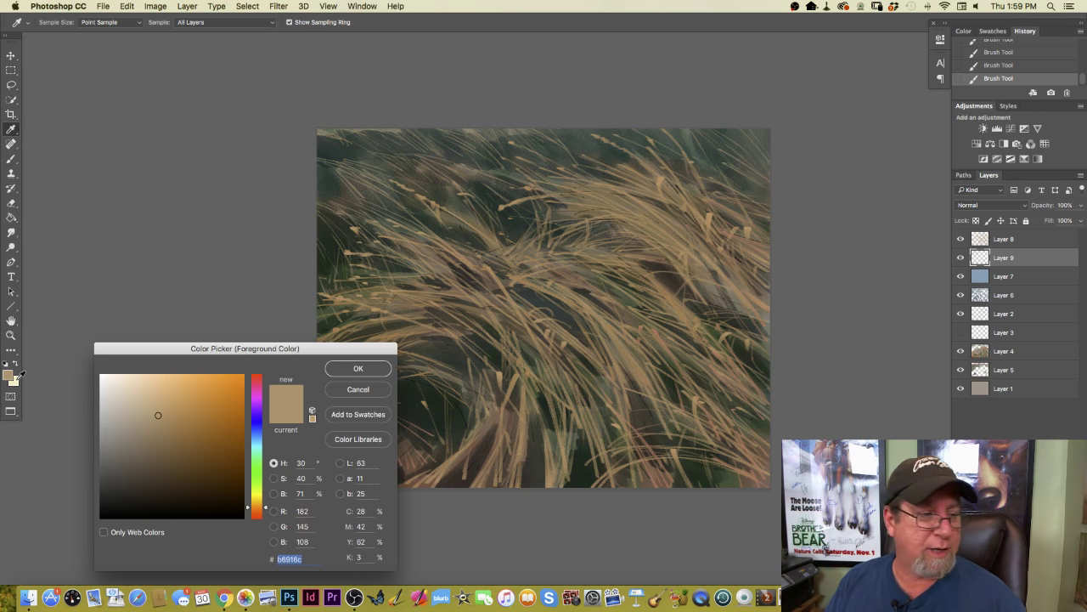
left_click(251, 488)
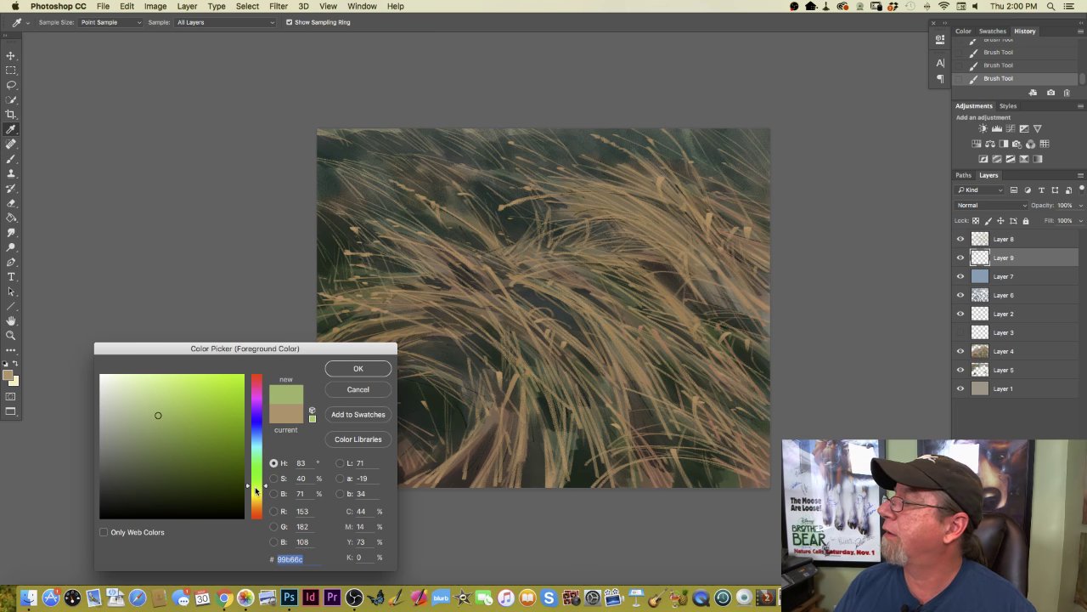
left_click_drag(254, 485, 249, 480)
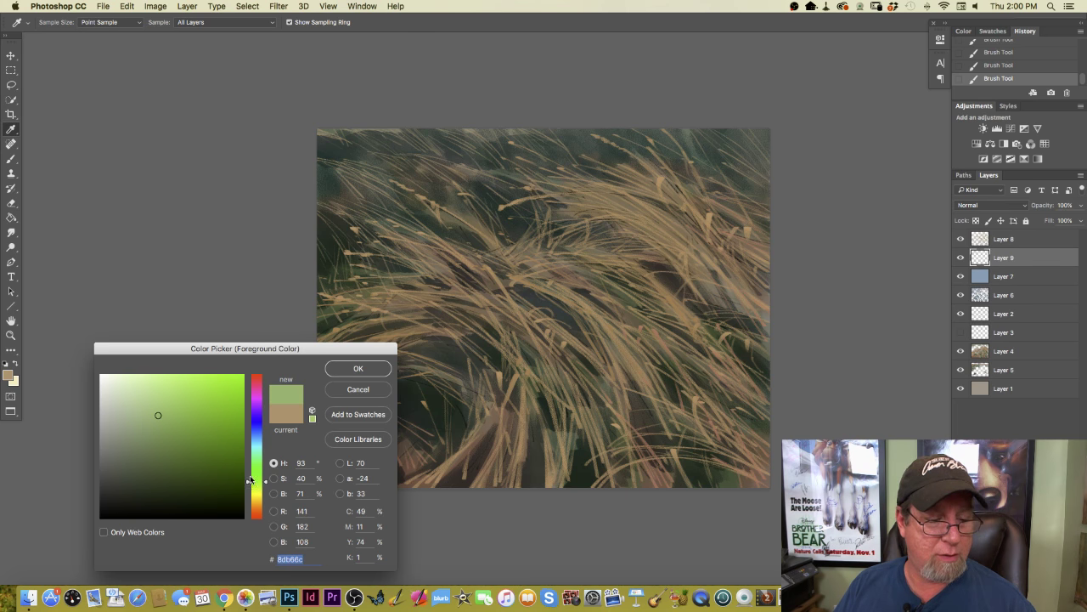
left_click(167, 442)
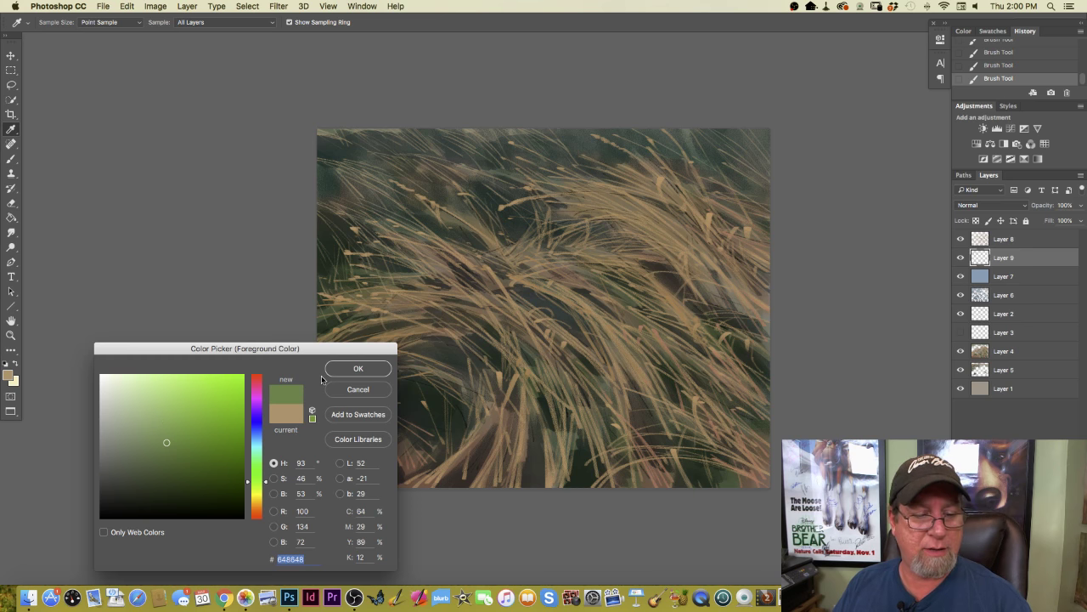
left_click(255, 478)
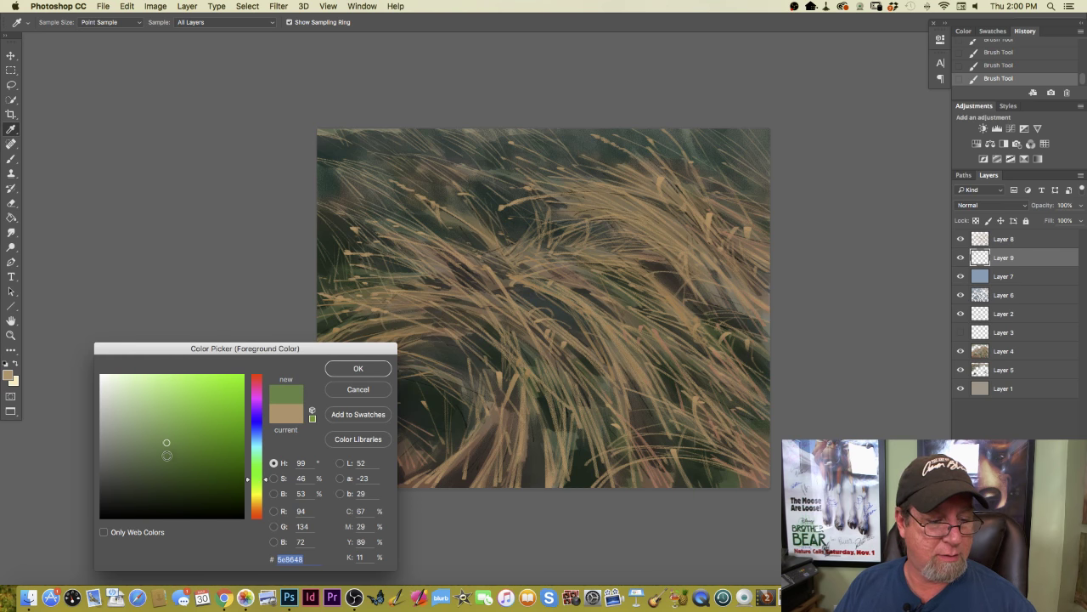
left_click(170, 455)
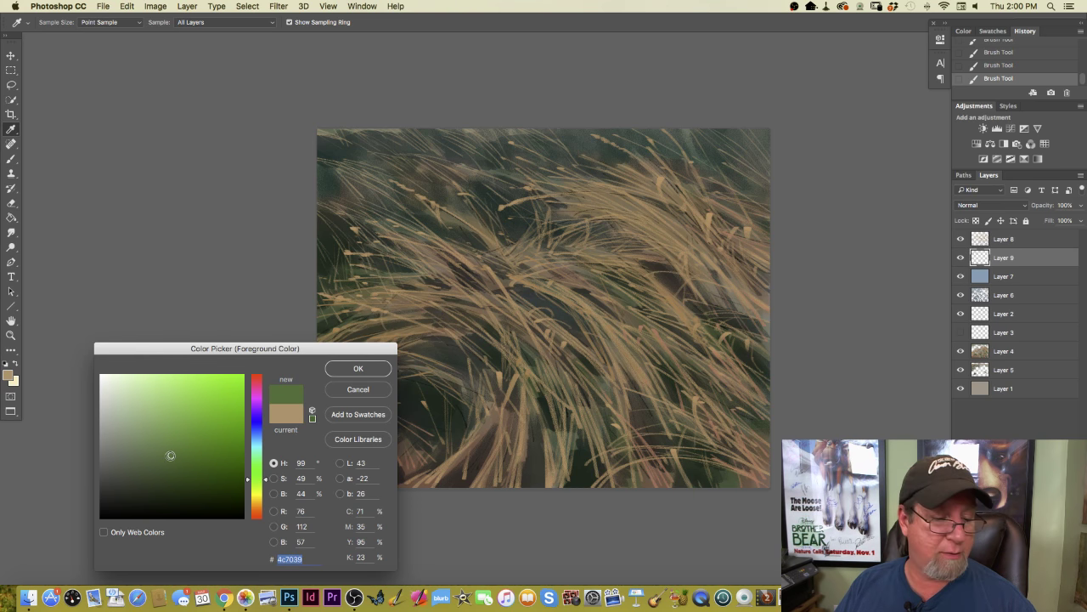
key("Return")
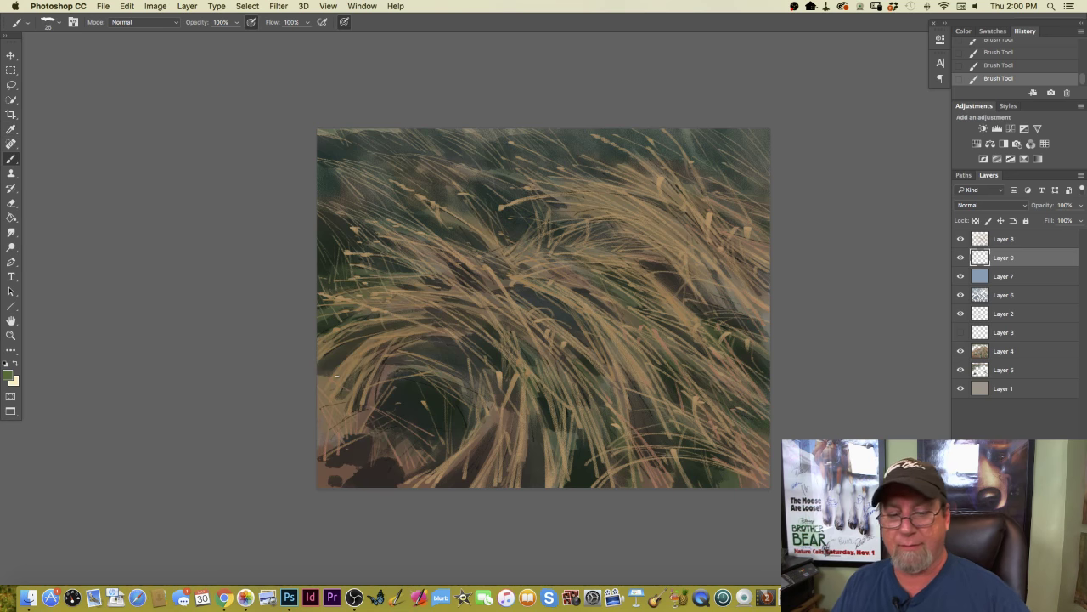
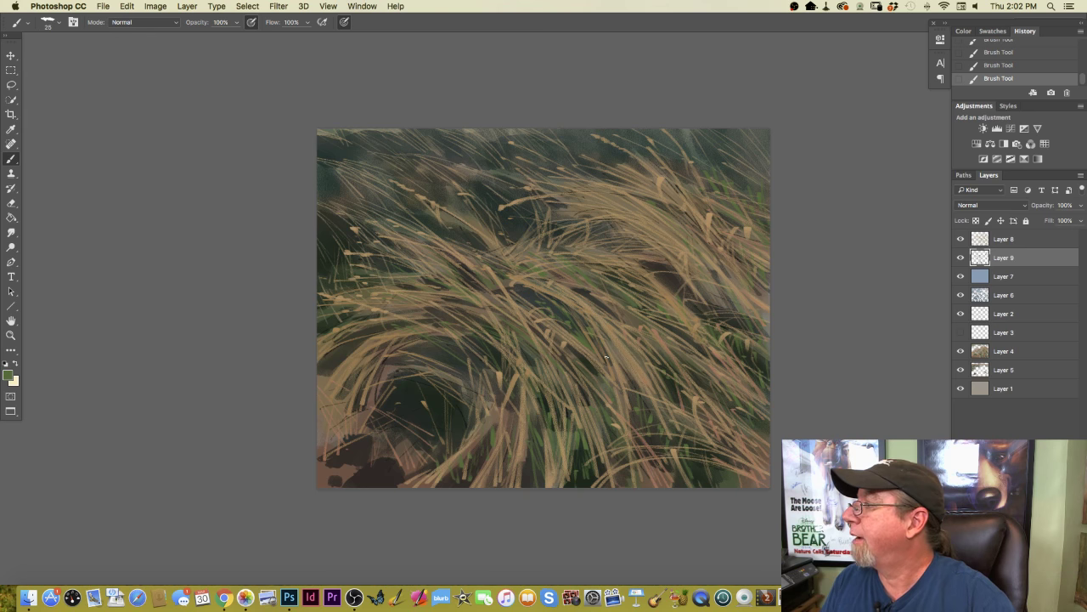
- Add a new layer above Layer 8 and paint bright yellow-green (#8ea832) blades in the right-hand grass and at the lower center
left_click(9, 375)
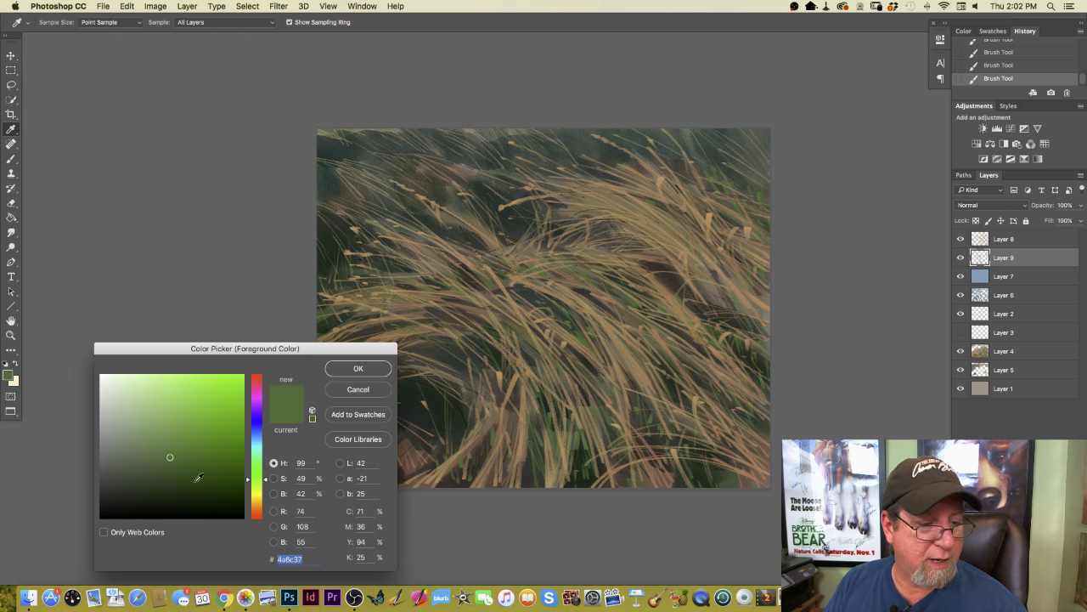
left_click(257, 485)
left_click(183, 429)
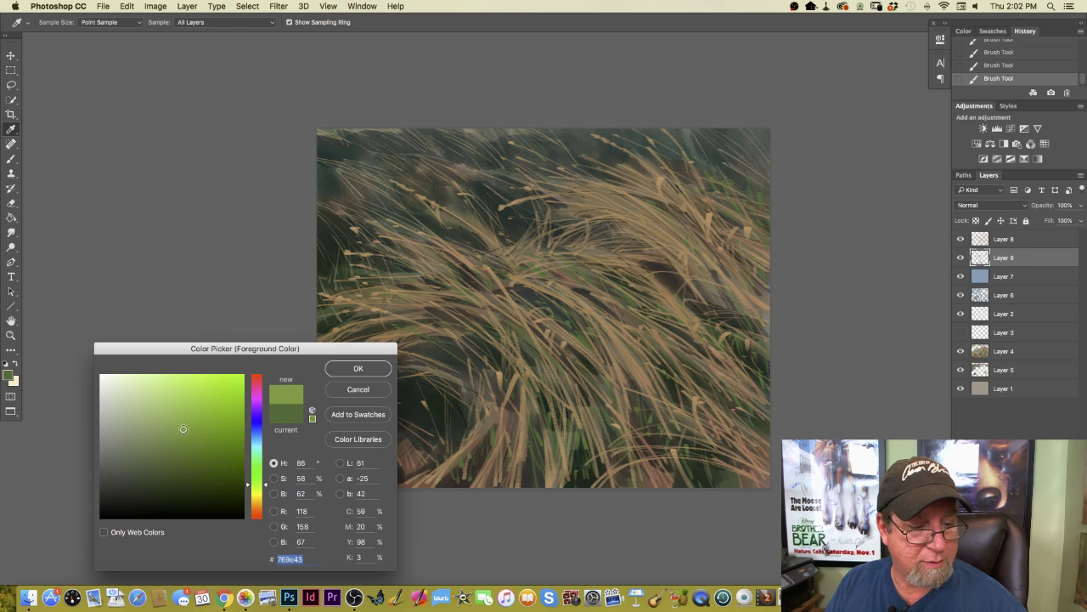
left_click_drag(254, 492, 249, 485)
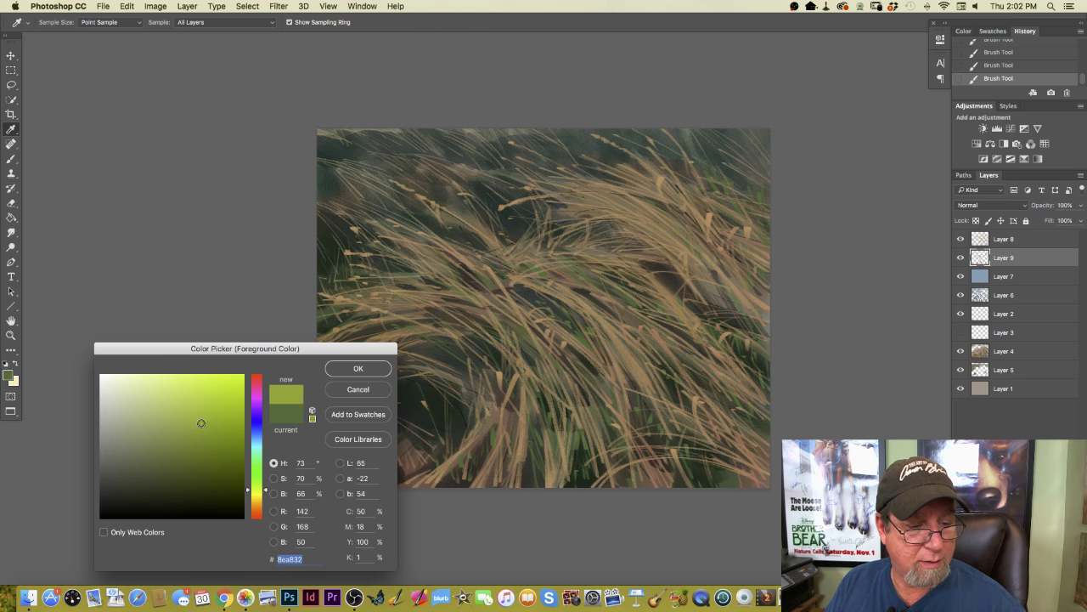
left_click(340, 372)
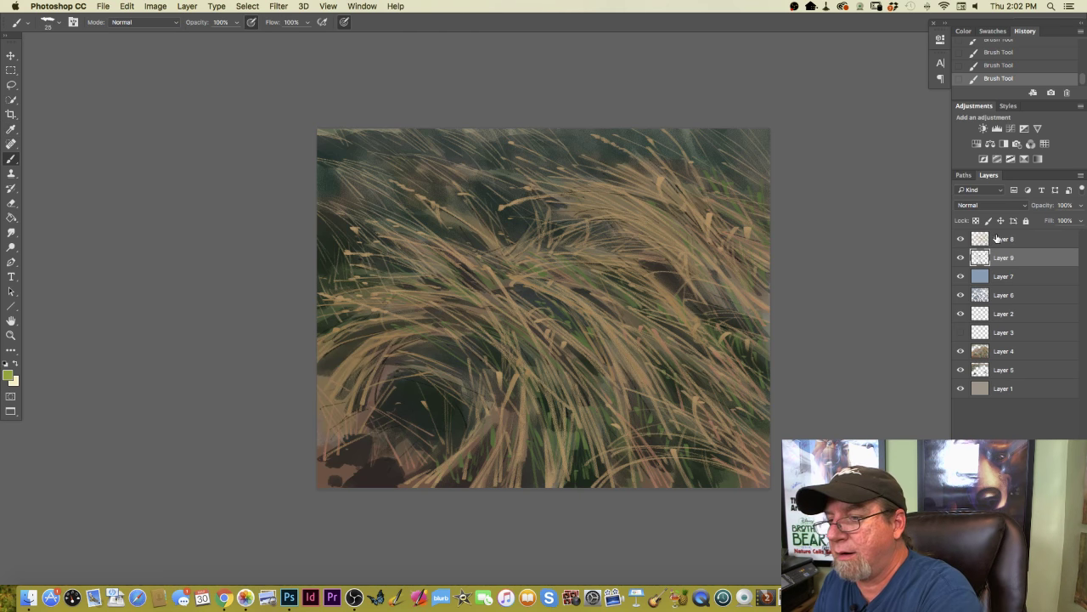
key("super+shift+alt+n")
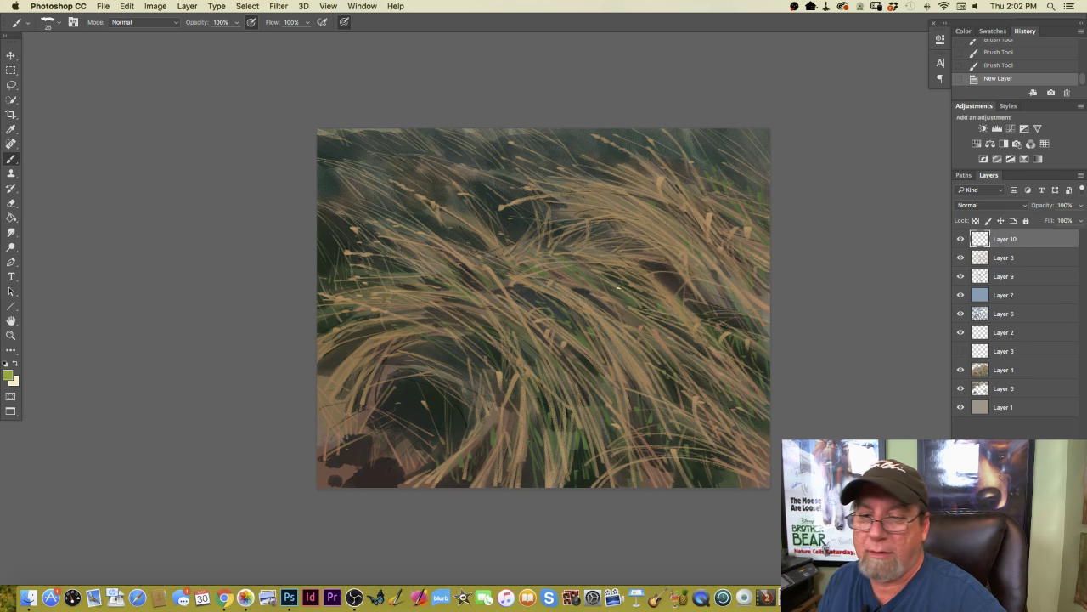
mouse_move(728, 278)
left_mouse_down()
mouse_move(709, 257)
mouse_move(726, 290)
mouse_move(710, 242)
mouse_move(718, 277)
left_mouse_up()
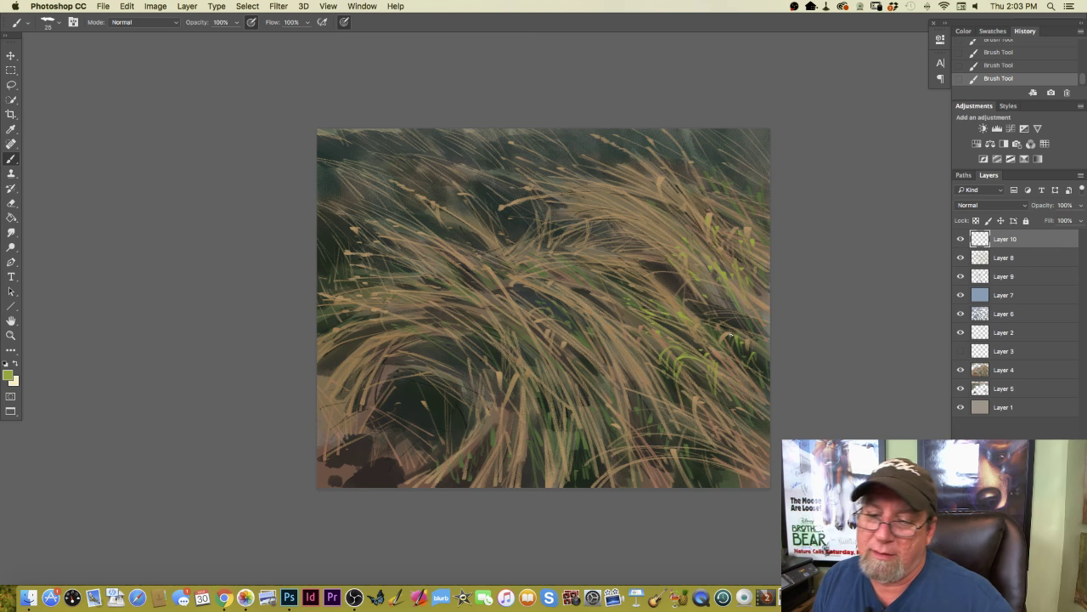
left_click_drag(577, 429, 579, 445)
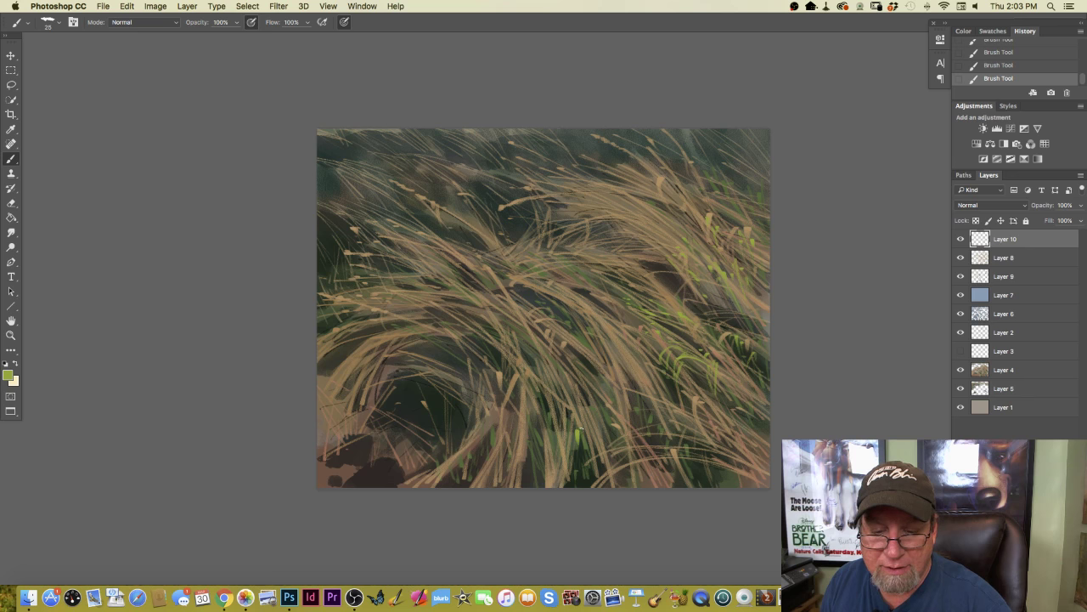
- Paint more yellow-green blades and short dabs through the painting's lower-center grass on Layer 10
left_click_drag(549, 410, 551, 425)
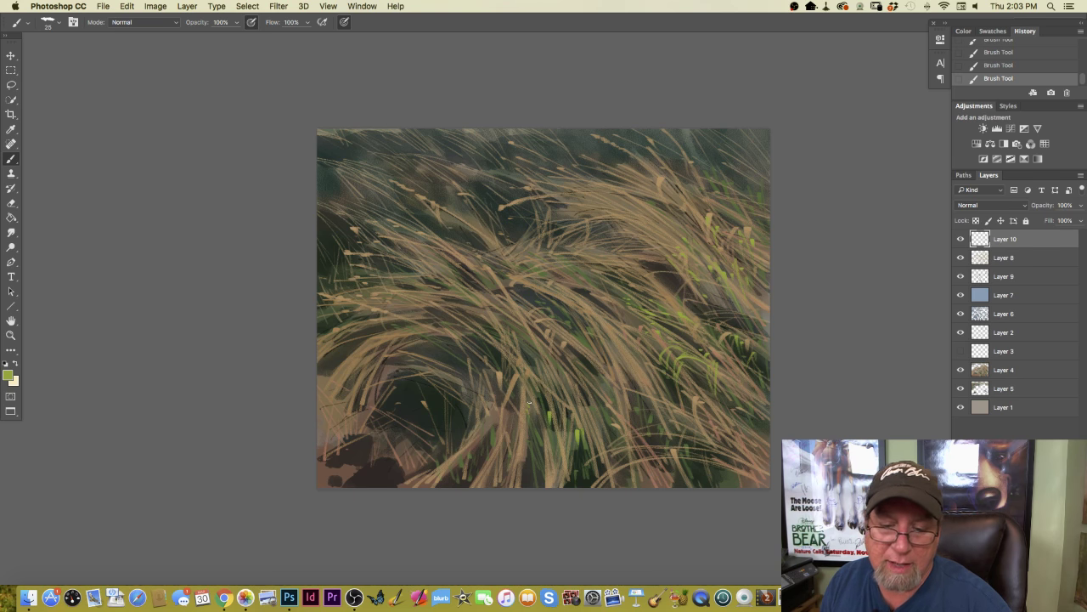
left_click_drag(640, 389, 636, 416)
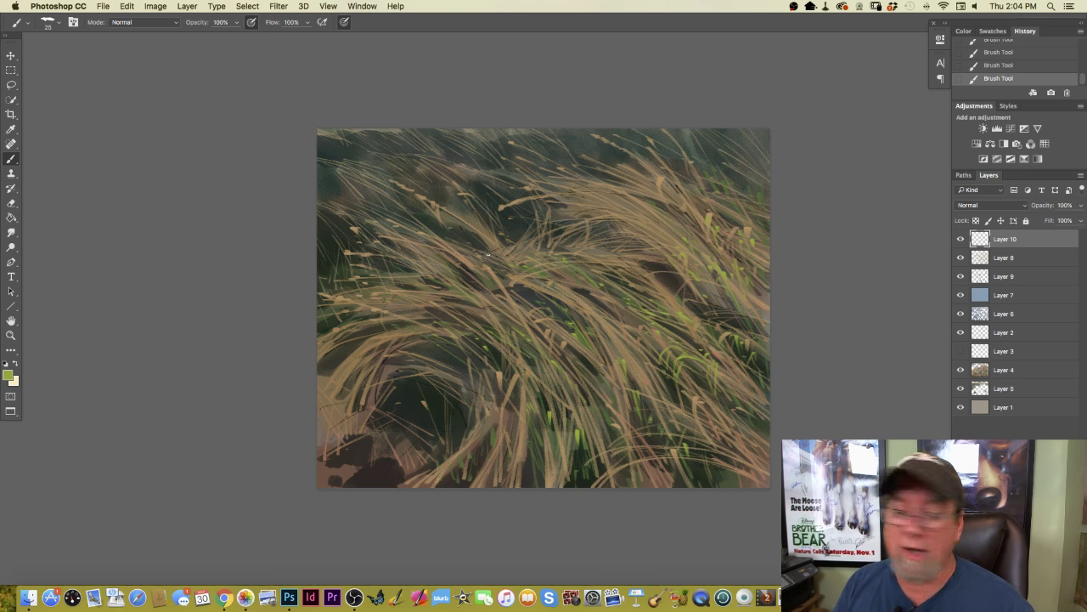
- Set the foreground color to warm tan #bd8a67 and paint blades and seed heads around the dark hollow in the painting's lower left
left_click(10, 376)
left_click(431, 474)
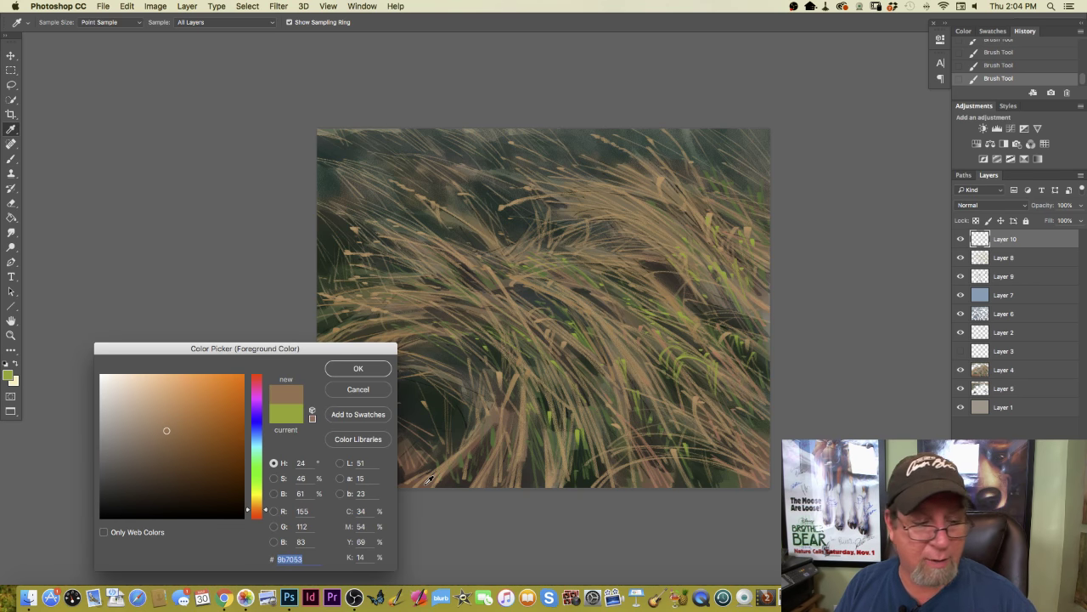
left_click(341, 369)
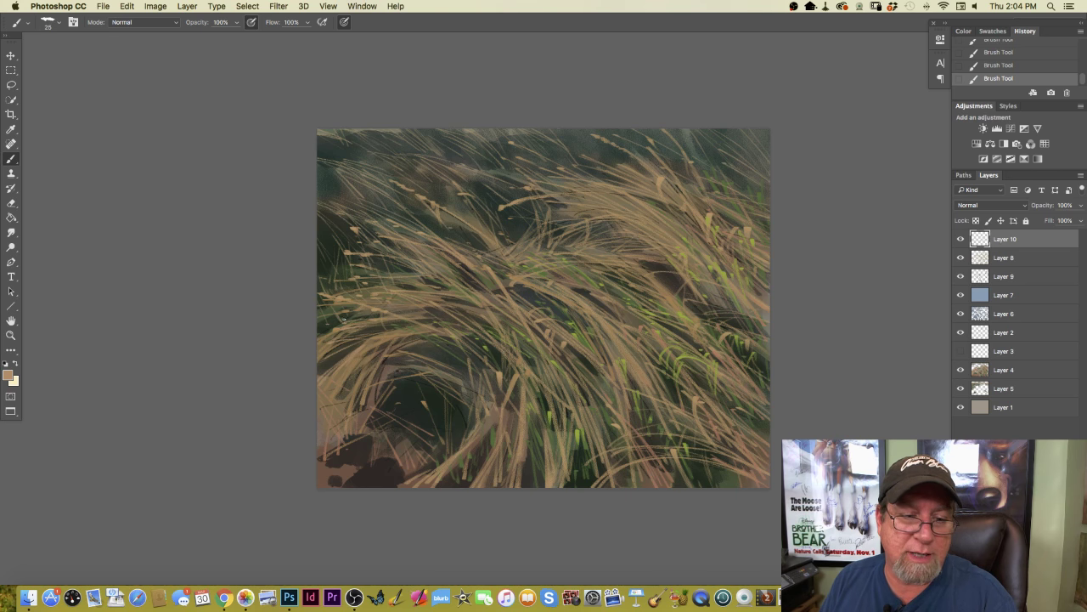
left_click_drag(319, 316, 379, 313)
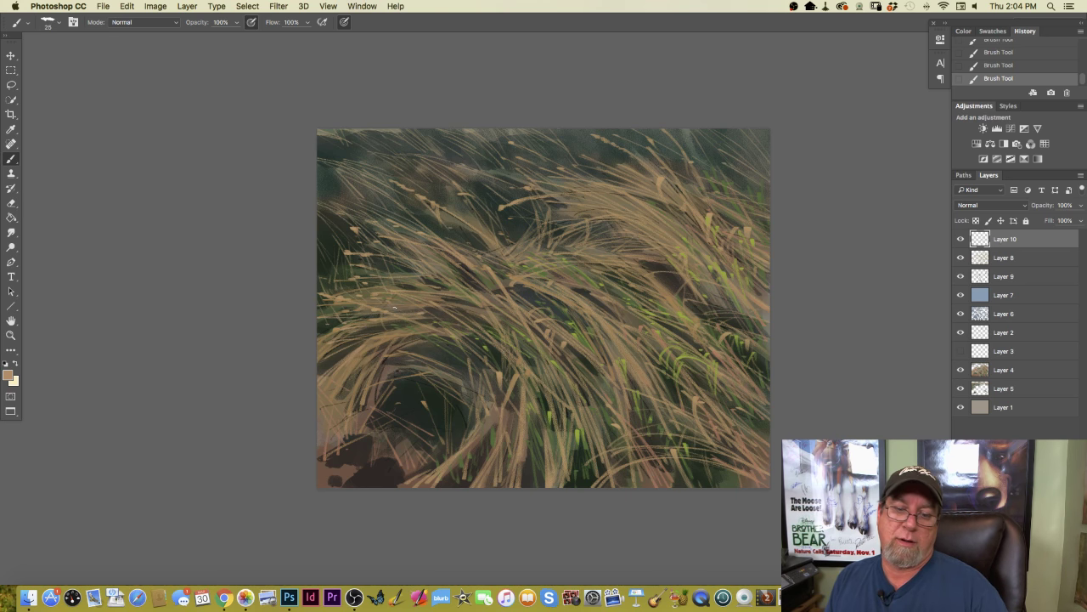
mouse_move(463, 371)
left_mouse_down()
mouse_move(374, 352)
mouse_move(406, 360)
left_mouse_up()
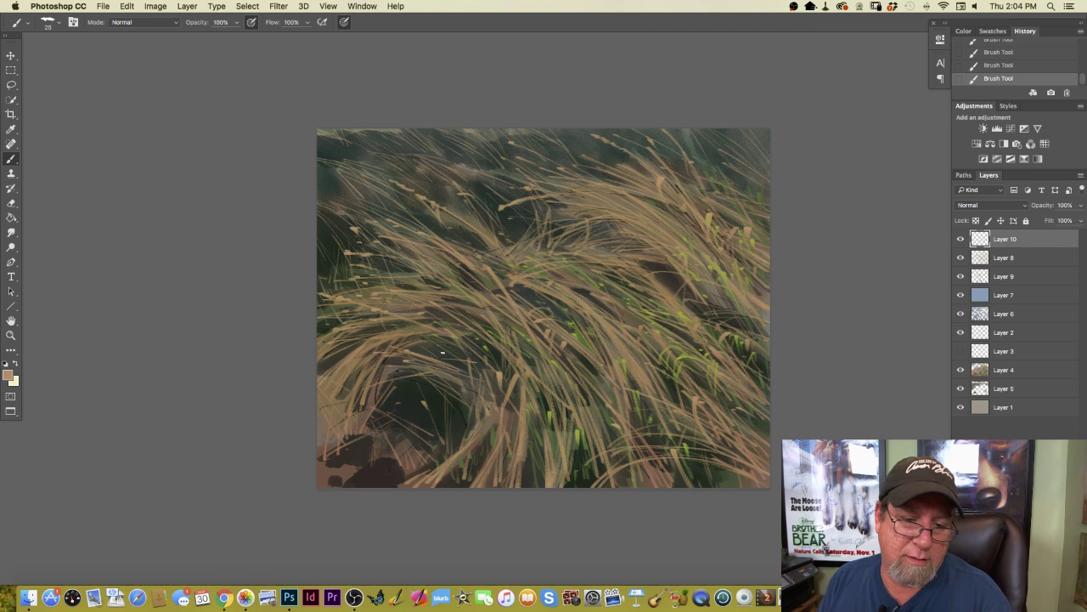
left_click_drag(455, 360, 423, 353)
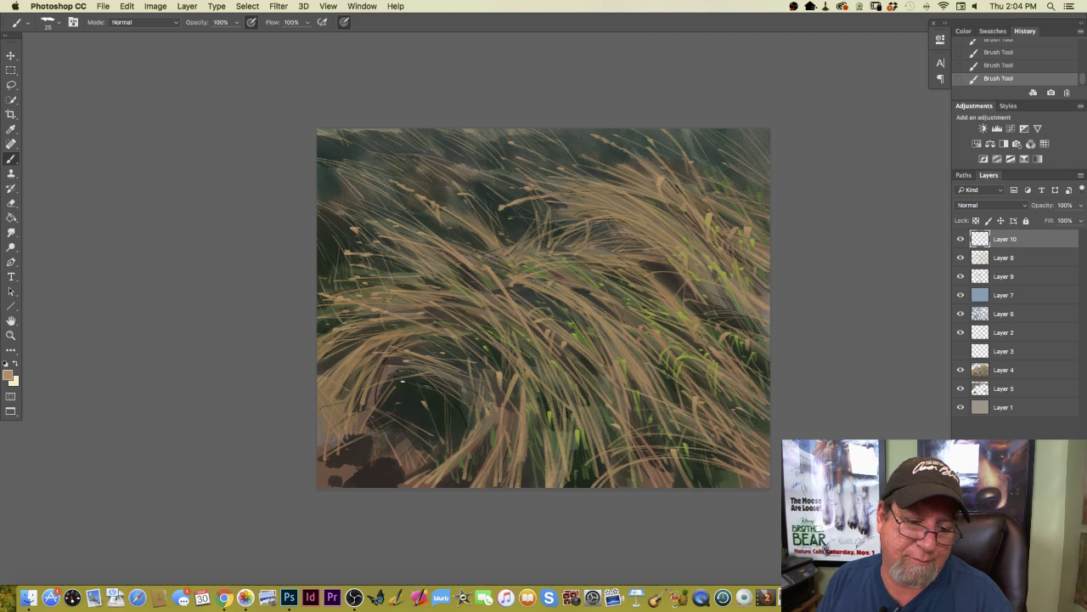
left_click_drag(408, 387, 439, 410)
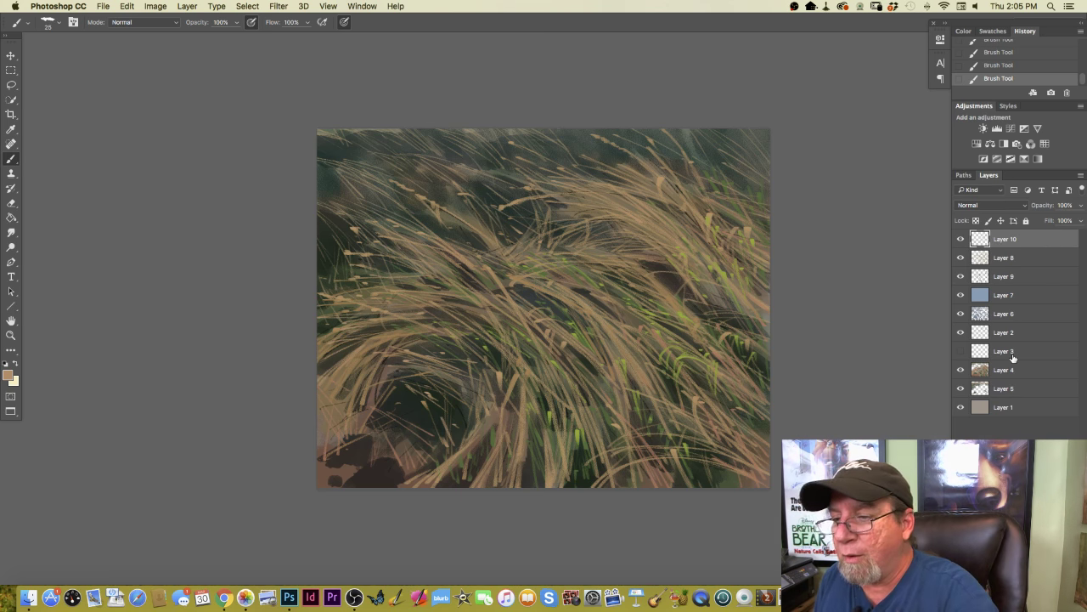
- Check Layer 9 by toggling its visibility and add a new layer directly above Layer 7
left_click(961, 276)
left_click(960, 276)
left_click(986, 295)
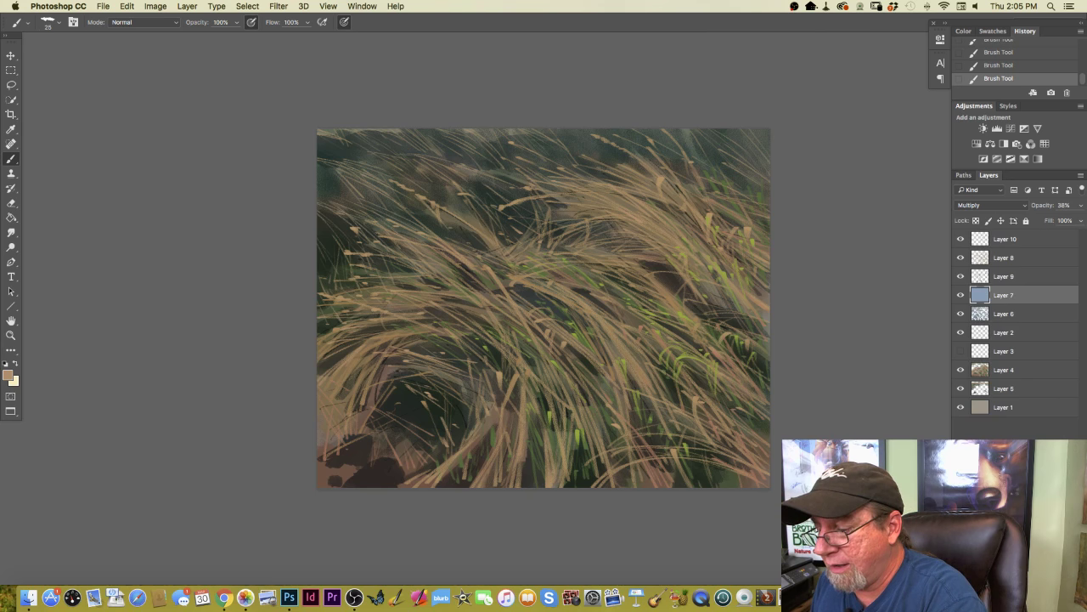
key("super+shift+alt+n")
- Set the foreground color to near-black #0e1314 and fill gaps between the right-hand and lower-center grass with a size 40 brush on Layer 11
left_click(9, 375)
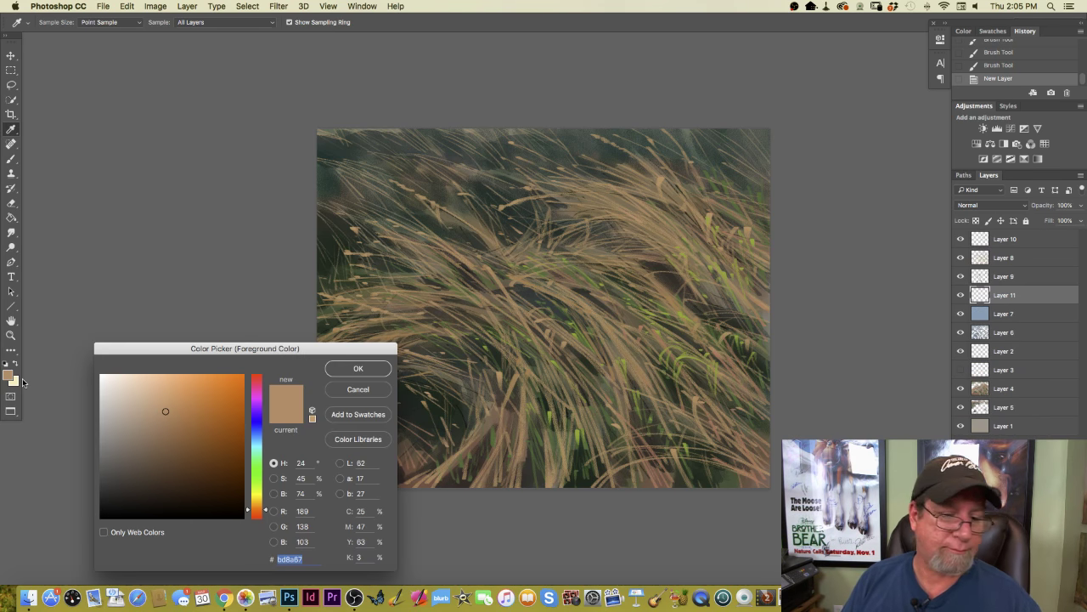
left_click(414, 404)
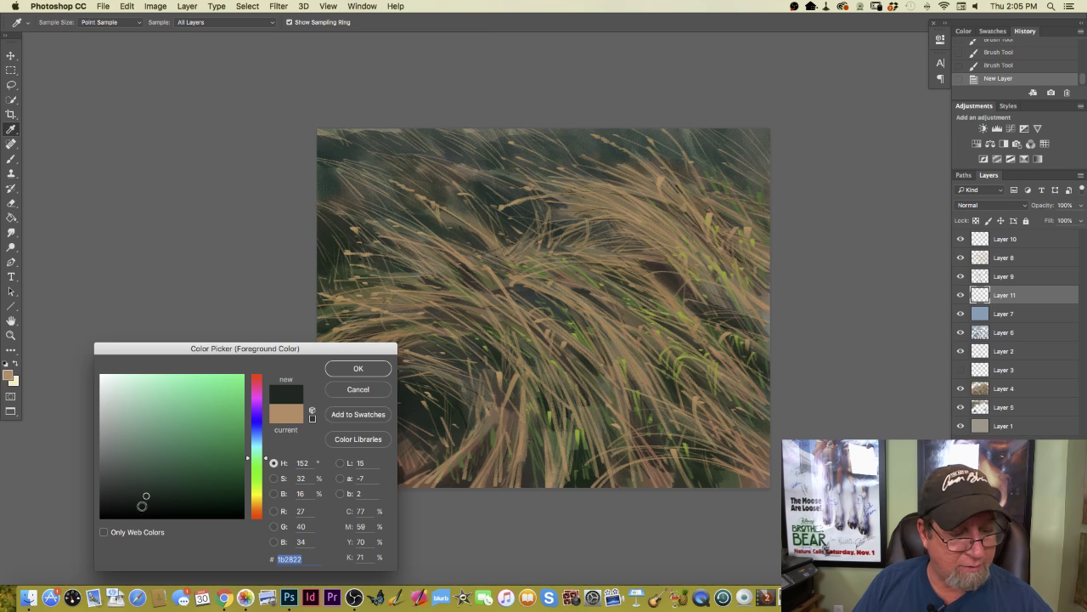
left_click(141, 507)
left_click(347, 371)
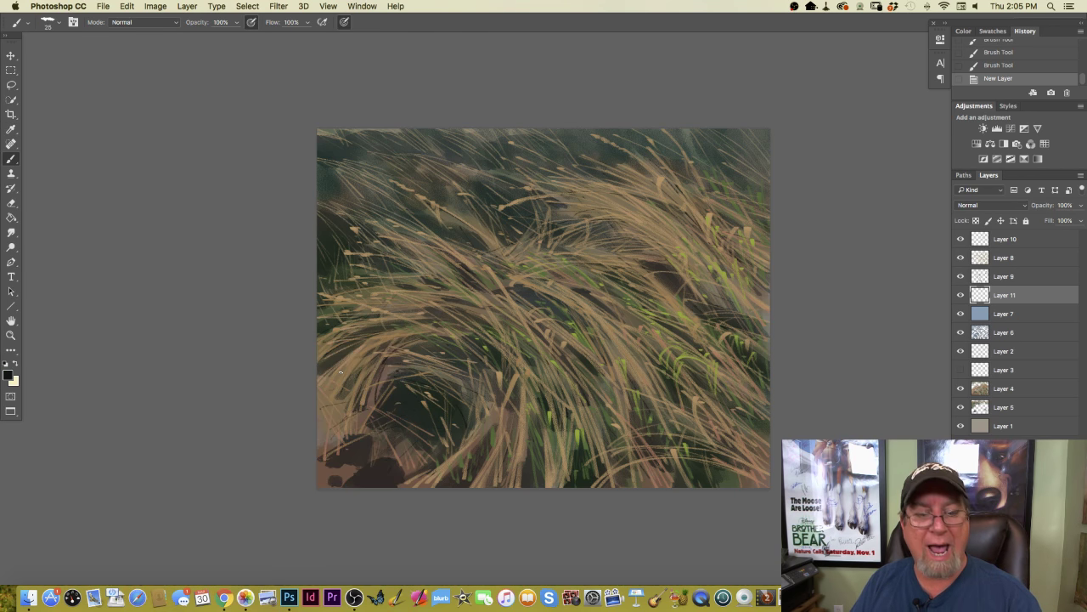
left_click(10, 377)
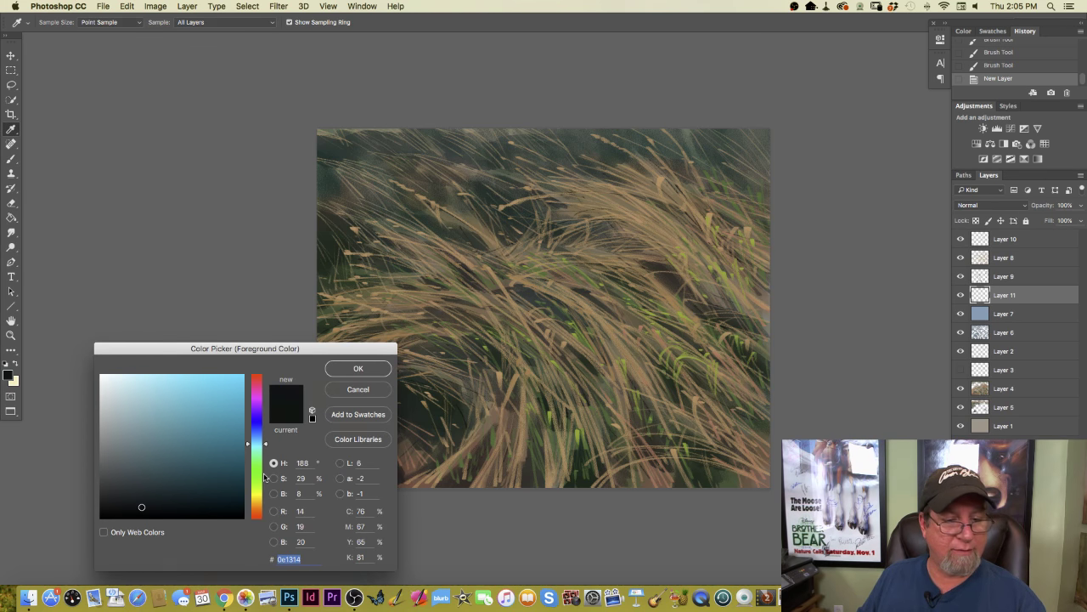
left_click(353, 372)
key("bracketright")
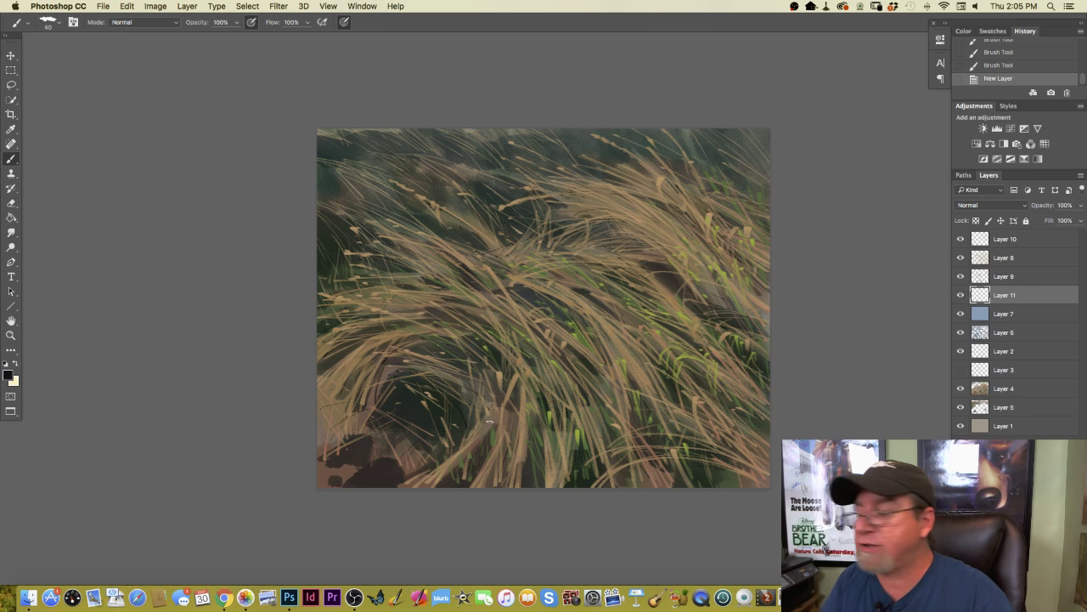
left_click_drag(721, 320, 726, 318)
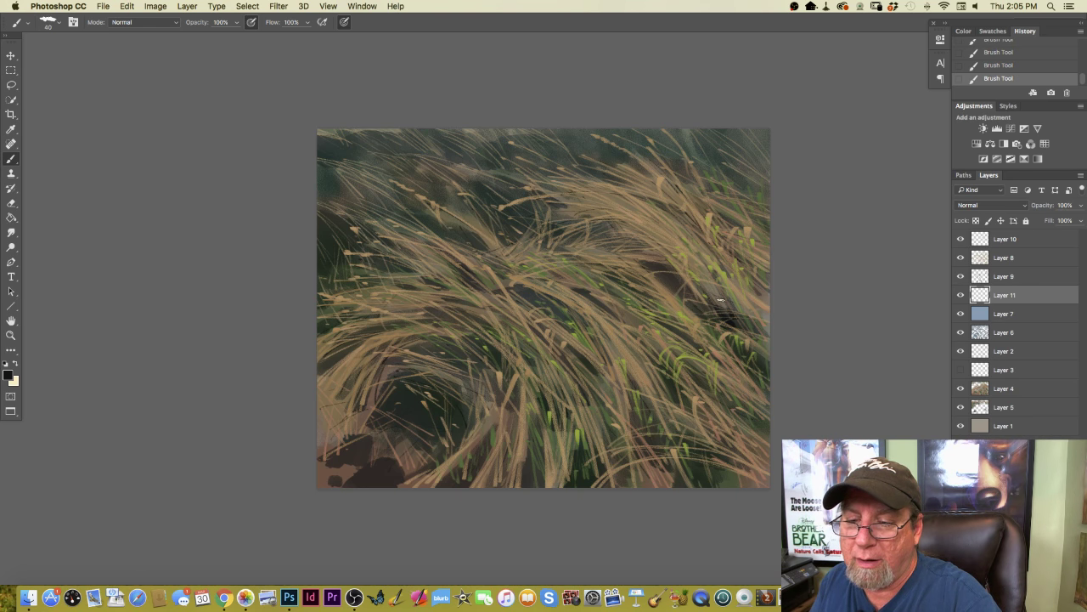
mouse_move(730, 302)
left_mouse_down()
mouse_move(720, 287)
mouse_move(686, 303)
mouse_move(687, 289)
mouse_move(659, 270)
left_mouse_up()
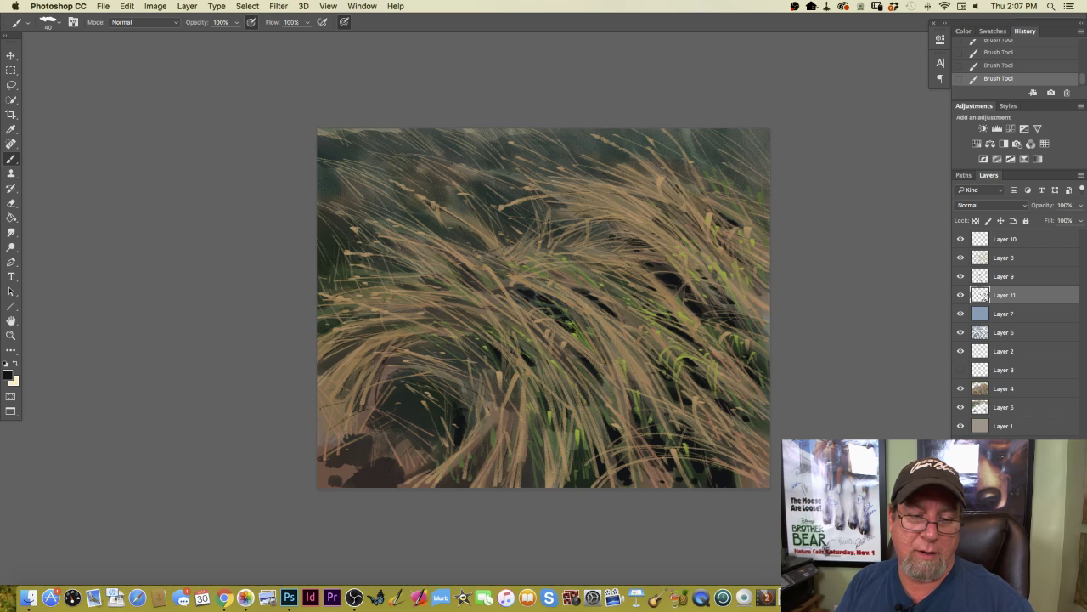
- Darken the hollow and the brown ground in the painting's lower-left corner with near-black strokes on Layer 11
mouse_move(441, 441)
left_mouse_down()
mouse_move(434, 435)
mouse_move(426, 460)
mouse_move(422, 446)
left_mouse_up()
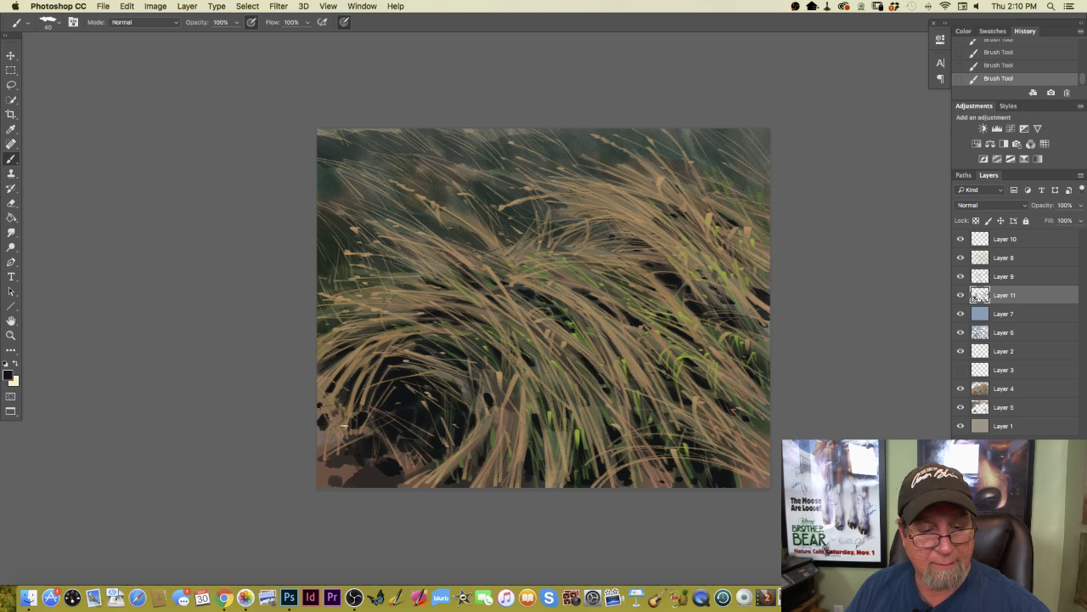
mouse_move(358, 470)
left_mouse_down()
mouse_move(379, 481)
mouse_move(353, 472)
mouse_move(345, 452)
left_mouse_up()
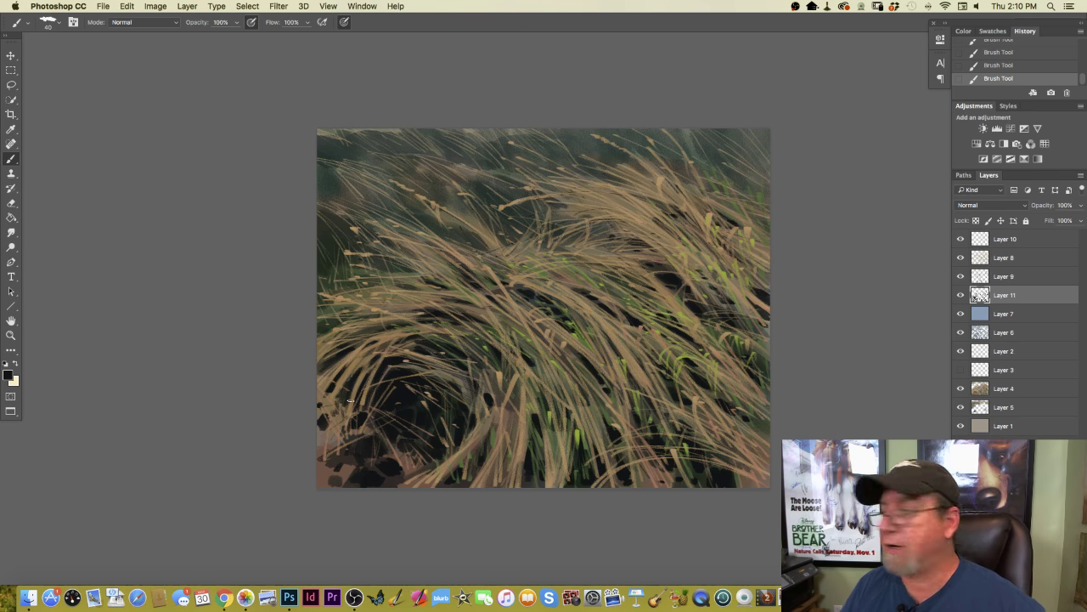
left_click_drag(336, 411, 339, 424)
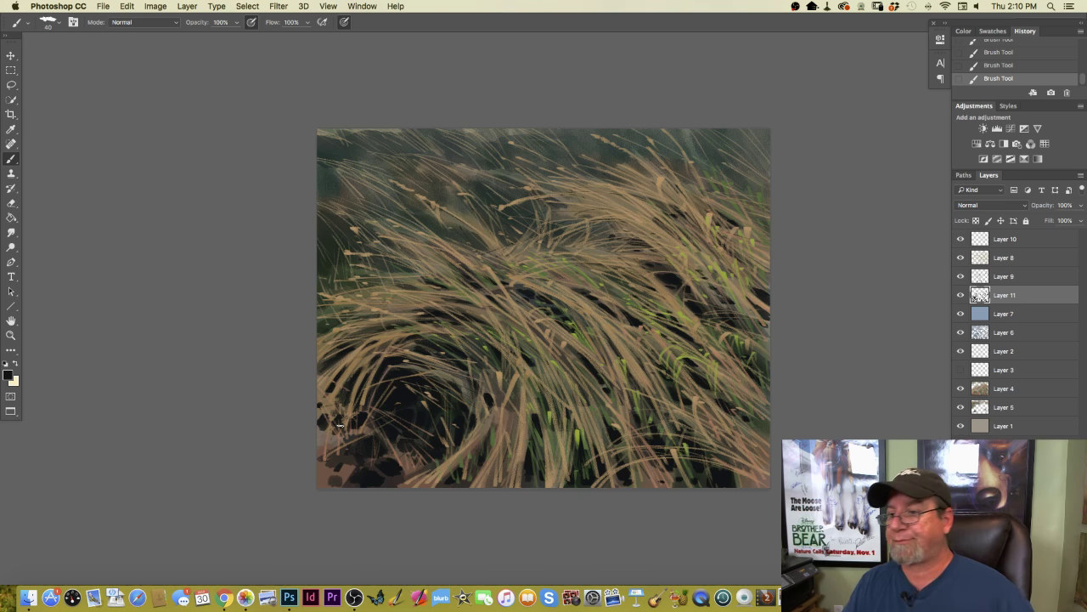
- Add a new layer above Layer 11 and paint more near-black gaps among the right-hand grass on Layer 11
key("super+alt+shift+n")
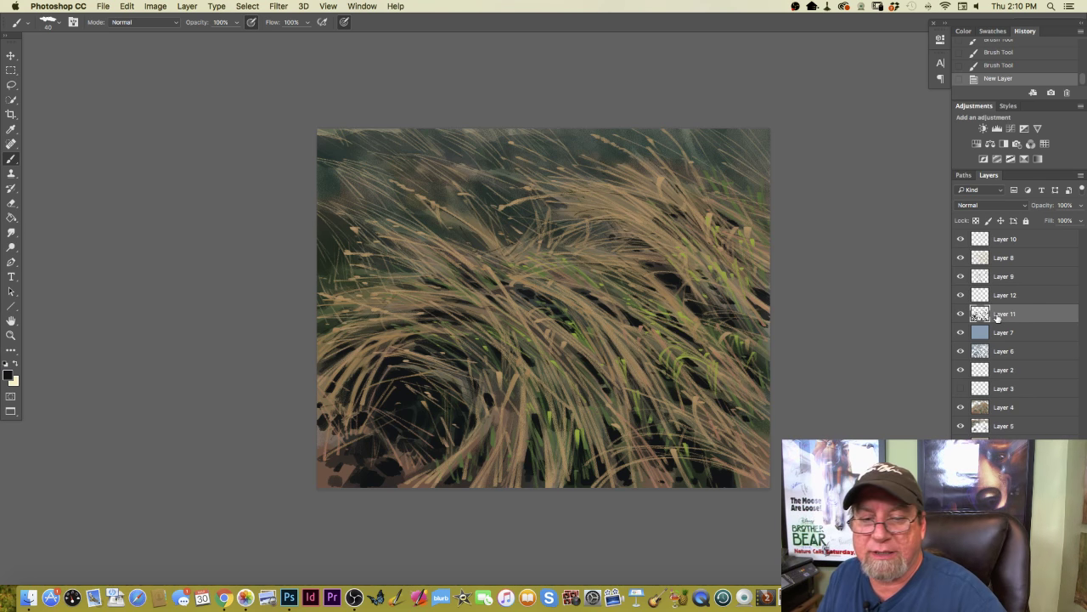
key("alt+bracketleft")
mouse_move(649, 343)
left_mouse_down()
mouse_move(677, 353)
mouse_move(666, 350)
left_mouse_up()
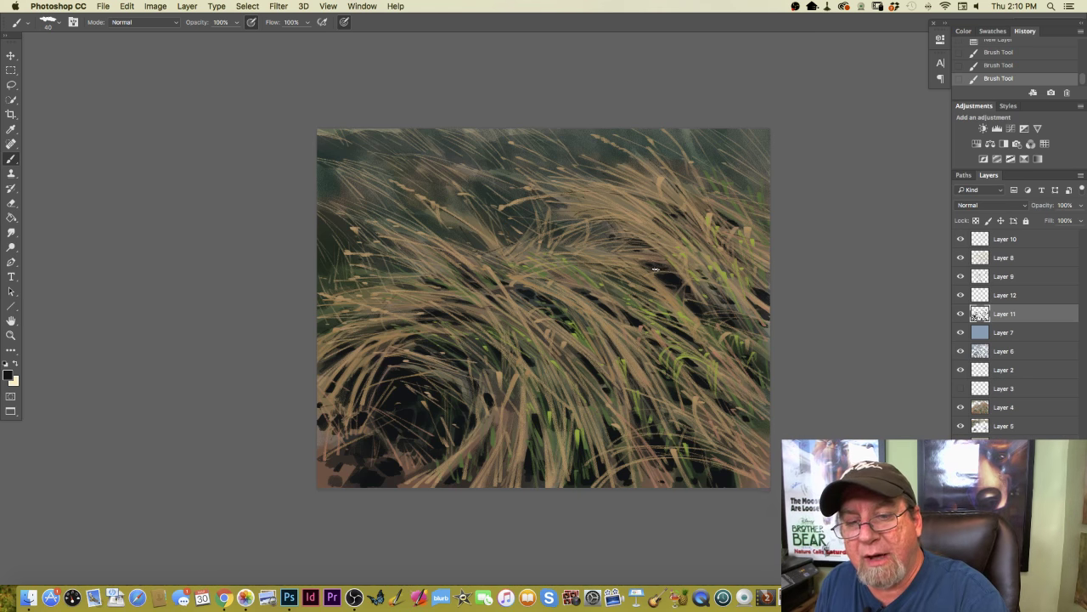
left_click_drag(669, 267, 660, 258)
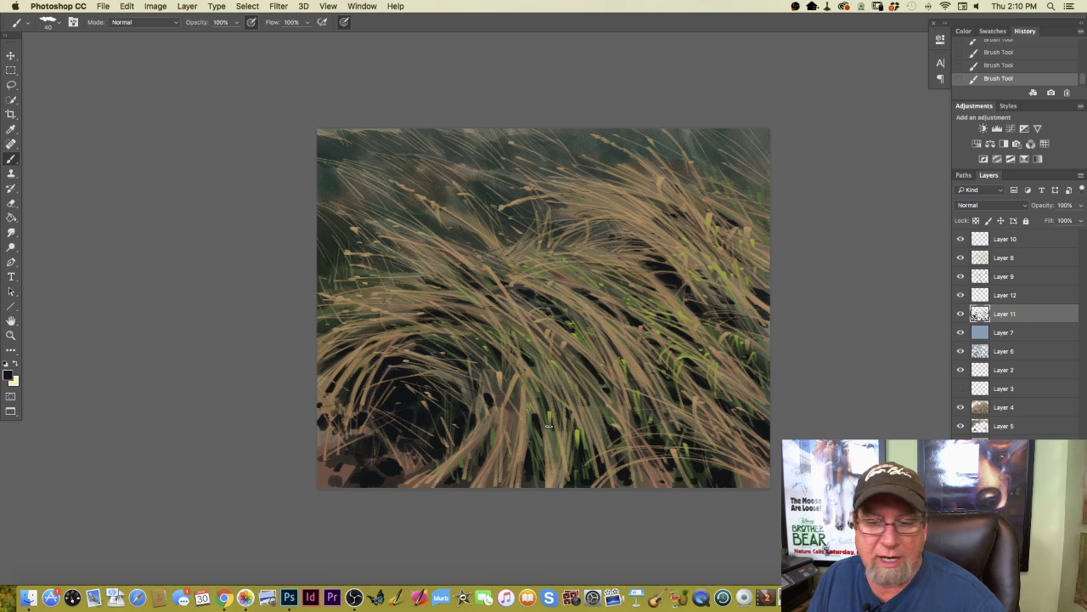
- Select Layer 12 and change the foreground color to a dark grayish teal with a hue of 171°
left_click(998, 296)
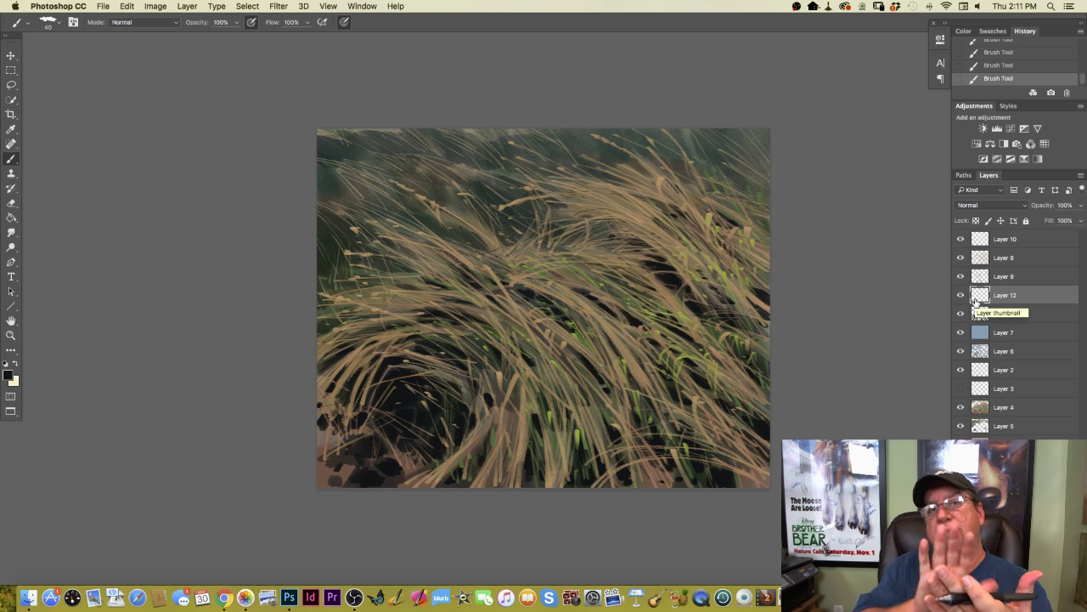
left_click(9, 374)
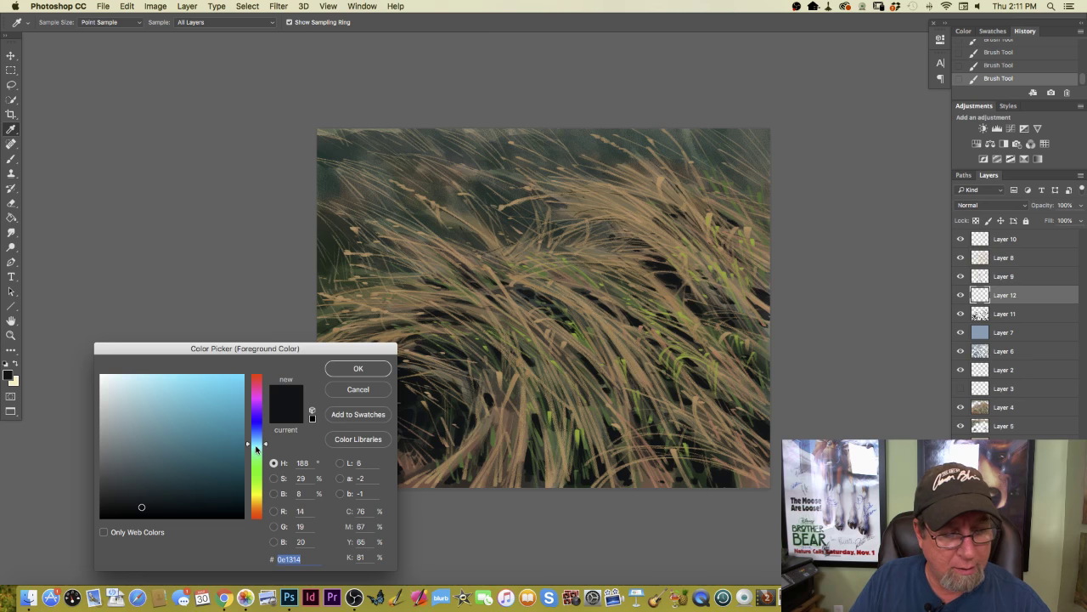
left_click(255, 448)
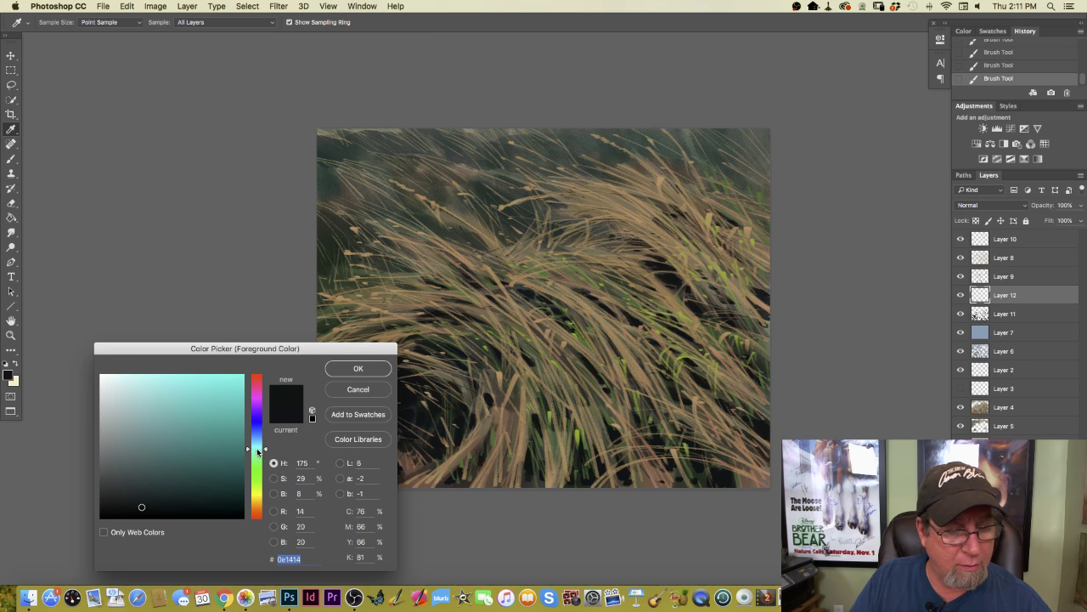
left_click(256, 452)
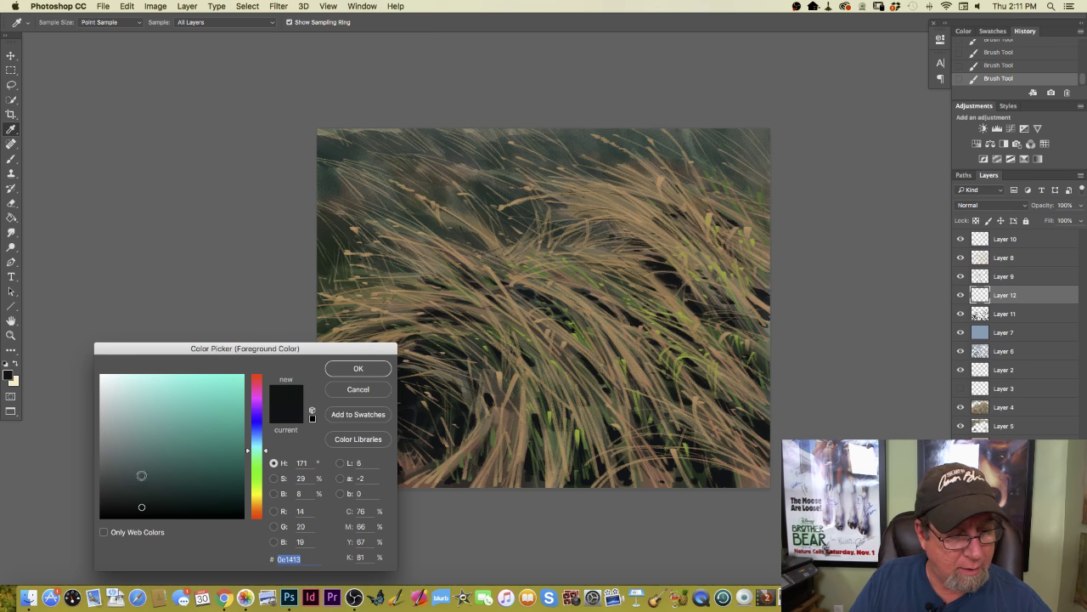
left_click_drag(145, 469, 138, 474)
left_click(358, 368)
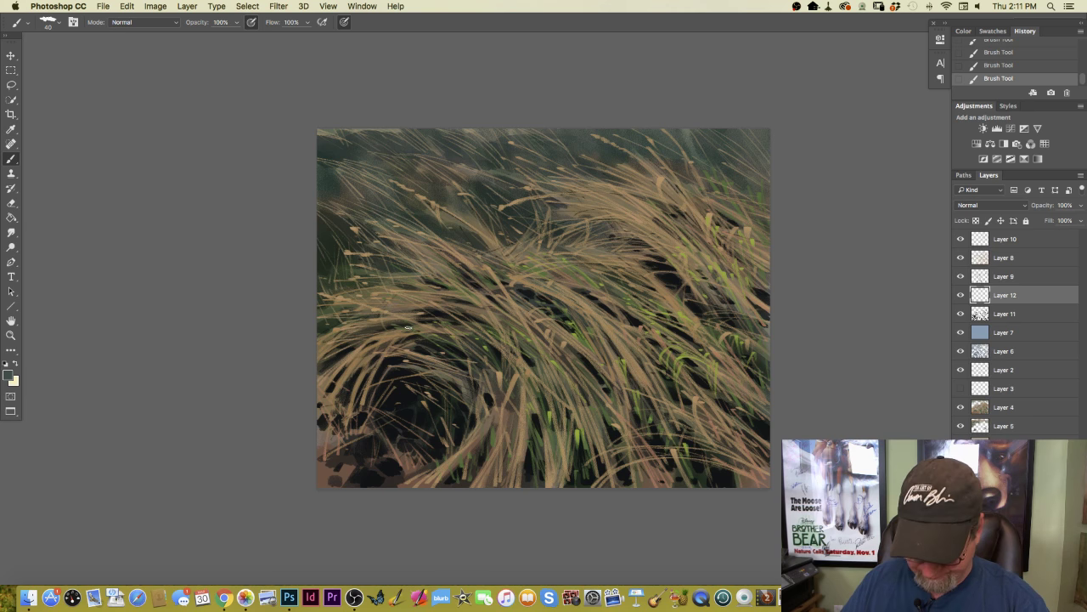
- Paint thin dark teal blades inside the dark gaps on Layer 12, using brush sizes 15 and 25
key("bracketleft")
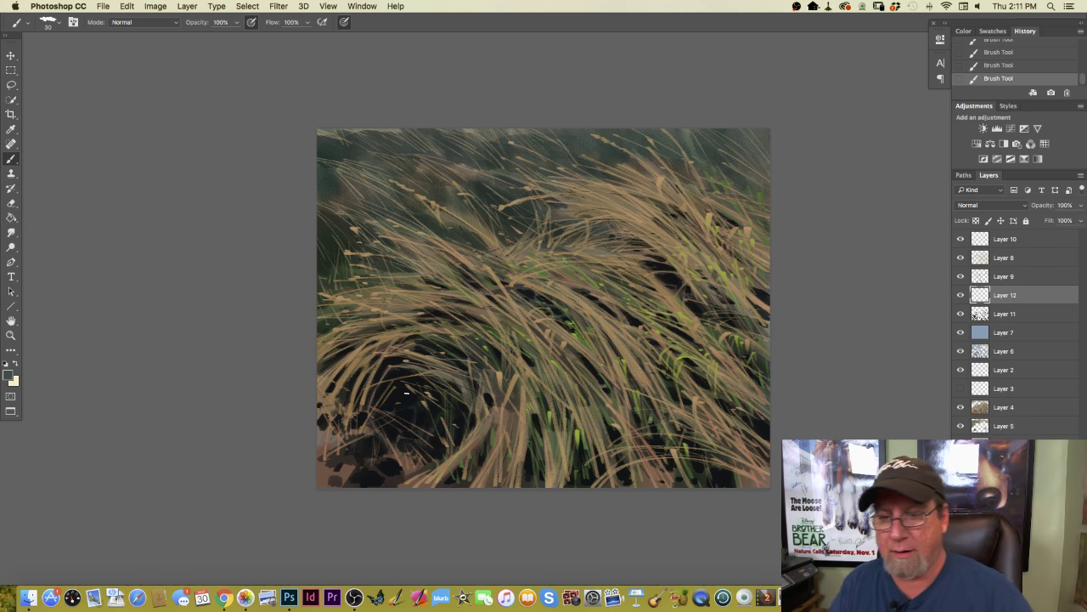
key("super+equal")
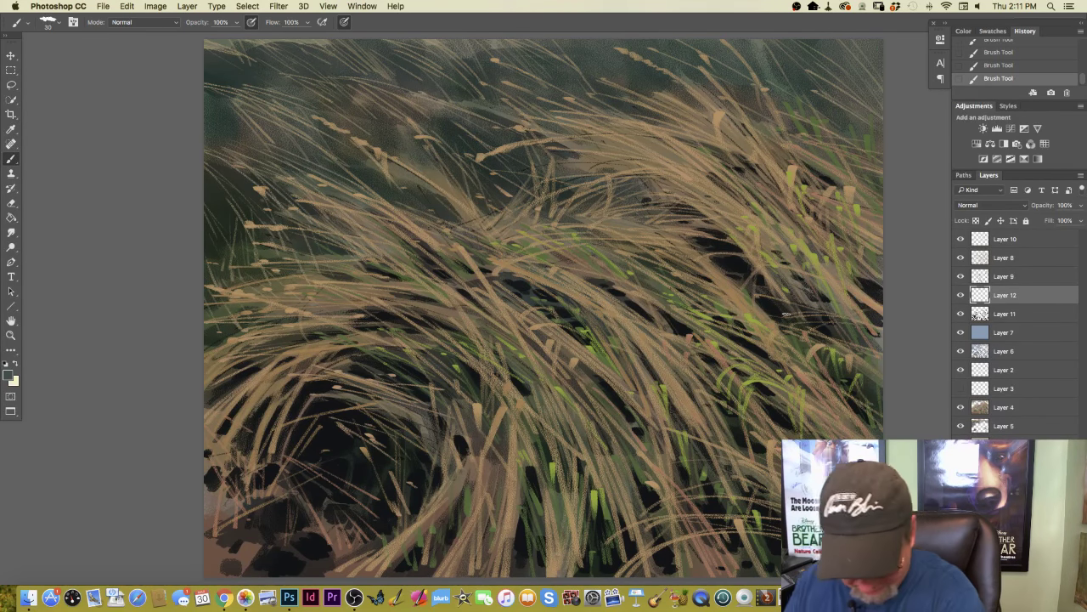
key("bracketleft")
key("bracketleft")
key("bracketleft")
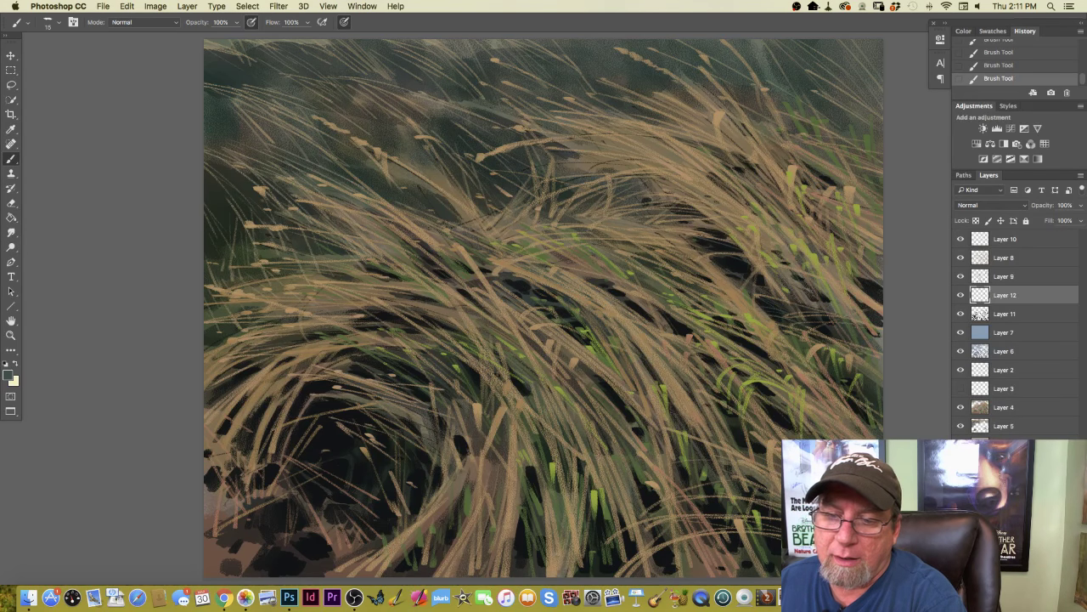
key("bracketright")
key("bracketright")
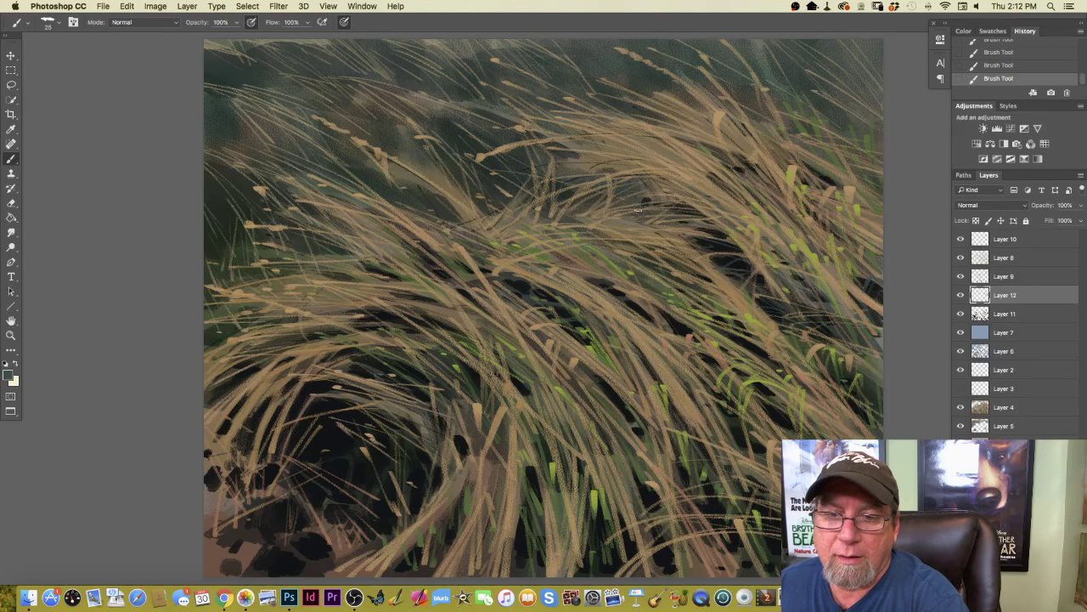
- Lighten the foreground color to gray-teal #586e6b and paint blades in the dark gaps near the painting's right edge
left_click(8, 376)
left_click(132, 458)
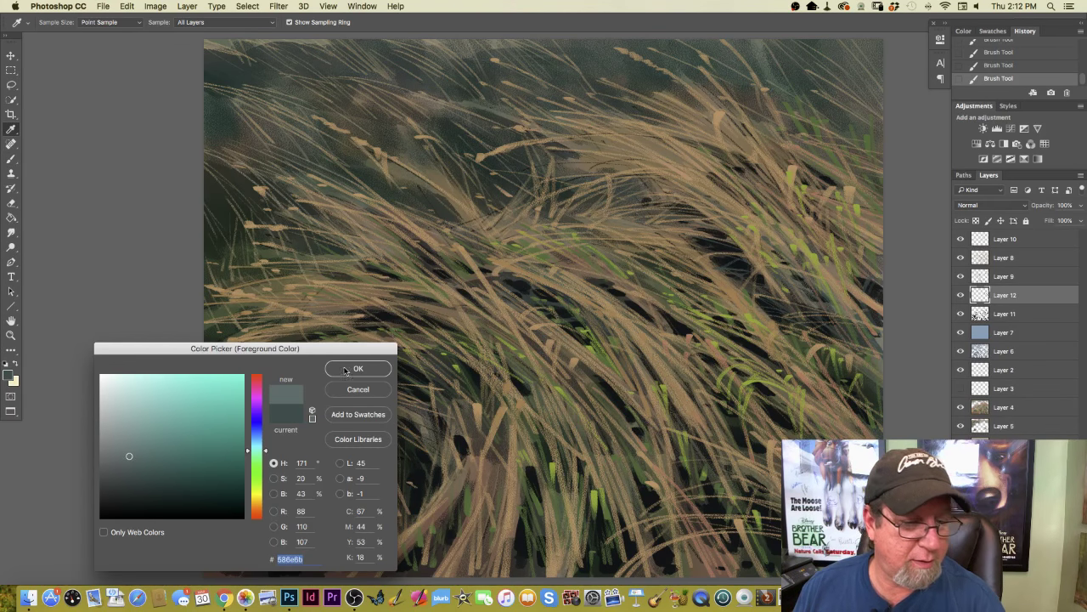
key("Return")
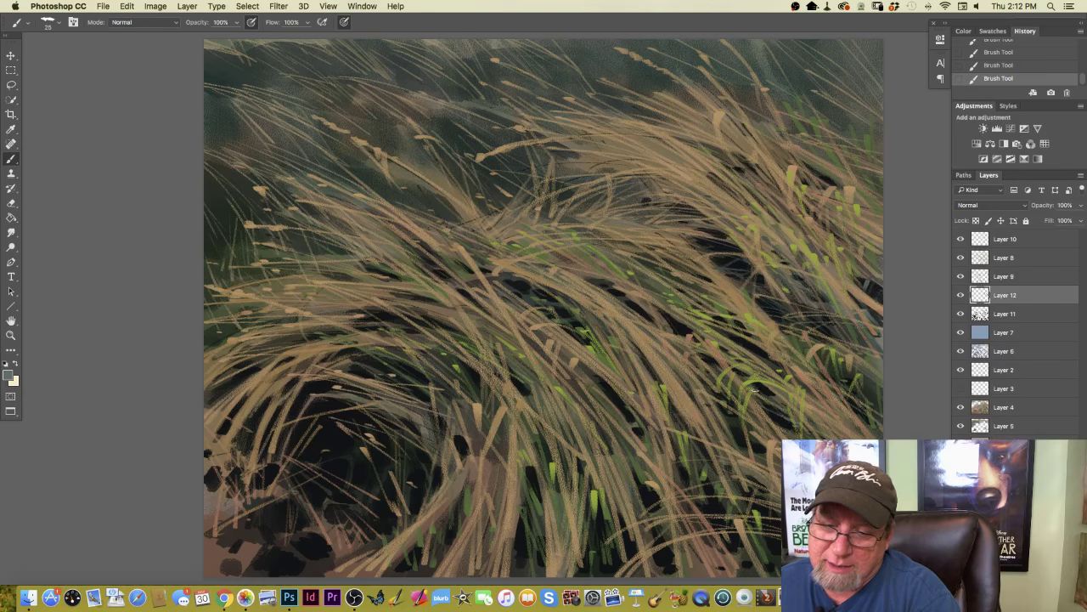
- Darken the foreground color slightly to a muted gray for the Layer 12 blades
left_click(13, 379)
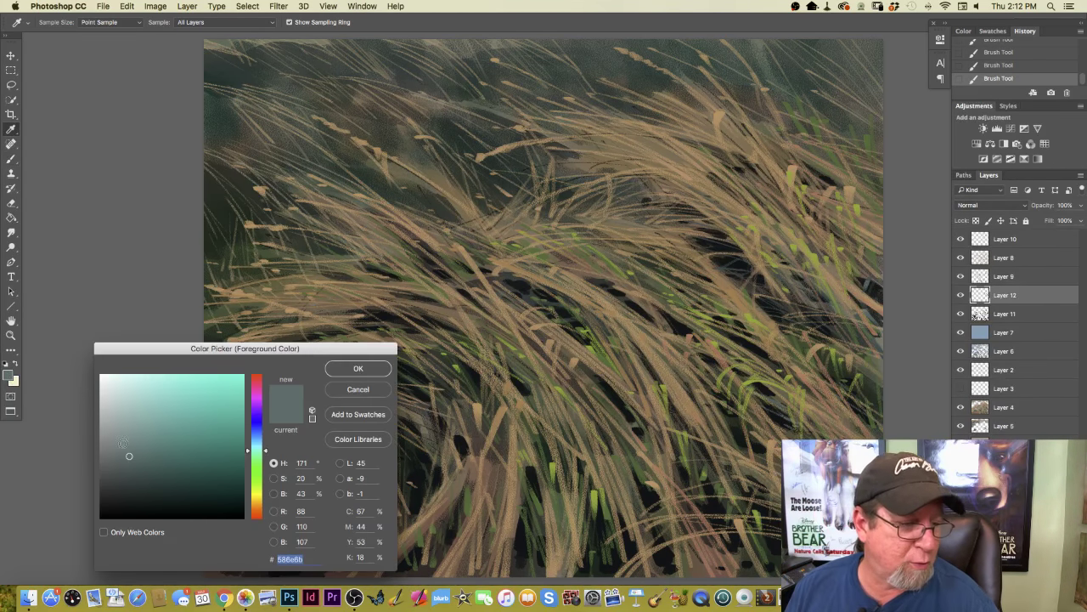
left_click(129, 464)
left_click(357, 369)
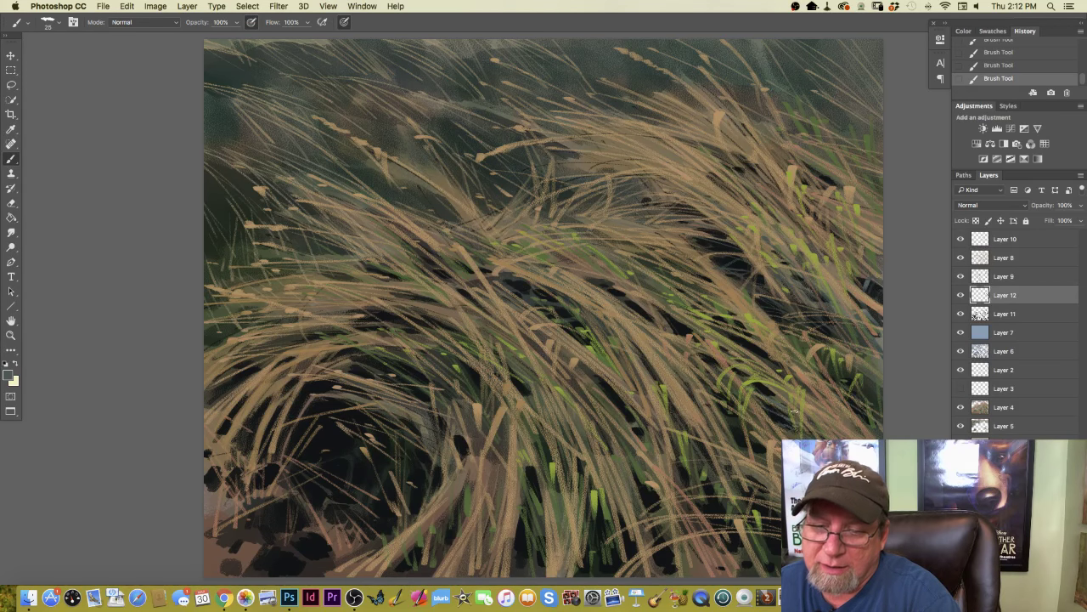
- Lighten the foreground color to gray-teal #566c68 for the blades on Layer 12
left_click(13, 379)
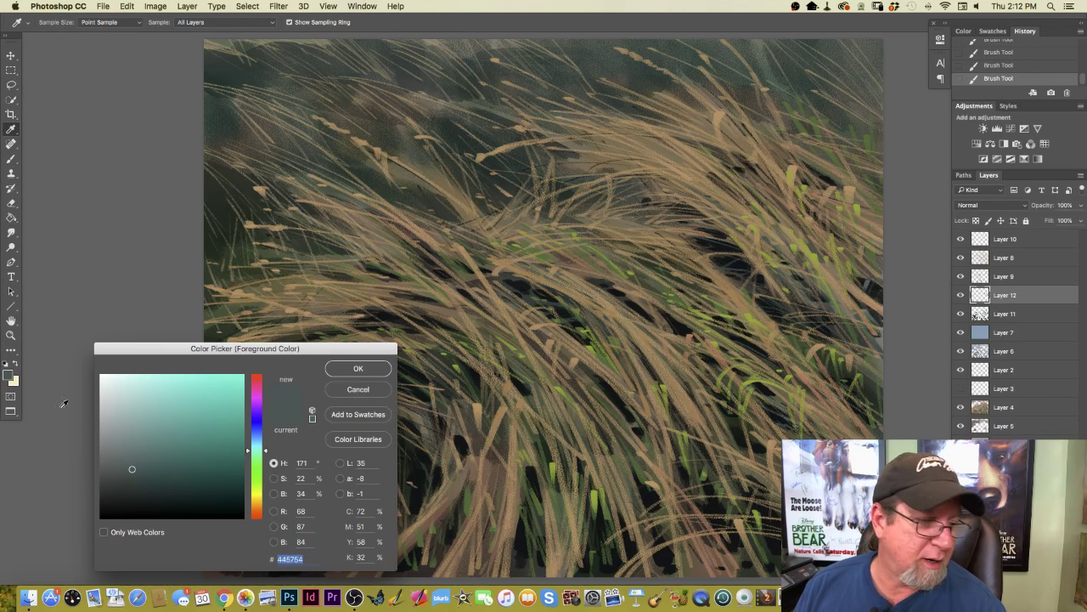
left_click(358, 369)
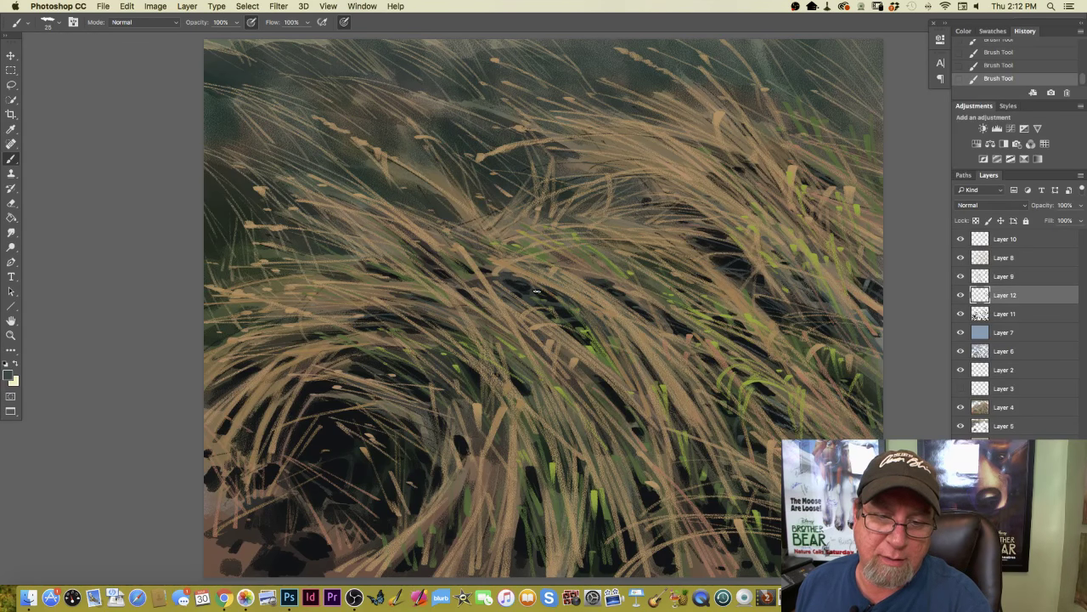
left_click(503, 335, "alt")
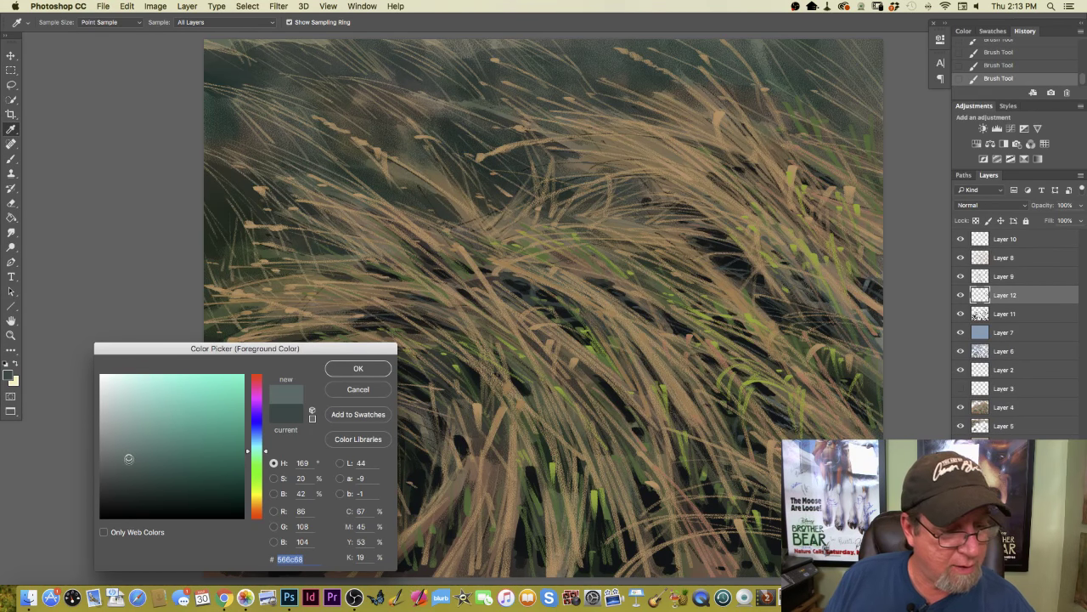
left_click(356, 366)
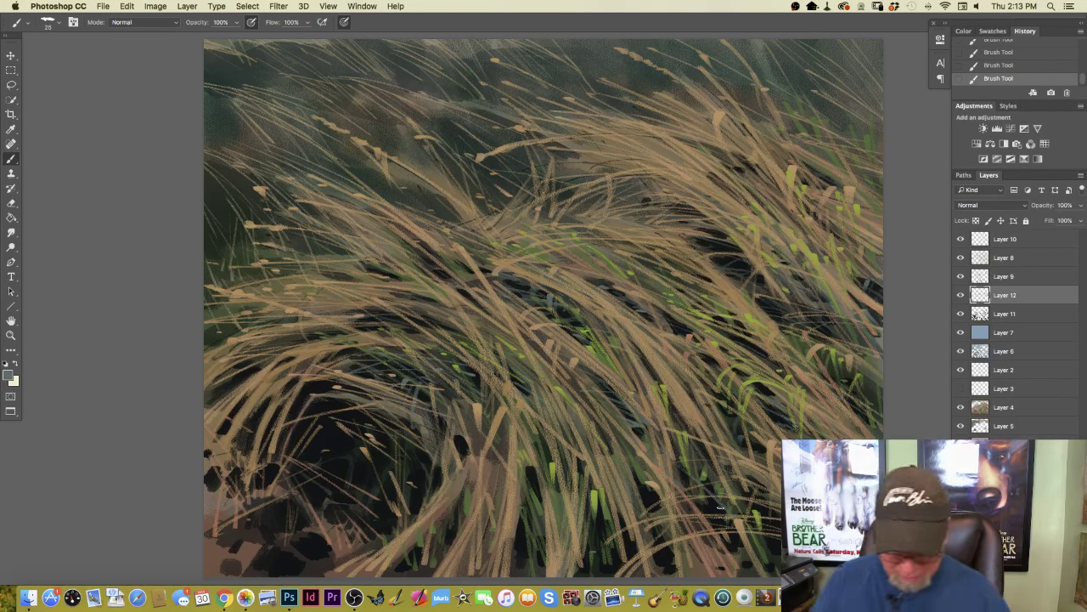
- Paint thin gray-teal blades on Layer 12 through the dark hollow at the painting's lower left and along its bottom edge
key("super+minus")
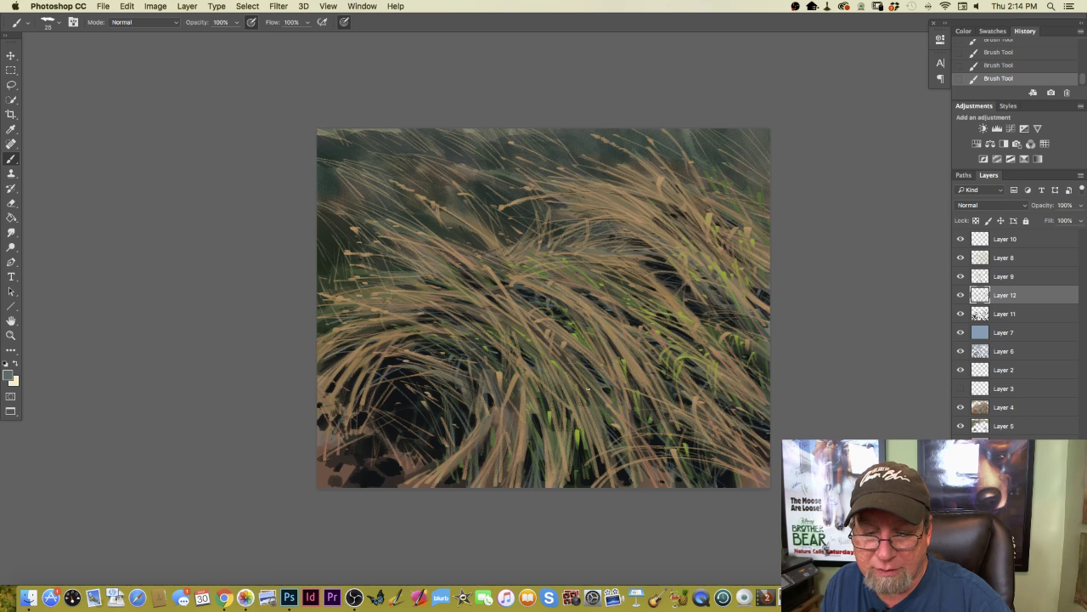
mouse_move(588, 487)
left_mouse_down()
mouse_move(583, 453)
mouse_move(595, 444)
left_mouse_up()
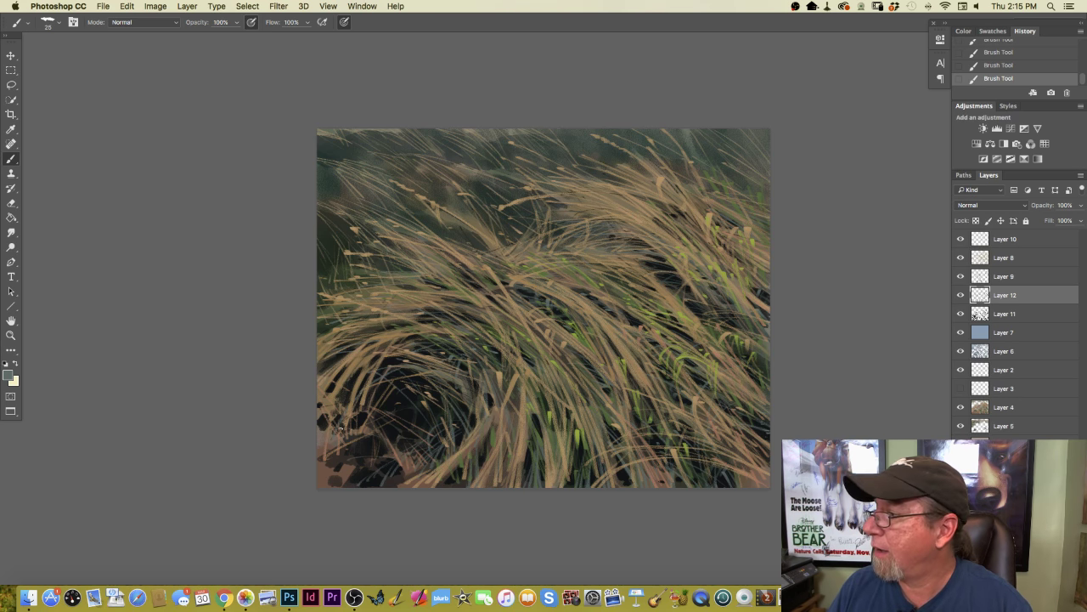
left_click_drag(364, 421, 415, 442)
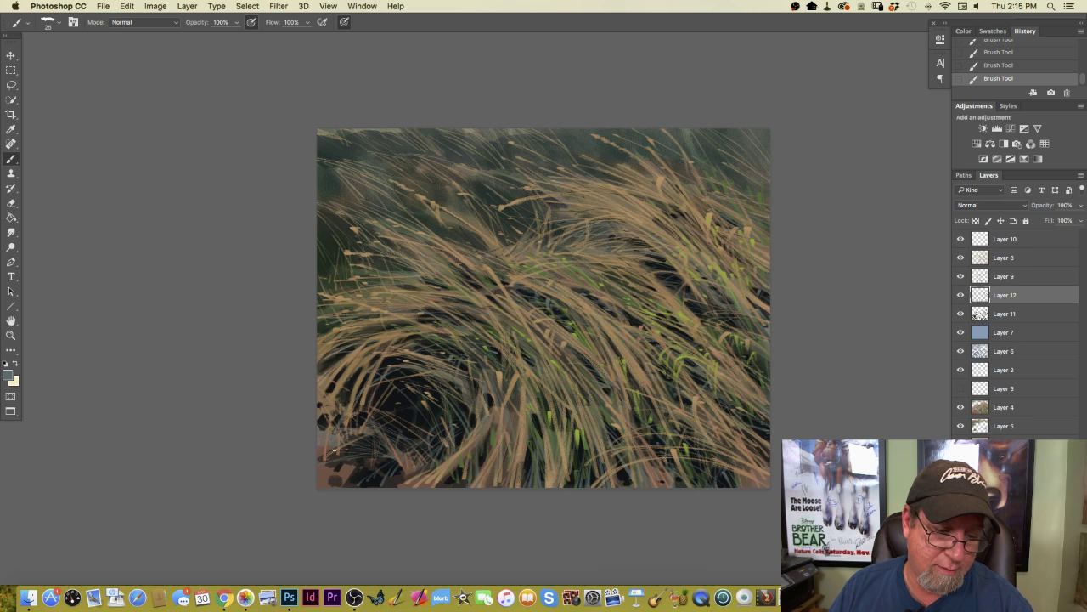
left_click_drag(348, 455, 452, 440)
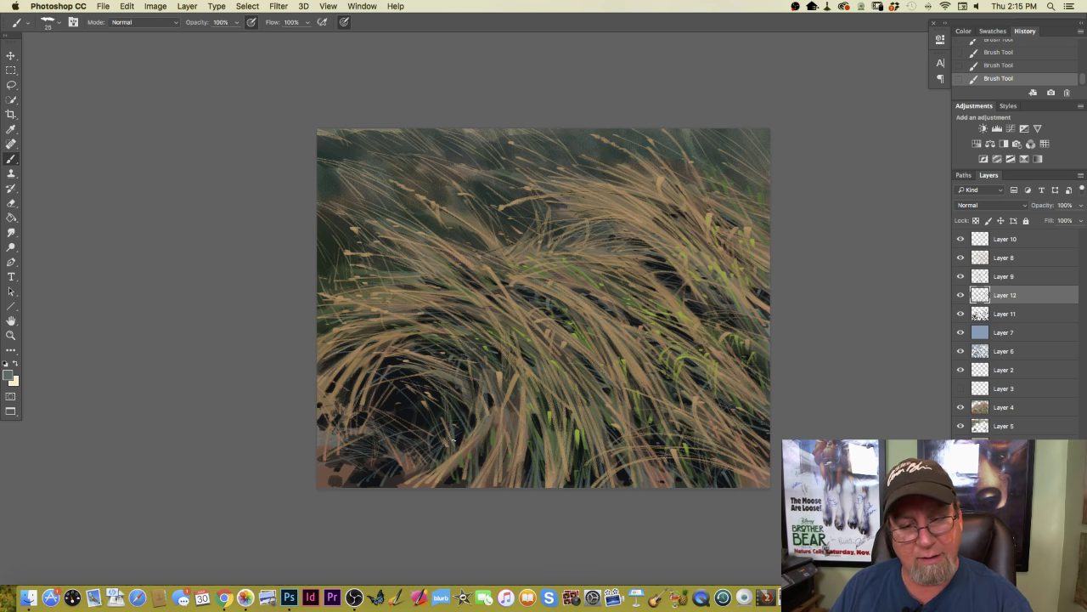
mouse_move(373, 418)
left_mouse_down()
mouse_move(447, 426)
mouse_move(406, 409)
mouse_move(435, 417)
mouse_move(421, 397)
mouse_move(466, 433)
mouse_move(470, 398)
mouse_move(451, 458)
left_mouse_up()
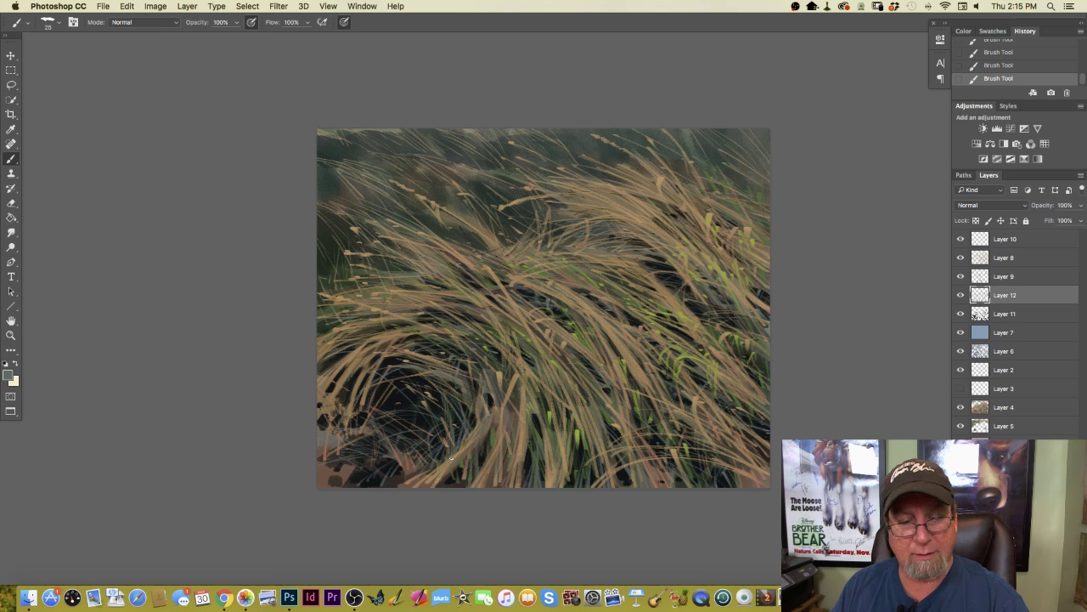
left_click_drag(435, 459, 427, 414)
left_click_drag(460, 479, 458, 468)
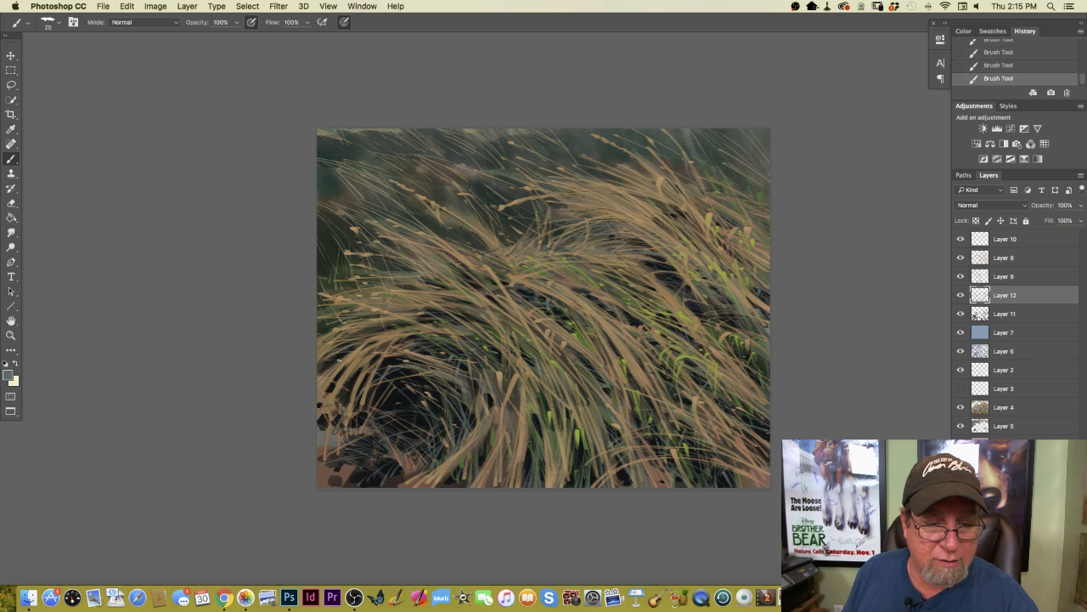
key("super+equal")
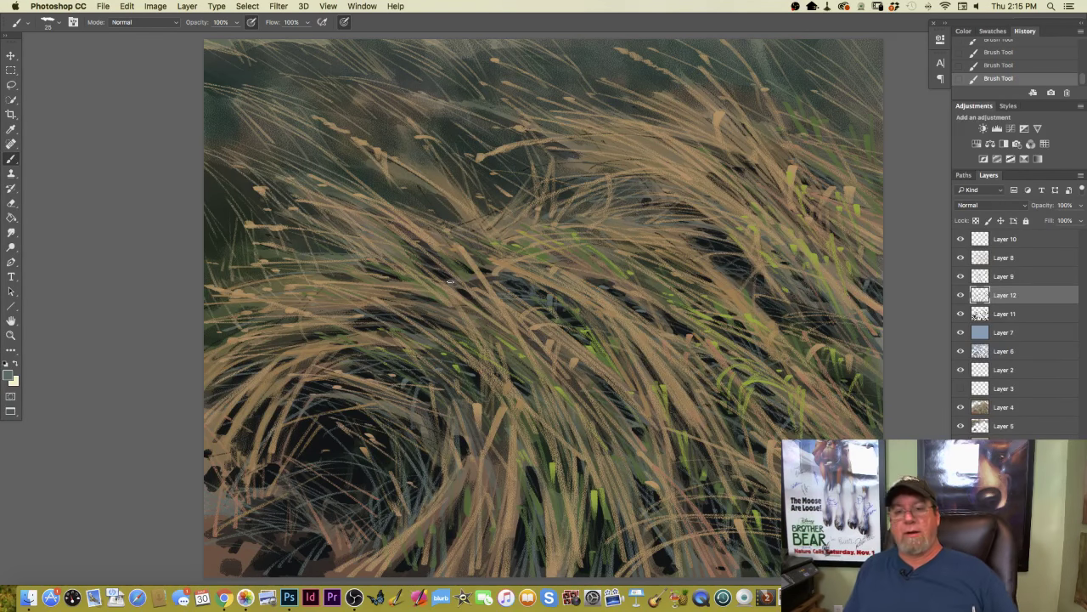
key("super+minus")
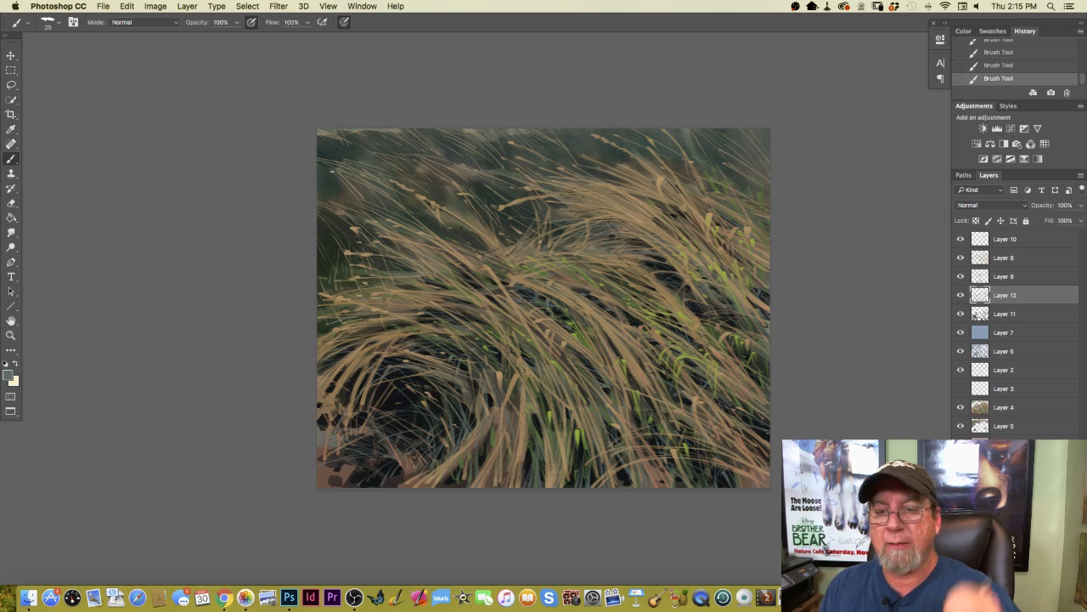
- Add a new layer above Layer 10 and set the foreground color to light tan #dcb28d for the brush
left_click(1000, 241)
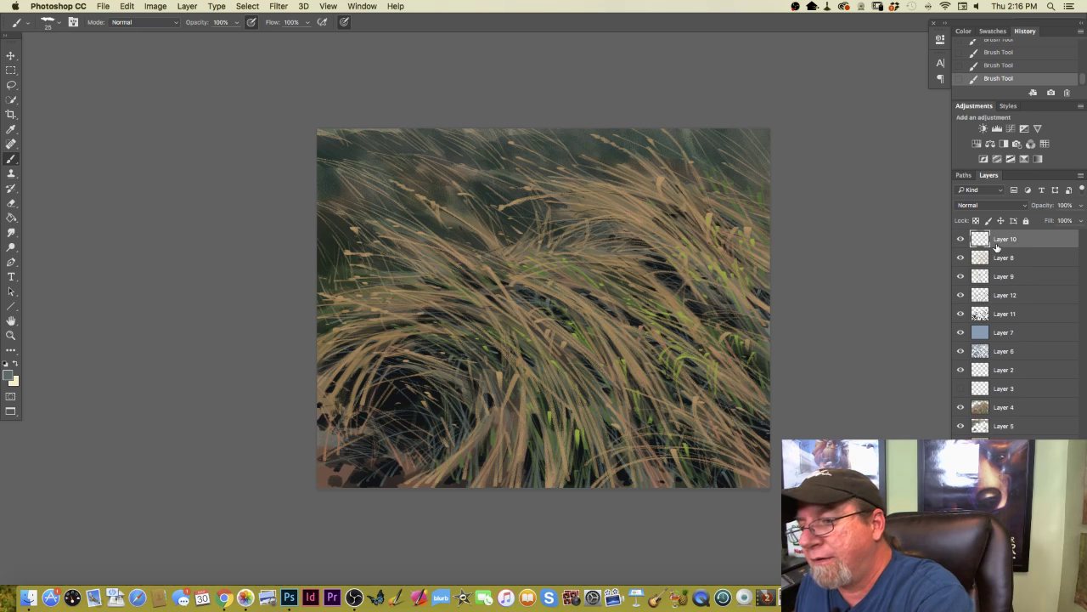
key("super+shift+alt+n")
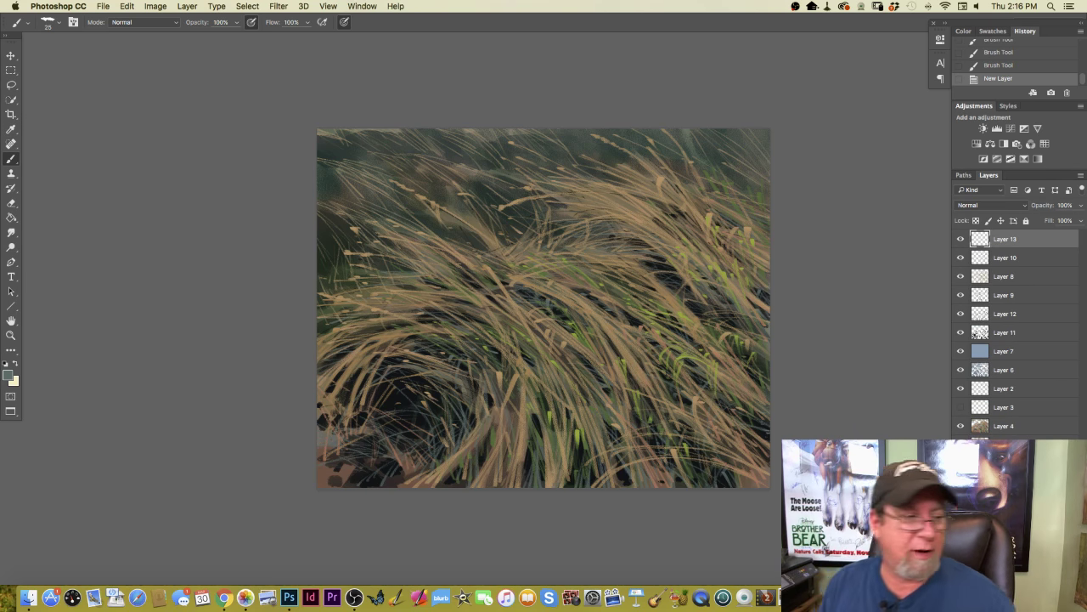
left_click(8, 374)
left_click(521, 275)
left_click(527, 281)
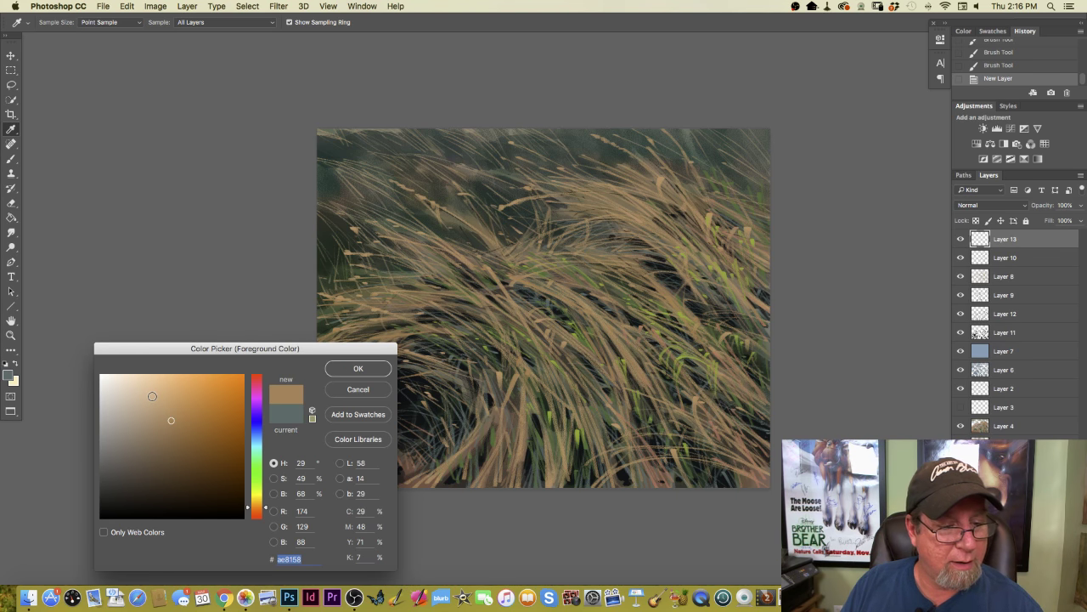
left_click(154, 396)
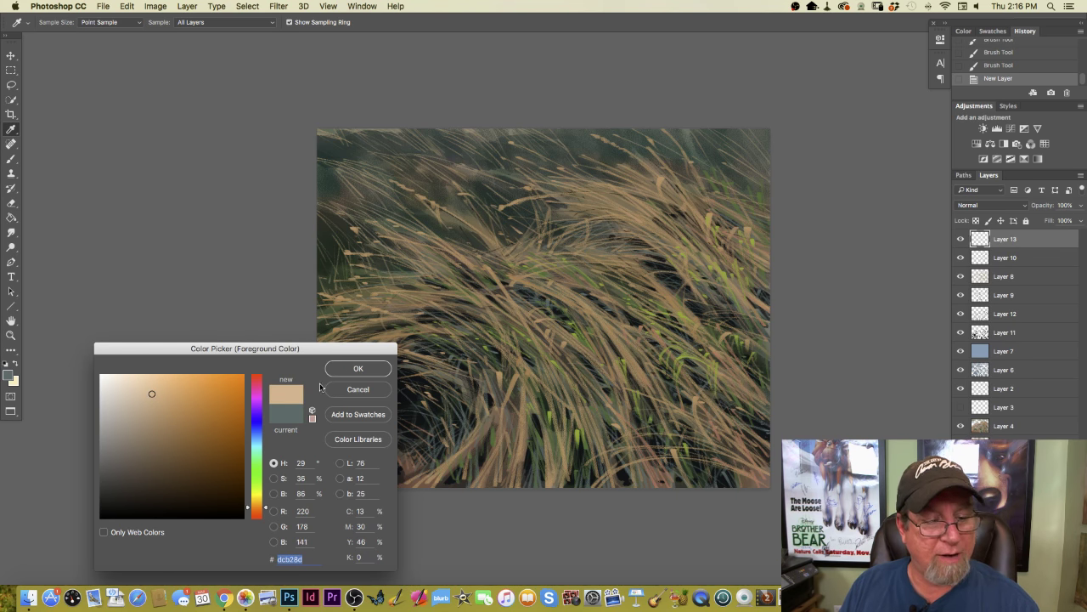
left_click(358, 368)
key("b")
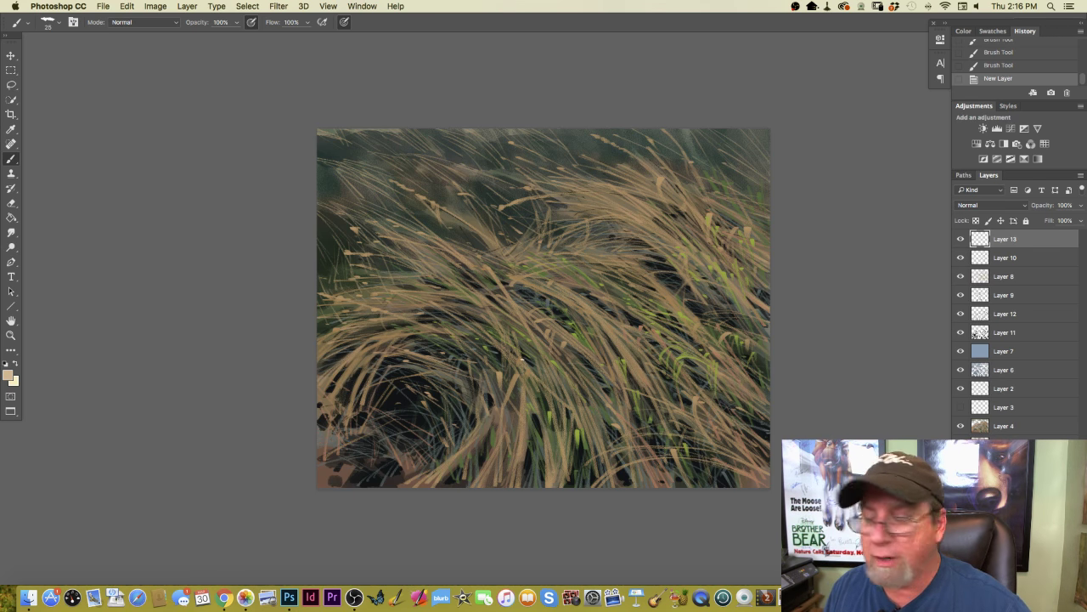
- Paint light tan highlight blades over the right-hand grass on Layer 13, with long arching stalks across the lower-right area
mouse_move(746, 389)
left_mouse_down()
mouse_move(718, 372)
mouse_move(684, 374)
left_mouse_up()
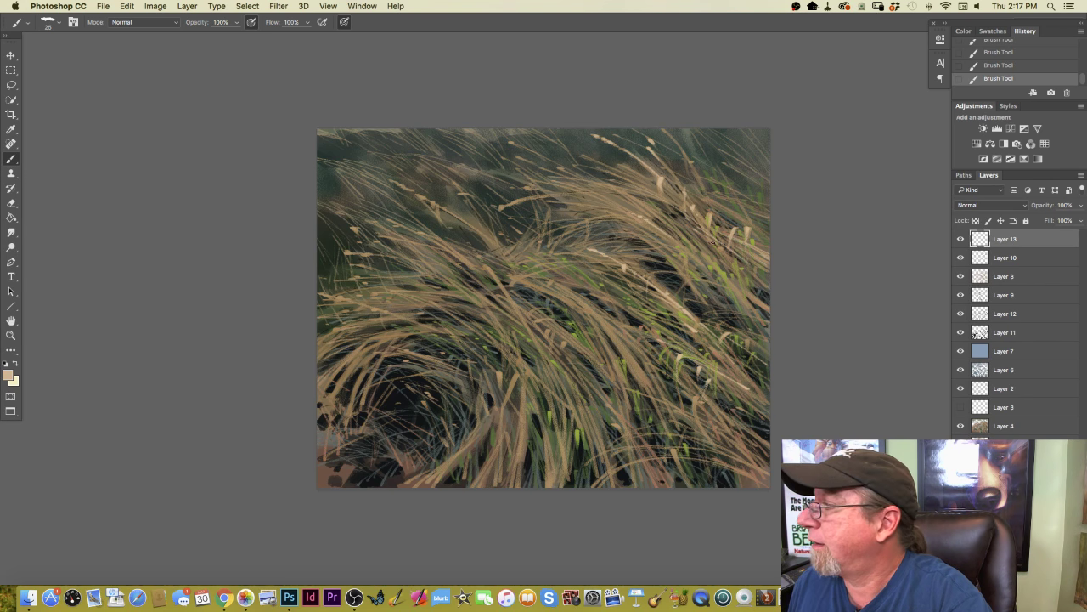
mouse_move(734, 266)
left_mouse_down()
mouse_move(719, 256)
mouse_move(732, 312)
left_mouse_up()
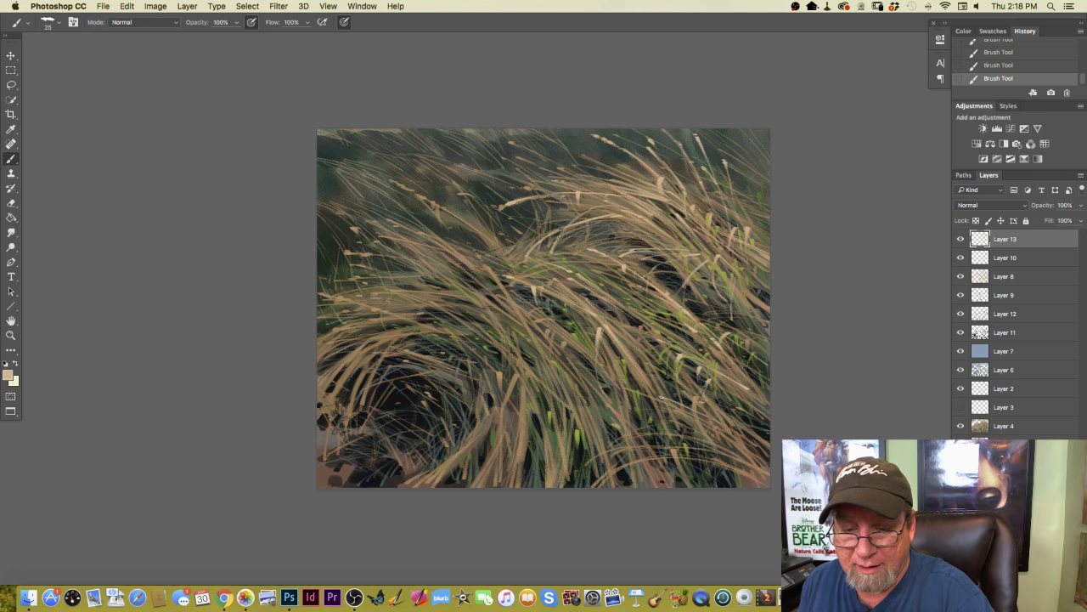
left_click_drag(565, 443, 667, 406)
mouse_move(557, 478)
left_mouse_down()
mouse_move(692, 418)
mouse_move(595, 446)
mouse_move(742, 442)
left_mouse_up()
left_click_drag(670, 474, 743, 443)
mouse_move(638, 484)
left_mouse_down()
mouse_move(748, 445)
mouse_move(739, 427)
left_mouse_up()
mouse_move(688, 486)
left_mouse_down()
mouse_move(724, 458)
mouse_move(593, 398)
left_mouse_up()
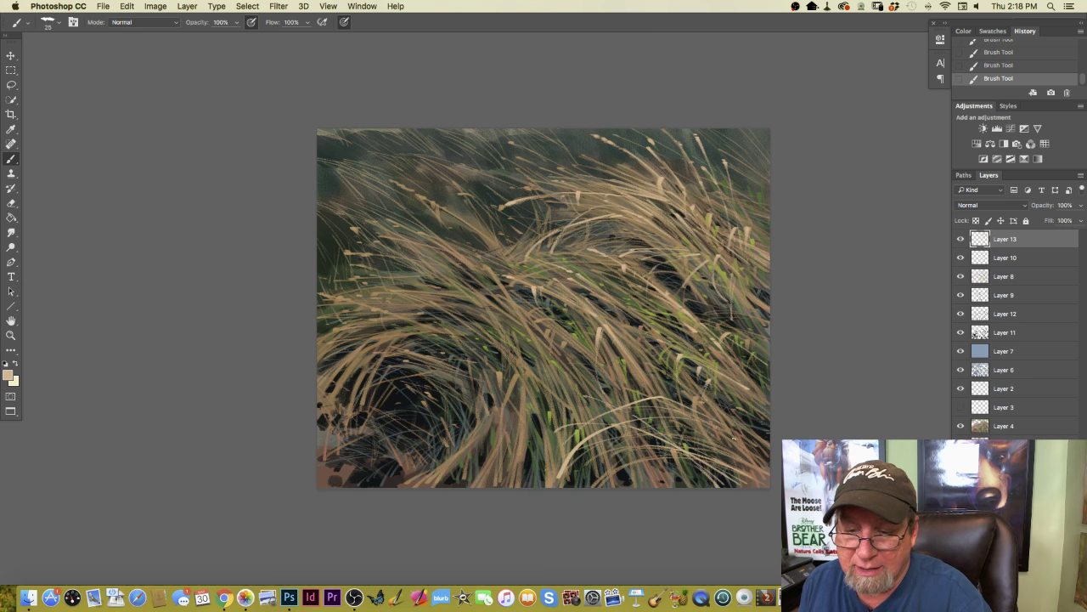
mouse_move(764, 448)
left_mouse_down()
mouse_move(704, 399)
mouse_move(671, 398)
left_mouse_up()
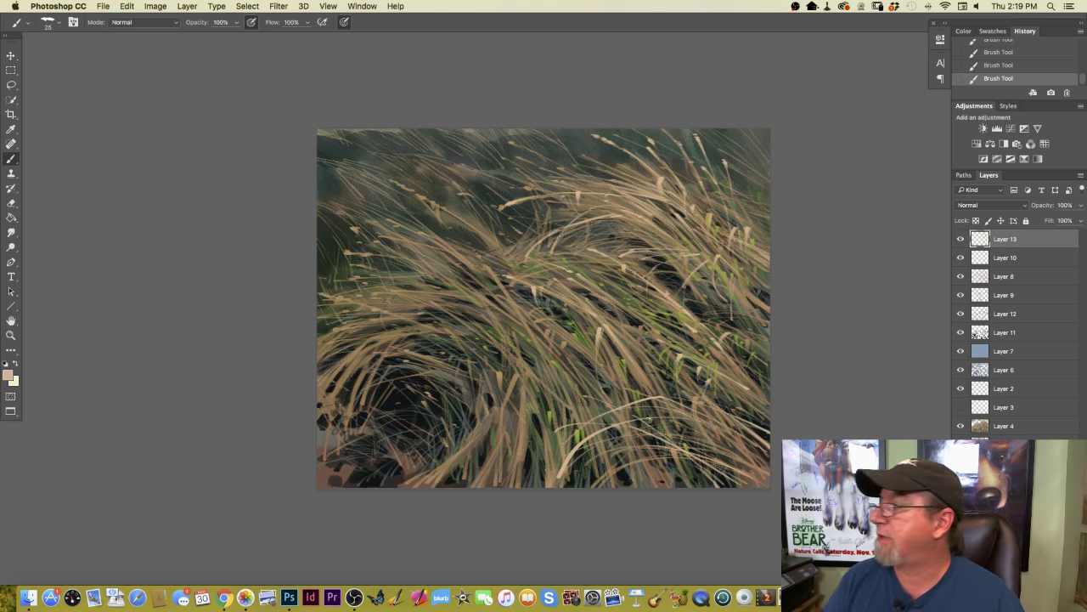
- Add short light tan strokes and blade tips among the arching stalks near the painting's lower-right corner
left_click_drag(690, 415, 683, 399)
left_click_drag(691, 439, 690, 408)
mouse_move(729, 438)
left_mouse_down()
mouse_move(712, 423)
mouse_move(700, 442)
mouse_move(716, 430)
left_mouse_up()
mouse_move(719, 463)
left_mouse_down()
mouse_move(707, 443)
mouse_move(722, 448)
left_mouse_up()
mouse_move(712, 487)
left_mouse_down()
mouse_move(707, 469)
mouse_move(698, 480)
left_mouse_up()
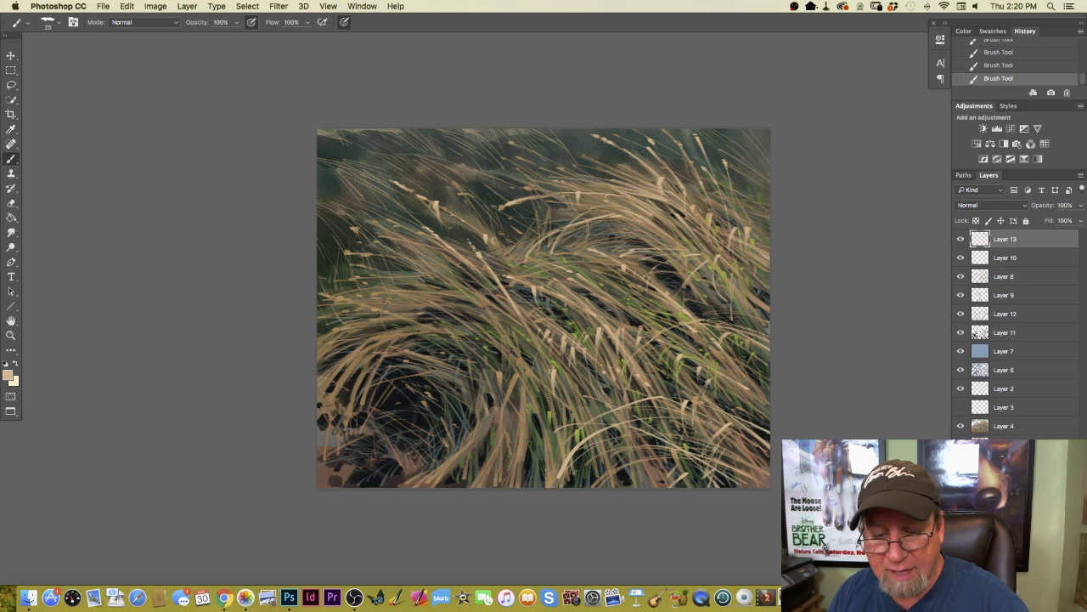
- Paint upright light tan blades on Layer 13 in the clump at the painting's bottom center
left_click_drag(573, 387, 559, 481)
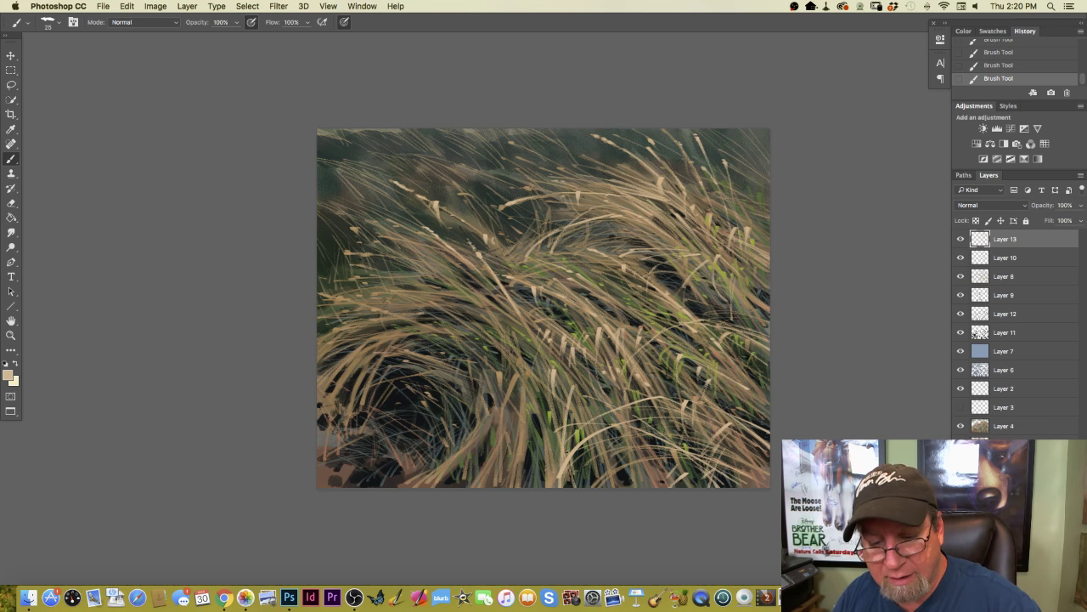
left_click_drag(521, 384, 516, 484)
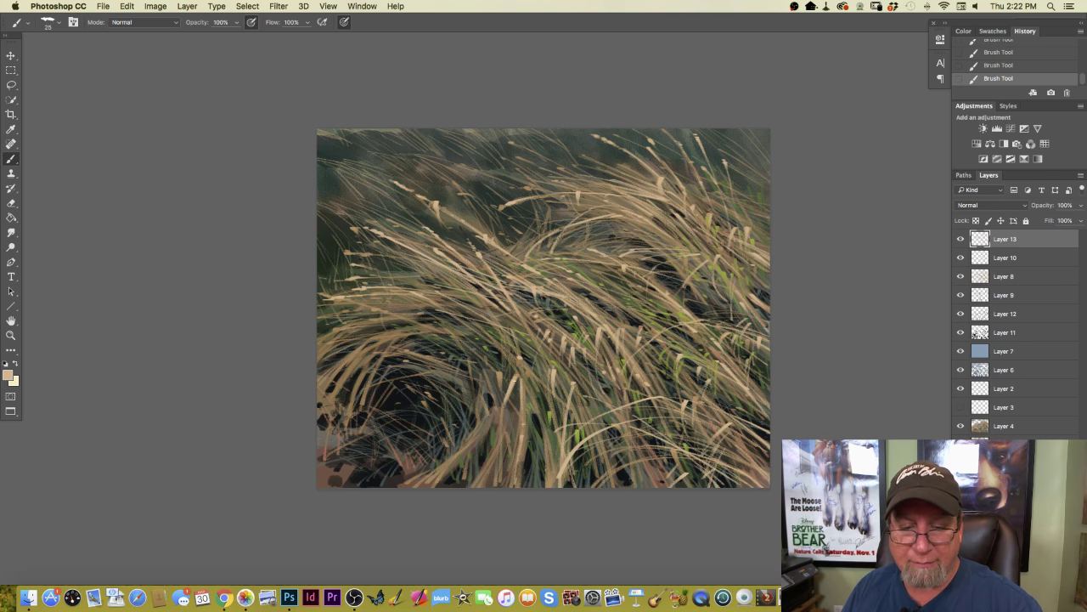
left_click_drag(505, 435, 518, 389)
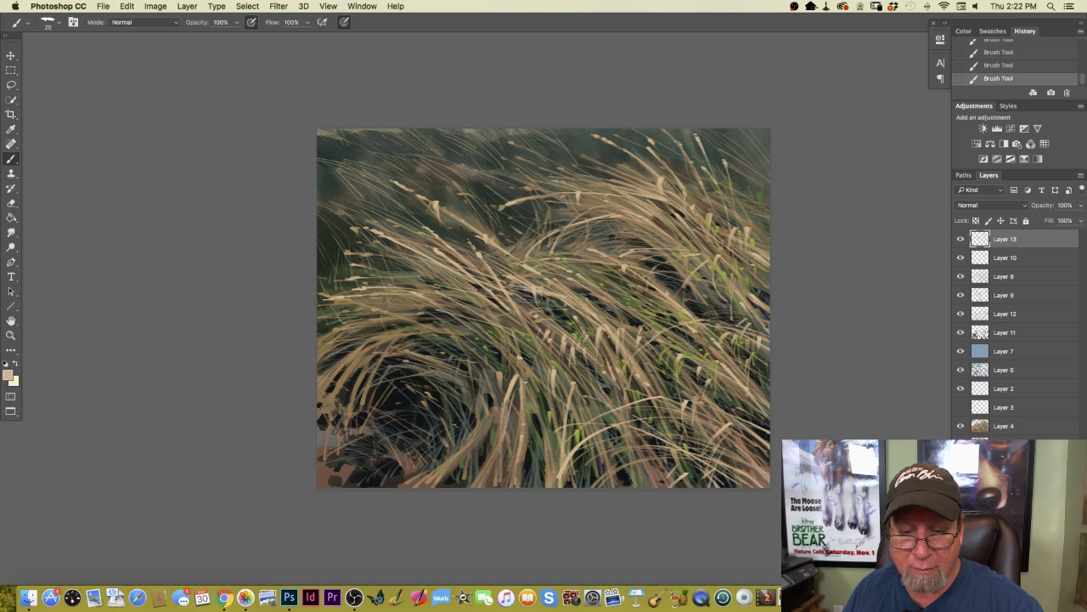
left_click_drag(506, 448, 533, 400)
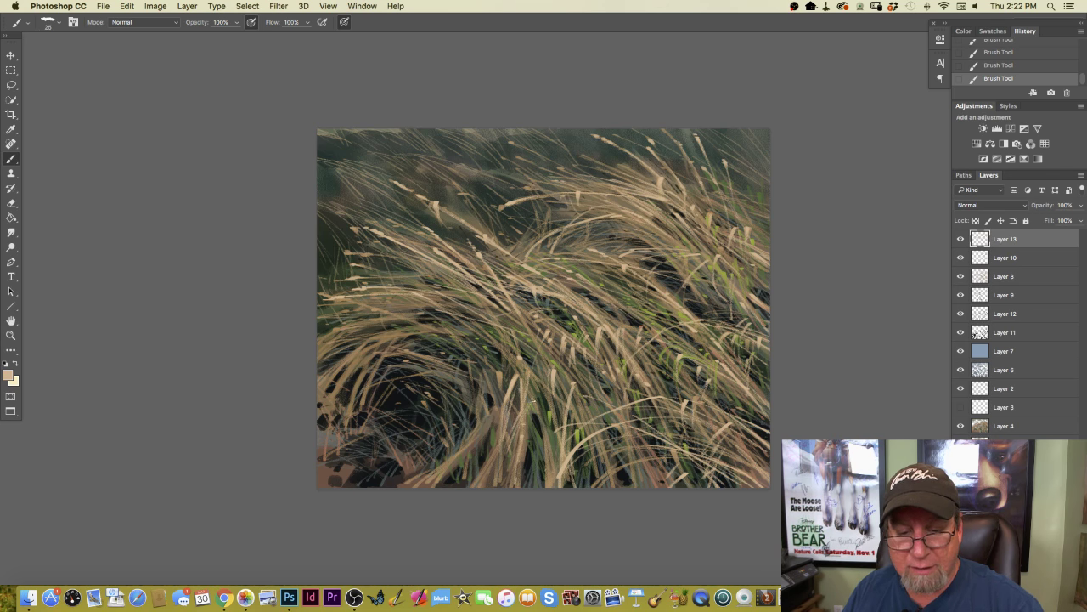
mouse_move(527, 456)
left_mouse_down()
mouse_move(541, 394)
mouse_move(548, 438)
mouse_move(542, 397)
mouse_move(522, 361)
left_mouse_up()
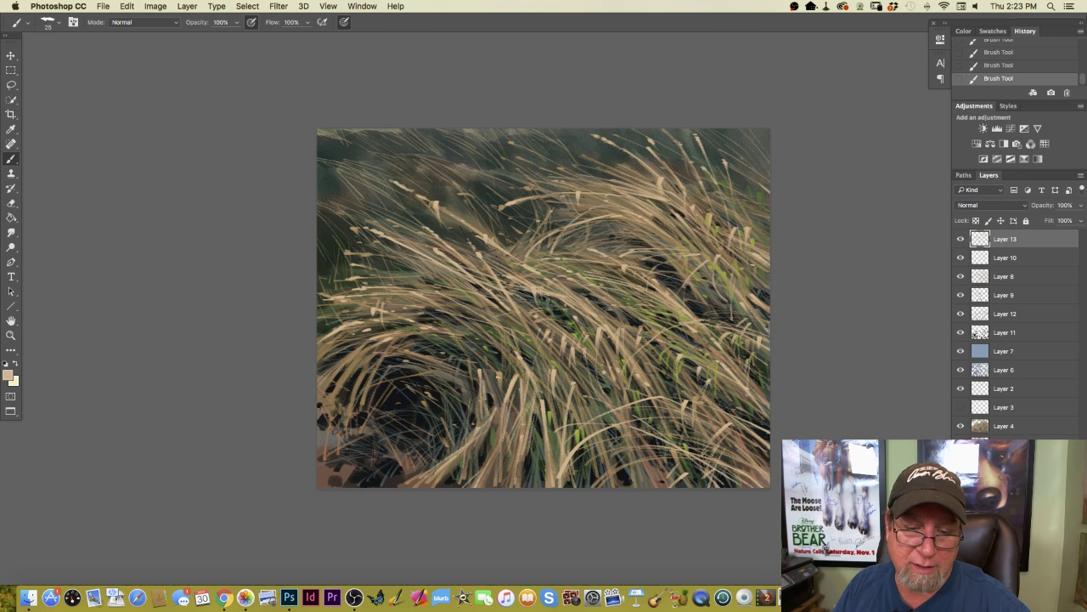
left_click_drag(501, 375, 510, 411)
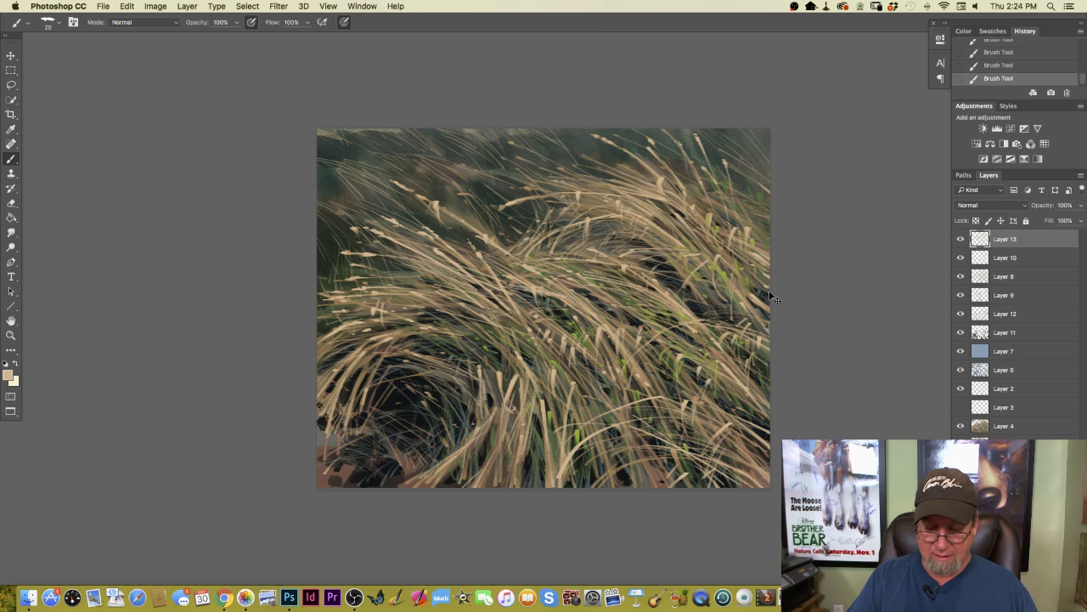
- Add a new layer directly above Layer 7 and darken the foreground color to a muted gray-brown
key("super+equal")
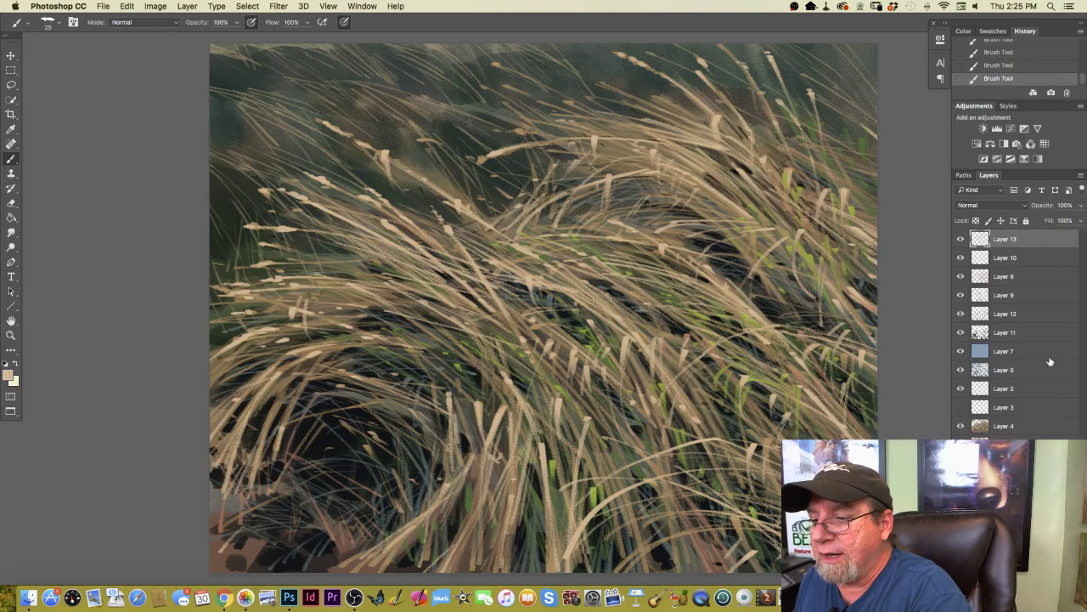
left_click(1013, 353)
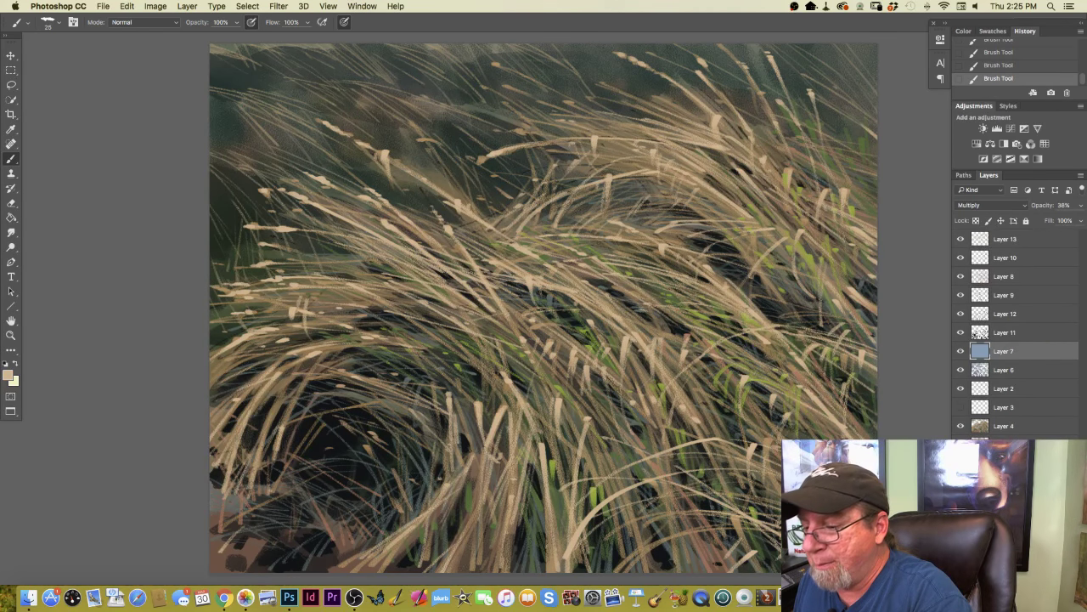
key("super+shift+alt+n")
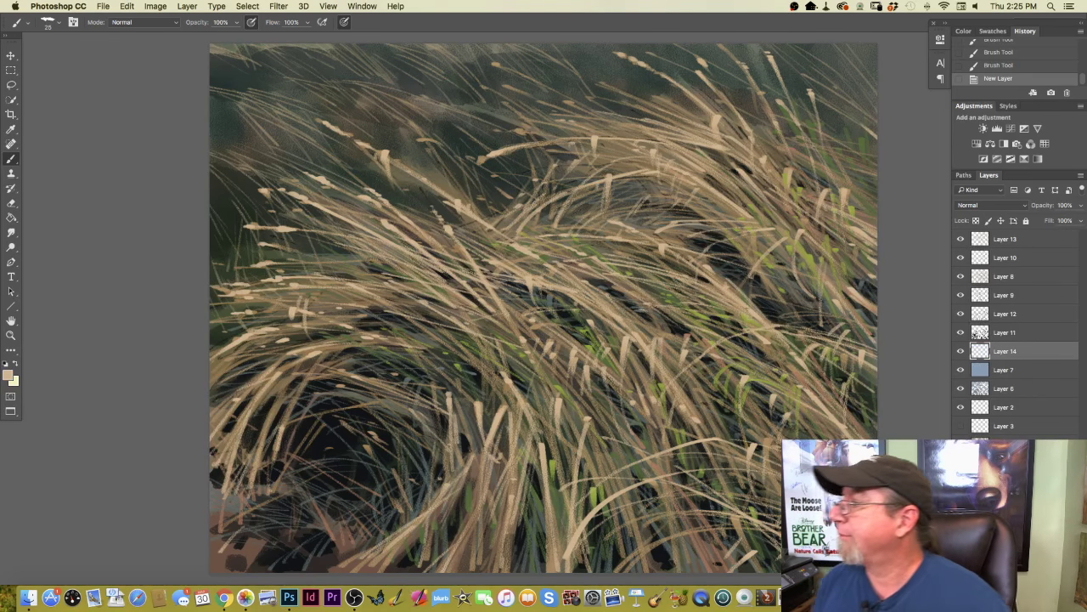
left_click(8, 375)
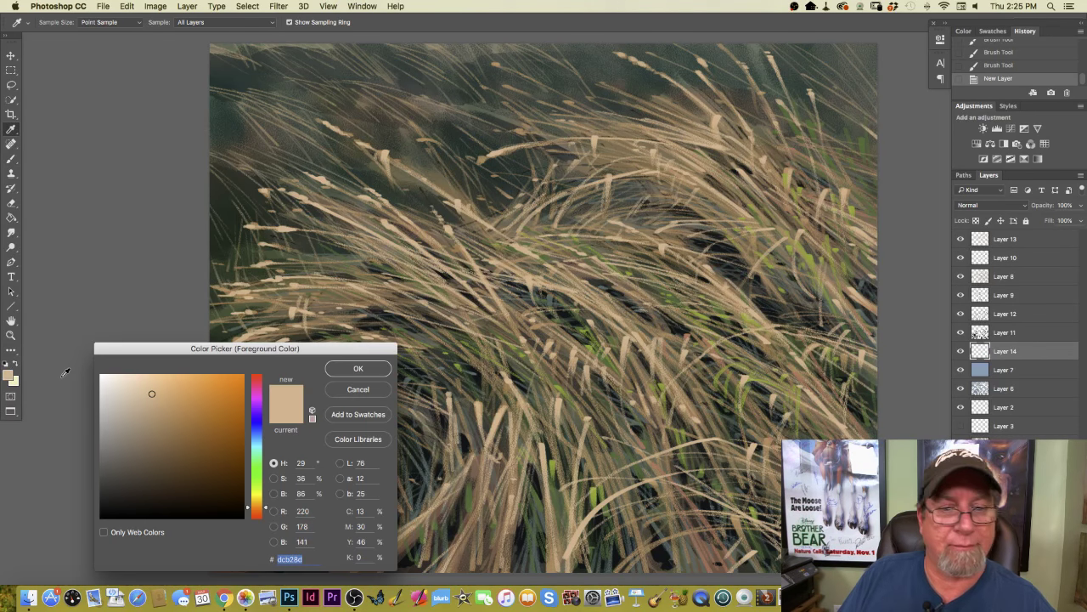
left_click(333, 372)
key("b")
left_click(8, 374)
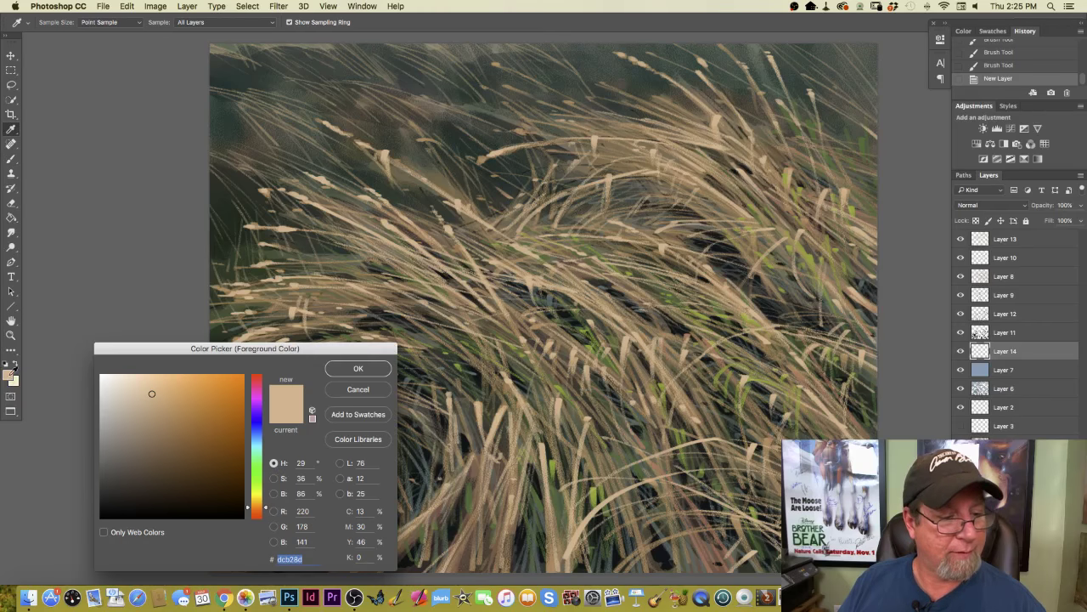
left_click(140, 442)
left_click(347, 371)
- Paint thin gray-brown blades on Layer 14 in the dark background behind the grass at the painting's upper left
mouse_move(294, 254)
left_mouse_down()
mouse_move(325, 222)
mouse_move(288, 205)
left_mouse_up()
left_click_drag(294, 256, 324, 233)
left_click_drag(311, 229, 330, 209)
left_click_drag(335, 257, 350, 236)
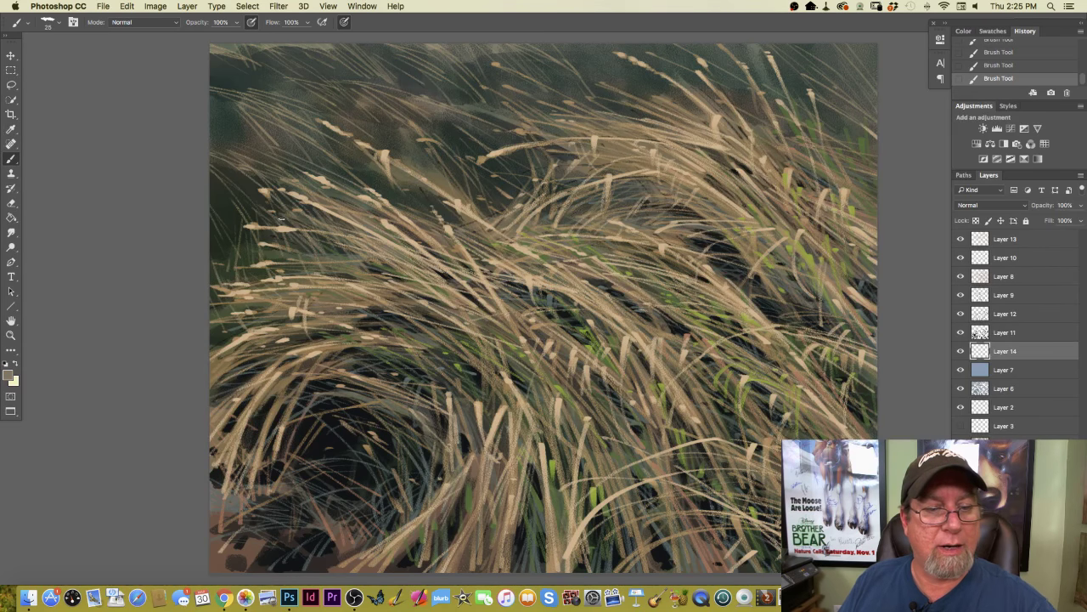
left_click_drag(260, 225, 277, 217)
key("super+minus")
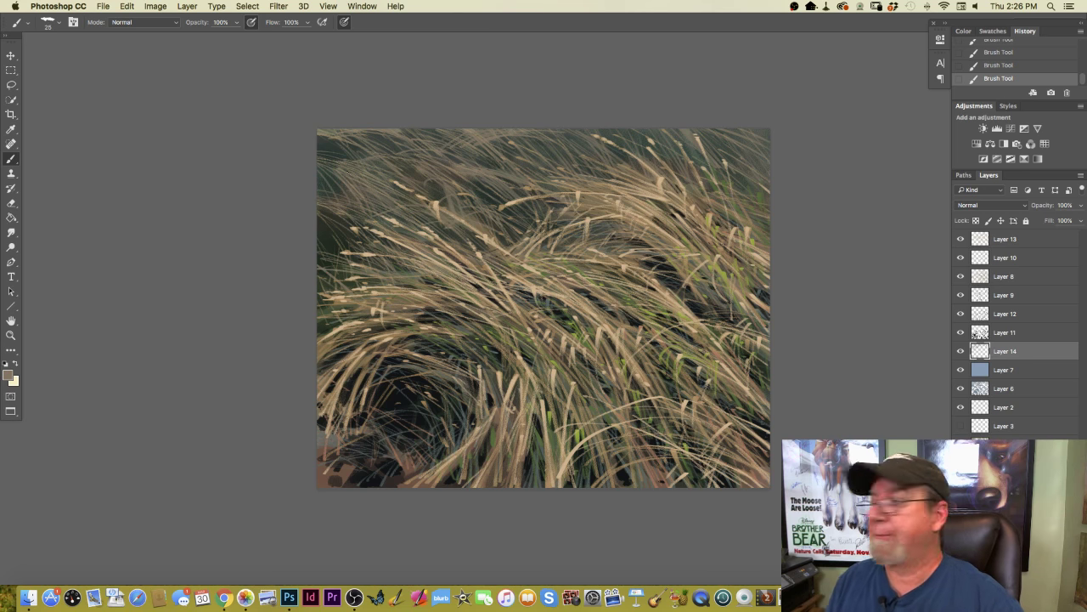
- Sample a light tan from the grass stalks and lighten the foreground color to a pale peach
left_click(9, 375)
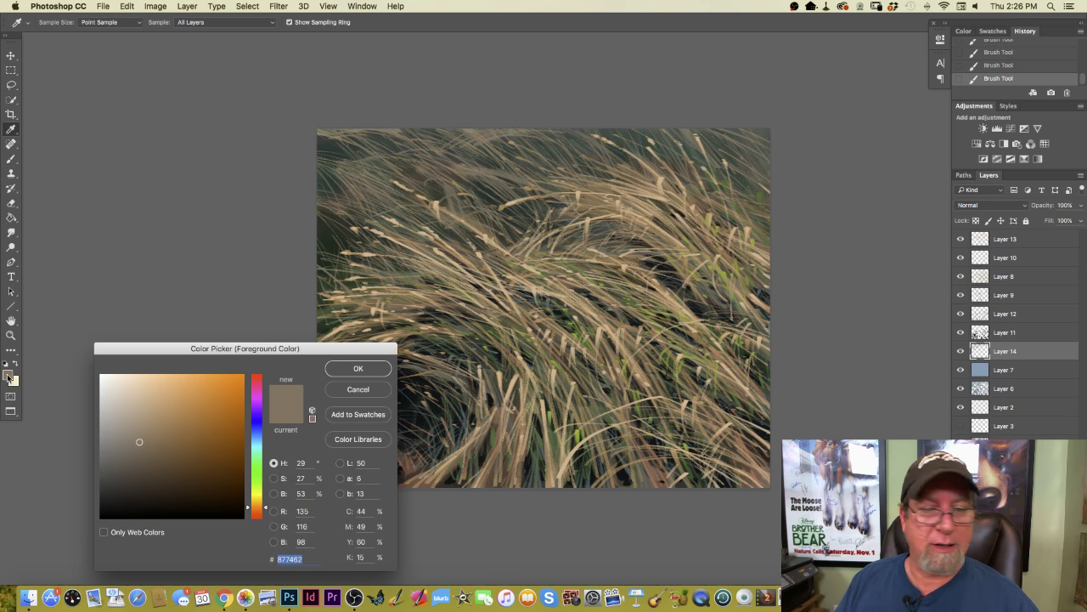
left_click(488, 231)
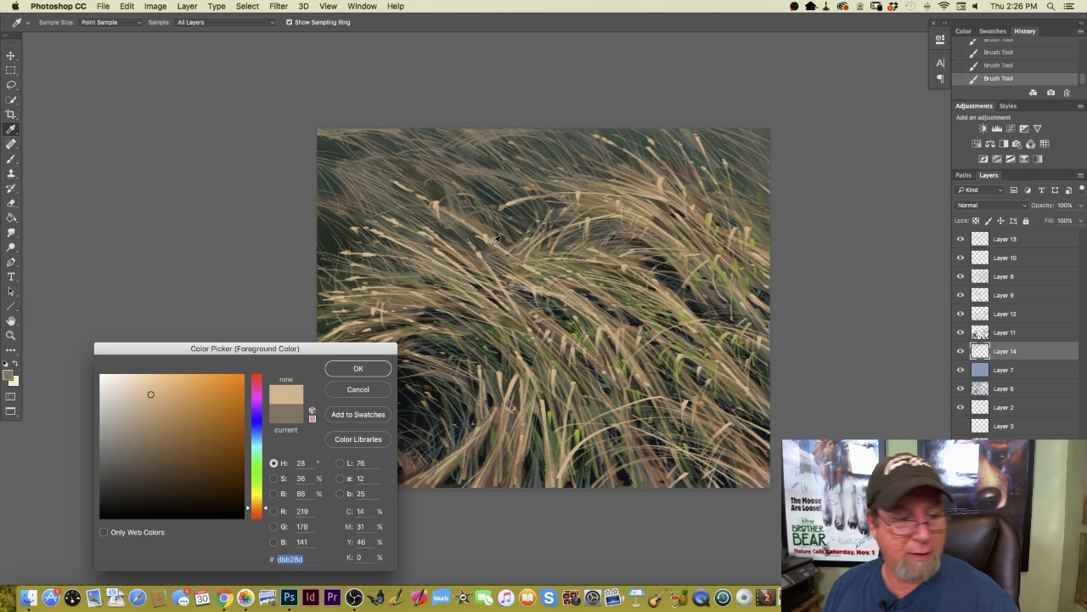
left_click(131, 379)
left_click(358, 368)
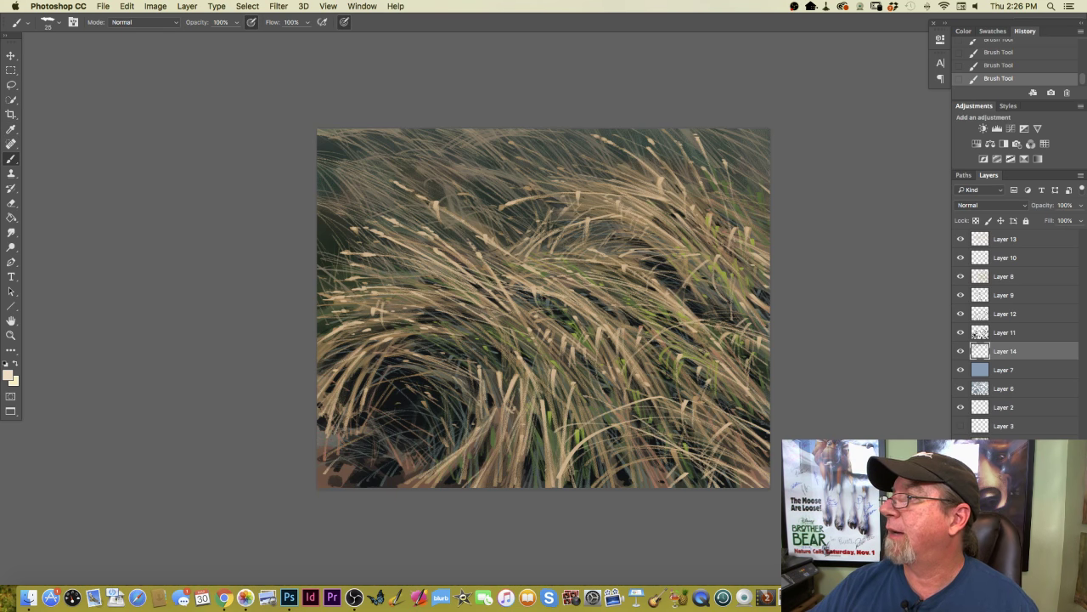
- Add a new layer above Layer 13 and brighten the foreground color to a pale cream, f8e2ce
mouse_move(850, 129)
left_mouse_down()
mouse_move(386, 117)
mouse_move(476, 262)
mouse_move(532, 234)
mouse_move(750, 174)
mouse_move(1086, 119)
left_mouse_up()
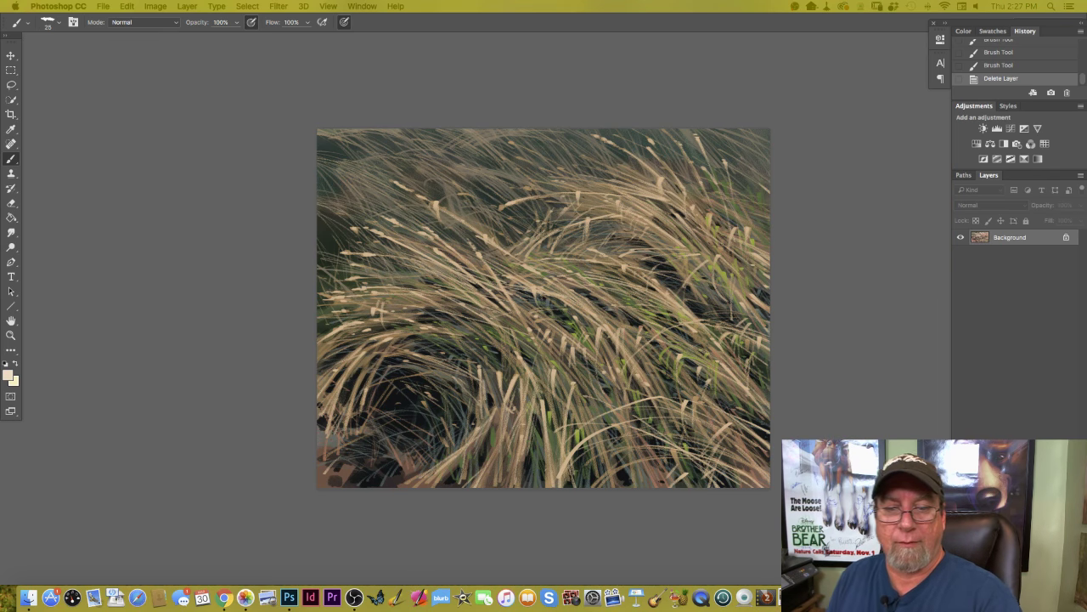
left_click(541, 271)
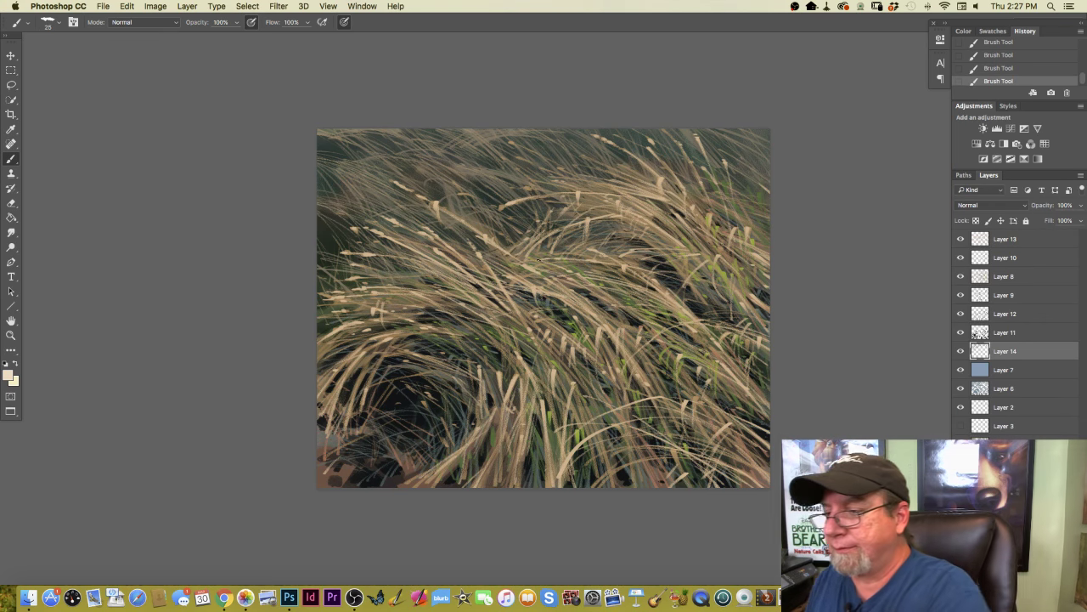
key("super+alt+shift+n")
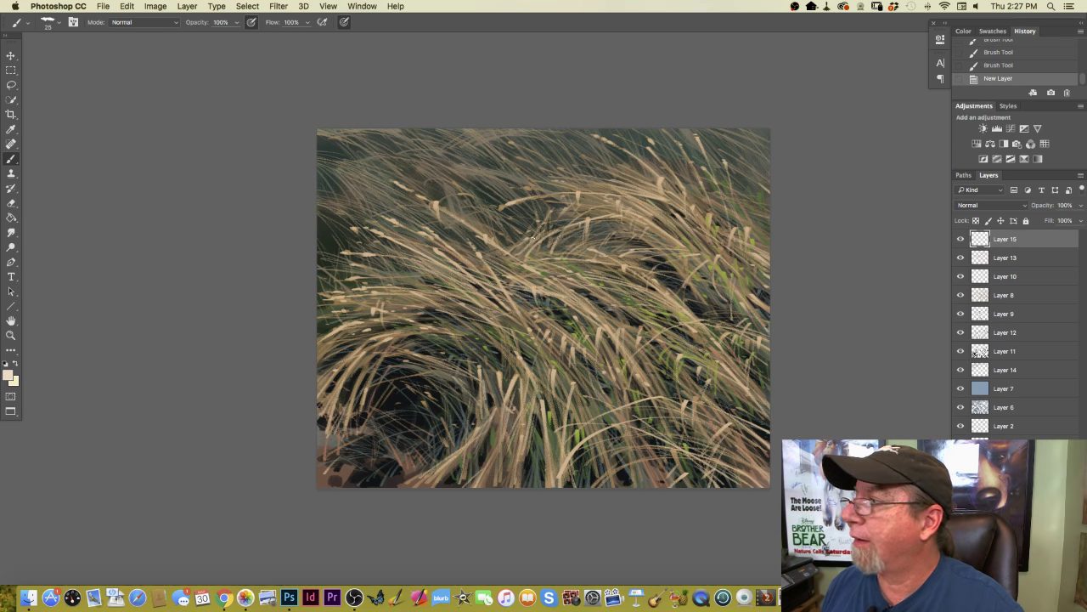
left_click(524, 246)
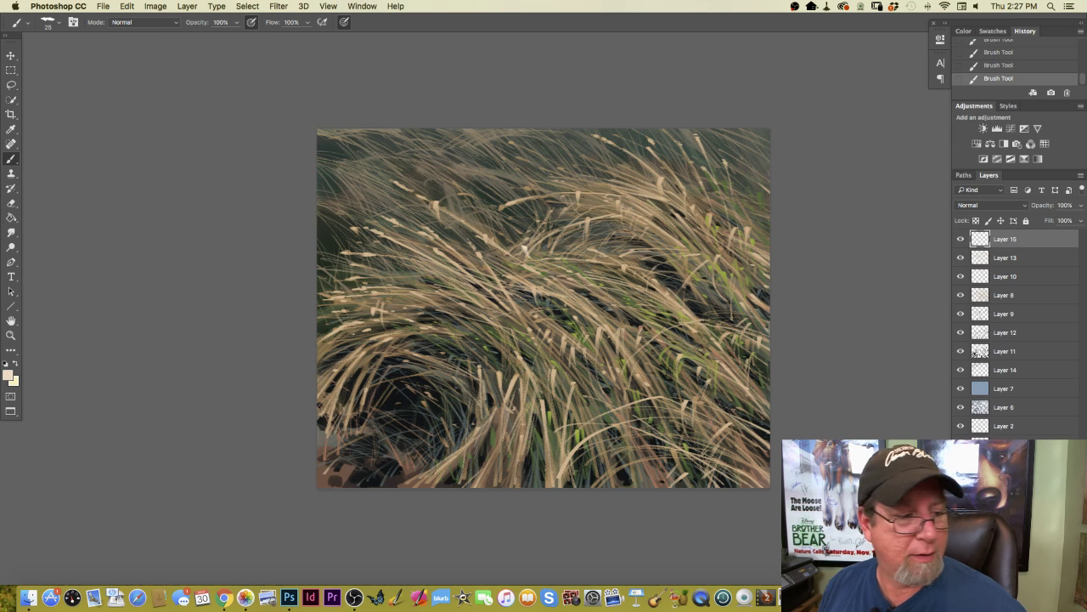
left_click(9, 375)
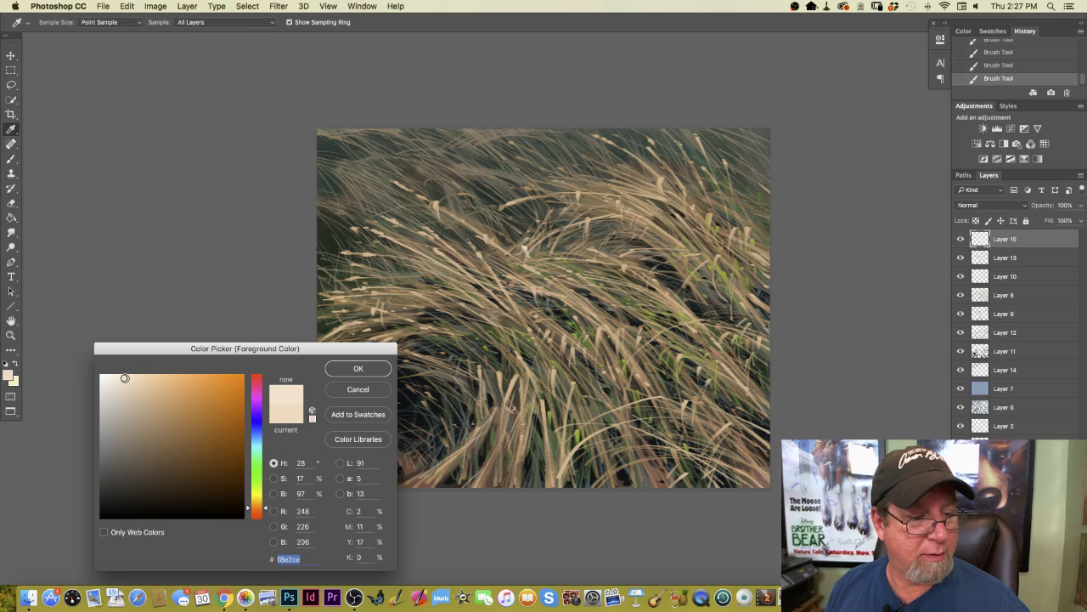
left_click(358, 368)
- Paint pale cream stalks and seed tips on Layer 15 from the painting's upper center toward its upper left
left_click(529, 257)
mouse_move(536, 258)
left_mouse_down()
mouse_move(545, 270)
mouse_move(492, 178)
mouse_move(501, 193)
left_mouse_up()
mouse_move(532, 237)
left_mouse_down()
mouse_move(518, 219)
mouse_move(525, 238)
left_mouse_up()
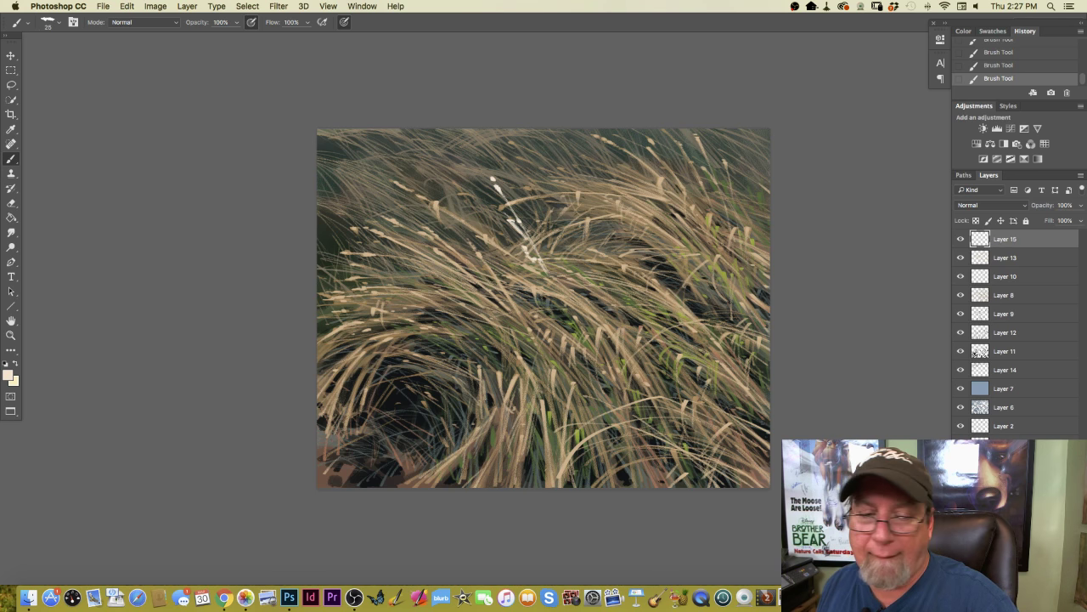
left_click_drag(539, 255, 493, 223)
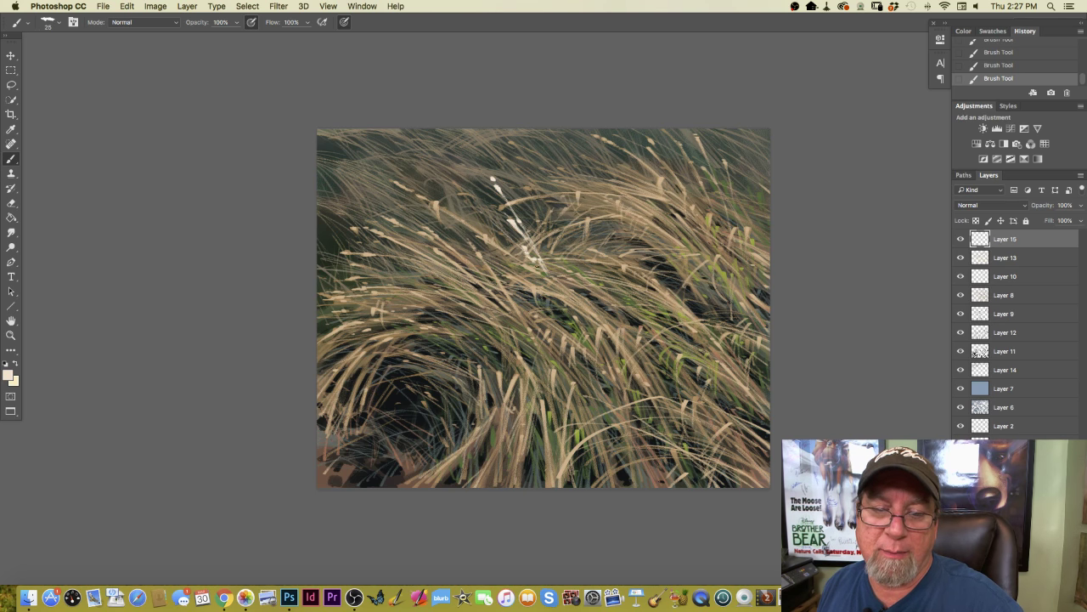
mouse_move(540, 272)
left_mouse_down()
mouse_move(523, 258)
mouse_move(554, 250)
mouse_move(544, 236)
mouse_move(554, 244)
left_mouse_up()
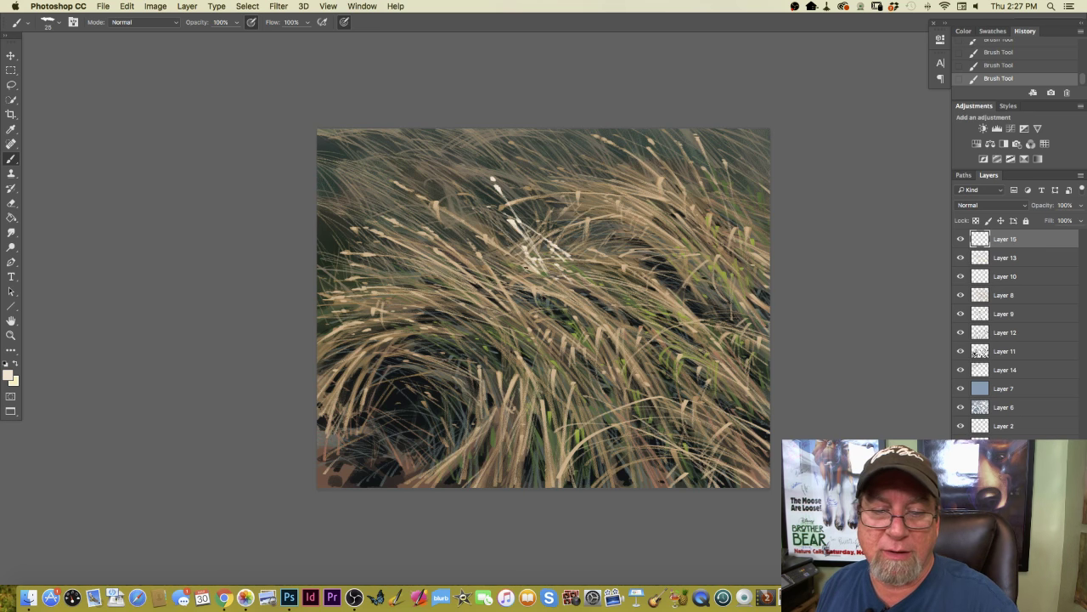
left_click_drag(502, 245, 513, 253)
mouse_move(445, 189)
left_mouse_down()
mouse_move(436, 183)
mouse_move(472, 223)
mouse_move(486, 220)
mouse_move(460, 206)
mouse_move(463, 236)
left_mouse_up()
left_click_drag(406, 187, 440, 208)
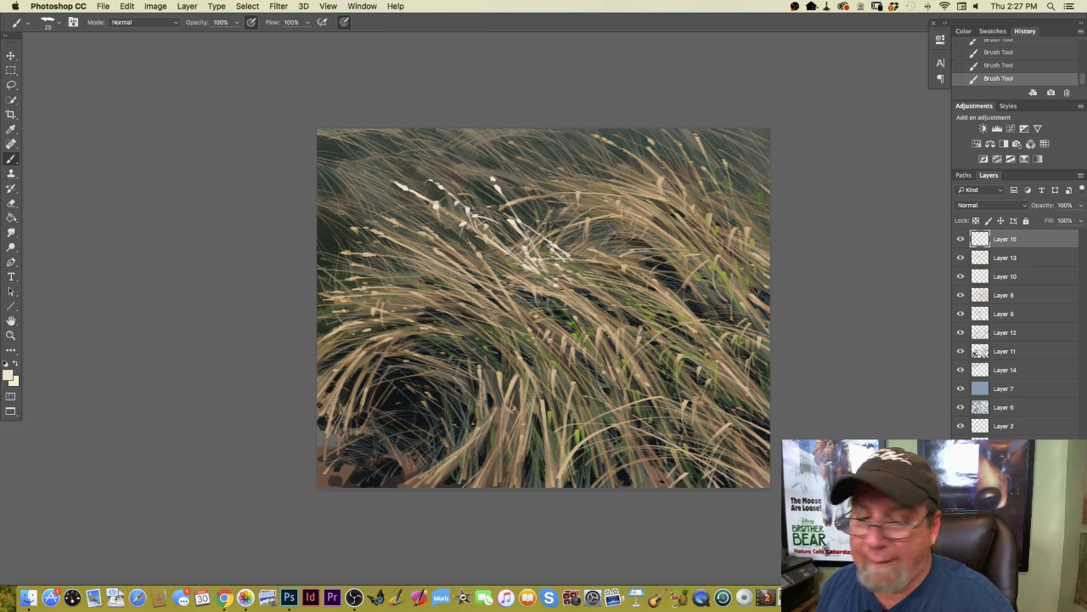
- Paint long pale cream highlights along the stalks sweeping from the painting's center toward its lower right
left_click_drag(562, 285, 622, 343)
left_click_drag(581, 306, 676, 399)
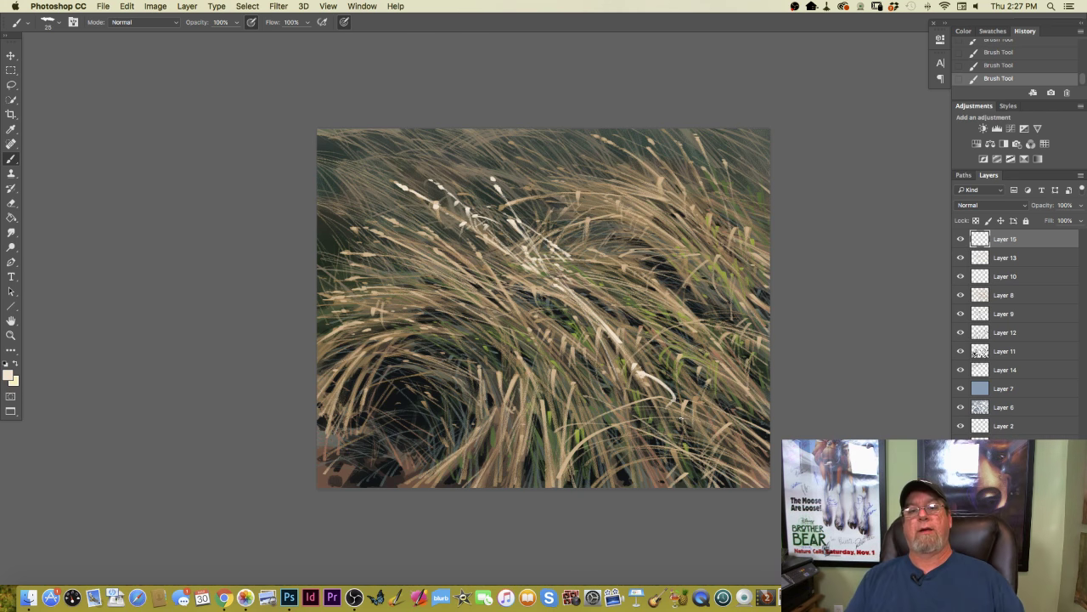
left_click_drag(581, 257, 578, 271)
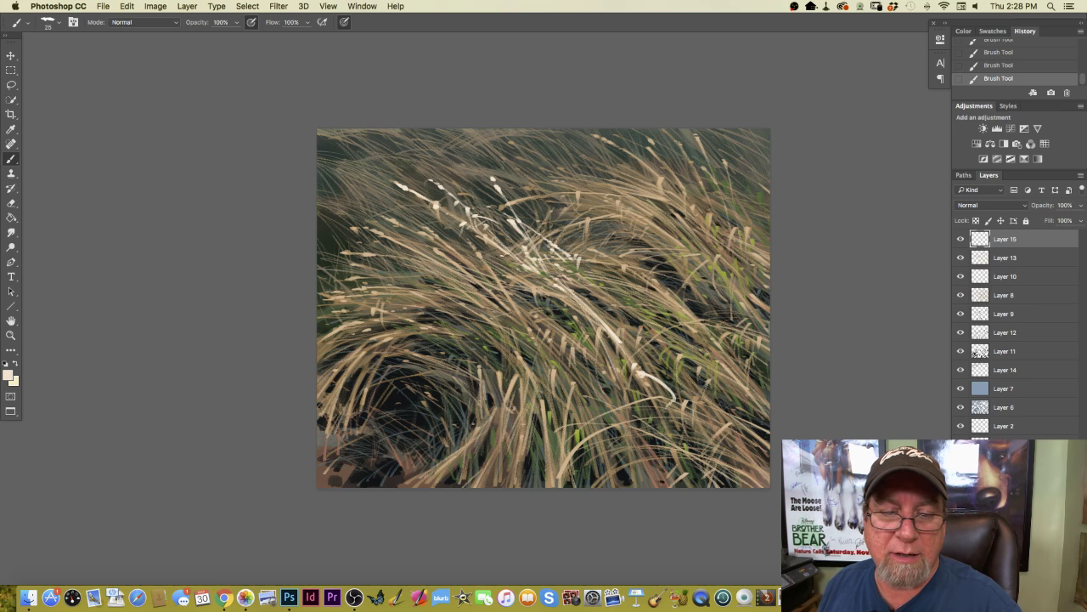
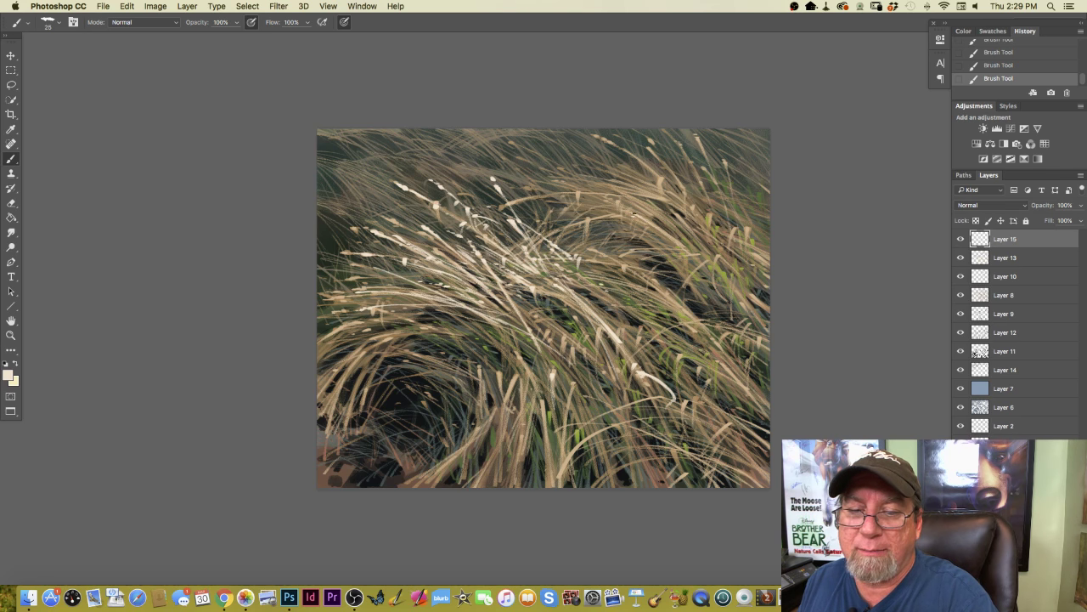
- Add short pale cream highlights to the bending blades in the grass clump at the painting's upper right
left_click_drag(659, 181, 661, 192)
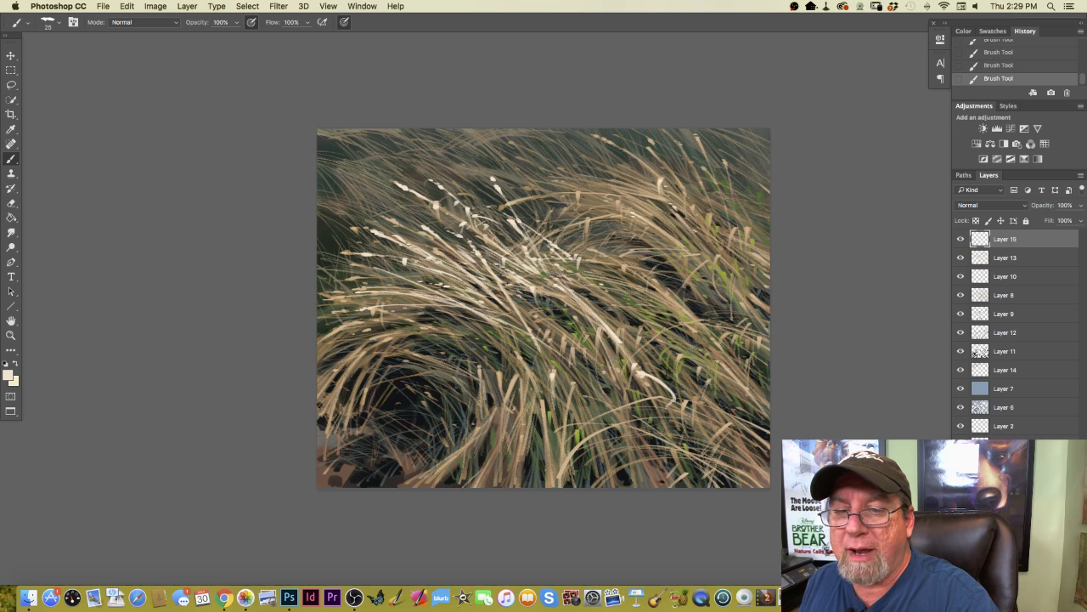
left_click_drag(690, 206, 727, 257)
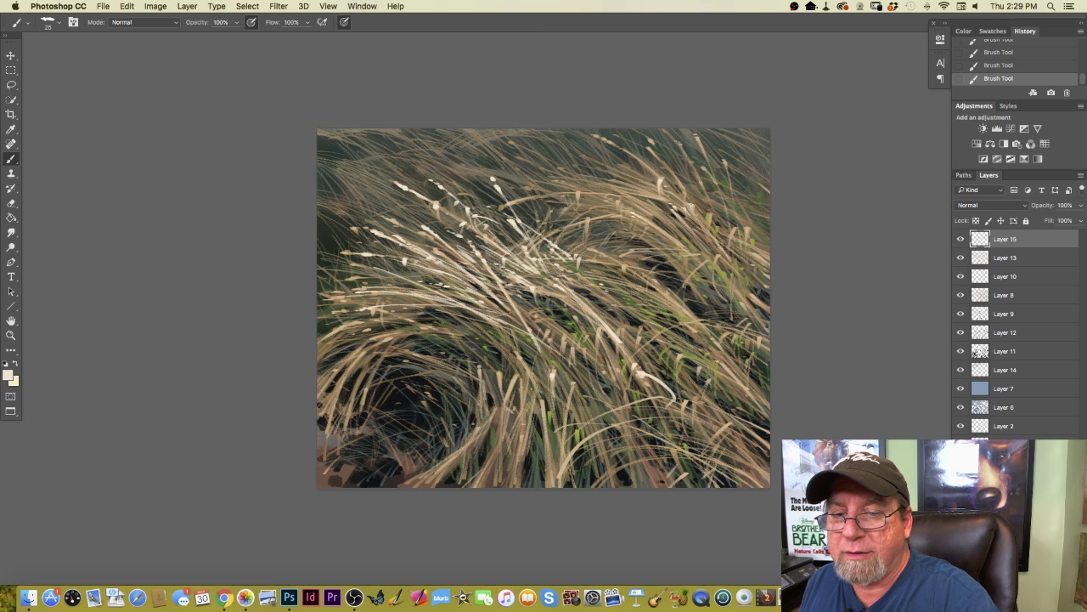
left_click_drag(721, 219, 751, 230)
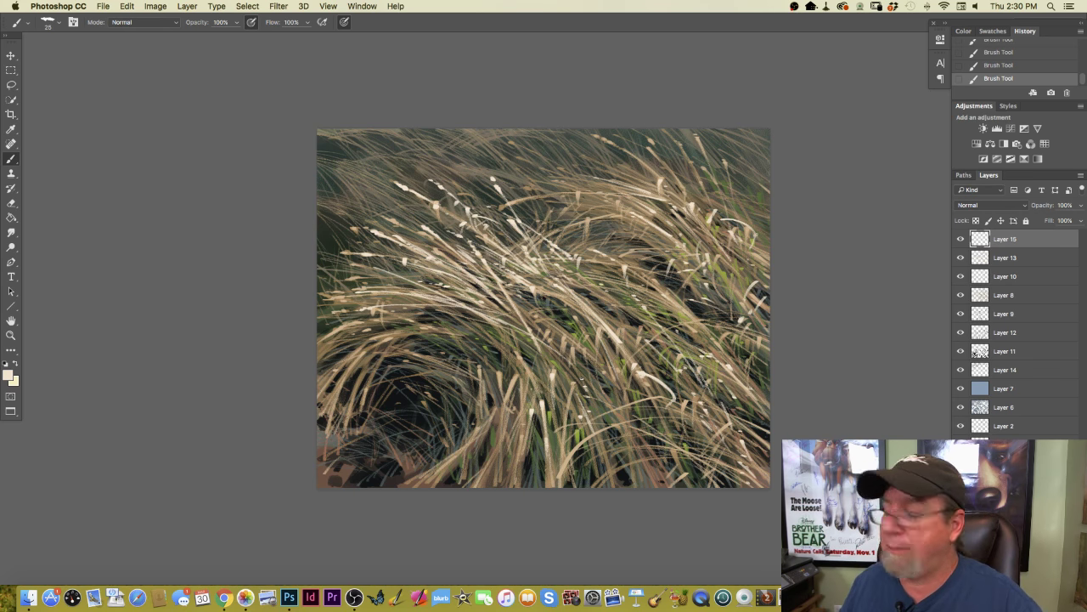
- Paint pale cream highlights on the upright blades and tips in the clump at the painting's bottom center
left_click_drag(513, 376, 500, 450)
mouse_move(516, 413)
left_mouse_down()
mouse_move(500, 471)
mouse_move(520, 433)
mouse_move(518, 445)
left_mouse_up()
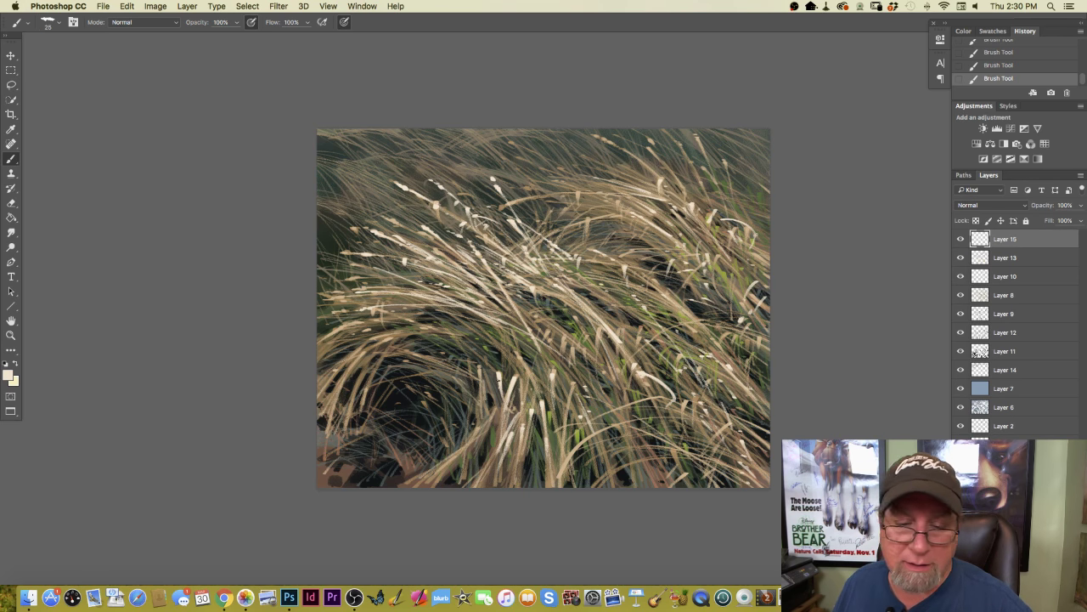
mouse_move(510, 360)
left_mouse_down()
mouse_move(498, 367)
mouse_move(514, 371)
left_mouse_up()
left_click_drag(486, 337, 515, 364)
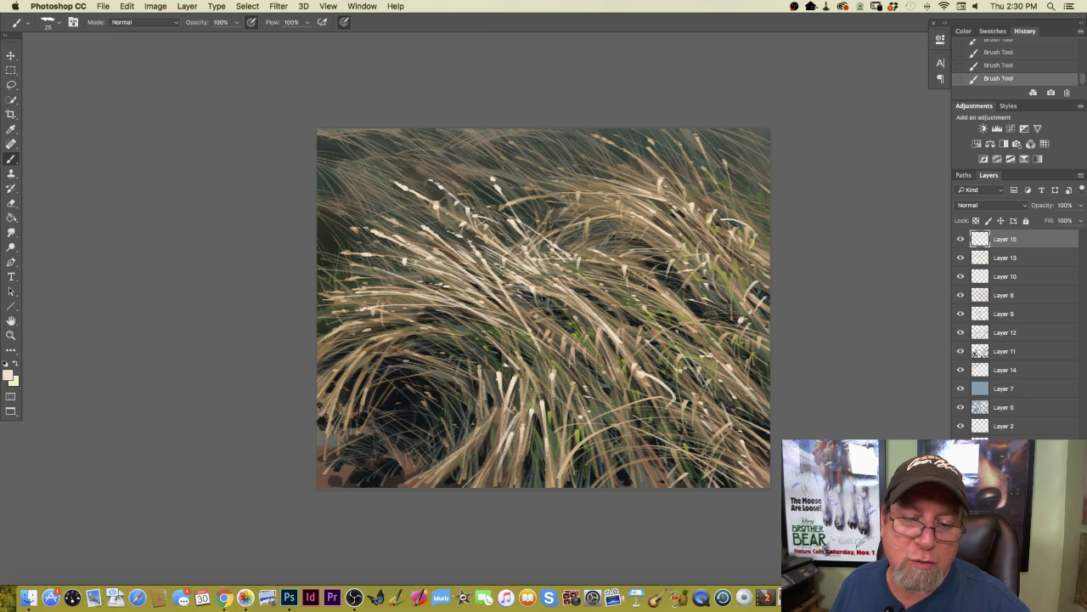
- Add thin pale cream highlights to the arching stalks across the painting's left middle
mouse_move(481, 329)
left_mouse_down()
mouse_move(462, 314)
mouse_move(467, 340)
mouse_move(439, 306)
left_mouse_up()
left_click_drag(421, 295, 350, 263)
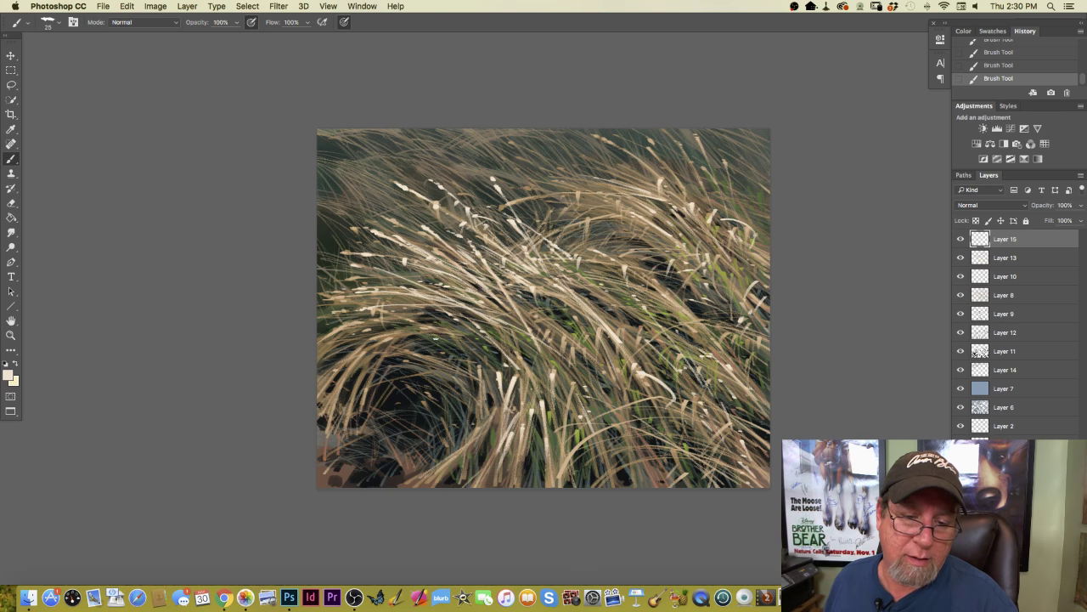
mouse_move(468, 353)
left_mouse_down()
mouse_move(436, 345)
mouse_move(459, 350)
left_mouse_up()
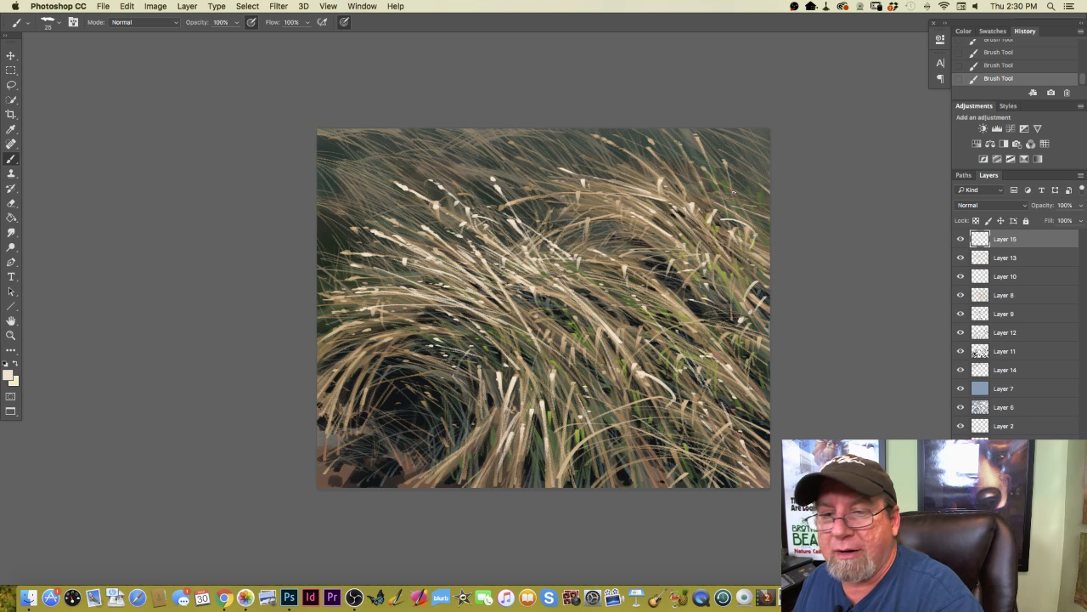
- Paint pale cream highlights on the upper-right blade tips and on the arching blades along the painting's lower edge
mouse_move(697, 138)
left_mouse_down()
mouse_move(710, 197)
mouse_move(697, 180)
left_mouse_up()
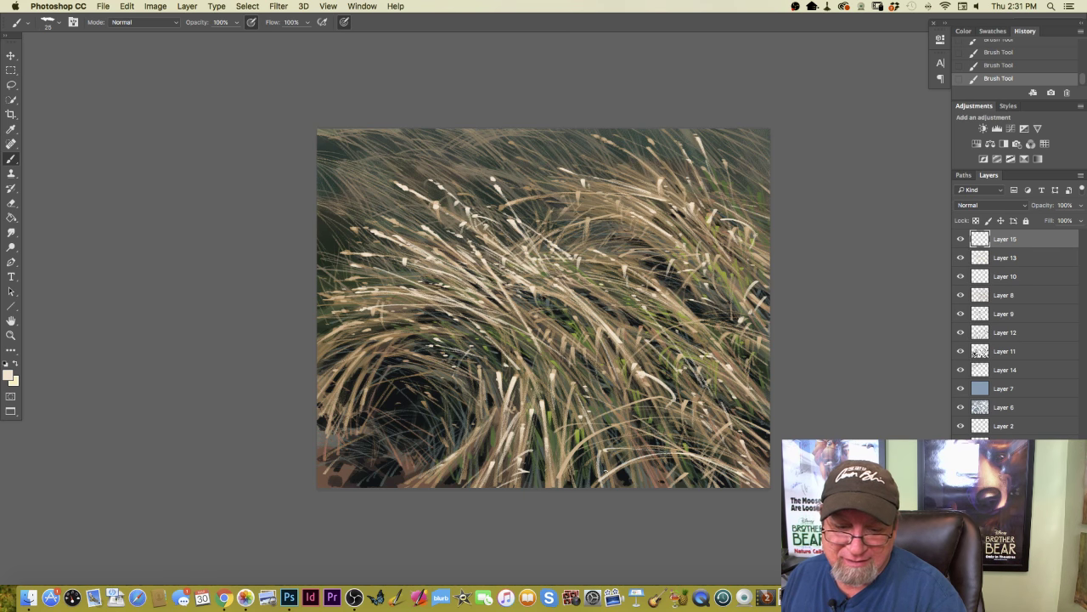
mouse_move(628, 437)
left_mouse_down()
mouse_move(640, 474)
mouse_move(651, 438)
mouse_move(690, 448)
left_mouse_up()
mouse_move(545, 435)
left_mouse_down()
mouse_move(594, 423)
mouse_move(710, 453)
left_mouse_up()
mouse_move(595, 403)
left_mouse_down()
mouse_move(634, 416)
mouse_move(662, 401)
left_mouse_up()
left_click_drag(655, 441, 676, 410)
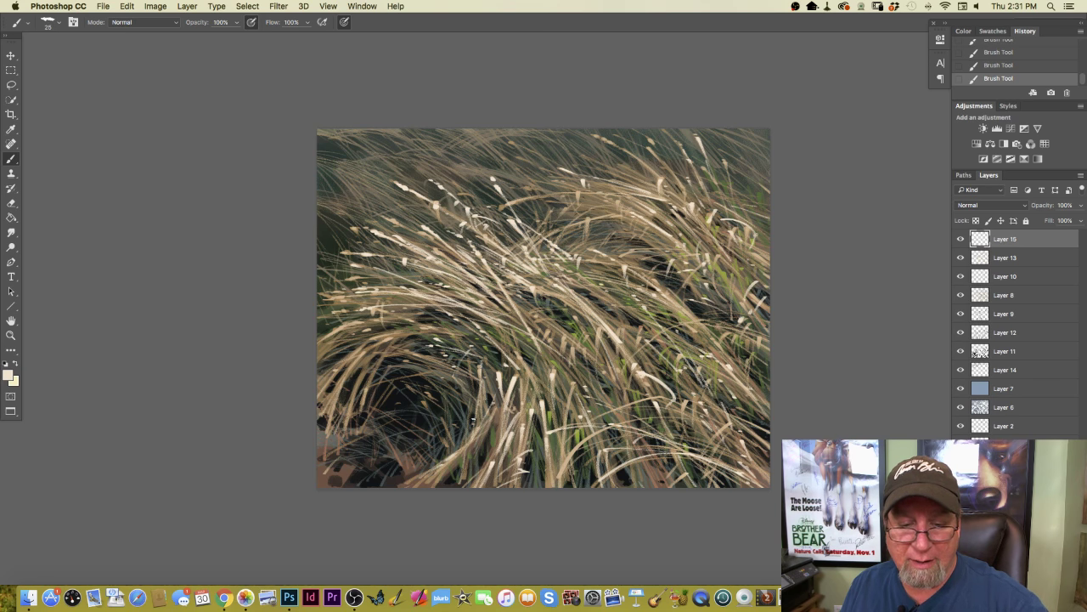
mouse_move(474, 488)
left_mouse_down()
mouse_move(467, 444)
mouse_move(471, 487)
mouse_move(442, 473)
mouse_move(413, 486)
left_mouse_up()
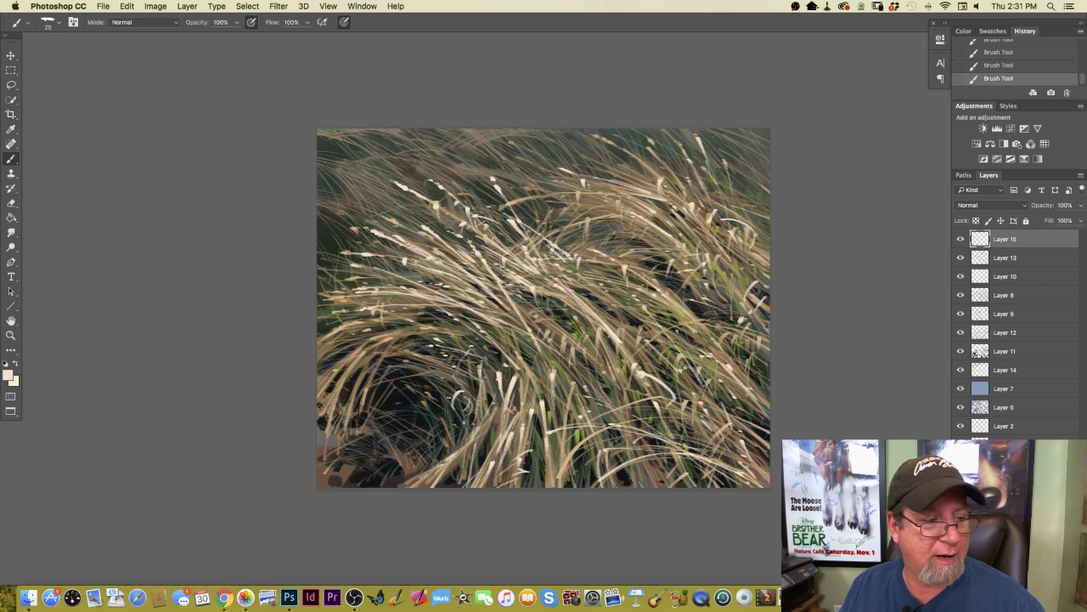
- Darken the foreground color to a muted beige, dac5b3, and paint short blades along the painting's left side and lower-left corner
left_click(9, 375)
left_click(126, 393)
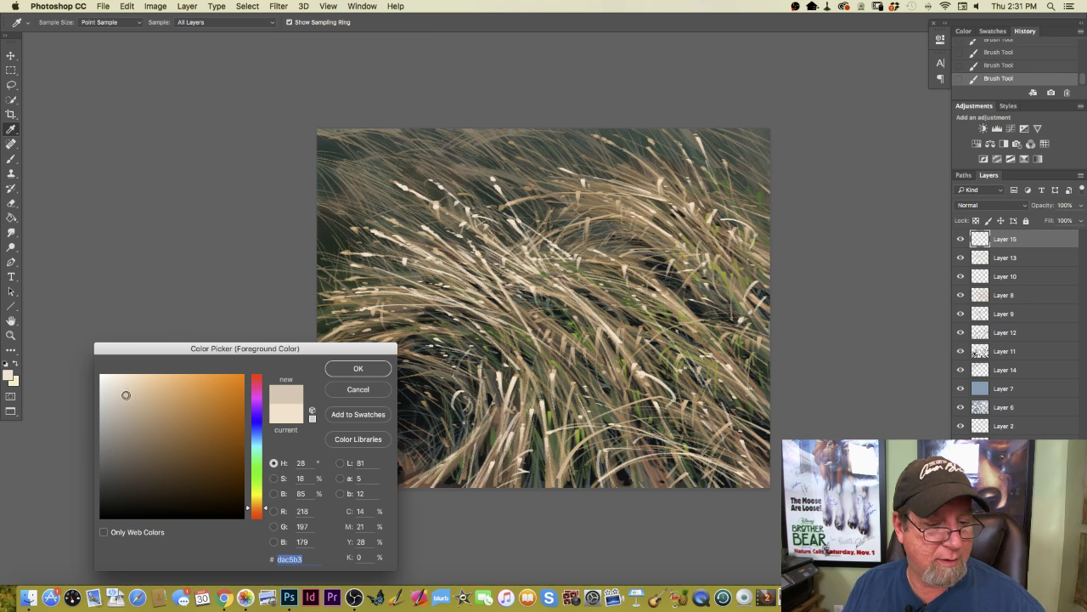
key("Return")
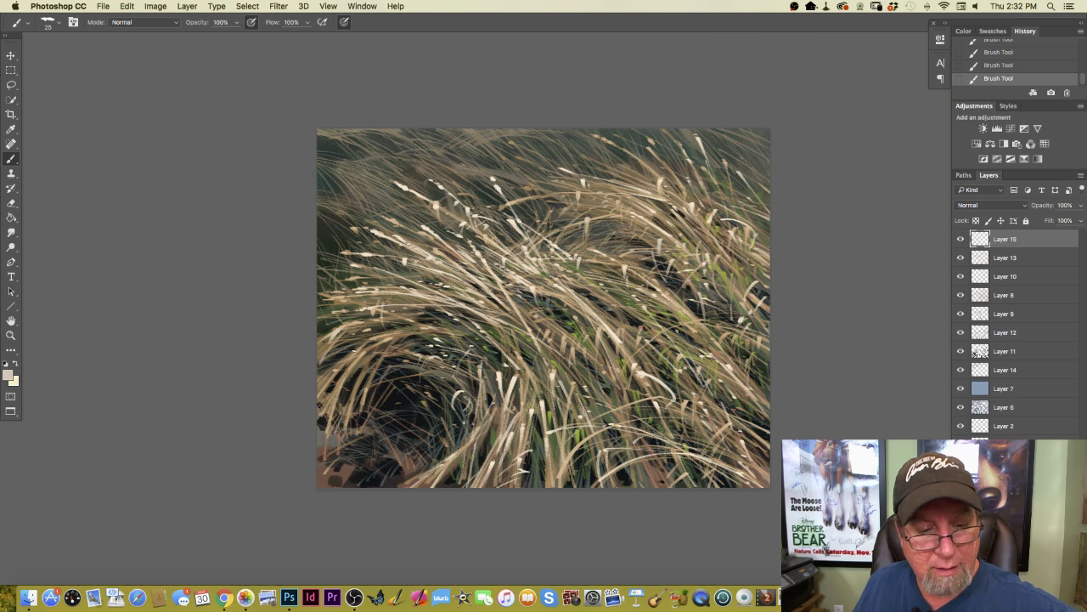
mouse_move(354, 354)
left_mouse_down()
mouse_move(336, 420)
mouse_move(363, 350)
mouse_move(400, 338)
left_mouse_up()
left_click_drag(371, 447, 354, 473)
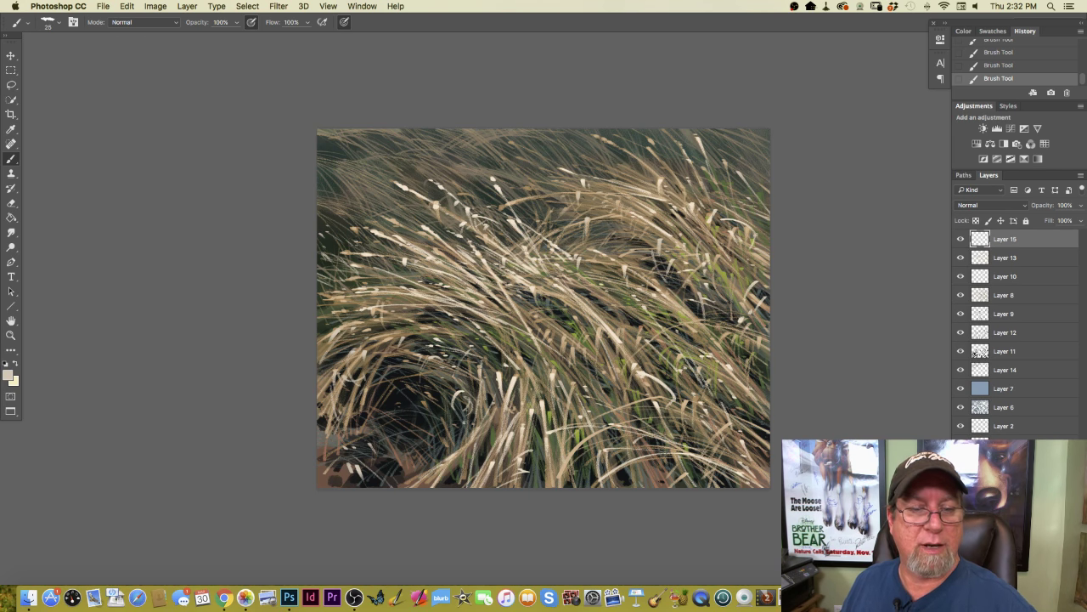
- Check Layer 8's contents by toggling its visibility, and add a new layer directly above it
left_click(336, 219, "super")
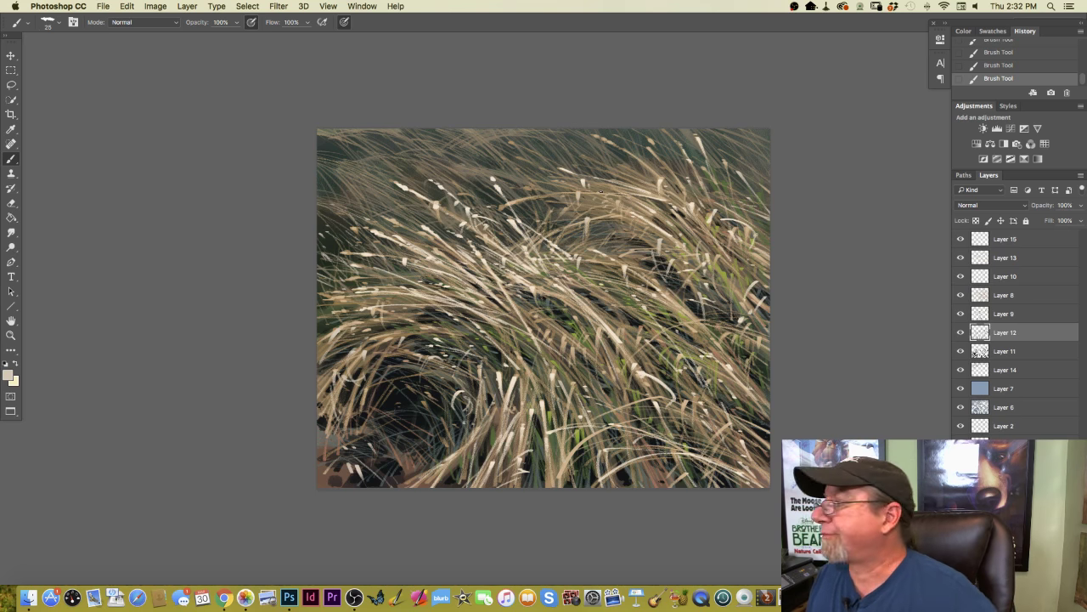
left_click(960, 296)
left_click(960, 296)
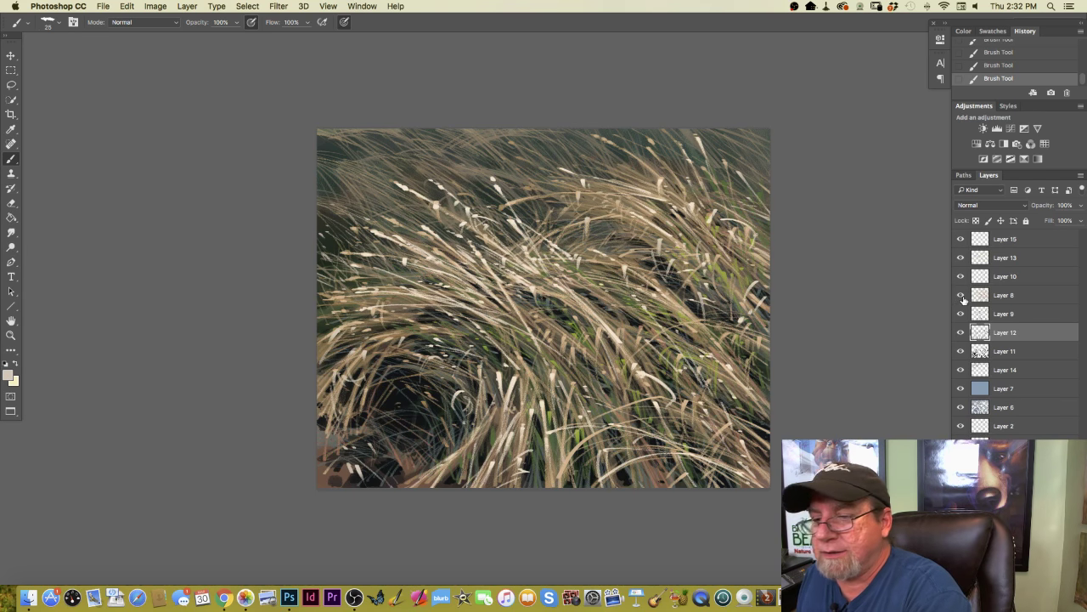
left_click(1014, 301)
key("alt+shift+super+n")
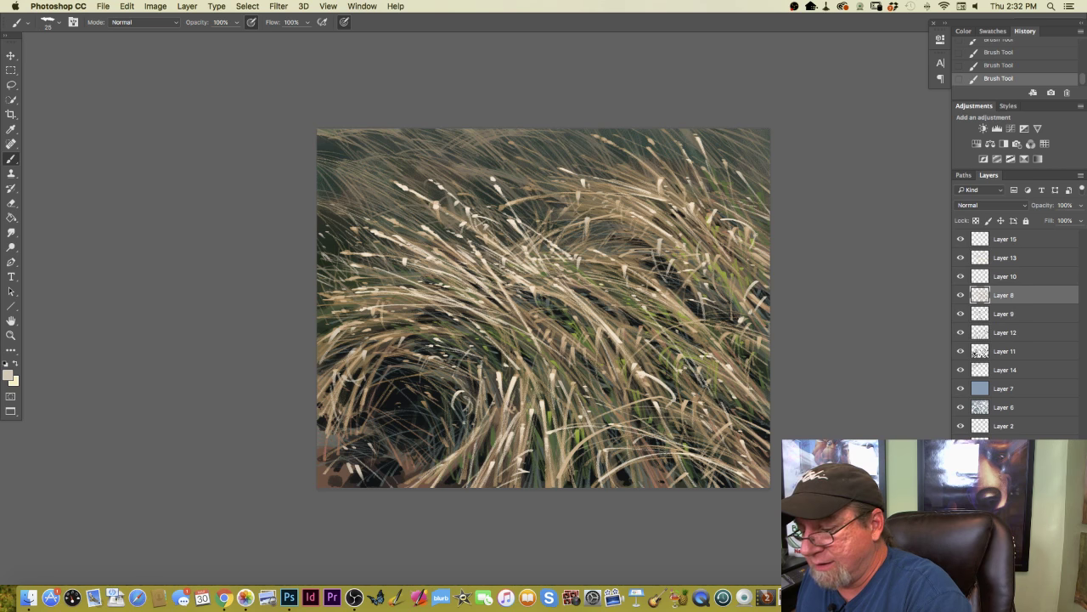
- Shift the foreground color's hue to 20° and set it to a warm salmon orange, e89871
left_click(8, 374)
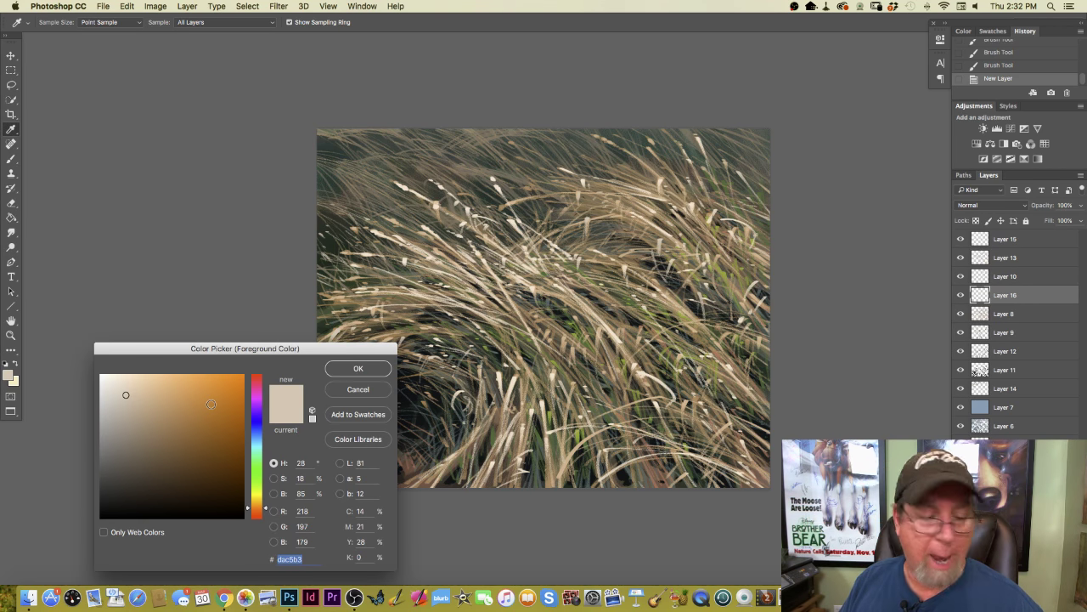
left_click(257, 510)
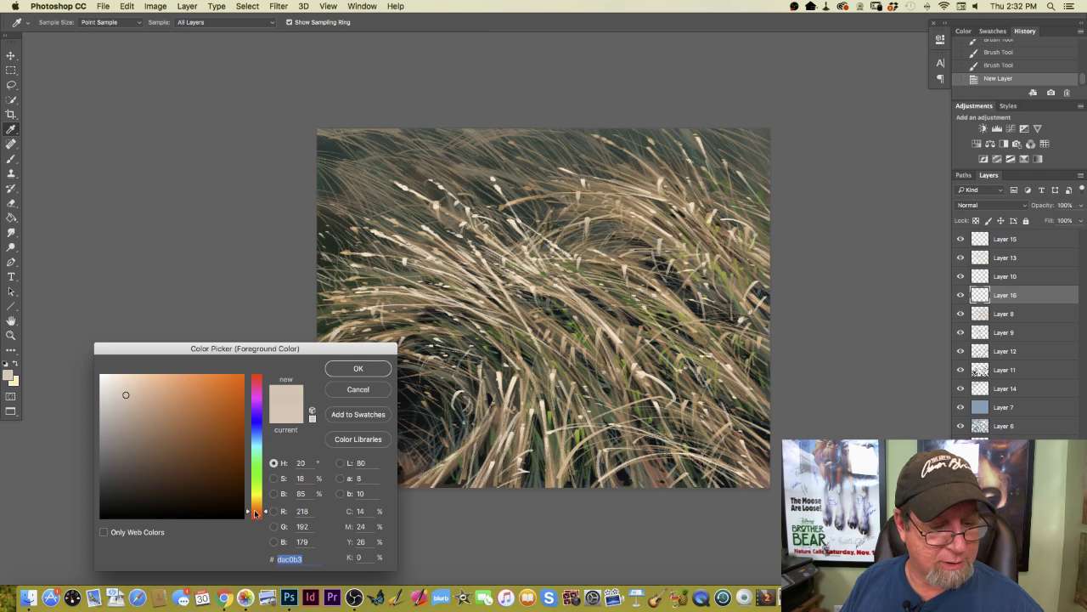
left_click(173, 387)
left_click(358, 368)
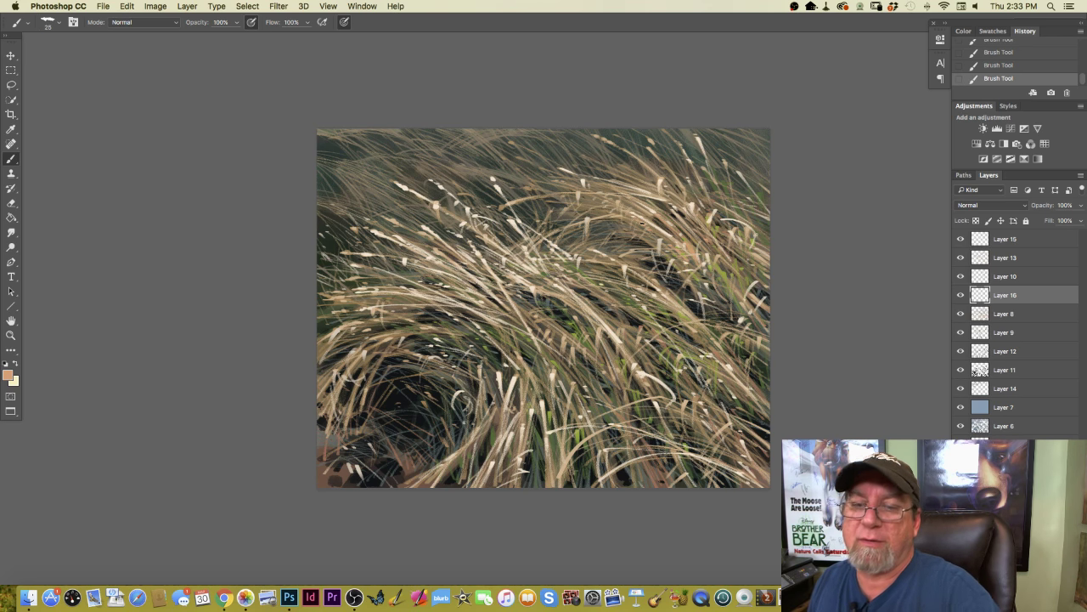
- Darken the foreground color to a muted orange, db8a62
left_click(7, 376)
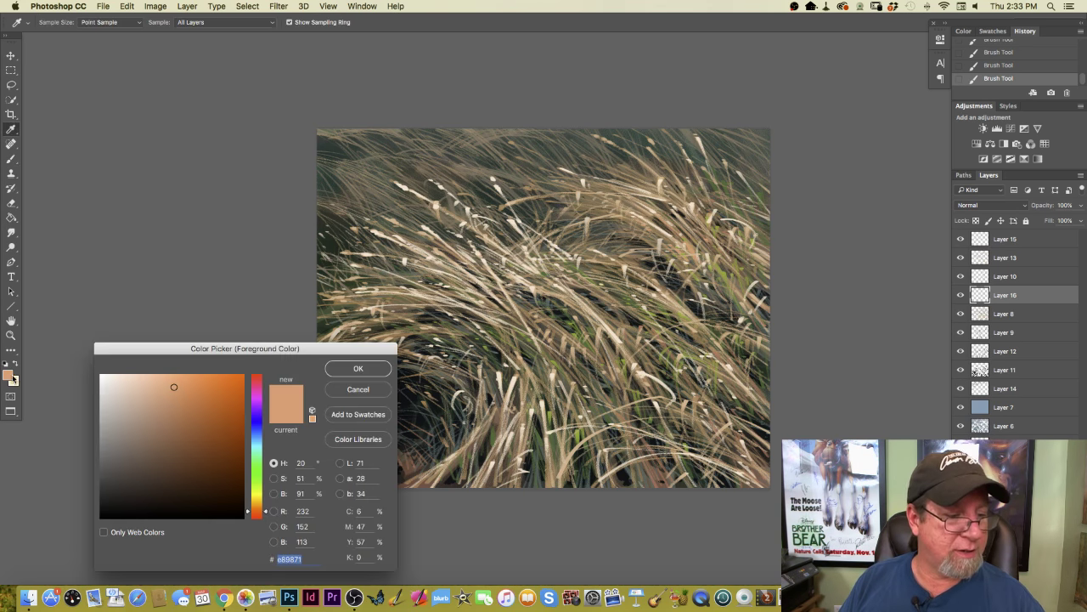
left_click(357, 367)
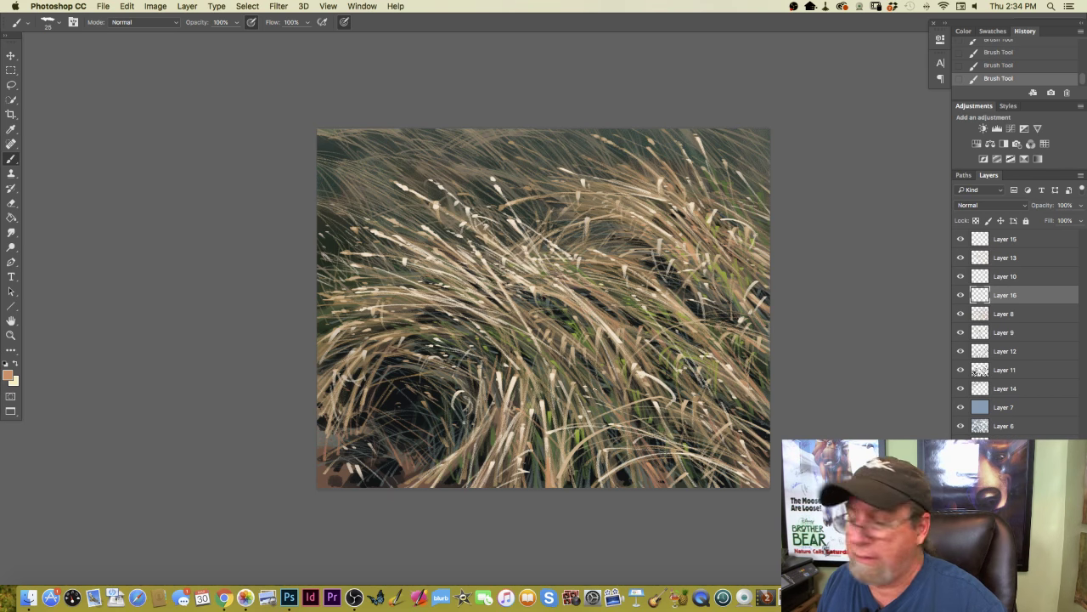
- Shift the foreground color's hue to 51° and set it to a warm yellow, ddc750
left_click(8, 375)
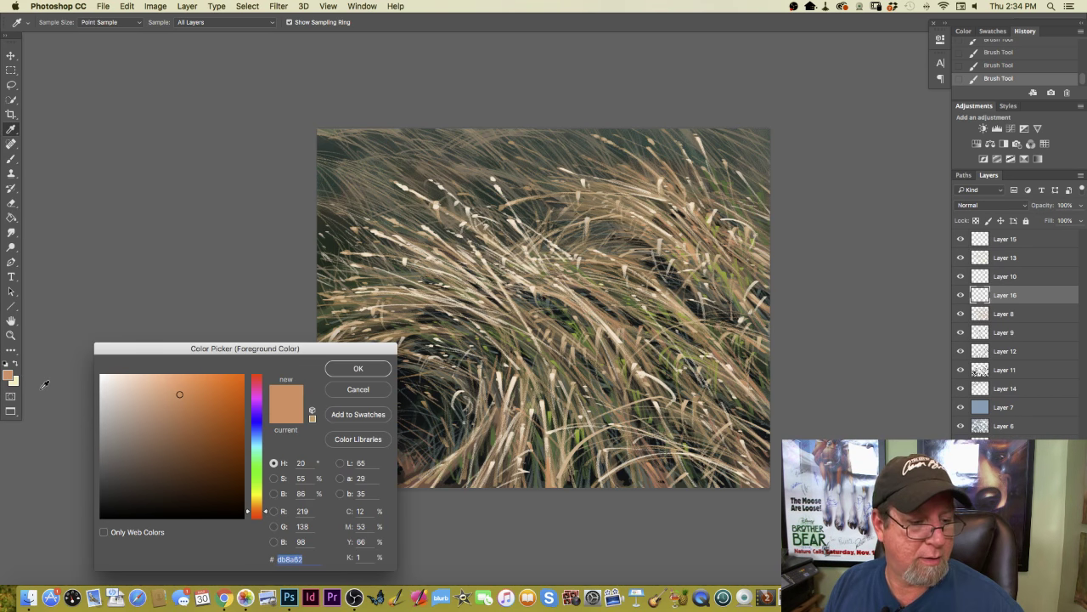
left_click_drag(255, 499, 255, 496)
left_click(257, 502)
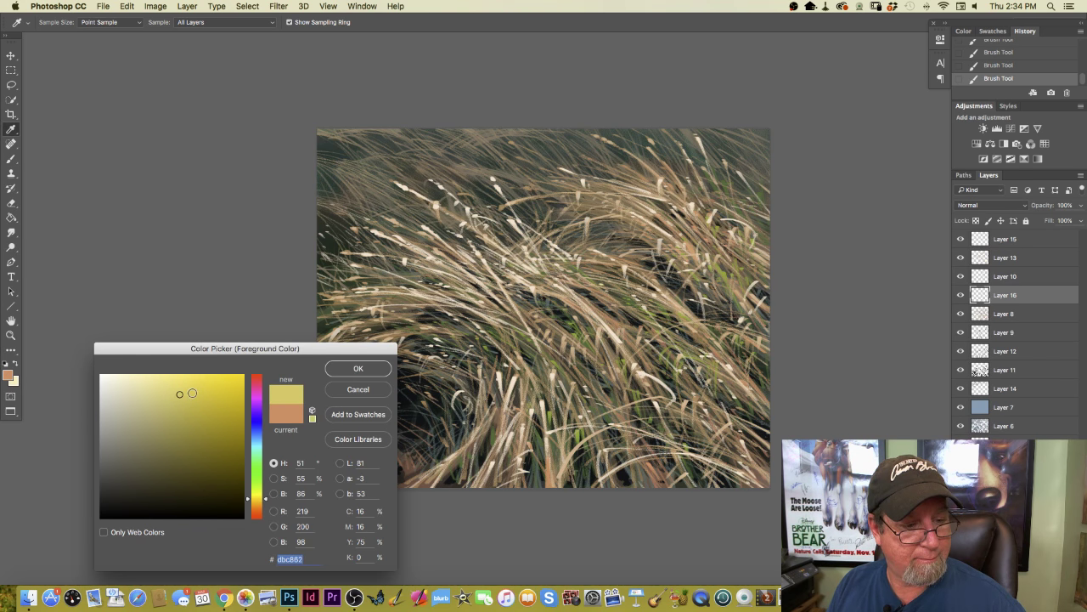
left_click(338, 374)
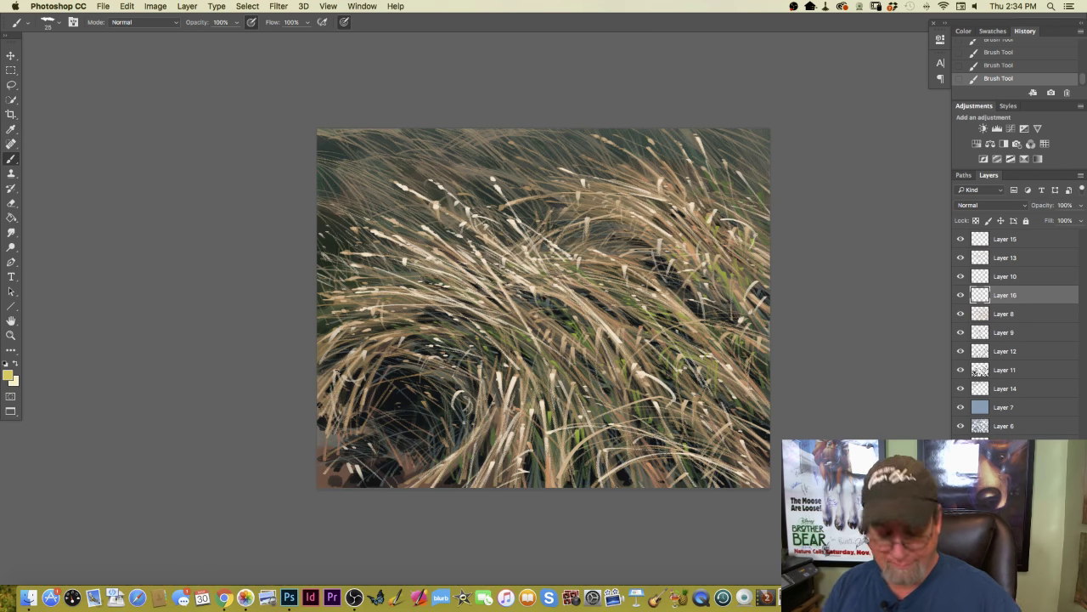
- Add a new layer directly above Layer 9
key("super+plus")
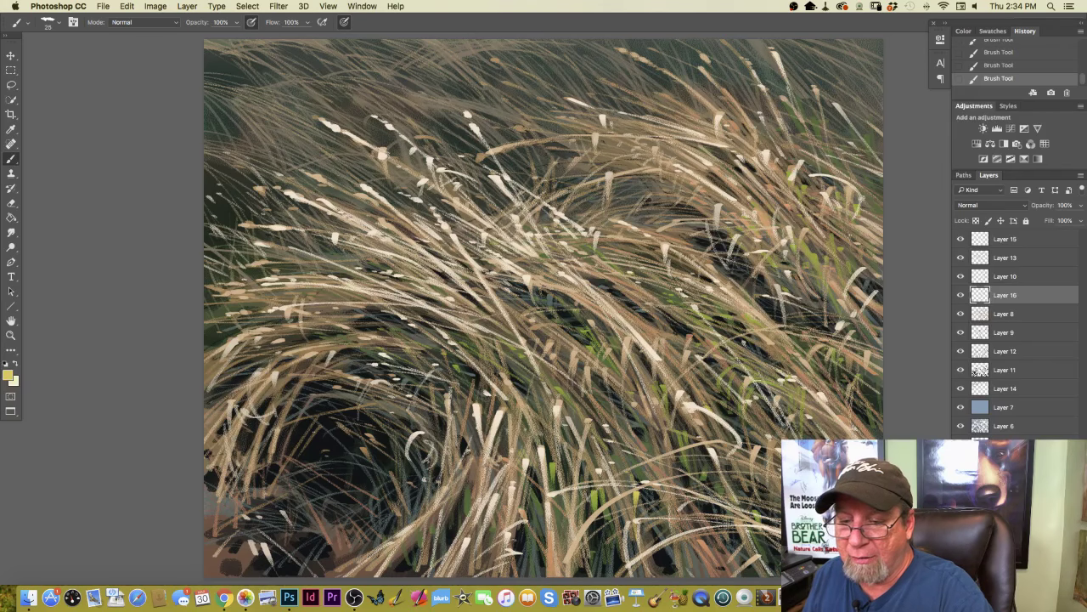
left_click(1002, 334)
key("super+alt+shift+n")
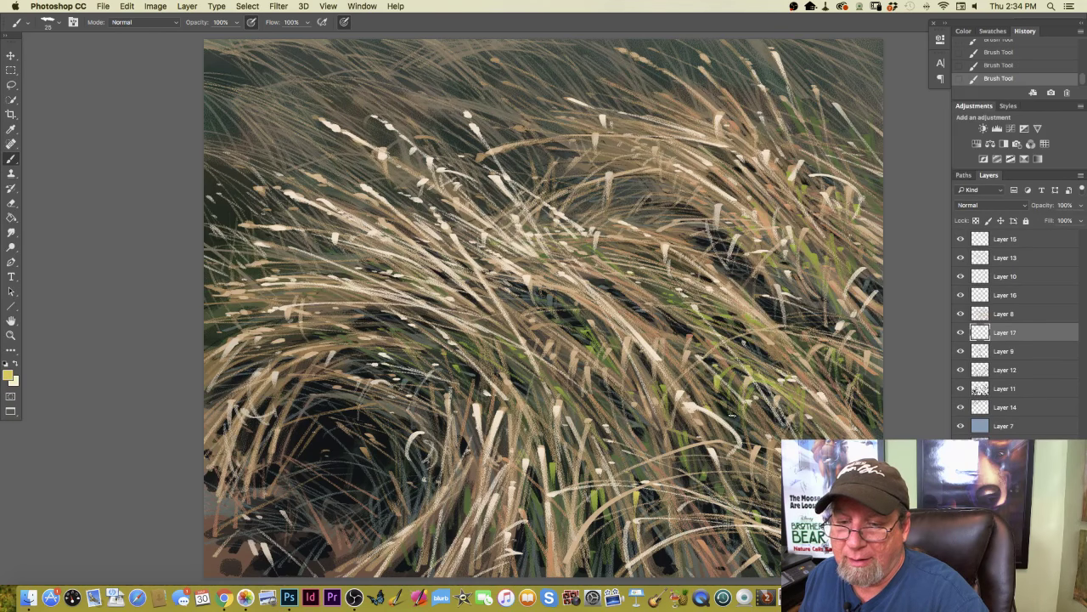
- Dab short yellow tips among the green blades in the painting's right half, using Layer 16 and Layer 10
left_click(1000, 297)
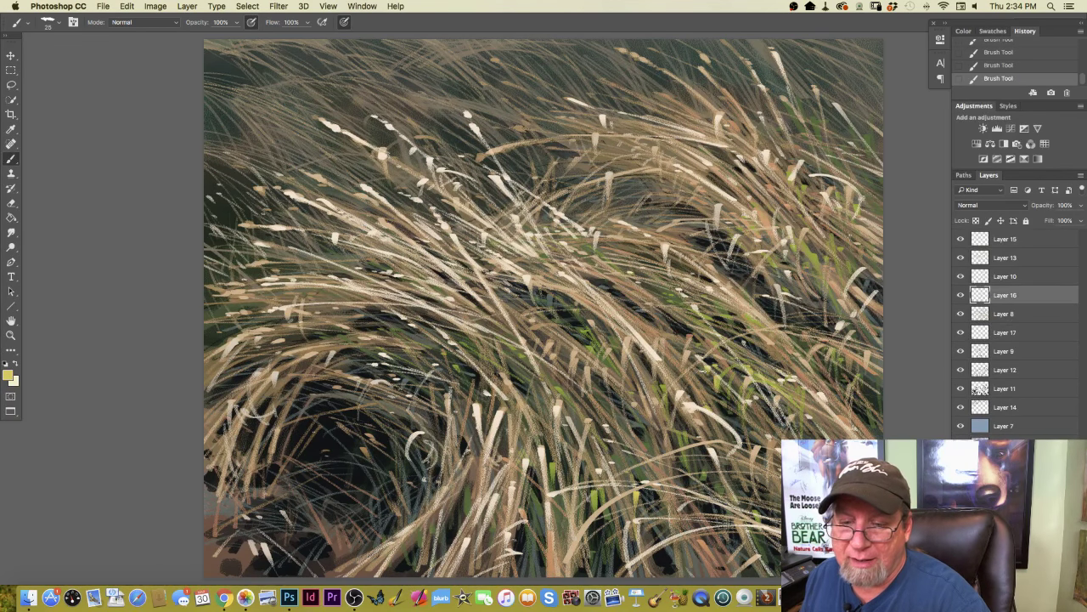
mouse_move(698, 404)
left_mouse_down()
mouse_move(698, 380)
mouse_move(674, 411)
left_mouse_up()
left_click_drag(668, 433, 654, 401)
left_click_drag(659, 466, 658, 452)
left_click_drag(683, 521, 670, 495)
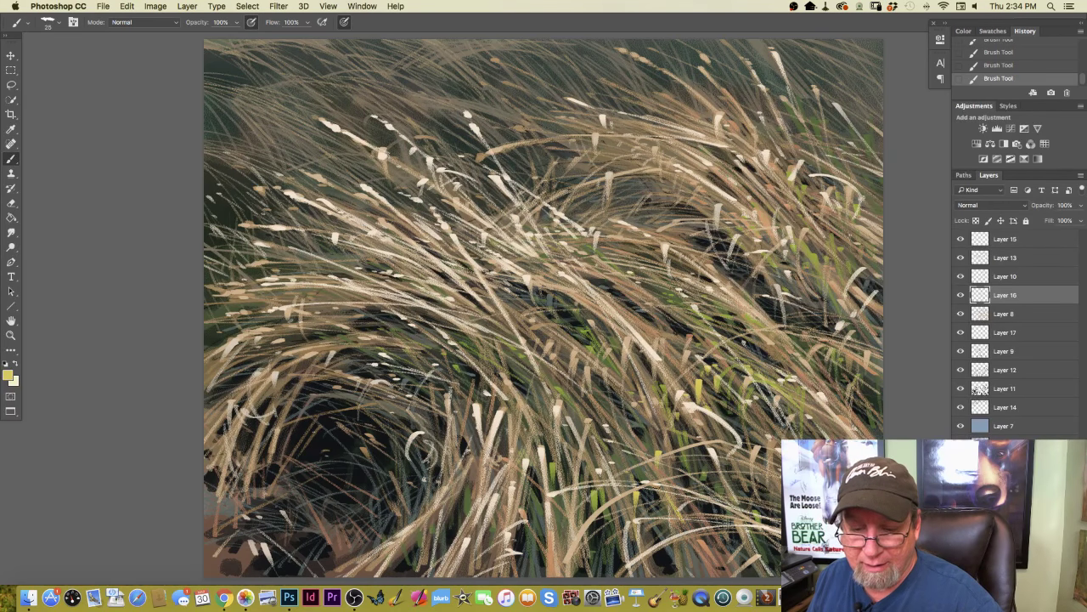
key("super+minus")
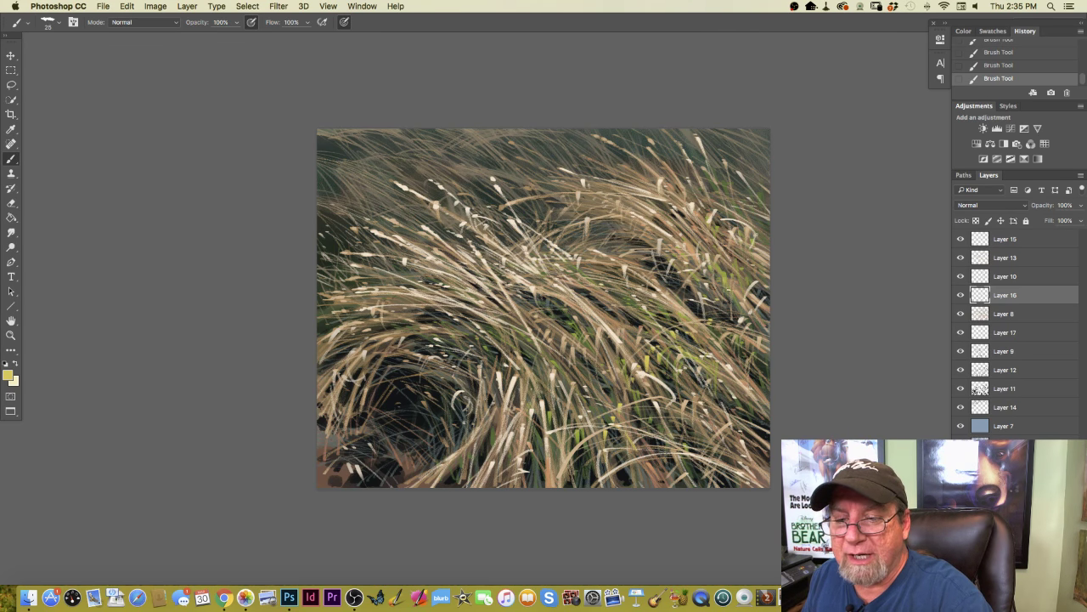
left_click(1001, 280)
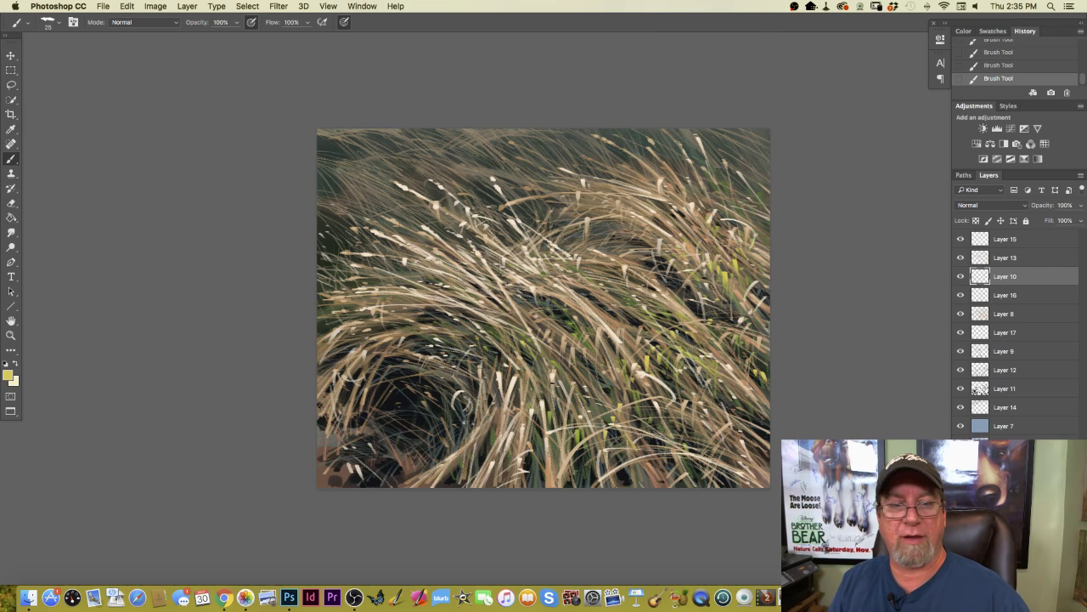
- Crop a narrow strip off the canvas's upper edge
left_click(11, 113)
left_click_drag(544, 129, 544, 142)
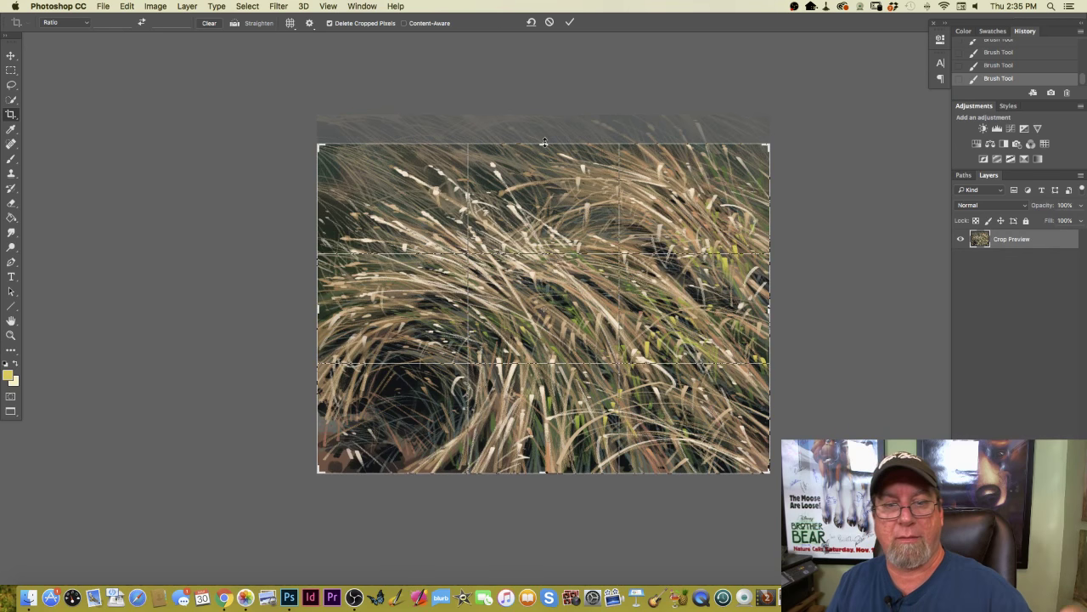
key("Return")
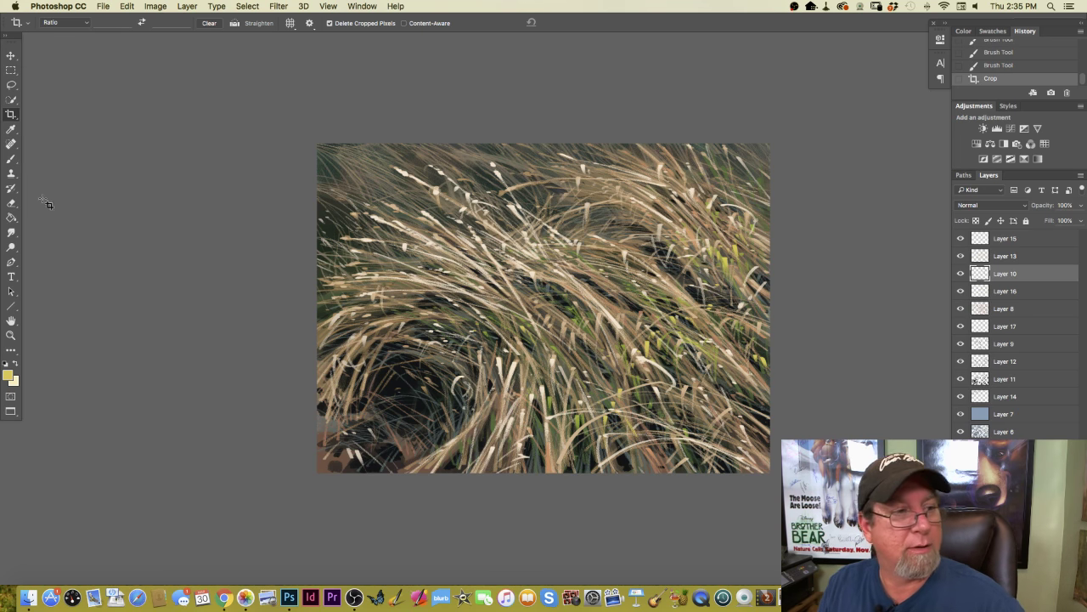
- With the Brush tool, paint a few yellow tips on Layer 10 near the lower edge, beside the dark hollow
left_click(12, 159)
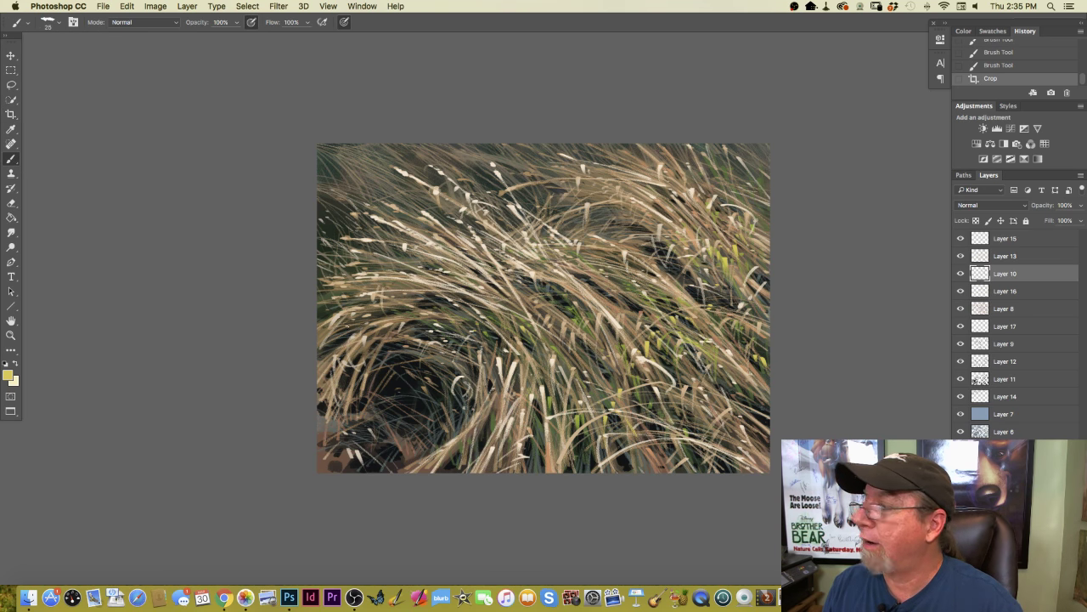
left_click_drag(467, 469, 459, 416)
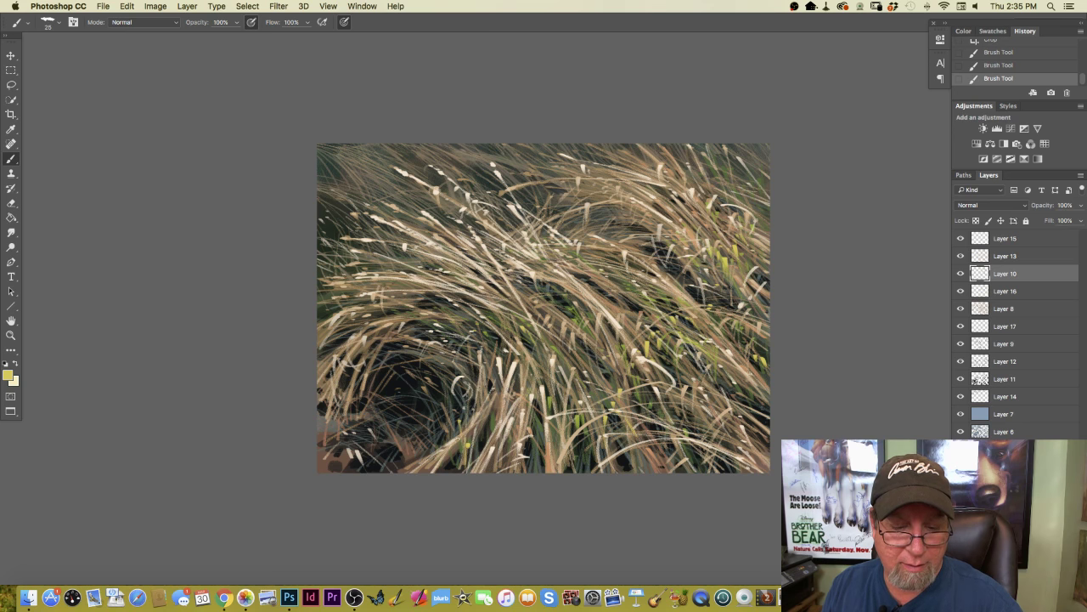
left_click_drag(455, 459, 451, 444)
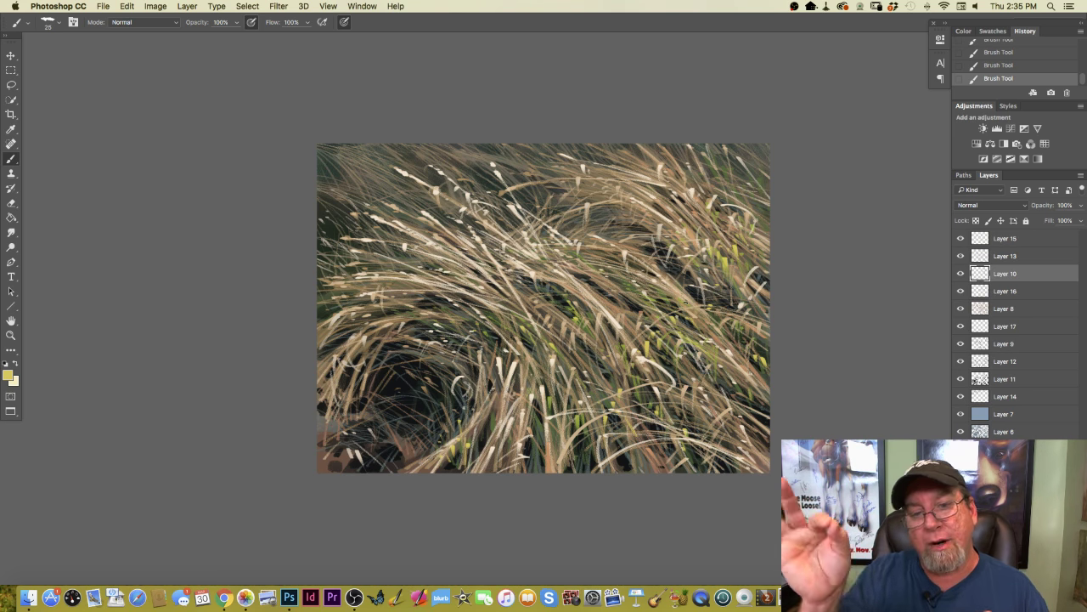
- Sample a brown tone from the middle of the painting and lighten it to a pale tan foreground color
left_click(10, 376)
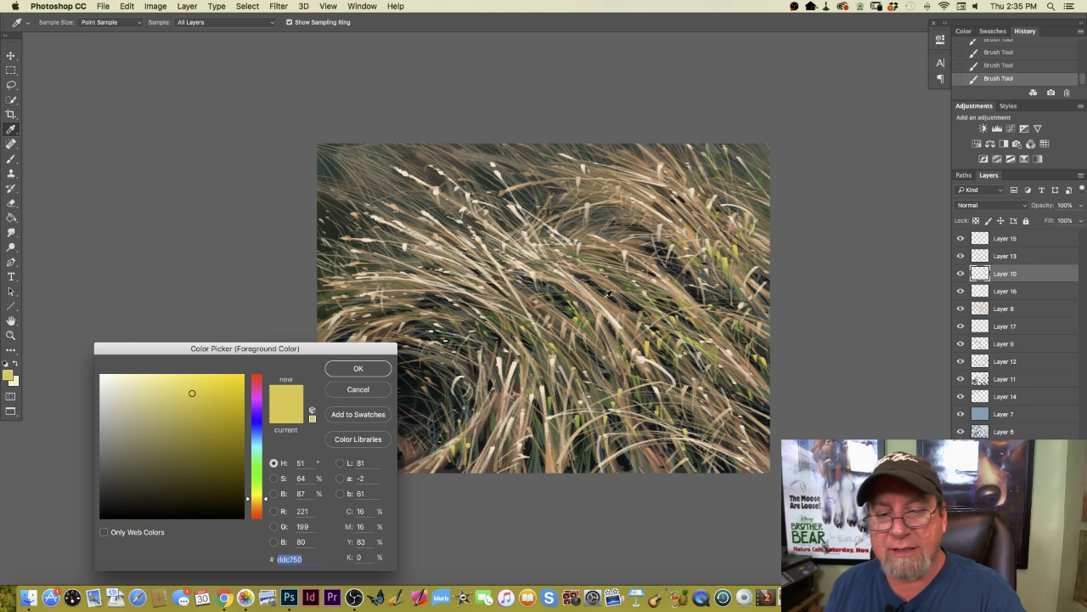
left_click(609, 298)
left_click(152, 407)
left_click_drag(152, 406, 145, 389)
left_click(358, 368)
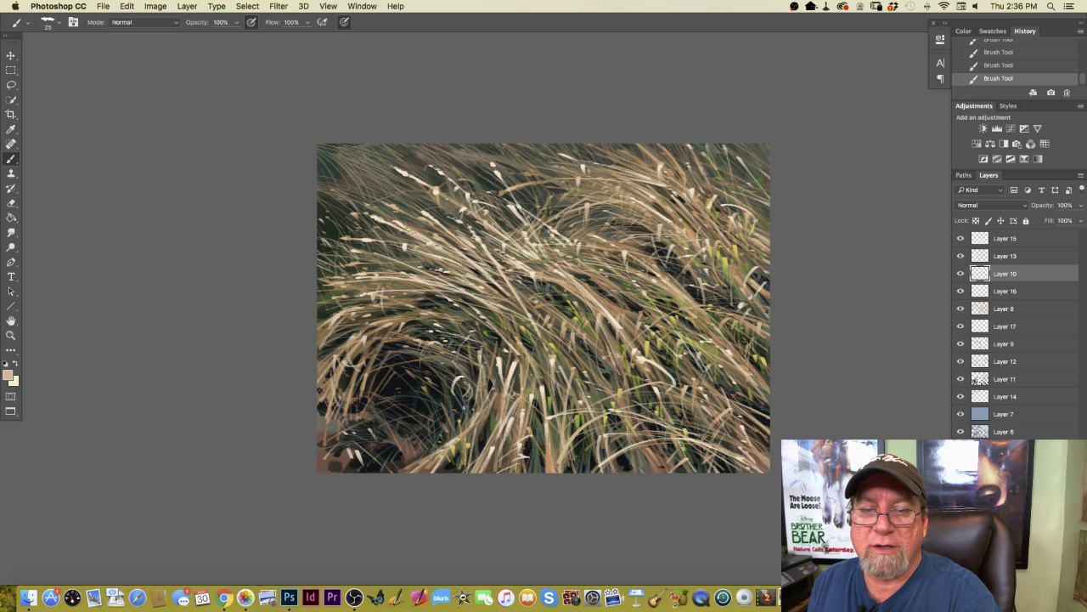
- Paint pale tan blades along the upper middle, the left side and the curved clump beside the dark hollow
left_click_drag(533, 178, 561, 175)
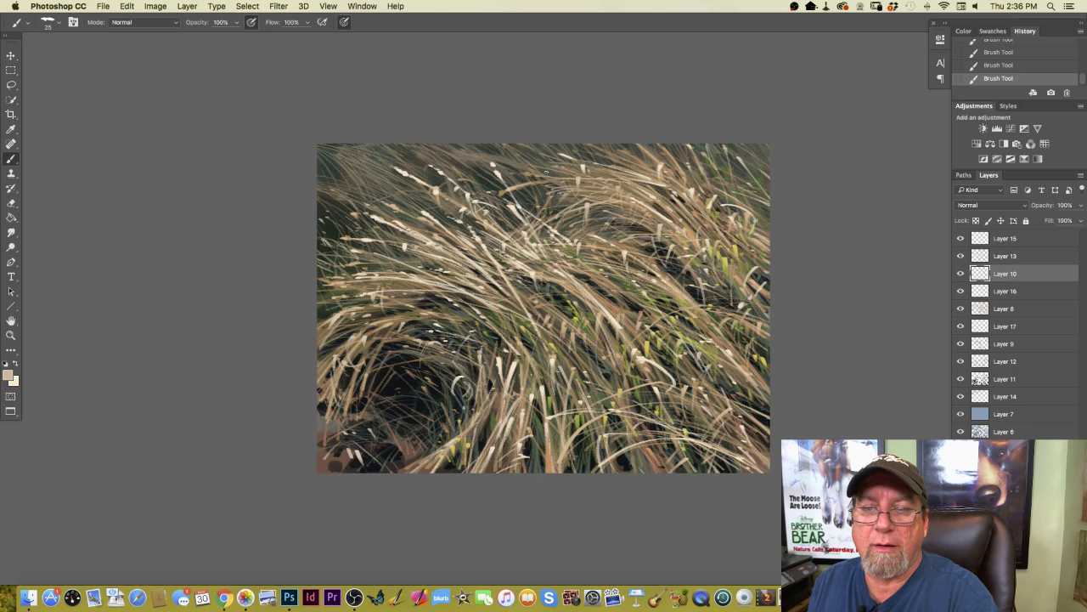
left_click_drag(362, 286, 393, 284)
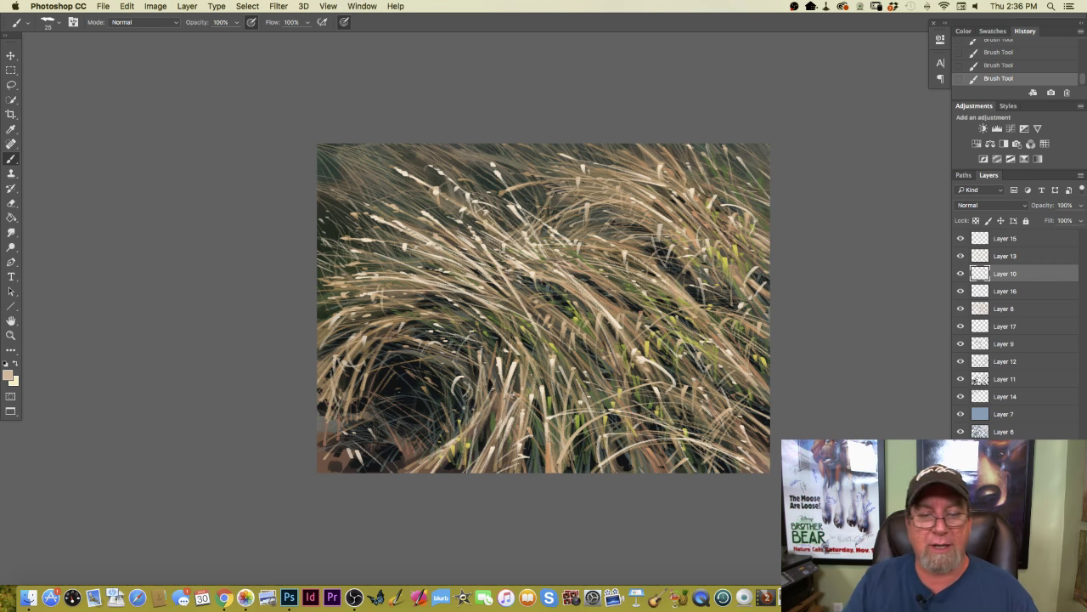
left_click_drag(470, 418, 463, 349)
mouse_move(484, 457)
left_mouse_down()
mouse_move(481, 405)
mouse_move(476, 442)
mouse_move(493, 399)
left_mouse_up()
left_click_drag(476, 345, 447, 306)
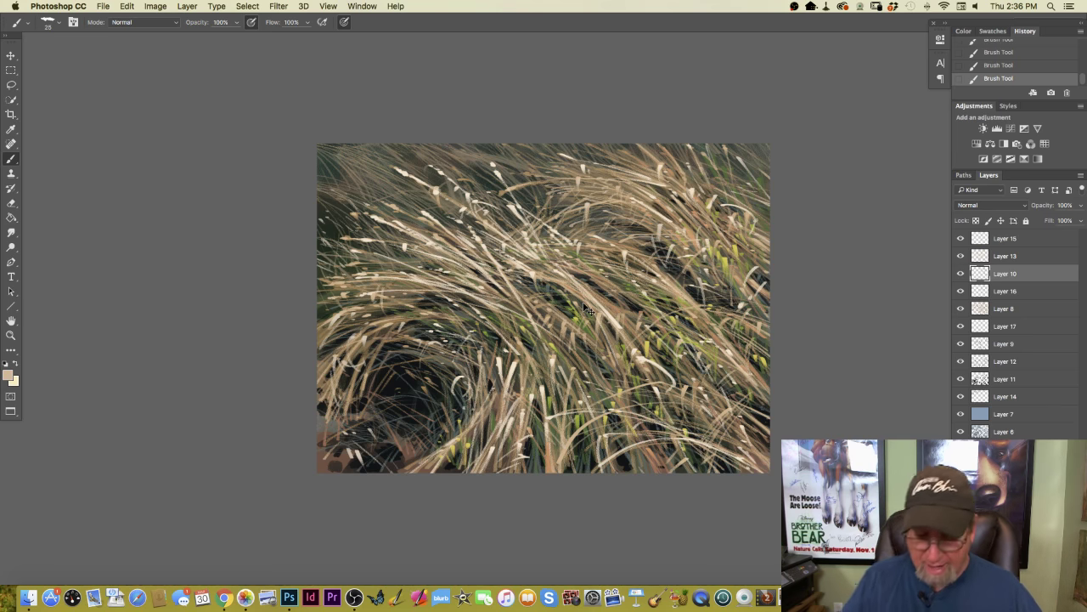
- Paint long, diagonal tan blades sweeping down across the dark upper-left corner of the painting
key("super+equal")
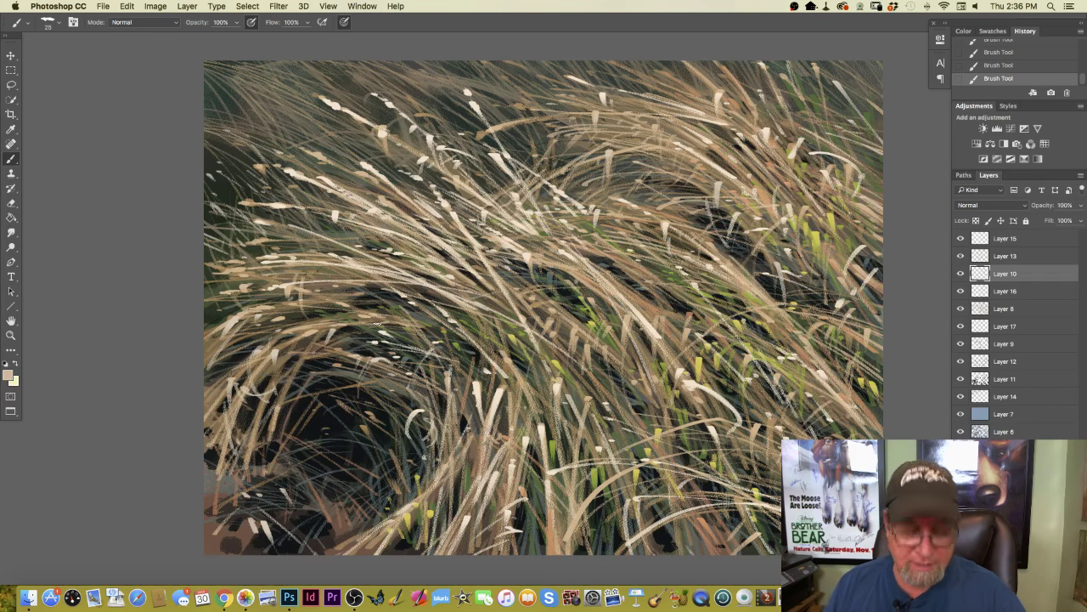
key("super+minus")
key("super+minus")
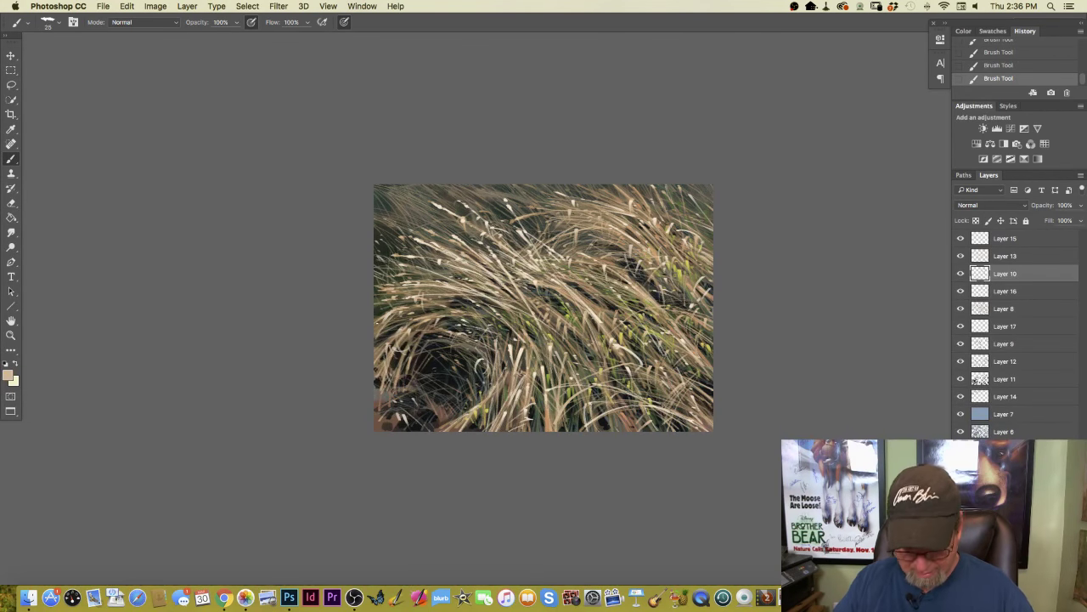
key("super+minus")
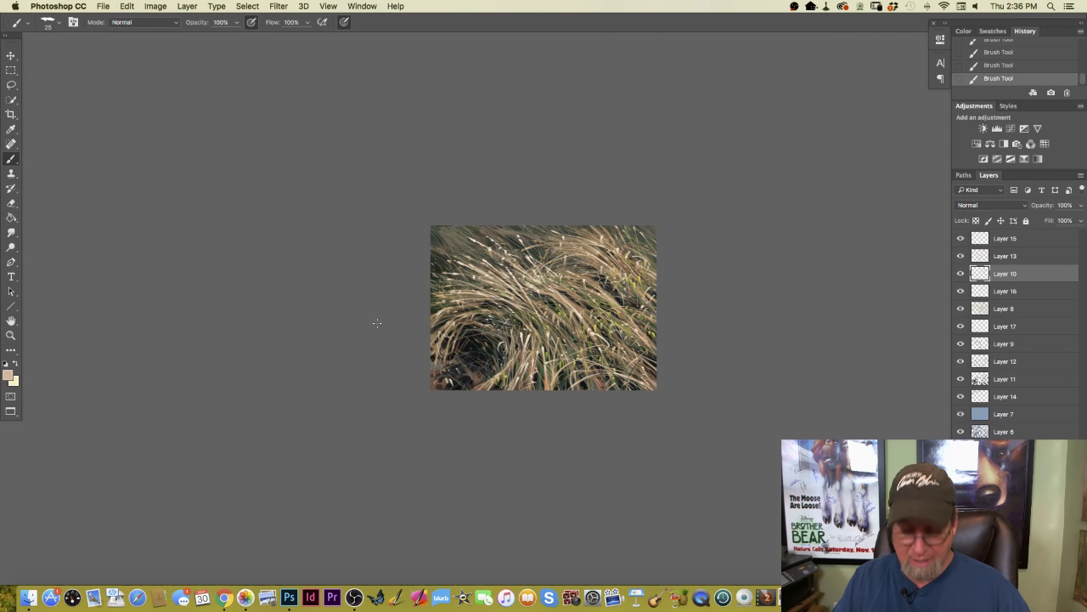
key("super+plus")
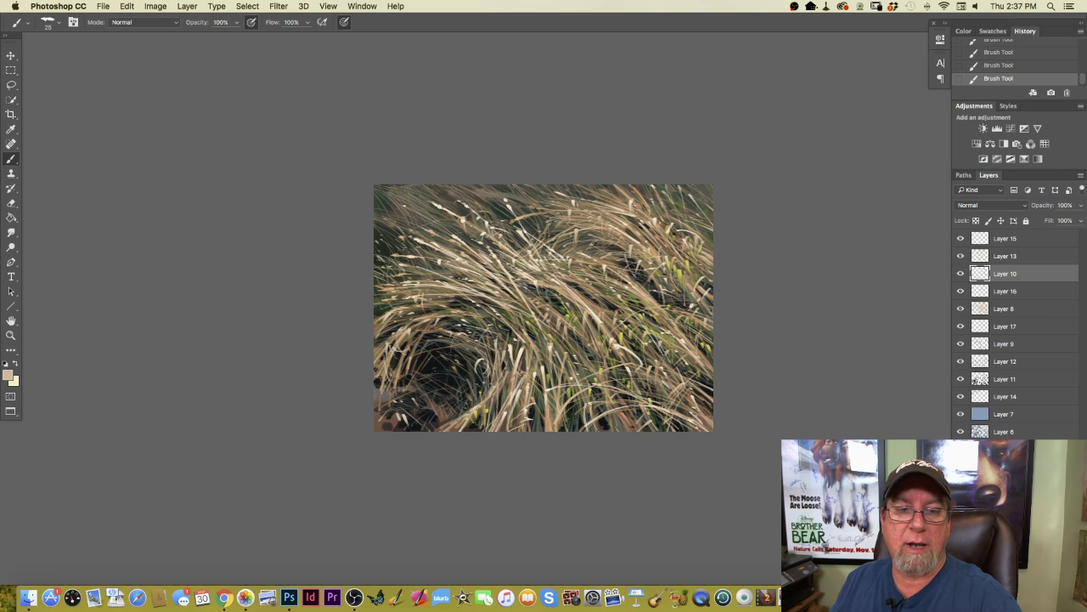
left_click_drag(389, 207, 437, 227)
left_click_drag(408, 184, 450, 234)
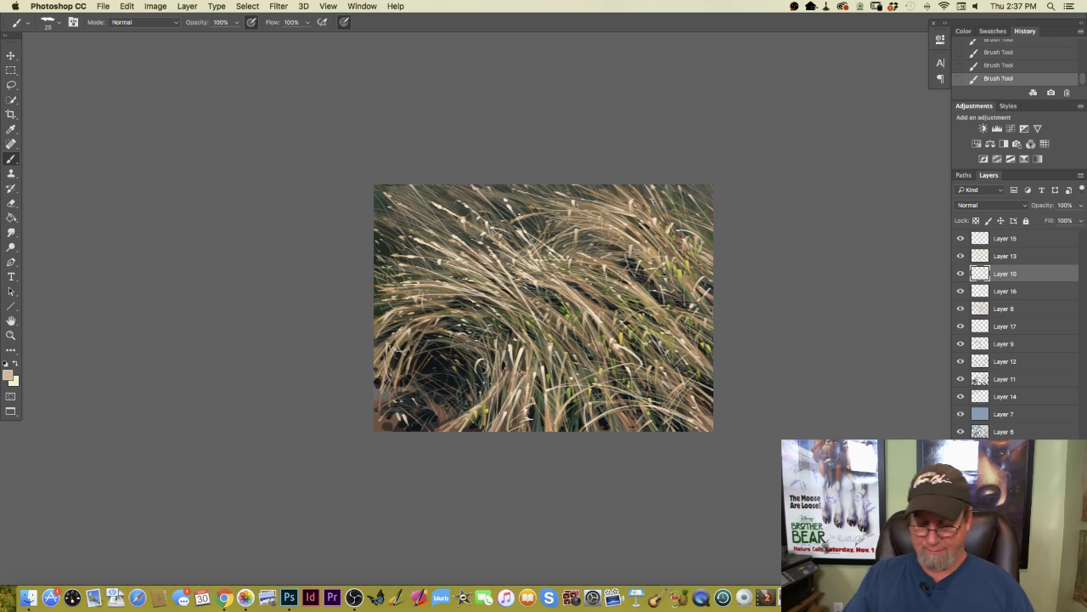
- Examine the whole painting in full-screen mode without the interface, and return to the standard window view
key("super+equal")
key("super+equal")
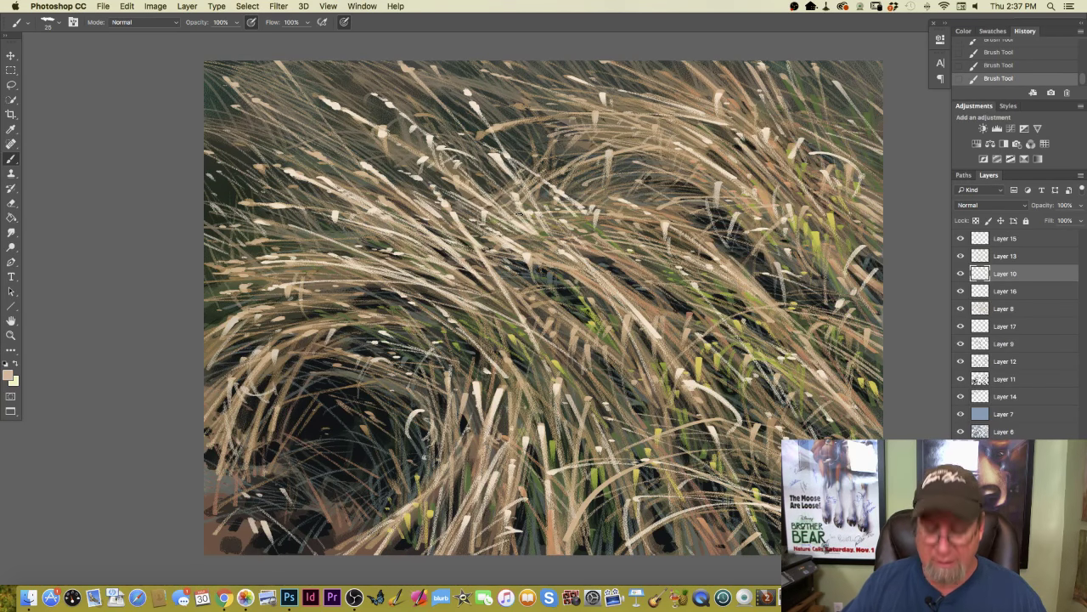
key("super+minus")
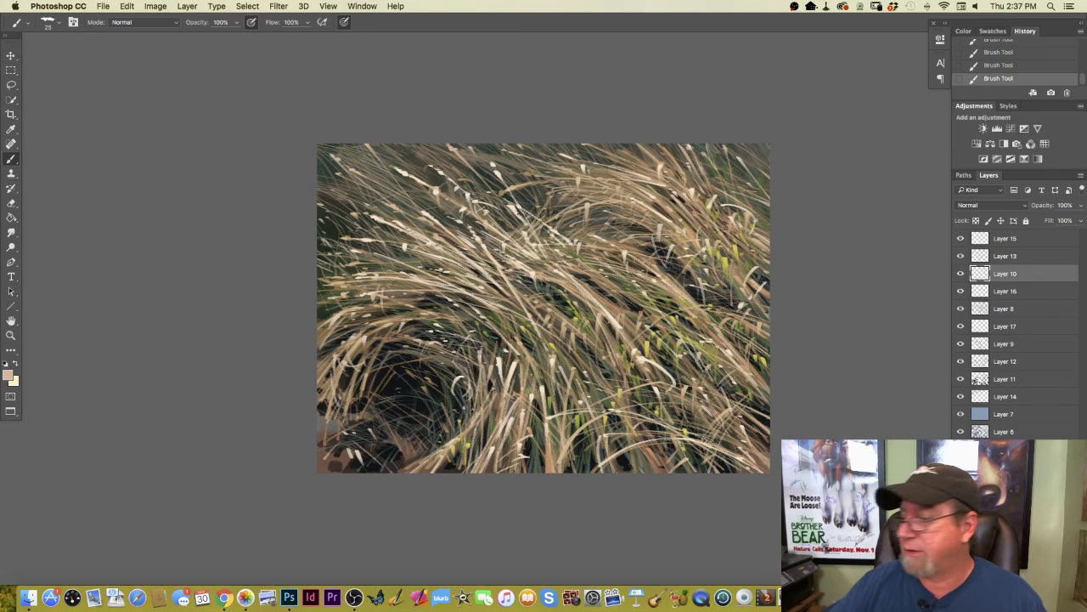
key("f")
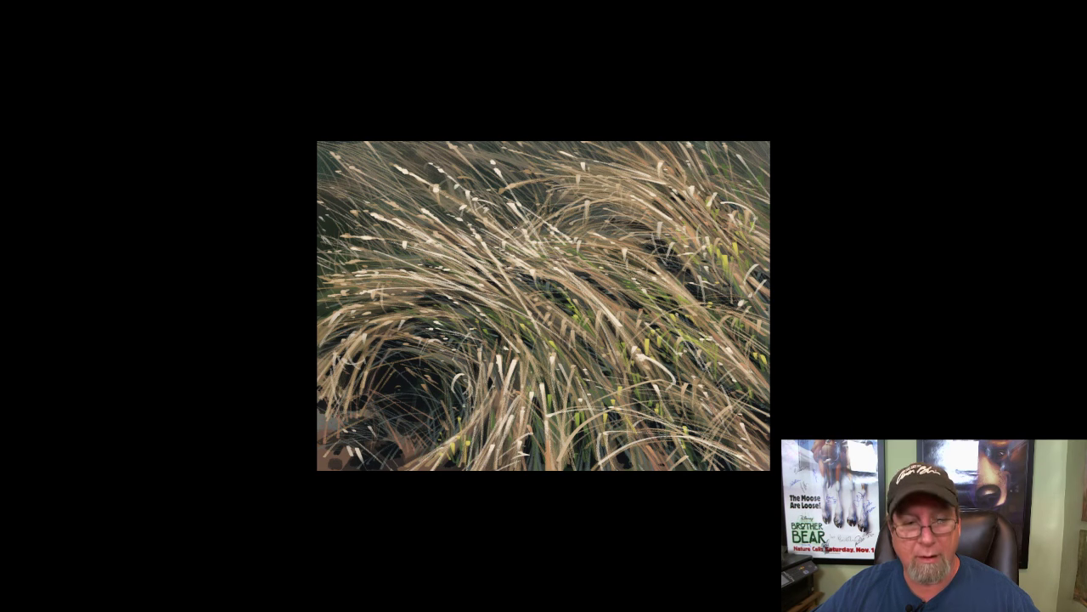
key("f")
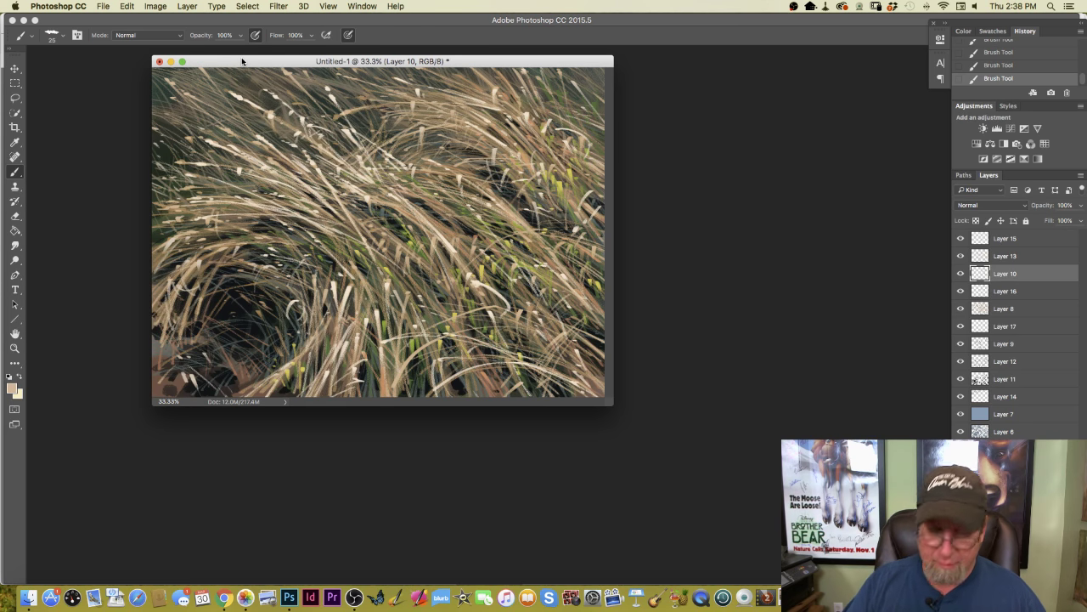
- Reduce the grass painting's view to 25% and place its window beside Lioness siesta flat.jpg
key("super+minus")
left_click_drag(242, 61, 117, 56)
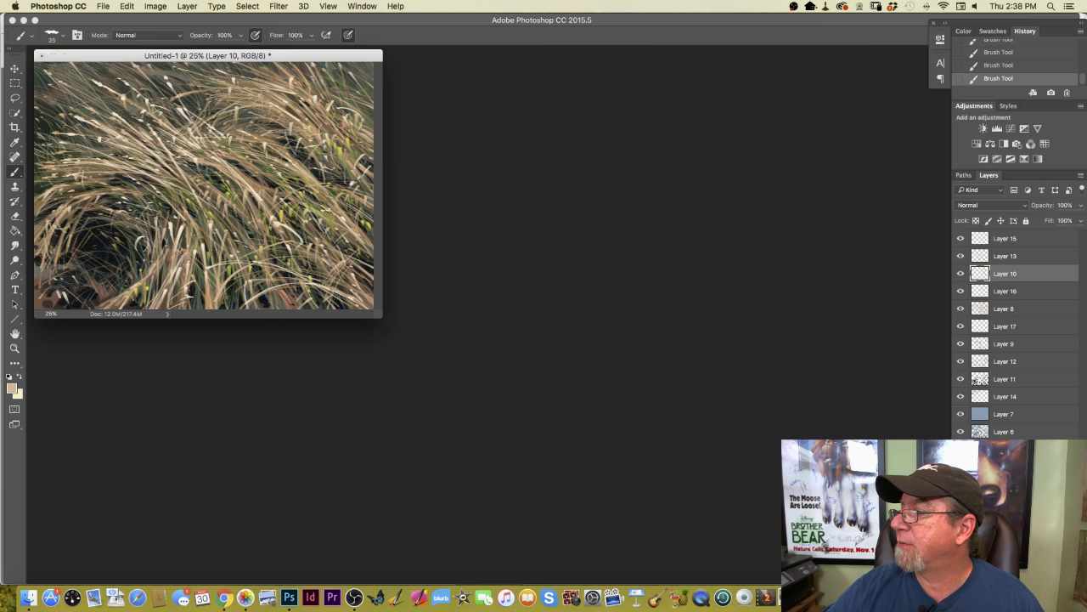
left_click_drag(849, 340, 639, 60)
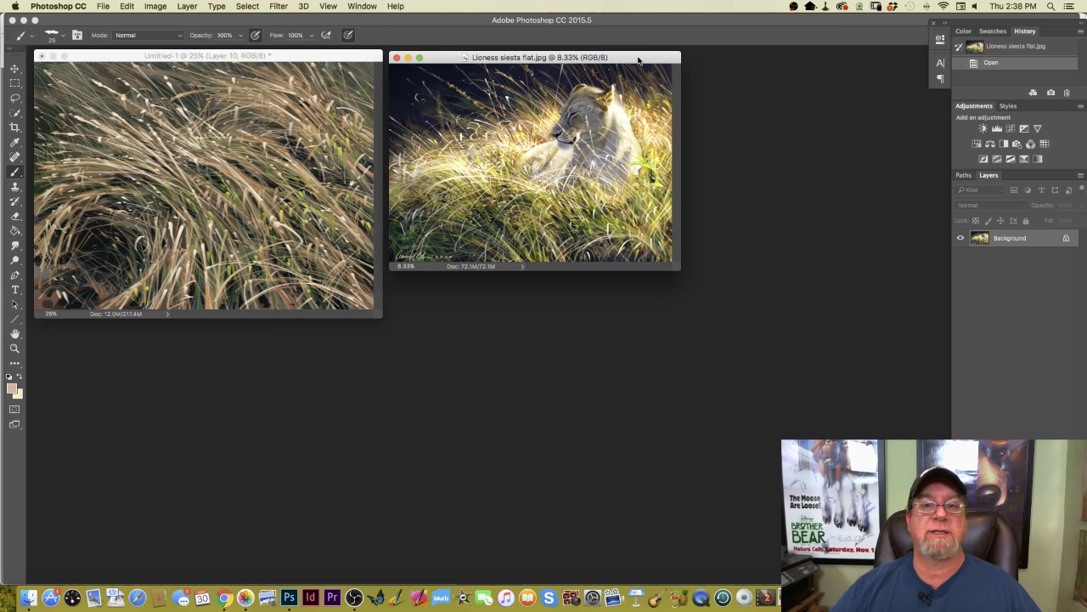
- Enlarge the view of Lioness siesta flat.jpg to 16.7% and arrange both document windows for comparing the grass
key("super+equal")
key("super+equal")
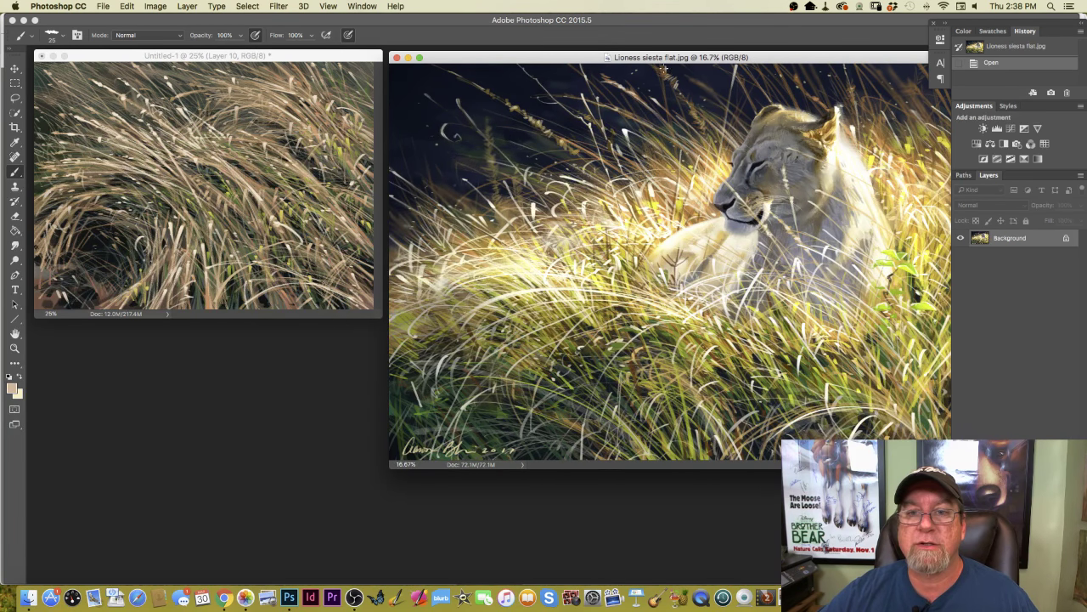
left_click_drag(618, 58, 555, 65)
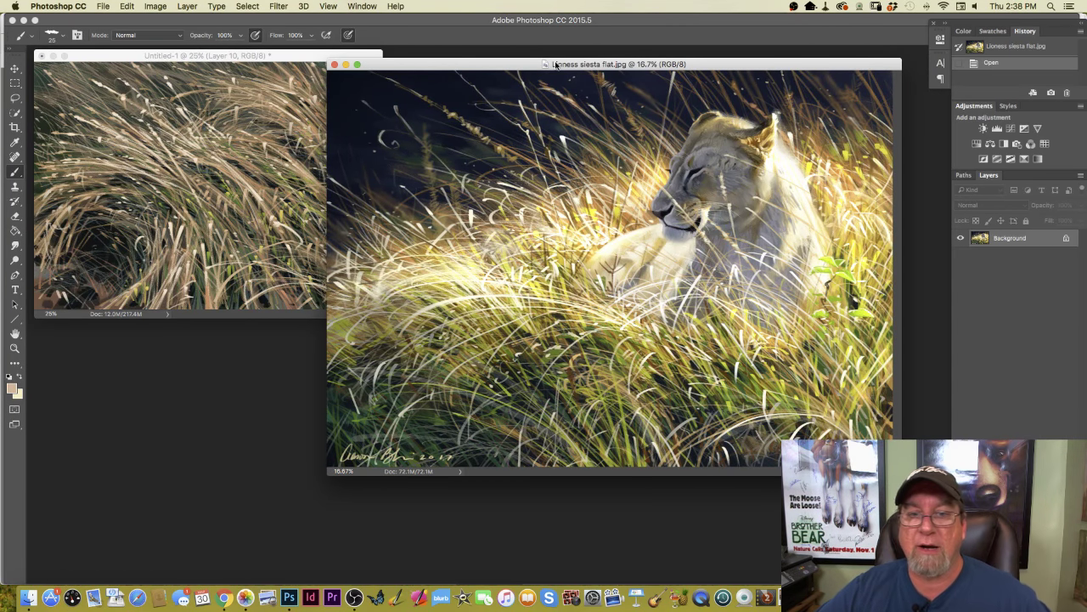
left_click_drag(495, 65, 548, 36)
left_click_drag(219, 58, 259, 79)
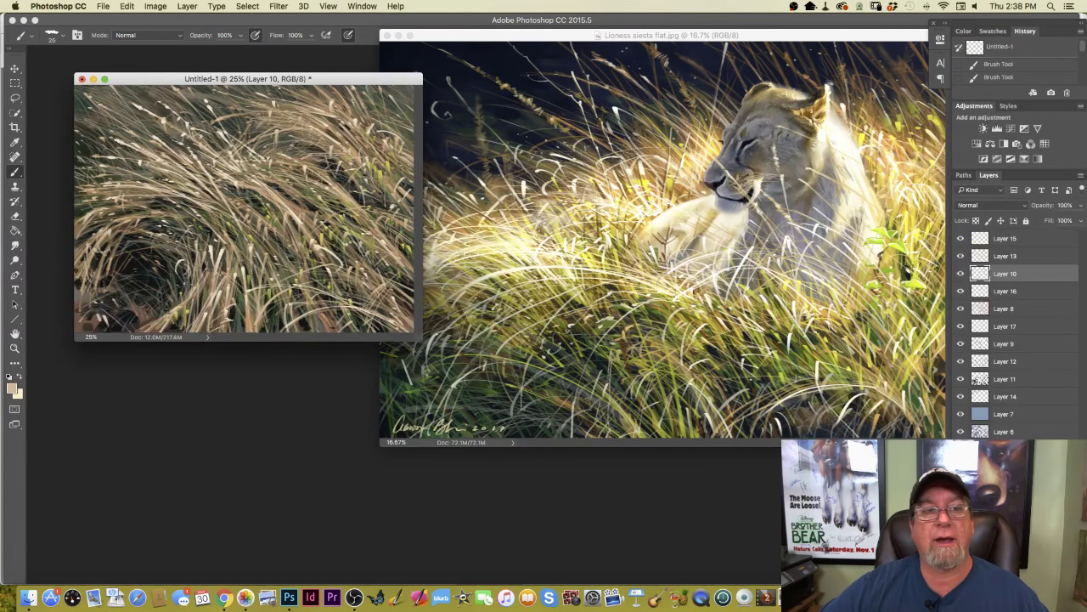
- Bring Elephant idea 3 flat.psd forward, enlarge its view to 25%, and examine the grass below the elephant
left_click_drag(297, 79, 265, 41)
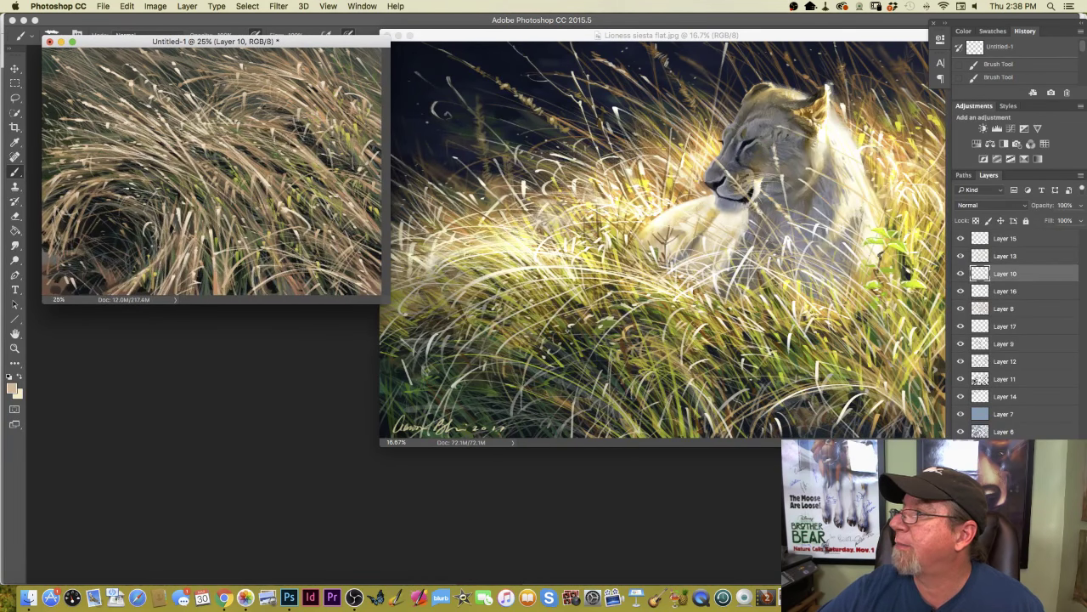
key("ctrl+Tab")
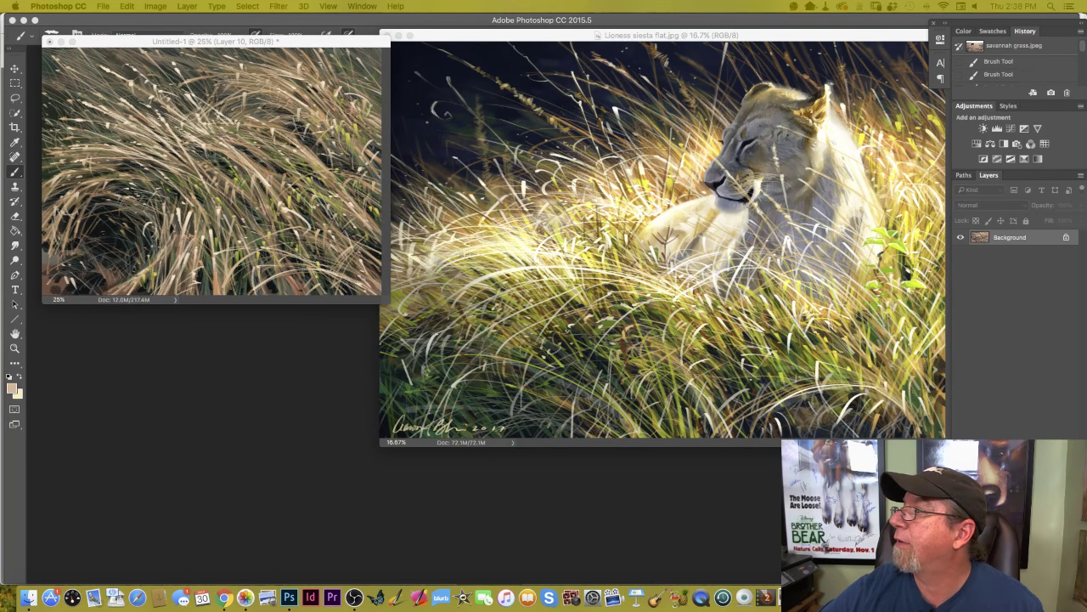
left_click_drag(610, 129, 542, 145)
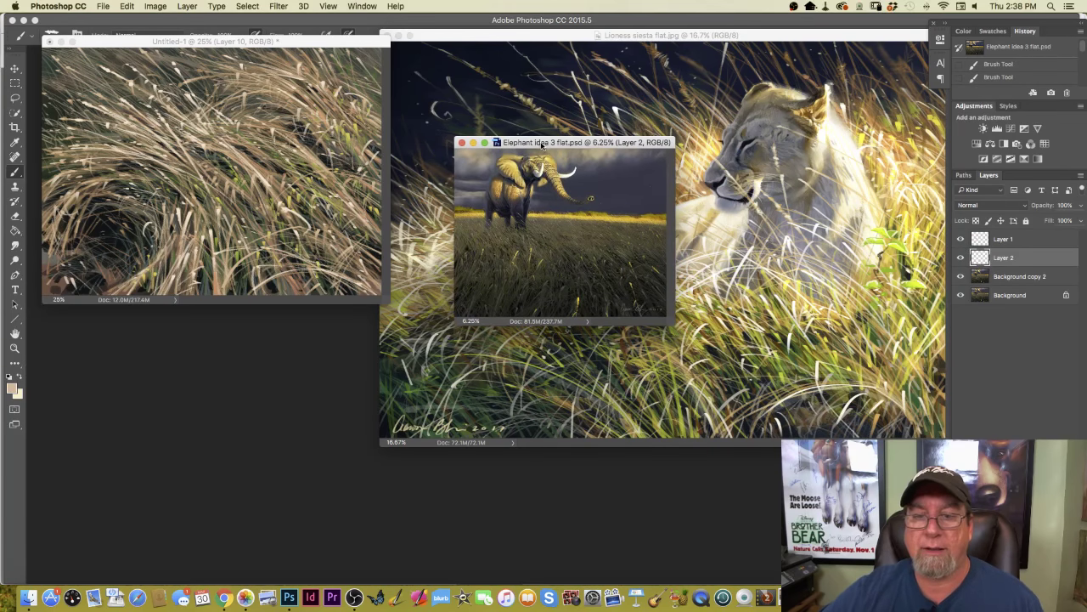
key("super+equal")
key("super+equal")
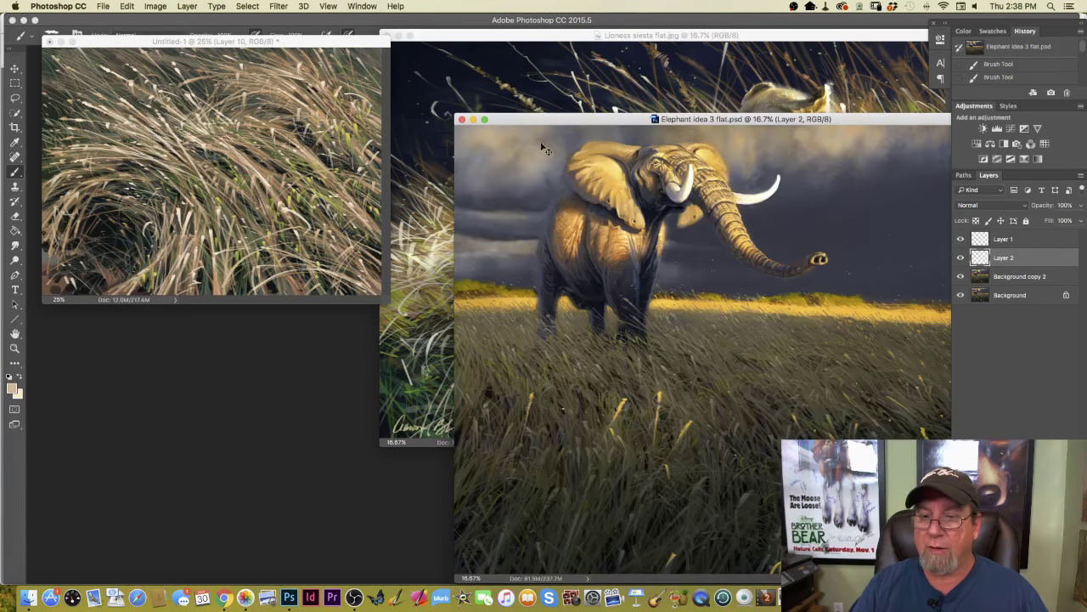
left_click_drag(552, 121, 439, 52)
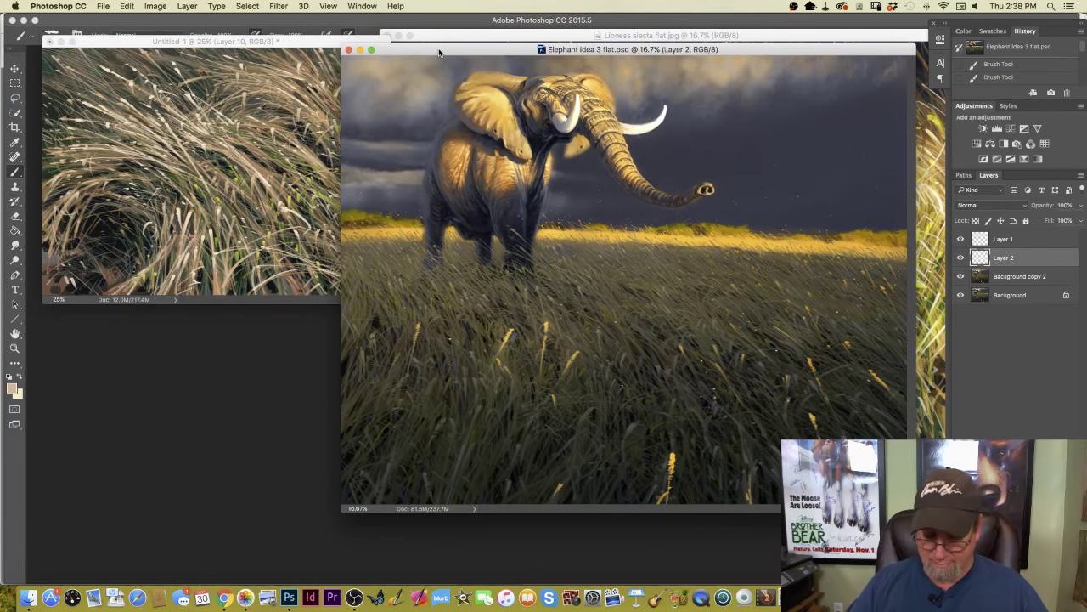
key("super+equal")
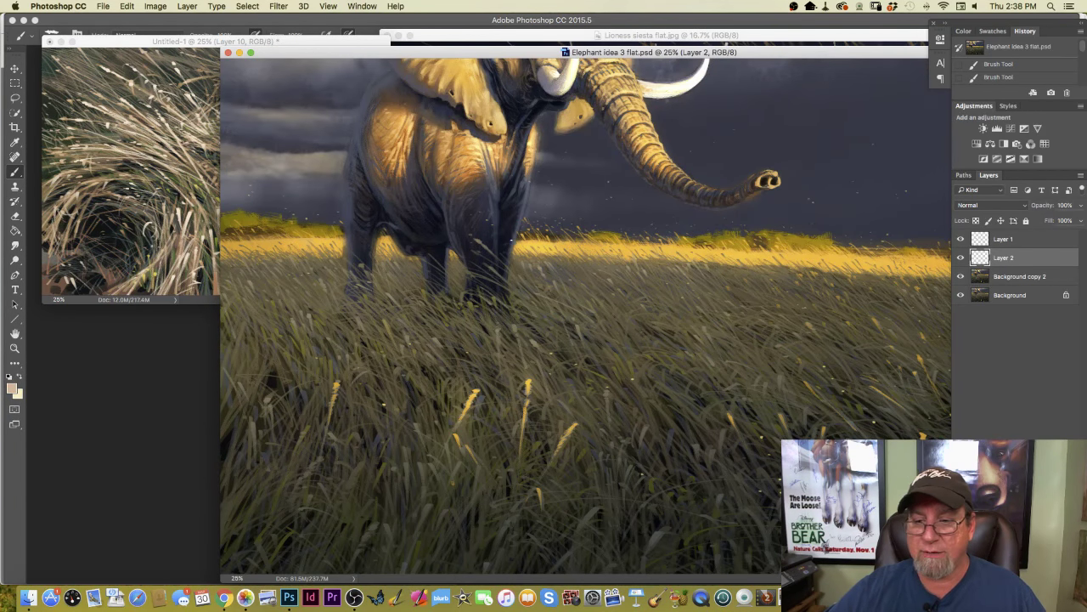
scroll(511, 240, "down", 3)
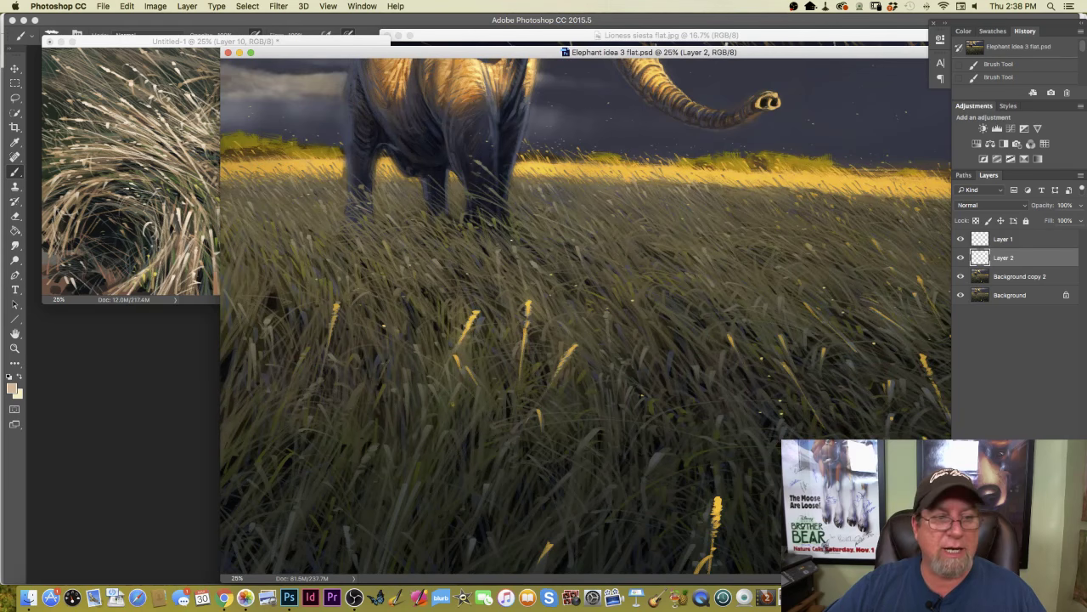
- Bring the grass painting's window in front of the elephant painting and show it in full-screen mode with the interface
left_click_drag(346, 53, 546, 77)
left_click_drag(245, 40, 531, 120)
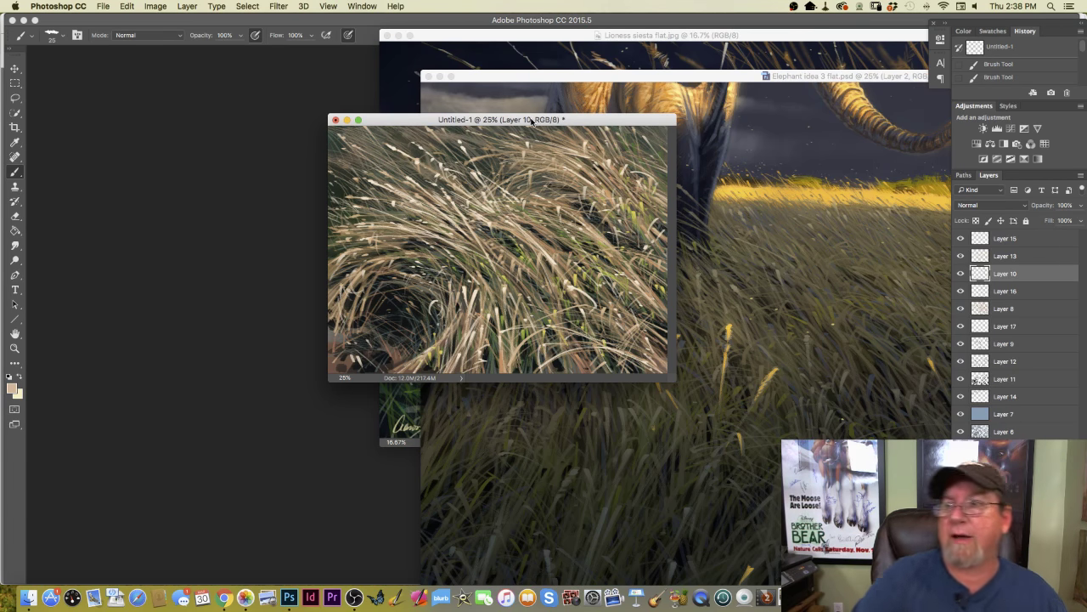
scroll(471, 136, "down", 1)
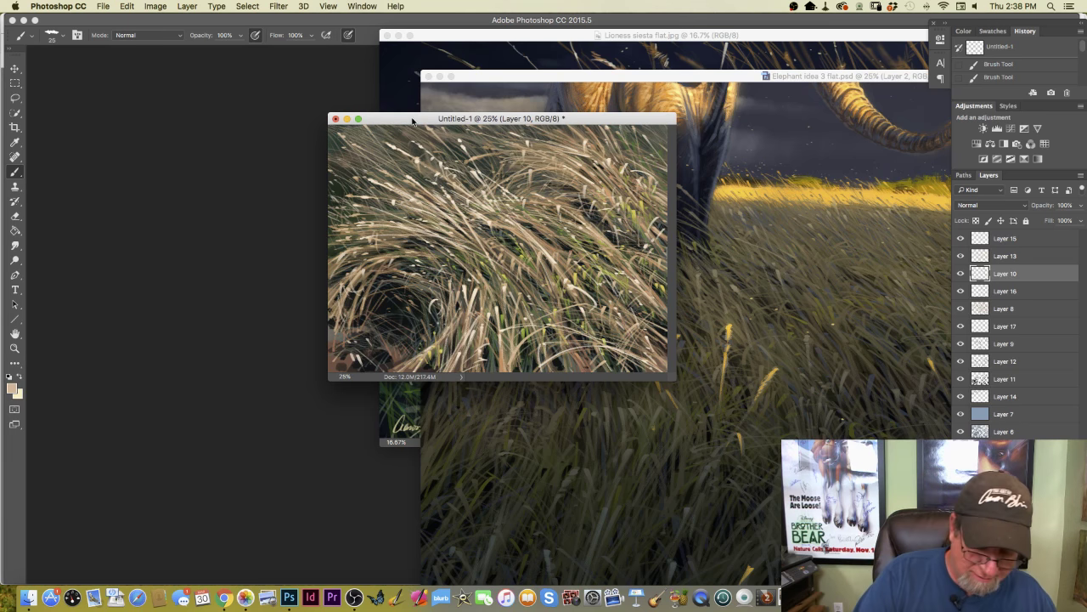
key("f")
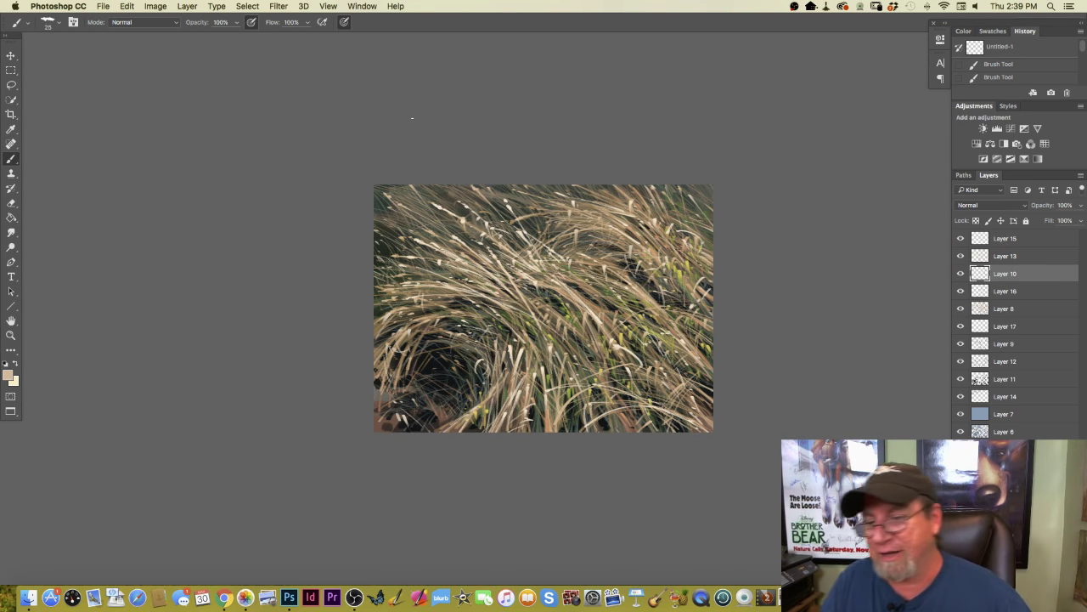
- Add a new layer above Layer 15 and set the foreground color to slate blue #6f7d95 for brush painting
key("alt+period")
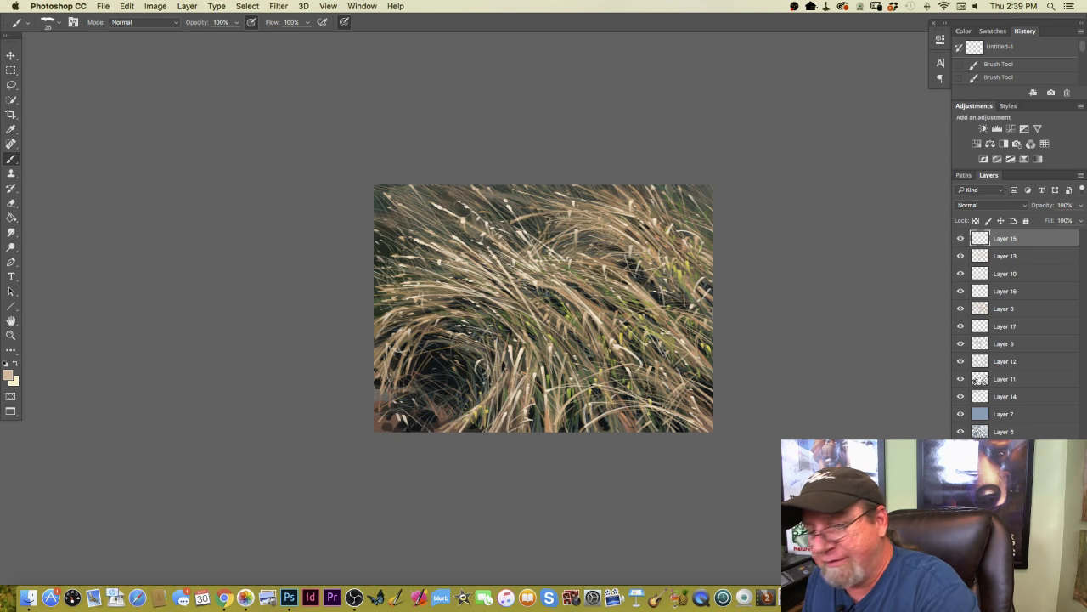
key("super+shift+alt+n")
left_click(8, 376)
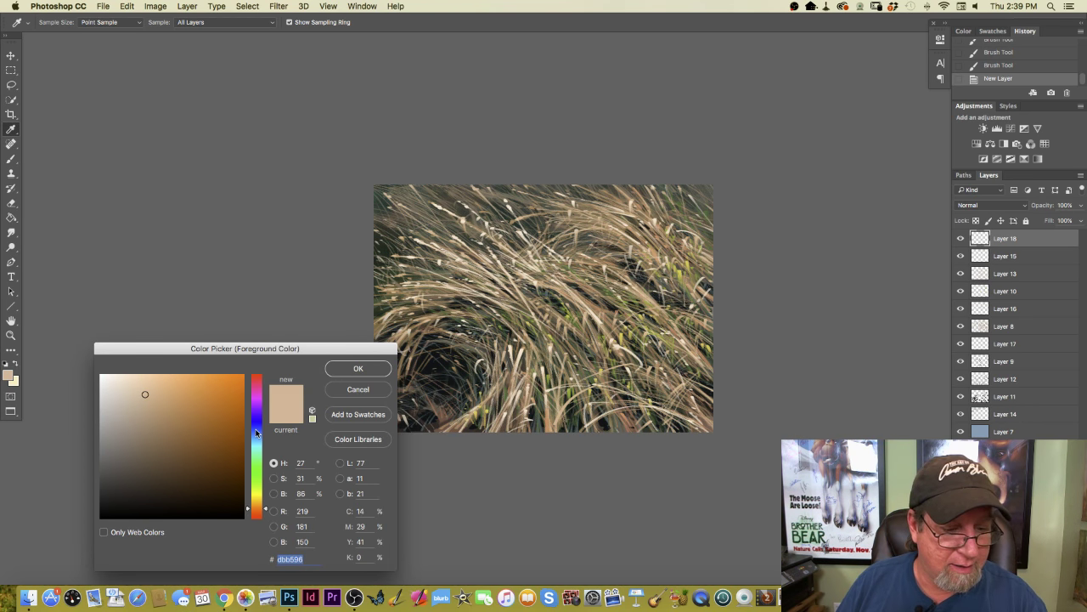
left_click(255, 433)
left_click(141, 430)
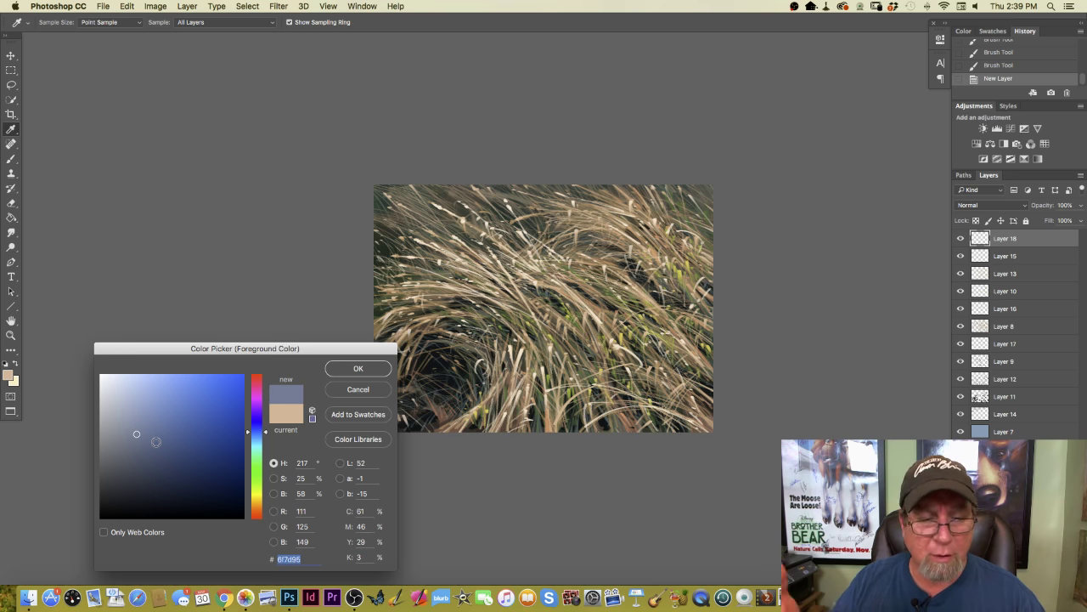
left_click(358, 369)
key("b")
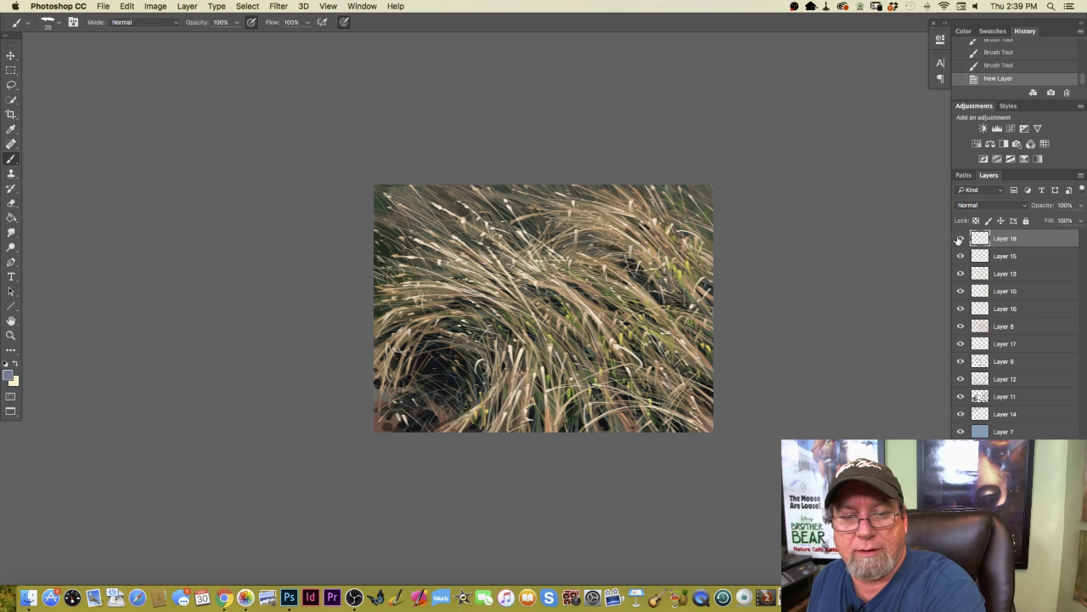
- Set the new layer's blend mode to Multiply and choose the textured 91 px brush, enlarged to 250 px
left_click(986, 204)
left_click(973, 239)
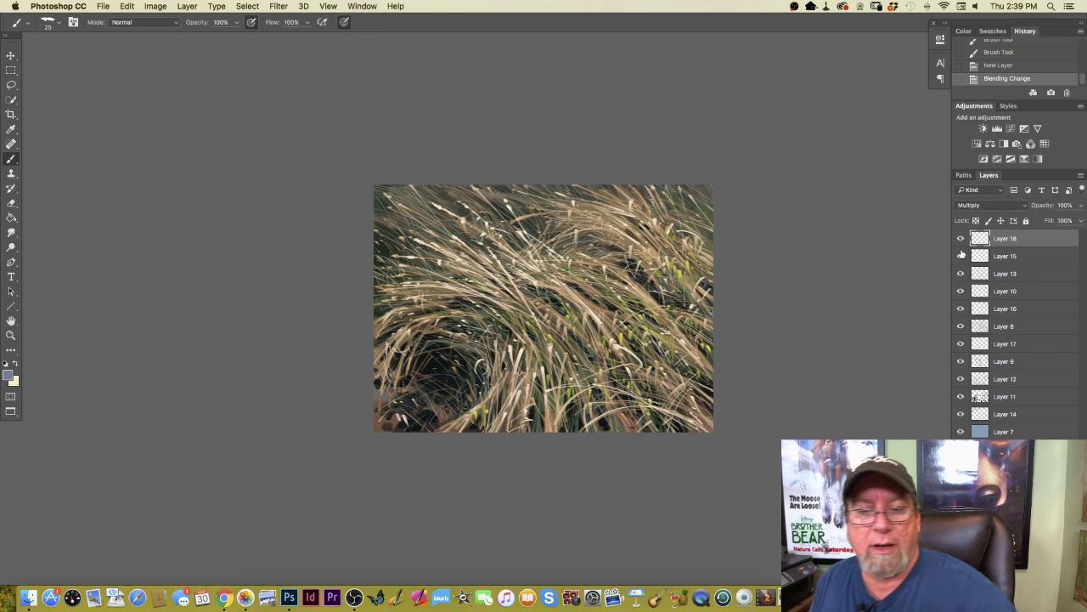
left_click(56, 26)
left_click(79, 290)
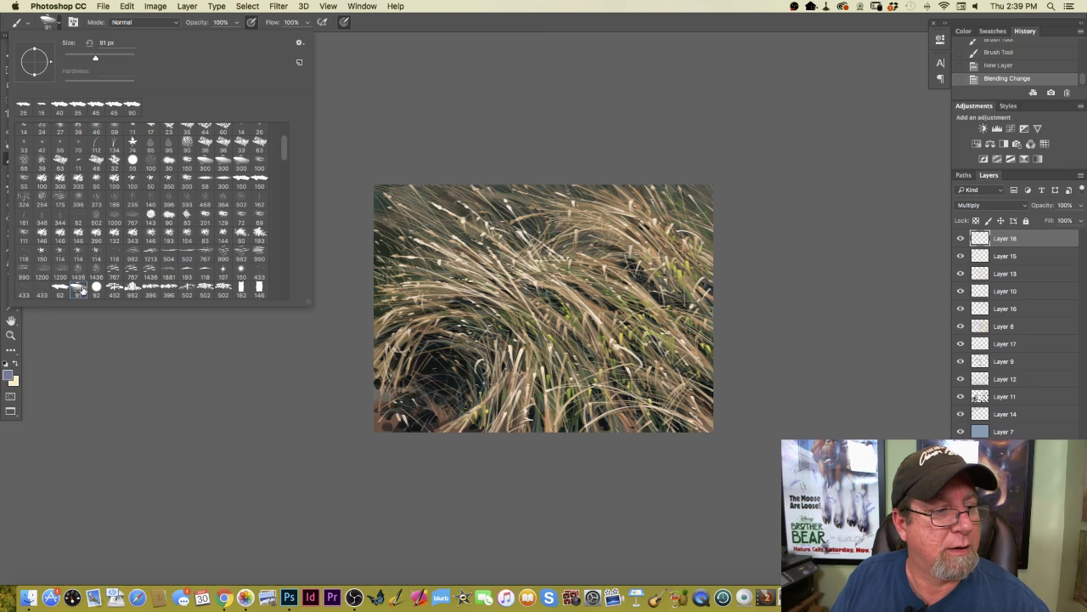
left_click(243, 374)
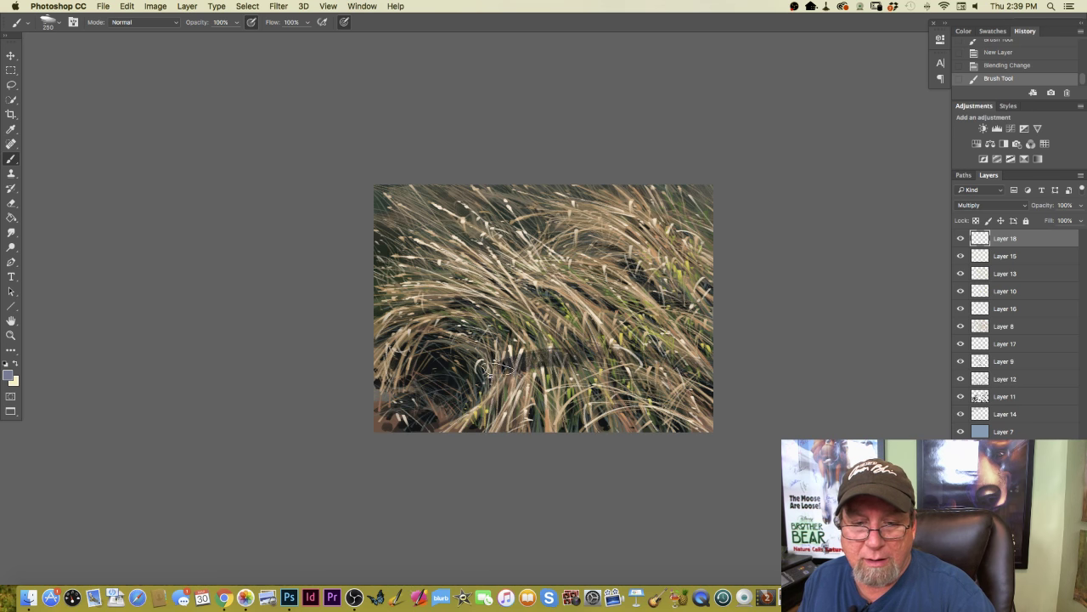
- Paint a broad horizontal slate-blue shadow across the lower third of the grass
left_click_drag(503, 365, 490, 367)
key("super+equal")
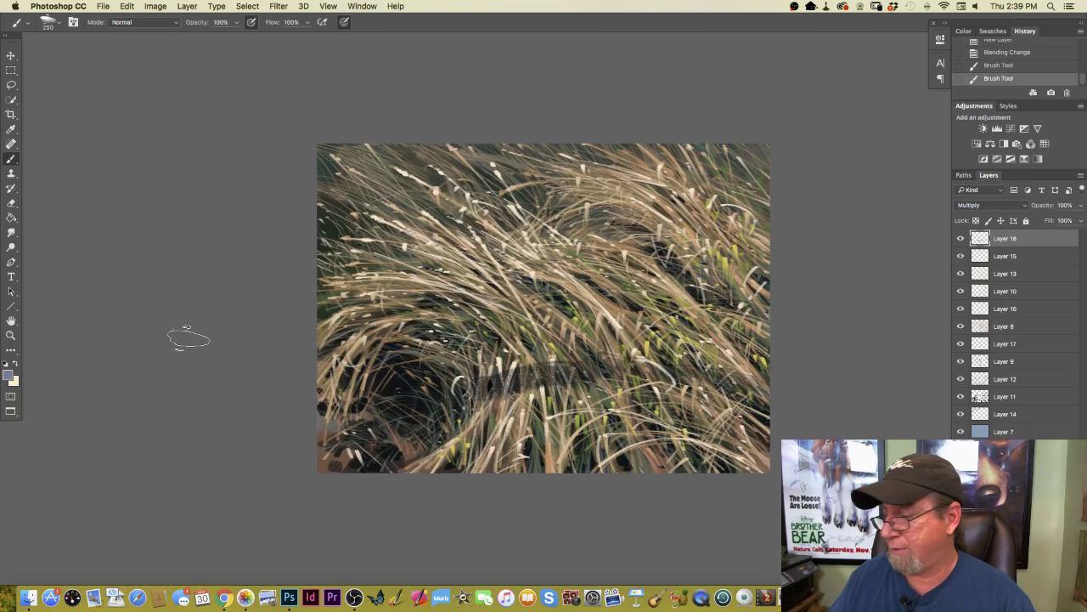
left_click(171, 329)
left_click_drag(195, 330, 128, 274)
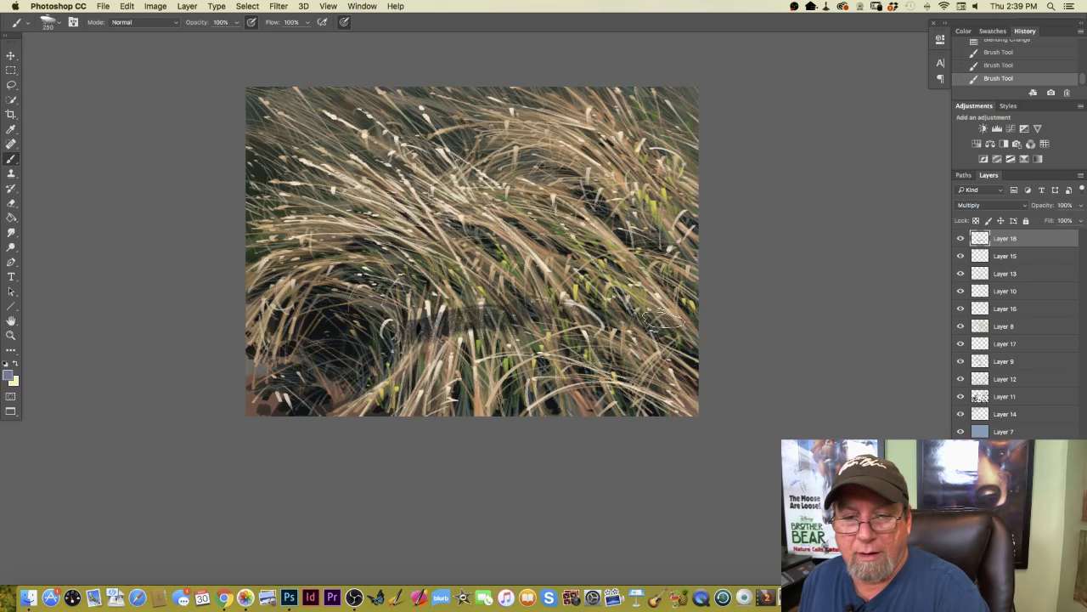
left_click_drag(710, 331, 579, 307)
mouse_move(684, 350)
left_mouse_down()
mouse_move(657, 324)
mouse_move(617, 319)
mouse_move(607, 330)
mouse_move(631, 388)
mouse_move(616, 410)
mouse_move(457, 326)
mouse_move(505, 391)
mouse_move(509, 416)
mouse_move(432, 365)
mouse_move(392, 357)
mouse_move(427, 416)
mouse_move(359, 398)
mouse_move(363, 380)
mouse_move(524, 321)
mouse_move(612, 305)
mouse_move(666, 315)
mouse_move(661, 299)
mouse_move(701, 309)
mouse_move(678, 297)
mouse_move(689, 312)
mouse_move(644, 298)
mouse_move(597, 306)
mouse_move(527, 291)
mouse_move(486, 305)
mouse_move(416, 303)
mouse_move(359, 327)
mouse_move(317, 313)
mouse_move(248, 324)
mouse_move(264, 315)
mouse_move(340, 330)
mouse_move(277, 329)
mouse_move(338, 385)
mouse_move(326, 401)
mouse_move(234, 389)
mouse_move(225, 411)
mouse_move(182, 417)
left_mouse_up()
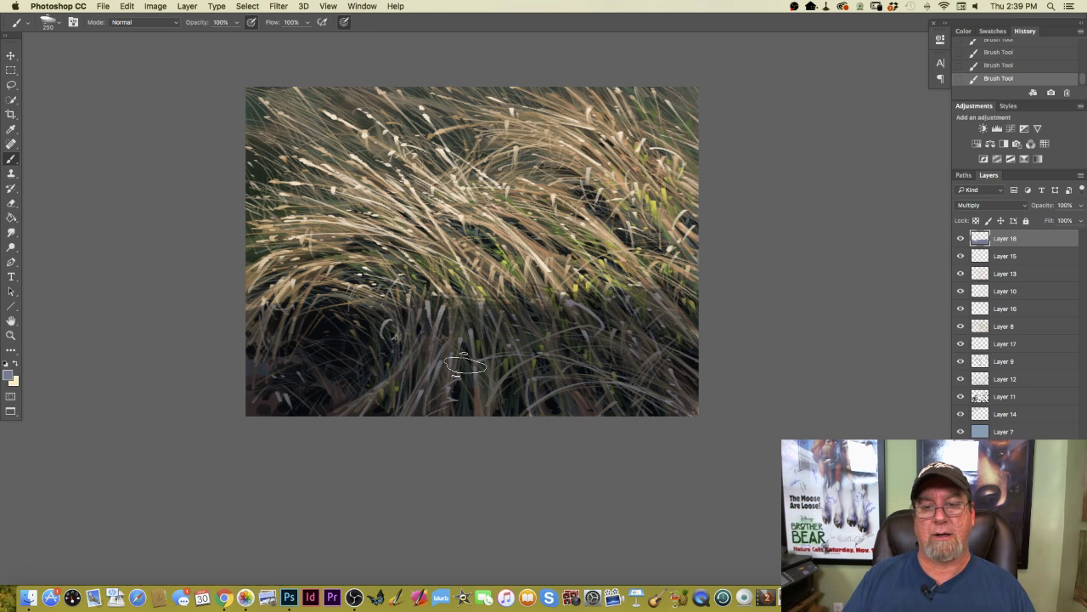
- Replace the horizontal shadow layer with a fresh one set to Multiply, starting a shadow at the painting's right edge
left_click_drag(1013, 250, 1068, 578)
left_click(1051, 577)
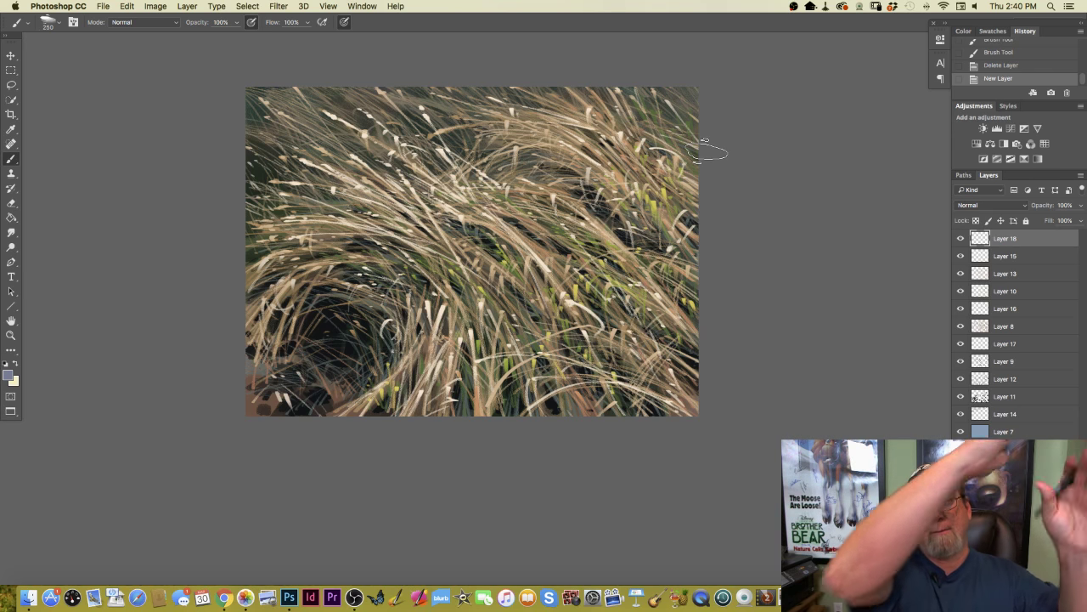
mouse_move(688, 167)
left_mouse_down()
mouse_move(662, 191)
mouse_move(705, 177)
left_mouse_up()
left_click(964, 205)
key("Return")
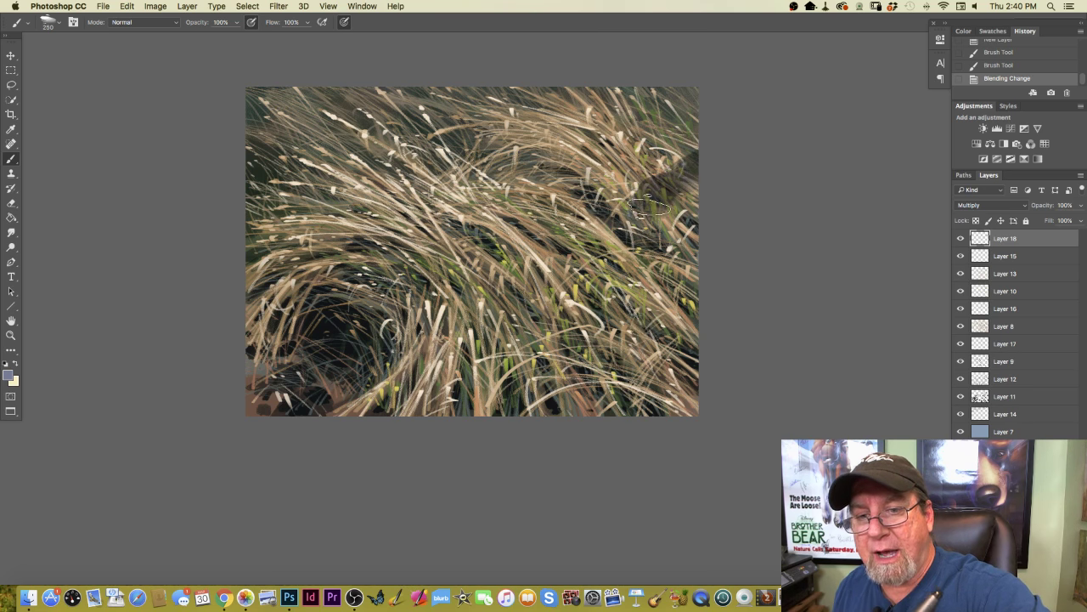
- Paint a diagonal slate-blue shadow from the right edge down over the lower grass, including the dark hollow at lower left
mouse_move(625, 231)
left_mouse_down()
mouse_move(533, 302)
mouse_move(486, 303)
mouse_move(432, 363)
mouse_move(676, 426)
mouse_move(648, 409)
mouse_move(626, 362)
mouse_move(609, 356)
mouse_move(585, 280)
mouse_move(558, 340)
mouse_move(493, 420)
mouse_move(490, 343)
mouse_move(437, 410)
mouse_move(426, 387)
mouse_move(321, 454)
left_mouse_up()
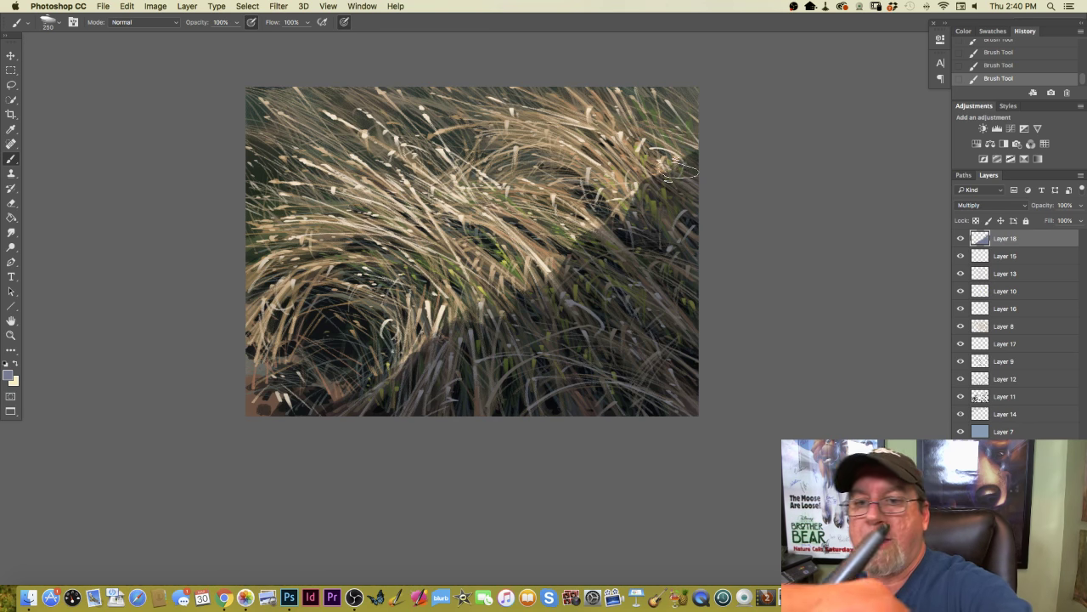
mouse_move(655, 170)
left_mouse_down()
mouse_move(630, 211)
mouse_move(637, 181)
mouse_move(624, 230)
mouse_move(591, 232)
mouse_move(568, 274)
mouse_move(567, 252)
mouse_move(566, 278)
mouse_move(558, 275)
mouse_move(569, 280)
mouse_move(545, 274)
mouse_move(572, 251)
mouse_move(521, 247)
mouse_move(511, 279)
mouse_move(541, 288)
mouse_move(555, 267)
mouse_move(574, 269)
mouse_move(597, 229)
mouse_move(629, 231)
left_mouse_up()
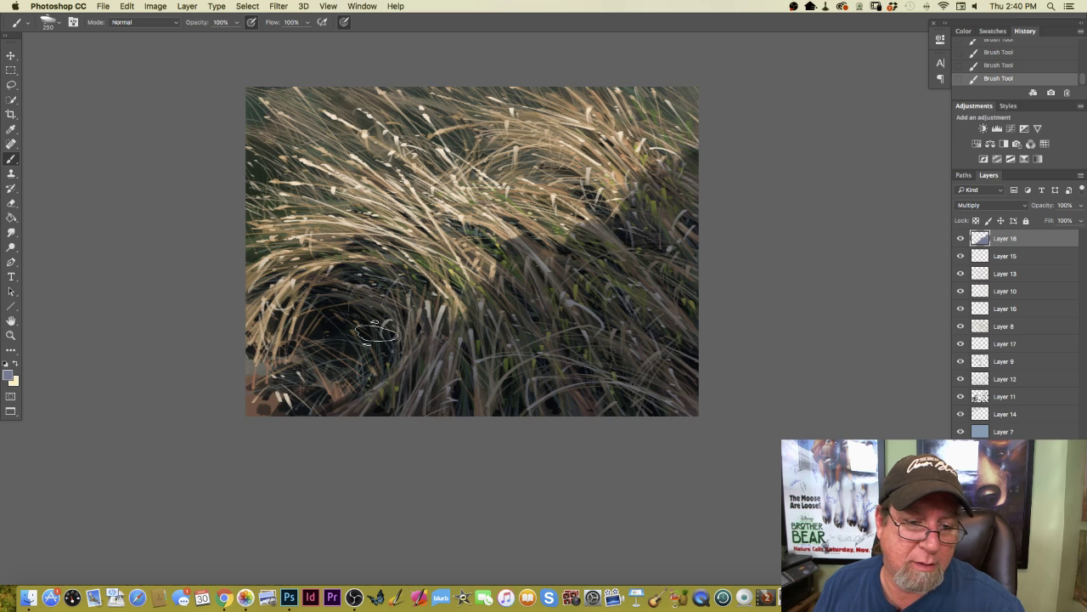
mouse_move(347, 291)
left_mouse_down()
mouse_move(299, 329)
mouse_move(282, 322)
mouse_move(357, 329)
left_mouse_up()
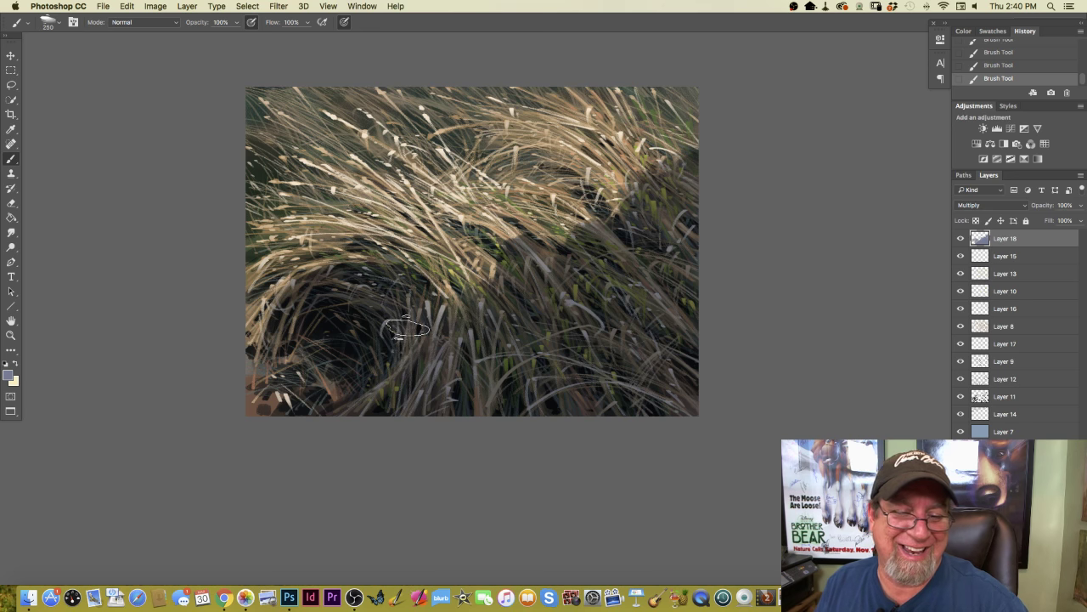
mouse_move(359, 421)
left_mouse_down()
mouse_move(312, 412)
mouse_move(281, 365)
mouse_move(257, 399)
mouse_move(265, 369)
mouse_move(249, 361)
mouse_move(270, 326)
mouse_move(242, 316)
left_mouse_up()
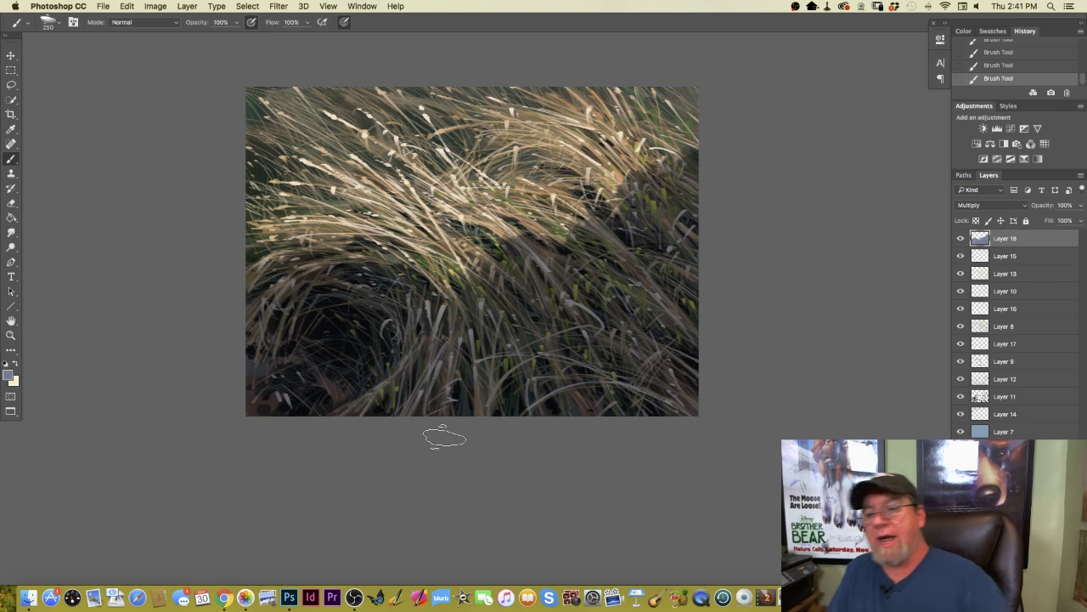
- Add a new layer in Overlay blend mode above the shadow and set the foreground color to warm orange #f7bc7d
key("super+shift+alt+n")
left_click(960, 205)
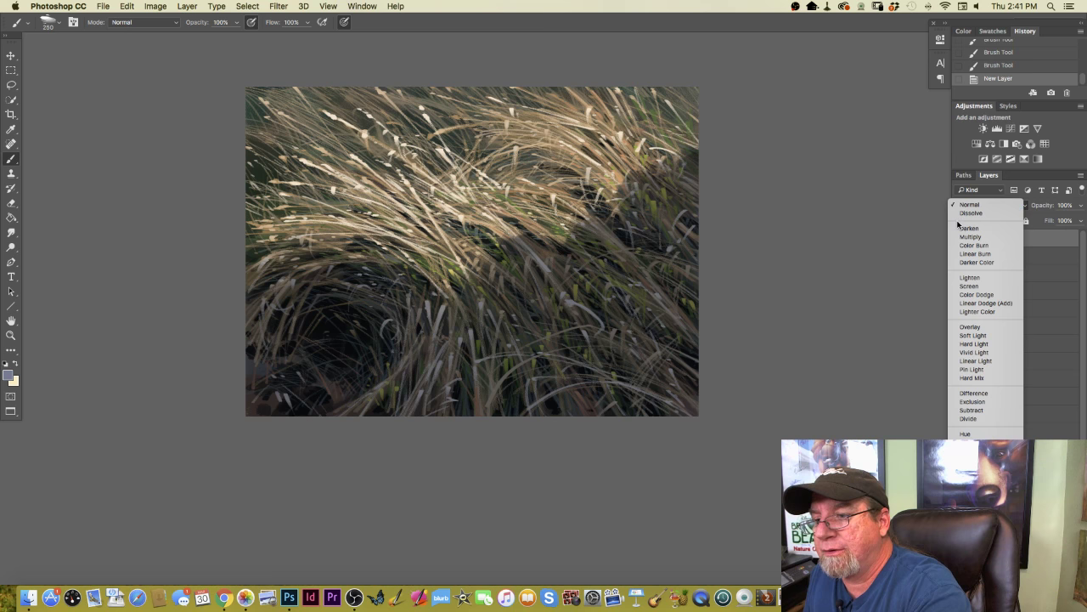
left_click(970, 326)
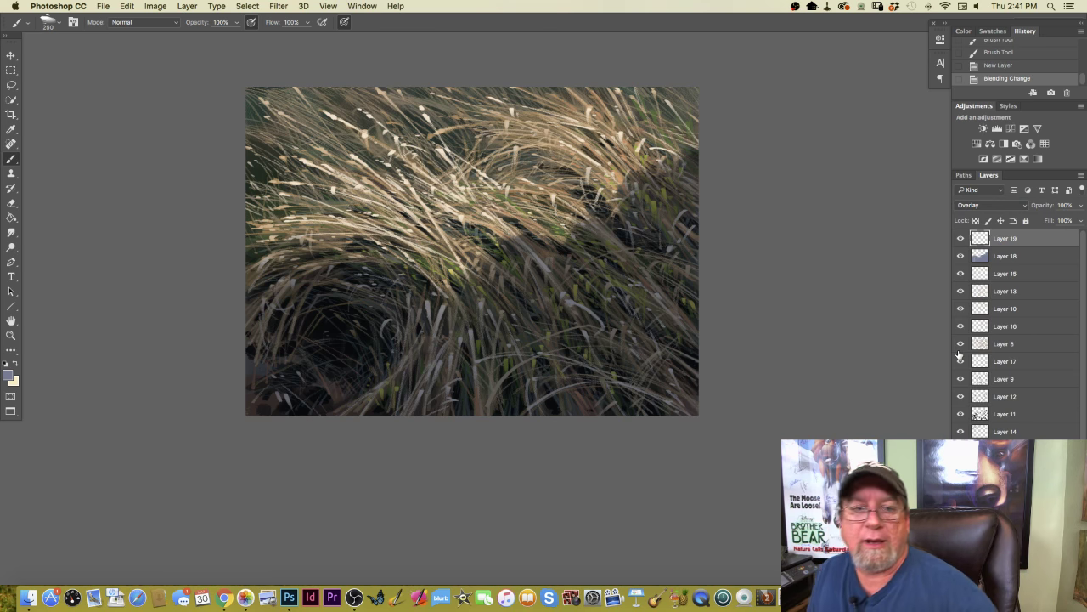
left_click(9, 374)
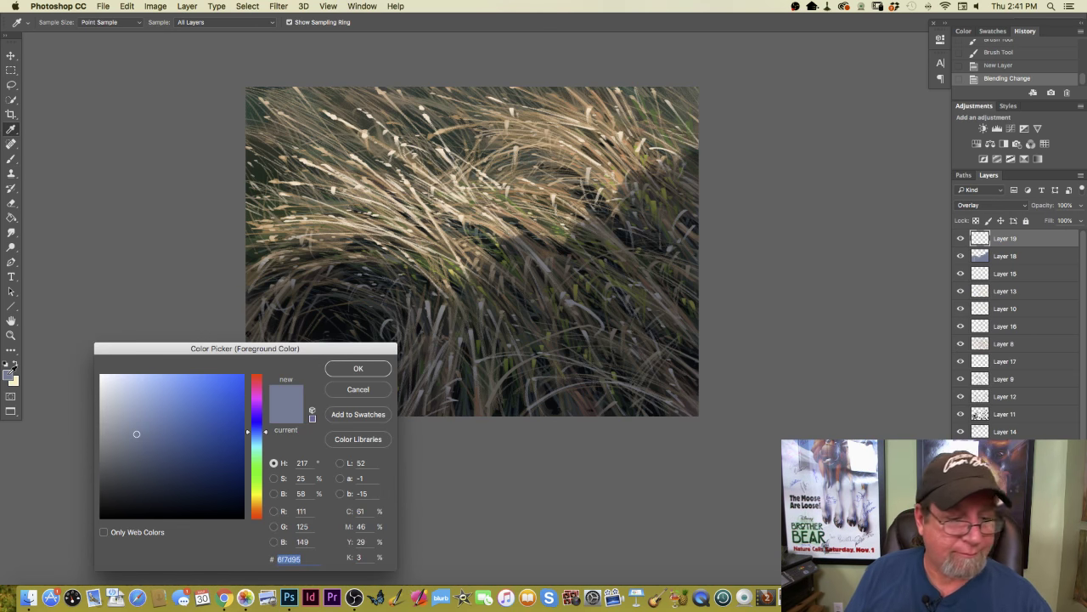
left_click(256, 502)
left_click(171, 377)
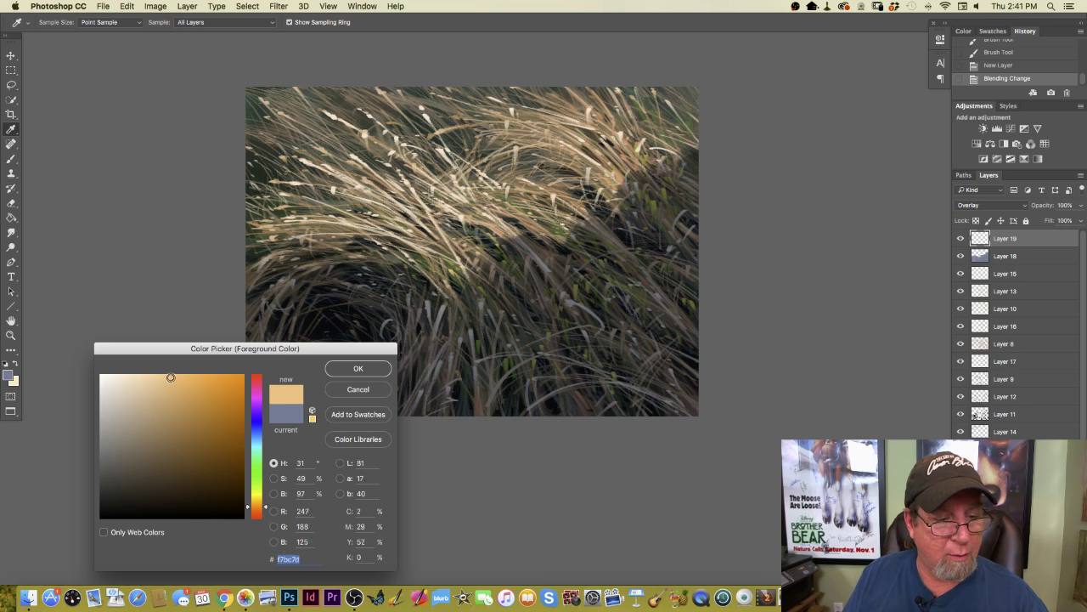
left_click(341, 371)
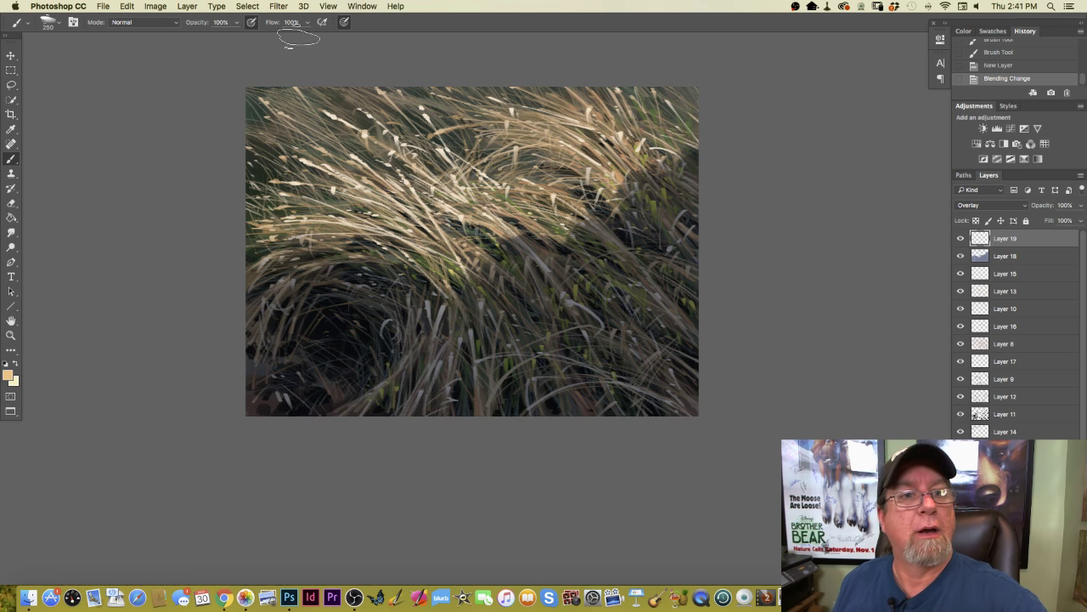
- Paint warm orange sunlight over the upper grass, strongest along the diagonal edge of the shadow
left_click(73, 21)
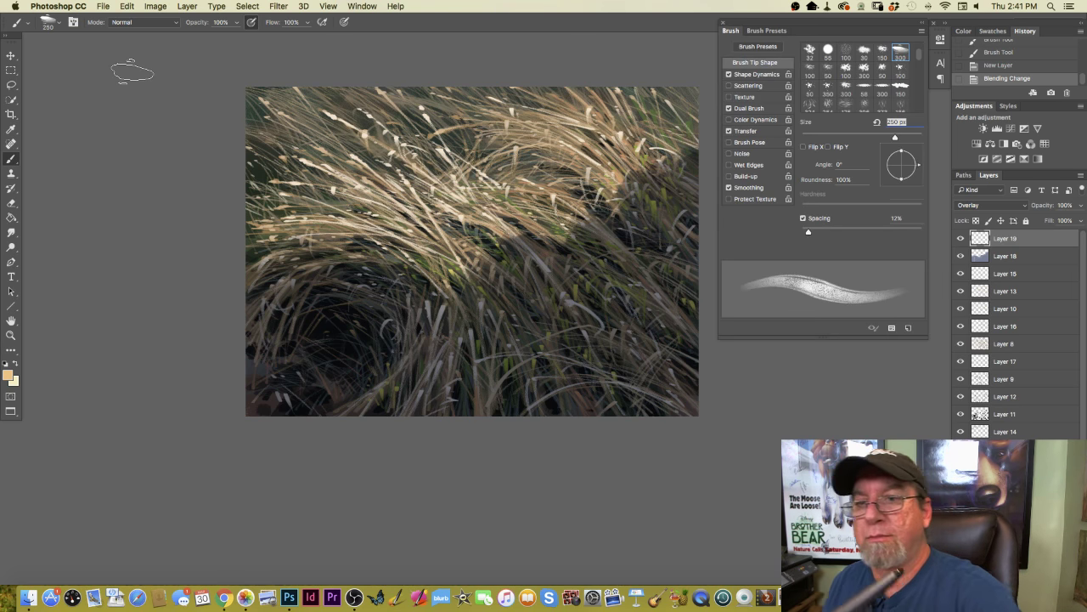
left_click(723, 23)
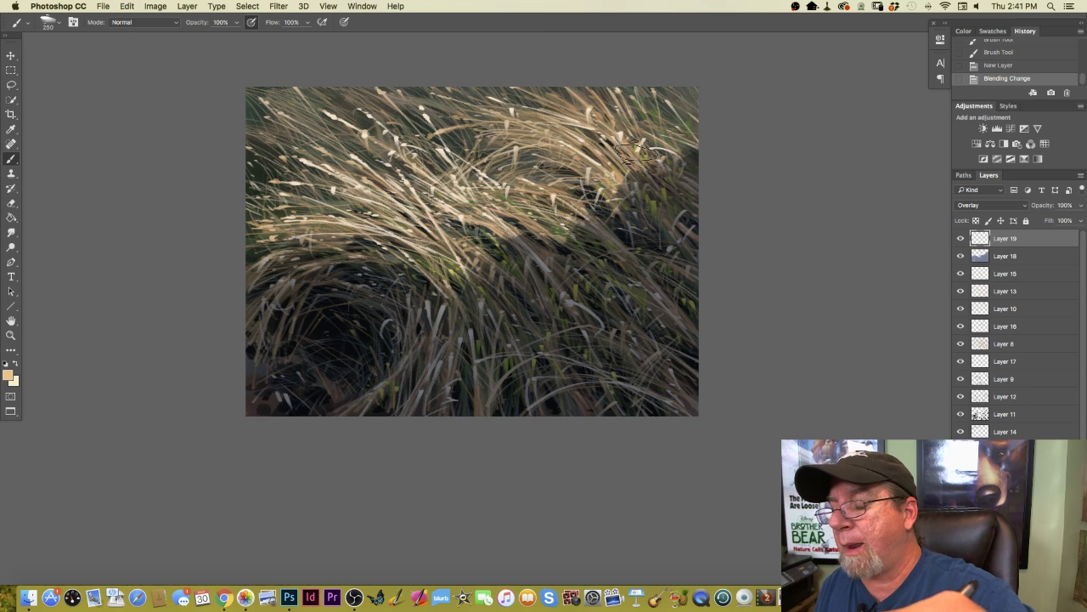
left_click_drag(624, 156, 597, 179)
mouse_move(638, 133)
left_mouse_down()
mouse_move(591, 170)
mouse_move(573, 170)
mouse_move(565, 127)
mouse_move(540, 138)
left_mouse_up()
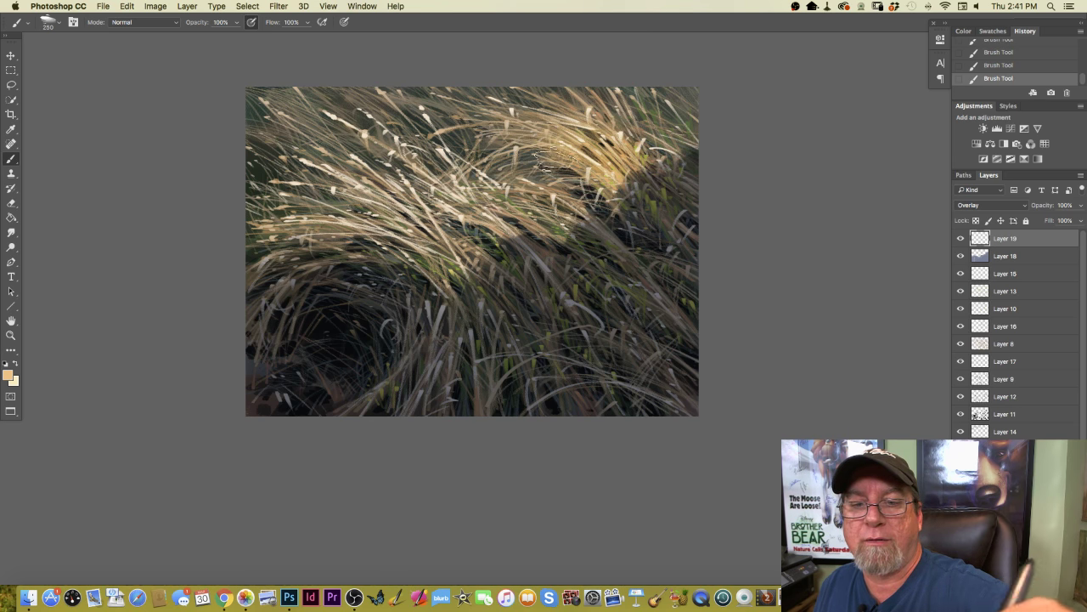
mouse_move(560, 210)
left_mouse_down()
mouse_move(524, 225)
mouse_move(463, 181)
left_mouse_up()
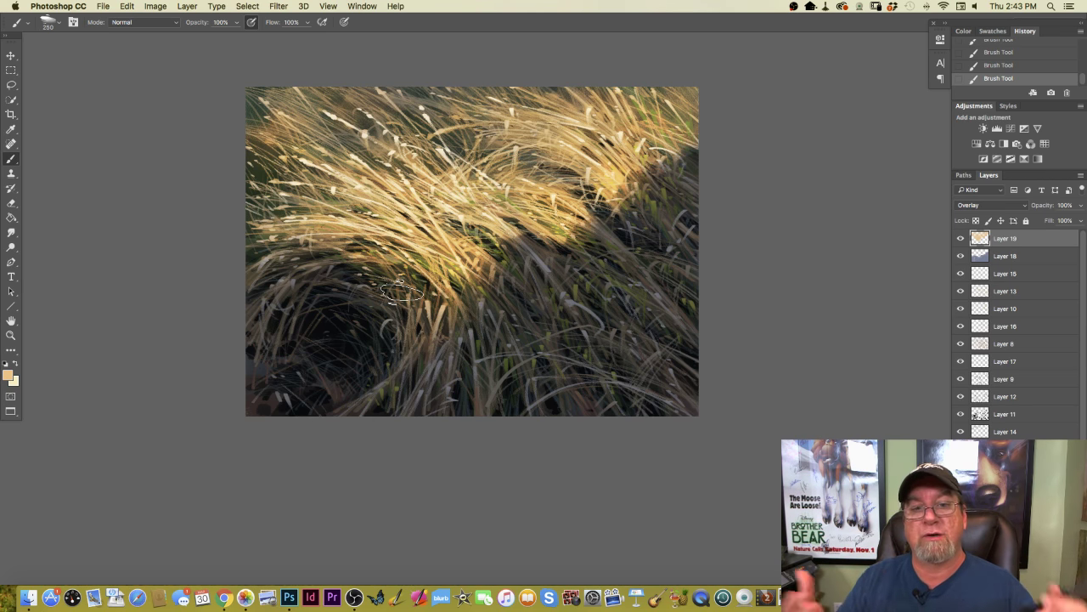
- Add a new layer above the sunlight layer and set the foreground color to muted blue #7b89b2
key("super+shift+alt+n")
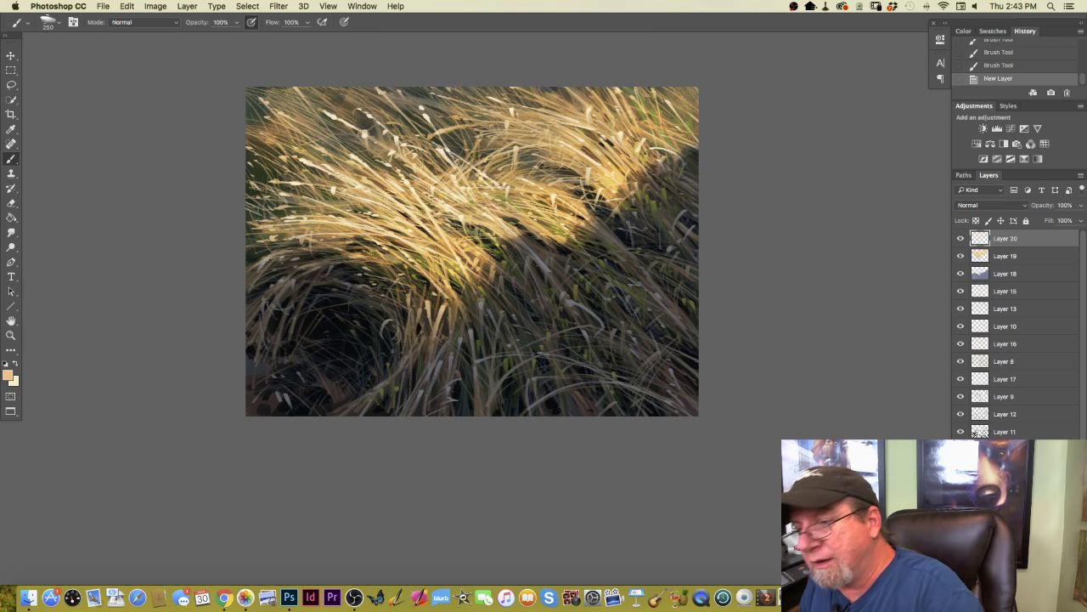
left_click(8, 376)
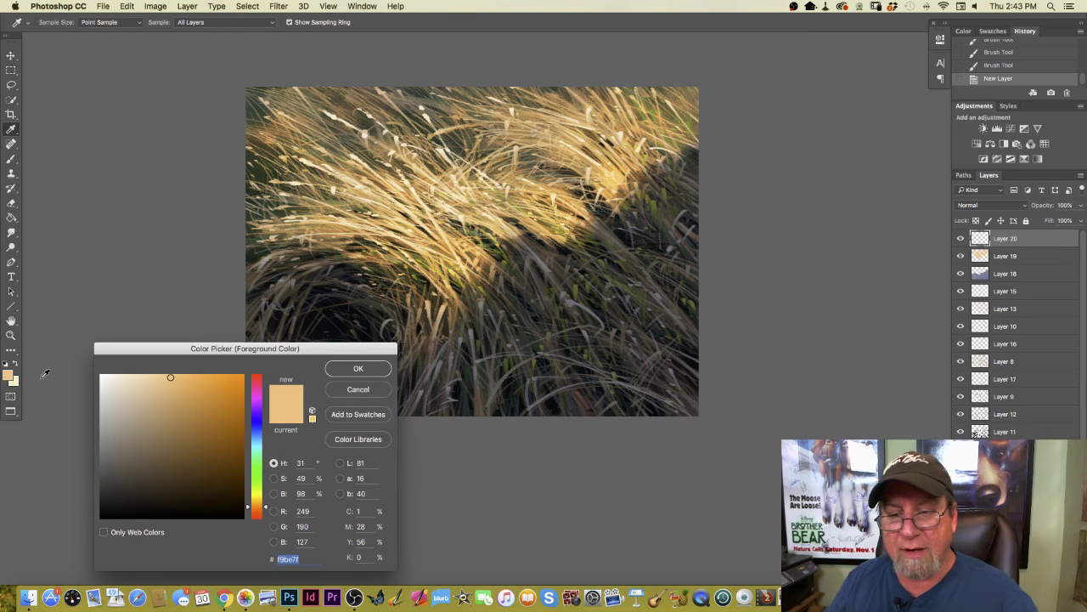
left_click(597, 321)
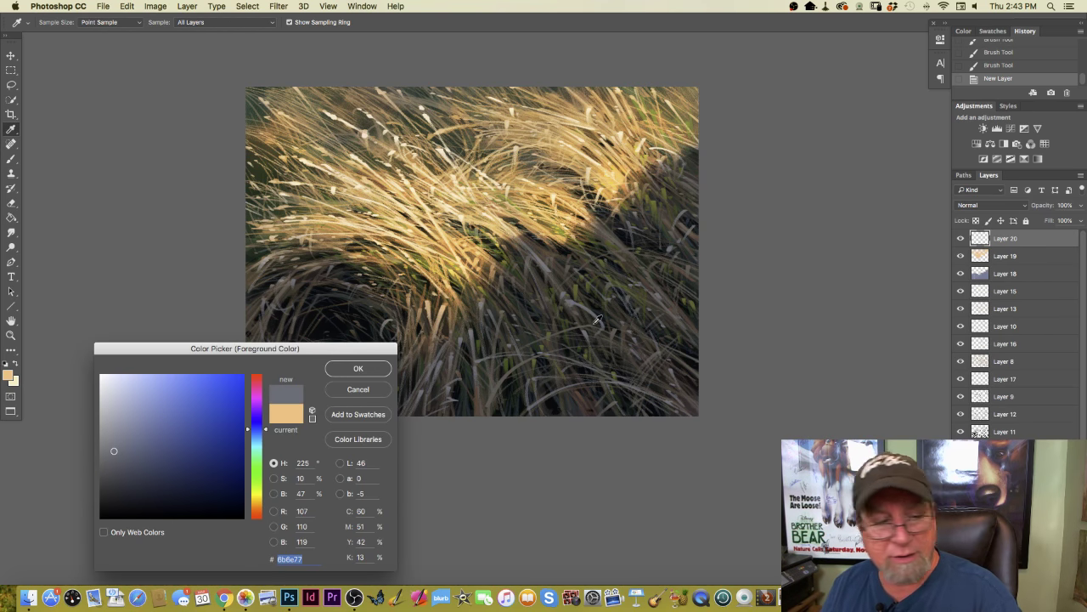
left_click(136, 424)
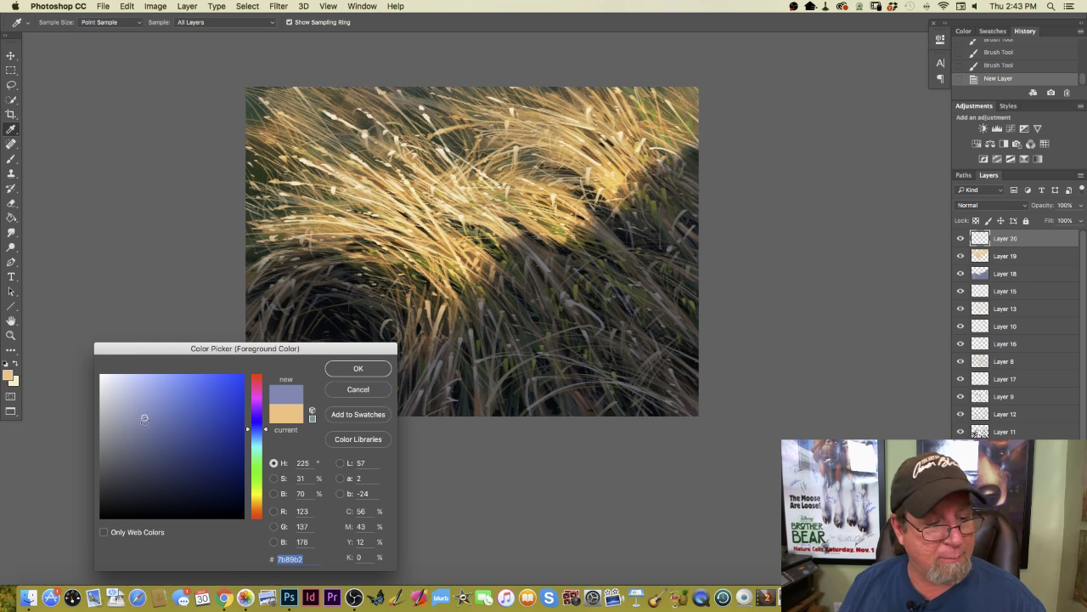
left_click(329, 378)
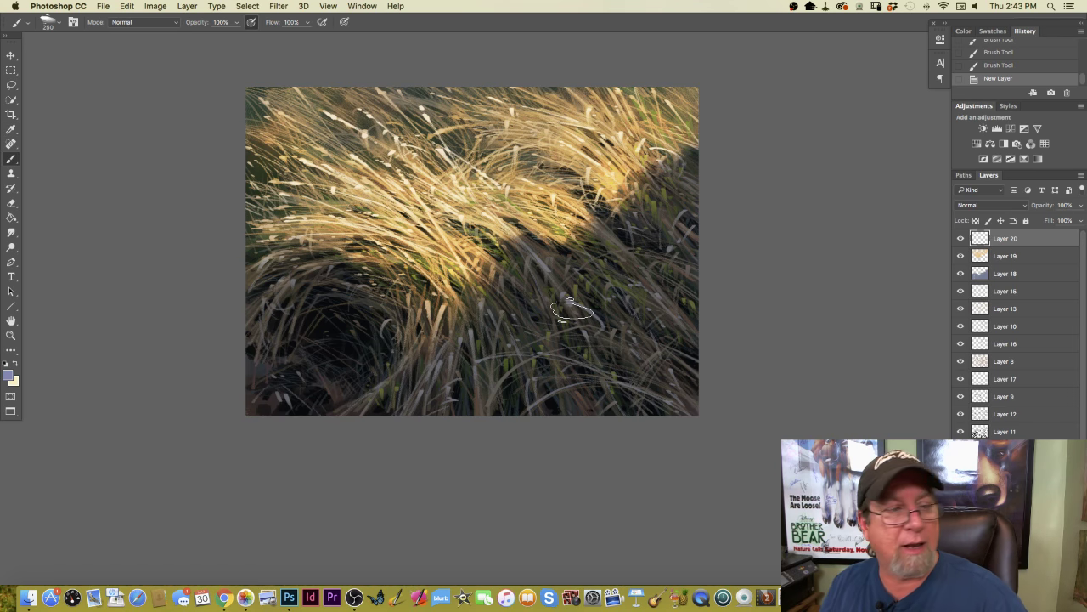
- Paint cool blue blades over the shadowed lower-right grass with a textured brush at size 30, and lower the layer's opacity to 63%
left_click(49, 22)
left_click(61, 290)
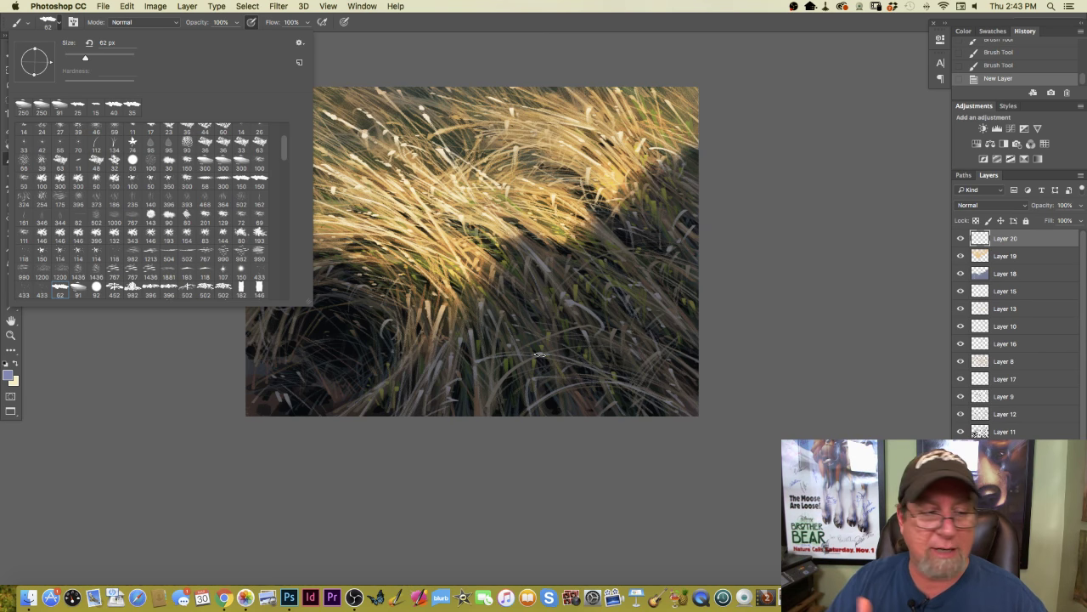
left_click(337, 446)
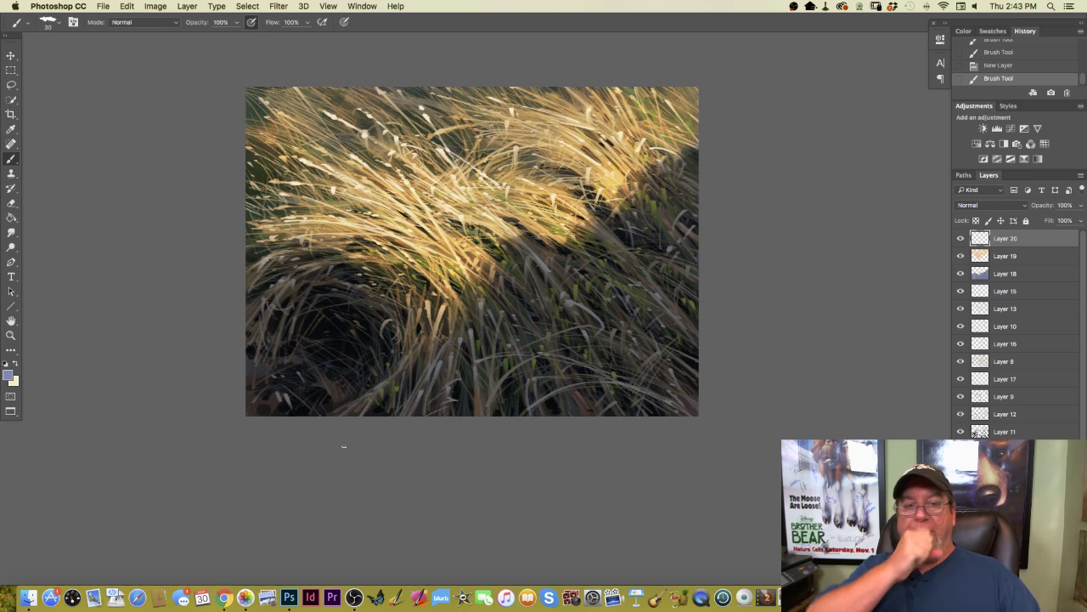
left_click(571, 301)
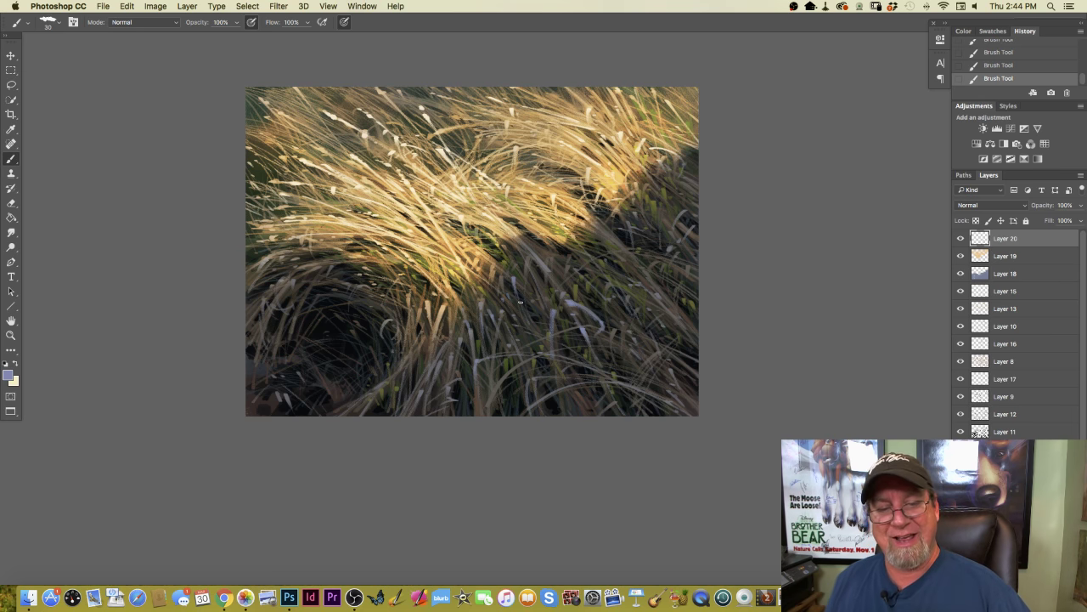
left_click(9, 373)
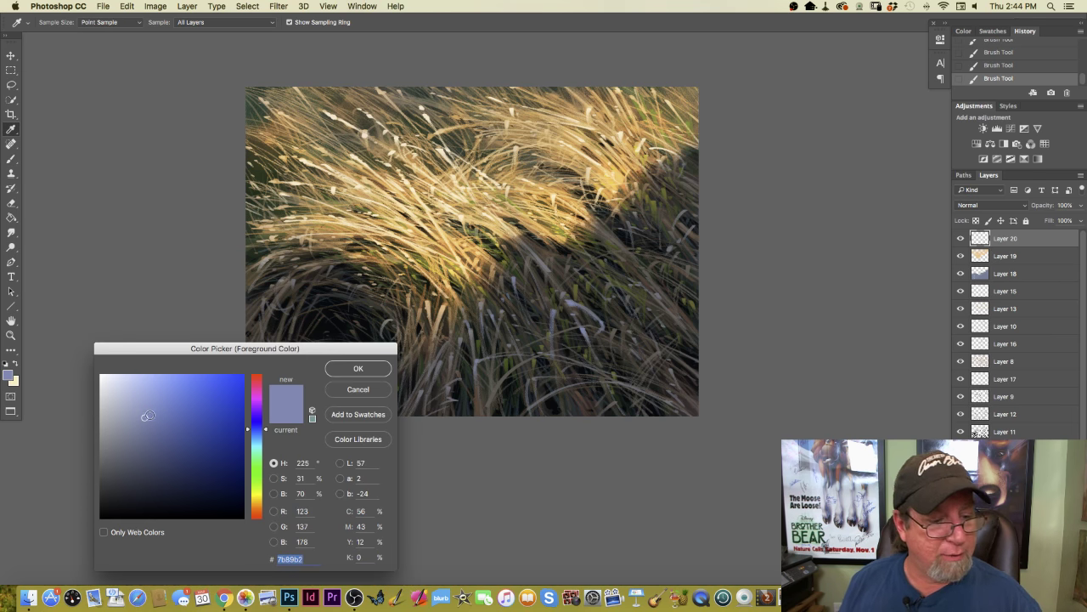
left_click(333, 370)
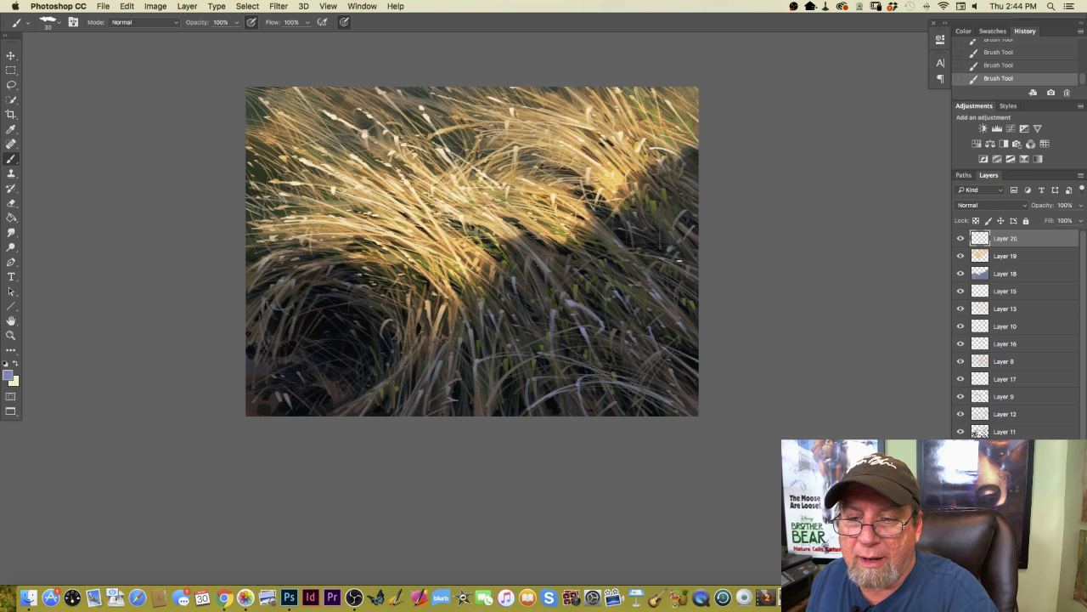
left_click_drag(685, 211, 671, 242)
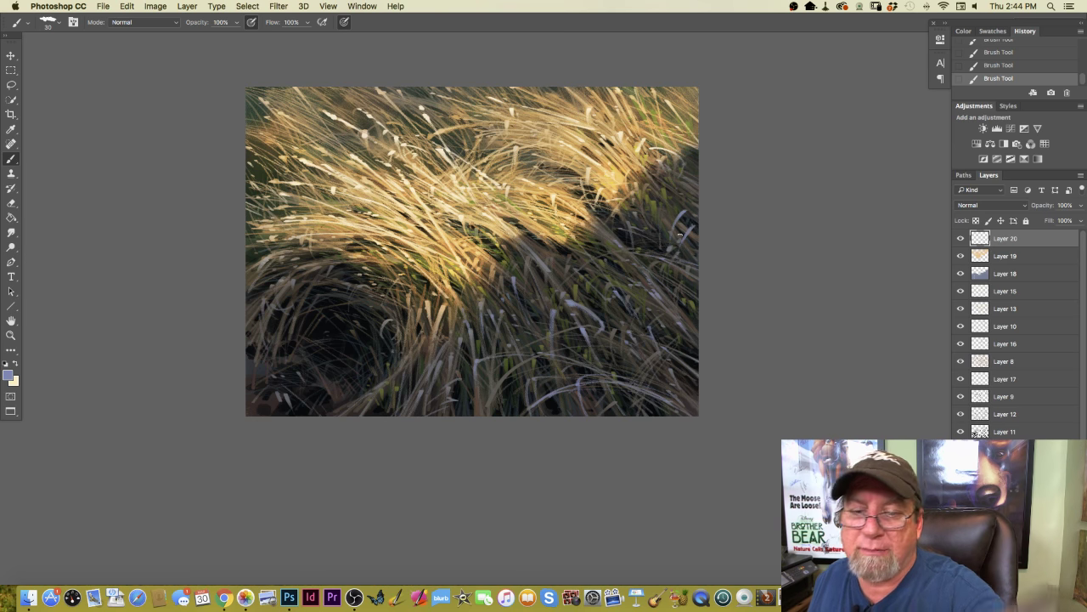
left_click_drag(669, 241, 676, 274)
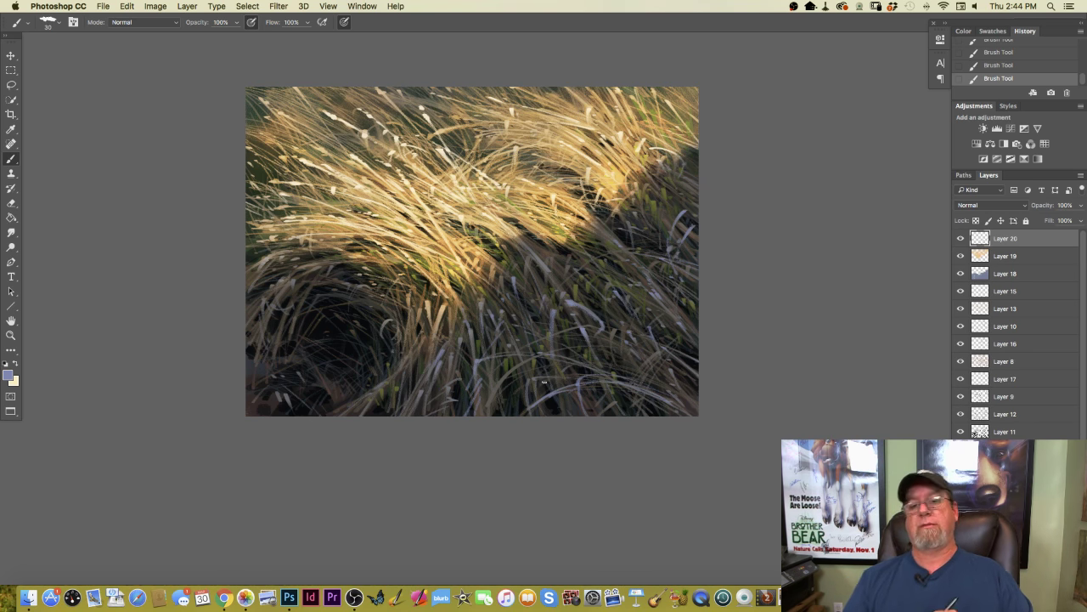
left_click(1081, 204)
left_click_drag(1077, 220, 1064, 225)
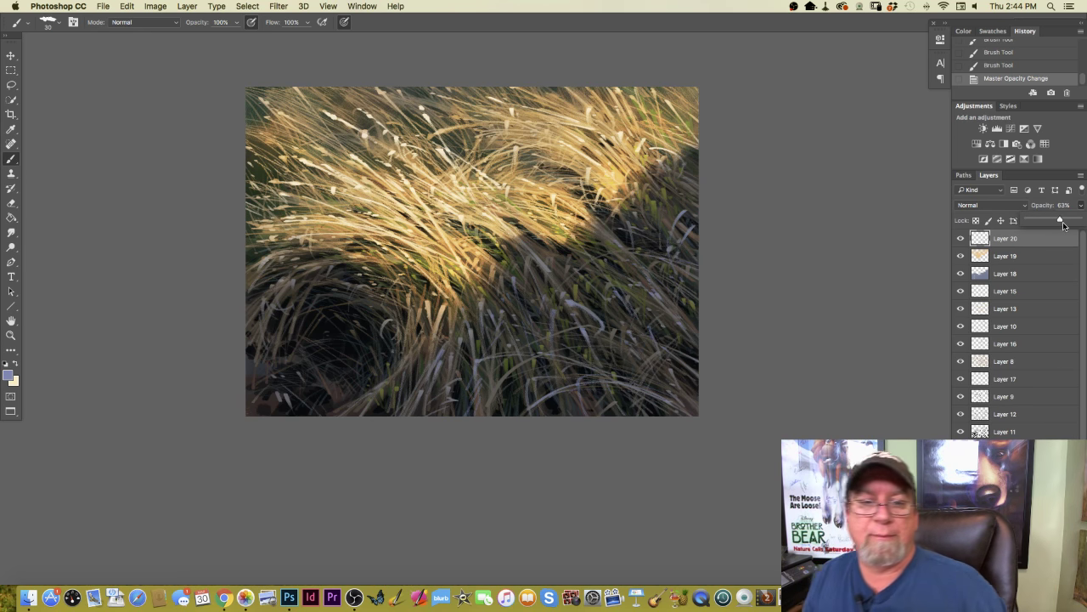
- Set the foreground color to bright yellow #fde24a, starting from a color sampled in the sunlit grass
left_click(8, 375)
left_click(557, 190)
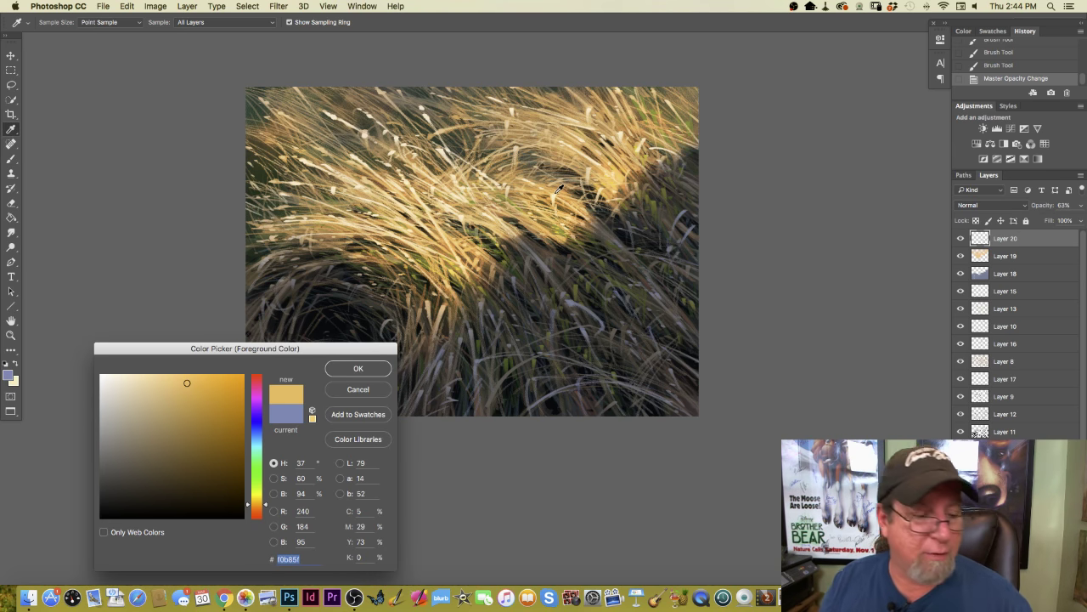
left_click_drag(257, 503, 257, 499)
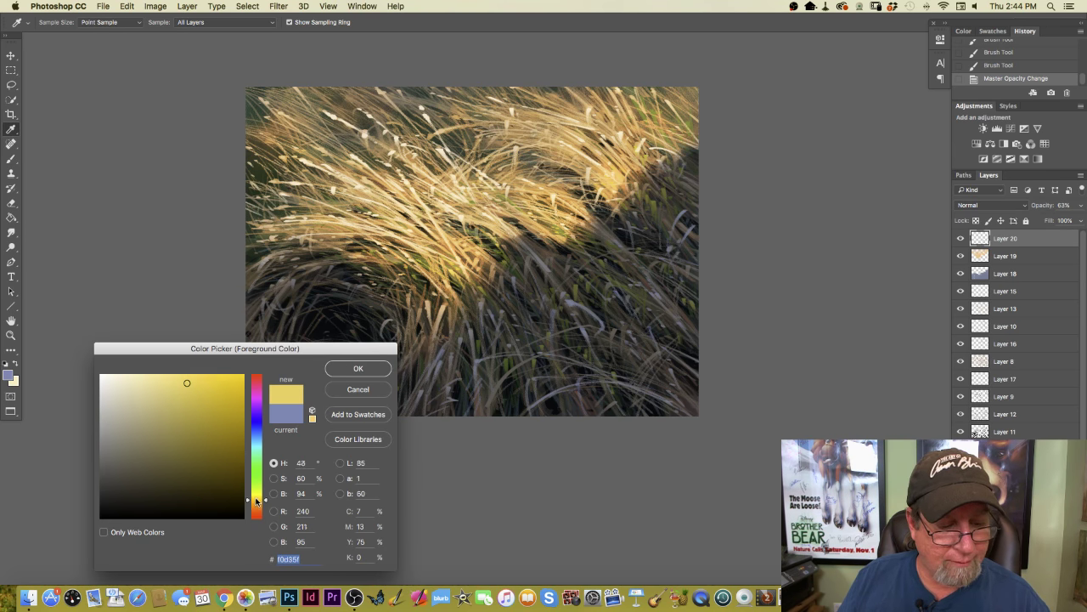
left_click(199, 374)
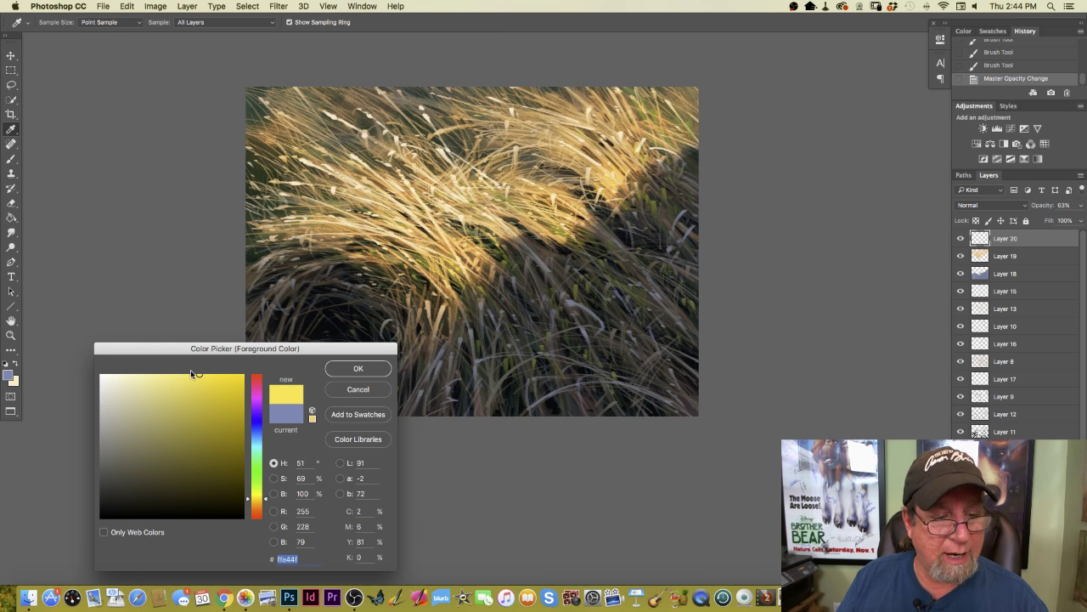
left_click(352, 371)
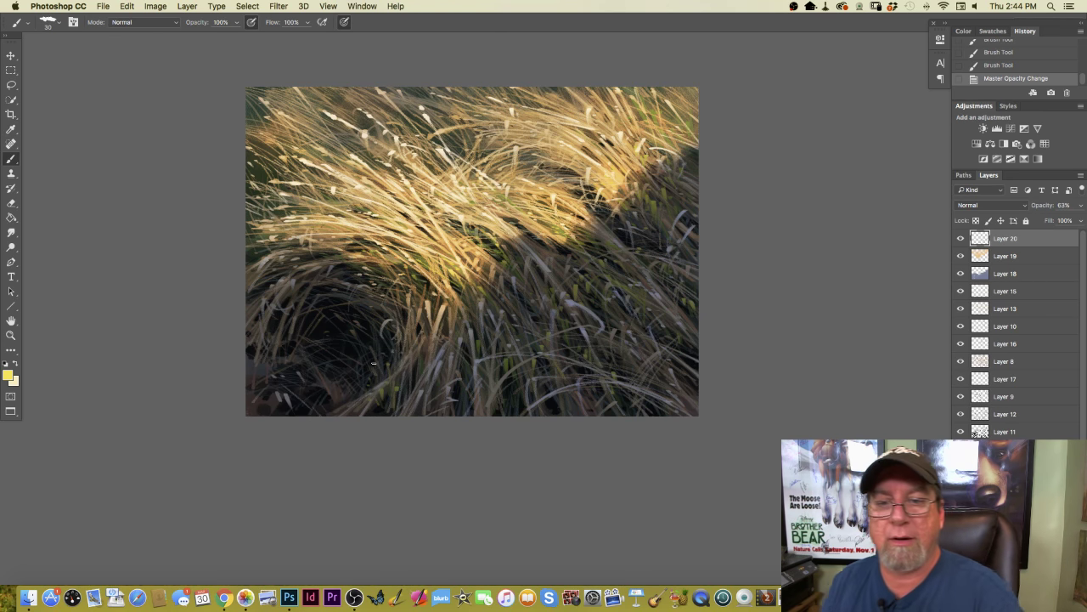
- Dab yellow accents on the brightest clump beside the shadow edge at upper right, continuing on a new layer
left_click(609, 179)
left_click(611, 176)
left_click(612, 173)
left_click(610, 174)
key("super+shift+alt+n")
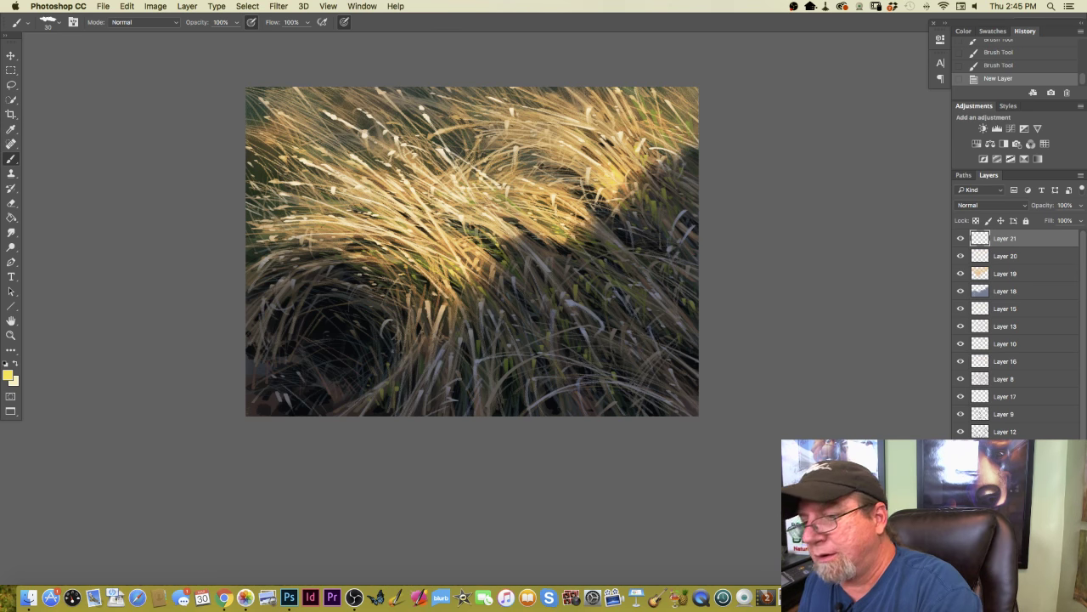
left_click(609, 174)
left_click(612, 177)
left_click(611, 175)
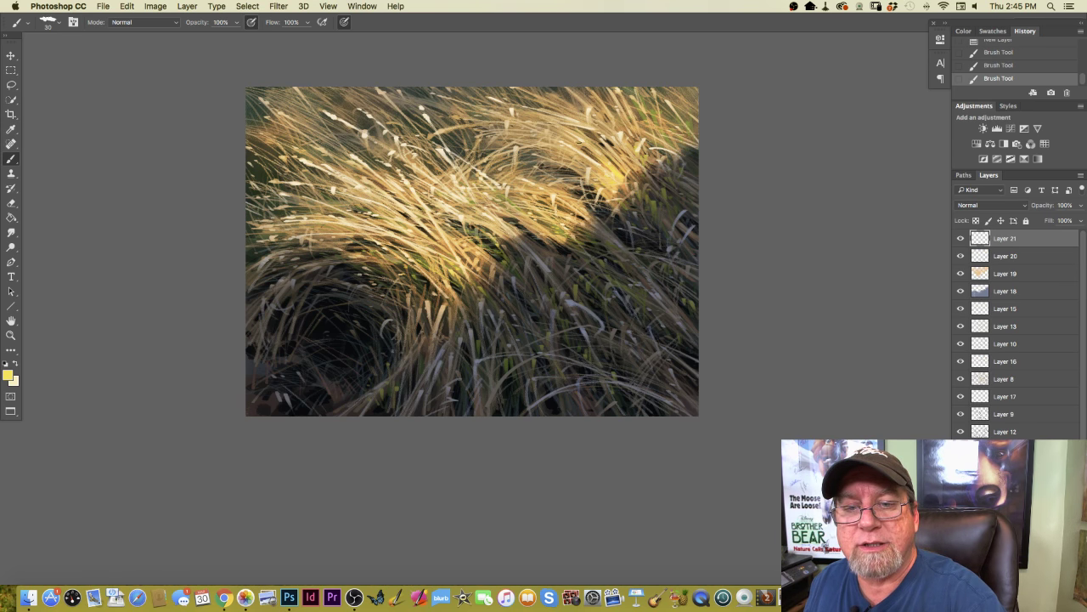
- Paint thin yellow blades throughout the sunlit upper grass, keeping the same yellow foreground color
left_click(582, 143)
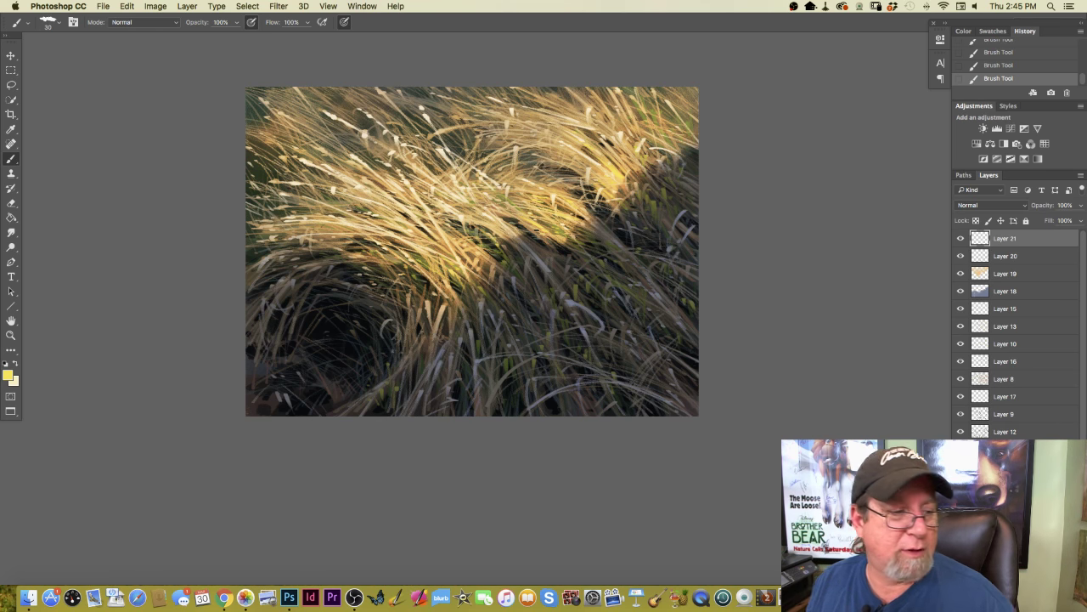
left_click(9, 374)
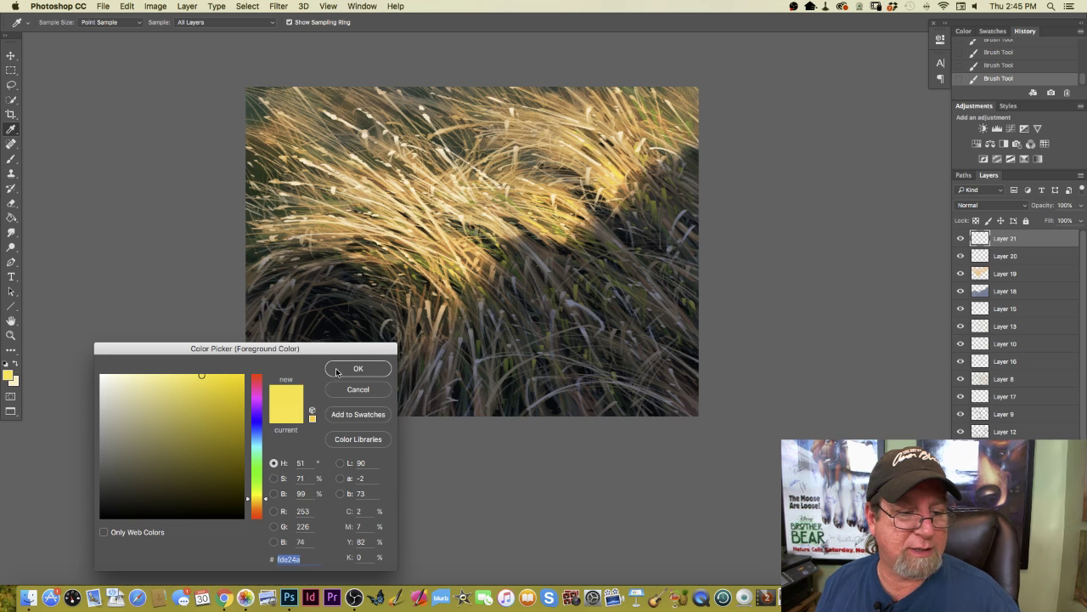
key("Return")
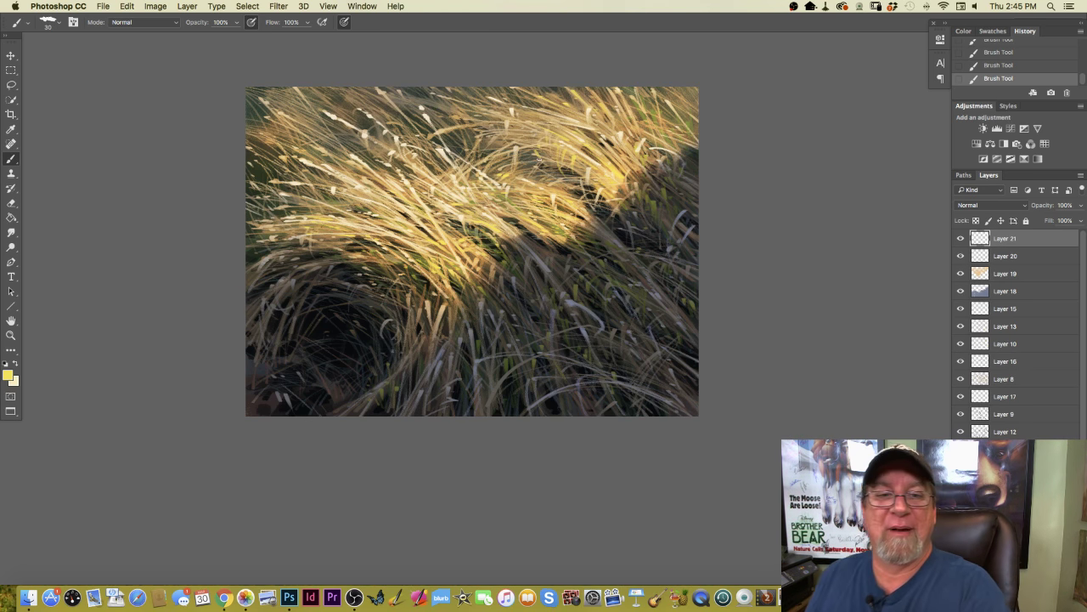
left_click_drag(439, 131, 496, 124)
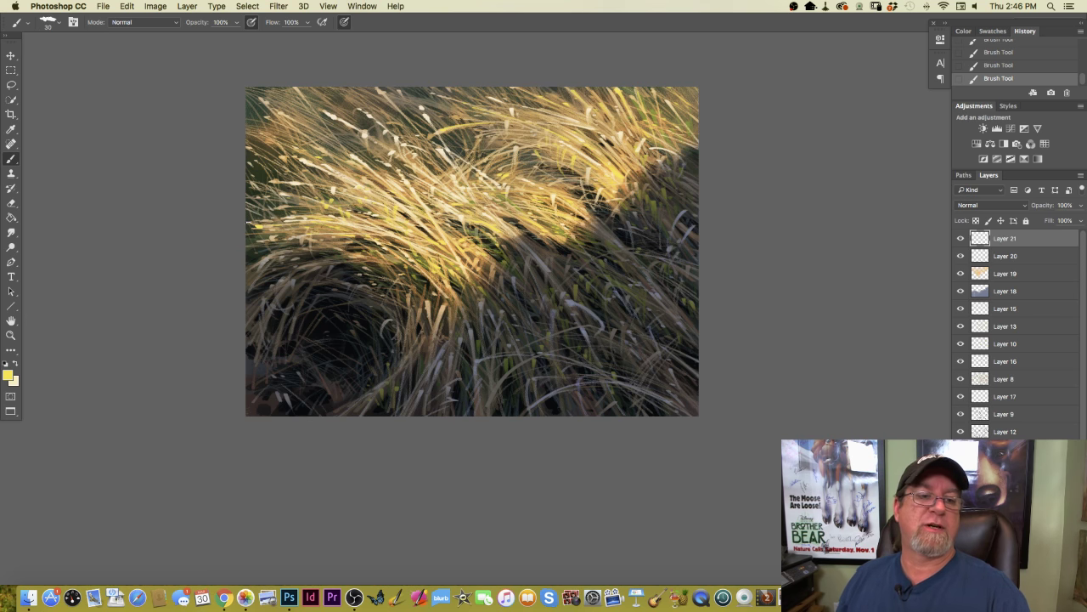
- Set the foreground color to pale cream and paint highlights on the brightest clumps along the shadow edge, continuing on a new layer
left_click(9, 376)
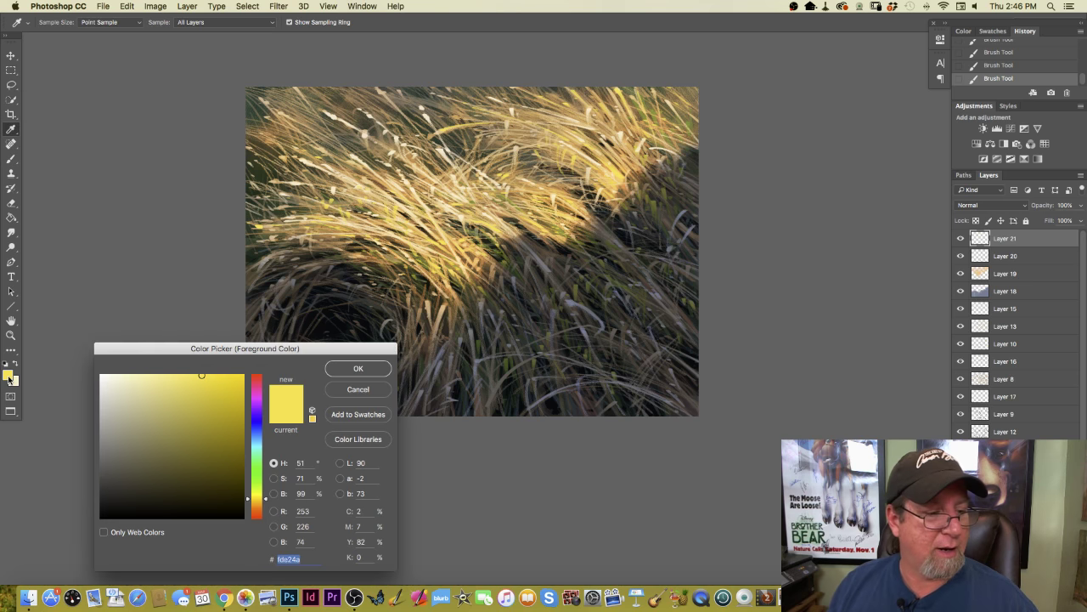
left_click(117, 375)
left_click(357, 368)
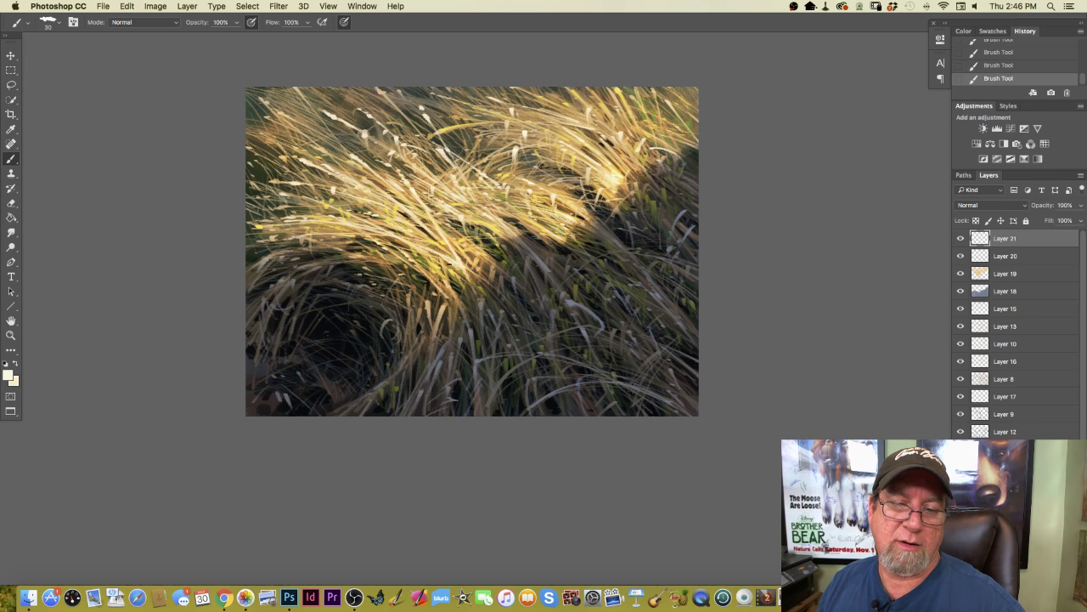
key("super+shift+alt+n")
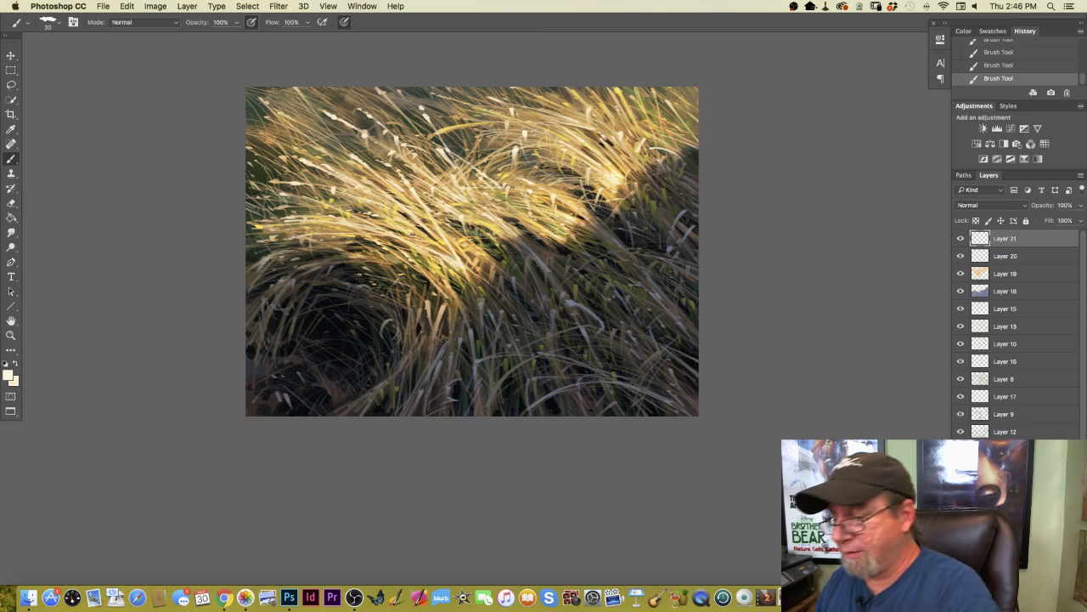
left_click(433, 268)
left_click(435, 272)
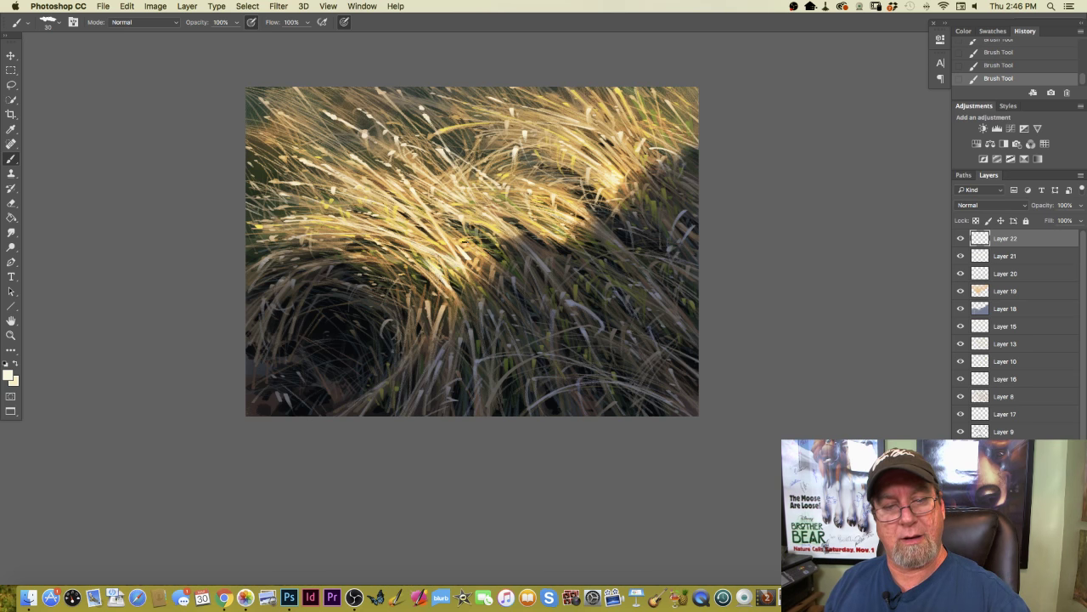
- Erase parts of the pale highlights on the clump near the painting's center, where the light meets the shadow
key("e")
left_click(448, 268)
left_click(457, 244)
left_click(469, 263)
left_click(440, 252)
left_click(437, 273)
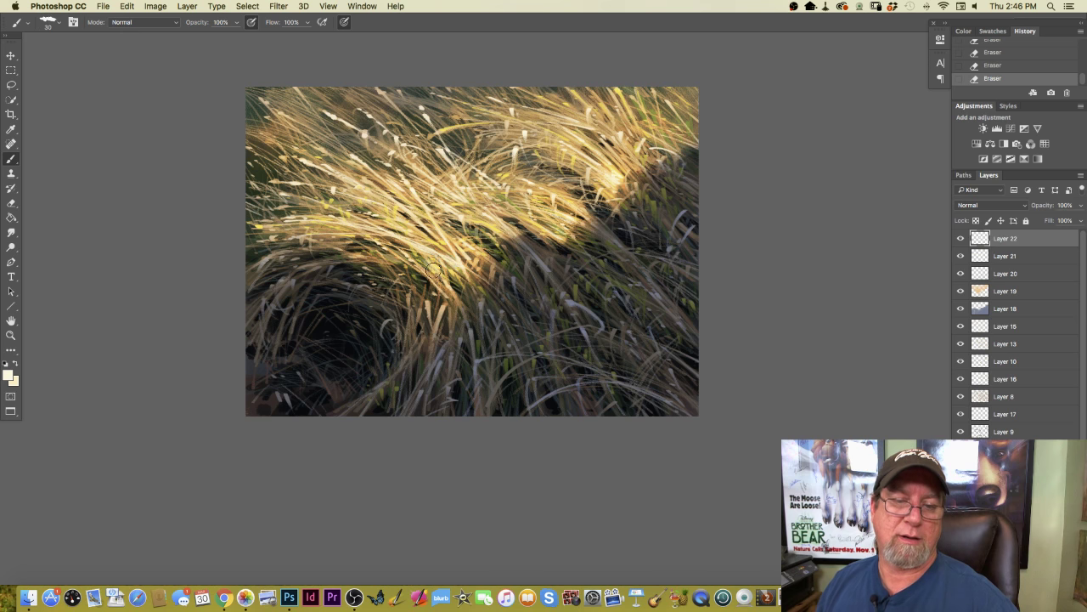
- Save the painting to the Desktop as Grass.psd in Photoshop format with its layers
key("super+minus")
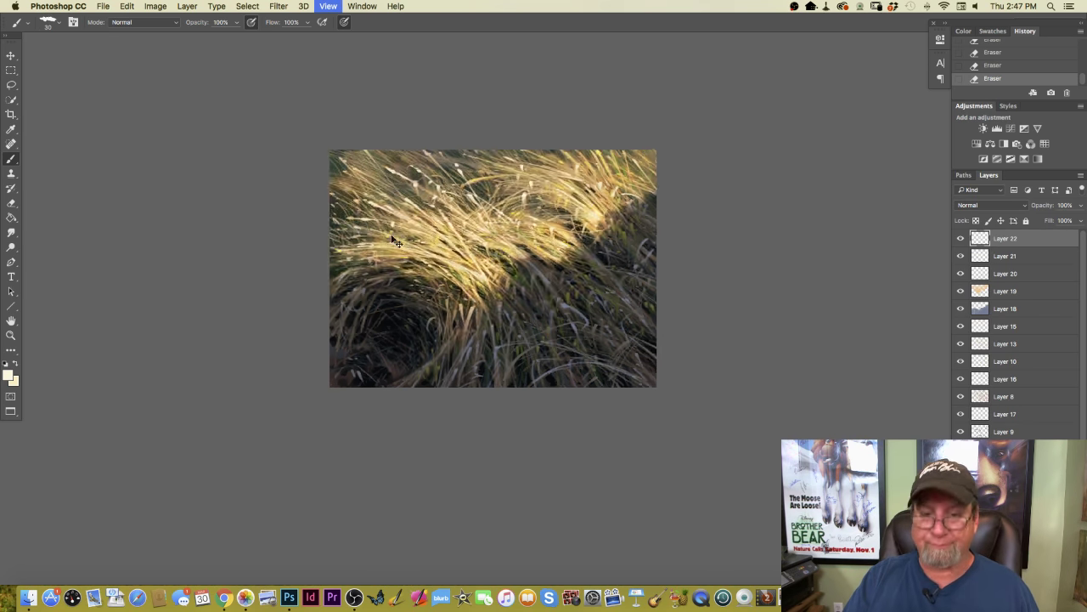
key("super+minus")
key("super+plus")
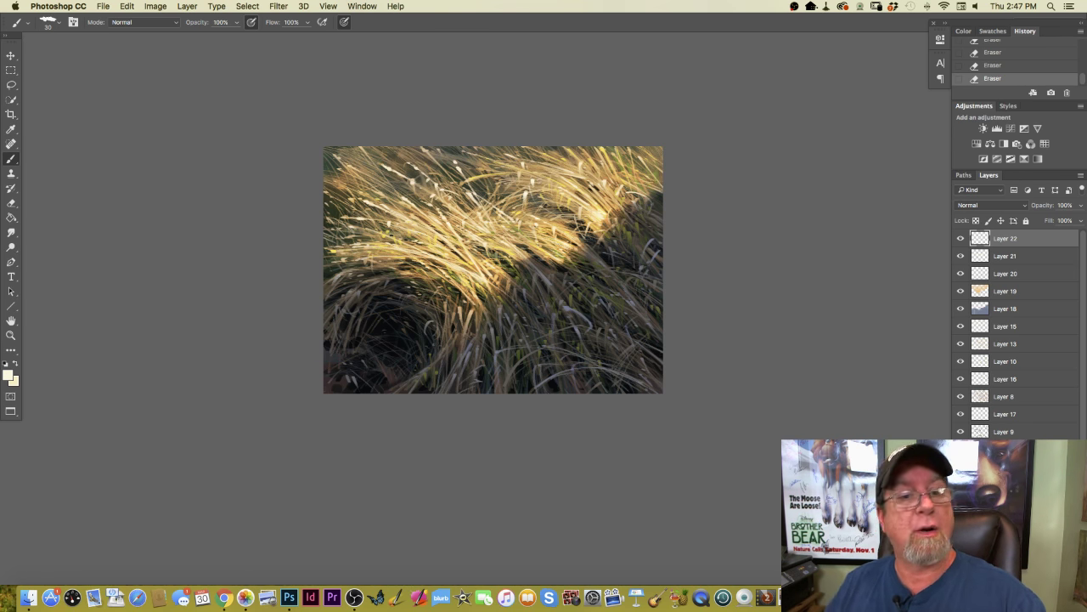
left_click(103, 6)
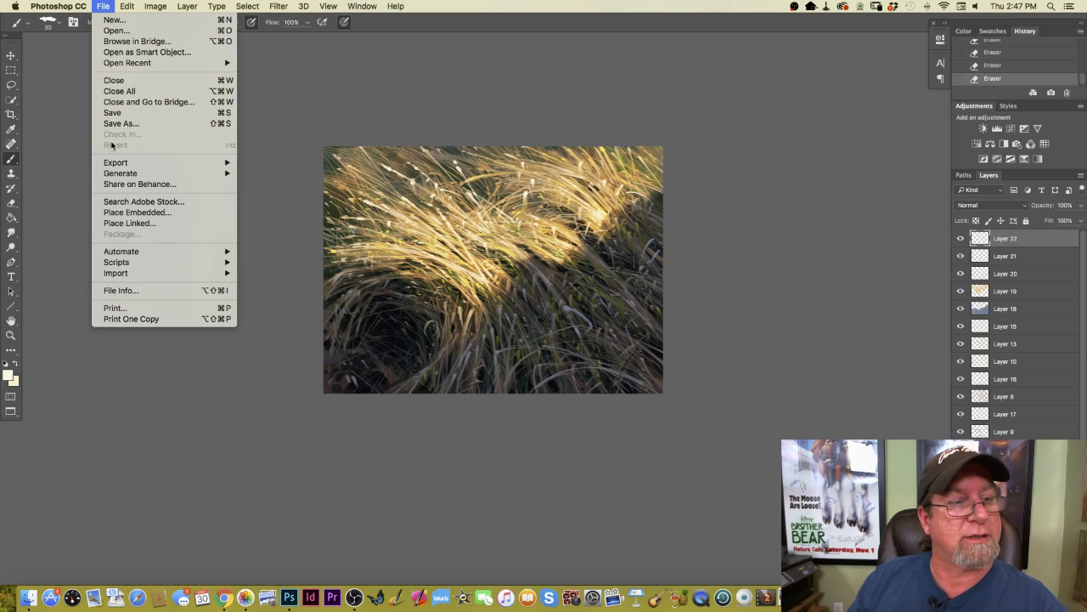
left_click(109, 124)
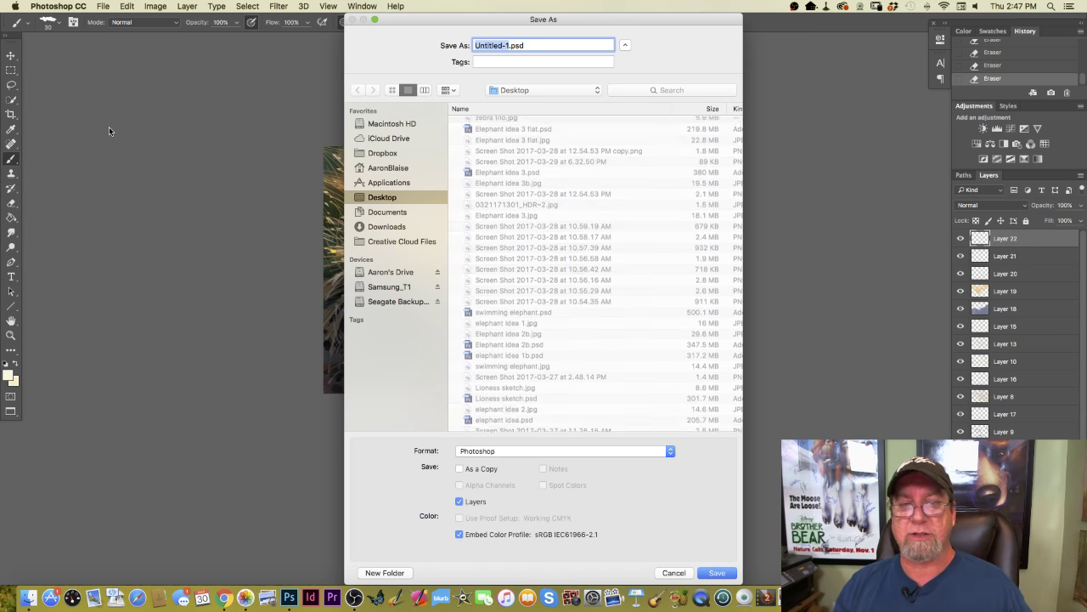
type("Gra")
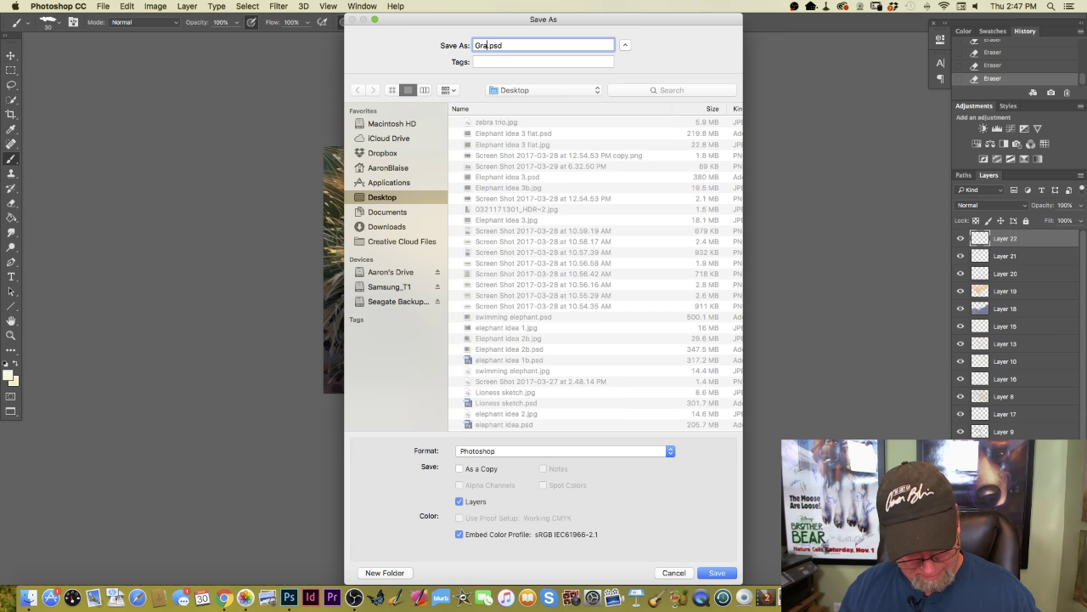
type("ss")
left_click(711, 574)
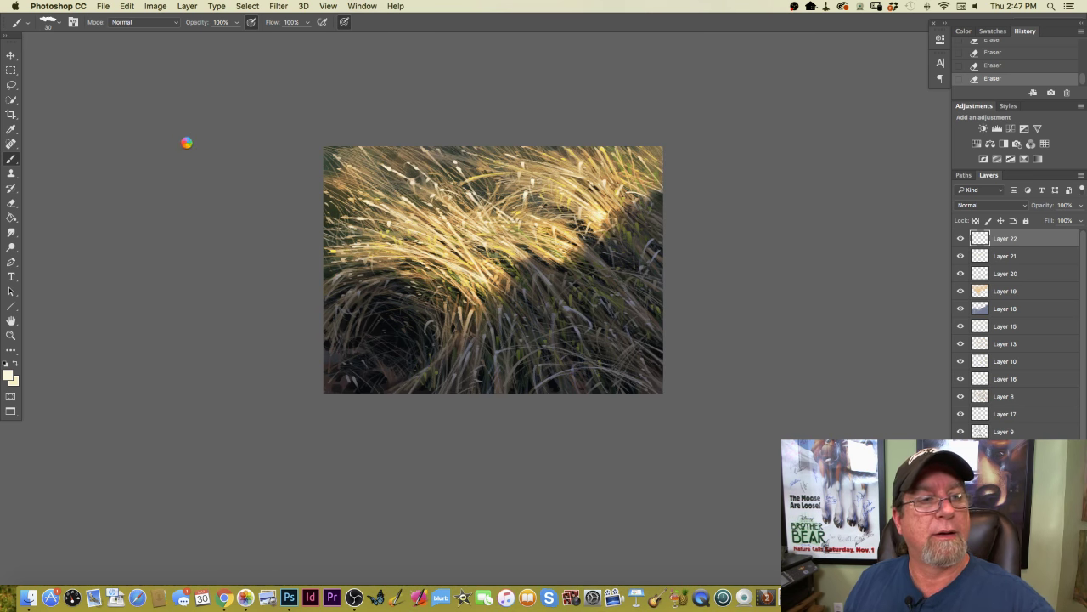
left_click(681, 284)
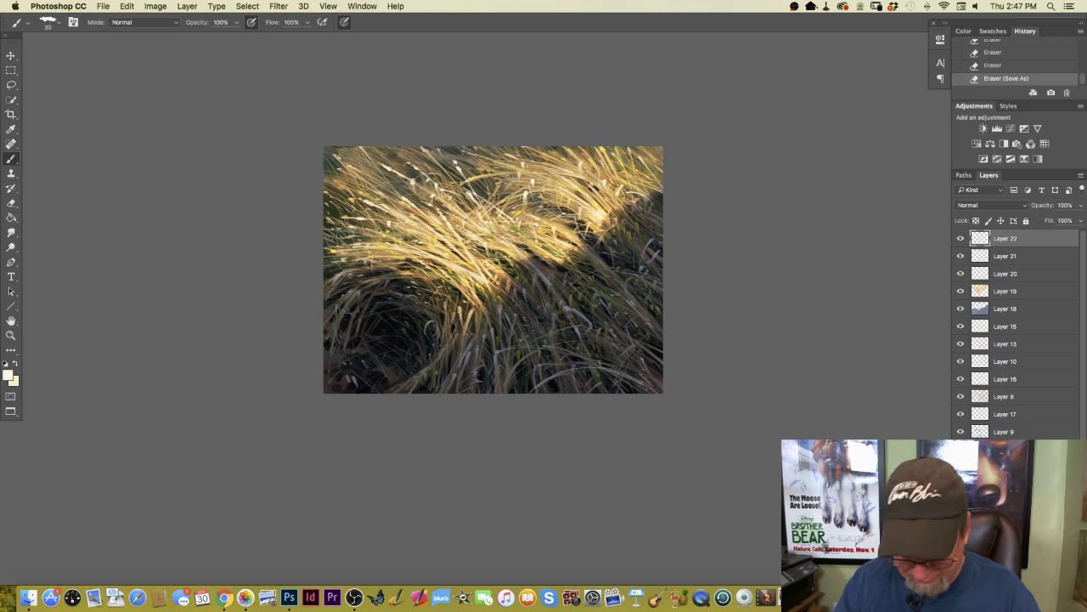
- Flatten the painting into a single layer and duplicate the resulting Background layer
key("super+plus")
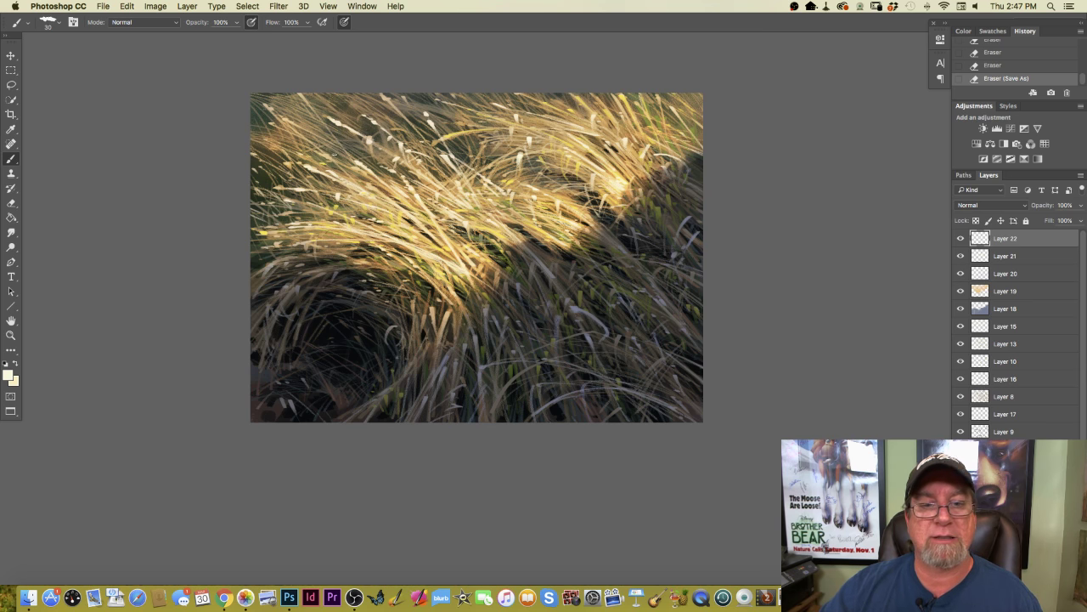
left_click(106, 9)
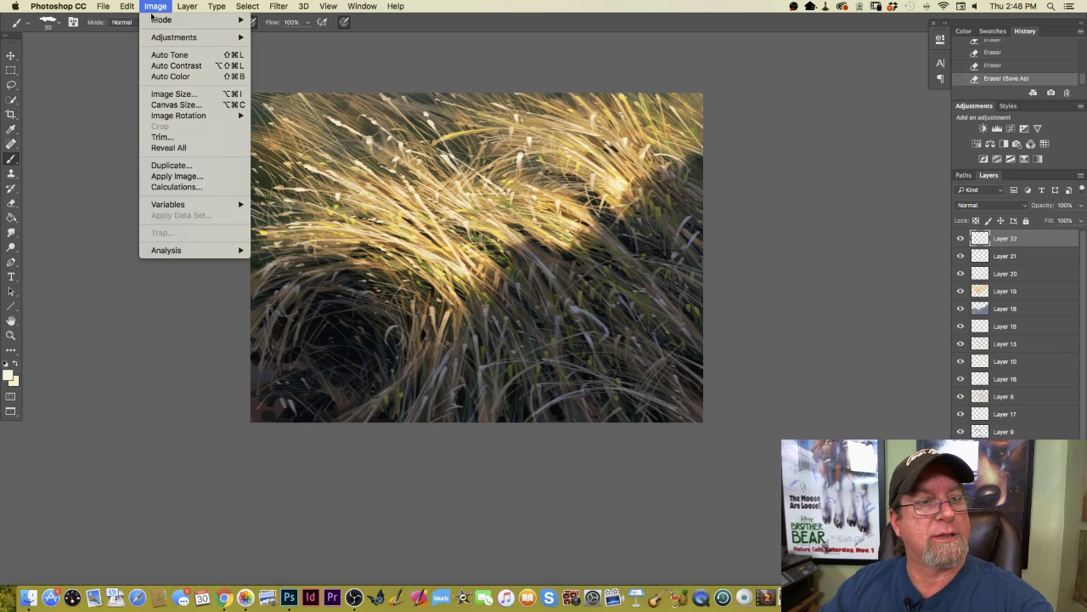
mouse_move(127, 14)
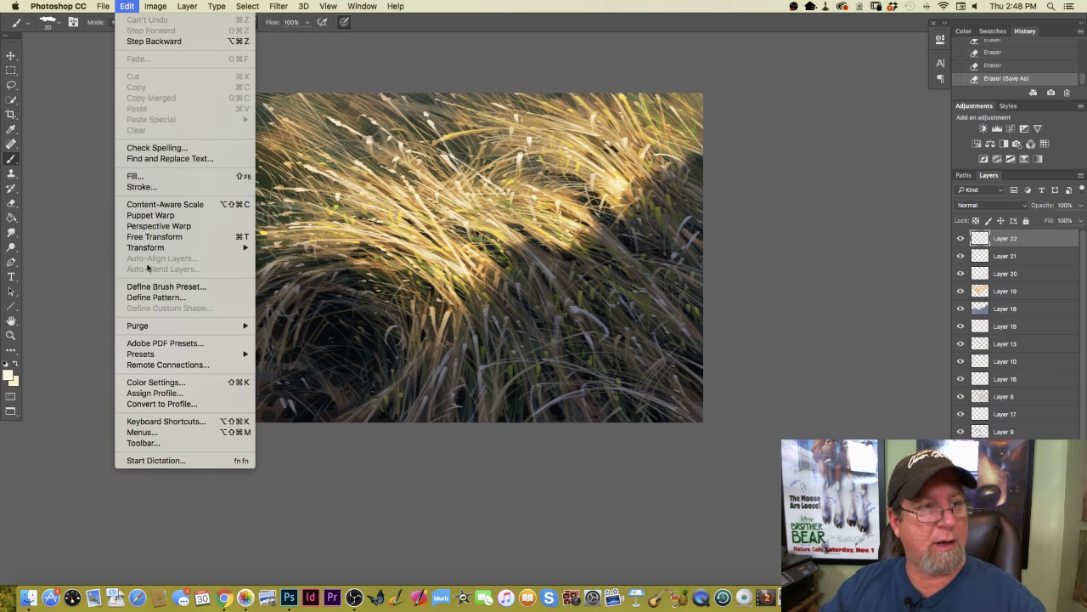
mouse_move(187, 8)
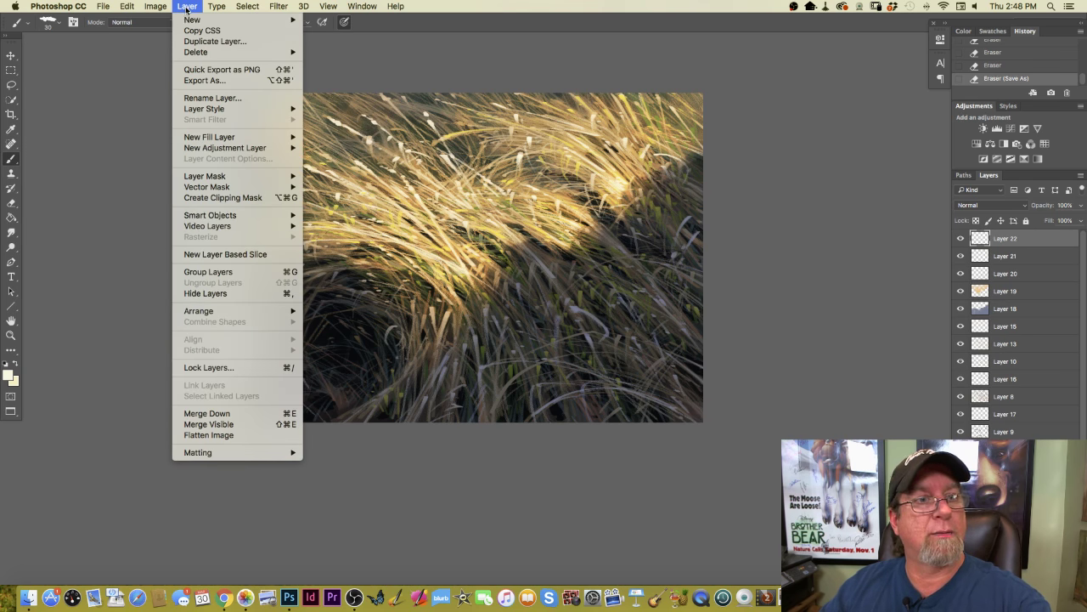
left_click(197, 434)
left_click(628, 204)
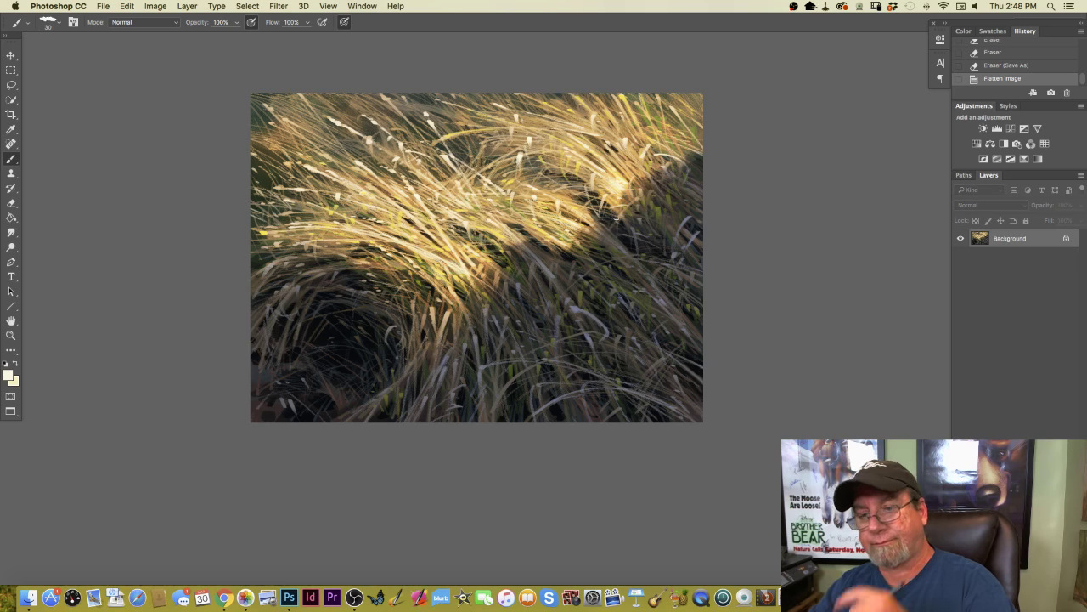
left_click_drag(1023, 240, 1054, 578)
- Save the flattened version to the Desktop as Grass flat.psd in Photoshop format with Maximize Compatibility on
left_click(101, 8)
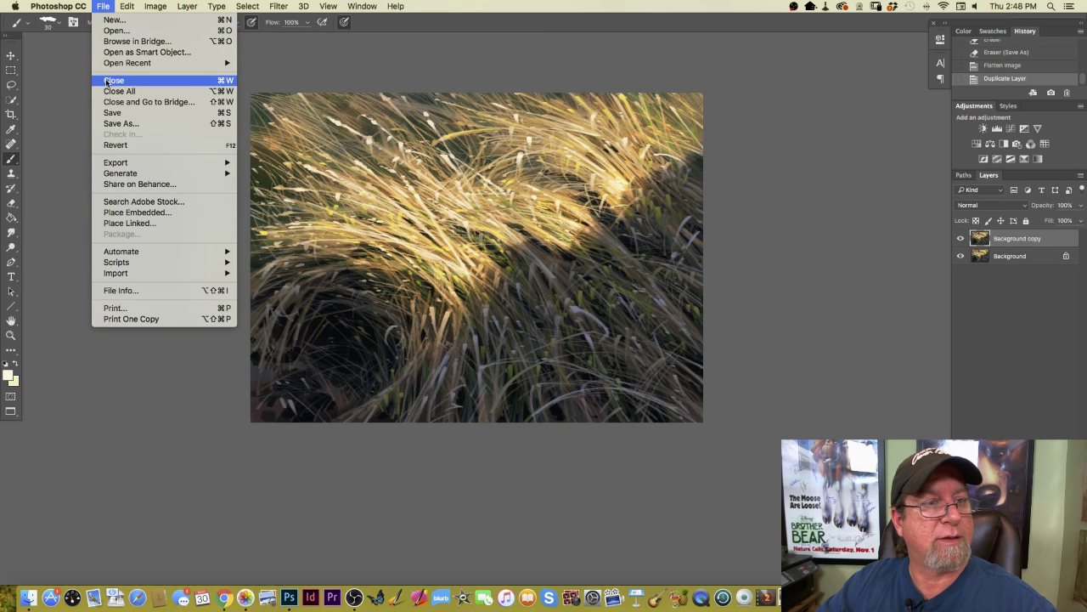
left_click(119, 125)
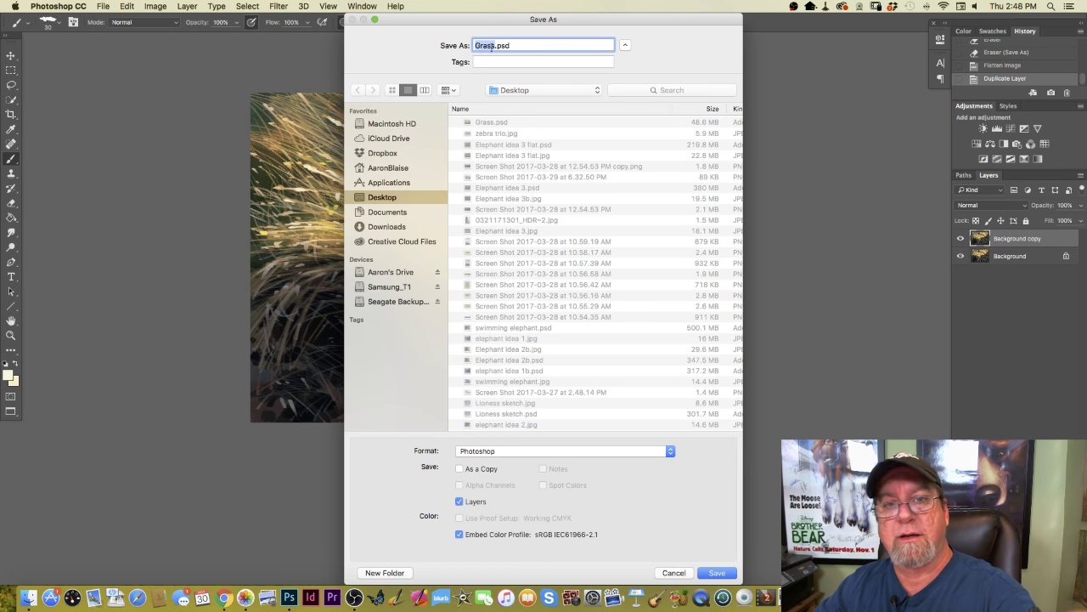
left_click(492, 45)
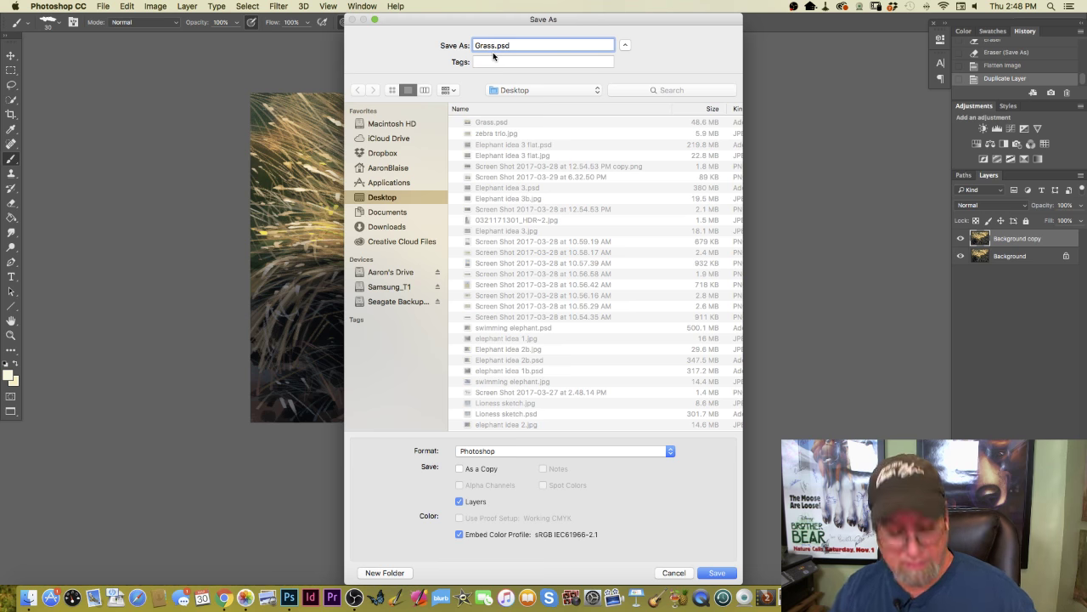
type("flat")
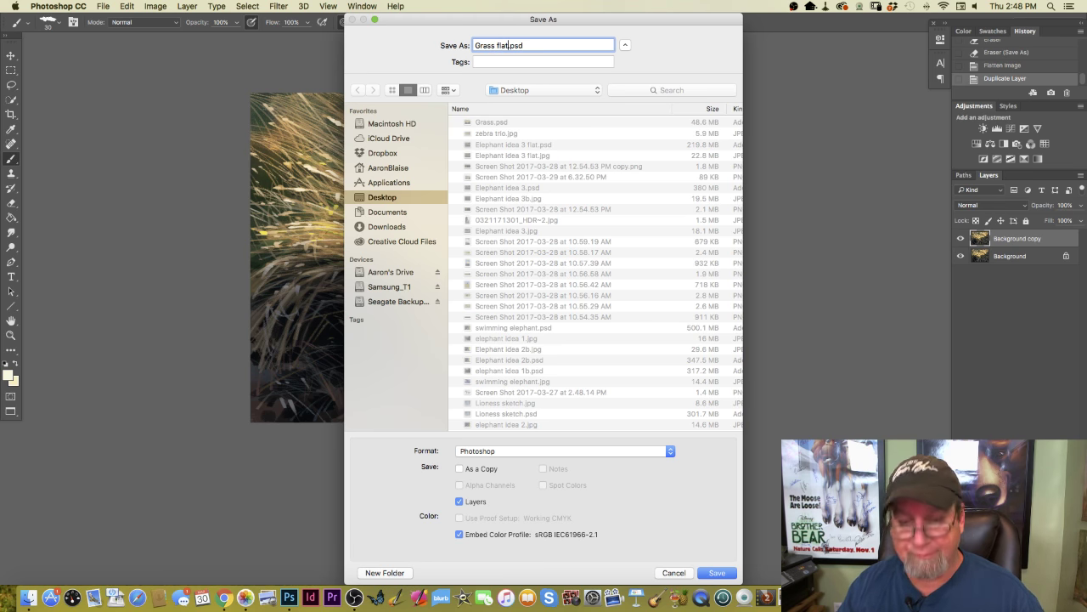
left_click(718, 572)
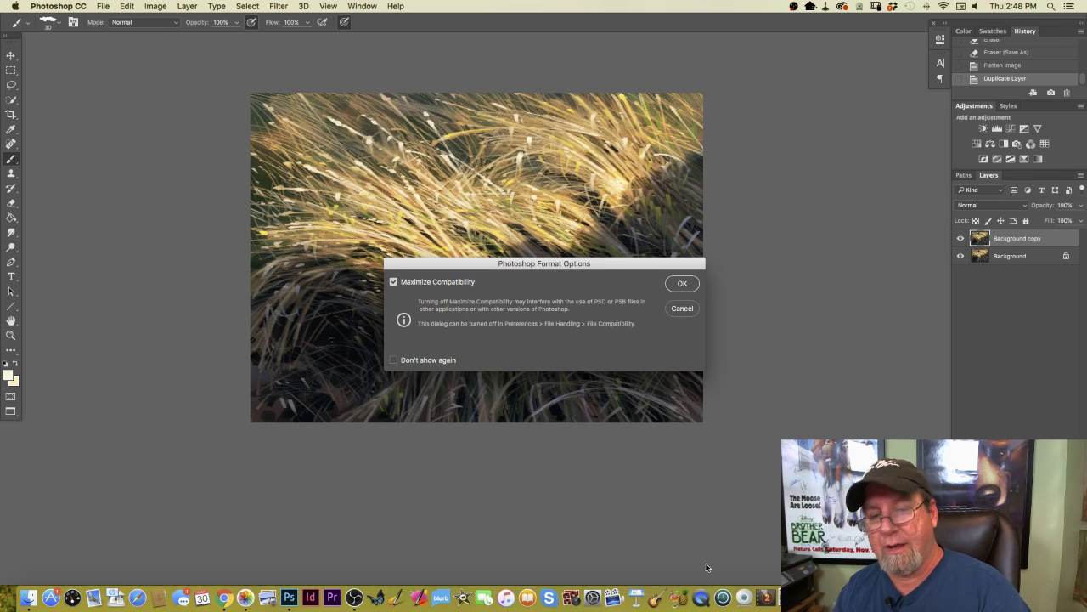
left_click(681, 284)
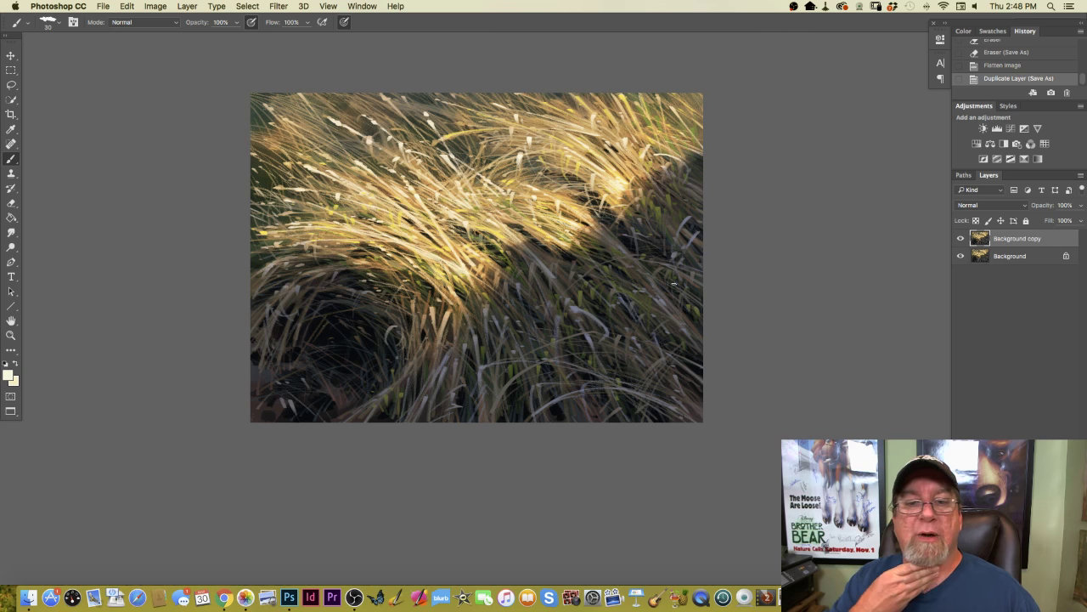
- Set the foreground color to a warm light orange, #fdcd88
left_click(8, 375)
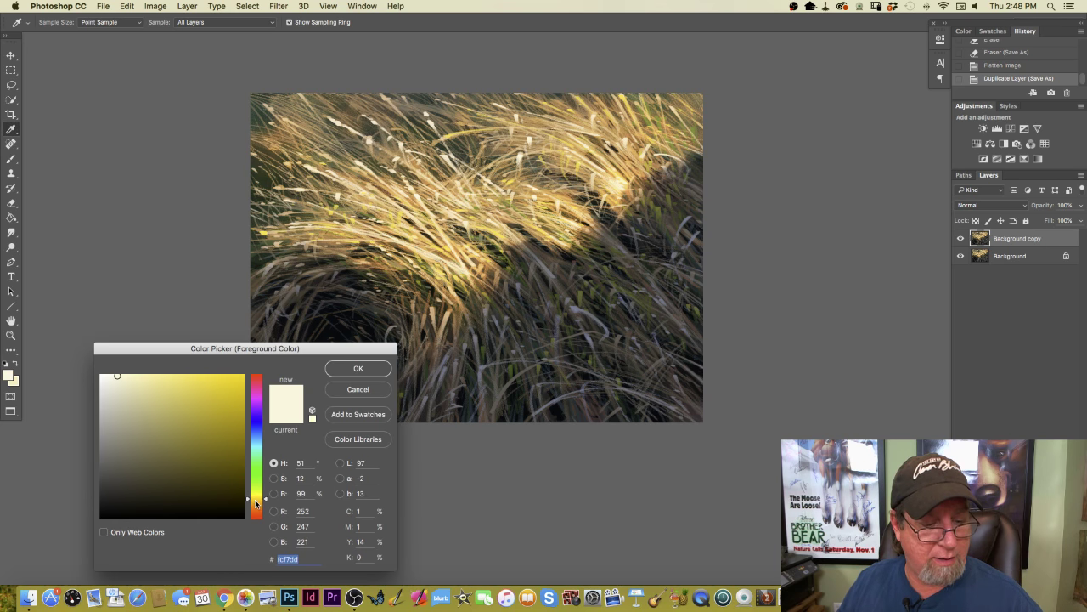
left_click(257, 505)
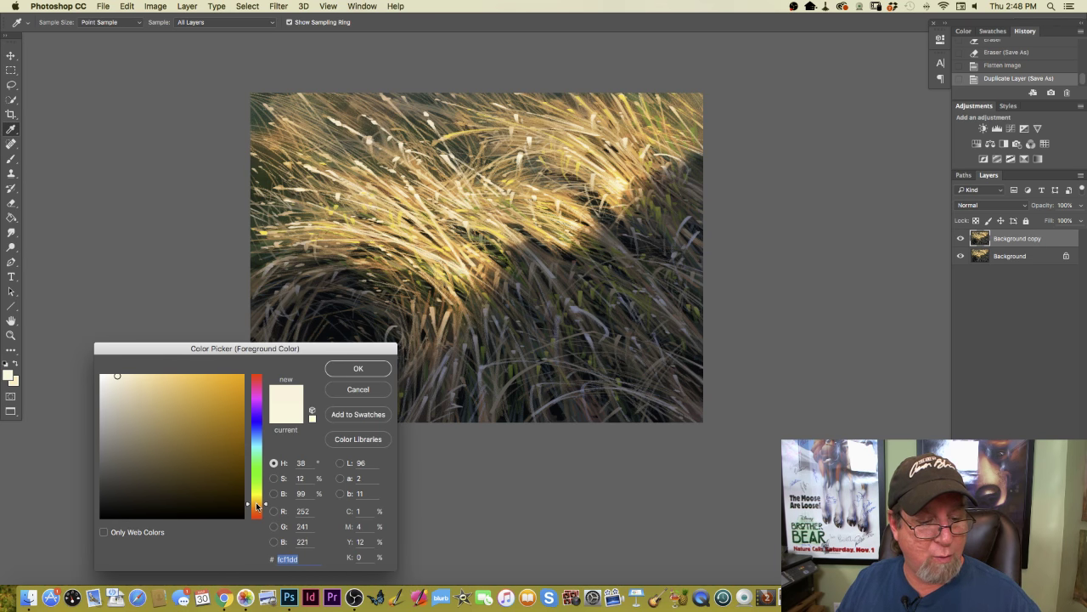
left_click(161, 376)
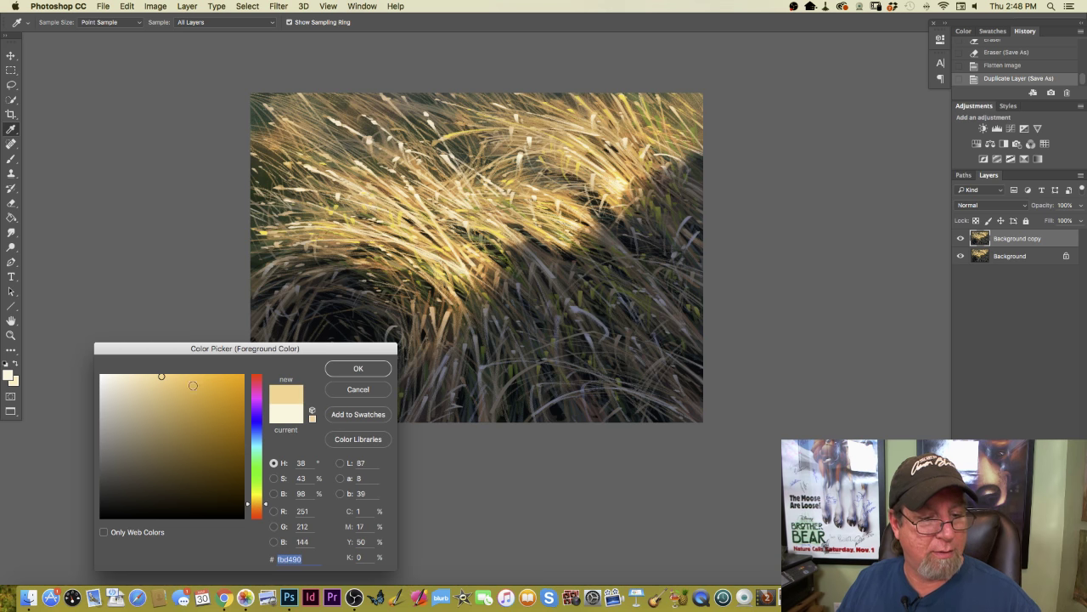
left_click(163, 375)
left_click(257, 505)
left_click(168, 374)
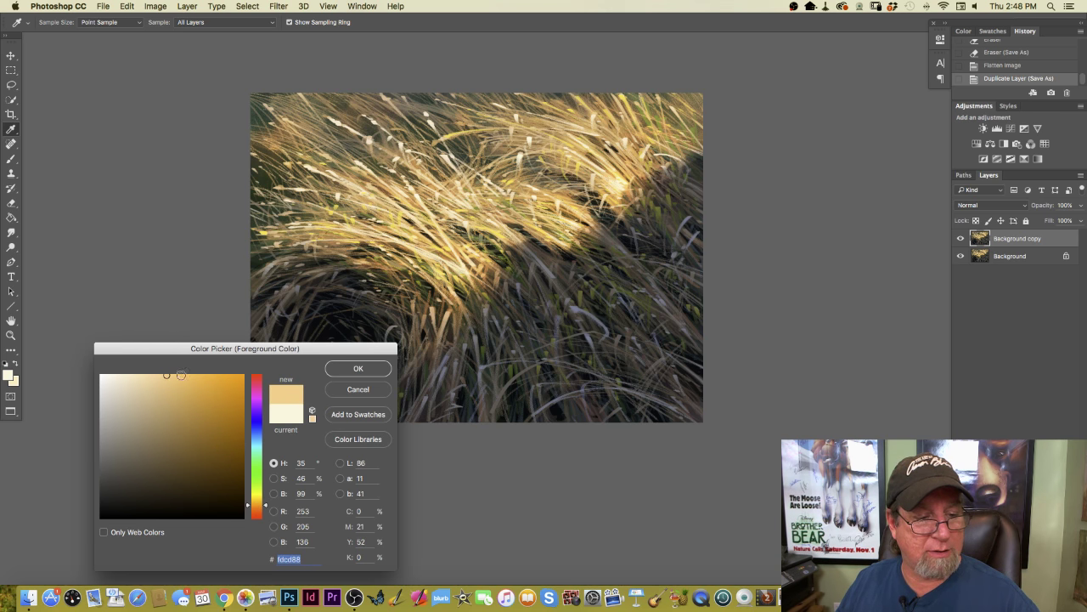
left_click(339, 373)
- Choose a soft round brush with 0% hardness and enlarge it to 175 px
key("b")
left_click(57, 23)
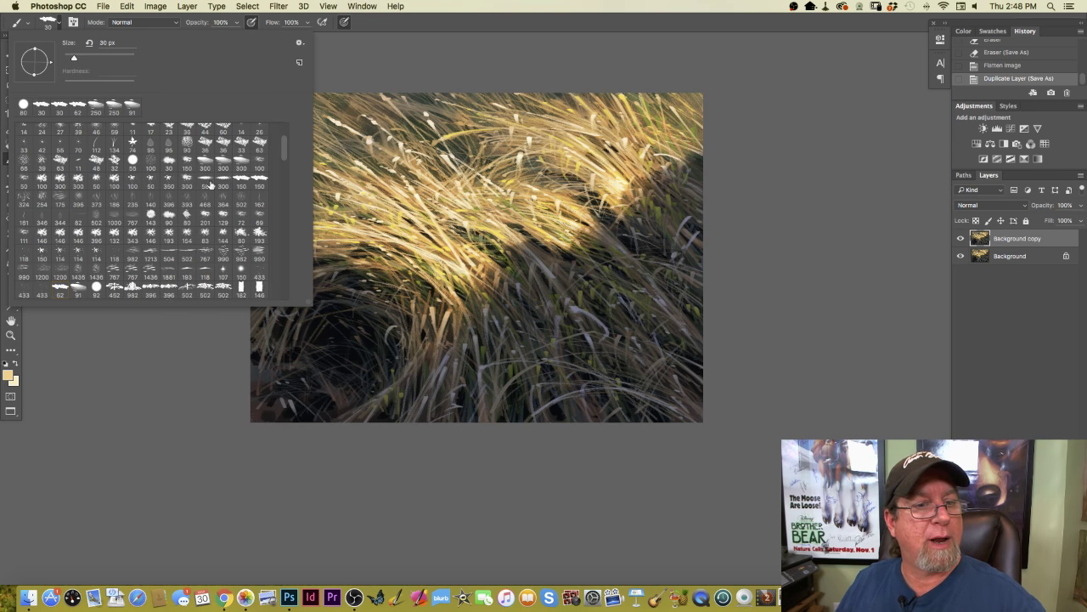
scroll(283, 151, "up", 3)
left_click(60, 150)
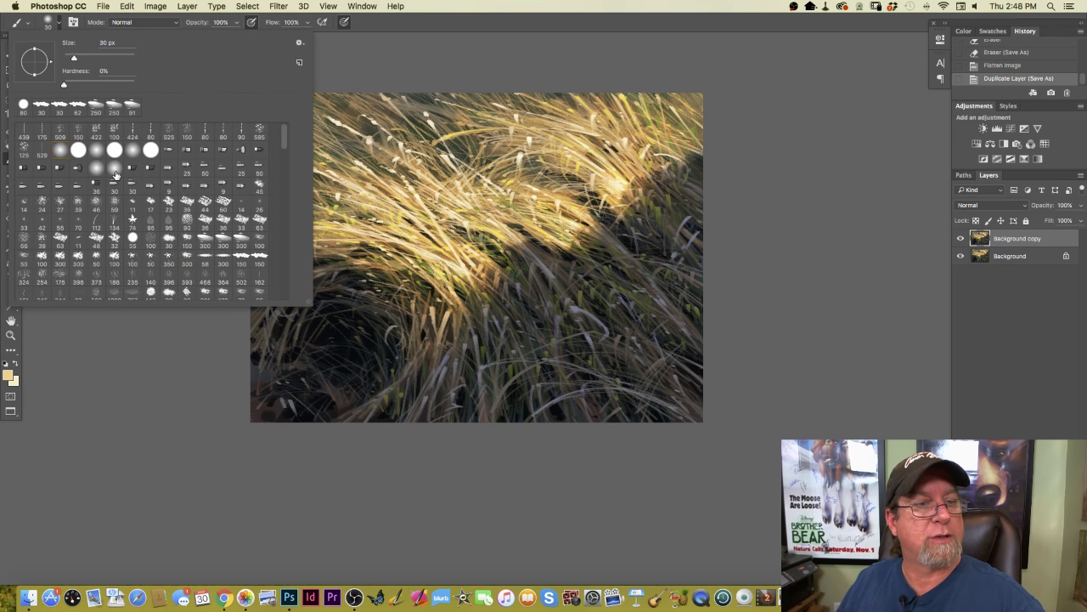
left_click(355, 65)
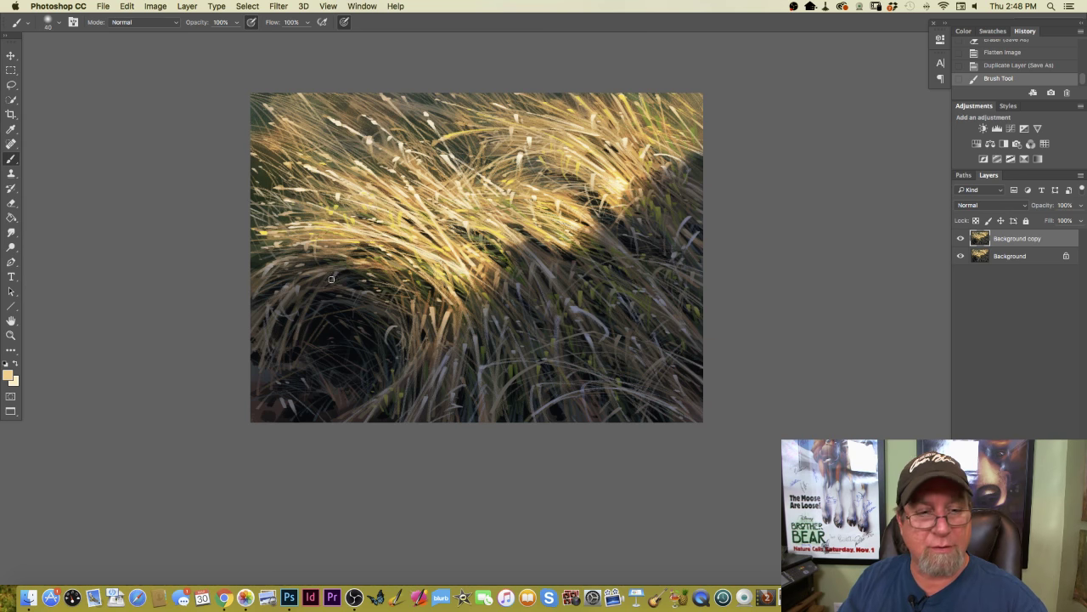
key("bracketright")
key("bracketright")
key("bracketright")
key("bracketright")
key("bracketright")
key("bracketright")
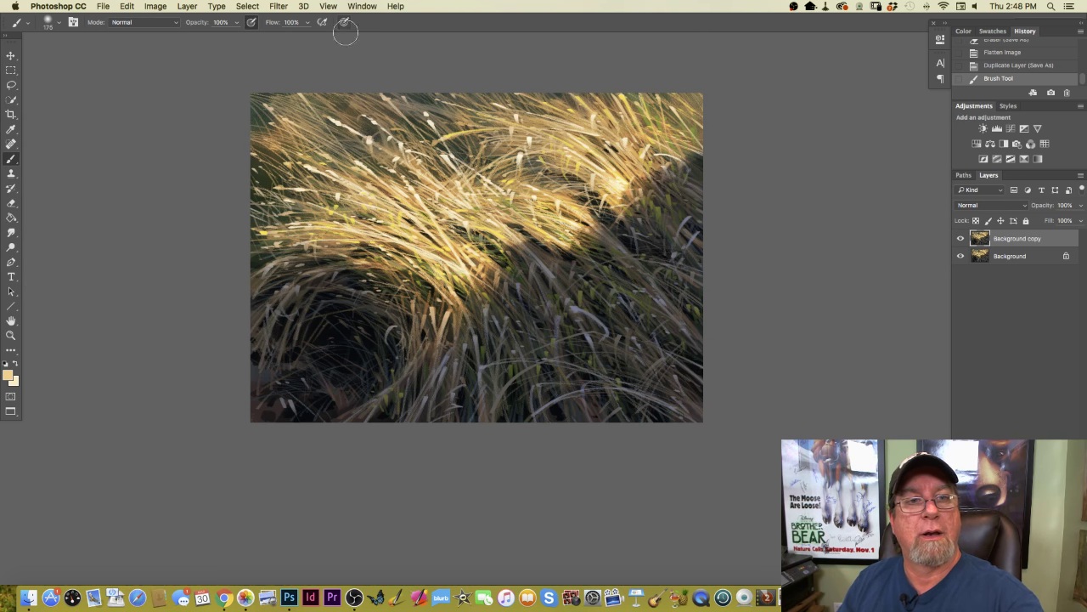
- Set the brush opacity to 8% and its blending mode to Color Dodge
left_click(235, 22)
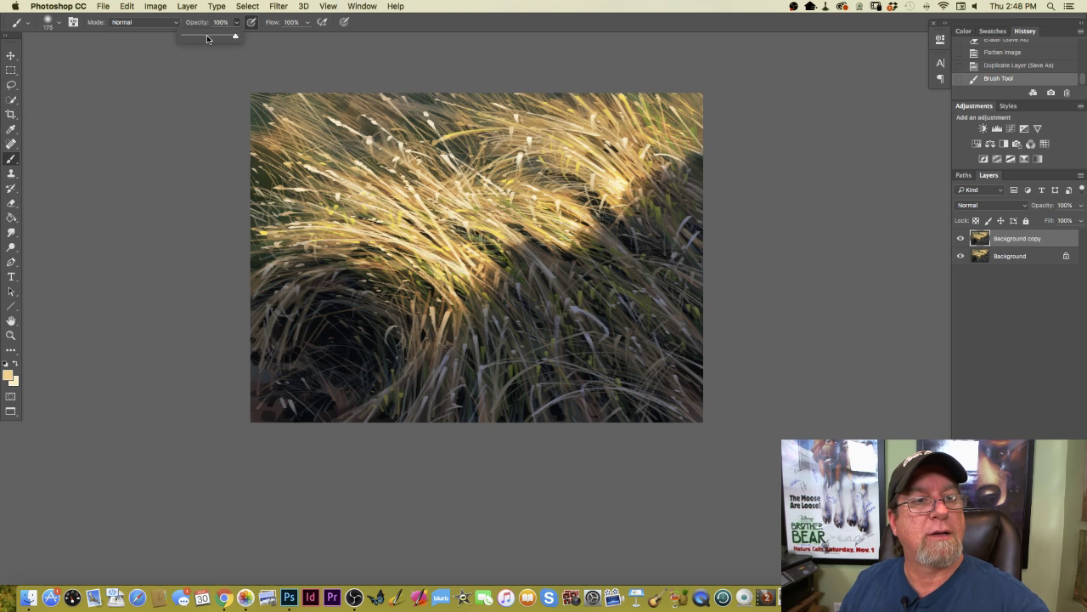
left_click(188, 39)
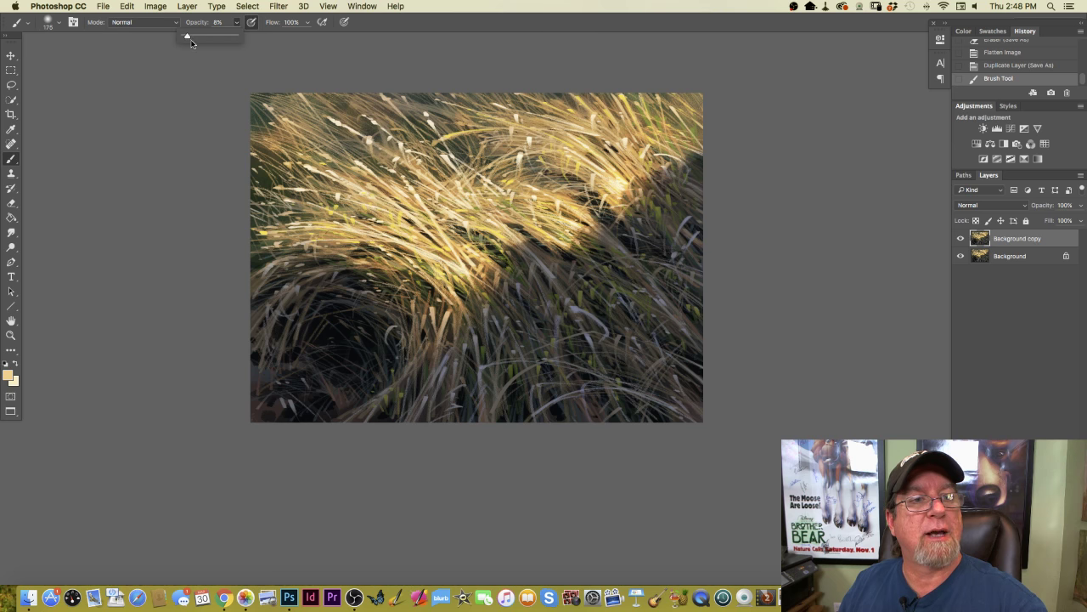
left_click(128, 22)
left_click(127, 129)
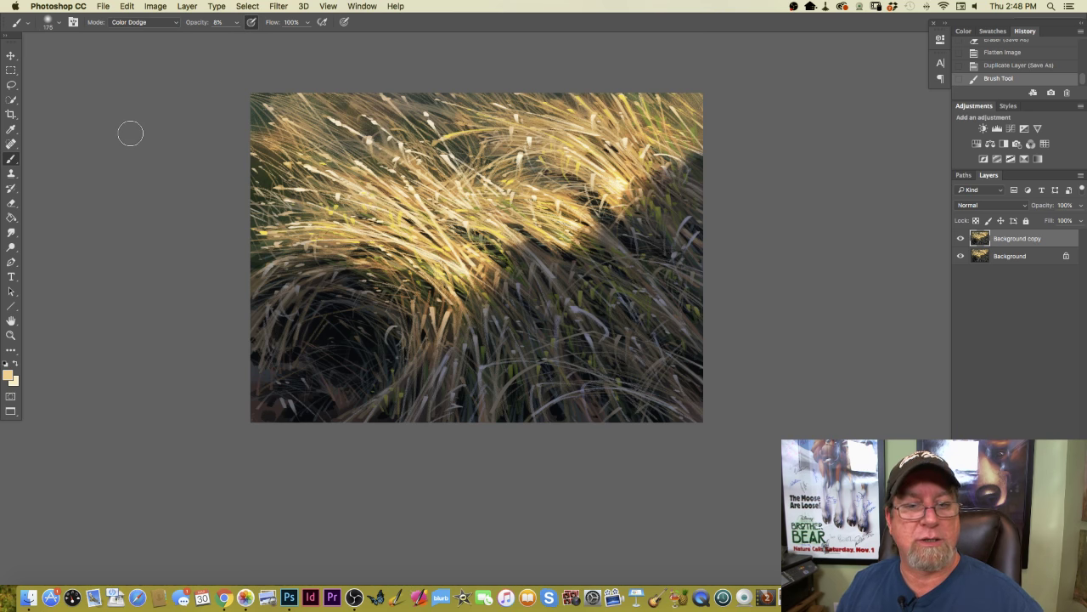
- Enlarge the brush to 300 px and paint a warm glow over the sunlit grass along the shadow edge on the Background copy layer
key("bracketright")
key("bracketright")
key("bracketright")
mouse_move(446, 225)
left_mouse_down()
mouse_move(476, 235)
mouse_move(468, 326)
mouse_move(491, 270)
mouse_move(484, 256)
mouse_move(450, 319)
mouse_move(463, 274)
mouse_move(452, 244)
mouse_move(420, 295)
mouse_move(426, 240)
mouse_move(399, 245)
mouse_move(377, 268)
mouse_move(371, 300)
mouse_move(476, 274)
mouse_move(485, 287)
mouse_move(464, 344)
mouse_move(480, 304)
mouse_move(425, 298)
mouse_move(414, 331)
mouse_move(407, 310)
mouse_move(388, 322)
mouse_move(463, 228)
mouse_move(555, 193)
mouse_move(538, 187)
mouse_move(505, 208)
mouse_move(498, 231)
mouse_move(510, 210)
mouse_move(554, 219)
mouse_move(622, 177)
mouse_move(571, 128)
mouse_move(545, 171)
mouse_move(517, 126)
mouse_move(488, 124)
mouse_move(446, 161)
mouse_move(393, 134)
mouse_move(457, 126)
mouse_move(434, 114)
mouse_move(407, 180)
mouse_move(357, 127)
mouse_move(292, 270)
mouse_move(288, 232)
mouse_move(356, 223)
mouse_move(389, 331)
mouse_move(287, 210)
mouse_move(360, 244)
mouse_move(389, 331)
mouse_move(443, 330)
mouse_move(446, 308)
mouse_move(419, 367)
left_mouse_up()
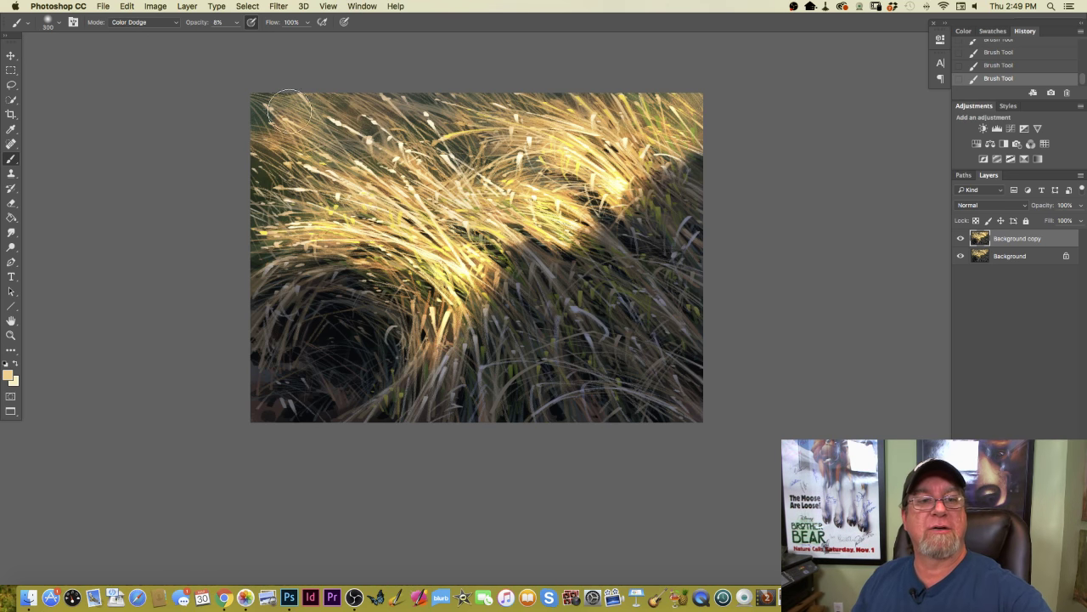
key("super+minus")
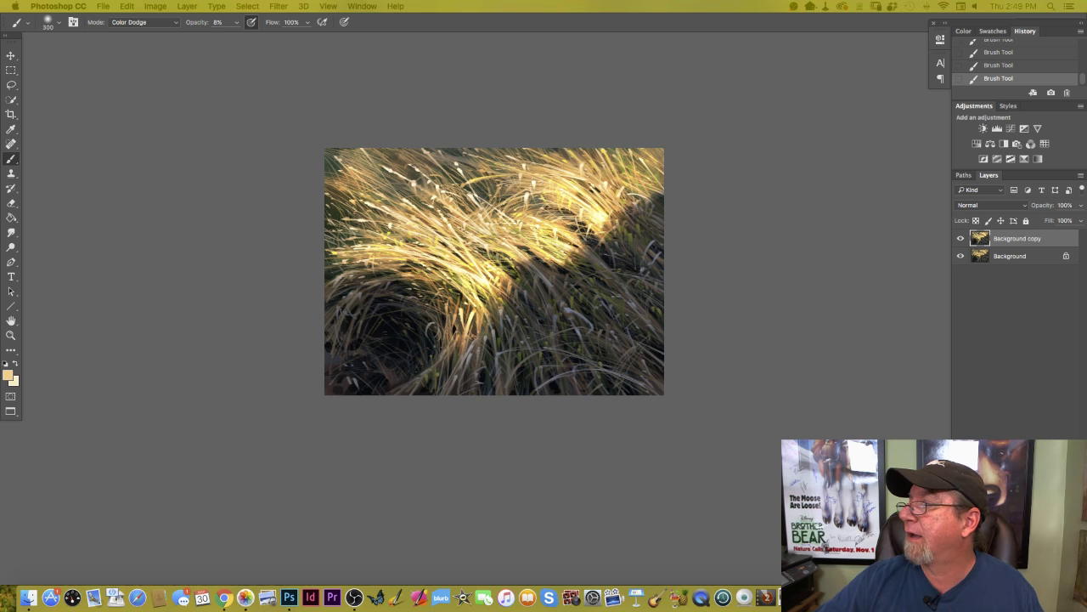
- Arrange the document windows to compare Grass flat.psd at 33.3% with the savannah grass reference photo and the elephant painting
left_click_drag(731, 181, 491, 100)
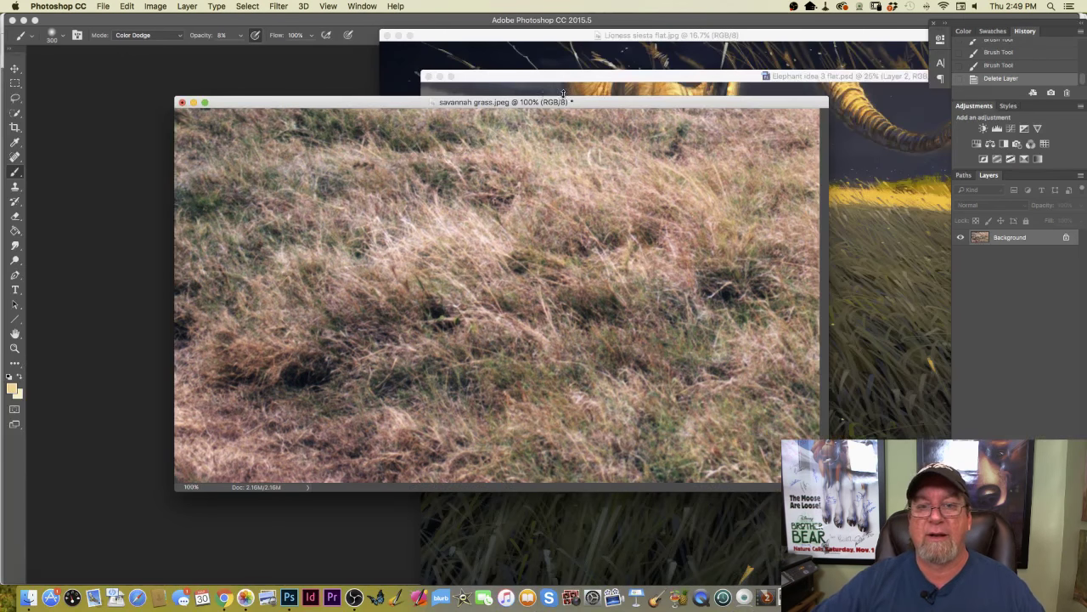
left_click_drag(544, 104, 762, 337)
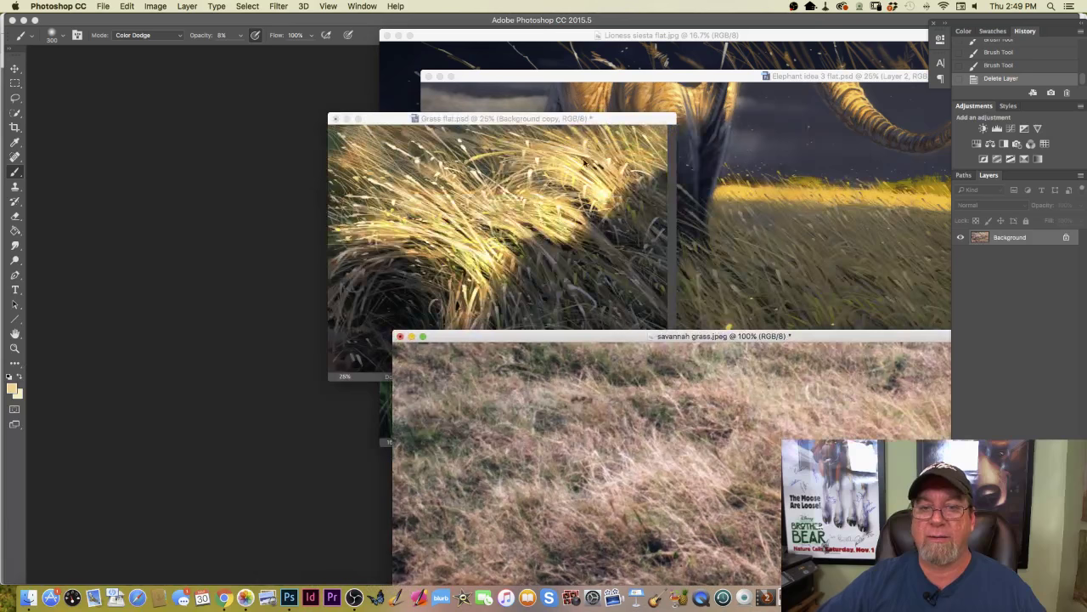
left_click(582, 119)
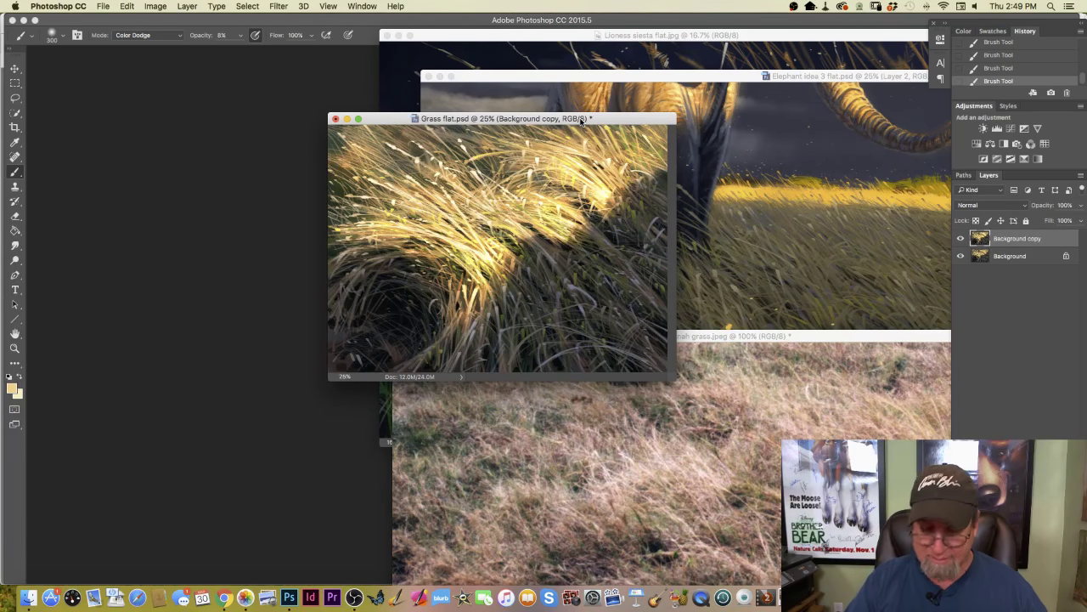
key("super+equal")
key("super+equal")
key("super+minus")
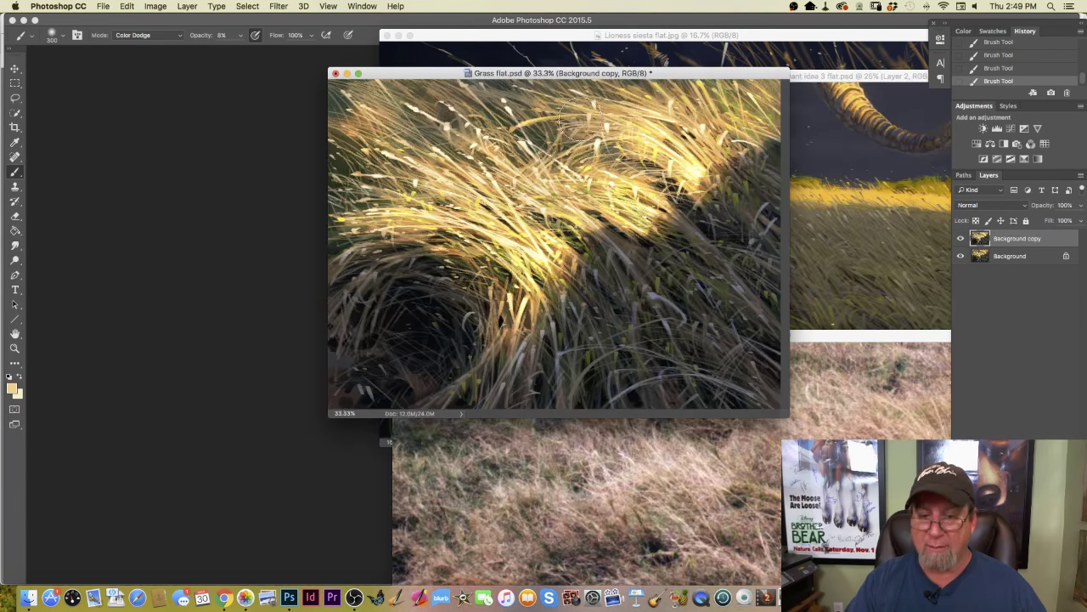
left_click_drag(671, 77, 450, 74)
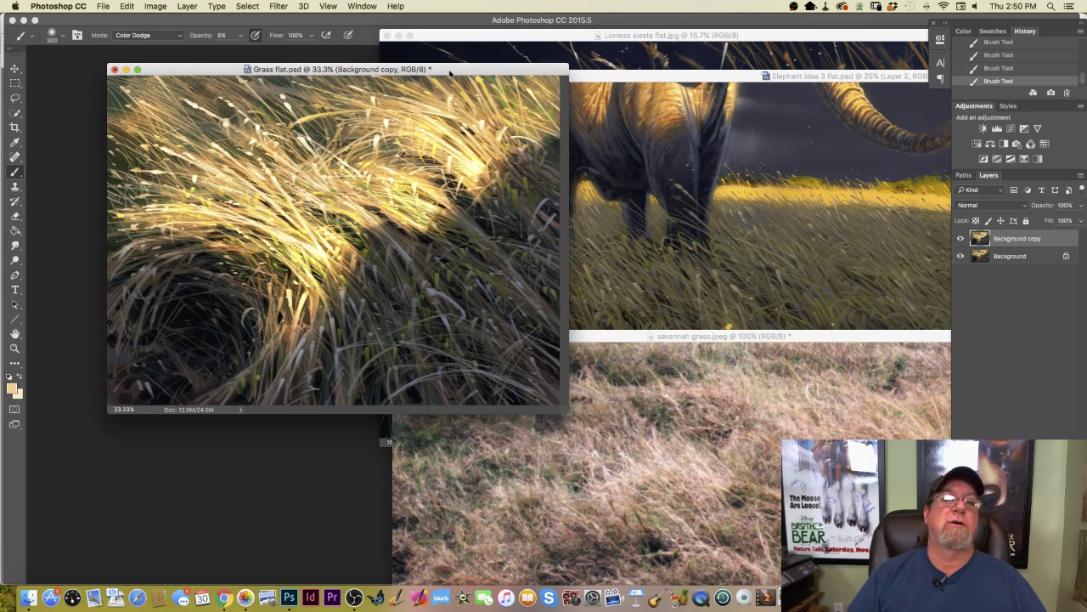